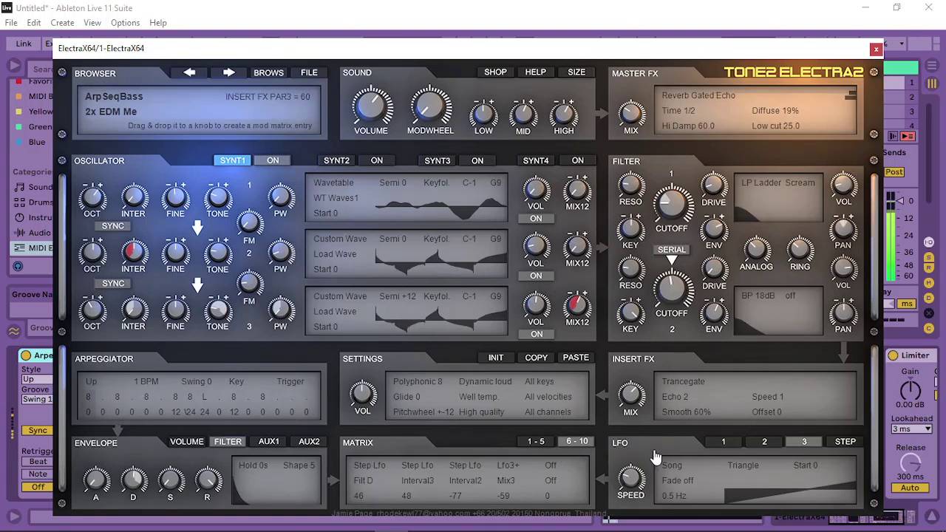
# Route Flipflop to PW2 in modulation matrix slot 10 with an amount of 58.
pyautogui.click(550, 465)
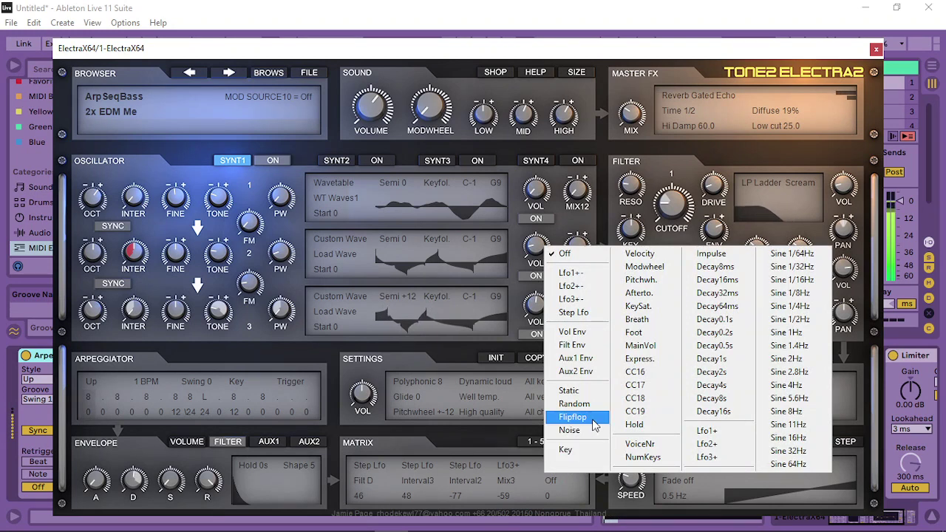
pyautogui.click(574, 416)
pyautogui.click(559, 479)
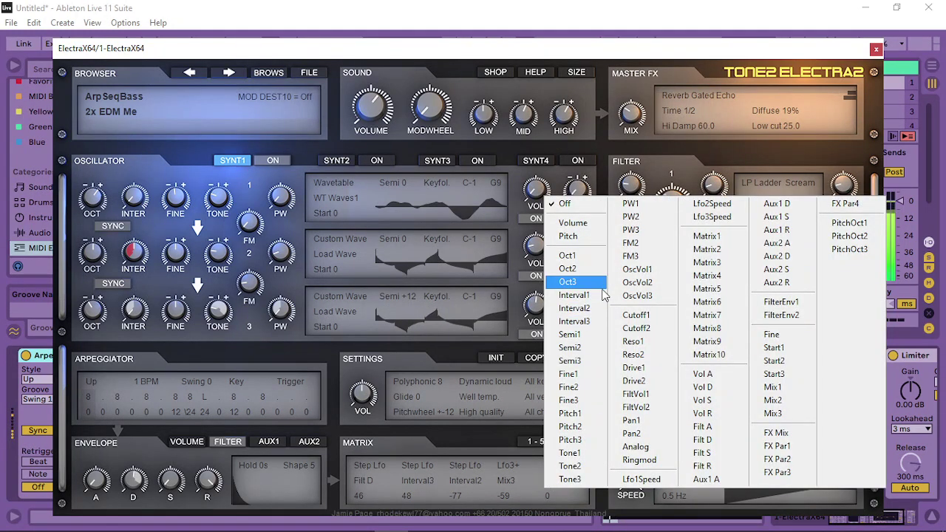
pyautogui.click(640, 217)
pyautogui.moveTo(548, 495); pyautogui.dragTo(568, 464)
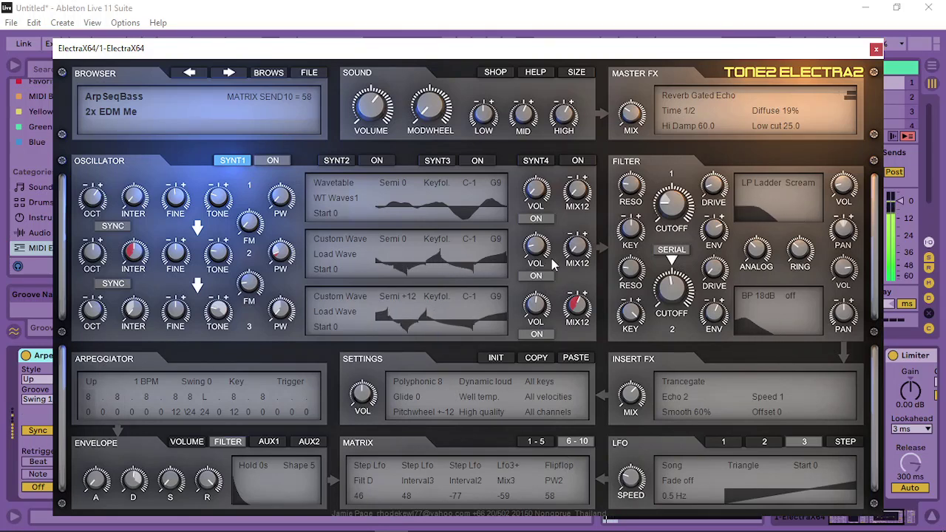
# Set oscillator 2's volume to 8 and filter 2's envelope amount to 21, and hide the synth's window.
pyautogui.moveTo(538, 249)
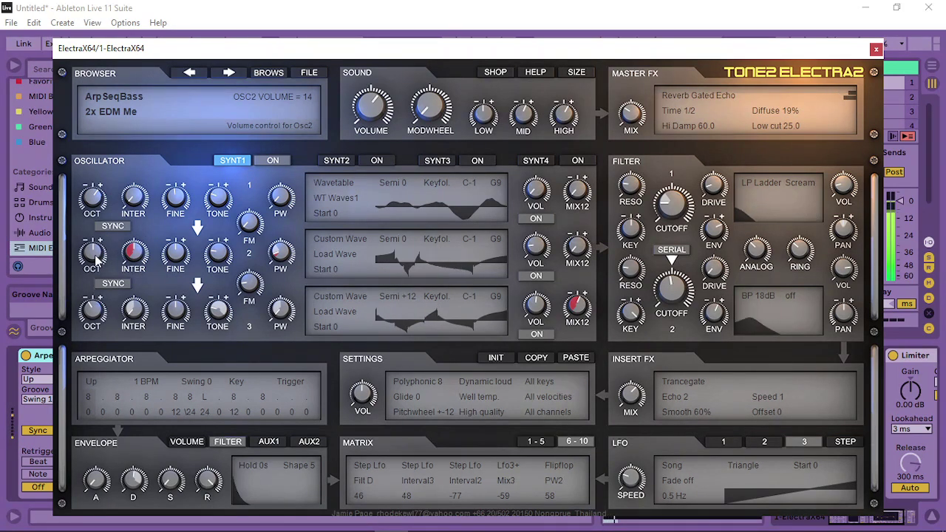
pyautogui.moveTo(99, 255)
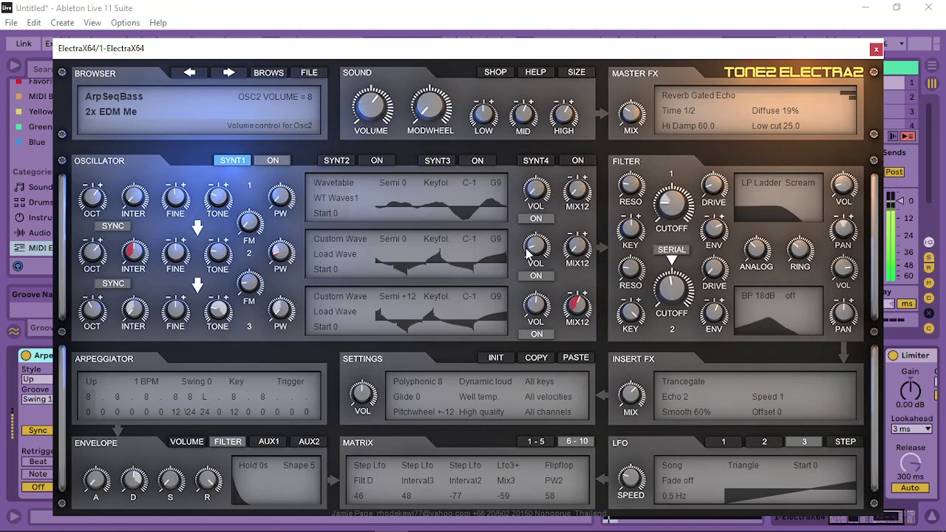
pyautogui.moveTo(582, 137); pyautogui.dragTo(569, 151)
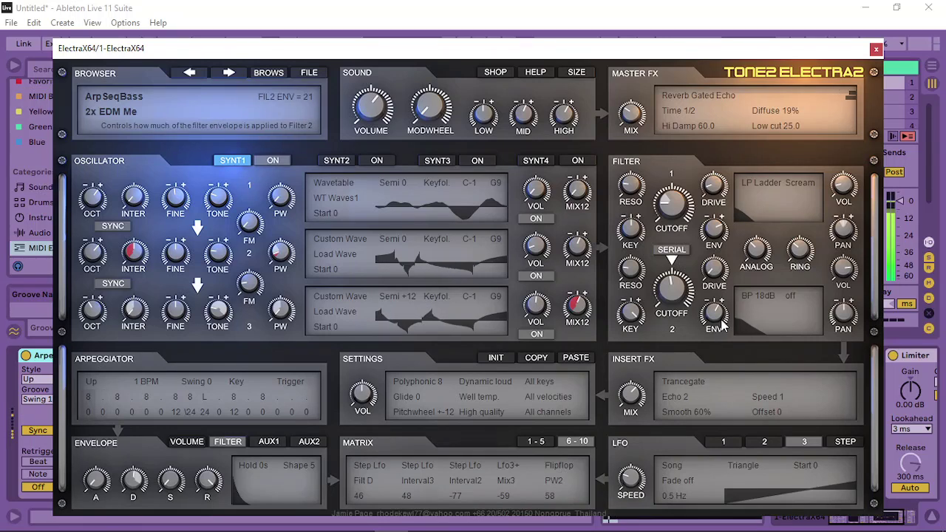
pyautogui.hotkey('ctrl', 'alt', 'p')
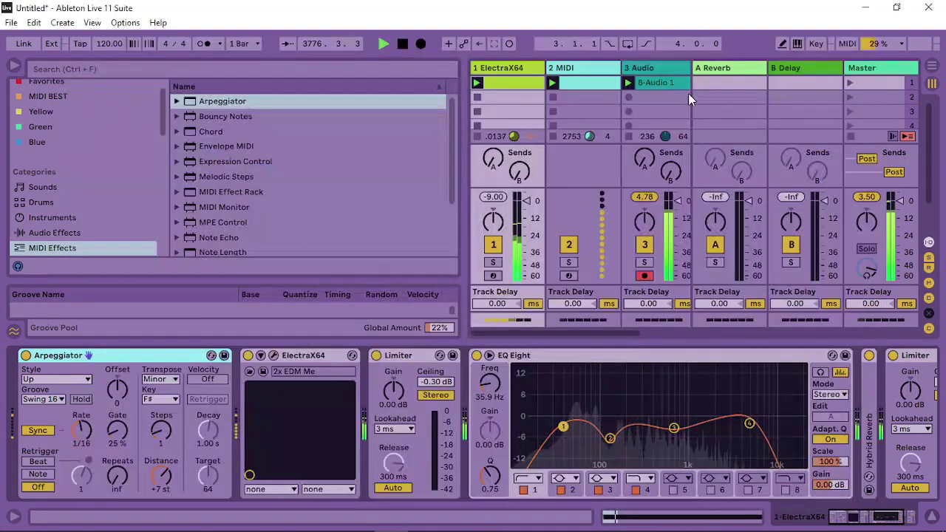
# On the VEC3 FX Reverb track, set Hybrid Reverb's decay to 868 ms, damping to 81% and dry/wet to 32%.
pyautogui.moveTo(680, 332); pyautogui.dragTo(755, 327)
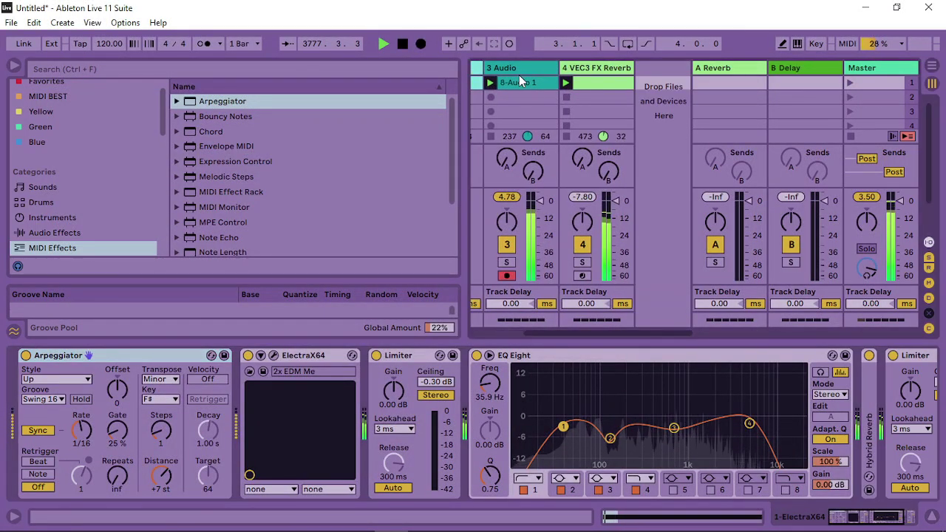
pyautogui.click(597, 67)
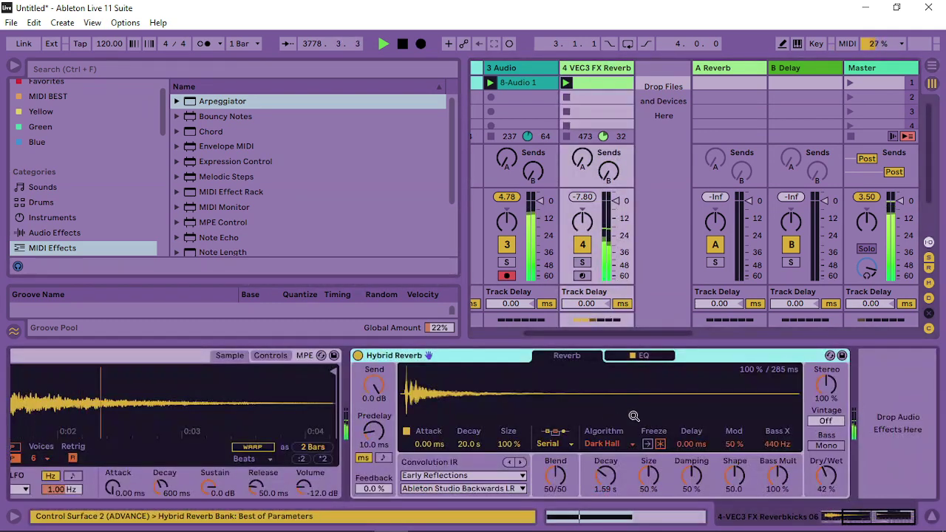
pyautogui.moveTo(691, 474); pyautogui.dragTo(690, 436)
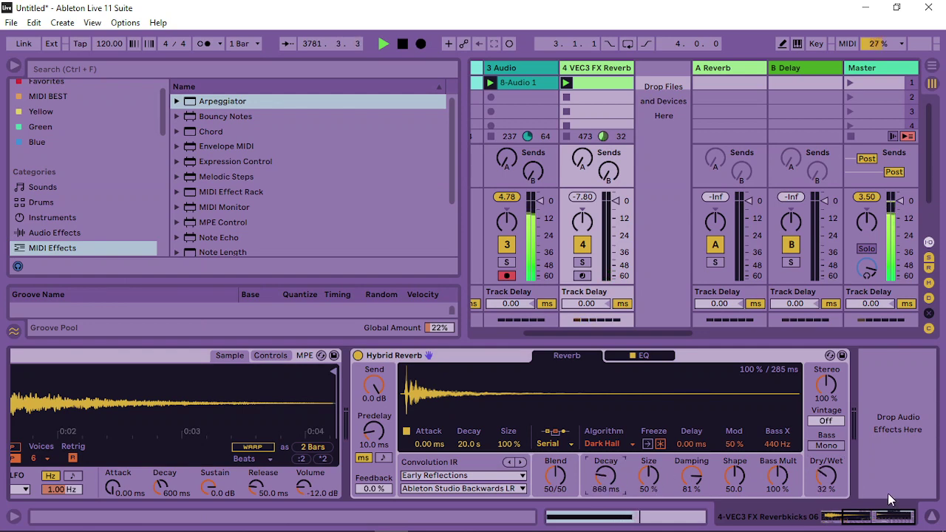
# Set the VEC3 FX Reverbkicks 06 sampler's low-pass filter to 10.4 kHz with 40% resonance.
pyautogui.moveTo(878, 517); pyautogui.dragTo(854, 521)
pyautogui.click(502, 355)
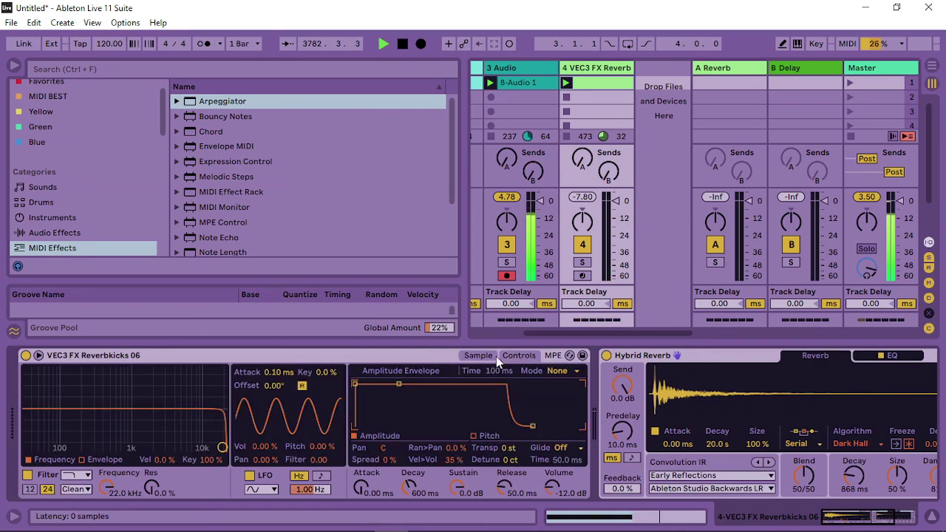
pyautogui.moveTo(222, 448); pyautogui.dragTo(199, 423)
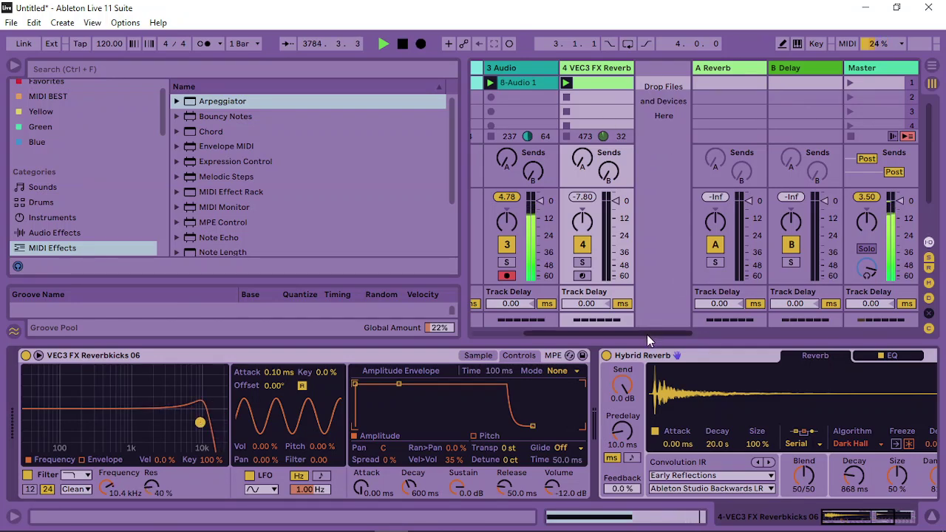
pyautogui.moveTo(647, 334); pyautogui.dragTo(628, 338)
pyautogui.click(565, 68)
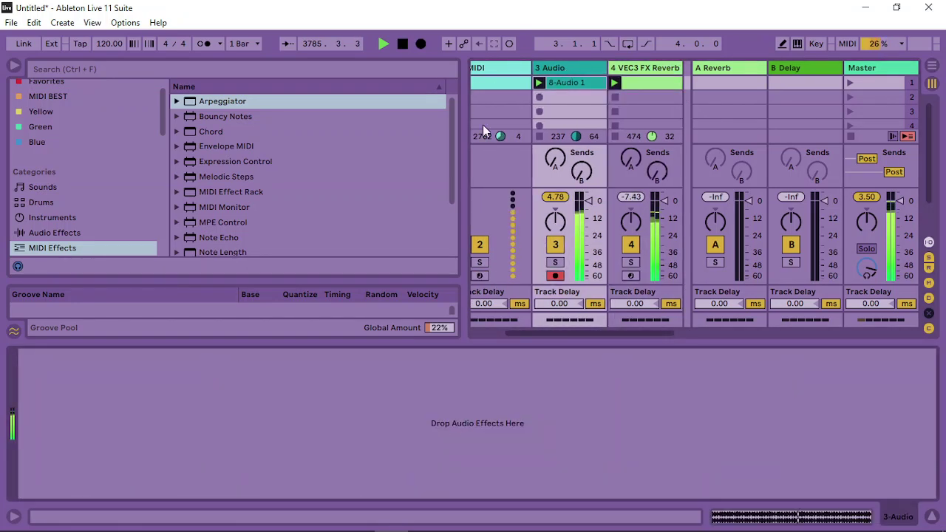
# Add an Auto Pan audio effect before Hybrid Reverb on the VEC3 FX Reverb track.
pyautogui.click(654, 71)
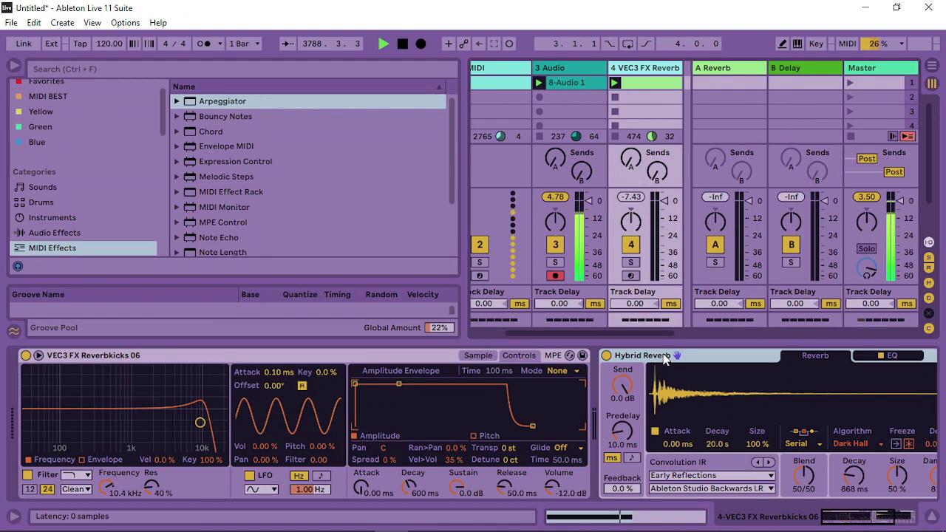
pyautogui.click(850, 512)
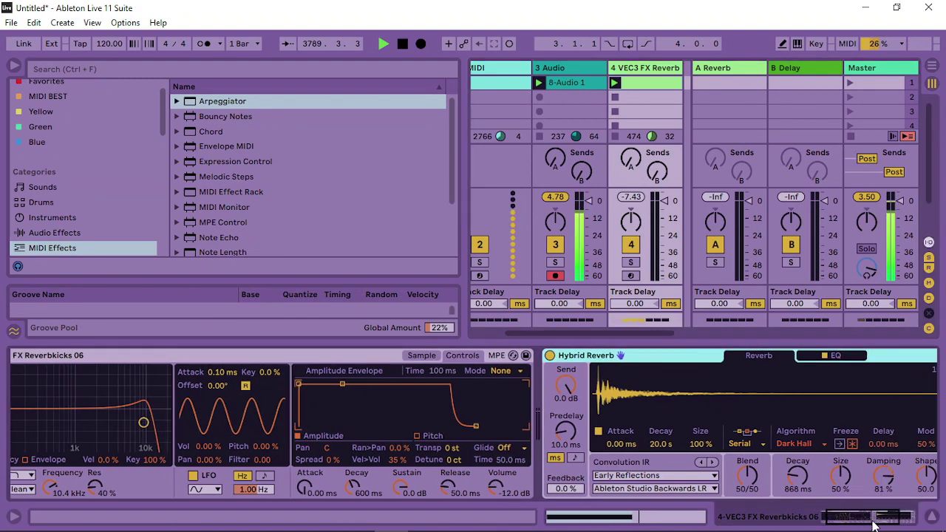
pyautogui.scroll(-1, 51, 217)
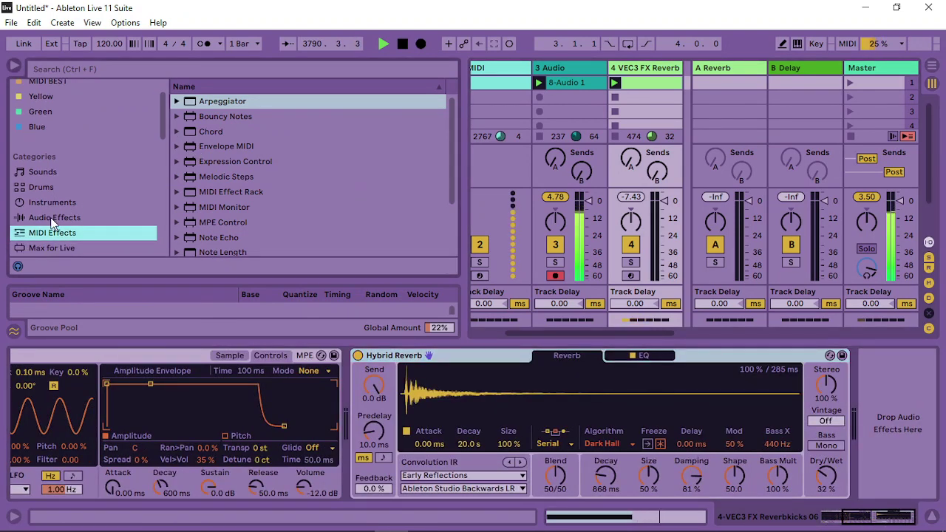
pyautogui.click(46, 217)
pyautogui.click(178, 132)
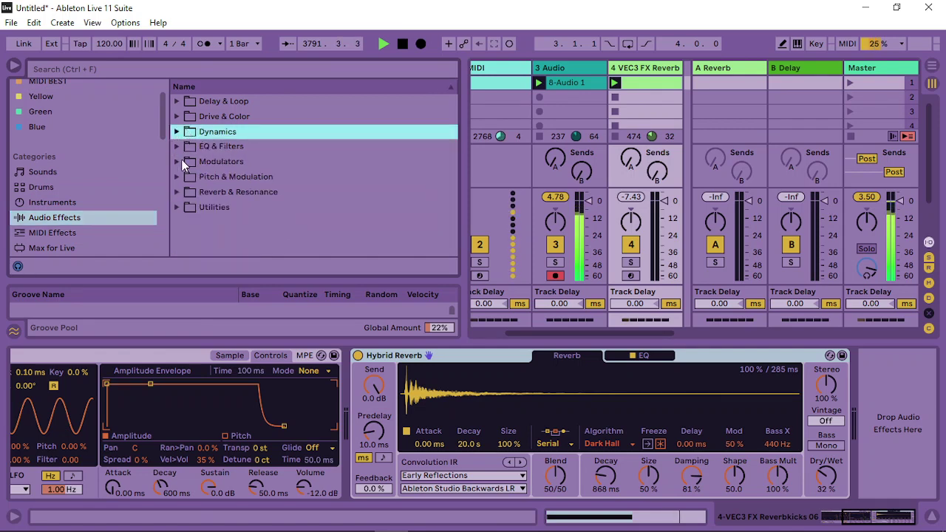
pyautogui.click(176, 132)
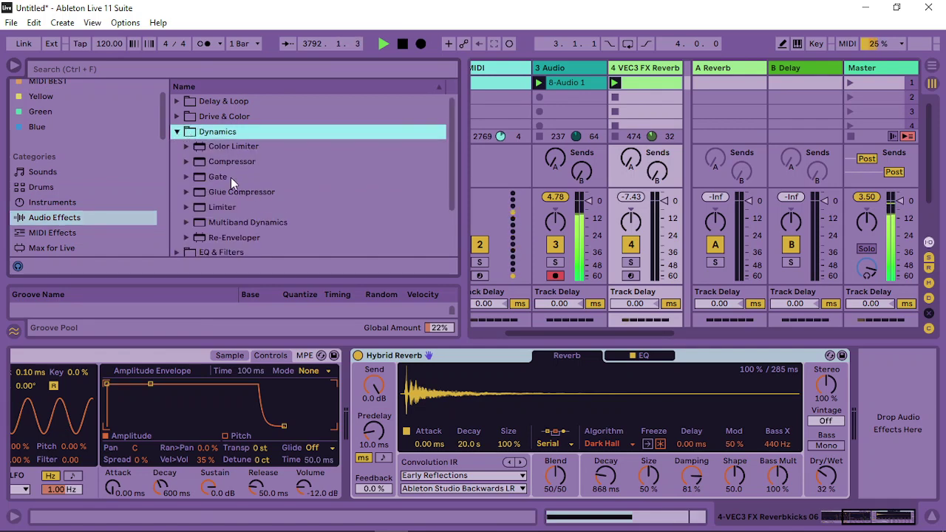
pyautogui.click(176, 122)
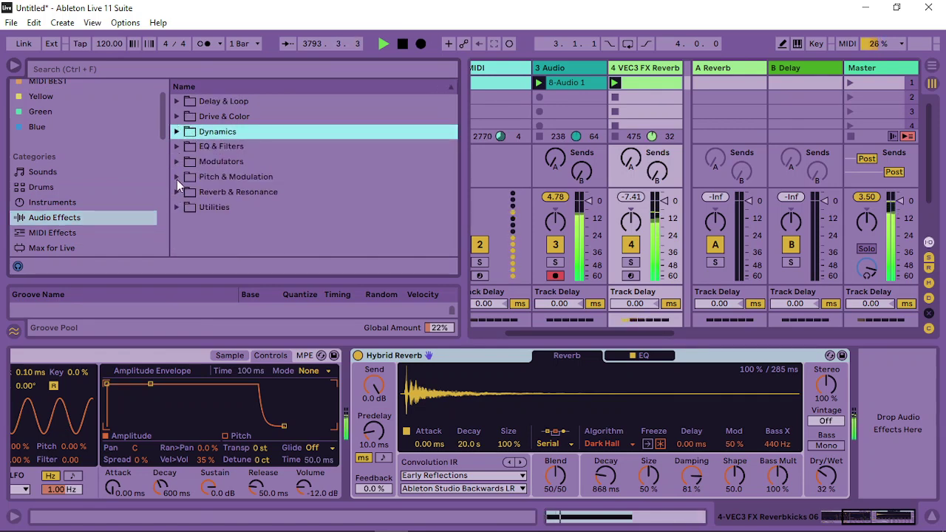
pyautogui.click(176, 207)
pyautogui.click(176, 207)
pyautogui.click(176, 177)
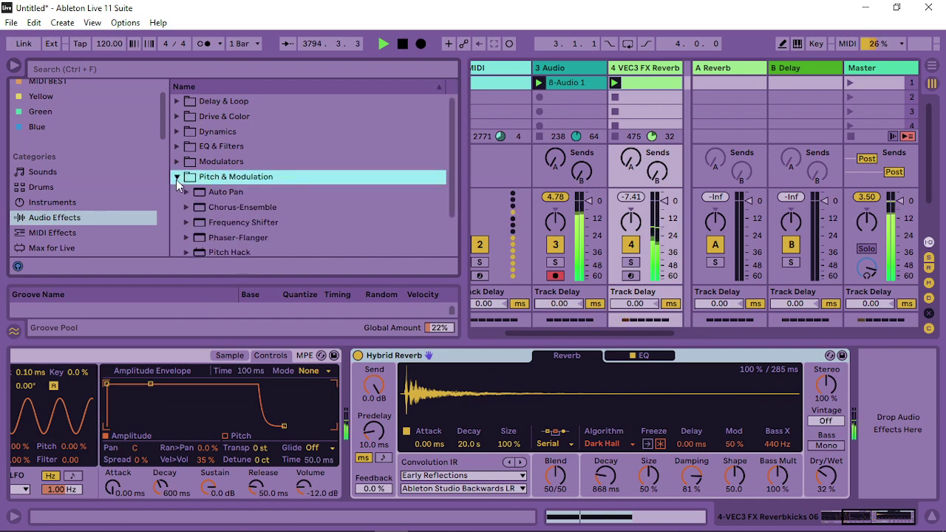
pyautogui.click(220, 193)
# Set Auto Pan to 67.5% amount and 0.43 Hz rate, and Hybrid Reverb to 2.66 ms predelay, 39% feedback and 5.93 s decay.
pyautogui.moveTo(424, 379); pyautogui.dragTo(370, 397)
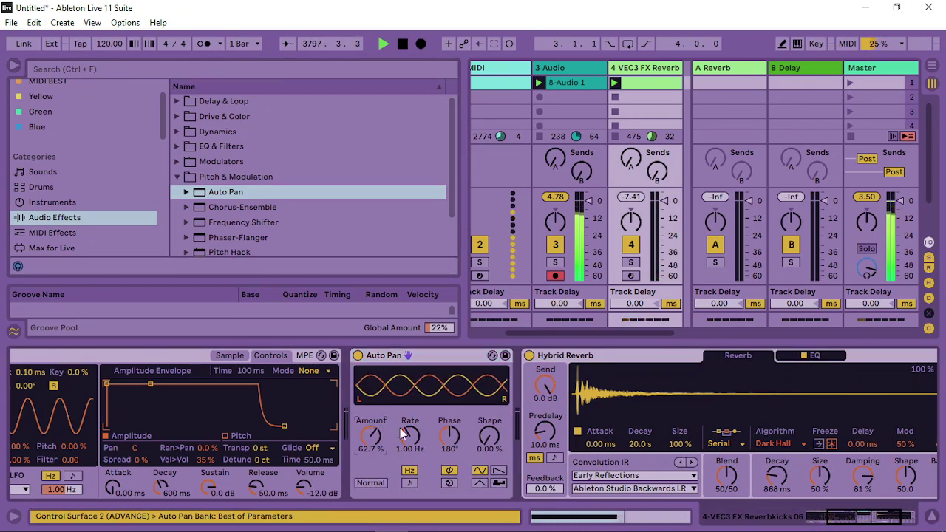
pyautogui.moveTo(410, 436); pyautogui.dragTo(409, 462)
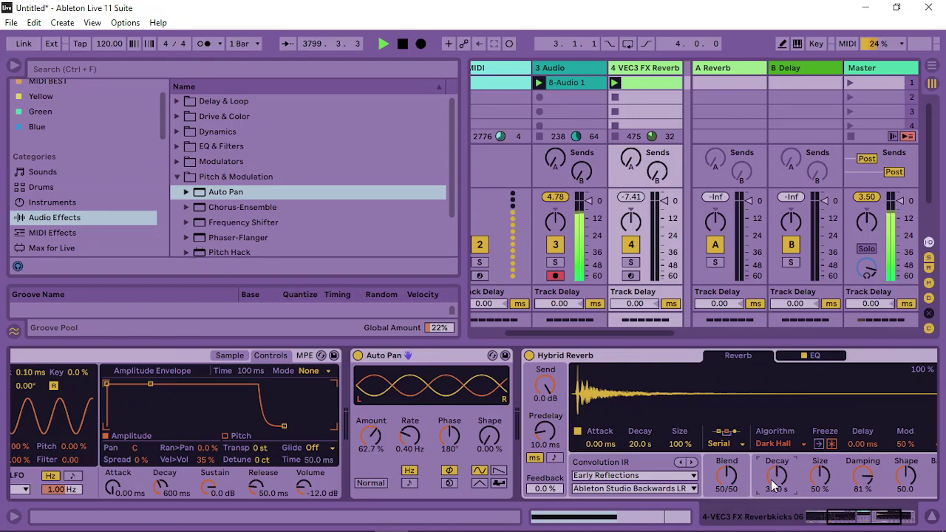
pyautogui.click(866, 516)
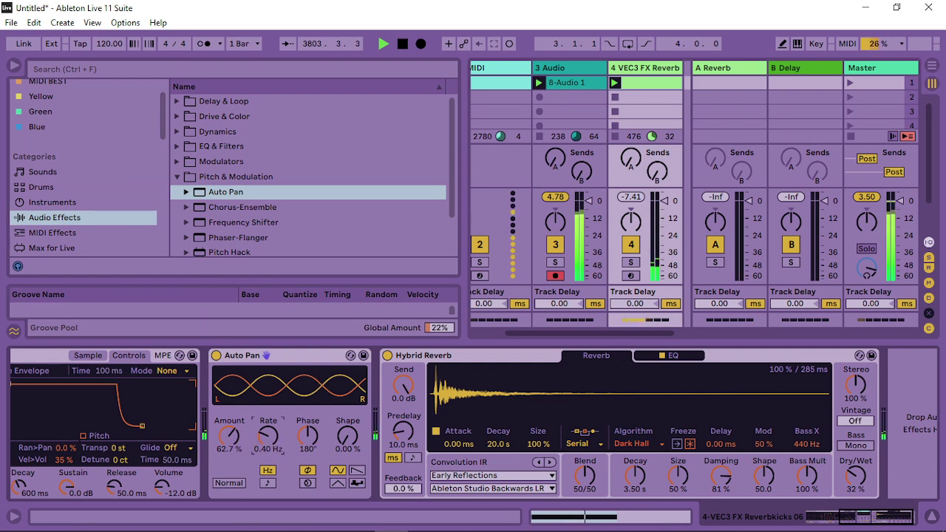
pyautogui.moveTo(267, 436); pyautogui.dragTo(268, 432)
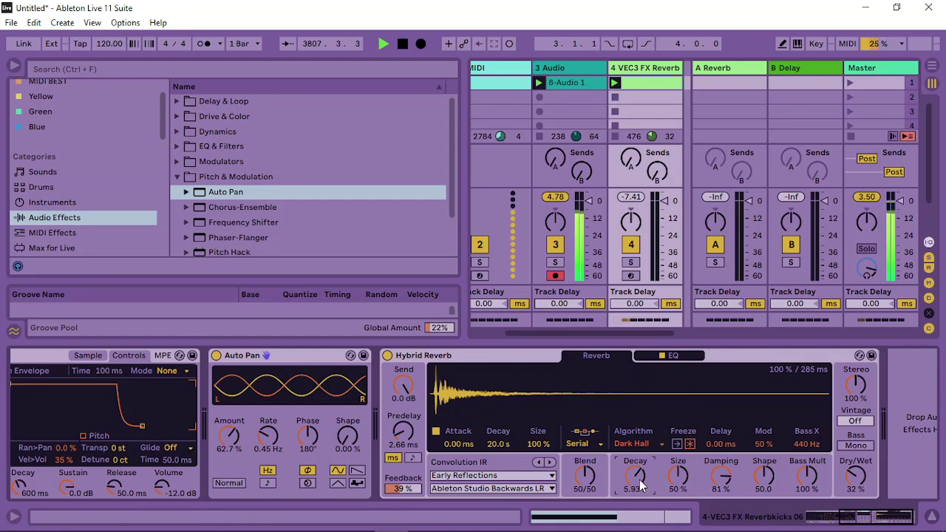
pyautogui.moveTo(231, 437); pyautogui.dragTo(268, 440)
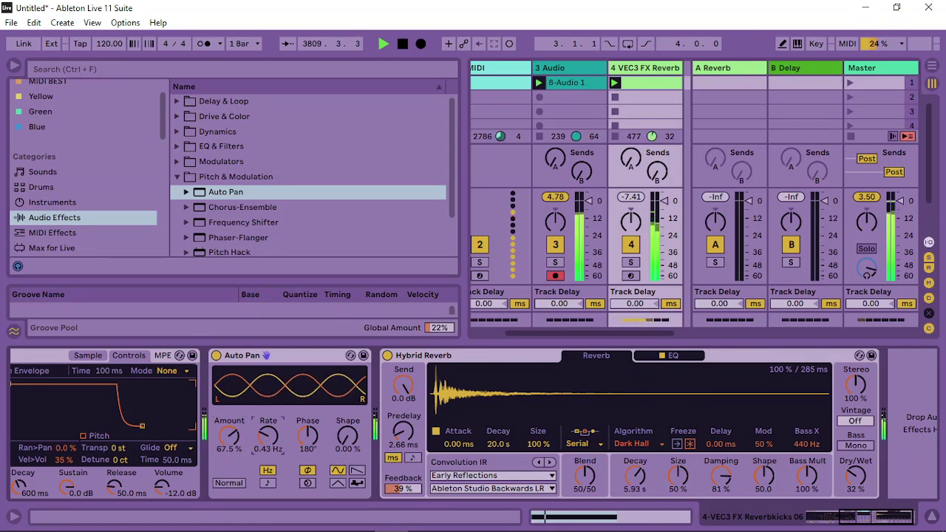
# Add a Multiband Dynamics effect from the Dynamics category to audio track 3.
pyautogui.click(563, 67)
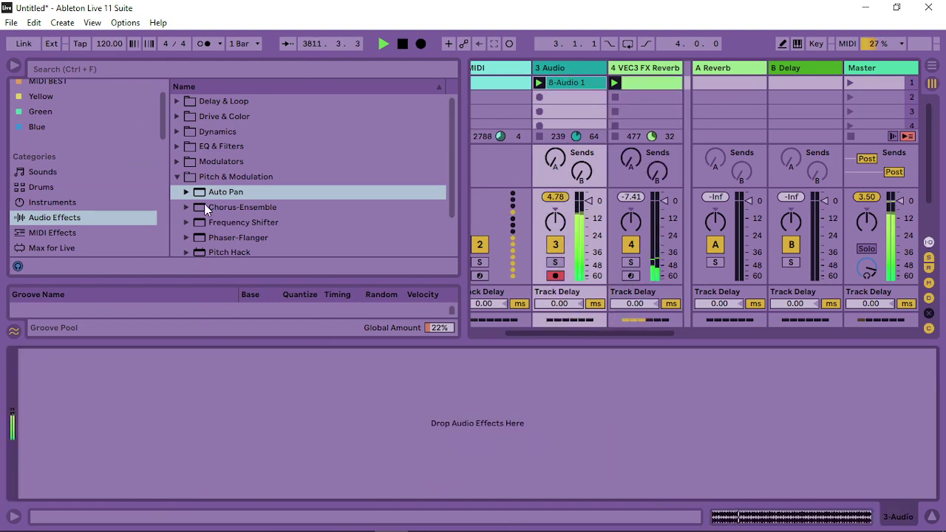
pyautogui.click(176, 132)
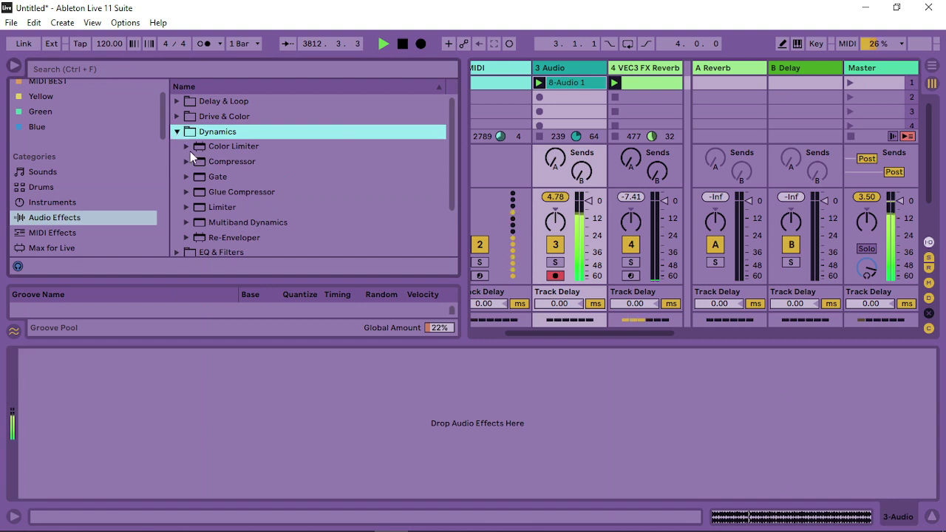
pyautogui.moveTo(239, 221); pyautogui.dragTo(495, 454)
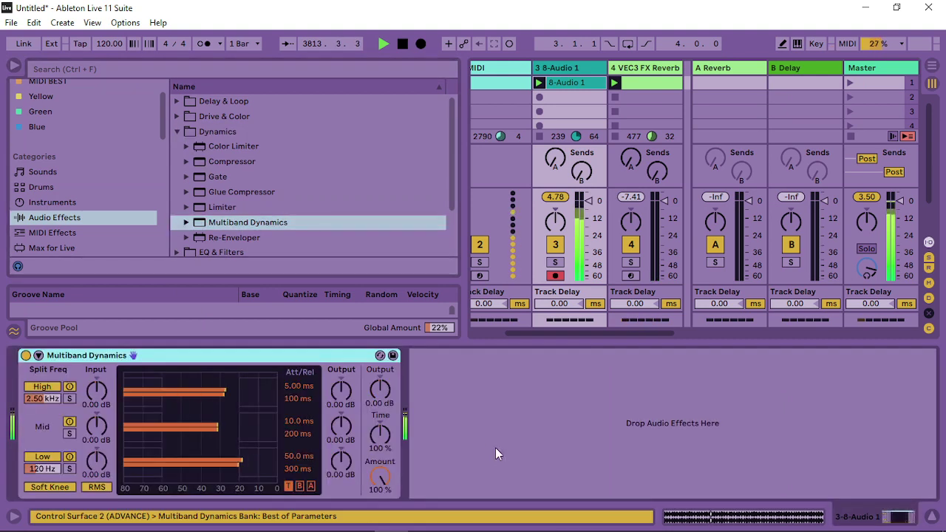
# Adjust the below-threshold blocks of the mid and high bands in Multiband Dynamics.
pyautogui.click(159, 427)
pyautogui.moveTo(159, 427); pyautogui.dragTo(160, 394)
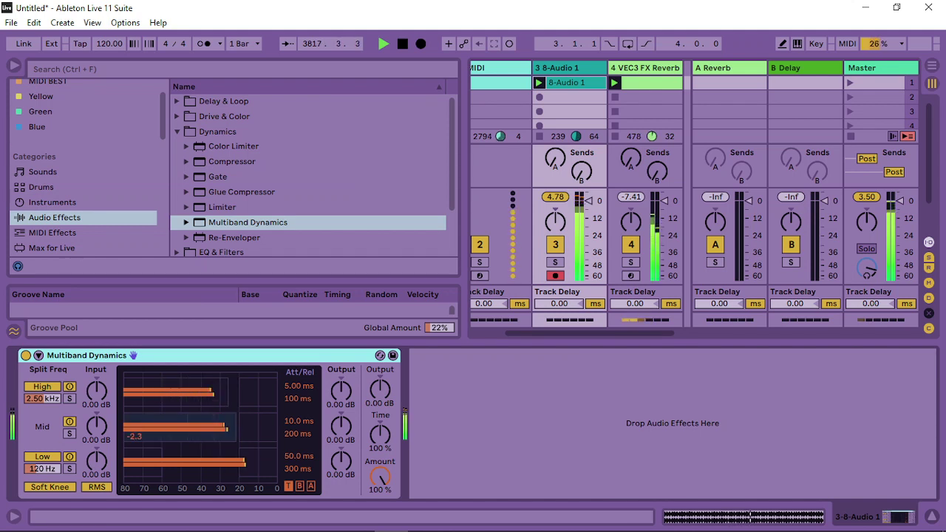
pyautogui.moveTo(161, 394); pyautogui.dragTo(161, 390)
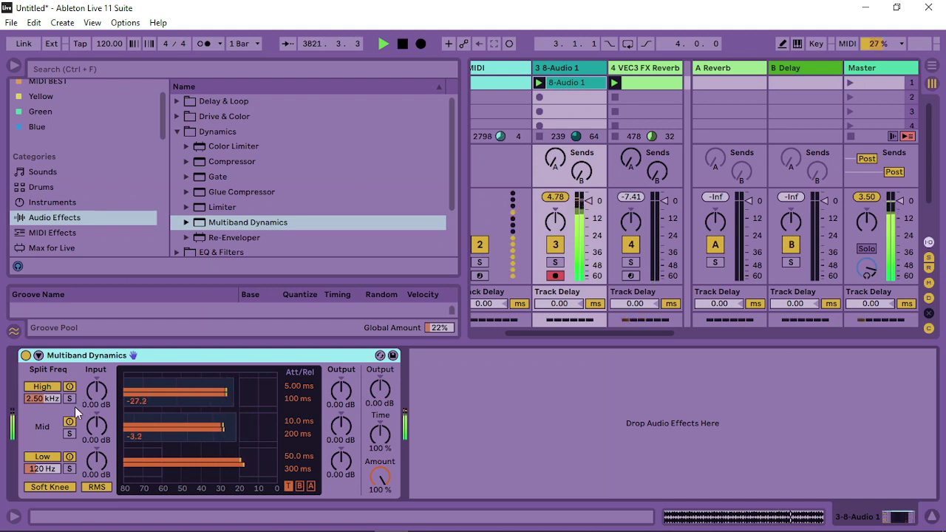
# Adjust the high band's above-threshold block, set its split frequency to 14.1 kHz and collapse the device.
pyautogui.moveTo(43, 398)
pyautogui.mouseDown()
pyautogui.moveTo(42, 414)
pyautogui.moveTo(49, 403)
pyautogui.mouseUp()
pyautogui.moveTo(242, 398); pyautogui.dragTo(244, 398)
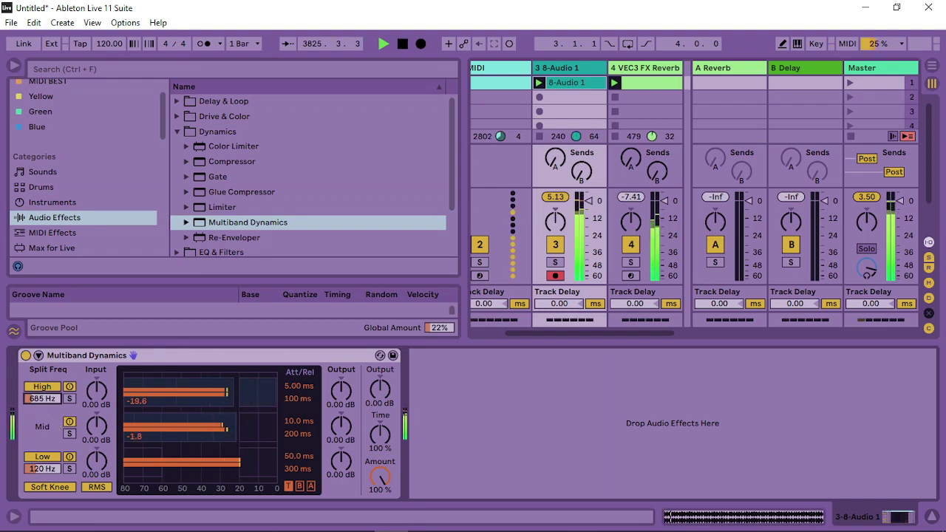
pyautogui.moveTo(42, 399); pyautogui.dragTo(43, 368)
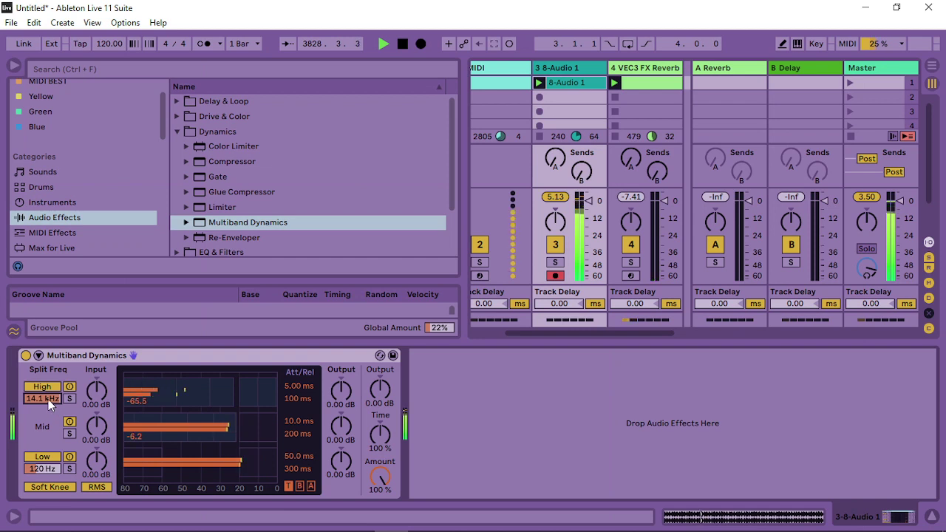
pyautogui.click(249, 357)
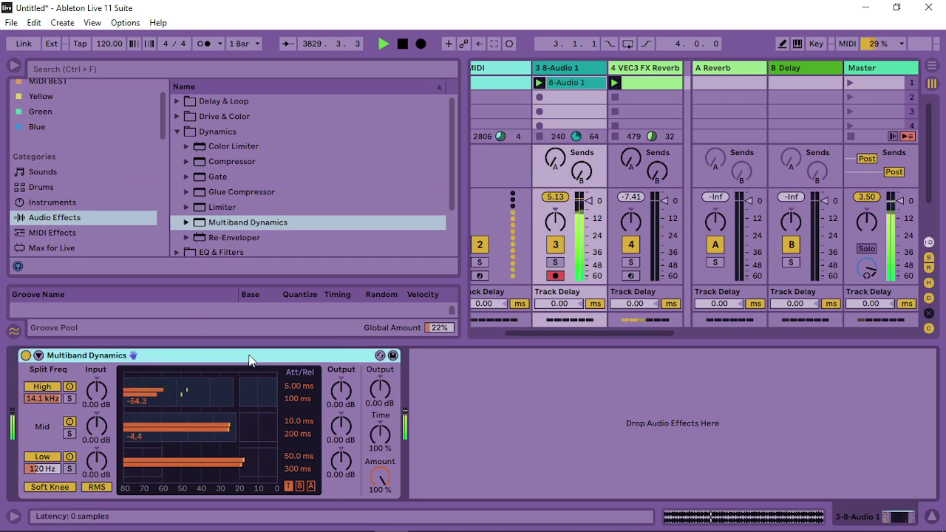
pyautogui.doubleClick(249, 356)
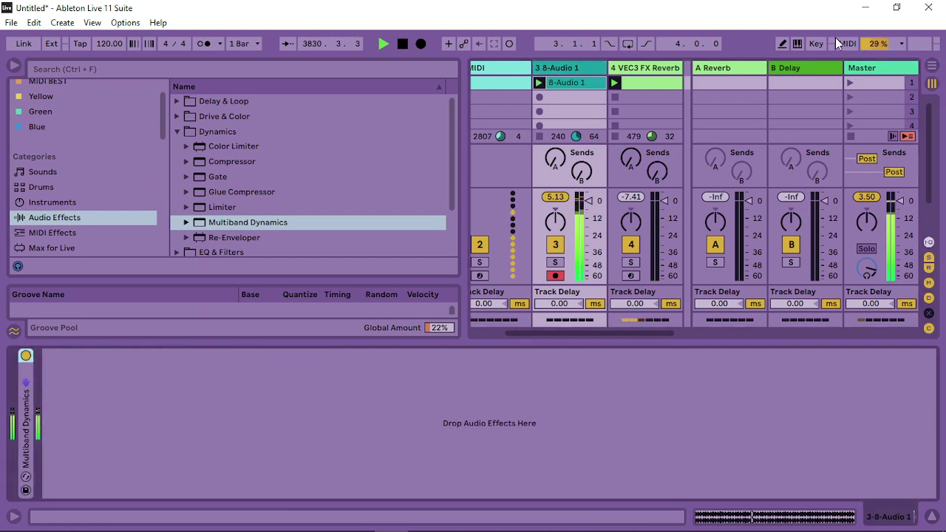
# Delete the A Reverb and B Delay return tracks.
pyautogui.rightClick(731, 68)
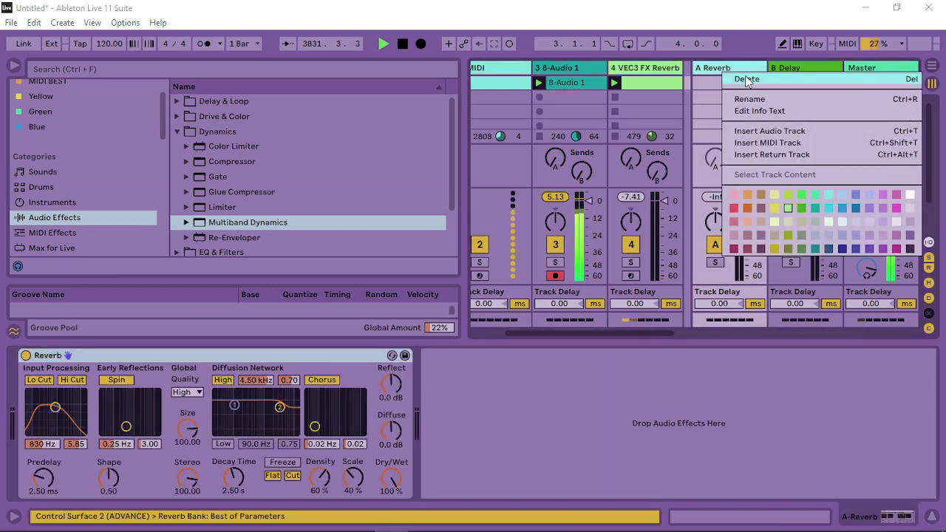
pyautogui.click(741, 77)
pyautogui.rightClick(798, 74)
pyautogui.click(740, 71)
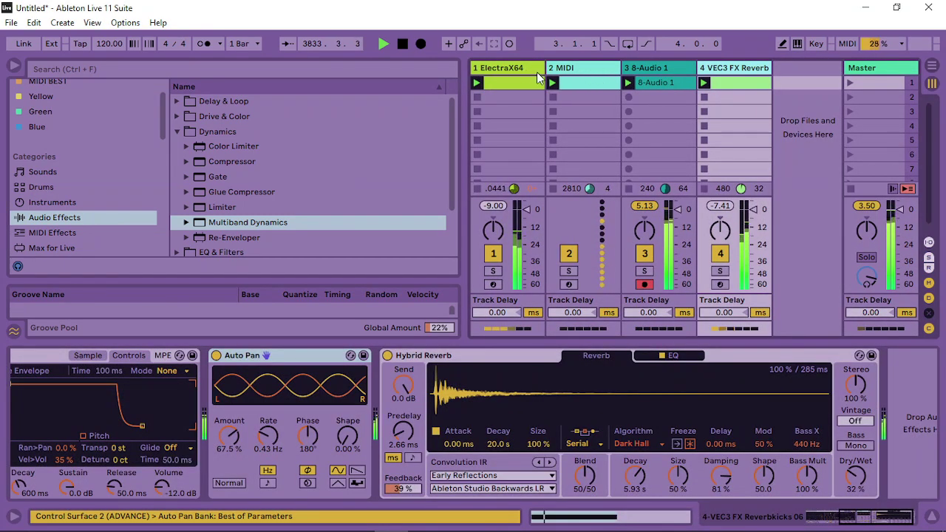
# Duplicate audio track 3 with its Multiband Dynamics effect and delete the clip on the copied track.
pyautogui.click(671, 71)
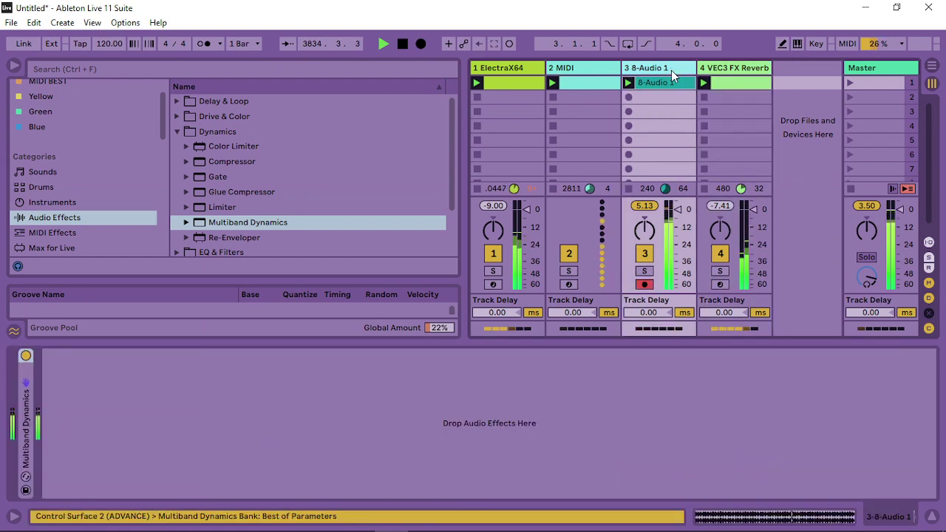
pyautogui.rightClick(671, 70)
pyautogui.click(727, 104)
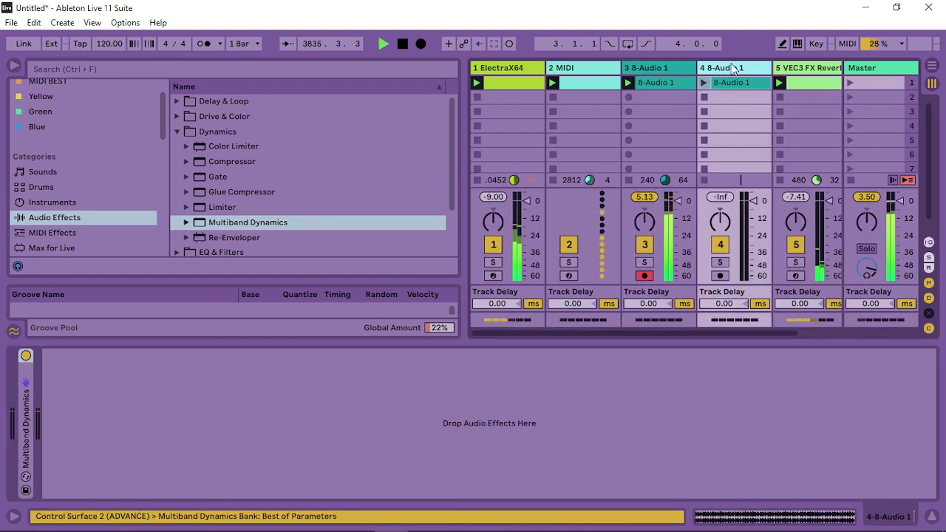
pyautogui.scroll(-5, 61, 229)
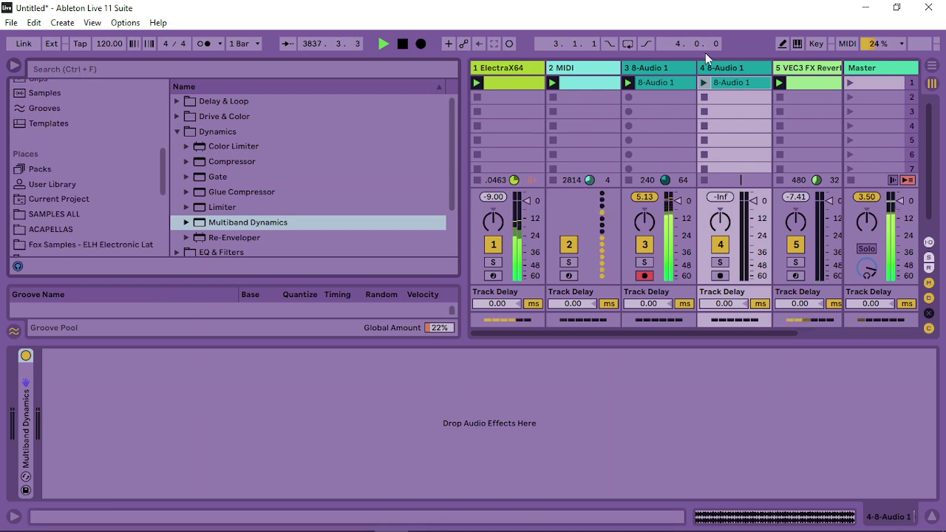
pyautogui.rightClick(738, 80)
pyautogui.click(748, 85)
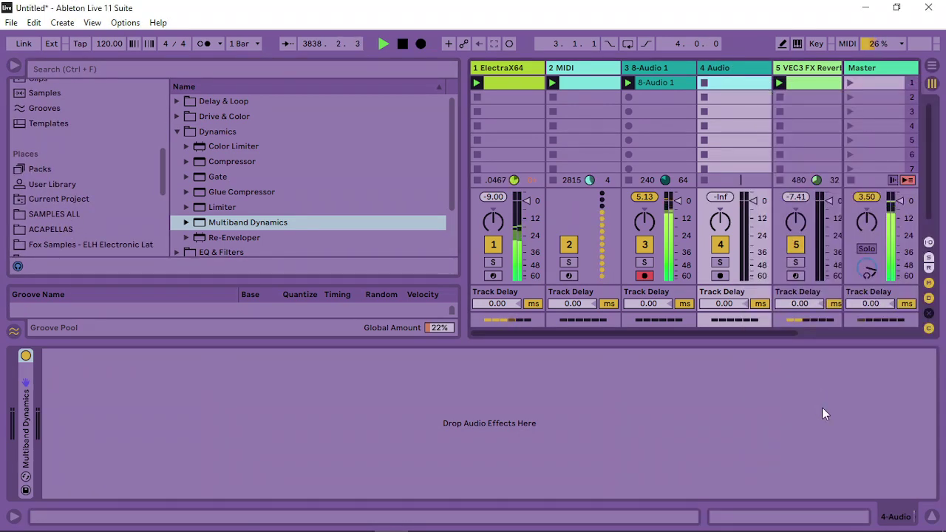
# Set track 4's audio input to 3-8-Audio 1 with monitoring on In, and deactivate the track.
pyautogui.click(933, 517)
pyautogui.click(719, 277)
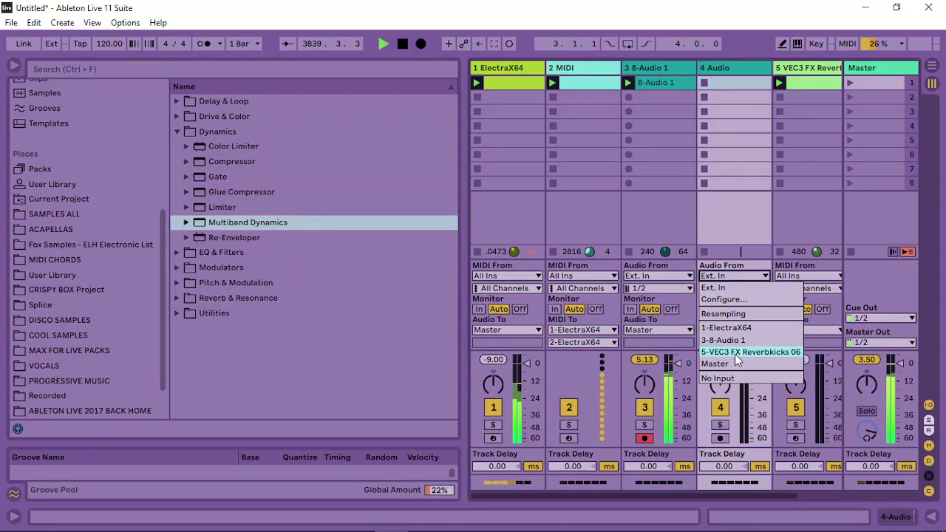
pyautogui.click(723, 340)
pyautogui.click(706, 309)
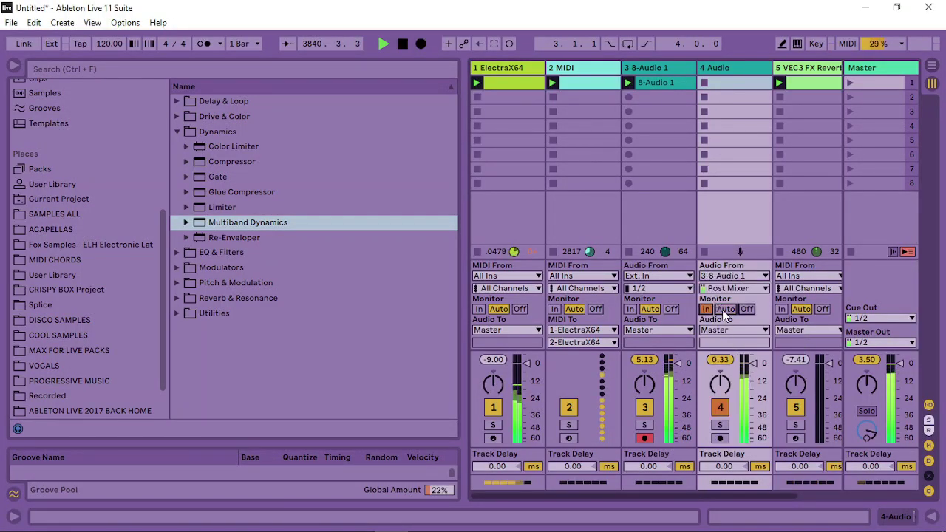
pyautogui.click(721, 414)
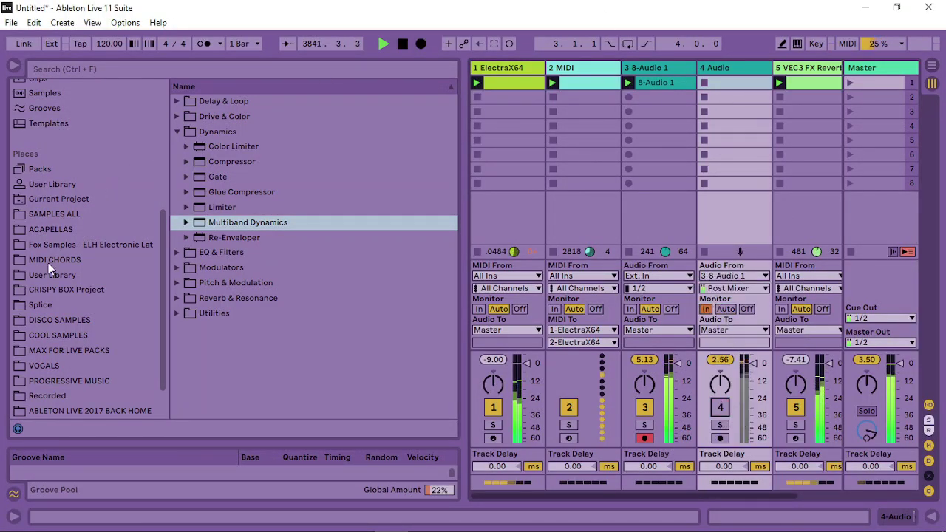
# Add Grip 2 from the Spectrum Effects by Amazing Noises pack to audio track 4 after Multiband Dynamics.
pyautogui.scroll(3, 40, 178)
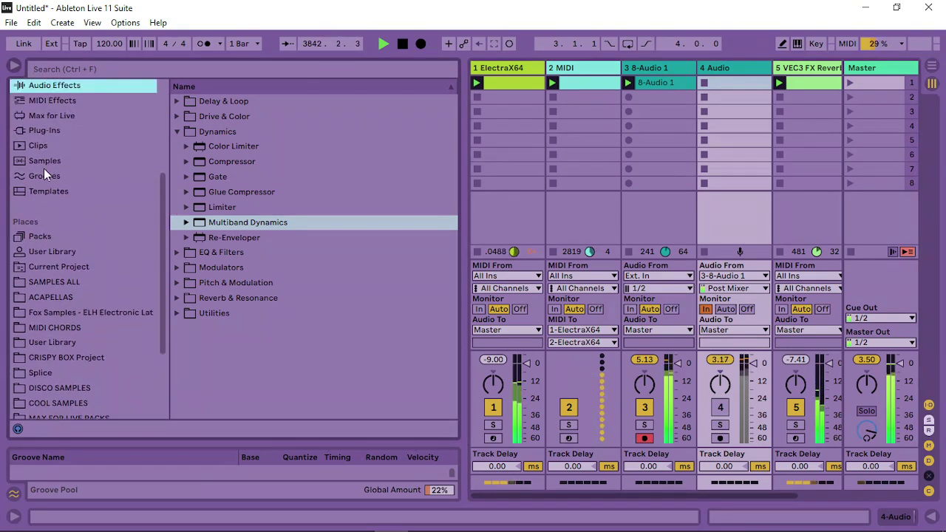
pyautogui.click(45, 131)
pyautogui.scroll(-3, 44, 346)
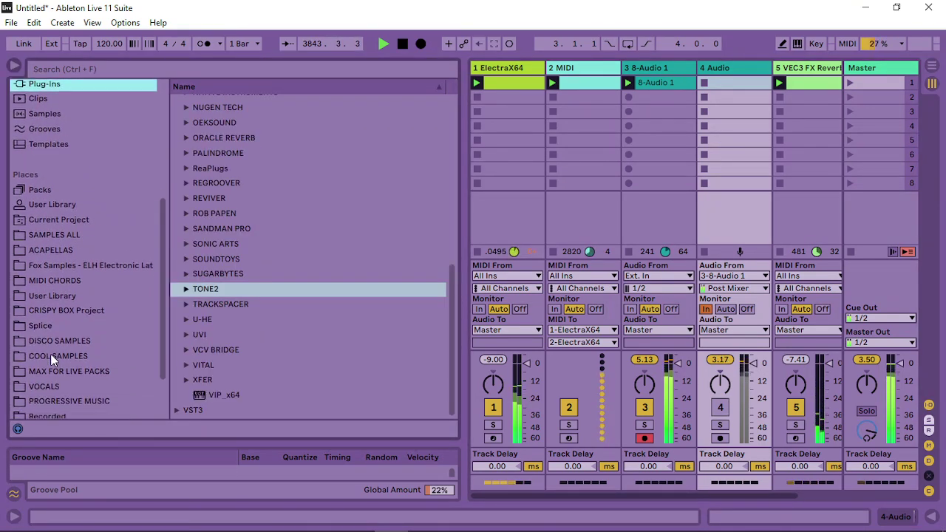
pyautogui.scroll(2, 67, 370)
pyautogui.click(52, 173)
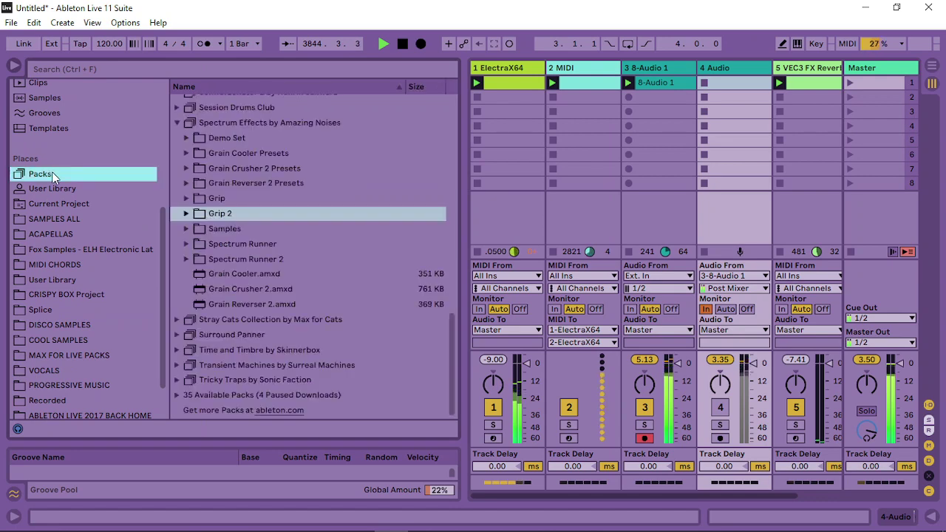
pyautogui.click(187, 213)
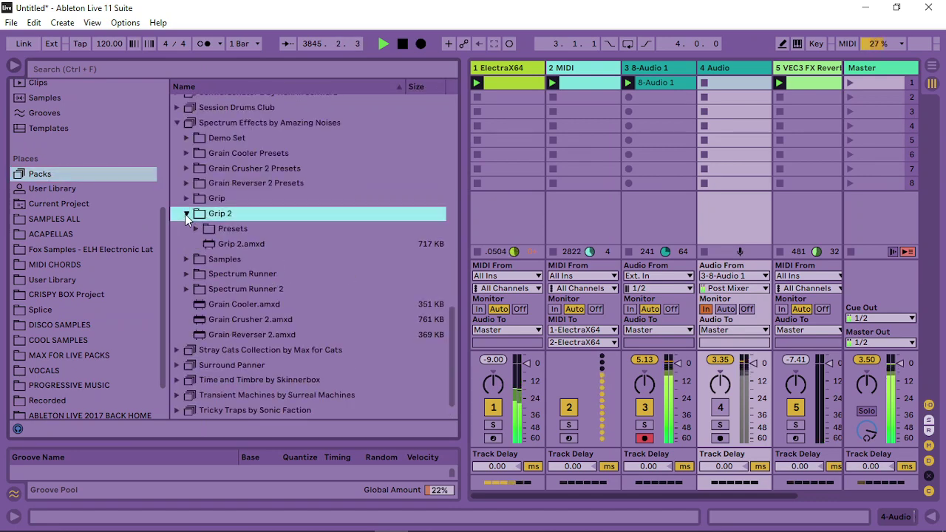
pyautogui.click(241, 244)
pyautogui.doubleClick(727, 67)
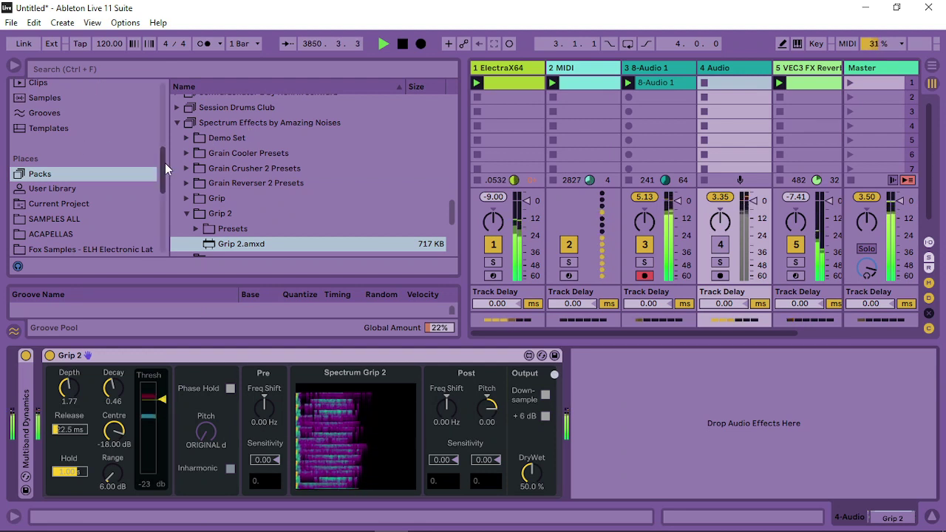
# Expand Grip 2's extra controls, set its filter to 116 Hz with Filter DW at 1.00, and set output DryWet to 100%.
pyautogui.moveTo(165, 163); pyautogui.dragTo(164, 122)
pyautogui.click(554, 374)
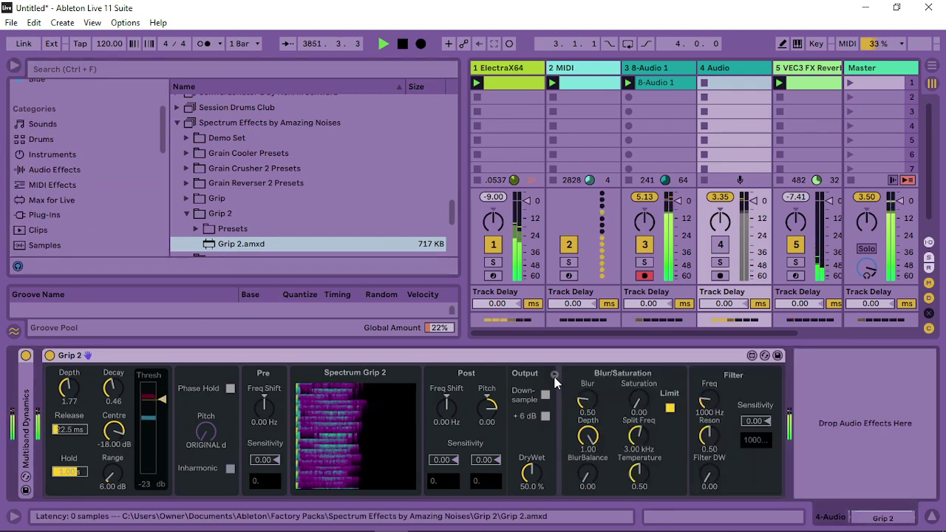
pyautogui.click(708, 403)
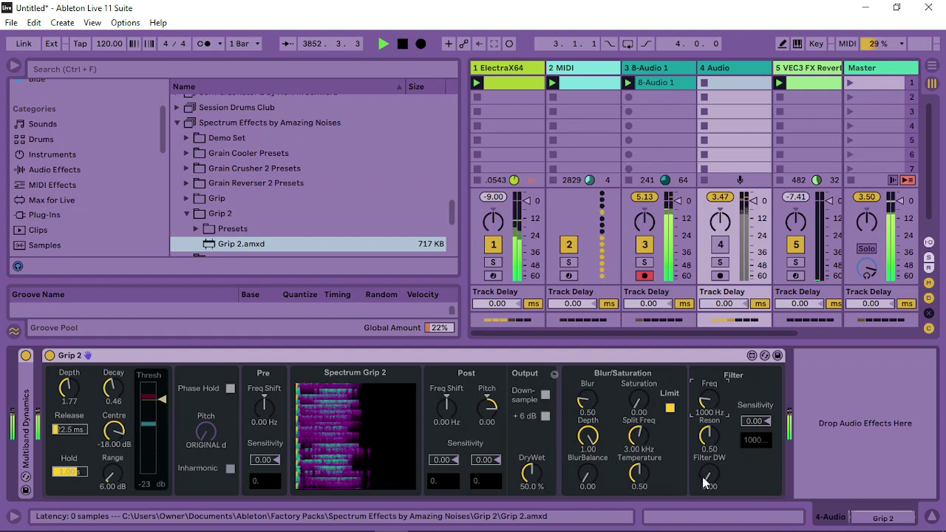
pyautogui.moveTo(707, 403); pyautogui.dragTo(708, 429)
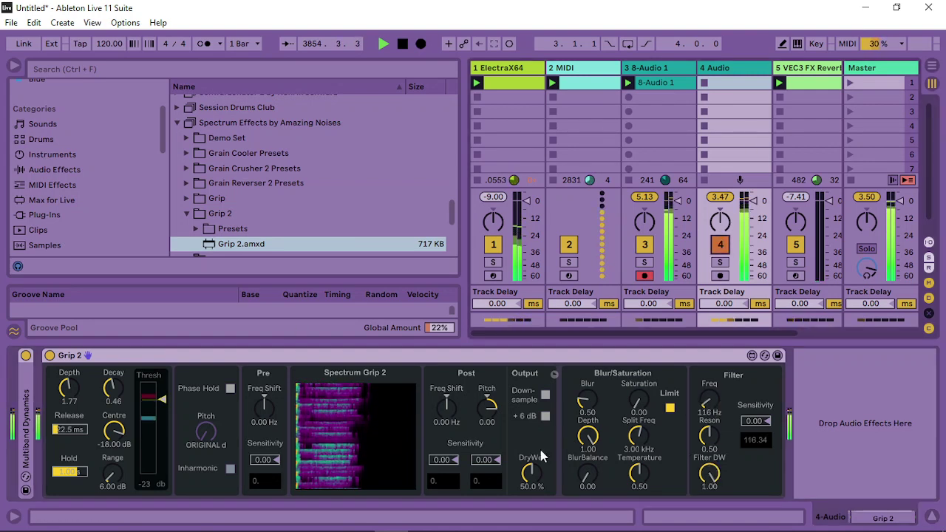
pyautogui.moveTo(530, 470); pyautogui.dragTo(529, 436)
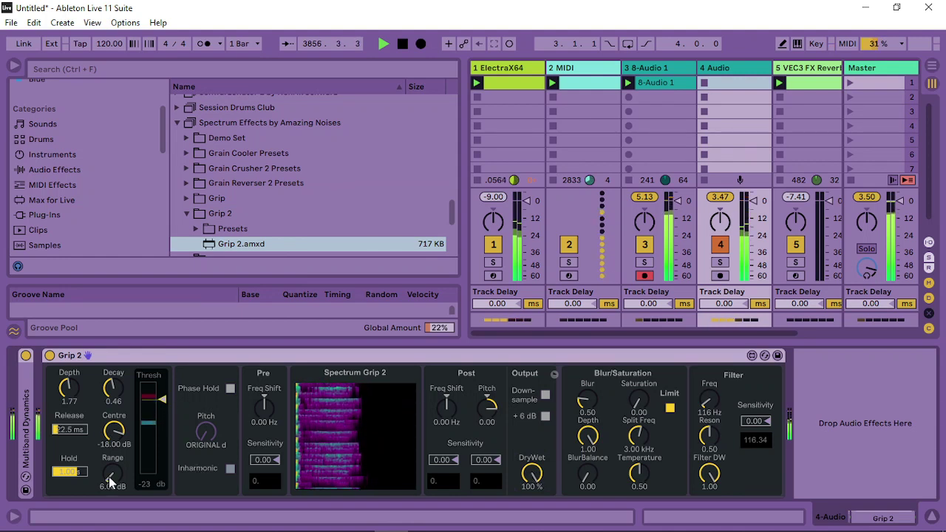
# Set Grip 2's range to 15.28 dB and its saturation to 32.14.
pyautogui.moveTo(110, 476); pyautogui.dragTo(111, 414)
pyautogui.moveTo(111, 475); pyautogui.dragTo(117, 518)
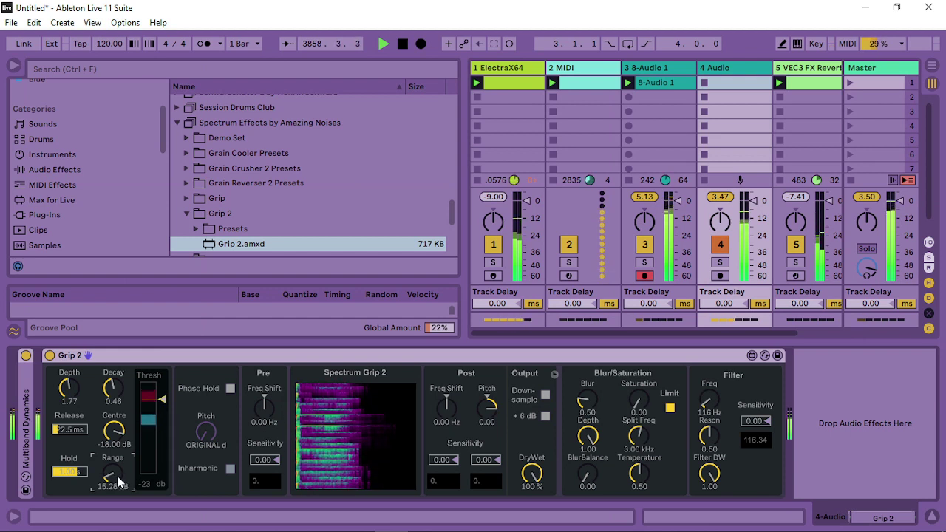
pyautogui.moveTo(632, 406)
pyautogui.mouseDown()
pyautogui.moveTo(637, 385)
pyautogui.moveTo(649, 406)
pyautogui.mouseUp()
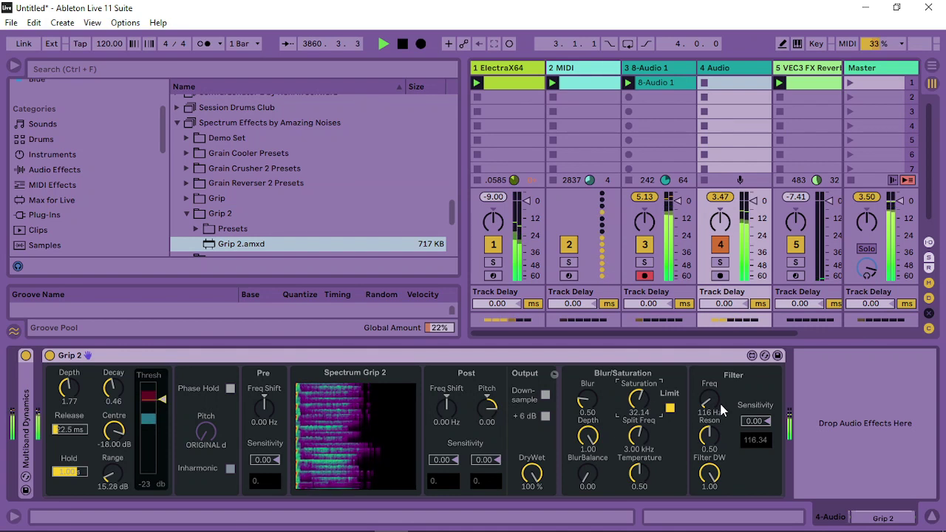
# Set Grip 2's filter frequency to 423 Hz and its filter sensitivity to 8.03.
pyautogui.moveTo(707, 401); pyautogui.dragTo(707, 381)
pyautogui.moveTo(760, 428)
pyautogui.mouseDown()
pyautogui.moveTo(760, 414)
pyautogui.moveTo(761, 428)
pyautogui.mouseUp()
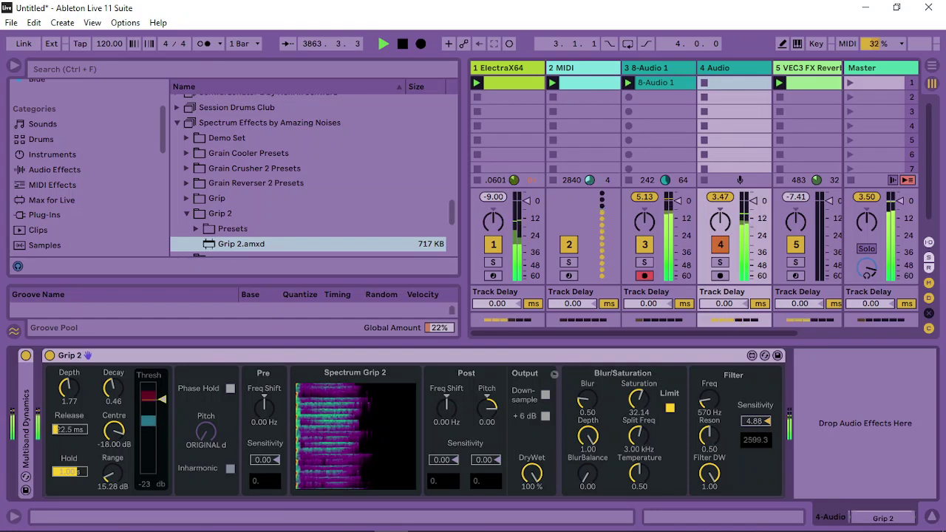
pyautogui.moveTo(706, 401); pyautogui.dragTo(754, 411)
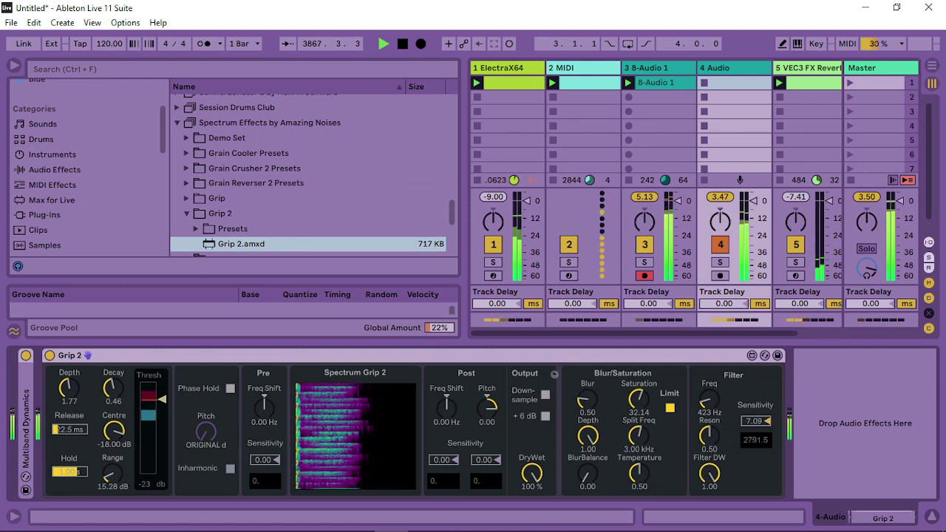
# Add an Echo effect from the Delay & Loop category between Multiband Dynamics and Grip 2 on track 4.
pyautogui.click(87, 169)
pyautogui.scroll(3, 85, 167)
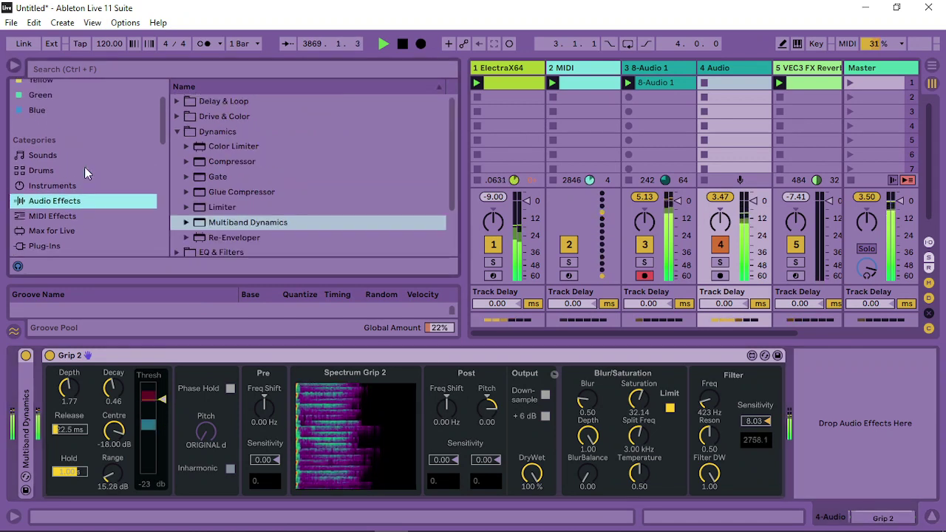
pyautogui.click(176, 132)
pyautogui.click(176, 103)
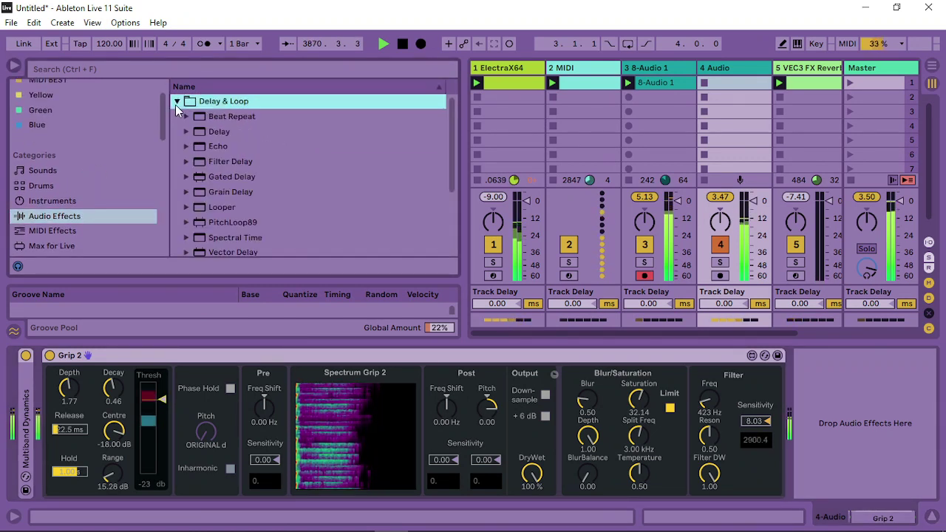
pyautogui.moveTo(204, 146); pyautogui.dragTo(36, 431)
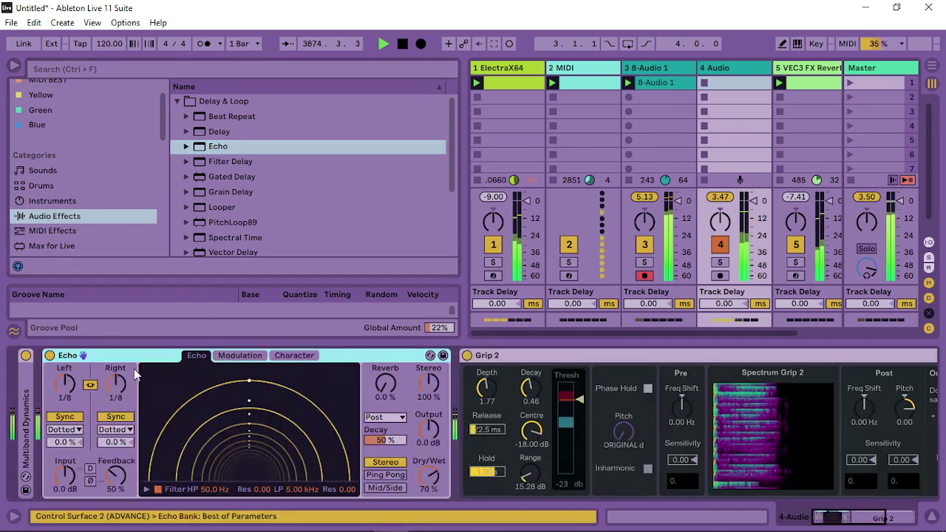
# Set Echo to 1/16 Notes, 100% dry/wet and 13% feedback, with delay offsets of -13% left and -12% right.
pyautogui.click(67, 431)
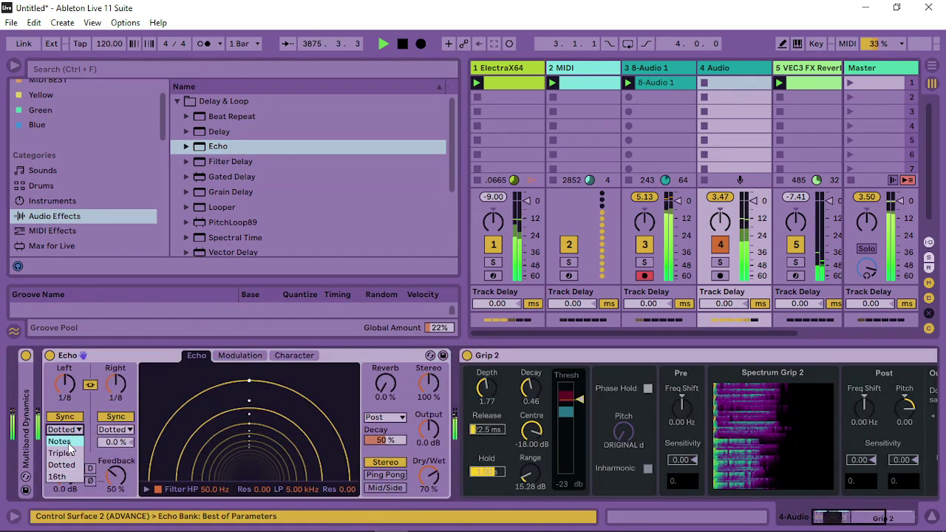
pyautogui.click(66, 442)
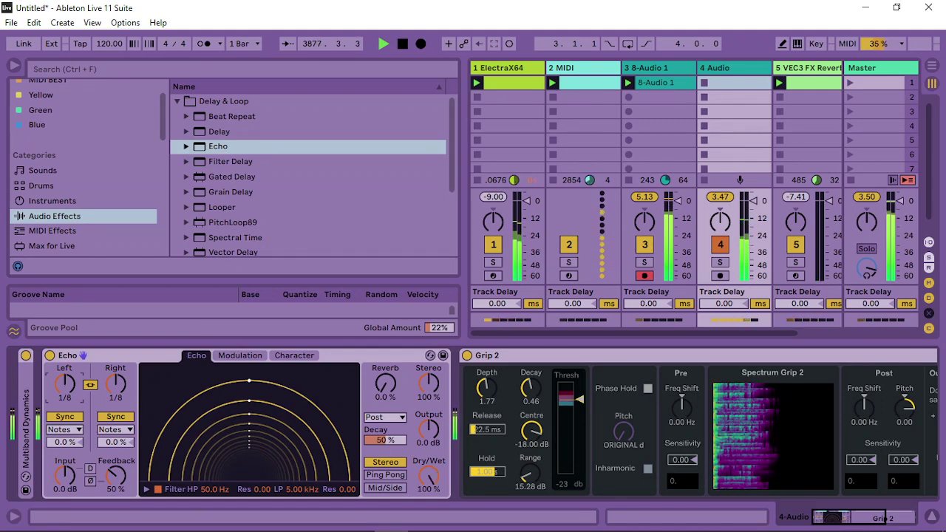
pyautogui.moveTo(65, 383); pyautogui.dragTo(65, 392)
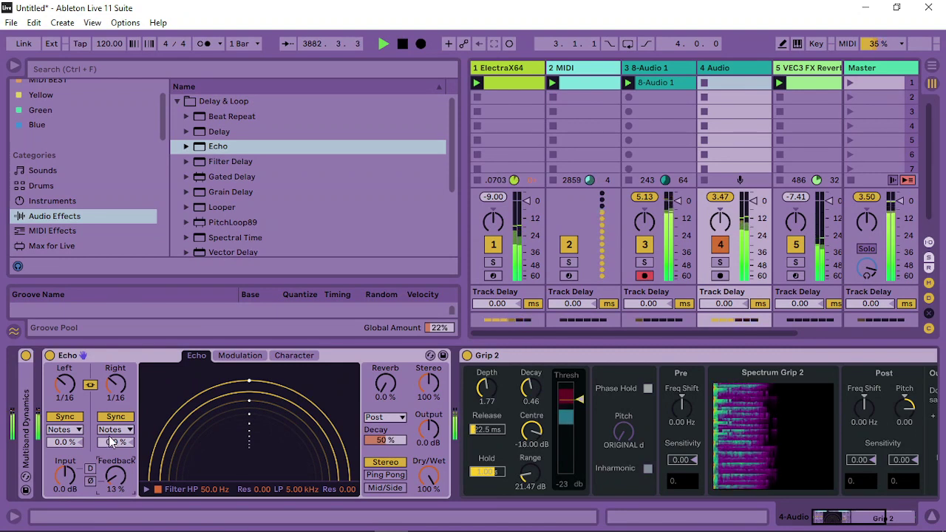
pyautogui.moveTo(63, 446); pyautogui.dragTo(110, 463)
# Set Grip 2's filter sensitivity to 10.00 and its filter resonance to 0.34.
pyautogui.click(879, 518)
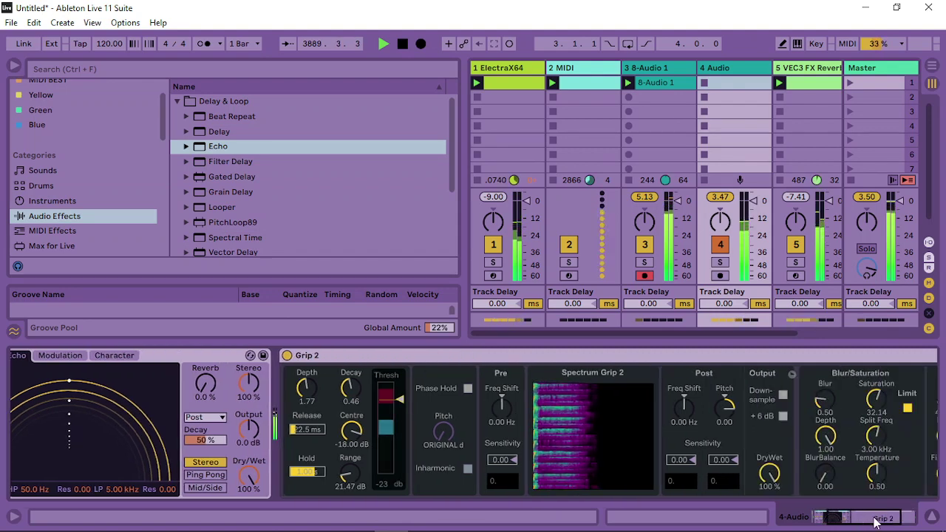
pyautogui.moveTo(814, 421); pyautogui.dragTo(814, 416)
pyautogui.moveTo(776, 443)
pyautogui.mouseDown()
pyautogui.moveTo(776, 421)
pyautogui.moveTo(773, 451)
pyautogui.mouseUp()
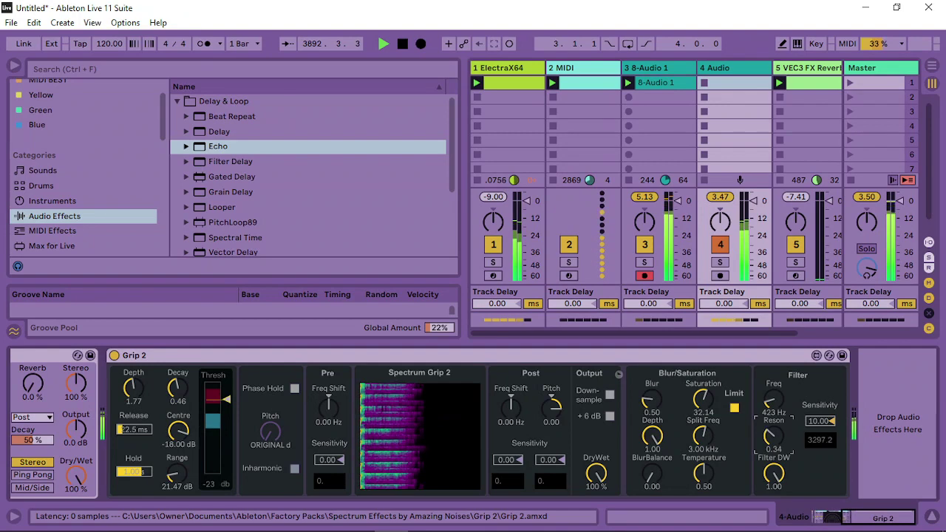
# Switch Echo's delay lines to Time mode at 1.00 ms and reset both delay offsets to 0%.
pyautogui.moveTo(870, 521); pyautogui.dragTo(831, 522)
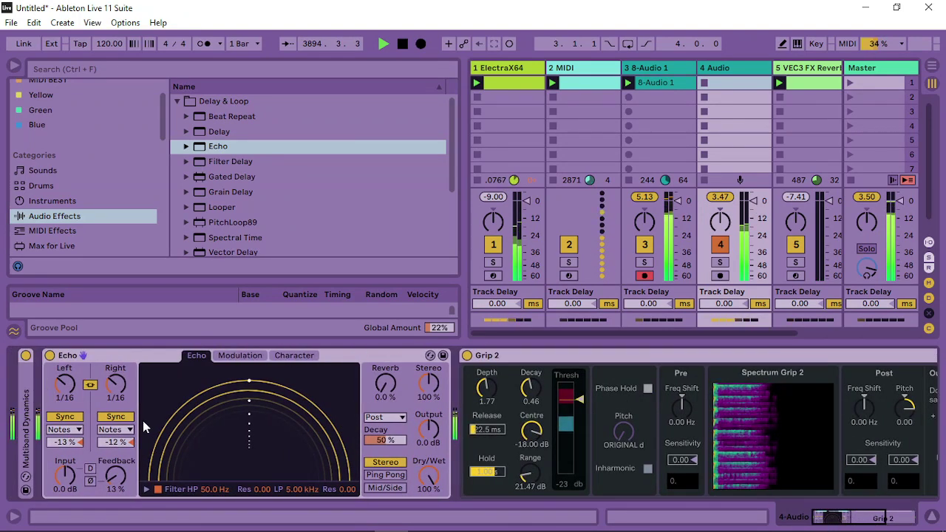
pyautogui.click(111, 416)
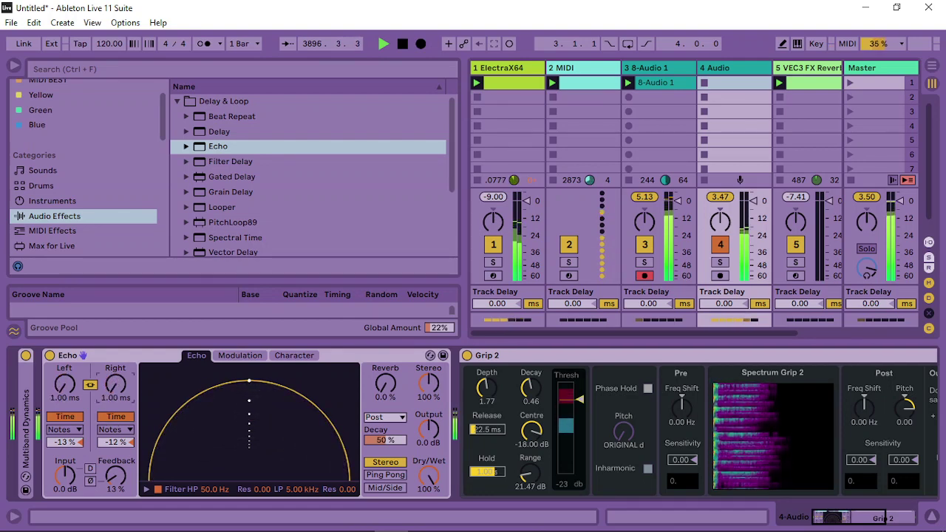
pyautogui.click(116, 442)
pyautogui.press('Delete')
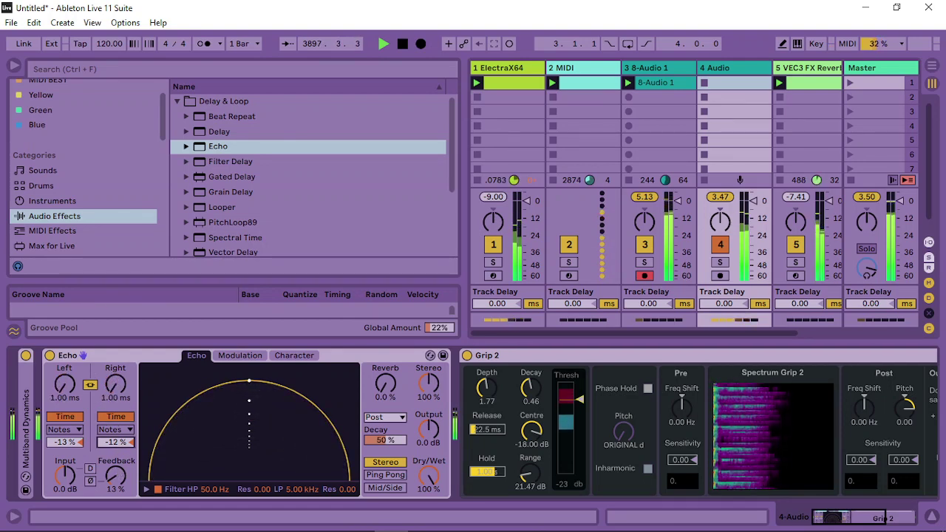
pyautogui.click(78, 442)
pyautogui.press('Delete')
# Remove the Echo between Multiband Dynamics and Grip 2 on track 4 and insert a Beat Repeat in its place.
pyautogui.click(63, 358)
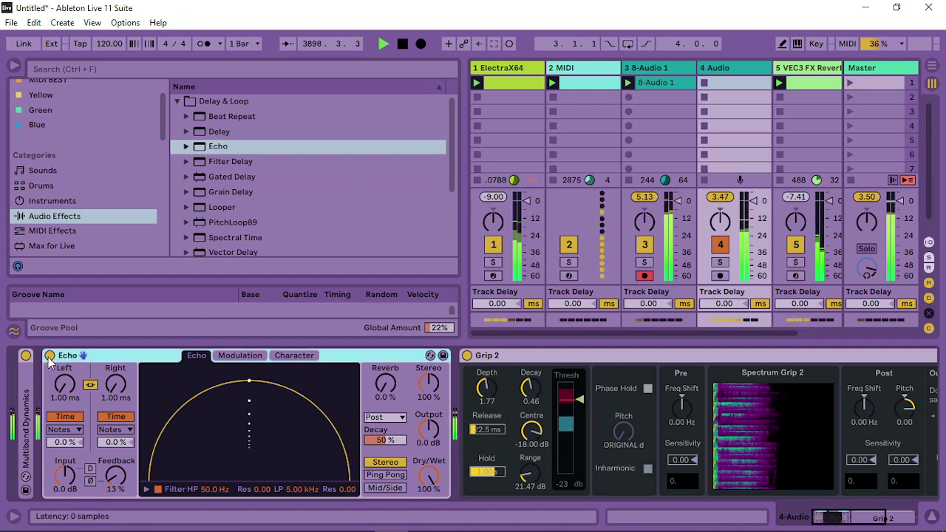
pyautogui.click(49, 356)
pyautogui.rightClick(89, 364)
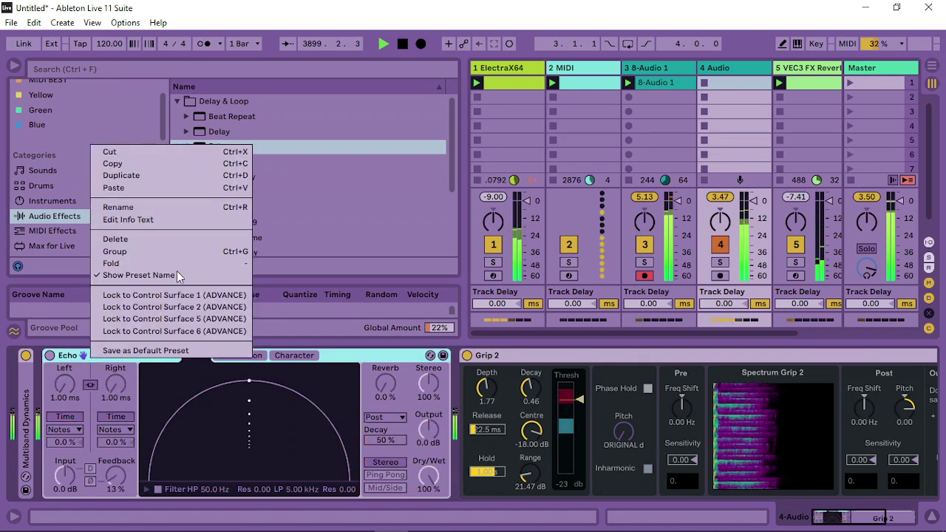
pyautogui.click(135, 152)
pyautogui.moveTo(229, 116); pyautogui.dragTo(37, 407)
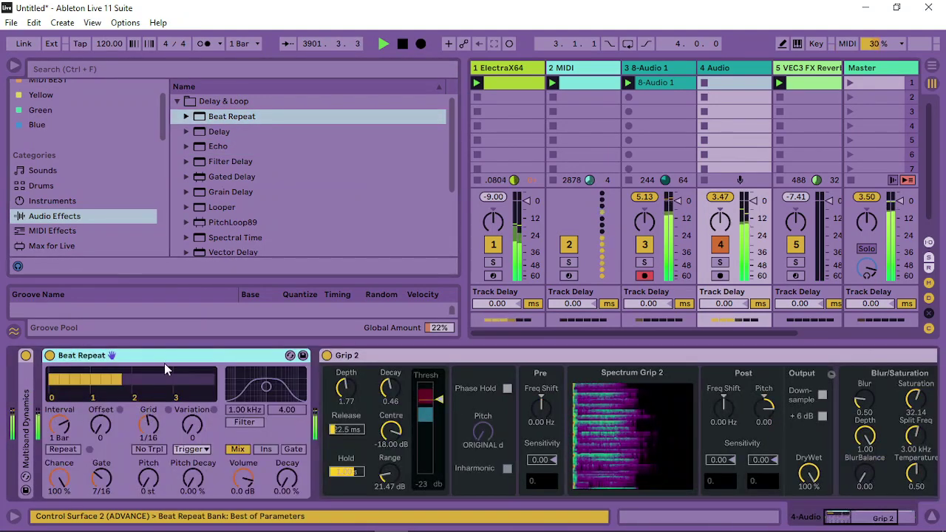
# Set Beat Repeat to Gate mode with a 2.03 kHz filter, 6.08 filter width and 10/16 gate, and Grip 2's range to 64.80 dB.
pyautogui.click(294, 450)
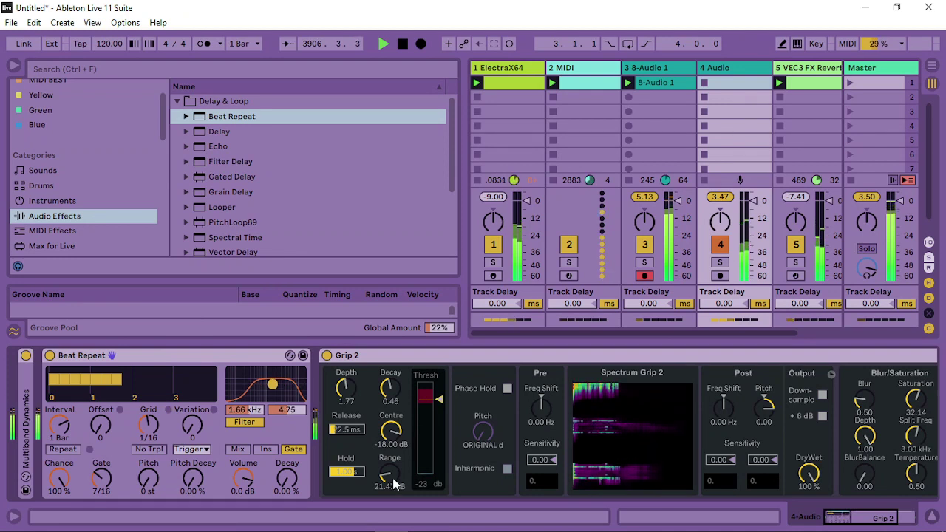
pyautogui.moveTo(394, 484); pyautogui.dragTo(394, 455)
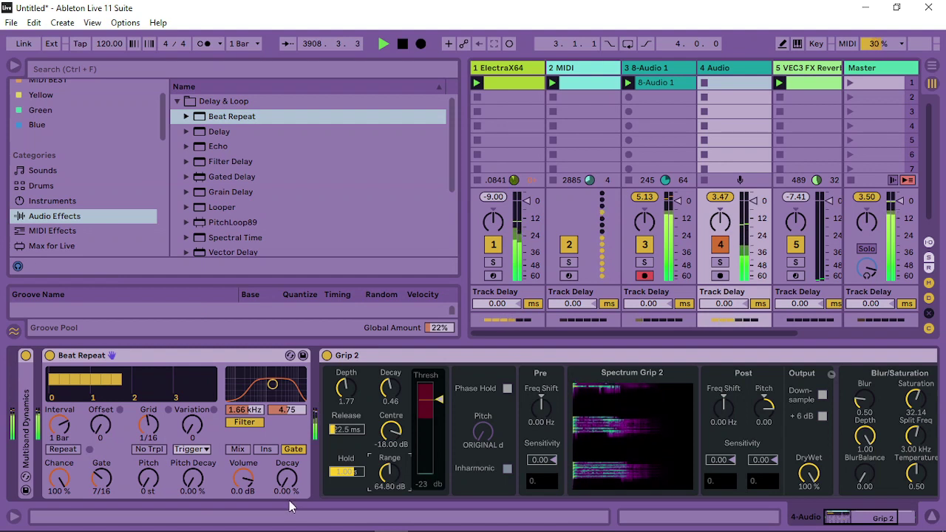
pyautogui.moveTo(287, 478)
pyautogui.mouseDown()
pyautogui.moveTo(287, 462)
pyautogui.moveTo(287, 488)
pyautogui.mouseUp()
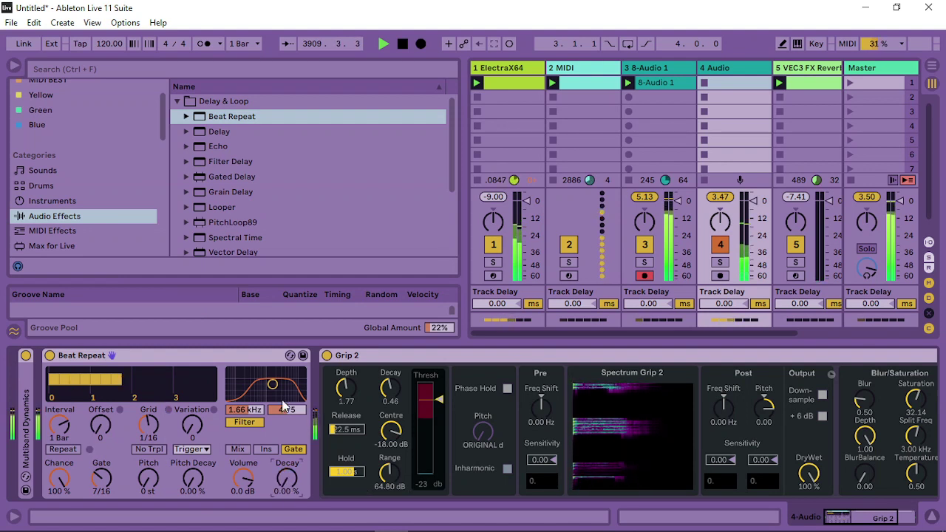
pyautogui.moveTo(272, 385); pyautogui.dragTo(275, 380)
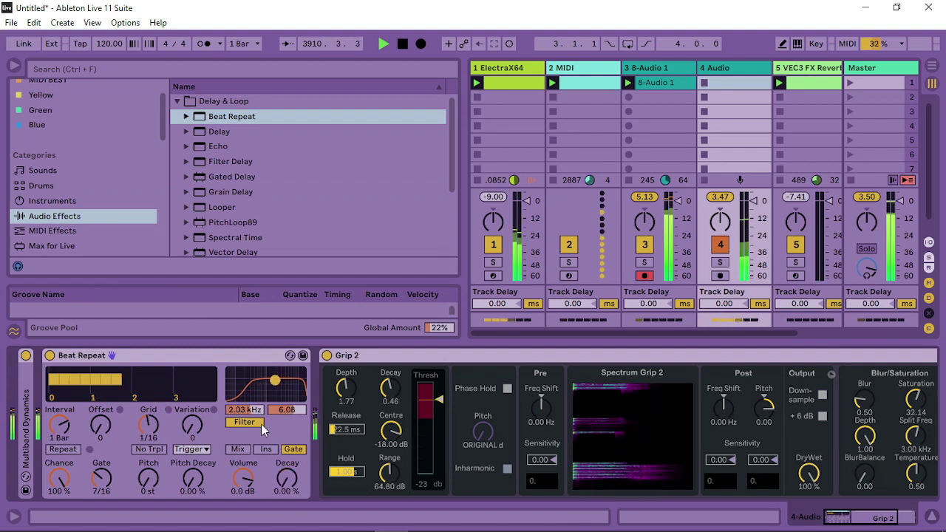
pyautogui.moveTo(101, 479); pyautogui.dragTo(102, 466)
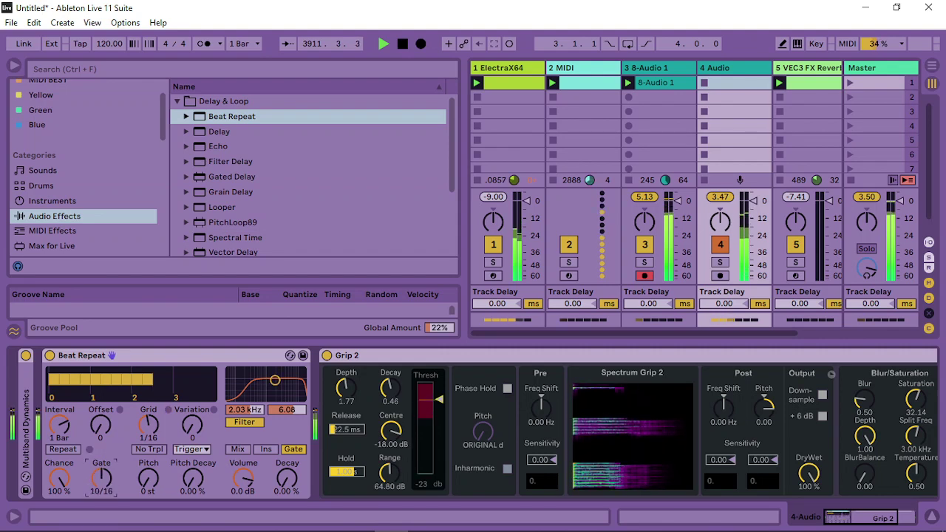
# Add an Echo after Grip 2, set to 1/16 Notes in Ping Pong mode with 100% dry/wet, 34% reverb and 40% feedback.
pyautogui.click(845, 516)
pyautogui.moveTo(215, 148)
pyautogui.mouseDown()
pyautogui.moveTo(851, 365)
pyautogui.moveTo(879, 416)
pyautogui.mouseUp()
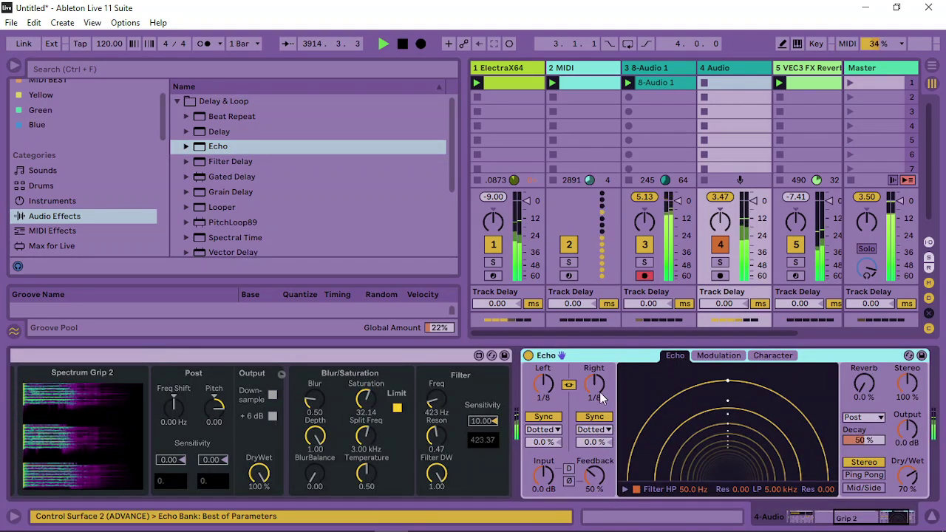
pyautogui.moveTo(600, 392); pyautogui.dragTo(600, 403)
pyautogui.click(594, 430)
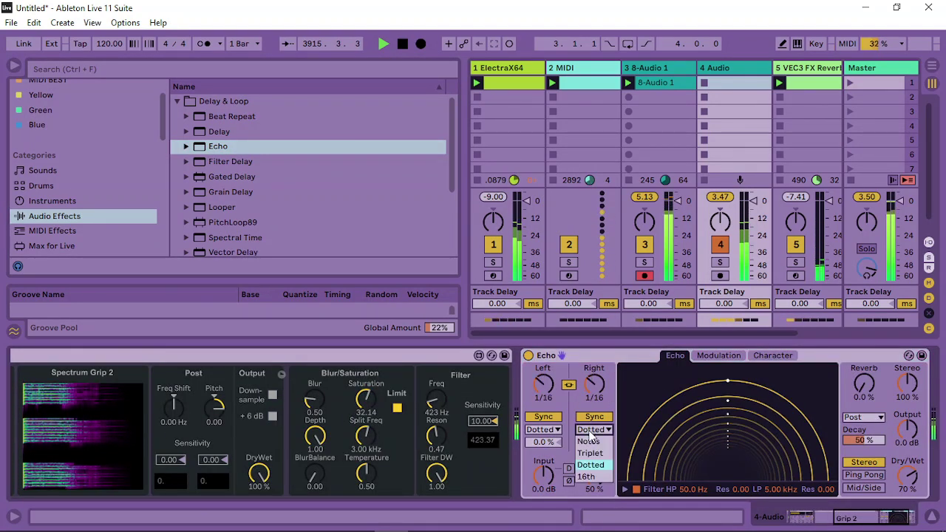
pyautogui.click(589, 454)
pyautogui.click(600, 444)
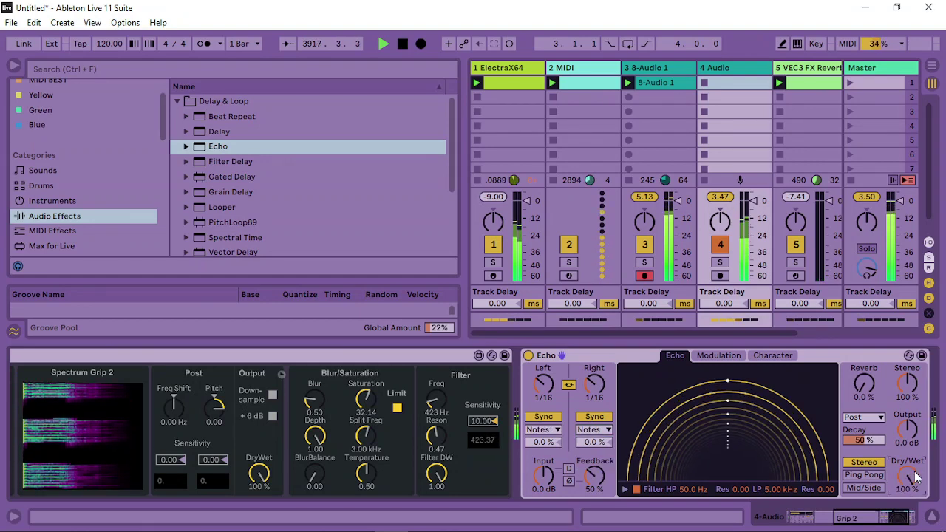
pyautogui.click(856, 477)
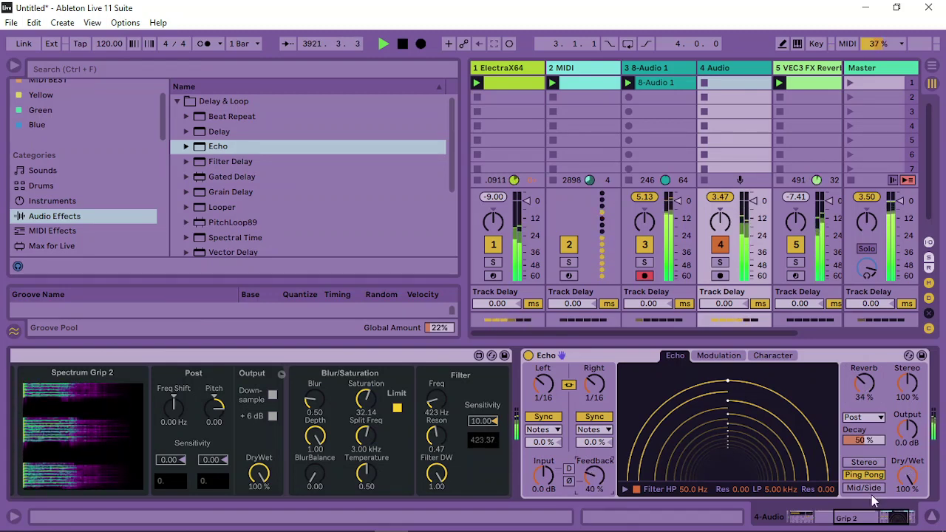
# Enable Grip 2's Phase Hold with pitch F# and its +6 dB output, trying Downsample before switching it back off.
pyautogui.moveTo(874, 511); pyautogui.dragTo(830, 513)
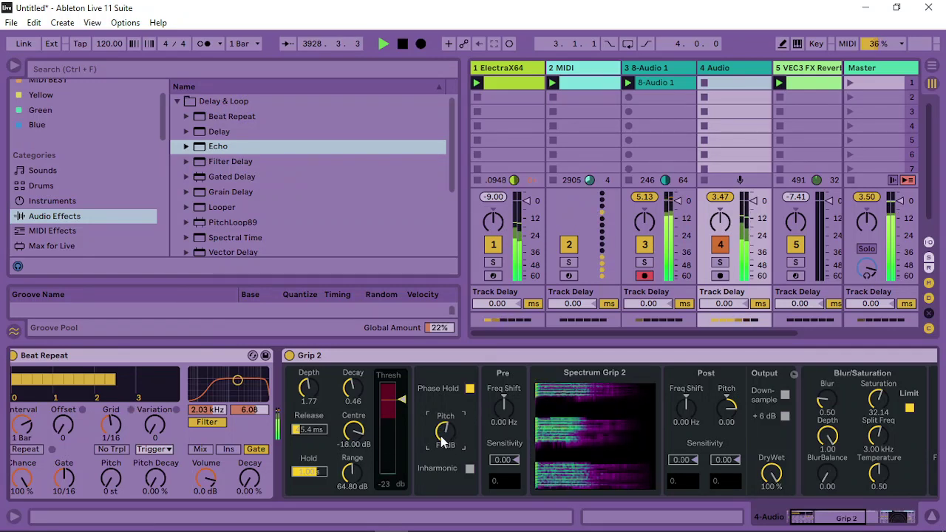
pyautogui.click(785, 396)
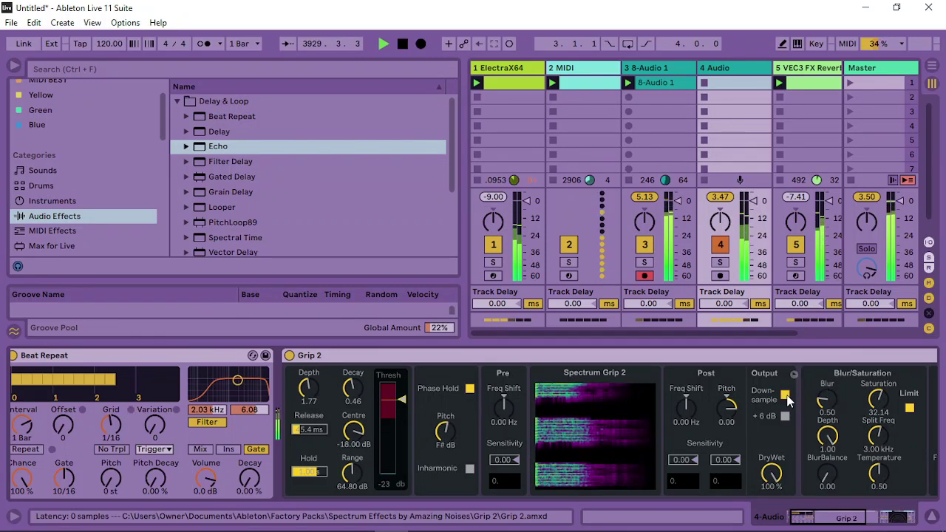
pyautogui.click(786, 396)
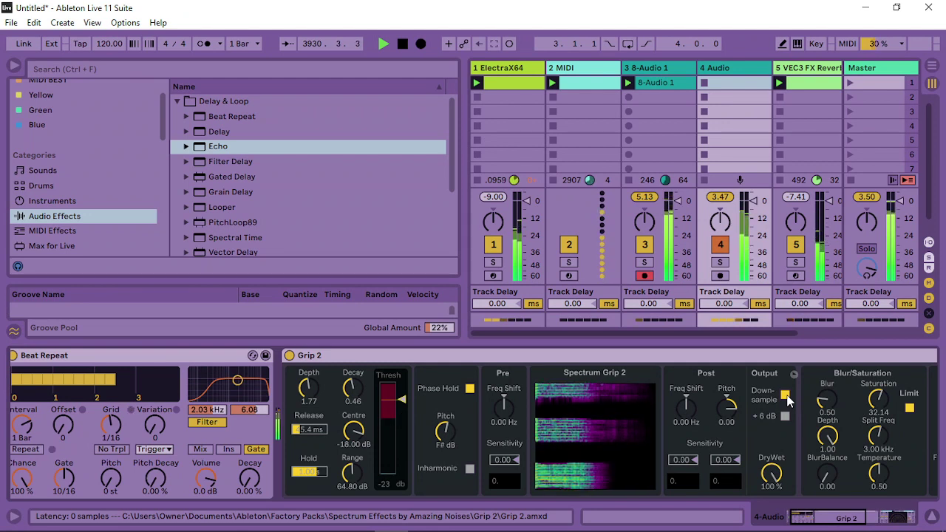
pyautogui.click(785, 417)
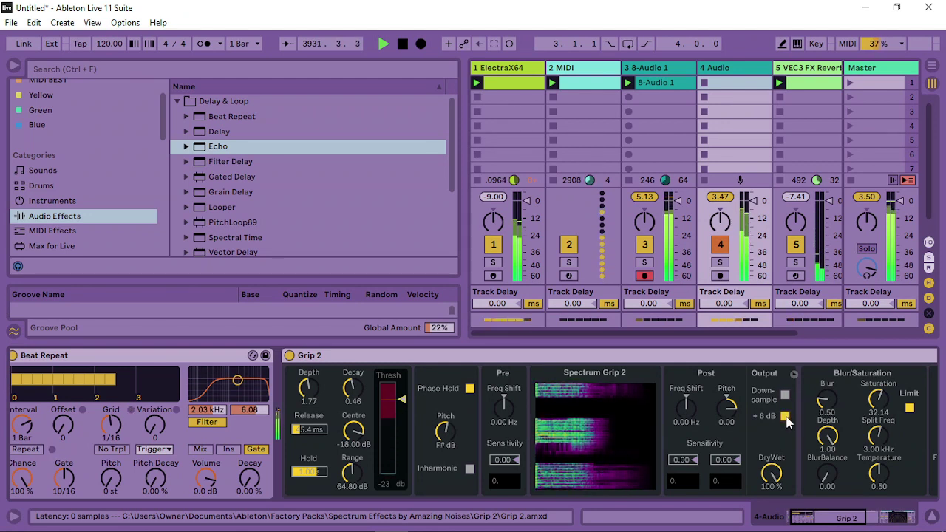
# Set Grip 2's blur to 0.07, blur depth to 0.00, blur balance to 1.00 and saturation to 2.48.
pyautogui.moveTo(831, 436)
pyautogui.mouseDown()
pyautogui.moveTo(833, 482)
pyautogui.moveTo(831, 447)
pyautogui.mouseUp()
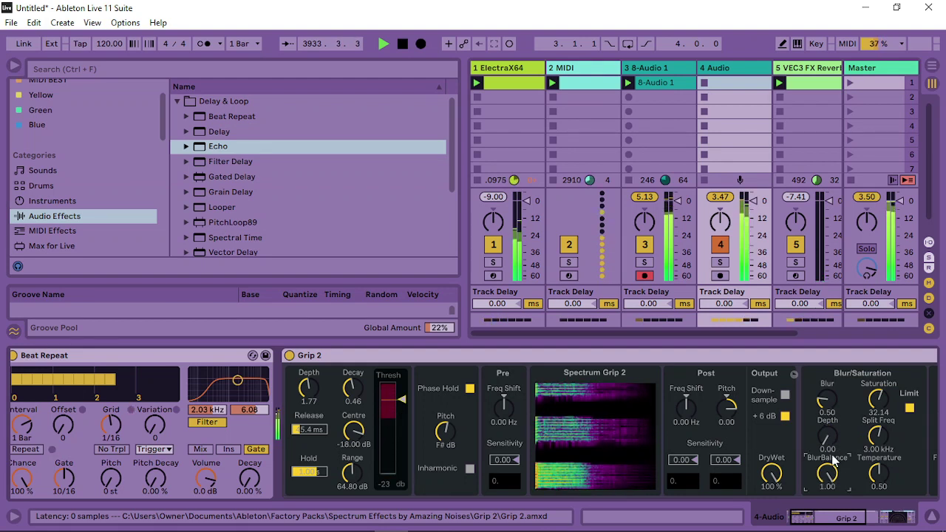
pyautogui.moveTo(824, 401); pyautogui.dragTo(823, 420)
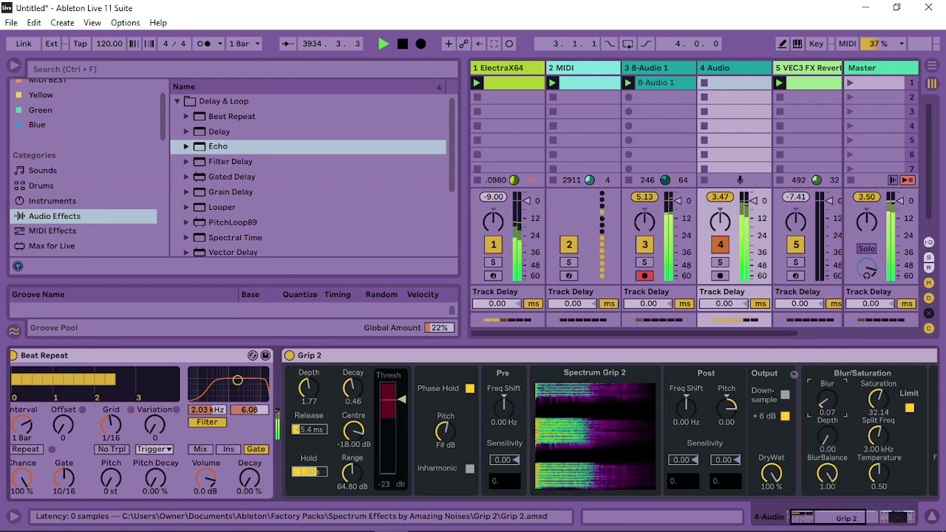
pyautogui.moveTo(877, 399); pyautogui.dragTo(877, 444)
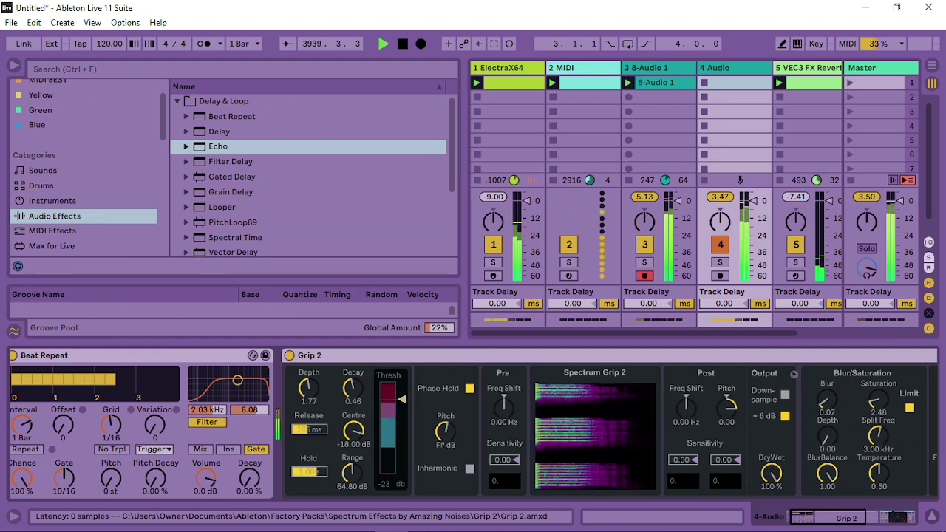
# Set Grip 2's filter frequency to 160 Hz and the Echo to 25% feedback, 14% reverb, 14% decay and 46% dry/wet.
pyautogui.click(843, 520)
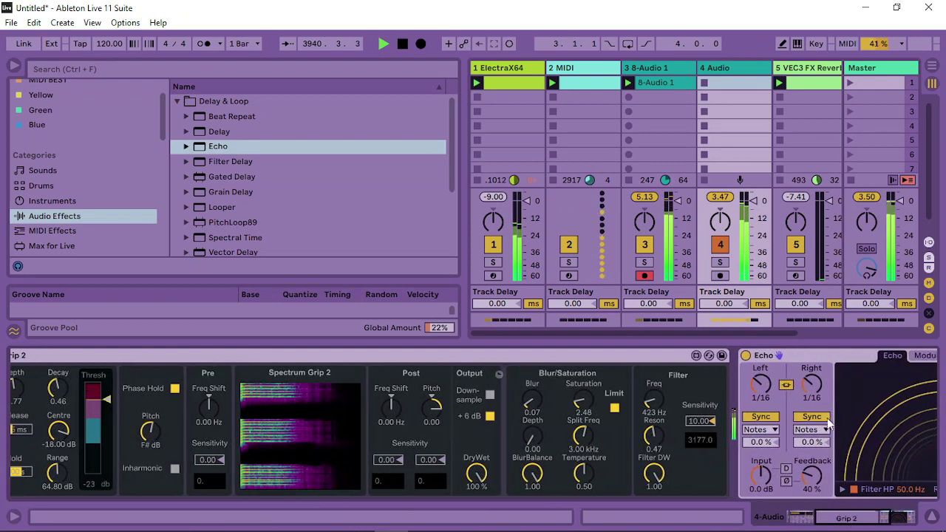
pyautogui.moveTo(650, 401); pyautogui.dragTo(650, 348)
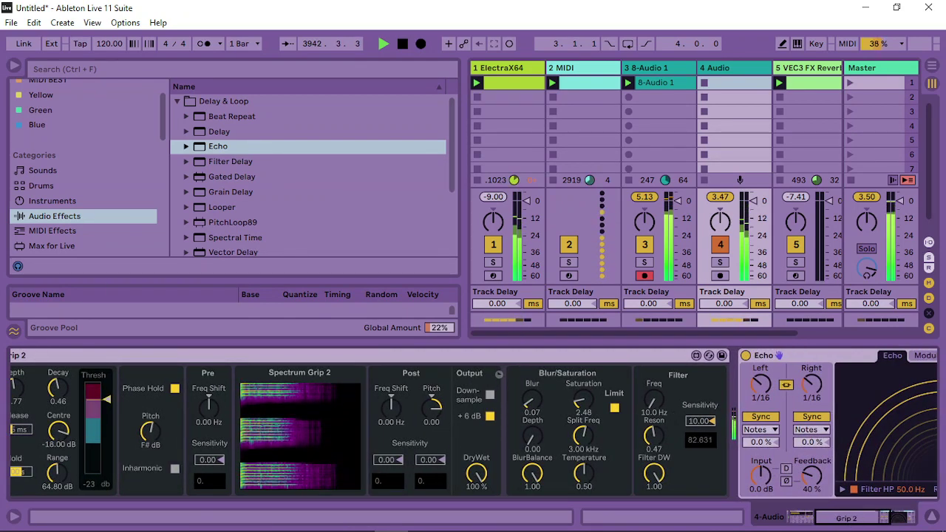
pyautogui.moveTo(650, 401); pyautogui.dragTo(650, 432)
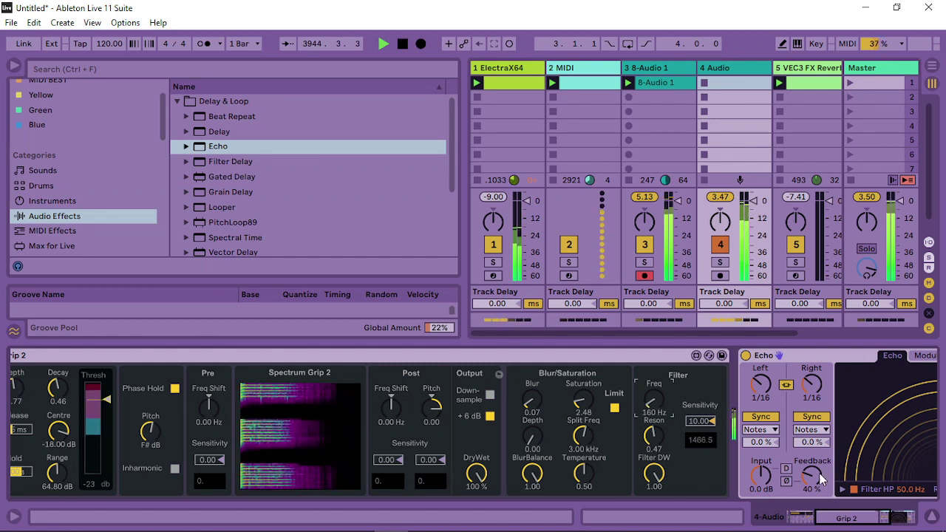
pyautogui.moveTo(818, 478); pyautogui.dragTo(817, 500)
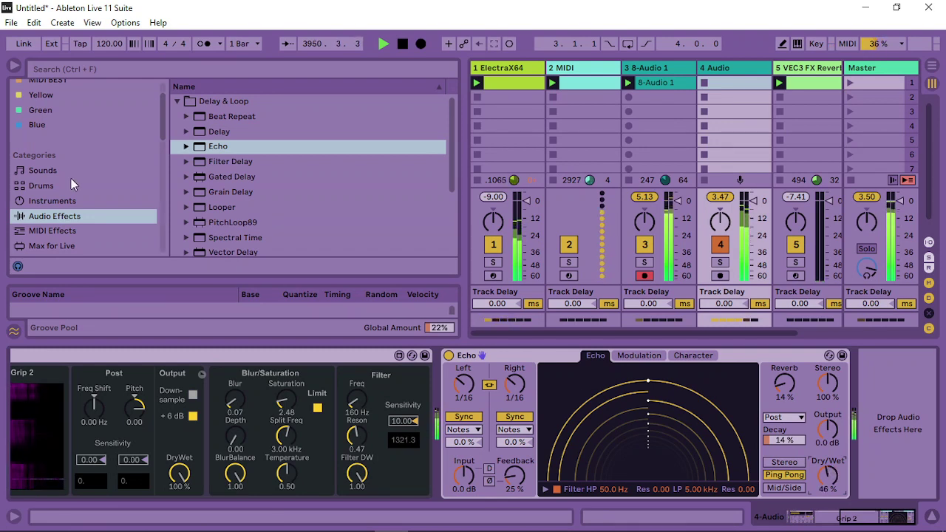
# Add a Compressor from the Dynamics category after Echo and sidechain it from track 3-8-Audio 1.
pyautogui.click(177, 101)
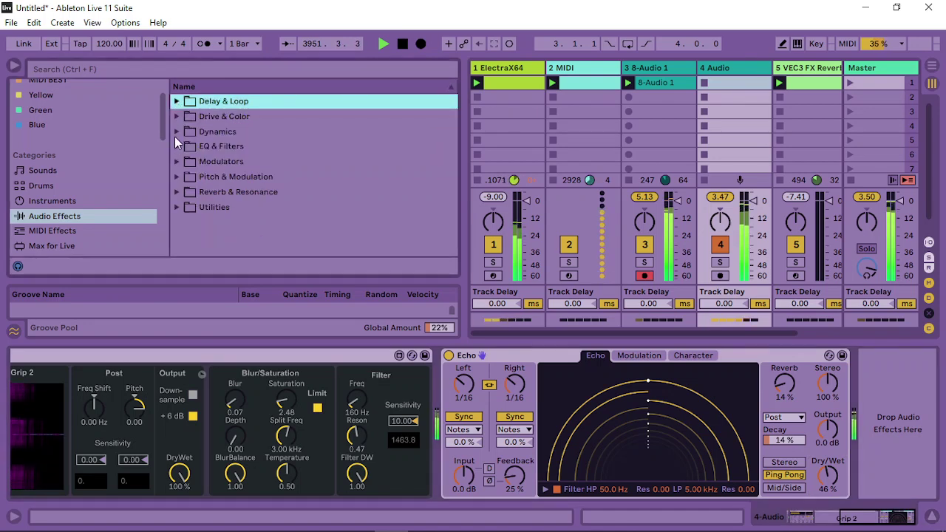
pyautogui.click(176, 133)
pyautogui.click(222, 165)
pyautogui.moveTo(866, 425); pyautogui.dragTo(872, 440)
pyautogui.click(665, 394)
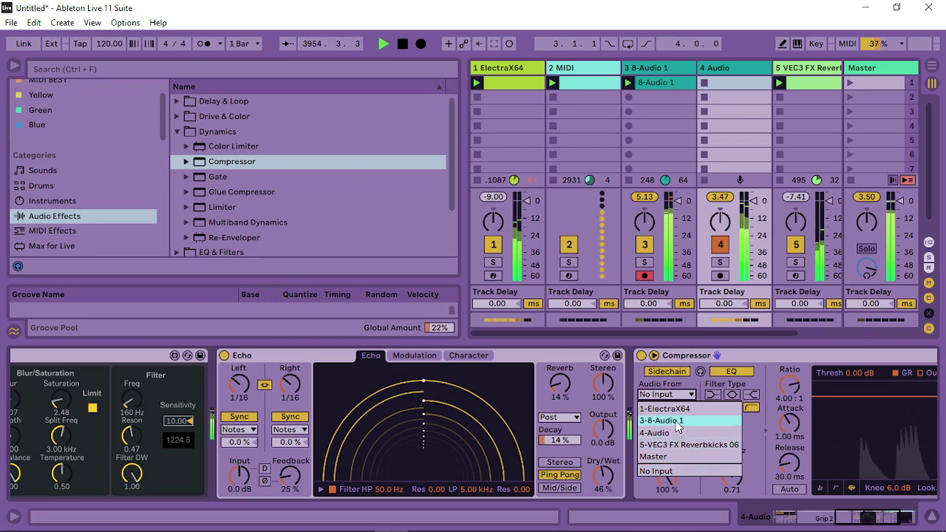
pyautogui.click(683, 421)
# Set the Compressor's threshold to -28.1 dB, attack to 0.61 ms, release to 121 ms and output to 2.97 dB.
pyautogui.click(818, 488)
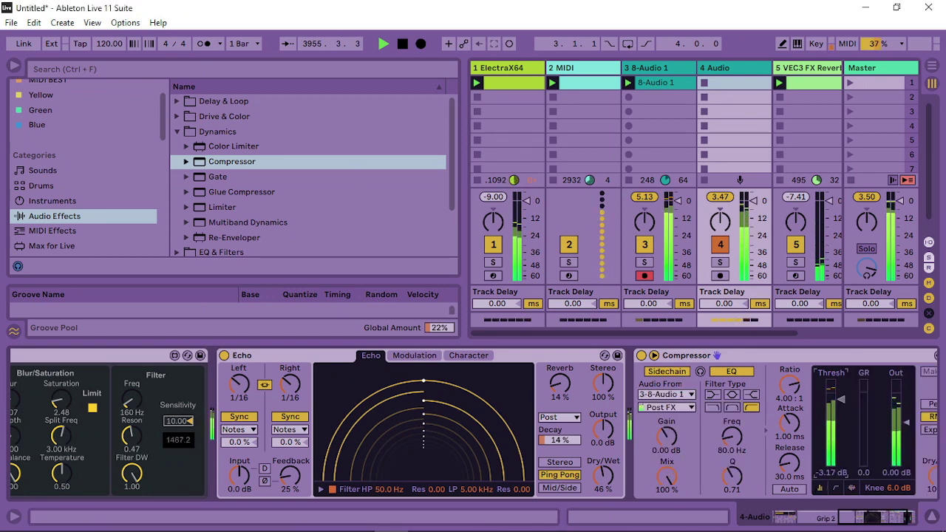
pyautogui.moveTo(843, 442); pyautogui.dragTo(842, 452)
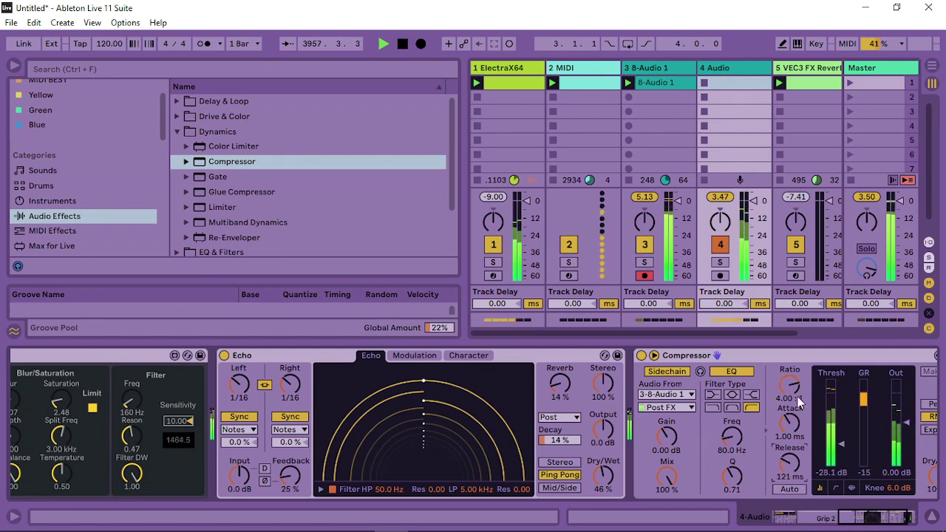
pyautogui.moveTo(790, 422); pyautogui.dragTo(790, 431)
pyautogui.click(865, 521)
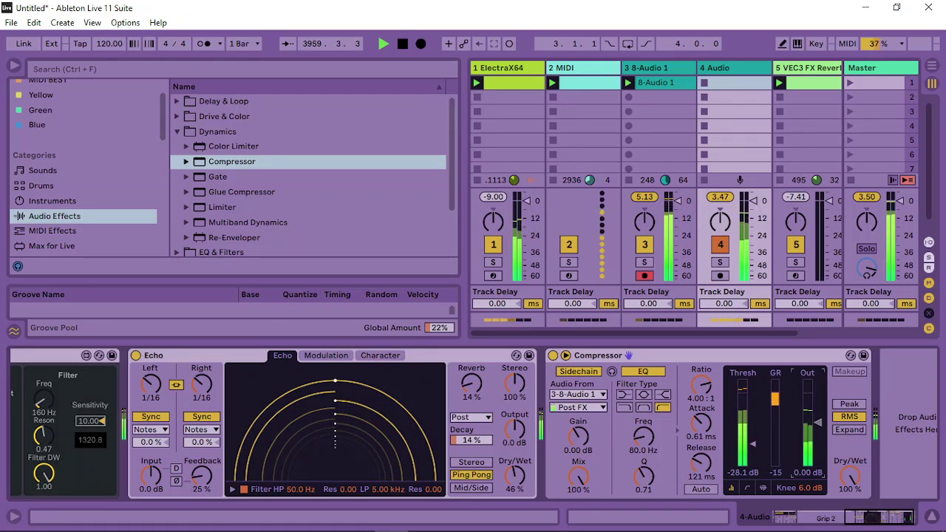
# Insert a Limiter with a -5.25 dB ceiling between Echo and Compressor, and a Multiband Dynamics directly after Echo.
pyautogui.moveTo(218, 208); pyautogui.dragTo(544, 419)
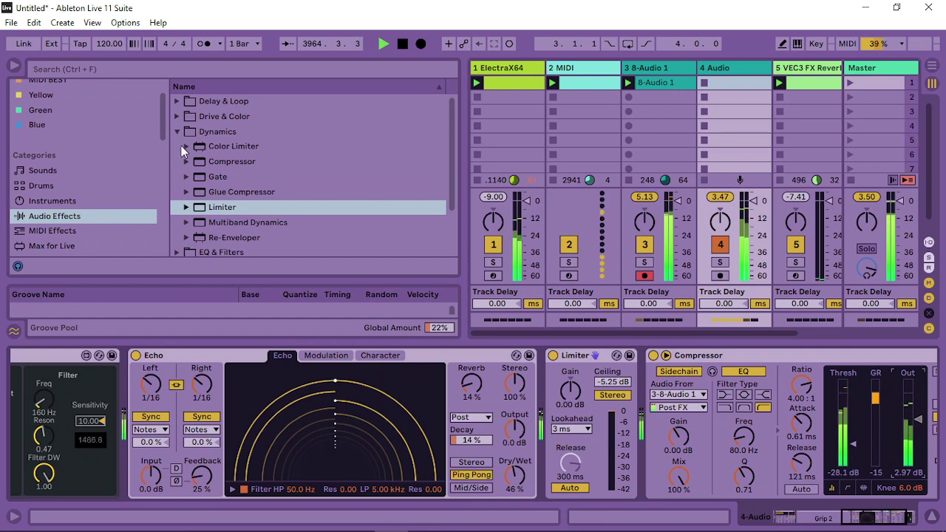
pyautogui.moveTo(249, 226); pyautogui.dragTo(547, 414)
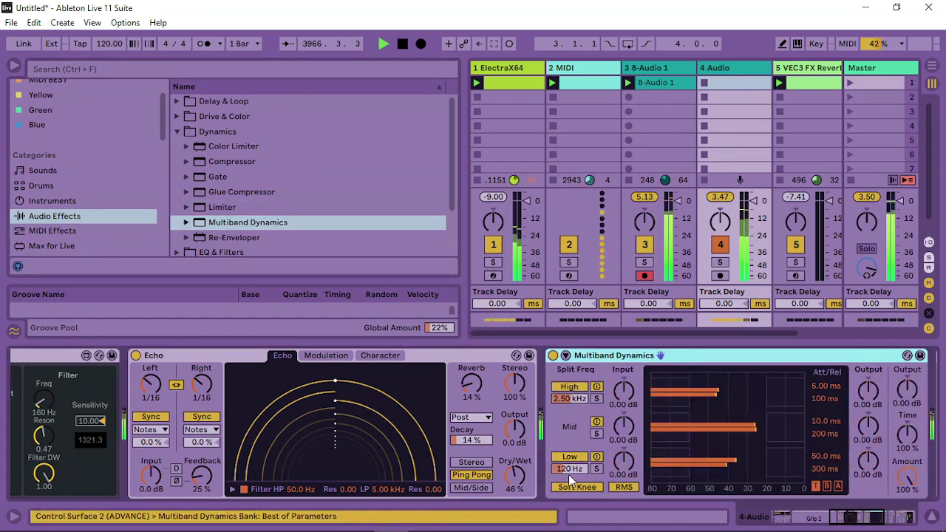
# Set the new Multiband Dynamics' low crossover to 915 Hz and high crossover to 489 Hz, and adjust its low and high band dynamics.
pyautogui.click(573, 458)
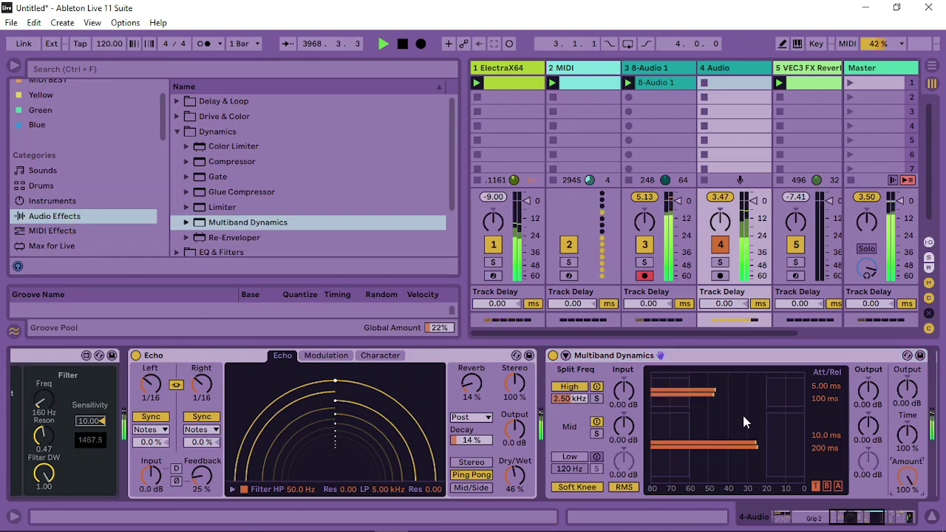
pyautogui.click(570, 457)
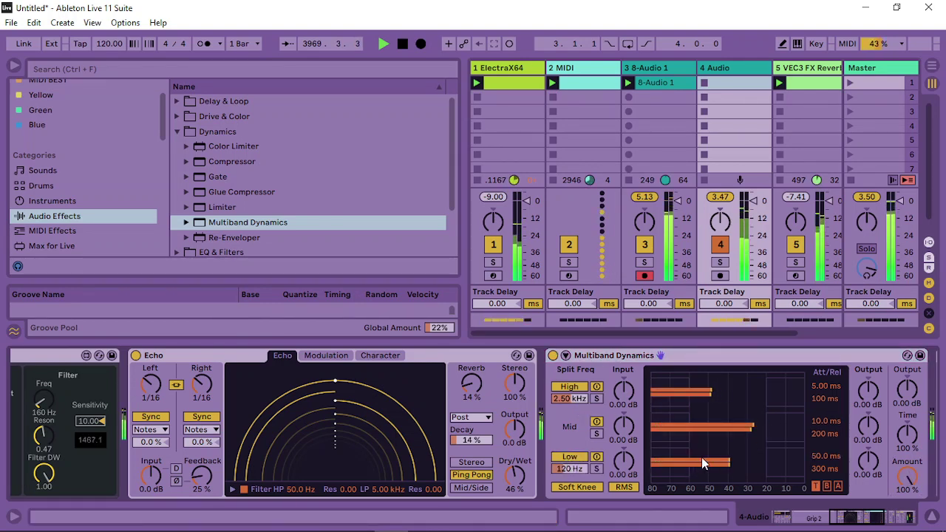
pyautogui.moveTo(701, 462); pyautogui.dragTo(702, 464)
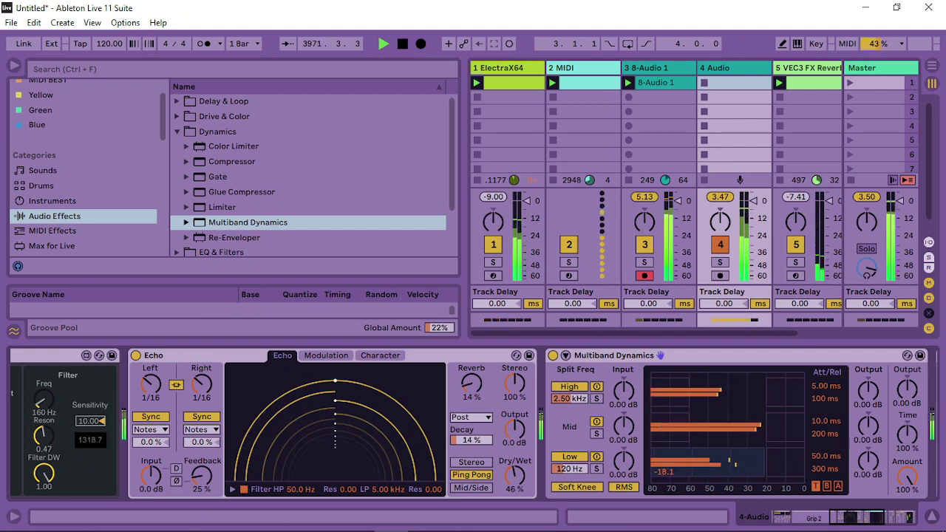
pyautogui.moveTo(732, 462); pyautogui.dragTo(680, 462)
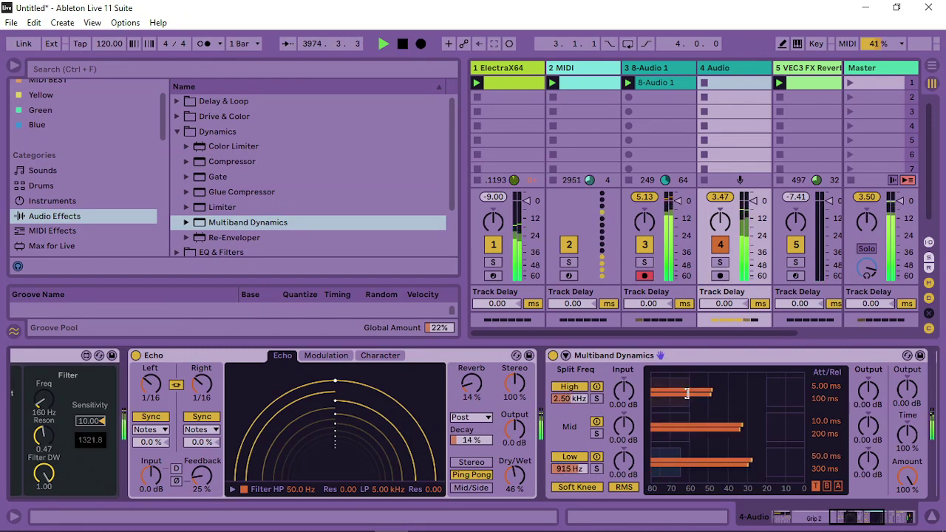
pyautogui.moveTo(685, 394); pyautogui.dragTo(686, 394)
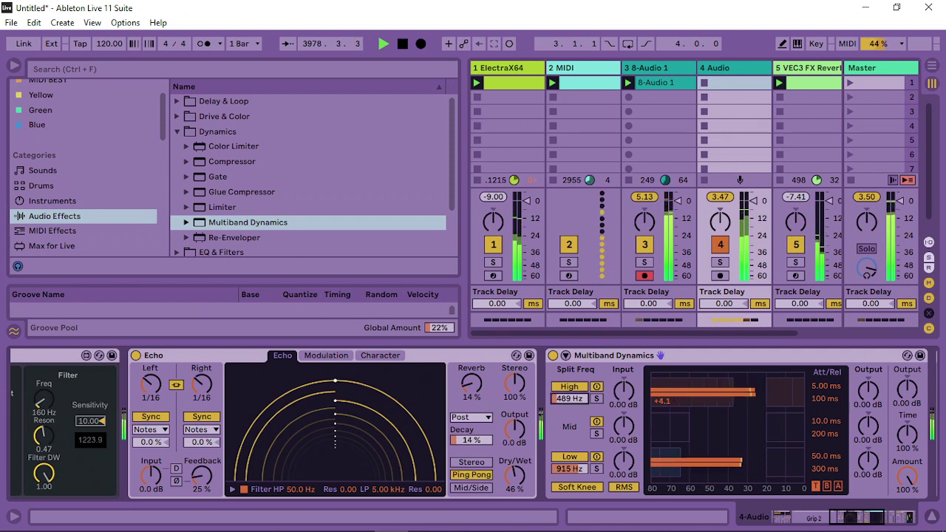
# Set the Multiband Dynamics' high crossover to 300 Hz and raise the high band's below-threshold to about -28 dB.
pyautogui.moveTo(569, 399); pyautogui.dragTo(570, 384)
pyautogui.write('300')
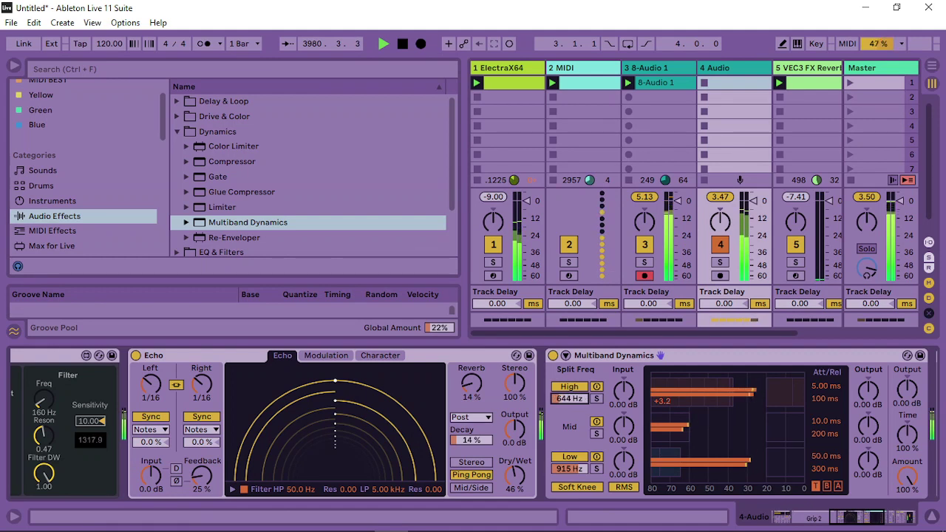
pyautogui.press('Return')
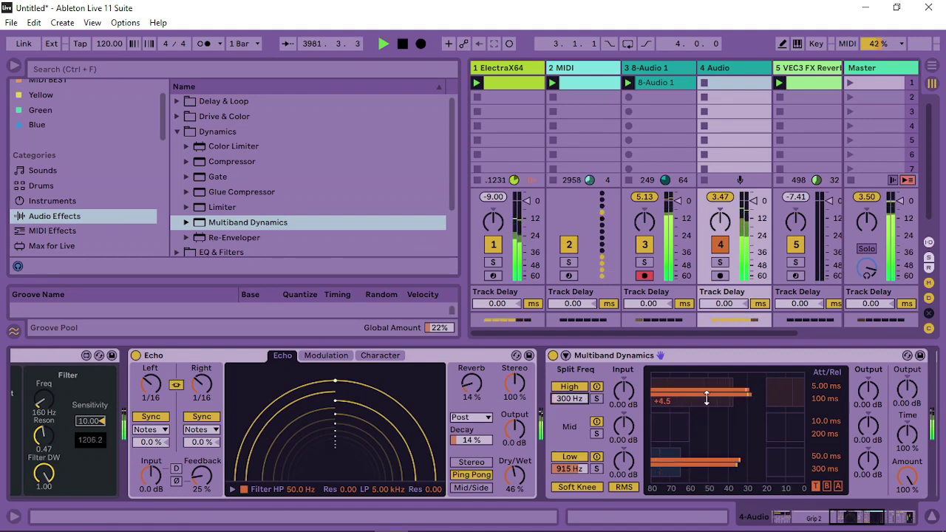
pyautogui.moveTo(707, 398); pyautogui.dragTo(753, 403)
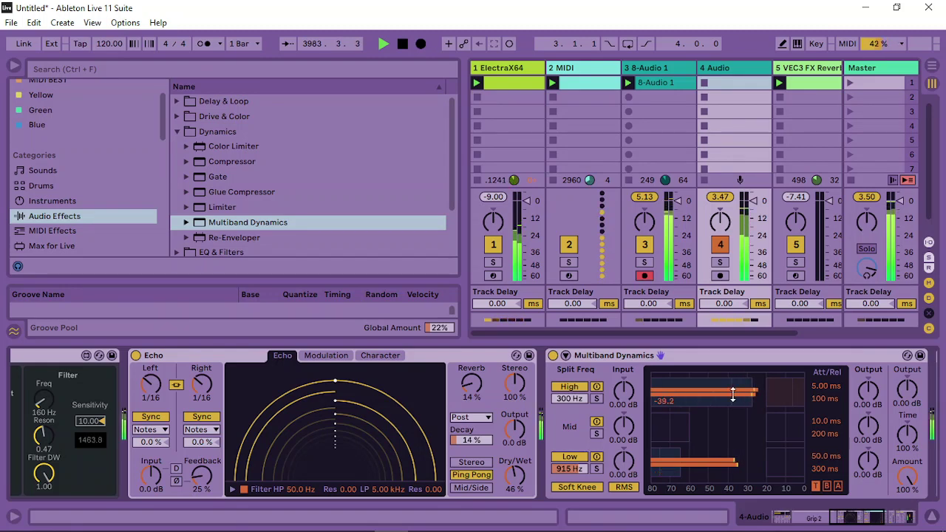
# Sidechain the Multiband Dynamics from track 3-8-Audio 1 and set its high crossover to 489 Hz.
pyautogui.click(565, 355)
pyautogui.click(580, 394)
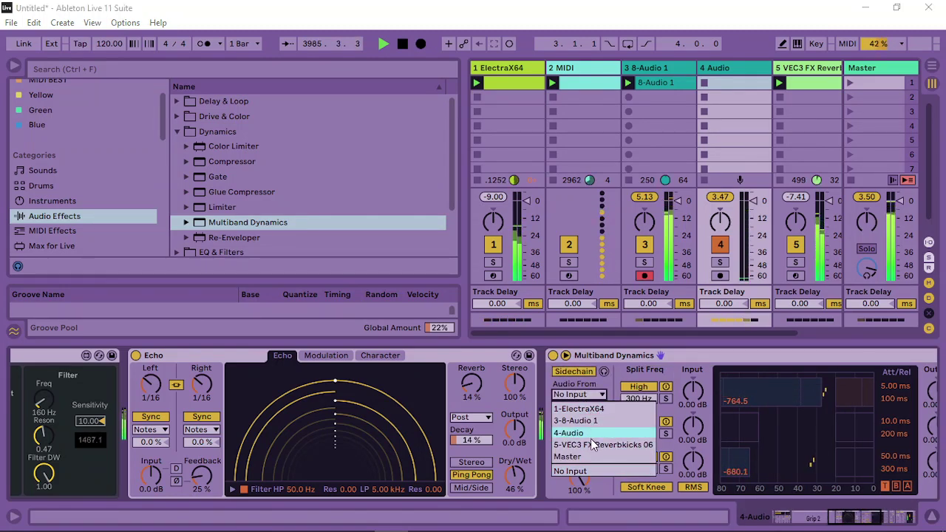
pyautogui.click(589, 426)
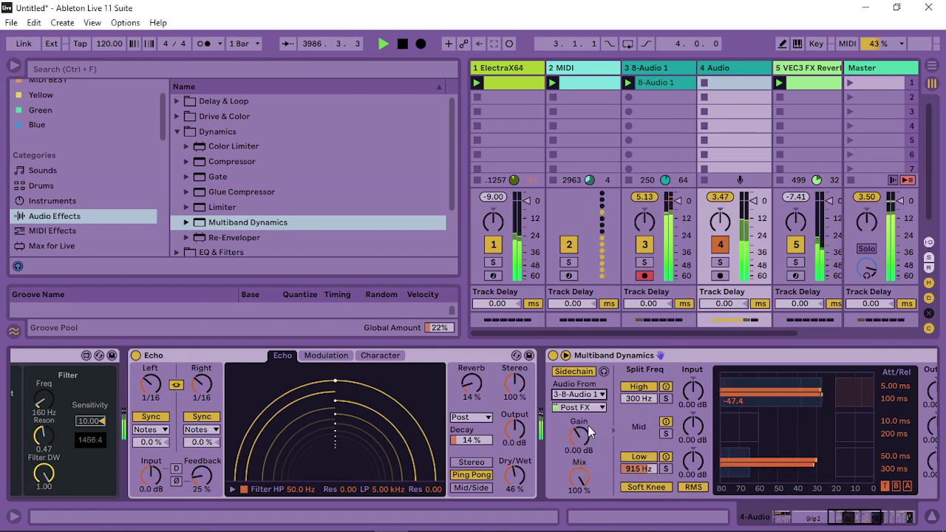
pyautogui.moveTo(635, 399); pyautogui.dragTo(636, 375)
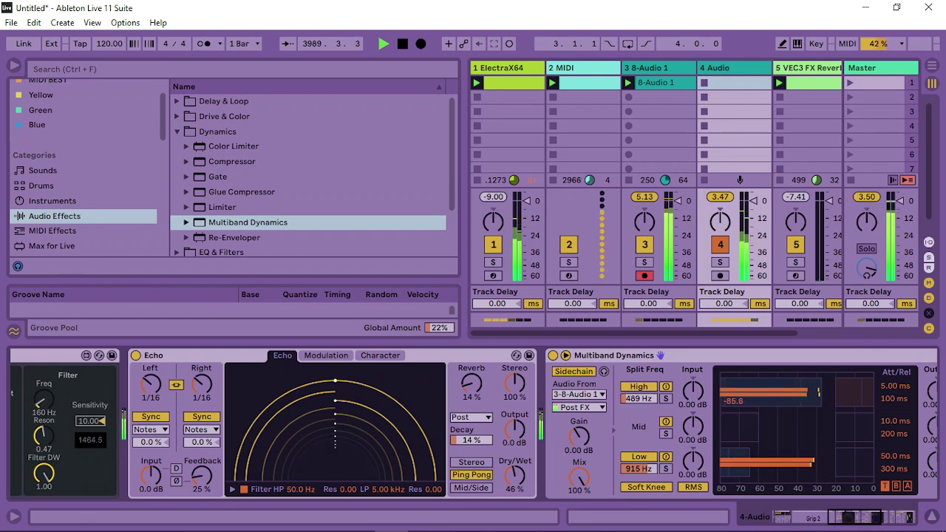
# Set the Multiband Dynamics' high band to 102 ms attack, 431 ms release and 5.20 dB output.
pyautogui.moveTo(895, 399)
pyautogui.mouseDown()
pyautogui.moveTo(895, 370)
pyautogui.moveTo(890, 406)
pyautogui.mouseUp()
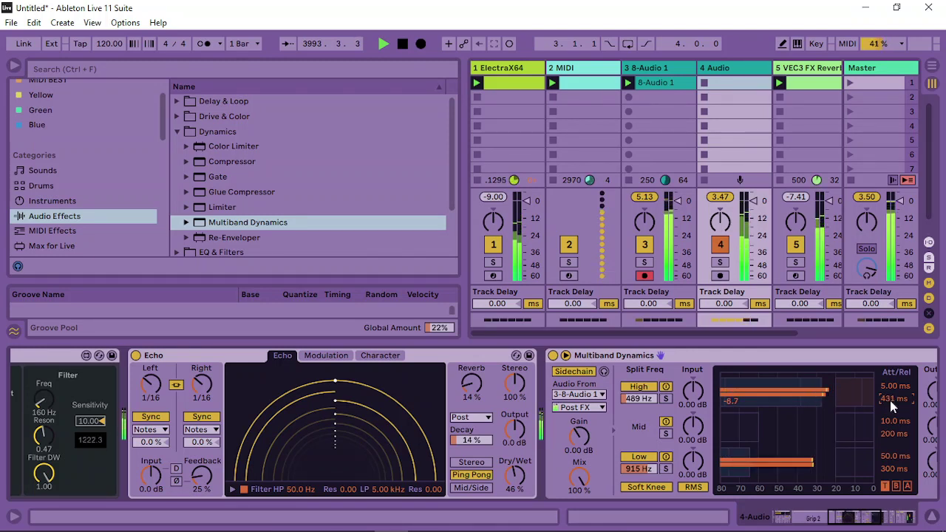
pyautogui.moveTo(872, 519); pyautogui.dragTo(911, 517)
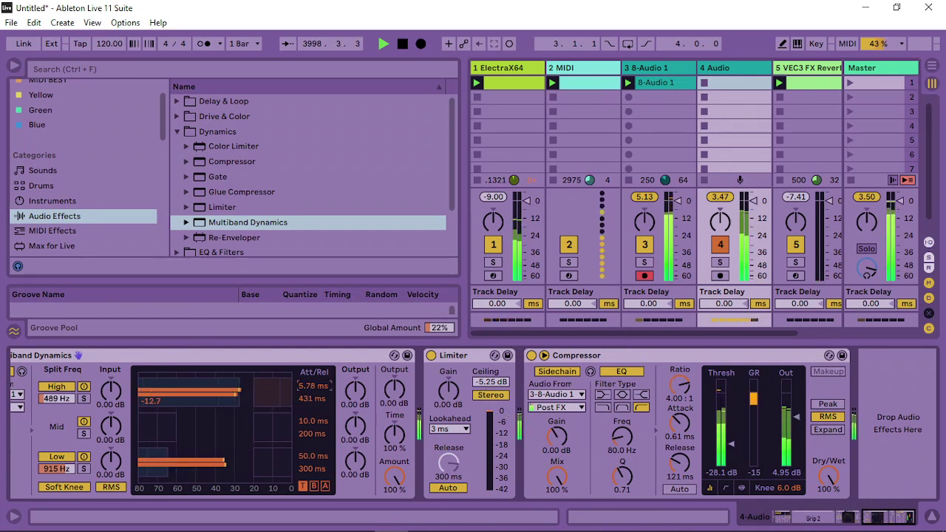
pyautogui.moveTo(312, 386)
pyautogui.mouseDown()
pyautogui.moveTo(312, 348)
pyautogui.moveTo(312, 384)
pyautogui.mouseUp()
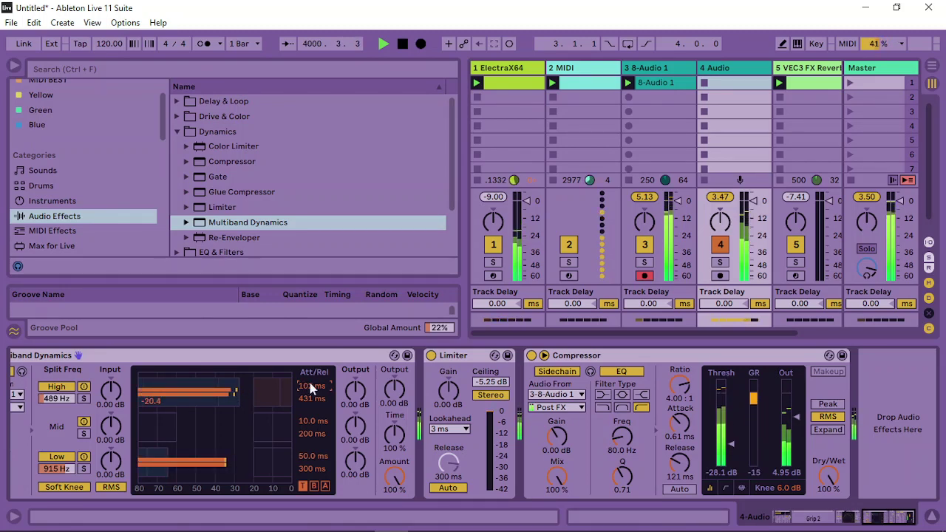
pyautogui.click(356, 392)
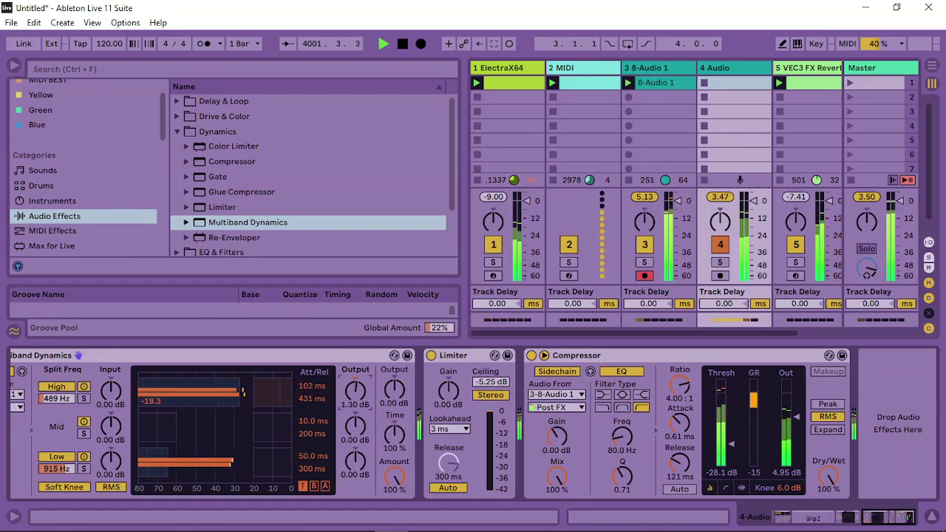
pyautogui.moveTo(356, 391); pyautogui.dragTo(356, 375)
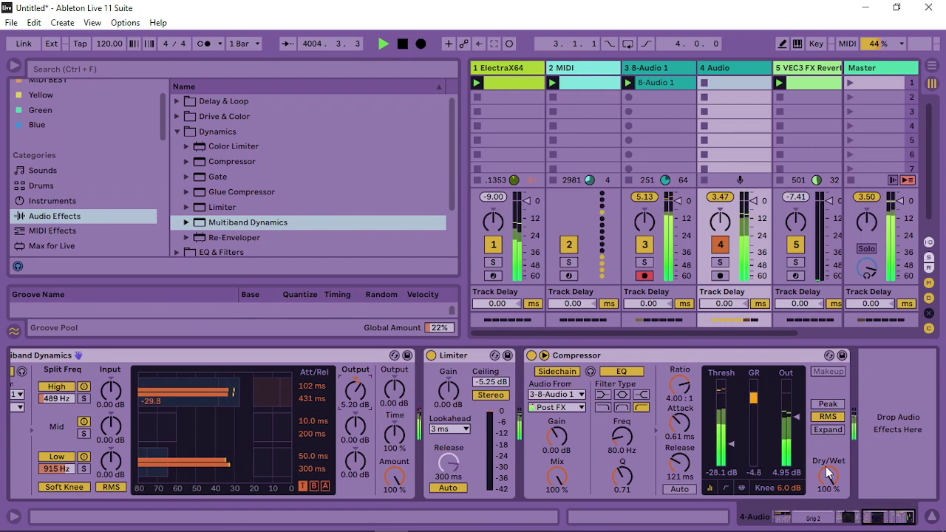
# Try Echo delay offsets of -21% on the left channel and -33% on the right channel.
pyautogui.scroll(5, 502, 412)
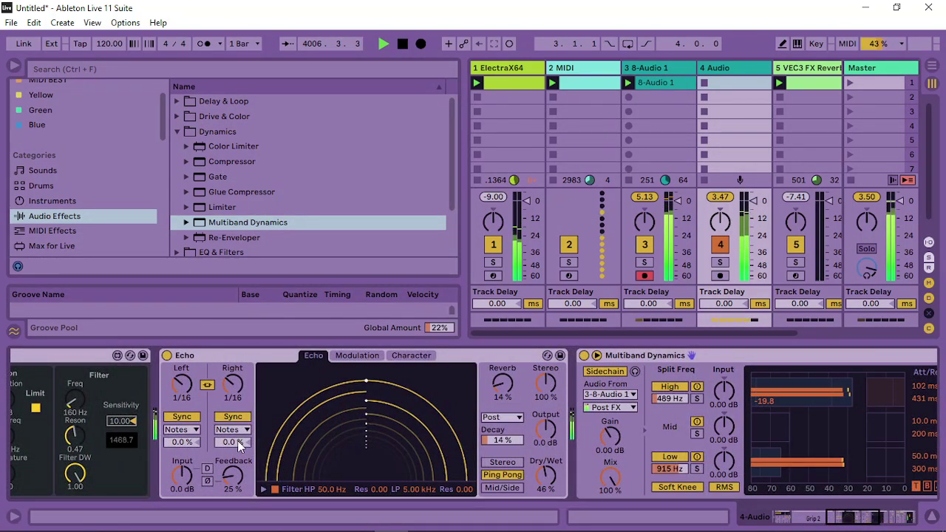
pyautogui.moveTo(238, 447); pyautogui.dragTo(238, 471)
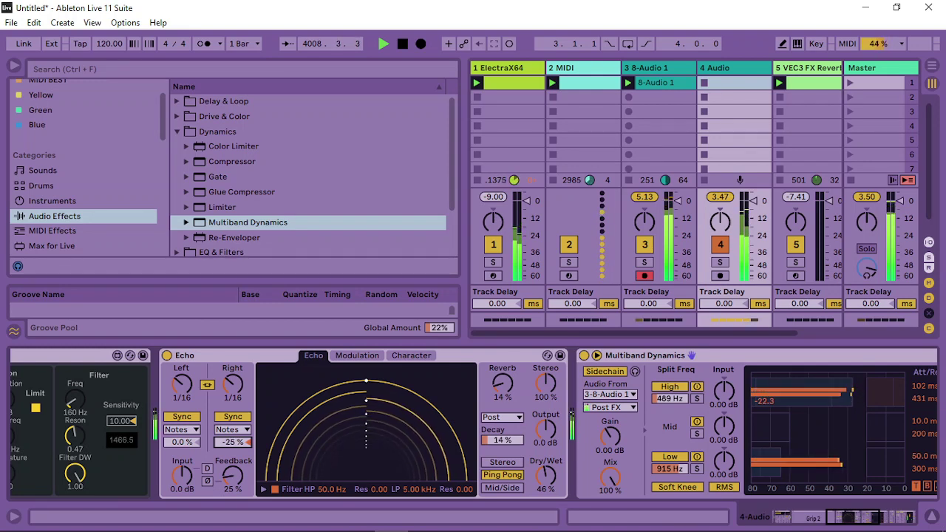
pyautogui.moveTo(187, 447)
pyautogui.mouseDown()
pyautogui.moveTo(187, 420)
pyautogui.moveTo(187, 463)
pyautogui.mouseUp()
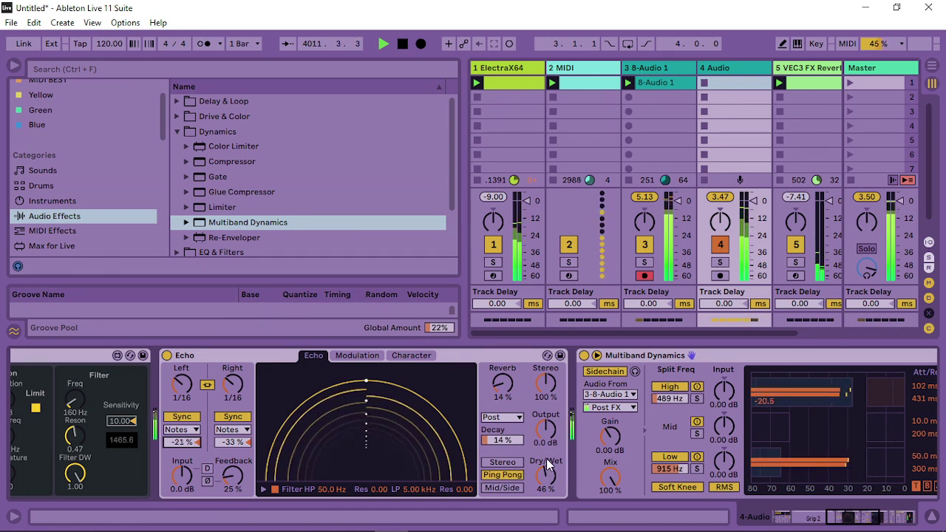
# Switch Echo to Stereo mode with offsets of 0.0% left and 0.5% right, 19% reverb and 40% dry/wet.
pyautogui.click(503, 462)
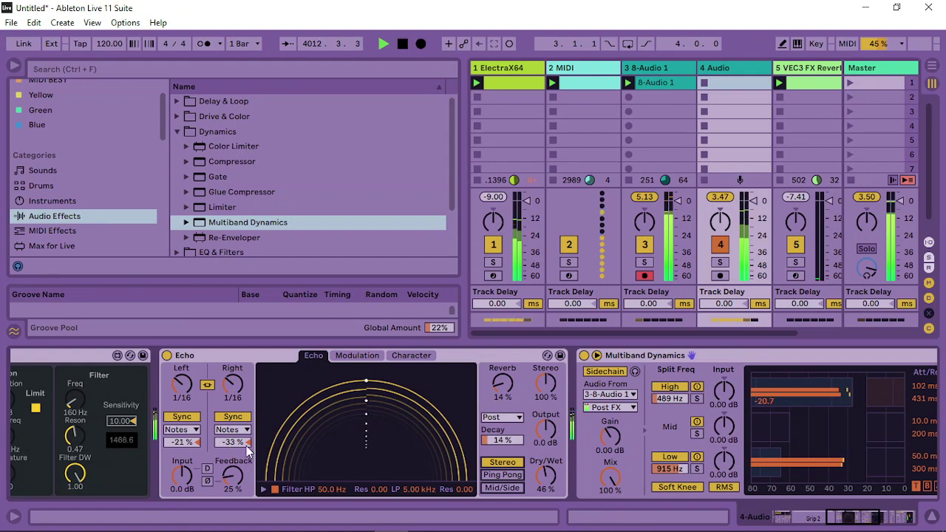
pyautogui.moveTo(249, 452); pyautogui.dragTo(199, 440)
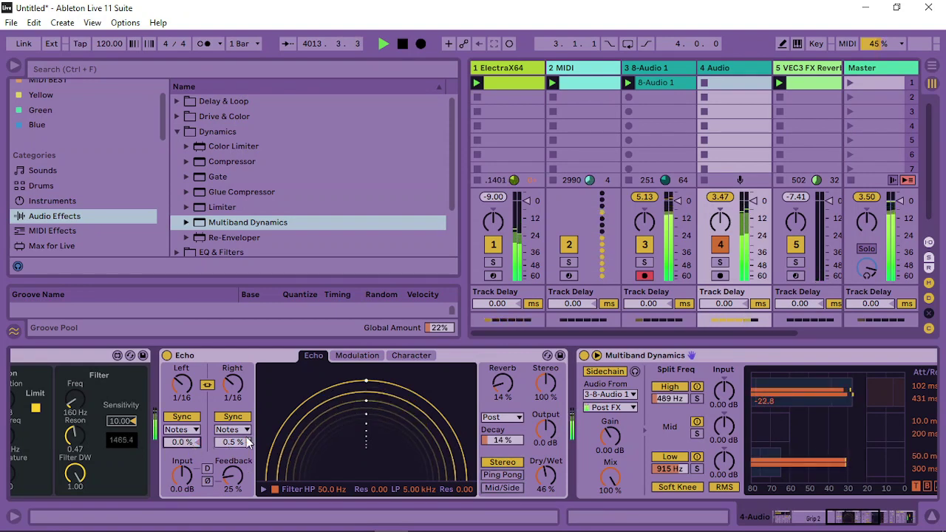
pyautogui.moveTo(561, 460); pyautogui.dragTo(560, 452)
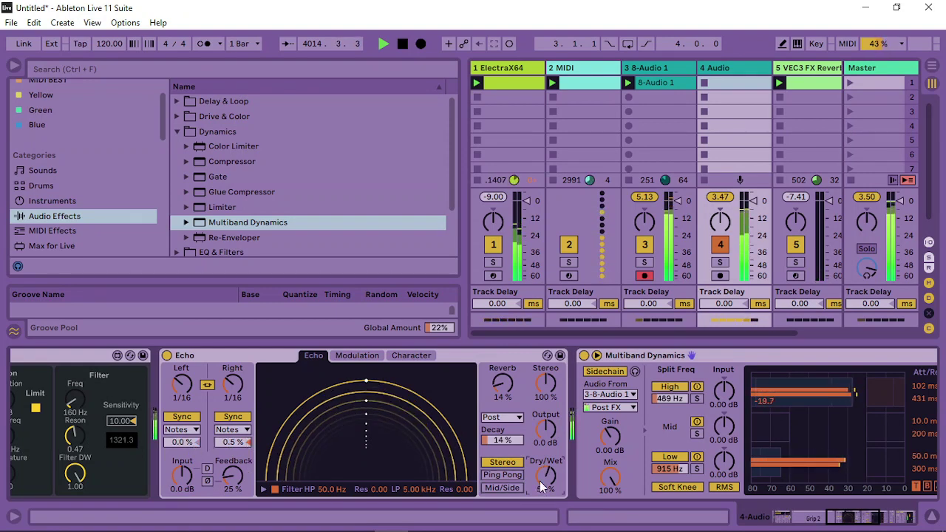
pyautogui.moveTo(543, 487)
pyautogui.mouseDown()
pyautogui.moveTo(544, 456)
pyautogui.moveTo(544, 475)
pyautogui.mouseUp()
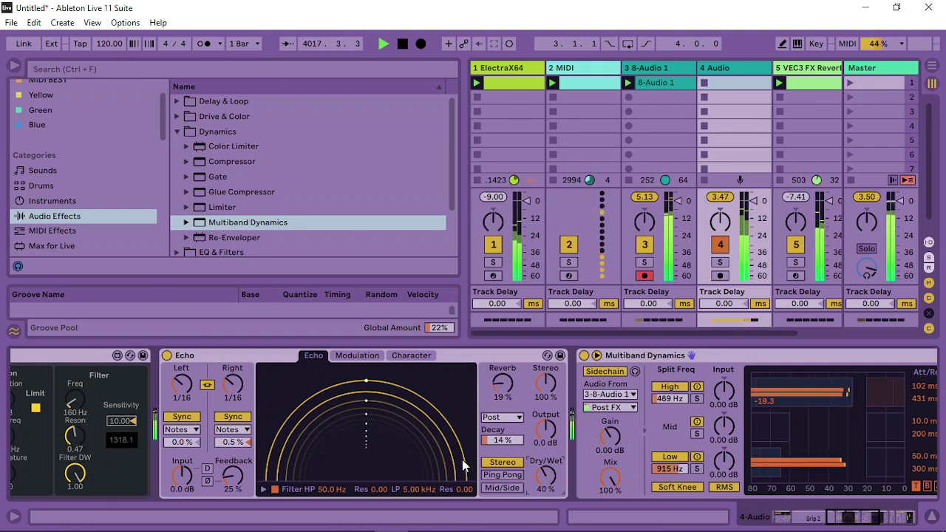
# Set Echo's low-pass filter to 3.40 kHz with 0.23 resonance, and enable its Noise character at 100% amount.
pyautogui.click(264, 489)
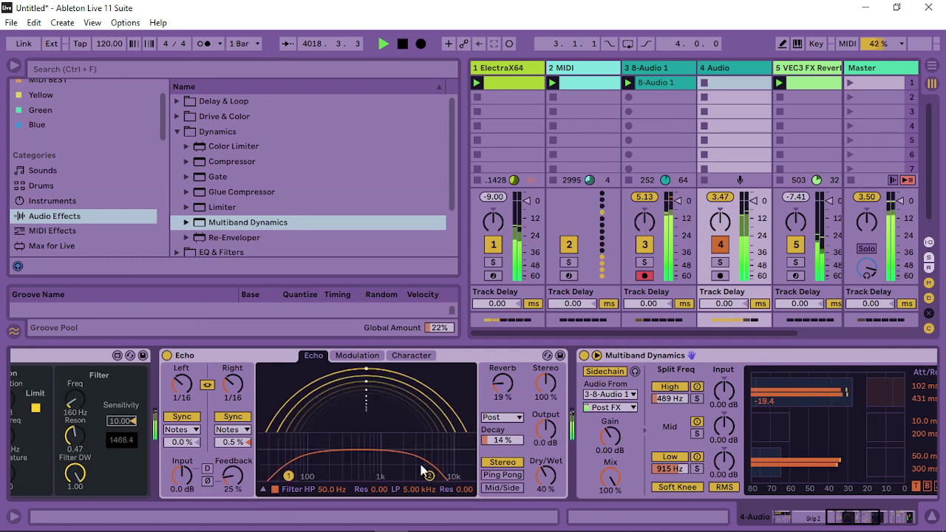
pyautogui.moveTo(425, 466); pyautogui.dragTo(403, 440)
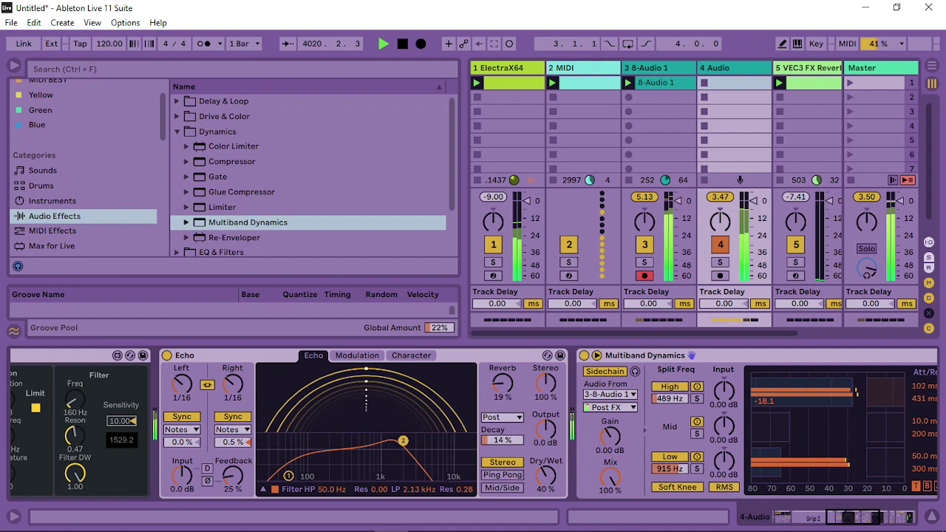
pyautogui.click(411, 356)
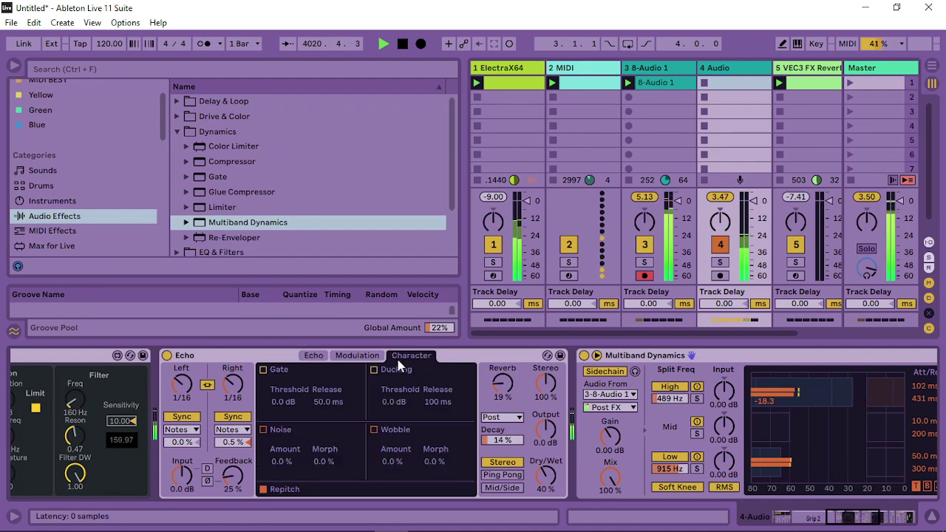
pyautogui.click(264, 429)
pyautogui.moveTo(282, 461); pyautogui.dragTo(282, 414)
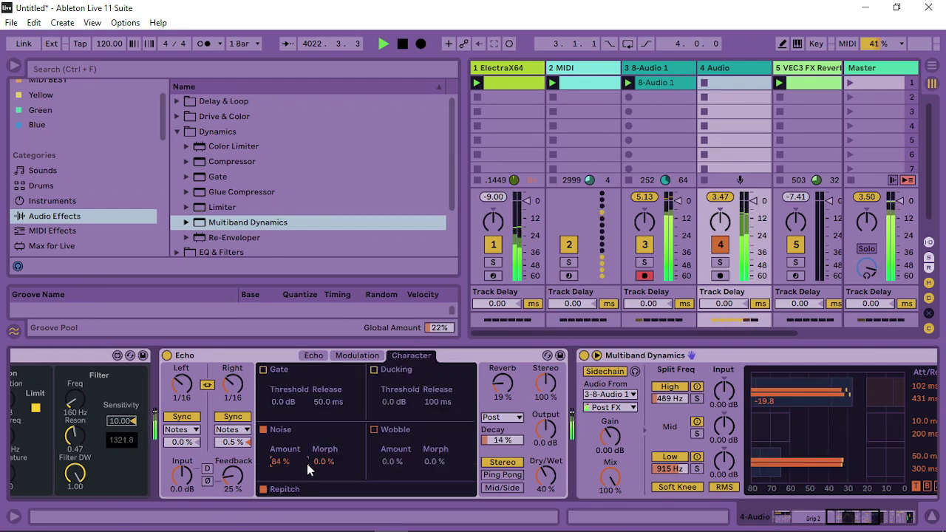
pyautogui.moveTo(322, 462)
pyautogui.mouseDown()
pyautogui.moveTo(322, 451)
pyautogui.moveTo(281, 444)
pyautogui.moveTo(322, 465)
pyautogui.mouseUp()
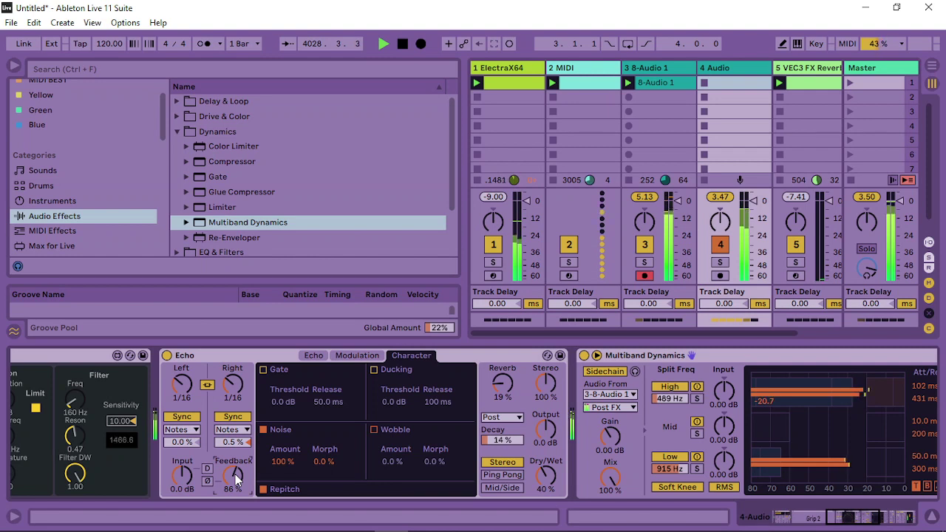
# Set Echo's feedback to 54%, noise amount to 34% and dry/wet to 56%.
pyautogui.moveTo(235, 474); pyautogui.dragTo(235, 487)
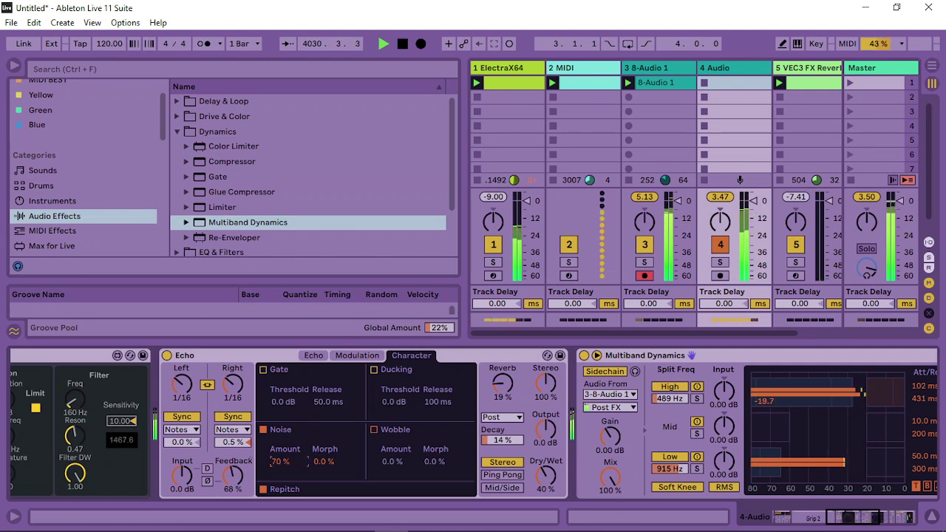
pyautogui.moveTo(279, 461); pyautogui.dragTo(237, 477)
pyautogui.moveTo(545, 477); pyautogui.dragTo(545, 471)
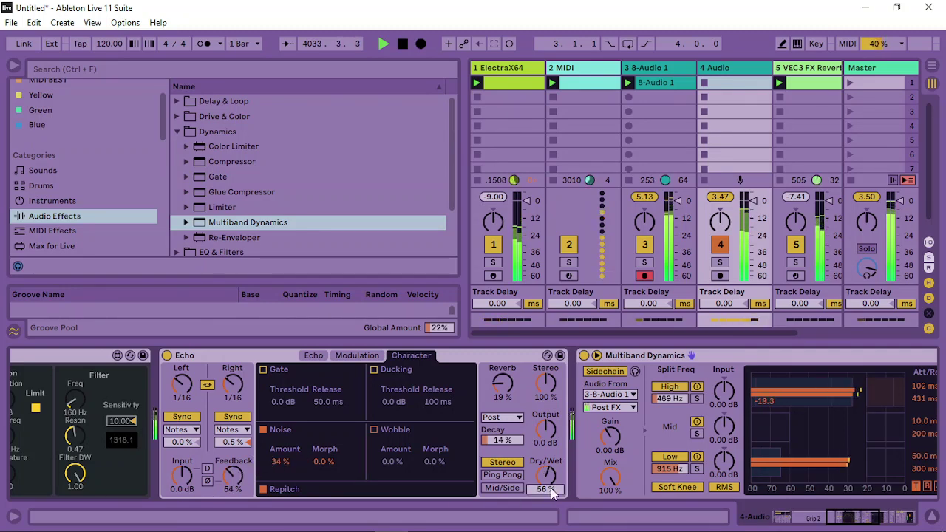
# Switch Echo to Mid/Side mode and set its reverb to 0.0% with 77% decay in the Post position.
pyautogui.click(504, 489)
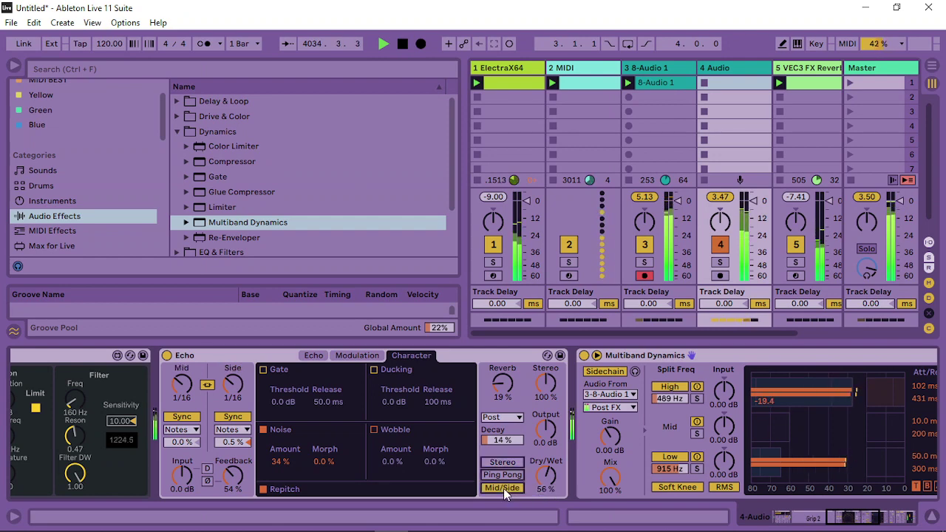
pyautogui.click(359, 356)
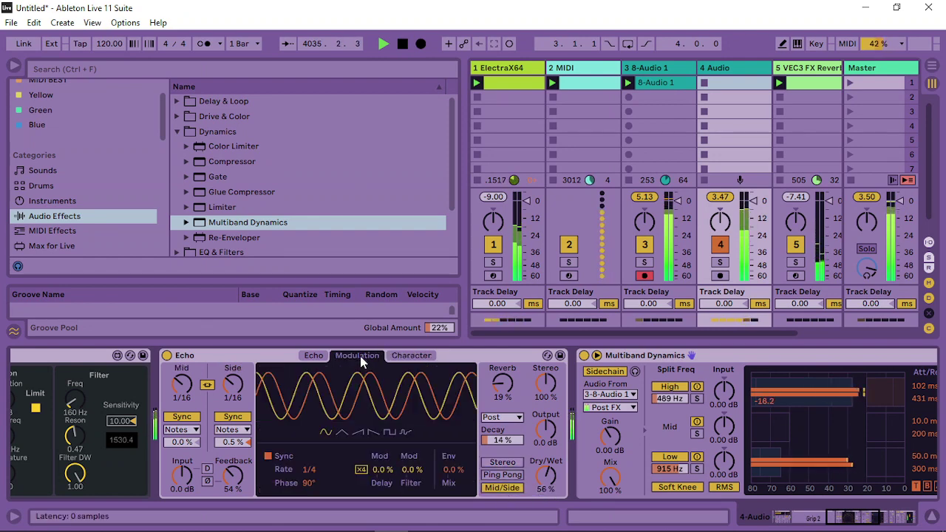
pyautogui.click(313, 355)
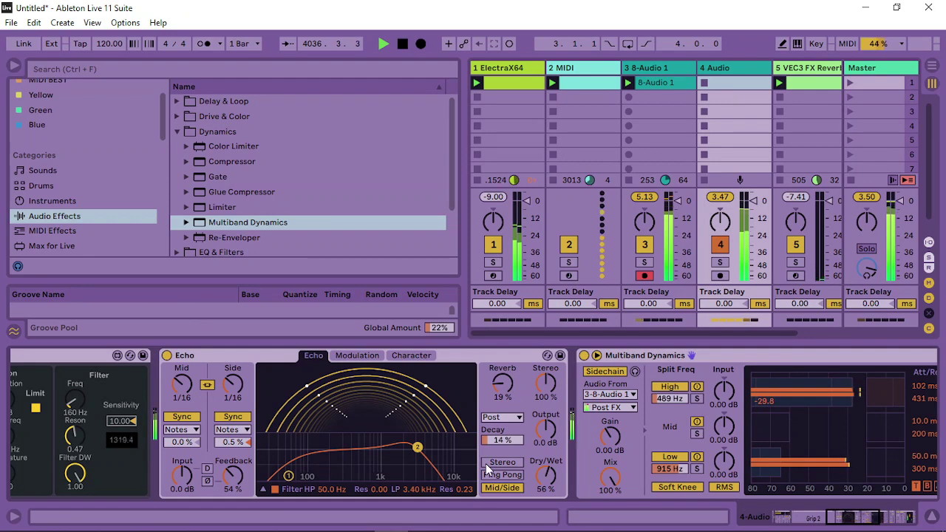
pyautogui.click(505, 419)
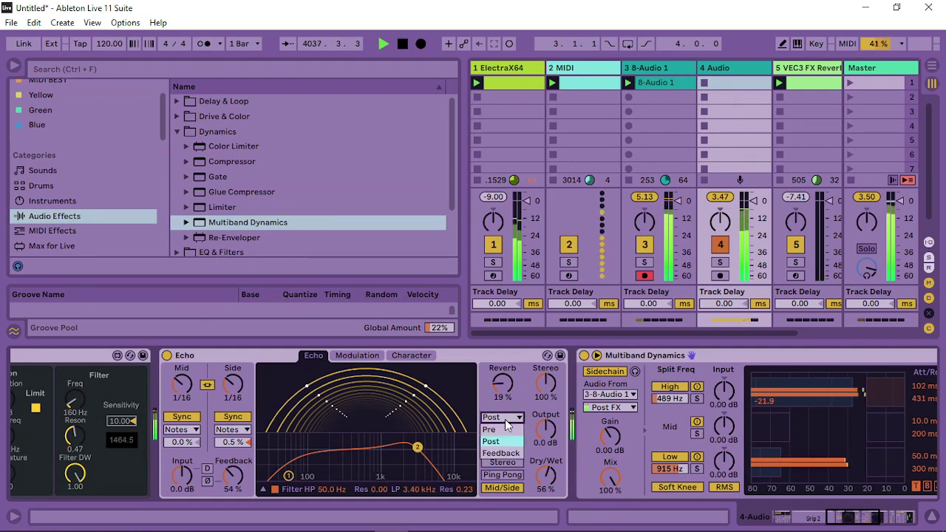
pyautogui.click(511, 417)
pyautogui.moveTo(508, 442); pyautogui.dragTo(507, 366)
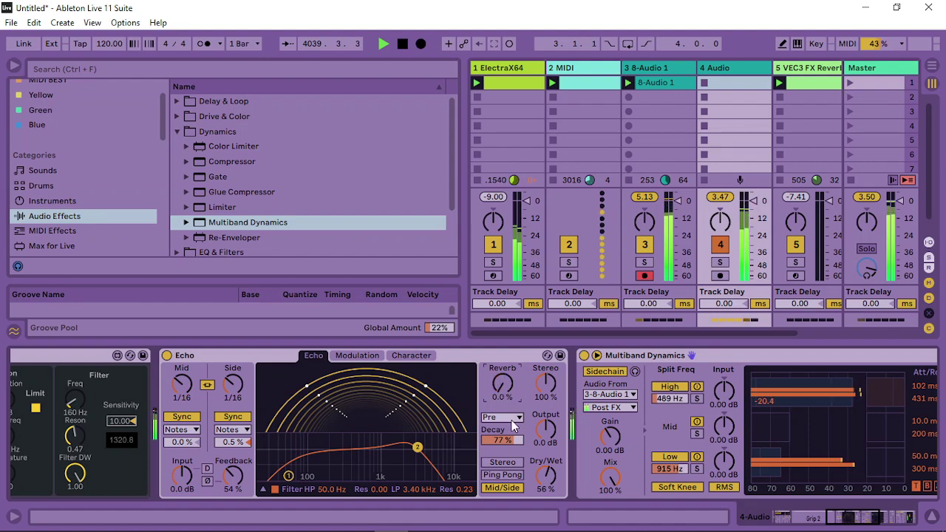
pyautogui.click(515, 425)
pyautogui.click(509, 441)
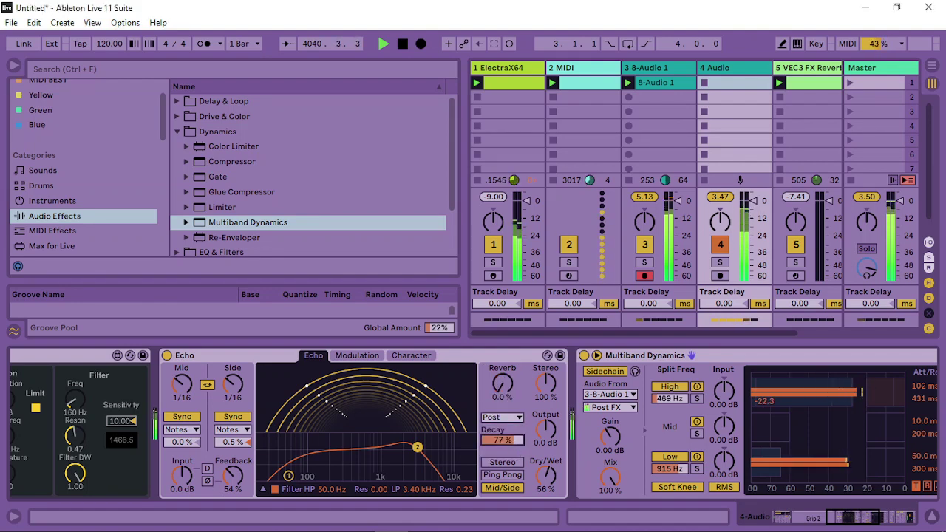
# Try the Multiband Dynamics' amount at 11%, restore it to 100%, and set the high band's output to 4.70 dB.
pyautogui.moveTo(836, 515); pyautogui.dragTo(905, 519)
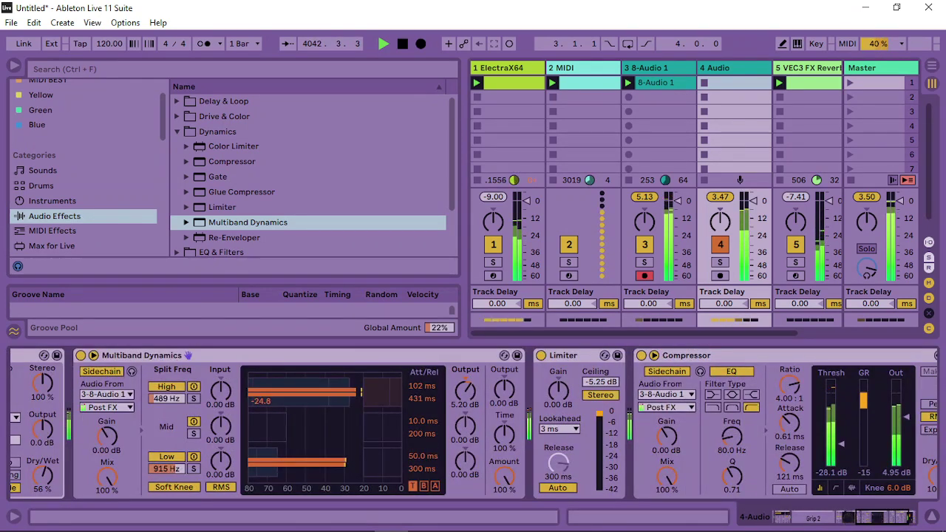
pyautogui.moveTo(682, 477); pyautogui.dragTo(681, 491)
pyautogui.moveTo(505, 477); pyautogui.dragTo(505, 510)
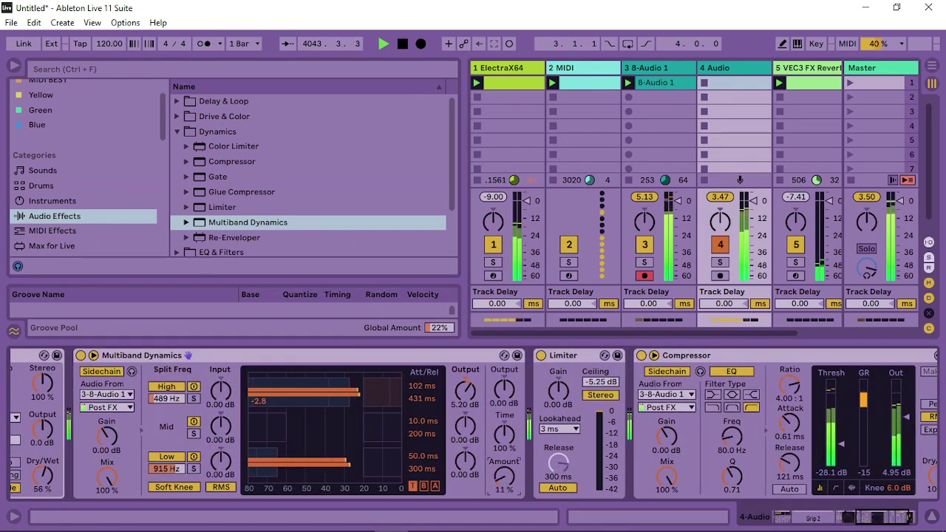
pyautogui.moveTo(505, 477); pyautogui.dragTo(505, 429)
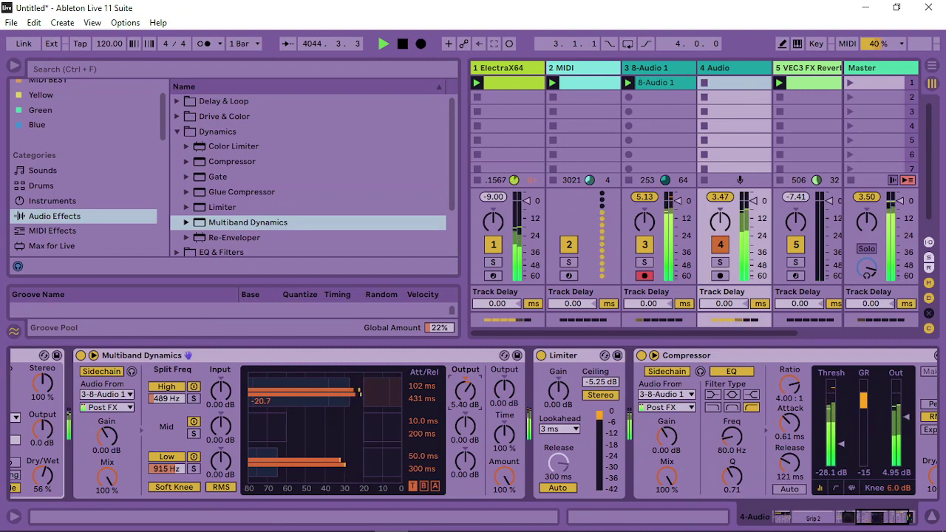
pyautogui.moveTo(464, 389); pyautogui.dragTo(465, 379)
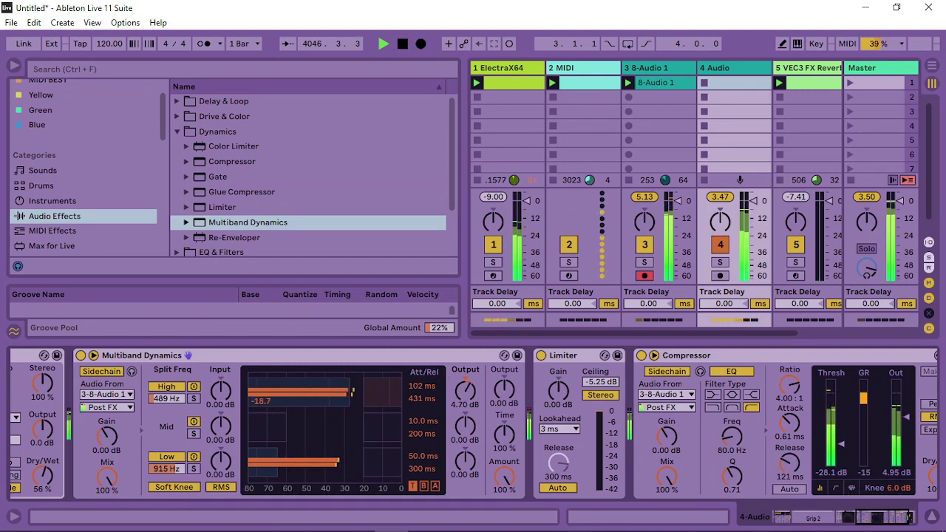
# Set the Multiband Dynamics' high split to 1.43 kHz, low split to 1.22 kHz and mid band input to 10.9 dB.
pyautogui.moveTo(166, 398); pyautogui.dragTo(166, 386)
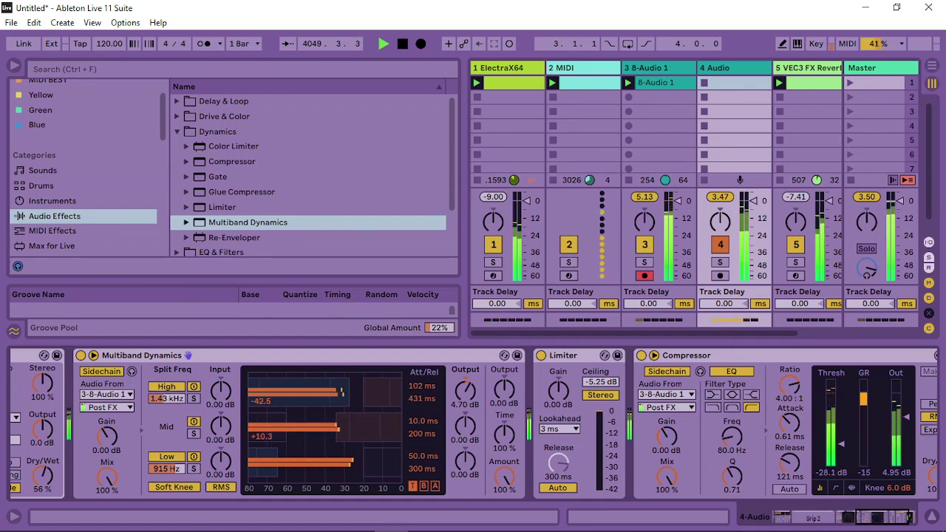
pyautogui.moveTo(372, 425); pyautogui.dragTo(372, 402)
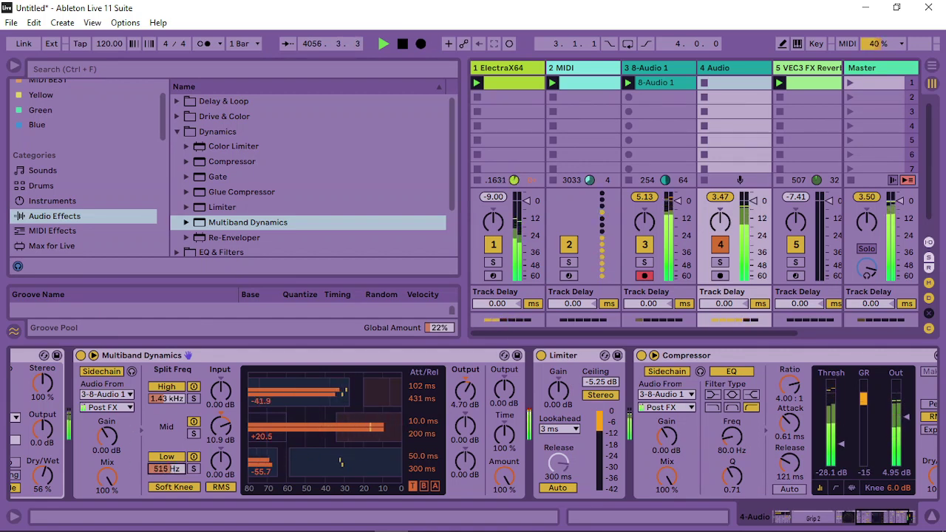
pyautogui.moveTo(166, 468)
pyautogui.mouseDown()
pyautogui.moveTo(167, 444)
pyautogui.moveTo(167, 476)
pyautogui.moveTo(171, 471)
pyautogui.mouseUp()
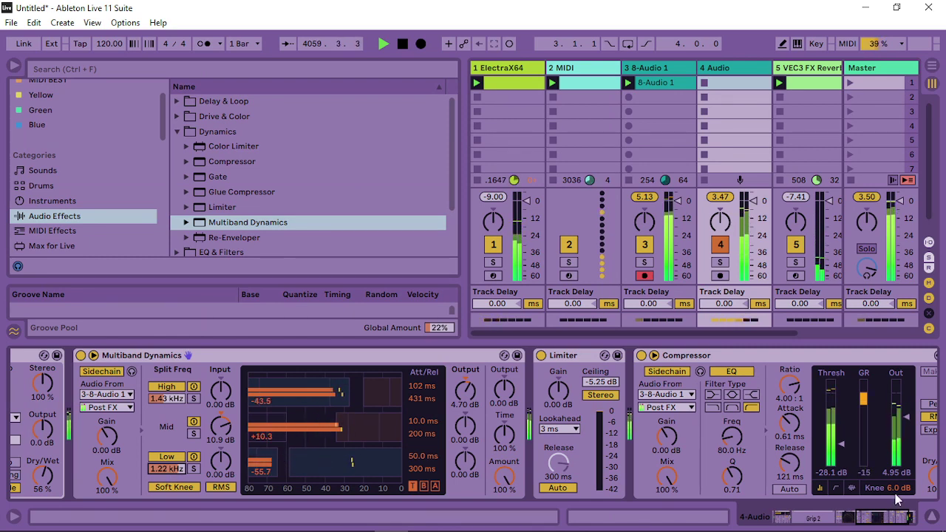
# Set Grip 2's centre to -29.35 dB and its range to 27.66 dB.
pyautogui.moveTo(878, 518); pyautogui.dragTo(756, 518)
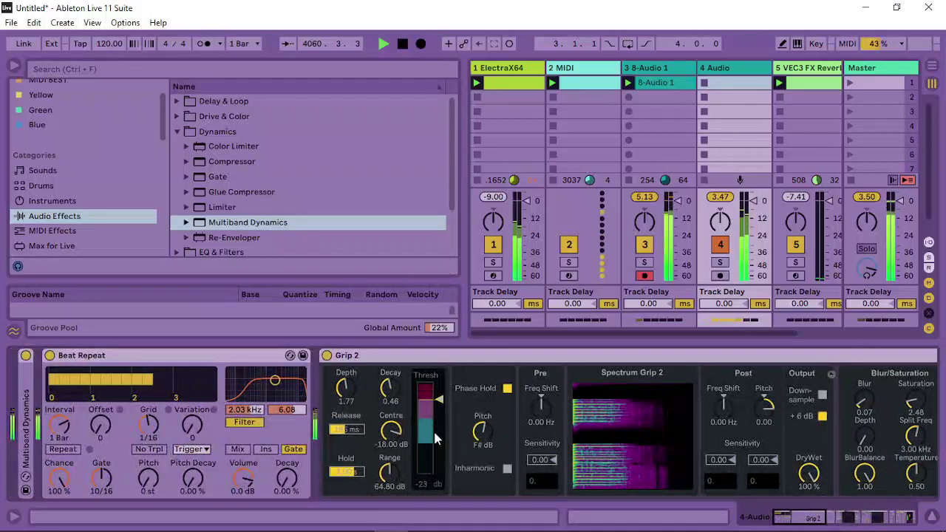
pyautogui.moveTo(391, 432); pyautogui.dragTo(388, 495)
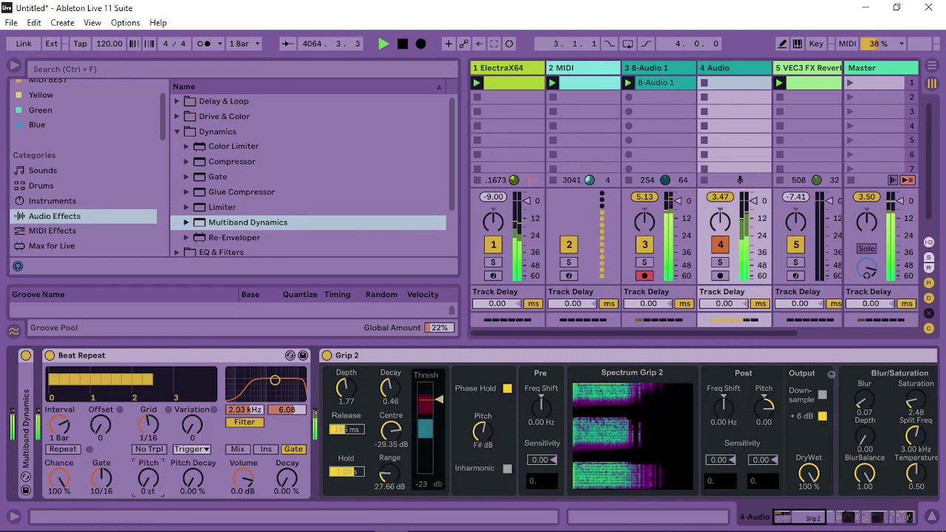
# Try Beat Repeat's pitch at -12 st with 44.4% pitch decay, and reset both to zero.
pyautogui.moveTo(148, 479); pyautogui.dragTo(188, 444)
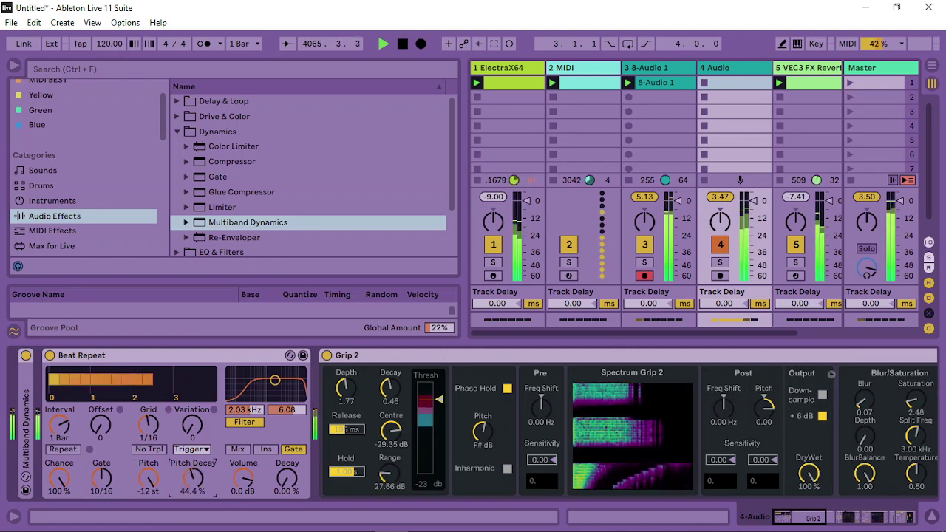
pyautogui.click(153, 479)
pyautogui.press('Delete')
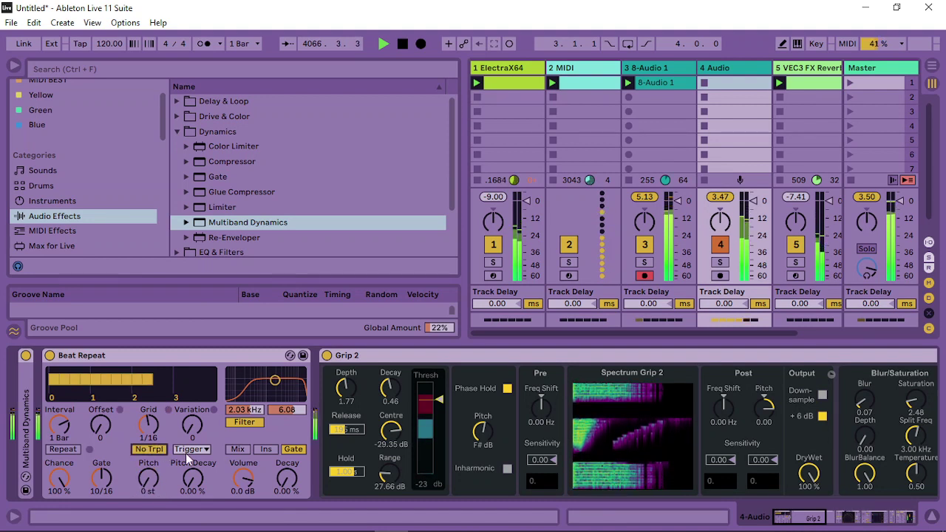
# Set Beat Repeat's variation type to 1/16, try a variation of 1, and widen its filter to 8.20.
pyautogui.click(189, 449)
pyautogui.click(193, 492)
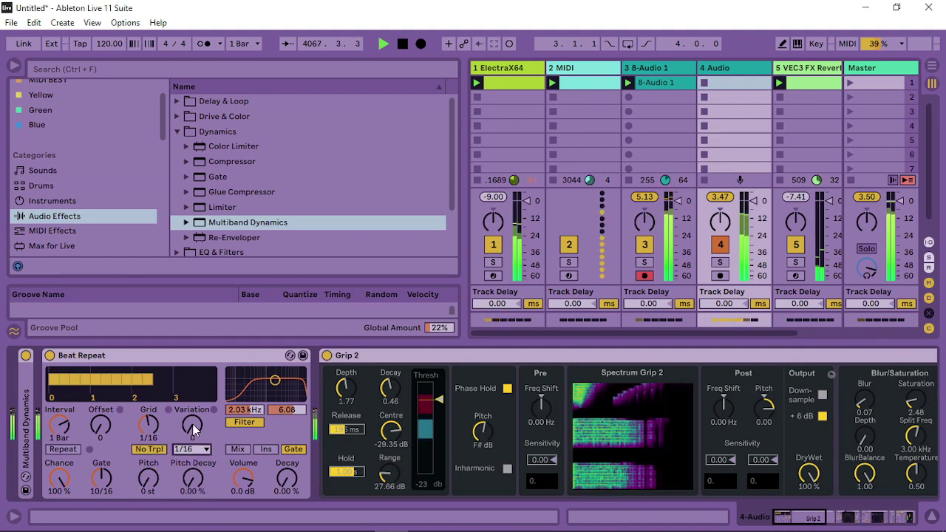
pyautogui.moveTo(192, 424); pyautogui.dragTo(193, 433)
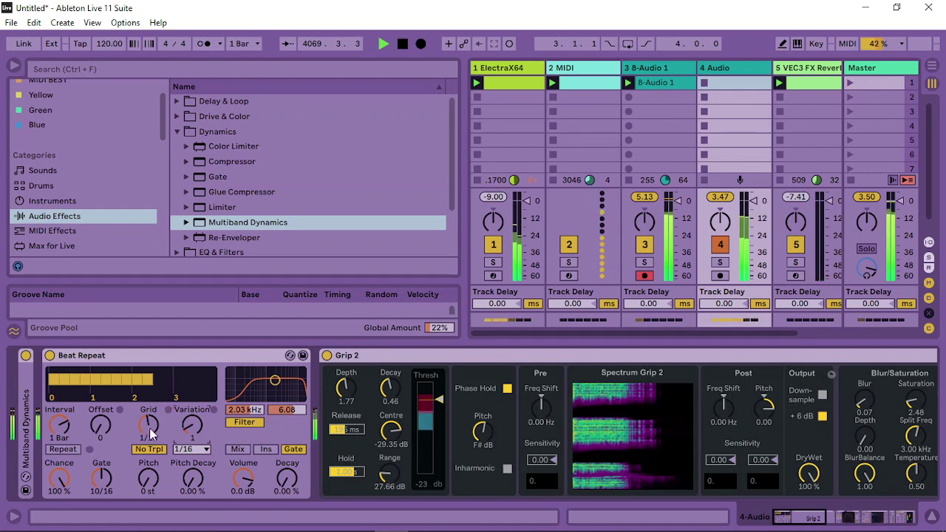
pyautogui.moveTo(260, 393); pyautogui.dragTo(265, 392)
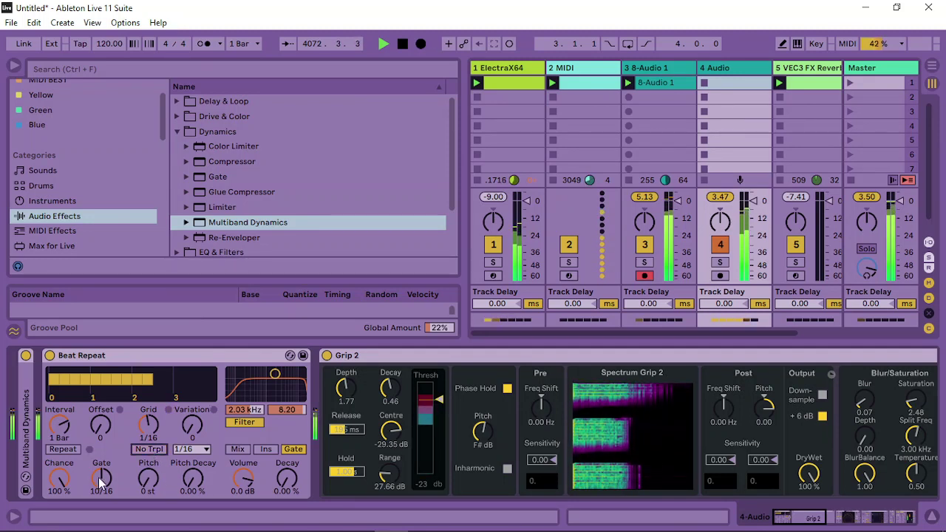
# Set Beat Repeat's volume to 6.0 dB, interval to 1/2 and decay to 46.8%.
pyautogui.click(244, 480)
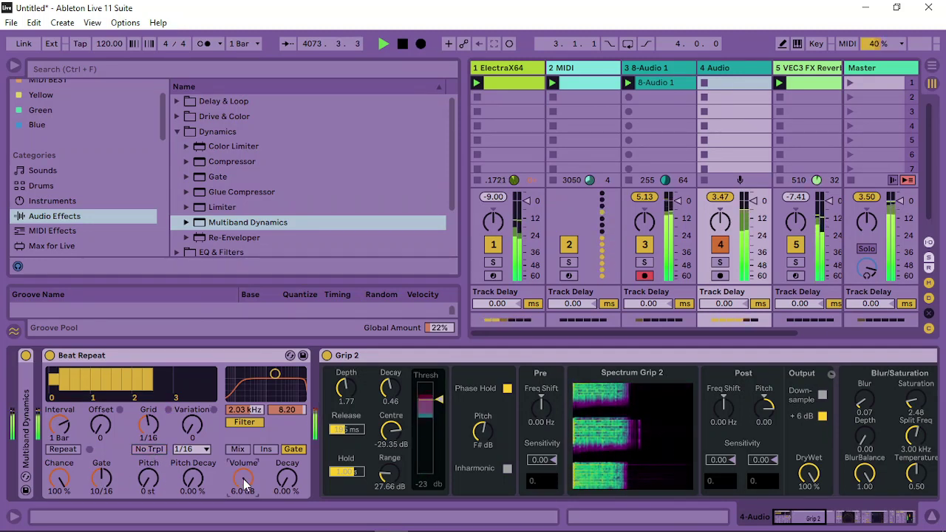
pyautogui.click(287, 481)
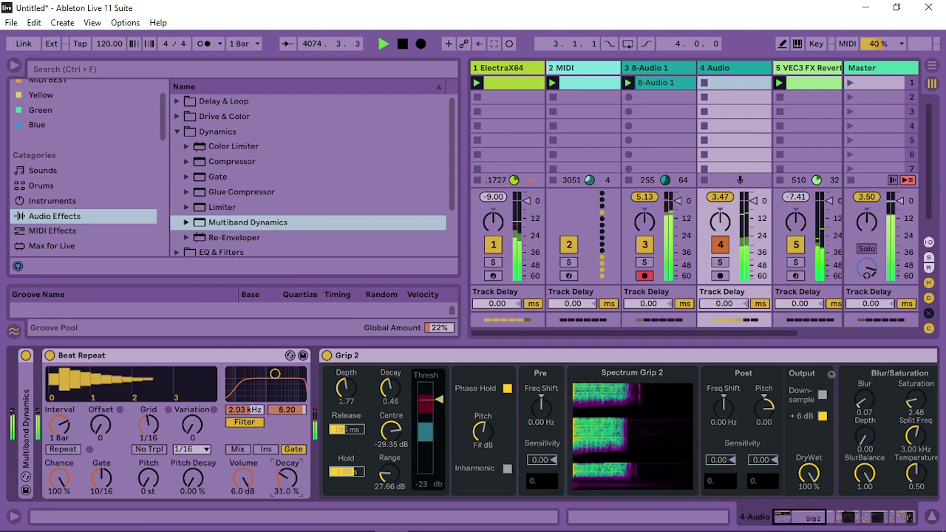
pyautogui.moveTo(59, 425); pyautogui.dragTo(59, 432)
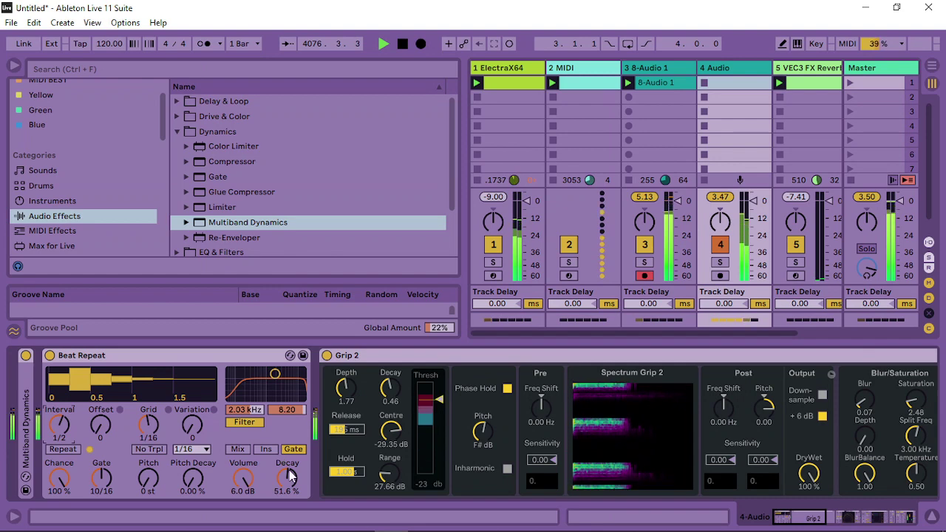
pyautogui.moveTo(288, 481); pyautogui.dragTo(288, 488)
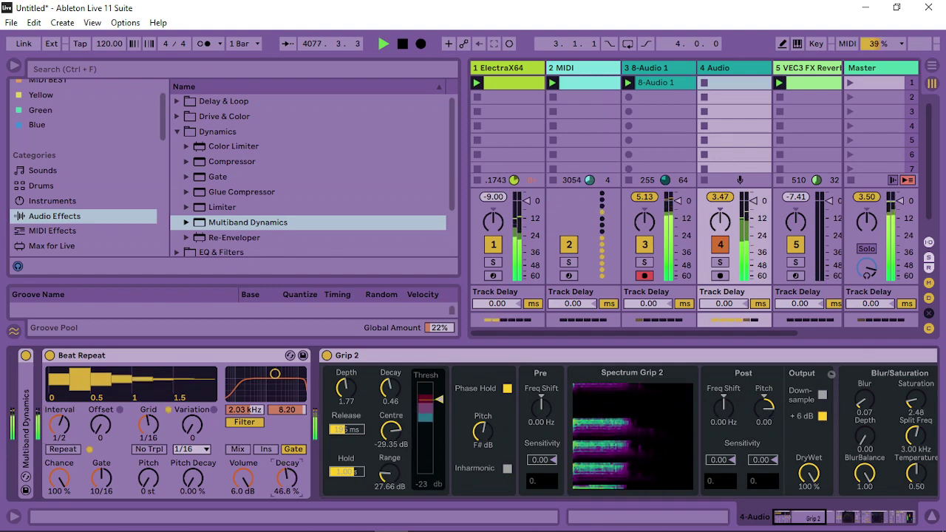
# Set Grip 2's blur to 10.00, saturation to 16.76, split frequency to 1.41 kHz and filter frequency to 982 Hz.
pyautogui.moveTo(803, 513); pyautogui.dragTo(834, 511)
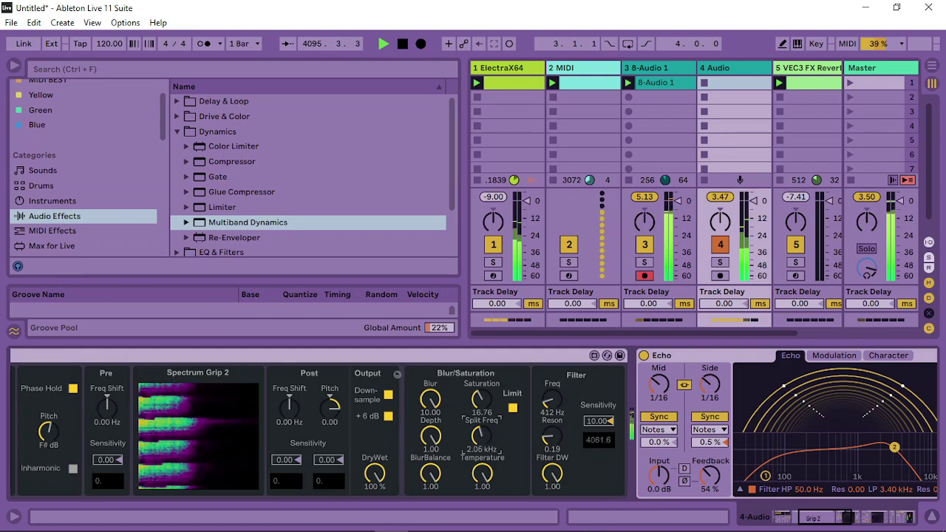
pyautogui.moveTo(549, 399)
pyautogui.mouseDown()
pyautogui.moveTo(549, 432)
pyautogui.moveTo(548, 396)
pyautogui.moveTo(554, 405)
pyautogui.mouseUp()
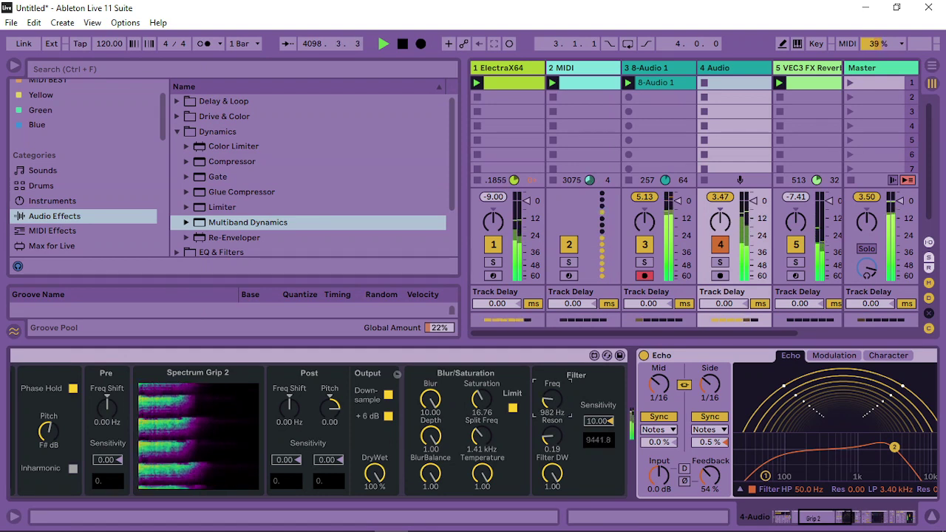
# Try Beat Repeat's offset at 9/16 and return it to 0.
pyautogui.click(835, 517)
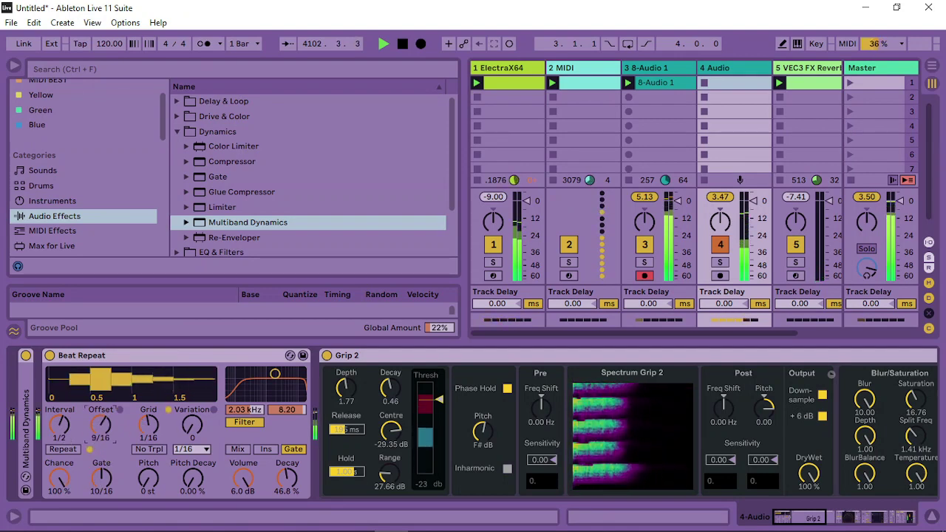
pyautogui.moveTo(101, 424); pyautogui.dragTo(100, 401)
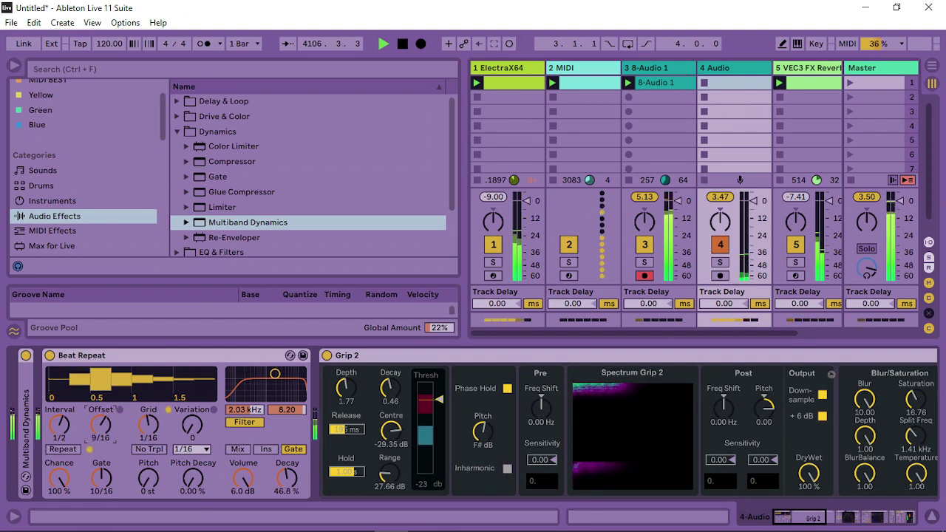
pyautogui.moveTo(100, 427); pyautogui.dragTo(100, 422)
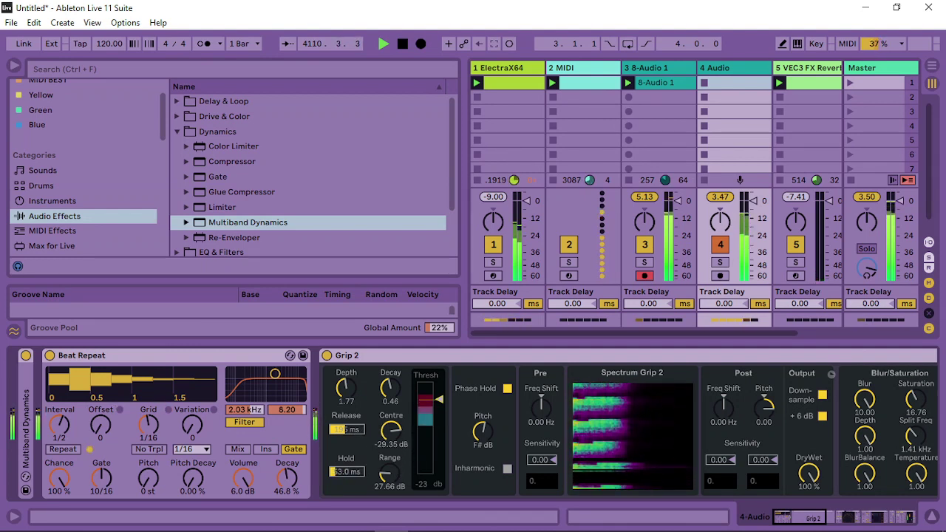
# Set Grip 2's hold to 5.00 ms, depth to 0.60, decay to 0.05 and centre to -33.47 dB.
pyautogui.moveTo(347, 471); pyautogui.dragTo(347, 462)
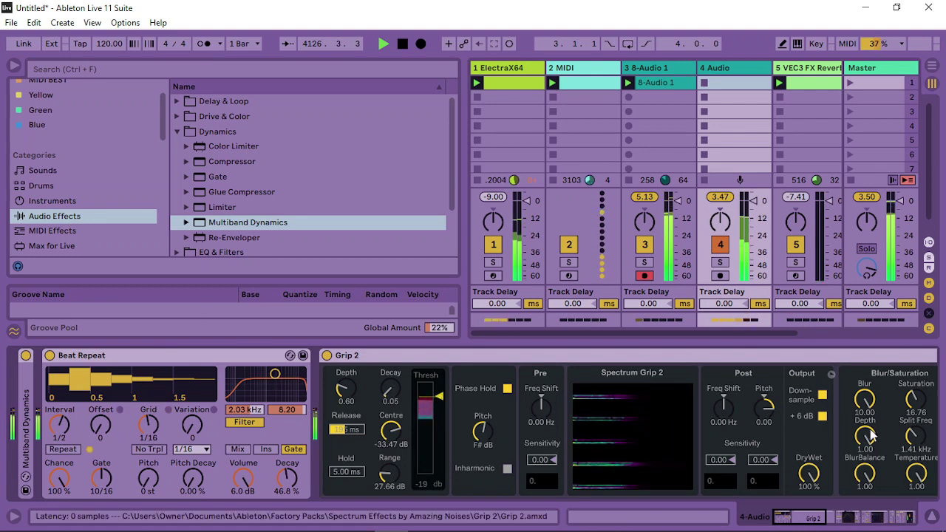
# Try Grip 2's post frequency shift at 1.00 kHz and its sensitivity at 10.00, and reset both to zero.
pyautogui.moveTo(809, 517); pyautogui.dragTo(820, 519)
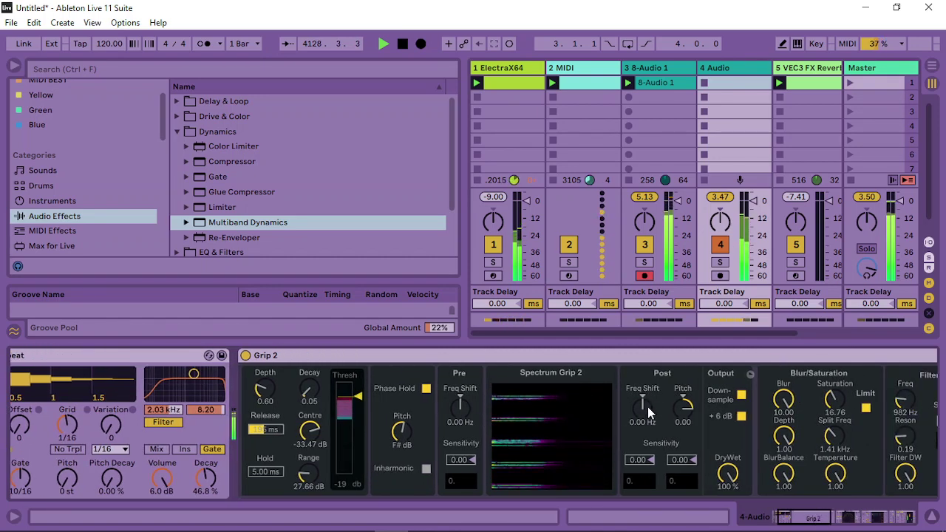
pyautogui.moveTo(648, 407); pyautogui.dragTo(647, 370)
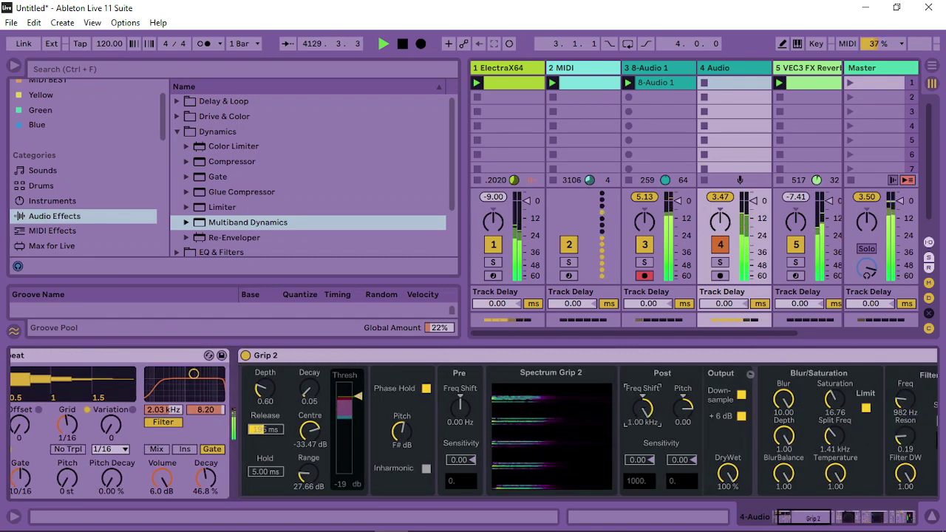
pyautogui.doubleClick(648, 406)
pyautogui.moveTo(637, 459); pyautogui.dragTo(640, 464)
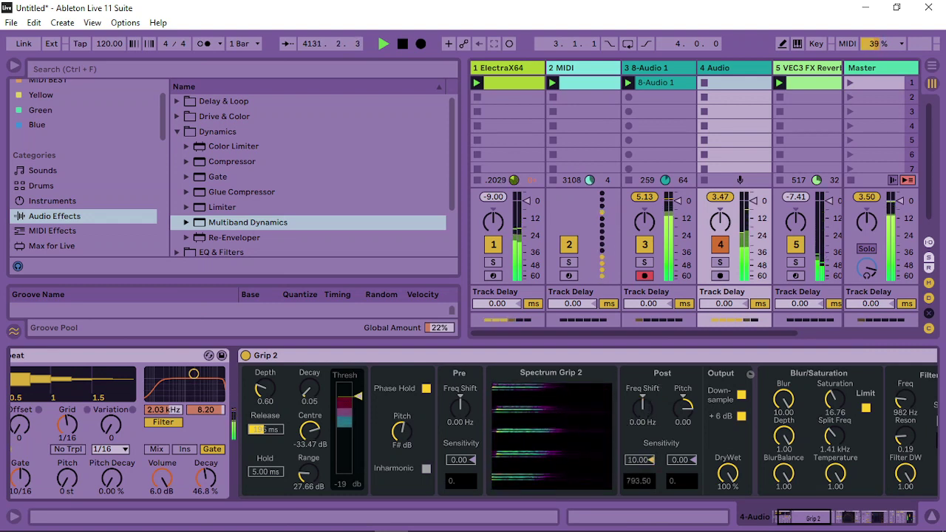
pyautogui.doubleClick(641, 460)
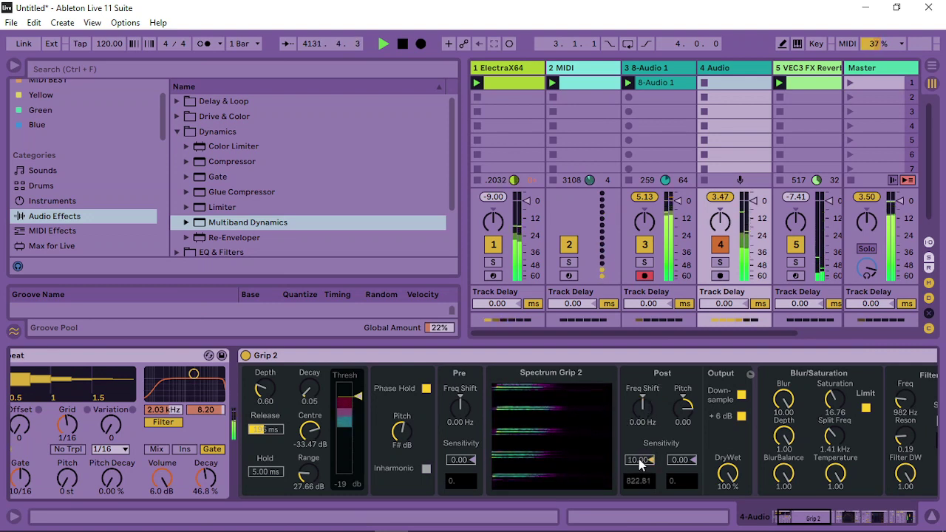
# Try Grip 2's pre frequency shift at 457 Hz and its Inharmonic option, and restore both.
pyautogui.click(462, 412)
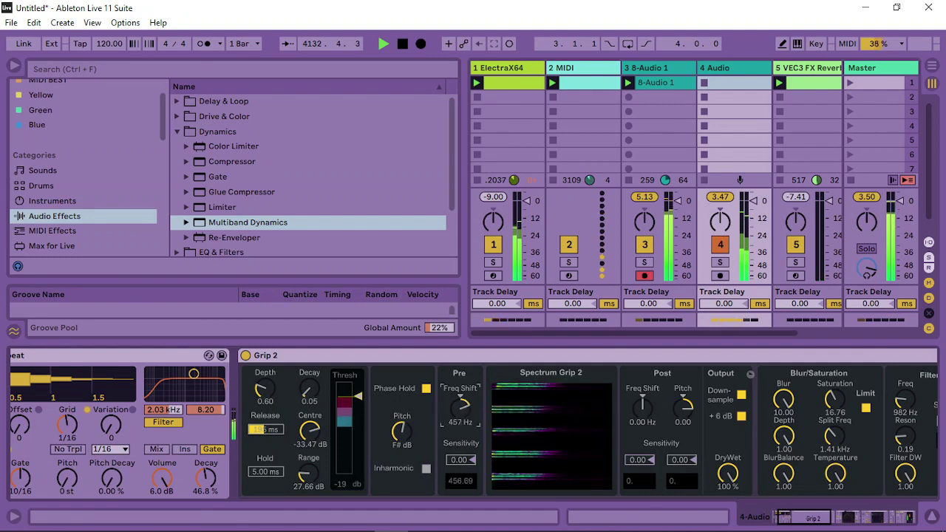
pyautogui.click(427, 469)
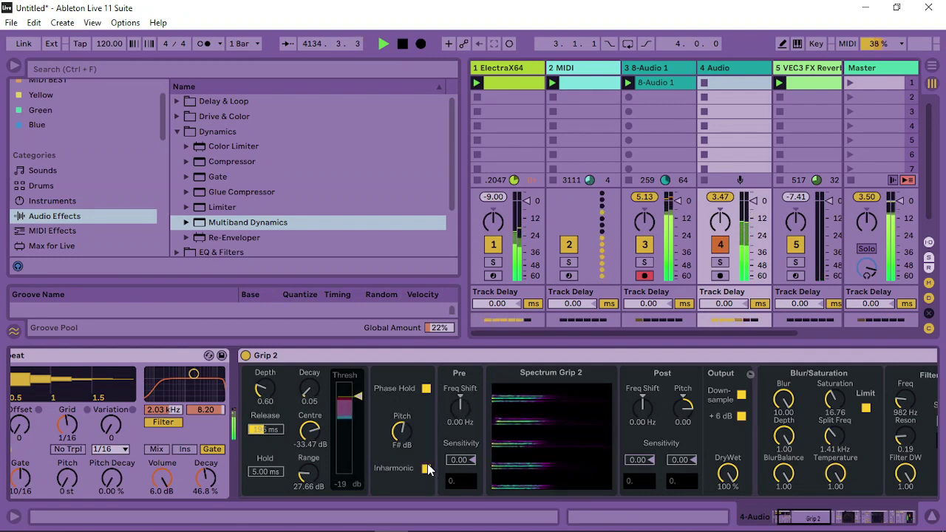
pyautogui.click(427, 469)
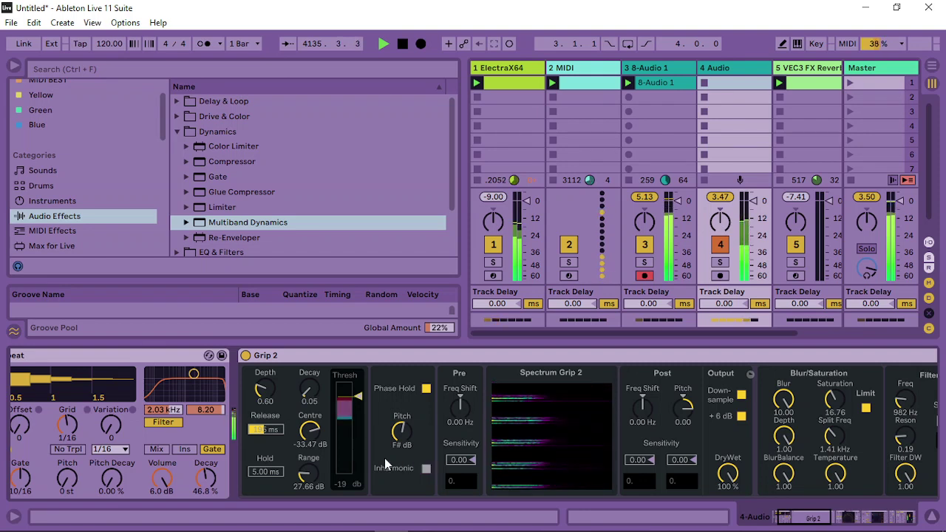
# Set Grip 2's range to 18.38 dB.
pyautogui.moveTo(304, 473)
pyautogui.mouseDown()
pyautogui.moveTo(303, 443)
pyautogui.moveTo(301, 488)
pyautogui.mouseUp()
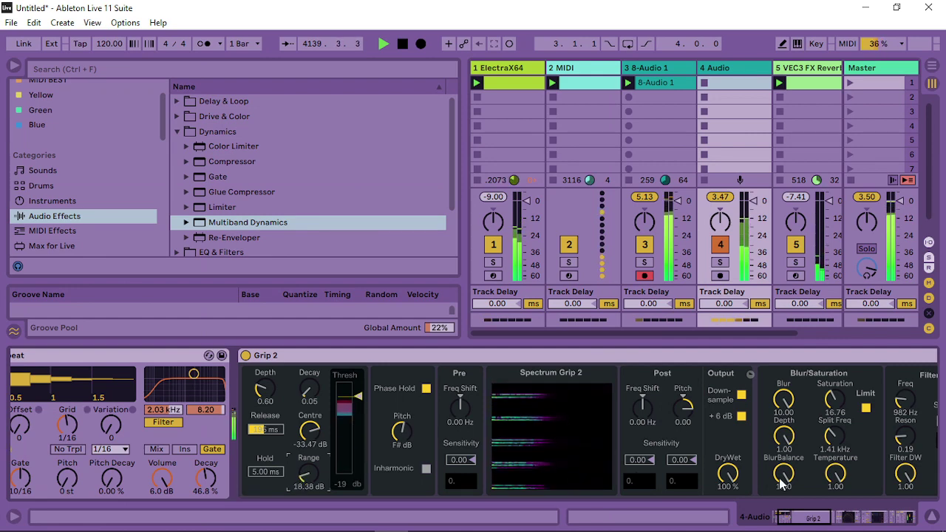
# Set Echo's low-pass filter to 6.19 kHz with 0.24 resonance, and its dry/wet to 0.0%.
pyautogui.scroll(-6, 782, 482)
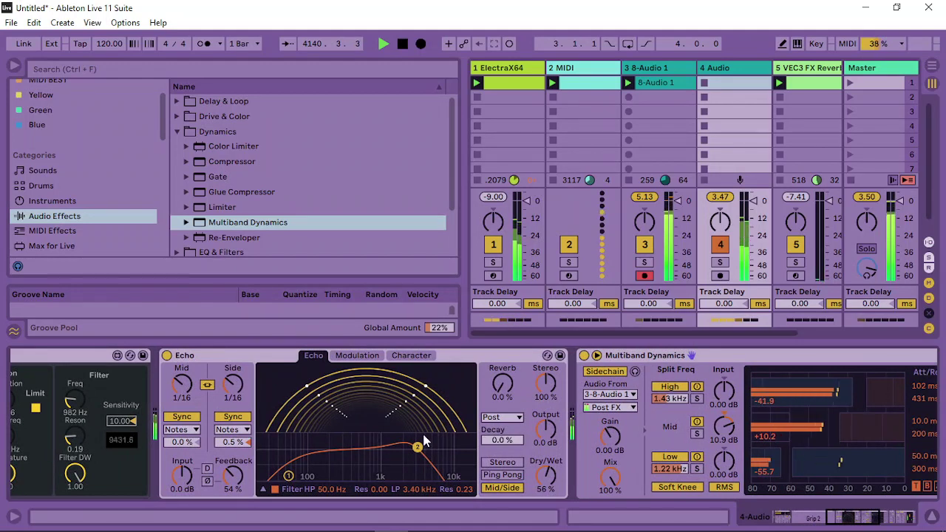
pyautogui.moveTo(425, 442); pyautogui.dragTo(443, 441)
pyautogui.moveTo(559, 482); pyautogui.dragTo(559, 517)
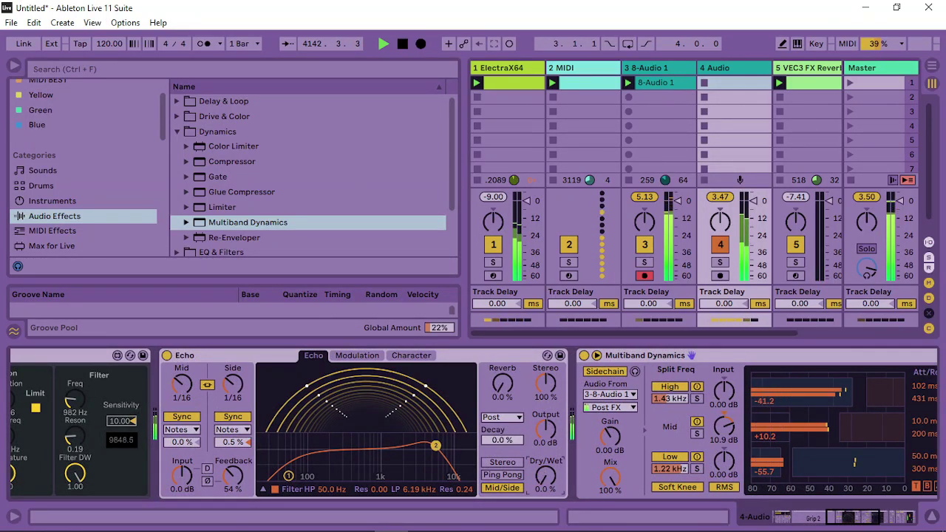
# Delete the Echo device from the 4 Audio track's effect chain.
pyautogui.click(238, 356)
pyautogui.rightClick(237, 356)
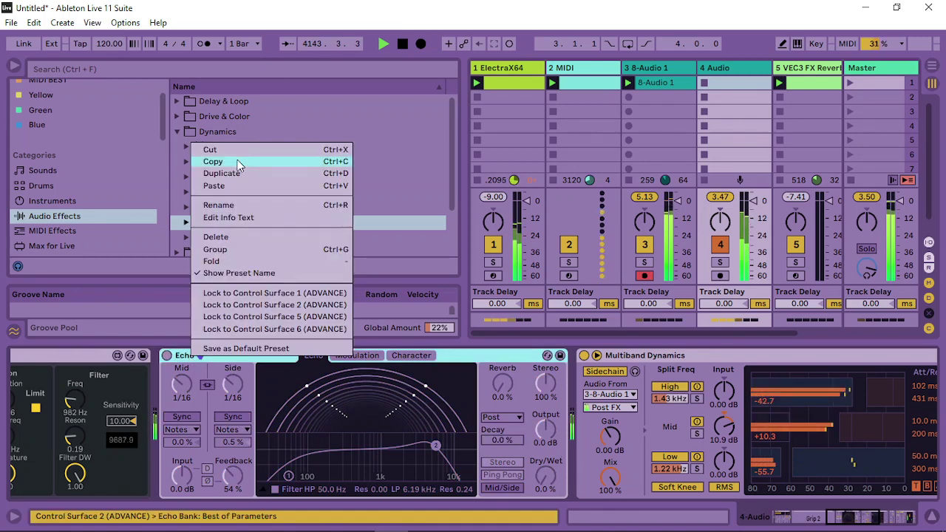
pyautogui.click(238, 157)
pyautogui.press('Delete')
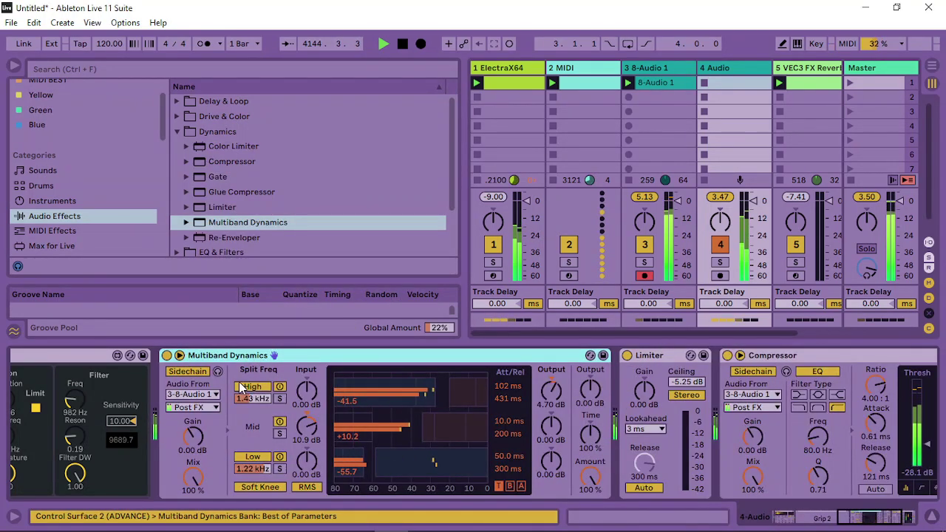
# Lengthen Grip 2's release, and set its hold to 45.1 ms and its decay to 0.28.
pyautogui.moveTo(509, 398); pyautogui.dragTo(509, 359)
pyautogui.click(776, 522)
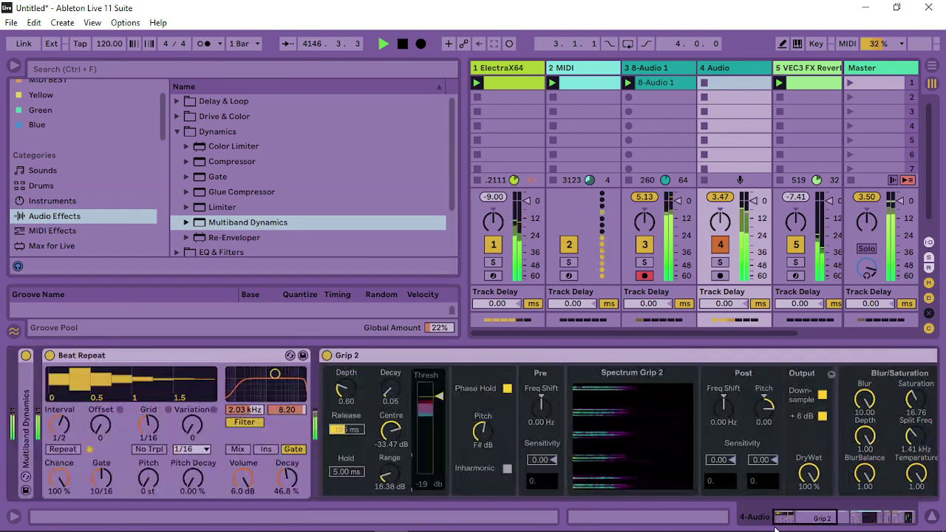
pyautogui.moveTo(348, 434); pyautogui.dragTo(348, 410)
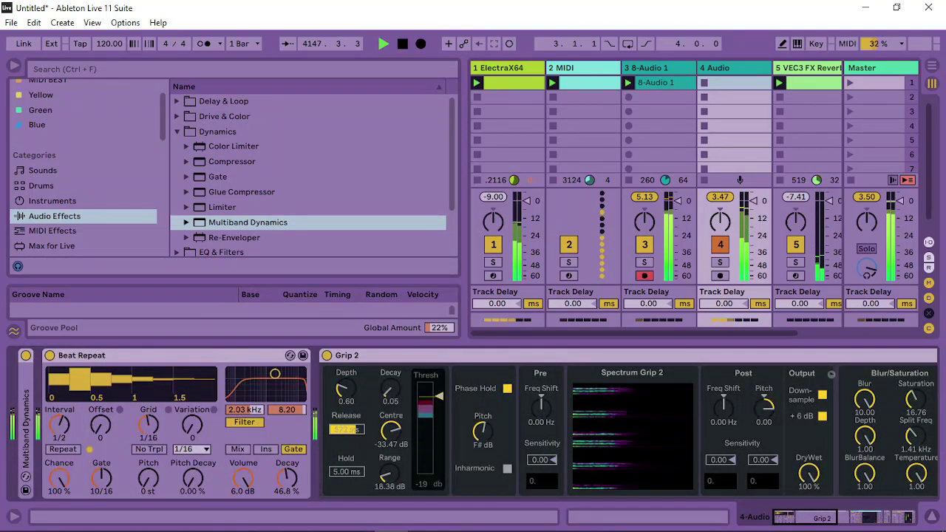
pyautogui.moveTo(347, 472)
pyautogui.mouseDown()
pyautogui.moveTo(347, 462)
pyautogui.moveTo(347, 473)
pyautogui.mouseUp()
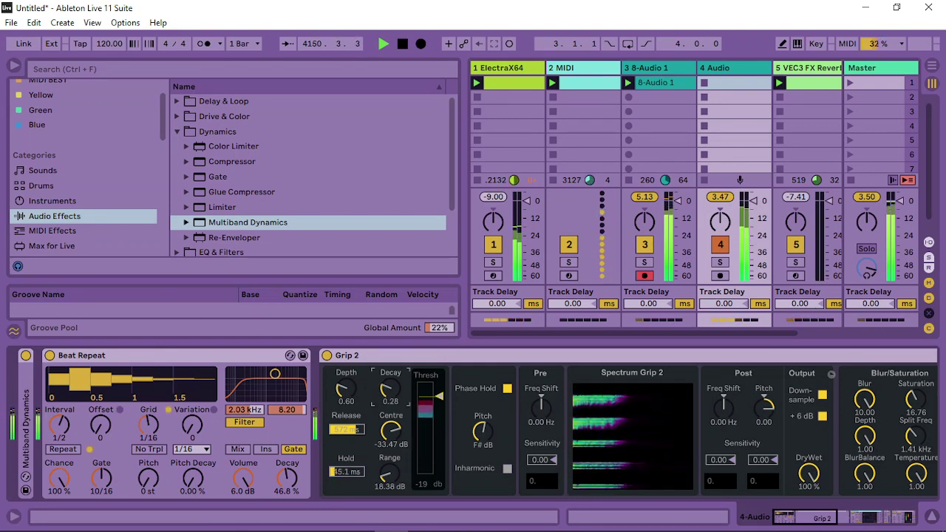
# Set Grip 2's decay to 0.11, range to 86.65 dB, threshold to -72 dB and depth to 0.34.
pyautogui.click(391, 392)
pyautogui.moveTo(392, 396); pyautogui.dragTo(342, 382)
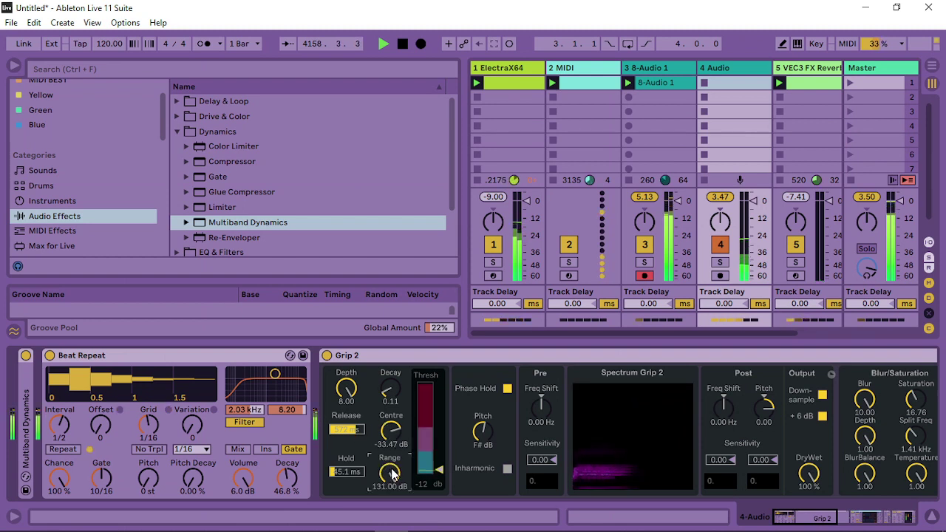
pyautogui.moveTo(436, 469)
pyautogui.mouseDown()
pyautogui.moveTo(436, 450)
pyautogui.moveTo(397, 466)
pyautogui.moveTo(397, 477)
pyautogui.mouseUp()
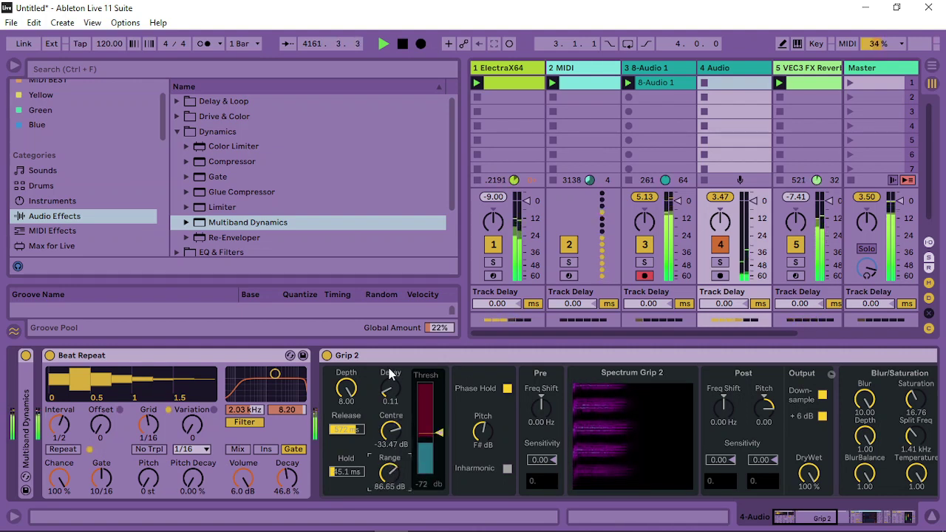
pyautogui.moveTo(355, 403)
pyautogui.mouseDown()
pyautogui.moveTo(355, 443)
pyautogui.moveTo(347, 388)
pyautogui.mouseUp()
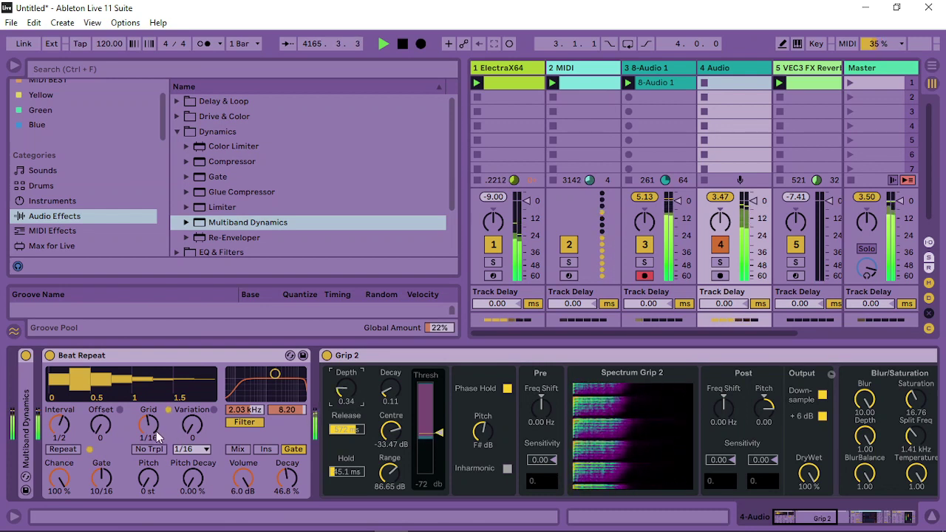
# Turn off triplets in Beat Repeat with gate 3/16 and offset 2/16, and lower Grip 2's threshold to -91 dB.
pyautogui.click(150, 449)
pyautogui.click(102, 479)
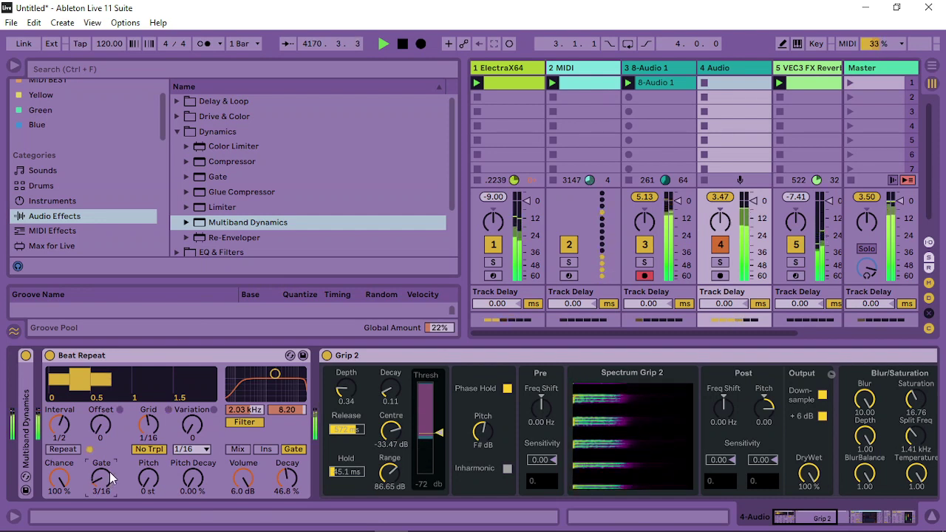
pyautogui.moveTo(96, 425); pyautogui.dragTo(96, 412)
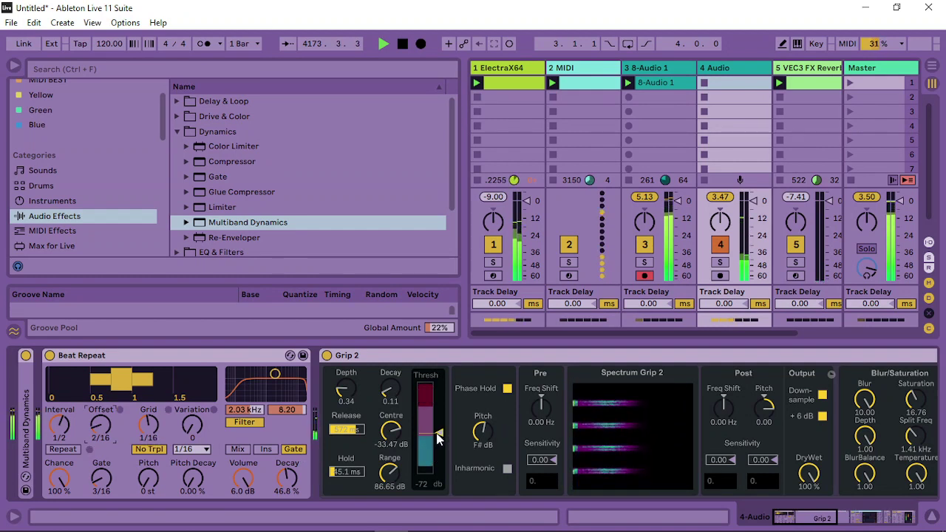
pyautogui.moveTo(437, 433)
pyautogui.mouseDown()
pyautogui.moveTo(436, 408)
pyautogui.moveTo(436, 446)
pyautogui.mouseUp()
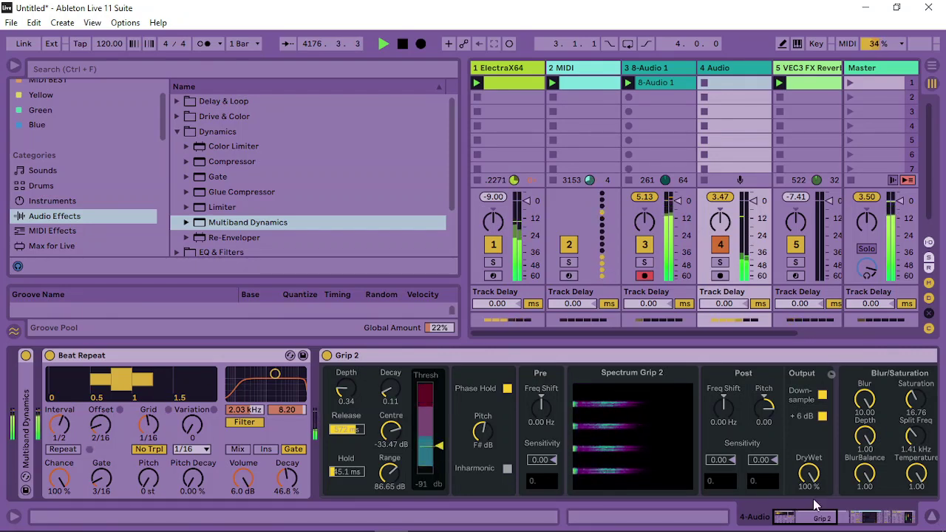
# Add a Hybrid Reverb from Reverb & Resonance to the end of the 4 Audio track's effect chain.
pyautogui.moveTo(808, 523); pyautogui.dragTo(855, 516)
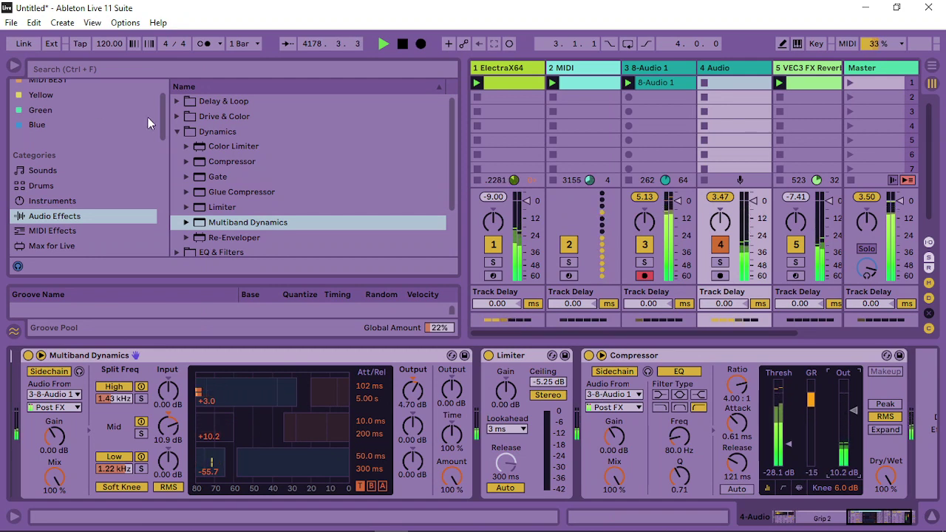
pyautogui.click(185, 130)
pyautogui.click(280, 191)
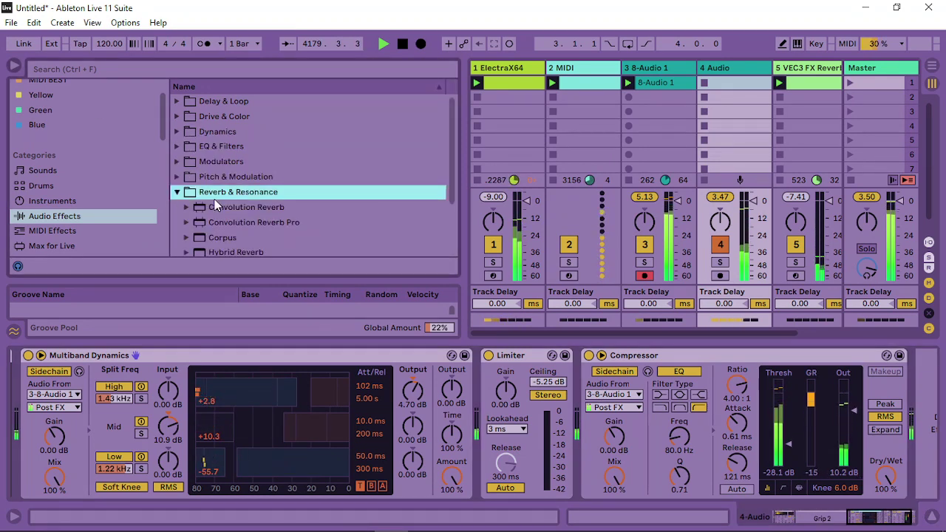
pyautogui.moveTo(242, 218); pyautogui.dragTo(928, 480)
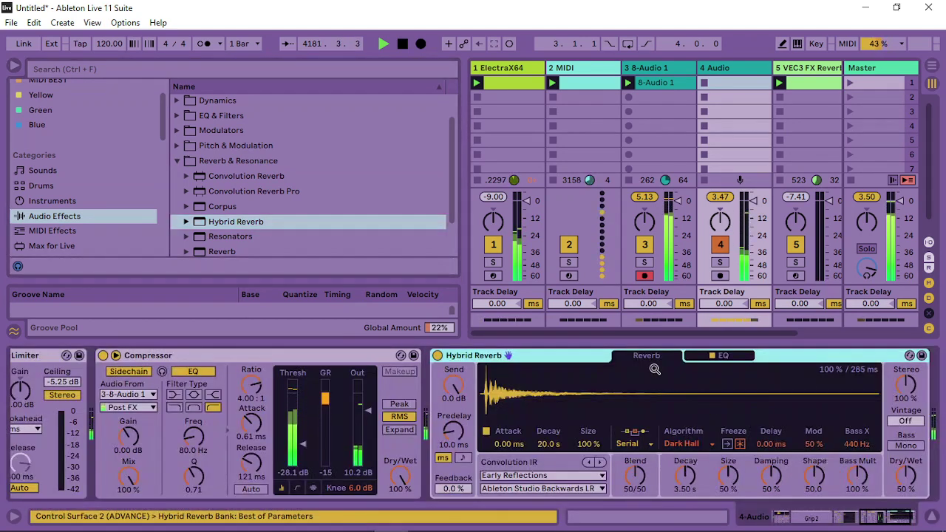
# Group the Hybrid Reverb into an Audio Effect Rack and create a second, empty chain in the rack.
pyautogui.rightClick(528, 363)
pyautogui.click(554, 252)
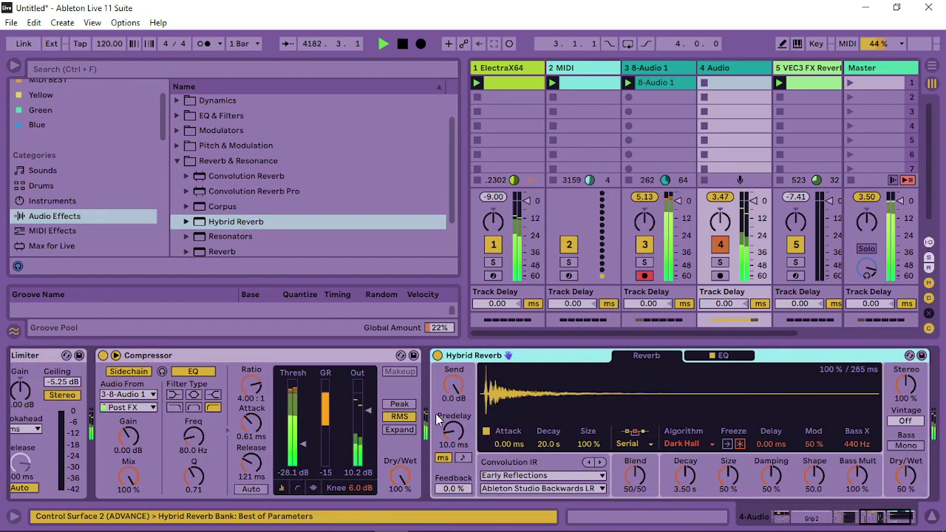
pyautogui.click(439, 408)
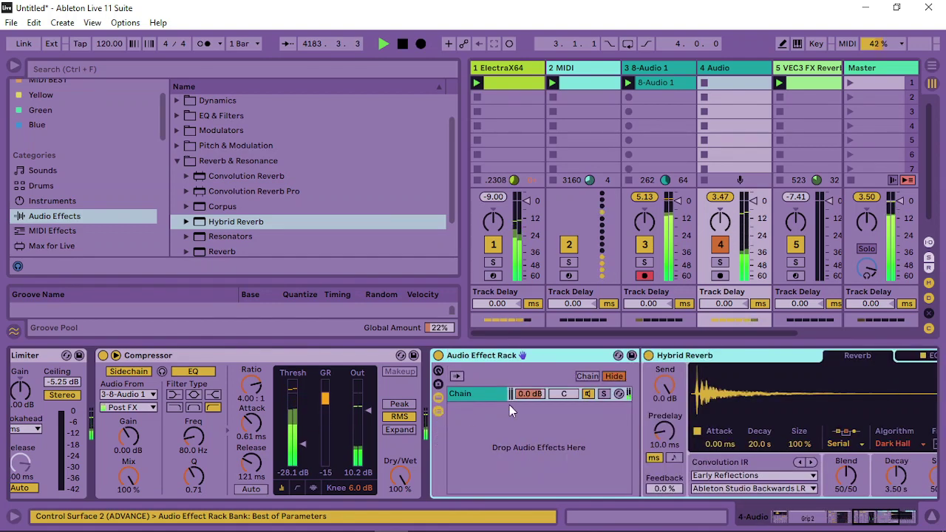
pyautogui.rightClick(492, 448)
pyautogui.click(538, 473)
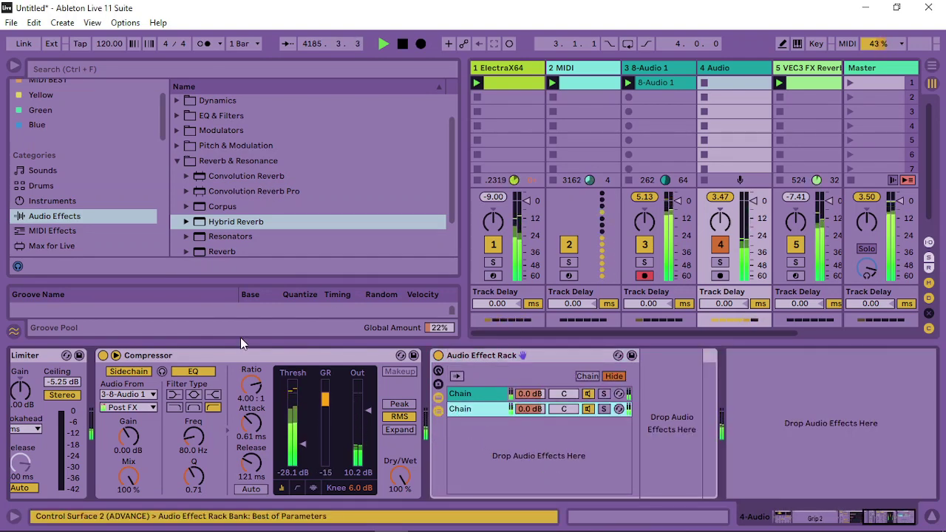
# Place the Compressor after Hybrid Reverb in the rack's first chain and sidechain it from 4-Audio at an Audio Effect Rack chain's Pre FX point.
pyautogui.moveTo(241, 355)
pyautogui.mouseDown()
pyautogui.moveTo(682, 430)
pyautogui.moveTo(559, 421)
pyautogui.moveTo(500, 399)
pyautogui.mouseUp()
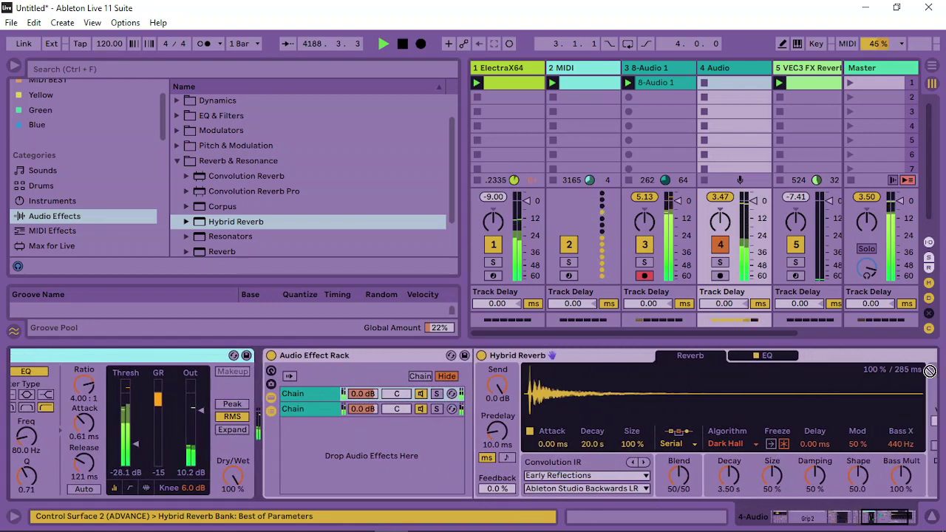
pyautogui.moveTo(930, 370); pyautogui.dragTo(872, 391)
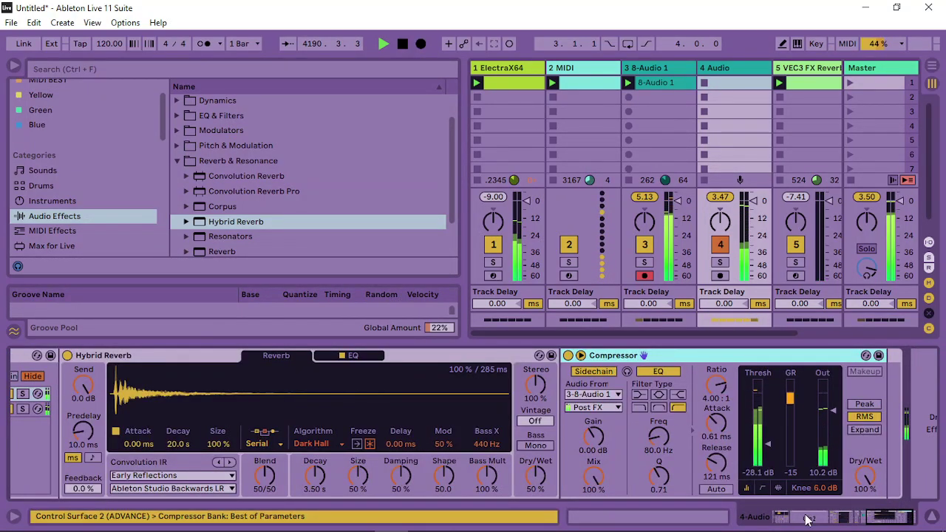
pyautogui.click(640, 394)
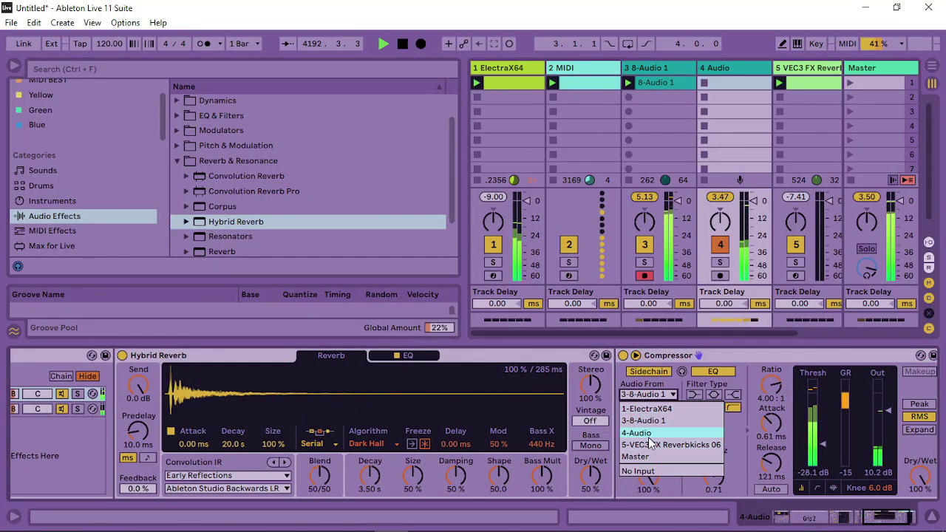
pyautogui.click(650, 436)
pyautogui.click(654, 406)
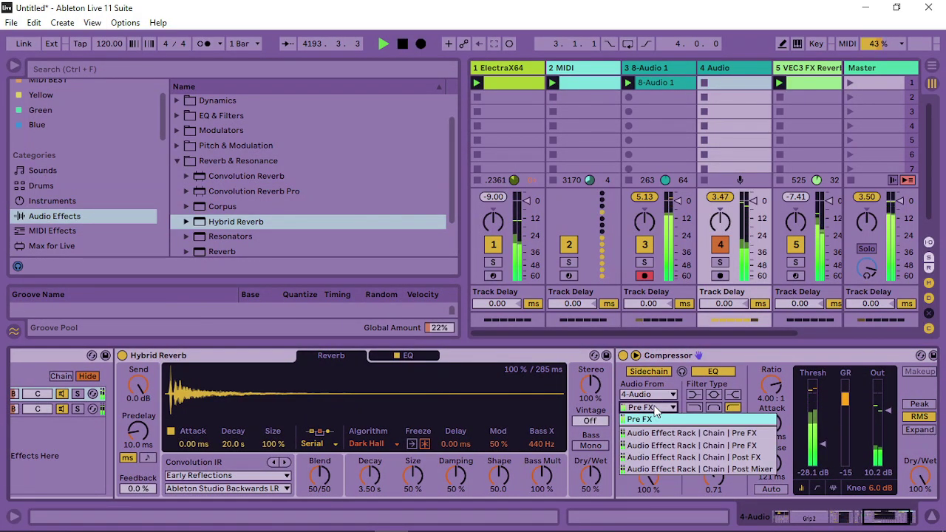
pyautogui.click(693, 446)
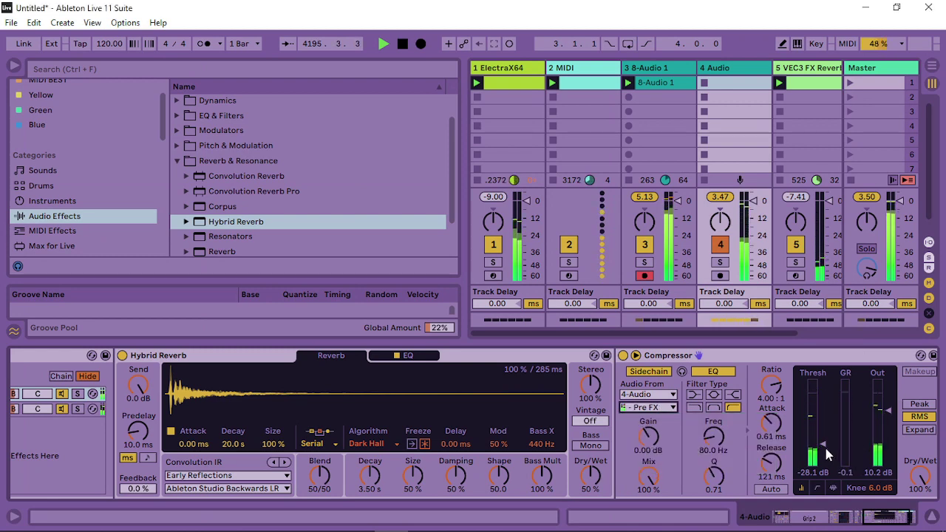
# Set the rack Compressor's threshold to -49.9 dB, release to 174 ms and attack to 0.01 ms.
pyautogui.moveTo(826, 454); pyautogui.dragTo(827, 474)
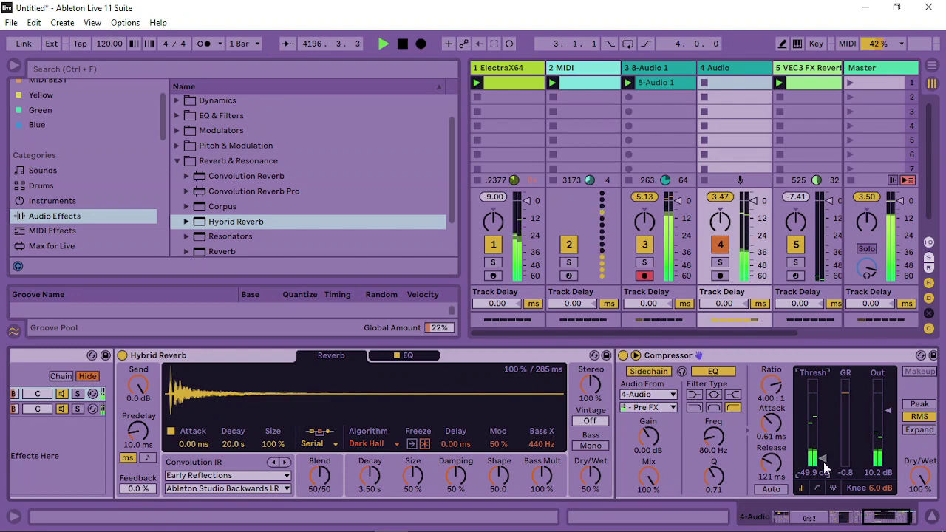
pyautogui.moveTo(771, 463); pyautogui.dragTo(771, 451)
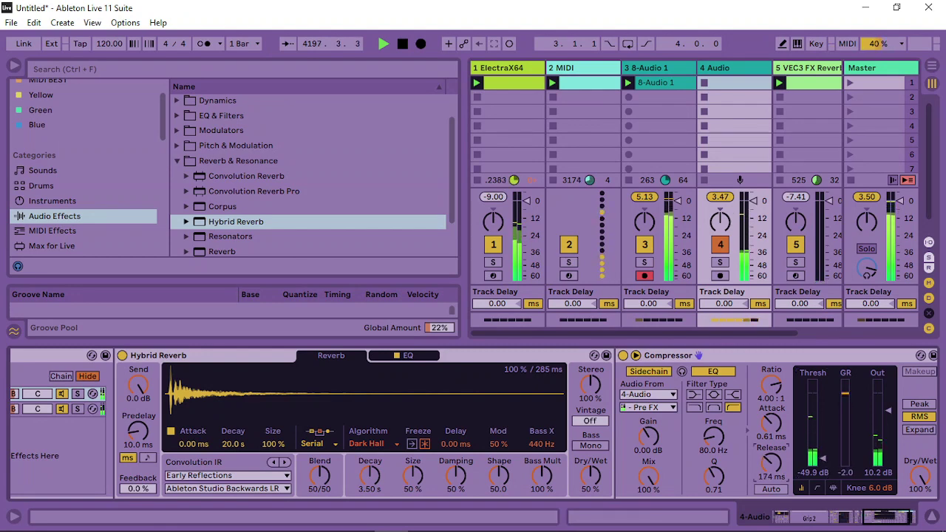
pyautogui.click(771, 421)
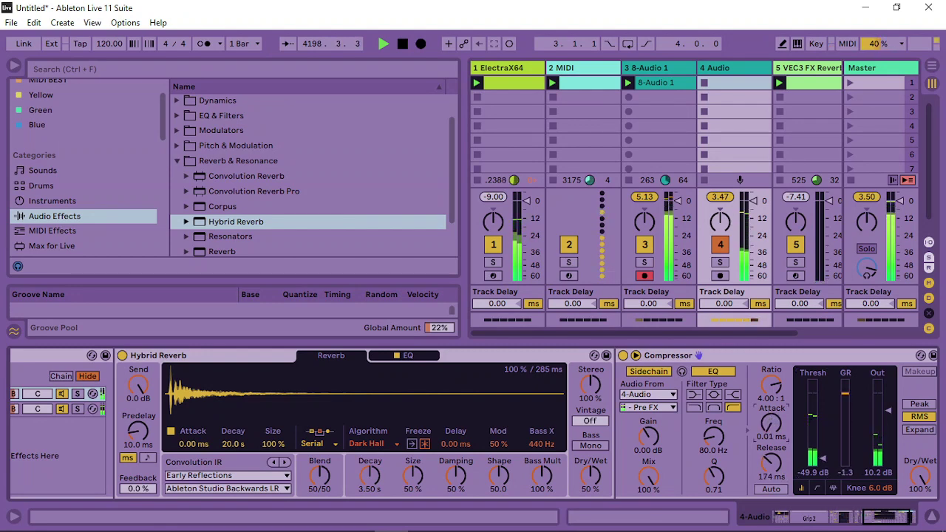
# Set Hybrid Reverb to 1.08 s decay, 0 ms predelay, 18/82 blend and 100% wet, and the rack Compressor to 13.6 ms release and 3.41:1 ratio.
pyautogui.moveTo(369, 477); pyautogui.dragTo(369, 512)
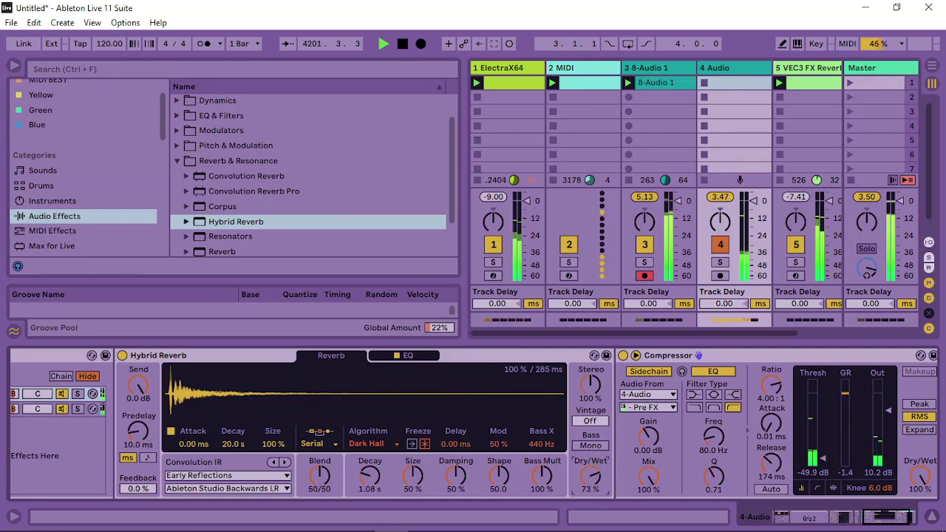
pyautogui.click(584, 491)
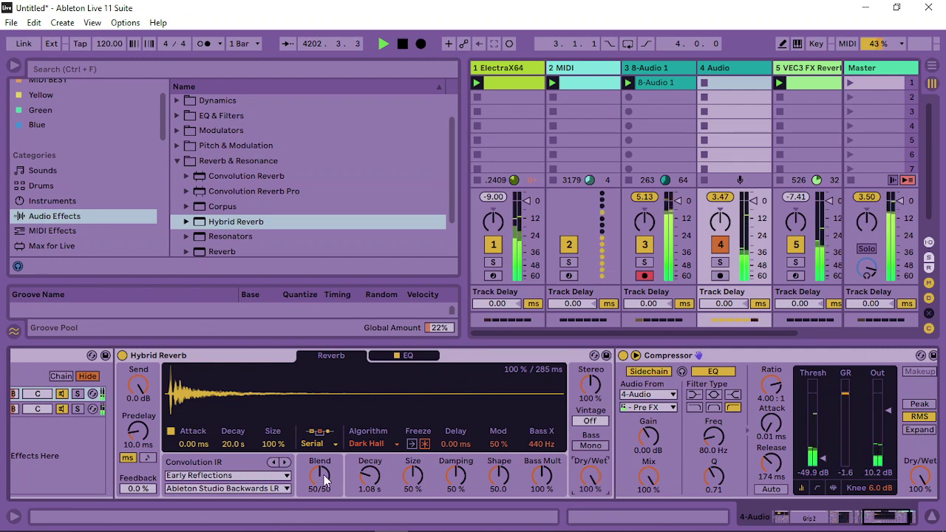
pyautogui.moveTo(324, 474); pyautogui.dragTo(324, 499)
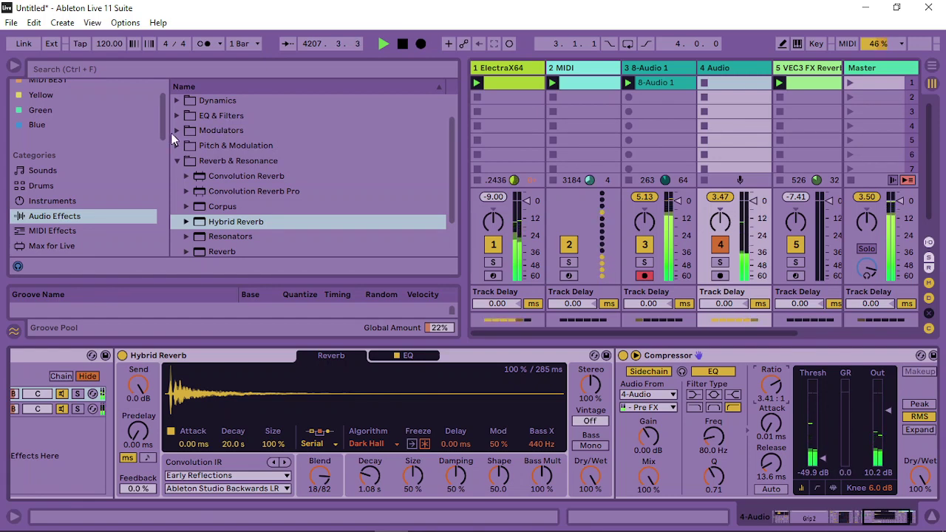
# Add another Compressor after the Audio Effect Rack, with its threshold at -25.5 dB and its release at 174 ms.
pyautogui.click(175, 102)
pyautogui.click(236, 161)
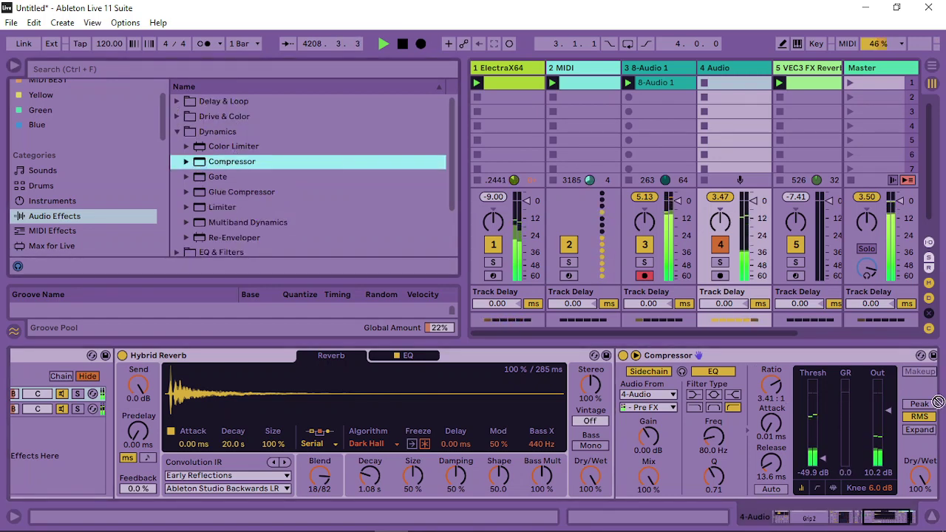
pyautogui.moveTo(943, 419); pyautogui.dragTo(914, 412)
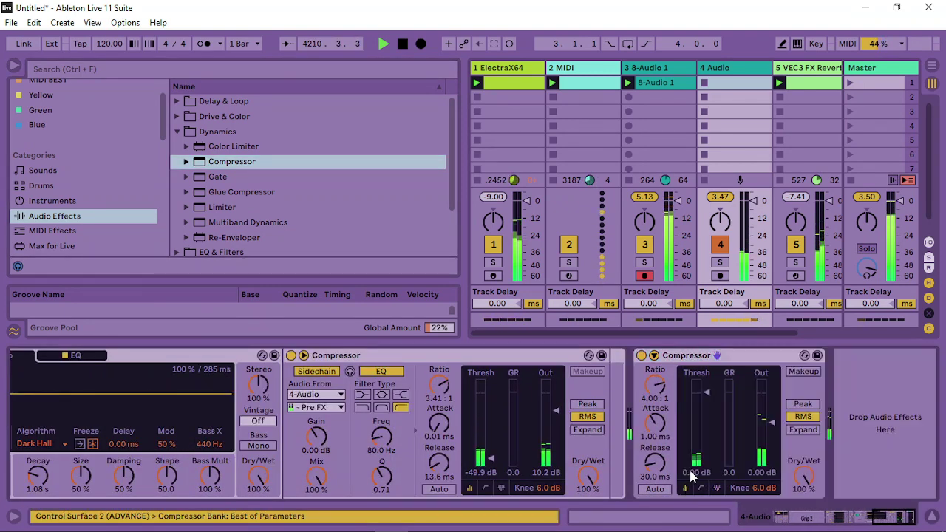
pyautogui.moveTo(706, 397); pyautogui.dragTo(706, 436)
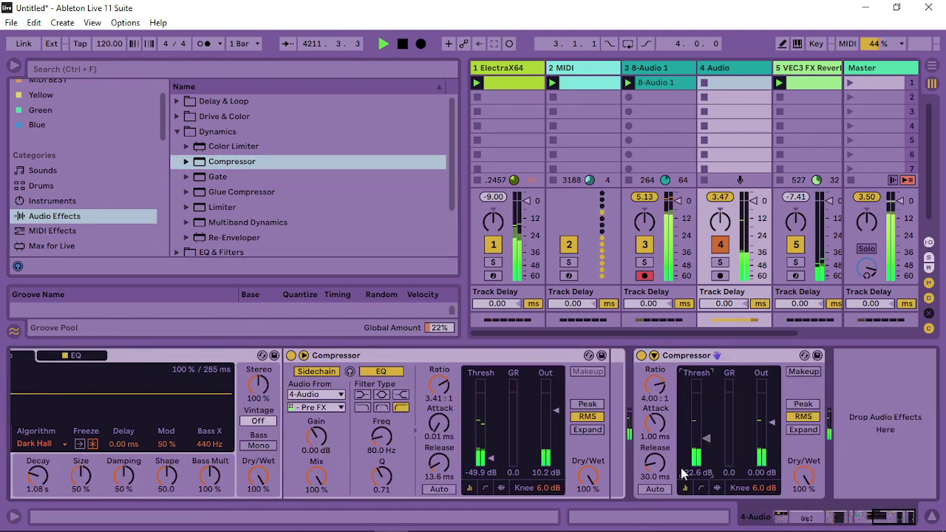
pyautogui.moveTo(658, 459); pyautogui.dragTo(658, 440)
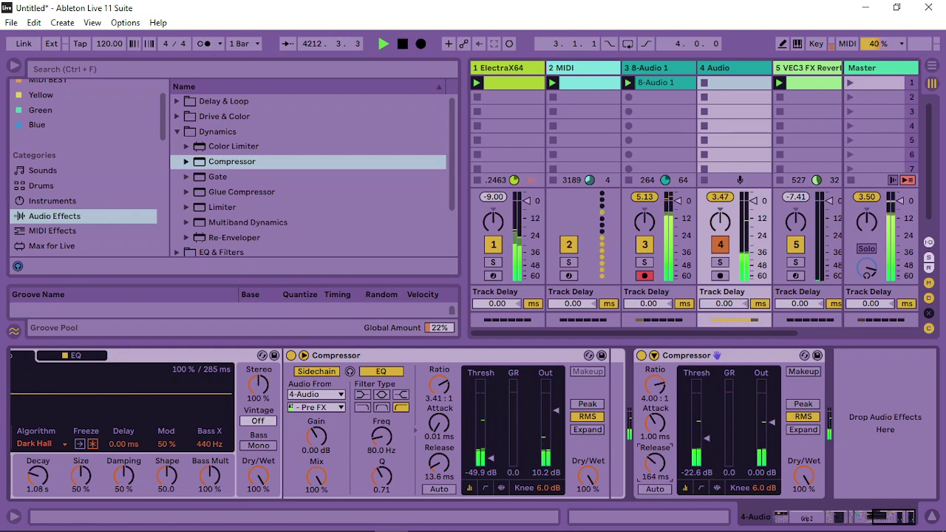
pyautogui.click(708, 445)
pyautogui.moveTo(707, 438); pyautogui.dragTo(708, 443)
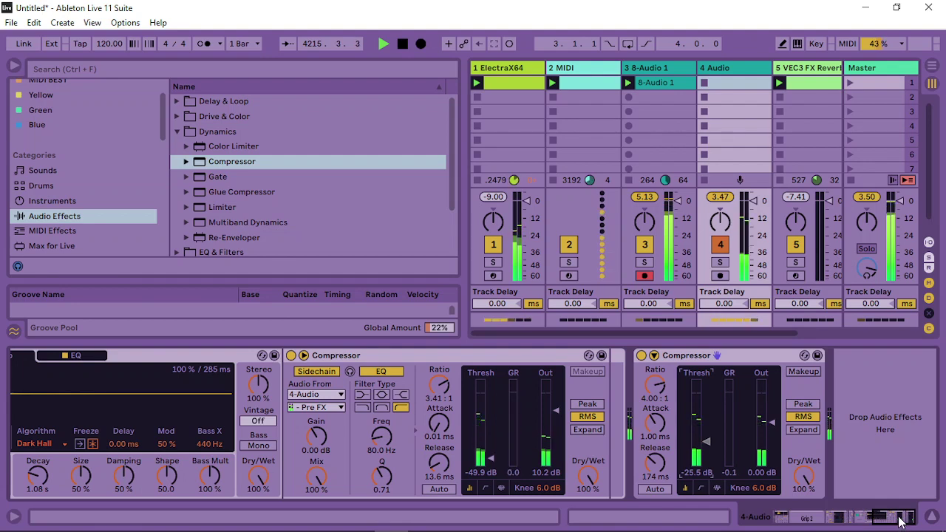
# Set Grip 2's blur to 0, saturation to 100, blur balance to 0.05, split frequency to 89.5 Hz, filter frequency to 785 Hz and resonance to 0.
pyautogui.moveTo(901, 522); pyautogui.dragTo(817, 523)
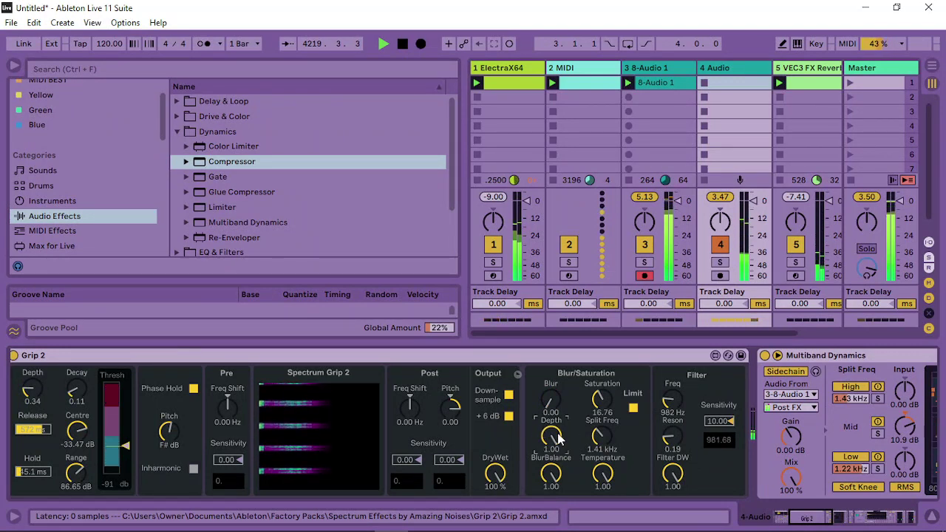
pyautogui.click(607, 444)
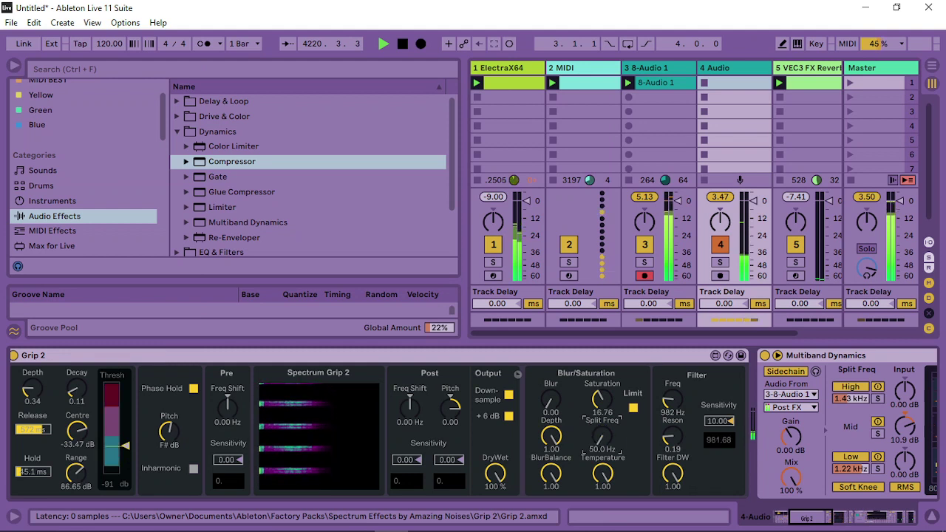
pyautogui.moveTo(605, 409); pyautogui.dragTo(605, 369)
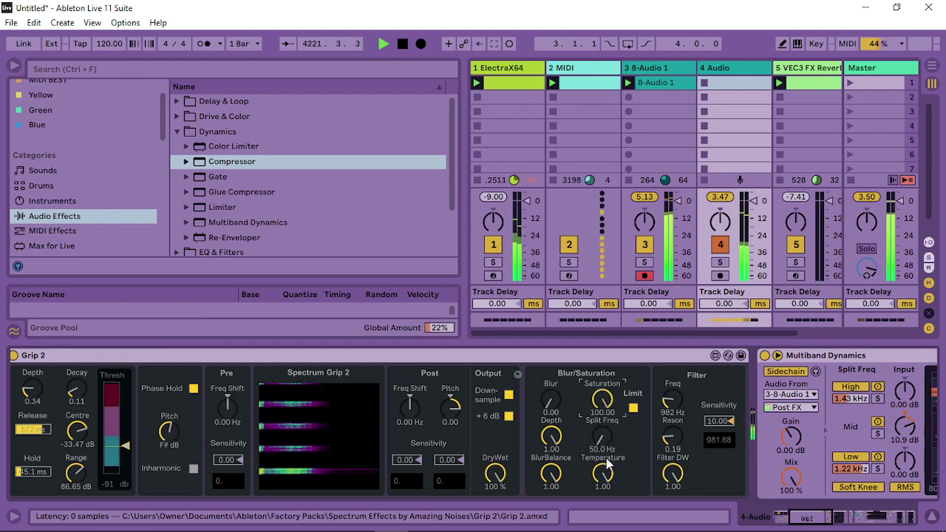
pyautogui.moveTo(544, 472); pyautogui.dragTo(544, 521)
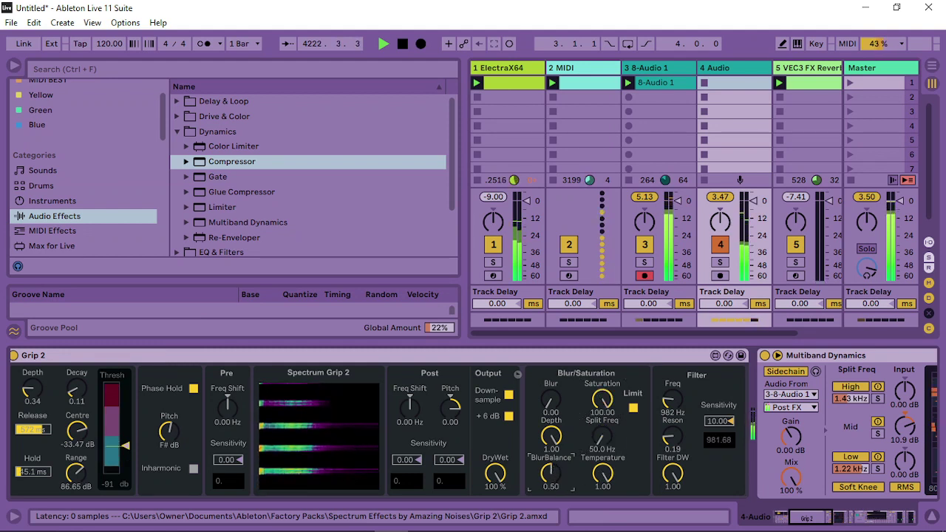
pyautogui.moveTo(548, 473); pyautogui.dragTo(548, 495)
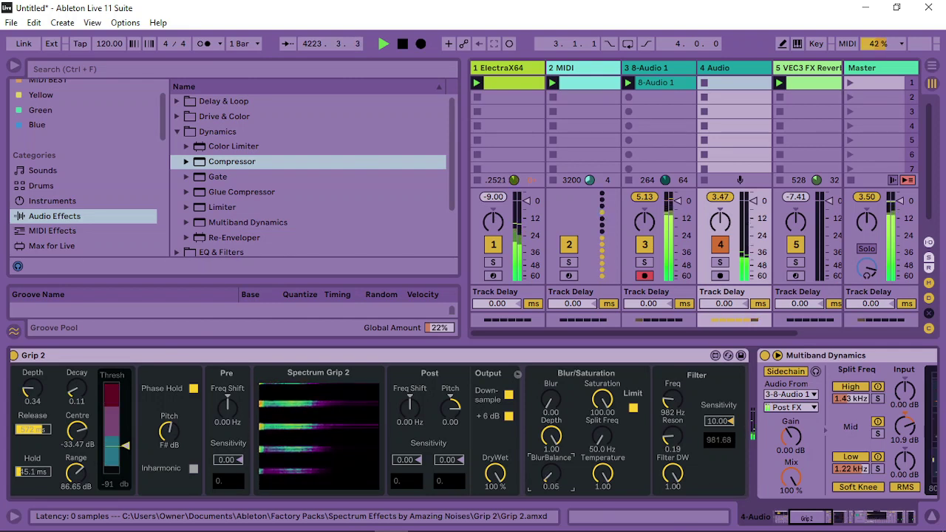
pyautogui.moveTo(606, 444); pyautogui.dragTo(606, 418)
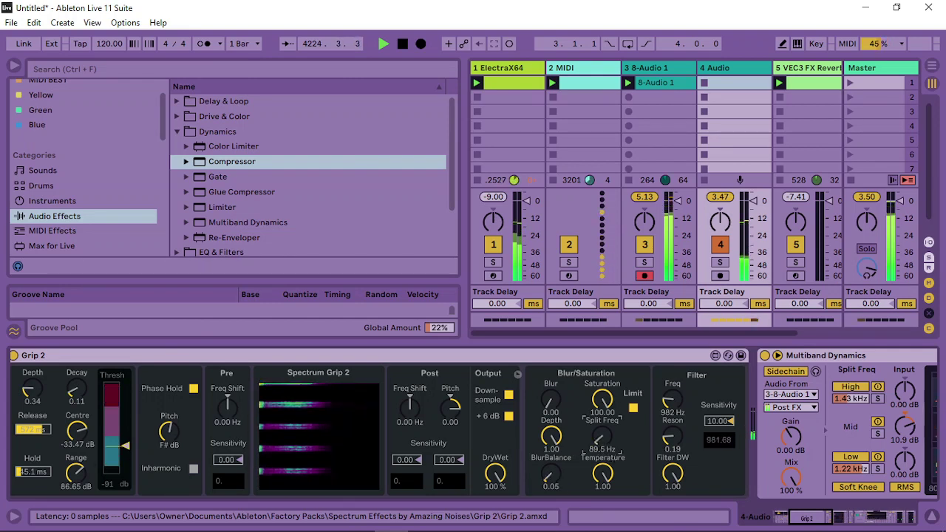
pyautogui.click(670, 399)
pyautogui.moveTo(670, 399); pyautogui.dragTo(671, 446)
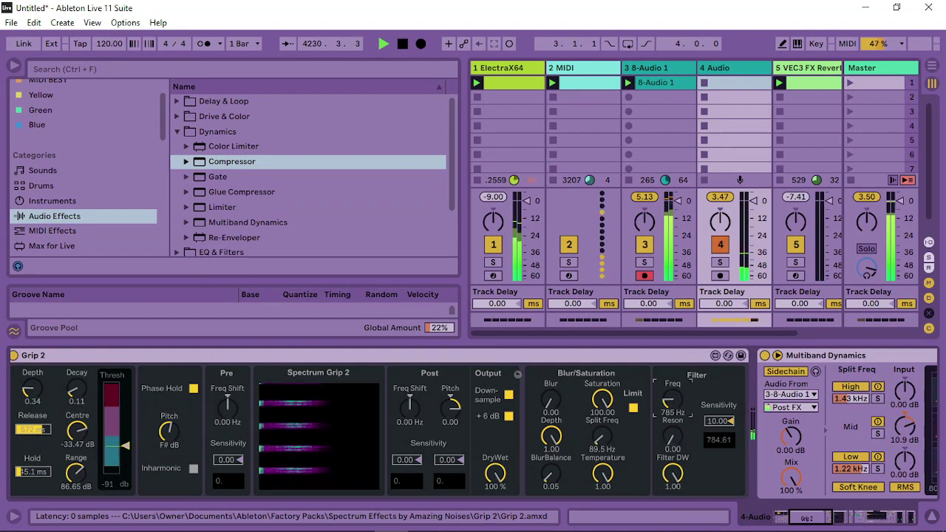
# Set Grip 2's resonance to 0.20, release to 1.00 s, depth to 0.79, blur balance to 0.24 and filter frequency to 1.53 kHz, with Downsample off.
pyautogui.click(671, 443)
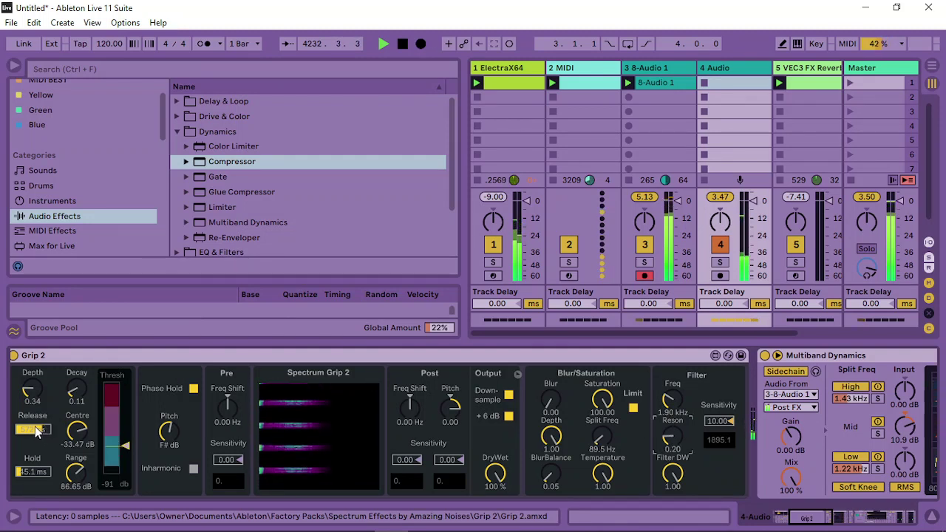
pyautogui.moveTo(34, 426); pyautogui.dragTo(35, 402)
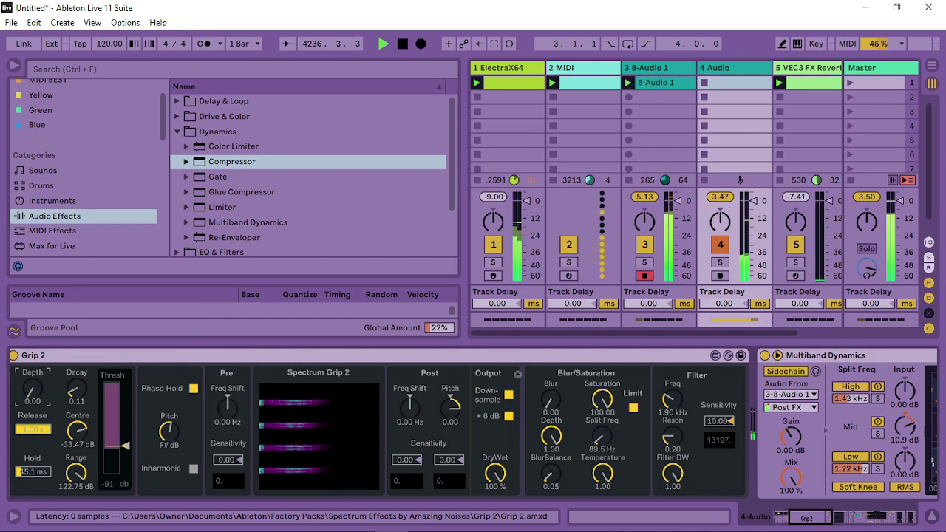
pyautogui.moveTo(31, 391); pyautogui.dragTo(31, 379)
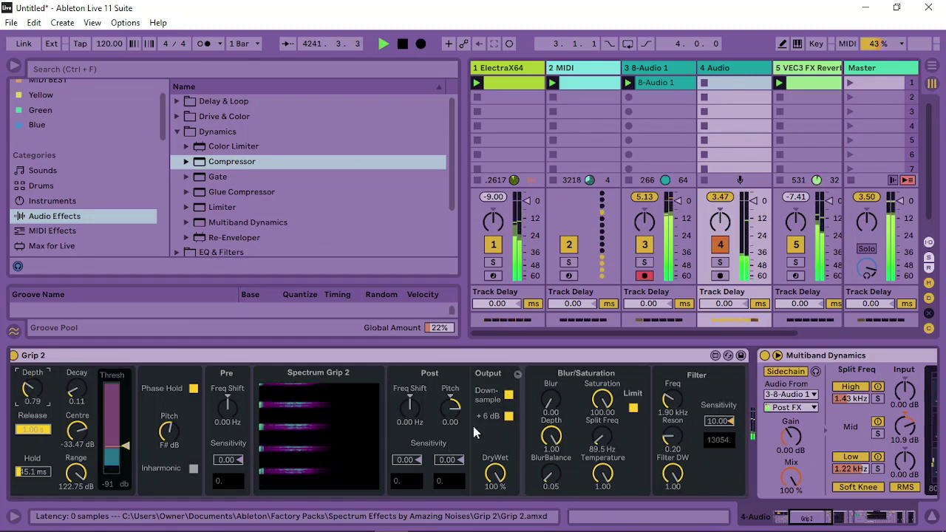
pyautogui.click(508, 416)
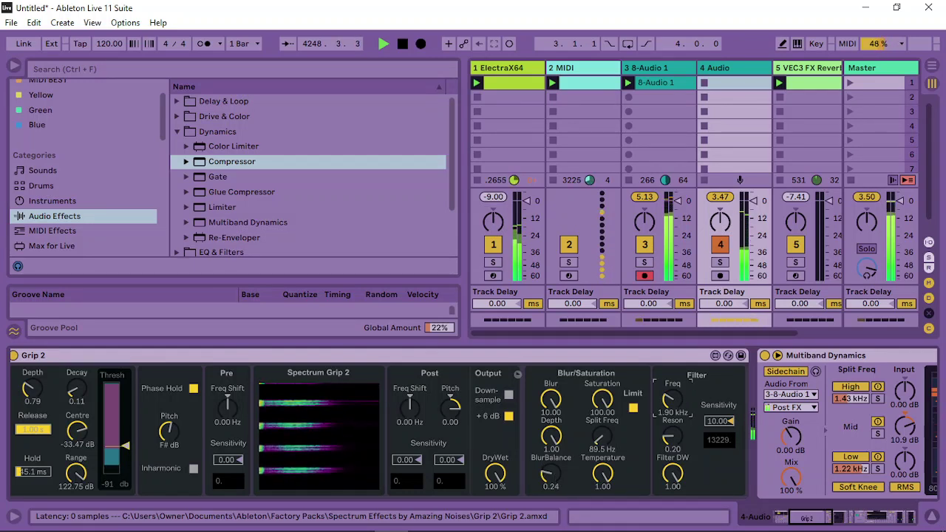
pyautogui.moveTo(678, 404); pyautogui.dragTo(680, 409)
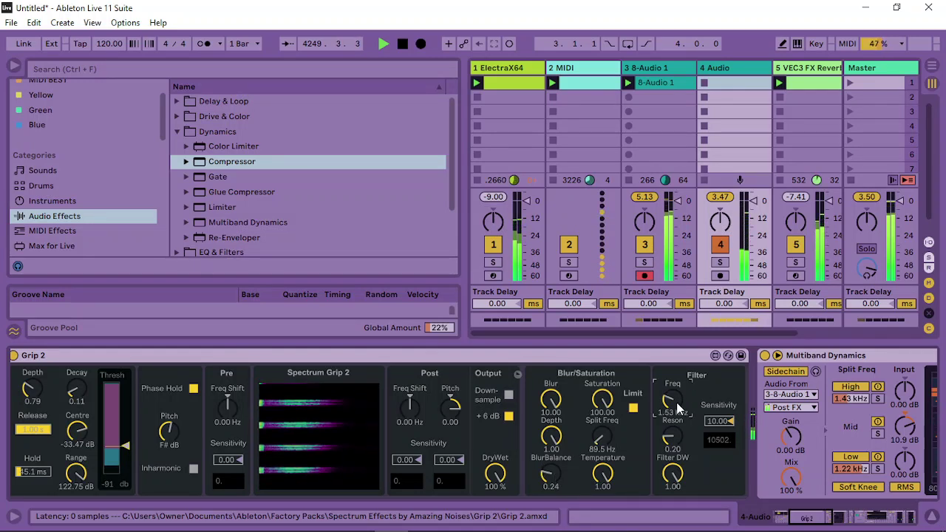
# Set the last Compressor's output to 1.65 dB and insert an EQ Eight between the Audio Effect Rack and that Compressor.
pyautogui.moveTo(813, 518); pyautogui.dragTo(930, 519)
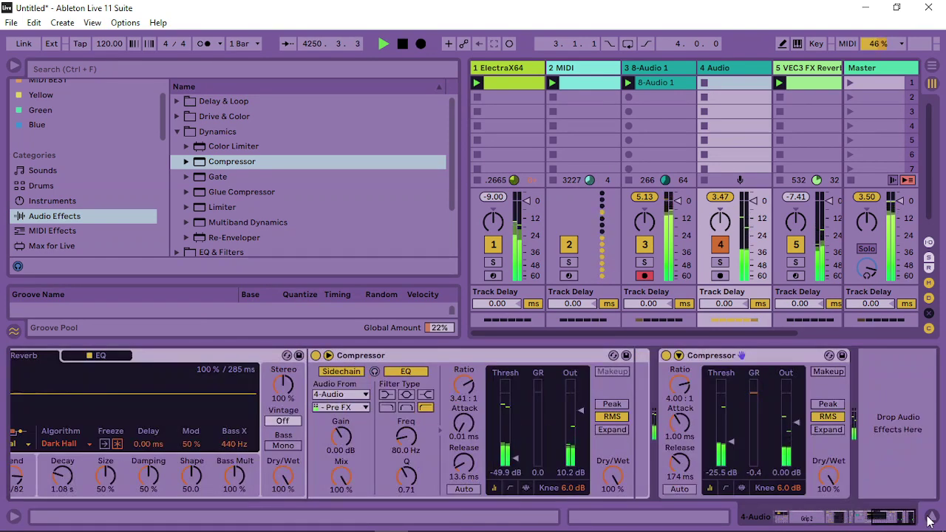
pyautogui.moveTo(794, 428); pyautogui.dragTo(794, 422)
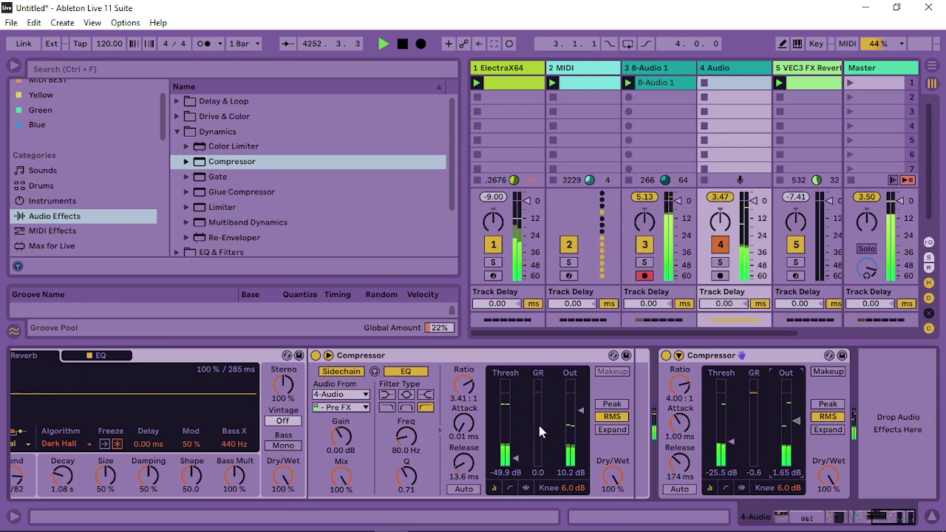
pyautogui.moveTo(848, 513); pyautogui.dragTo(842, 513)
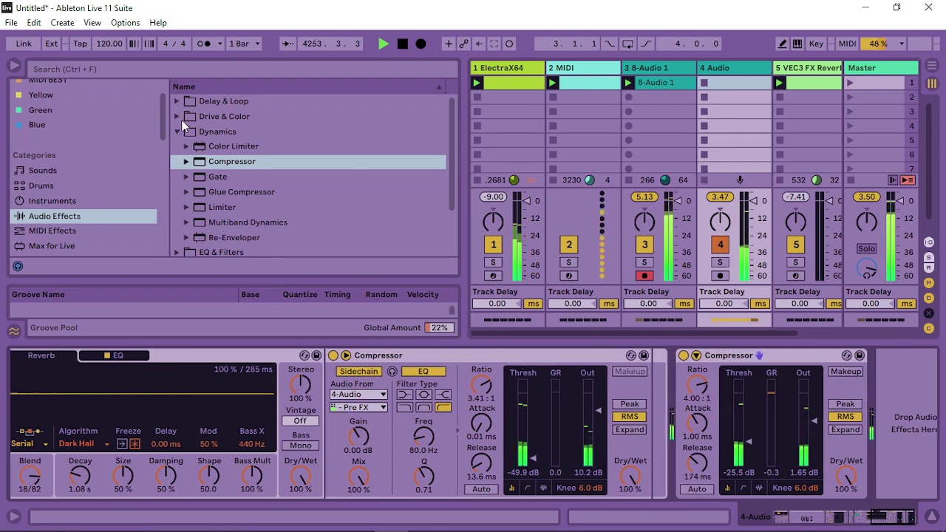
pyautogui.click(184, 131)
pyautogui.click(176, 131)
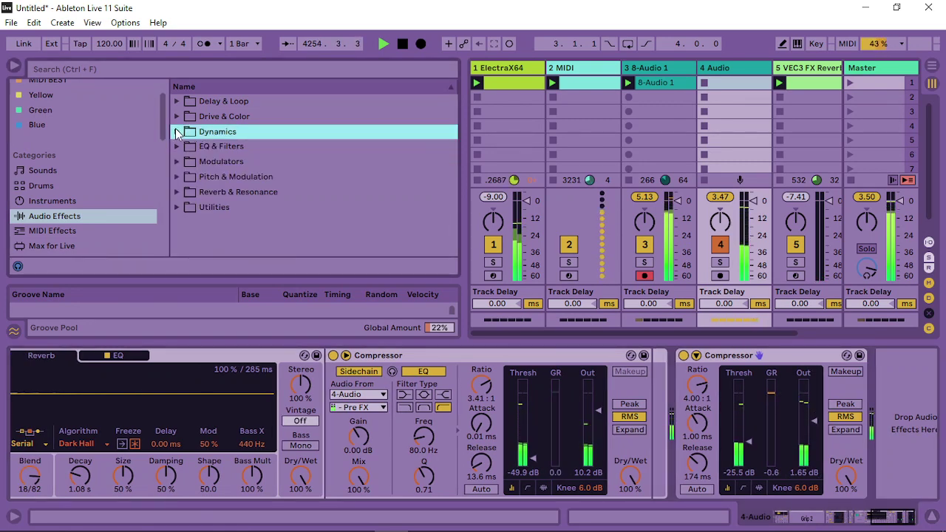
pyautogui.click(176, 145)
pyautogui.moveTo(225, 192)
pyautogui.mouseDown()
pyautogui.moveTo(237, 193)
pyautogui.moveTo(396, 424)
pyautogui.moveTo(681, 430)
pyautogui.mouseUp()
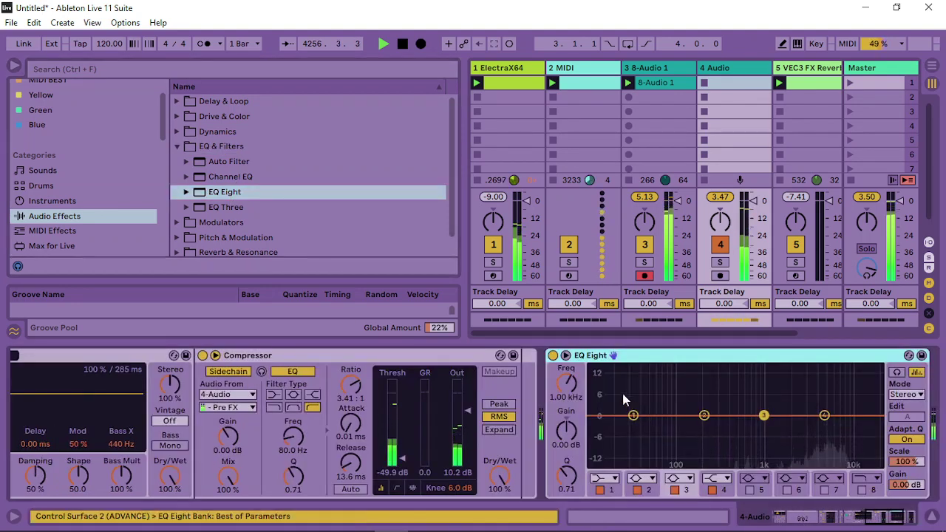
# Make EQ Eight's band 1 a low-cut filter at 637 Hz.
pyautogui.click(634, 416)
pyautogui.click(610, 479)
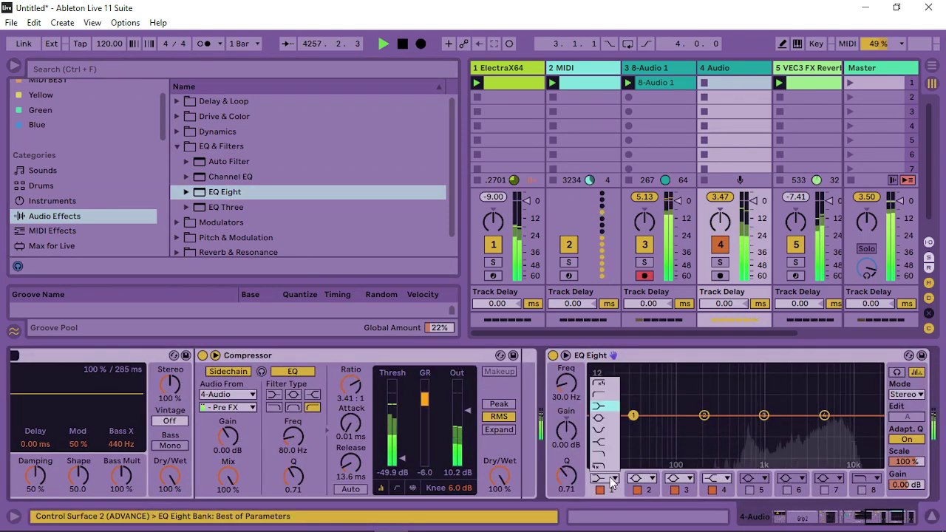
pyautogui.click(599, 384)
pyautogui.moveTo(566, 385); pyautogui.dragTo(566, 348)
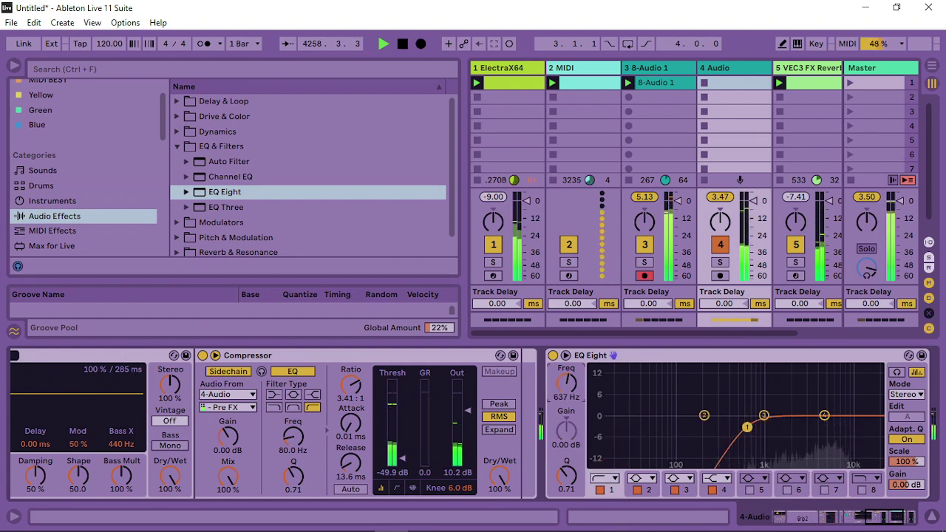
# Make EQ Eight's band 4 a high-cut filter at 6.67 kHz with a Q of 1.06, and move band 3 close to it.
pyautogui.moveTo(825, 416); pyautogui.dragTo(830, 423)
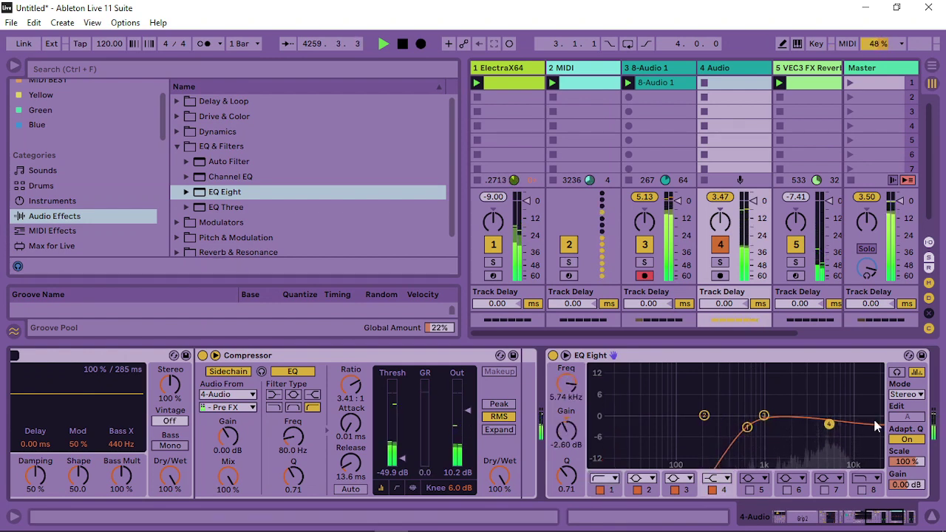
pyautogui.click(717, 478)
pyautogui.click(717, 473)
pyautogui.moveTo(830, 427); pyautogui.dragTo(829, 421)
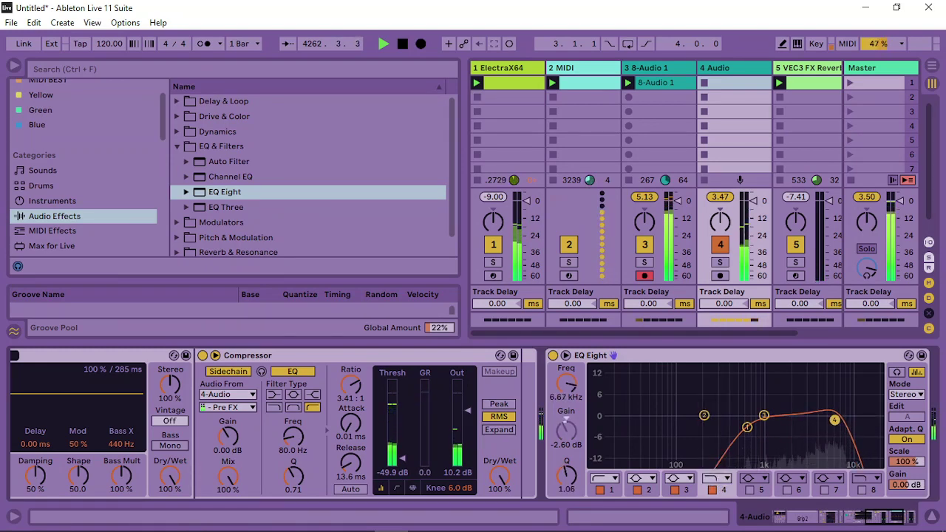
pyautogui.moveTo(764, 416); pyautogui.dragTo(826, 419)
# Set Grip 2's decay to 0.21, depth to 1.73, threshold to -39 dB and range to 86.65 dB, and adjust its hold time.
pyautogui.click(895, 517)
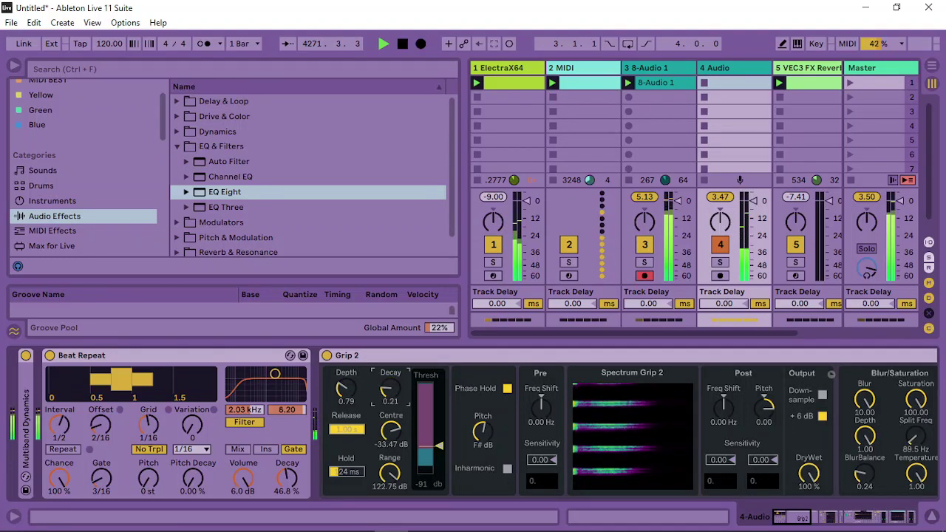
pyautogui.moveTo(344, 389)
pyautogui.mouseDown()
pyautogui.moveTo(344, 362)
pyautogui.moveTo(344, 372)
pyautogui.mouseUp()
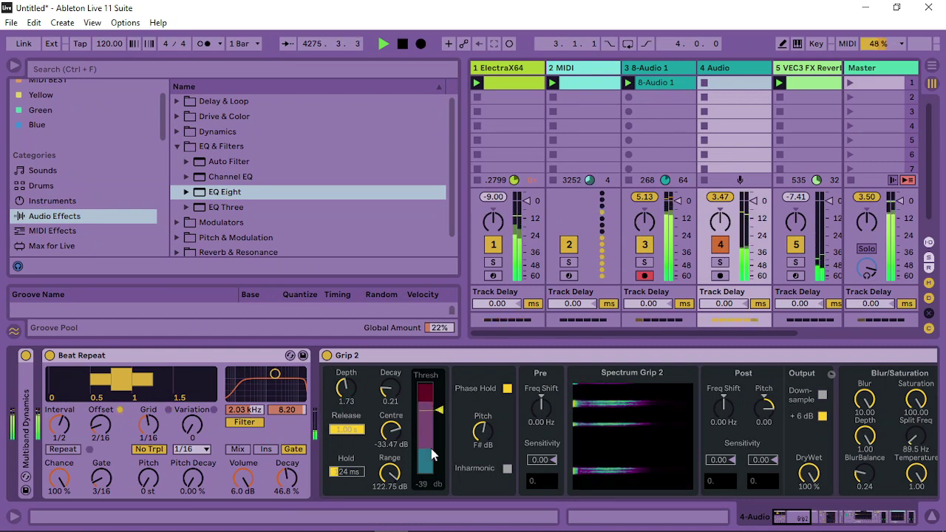
pyautogui.moveTo(391, 473)
pyautogui.mouseDown()
pyautogui.moveTo(391, 503)
pyautogui.moveTo(391, 488)
pyautogui.mouseUp()
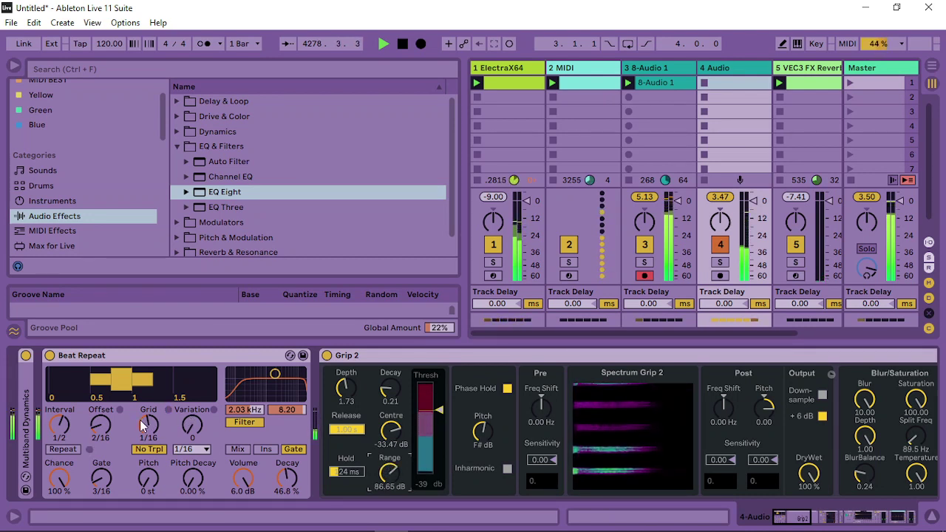
# Try a 1/4 interval and an offset of 0 on Beat Repeat, returning to 1/2 and 2/16.
pyautogui.moveTo(53, 434); pyautogui.dragTo(54, 440)
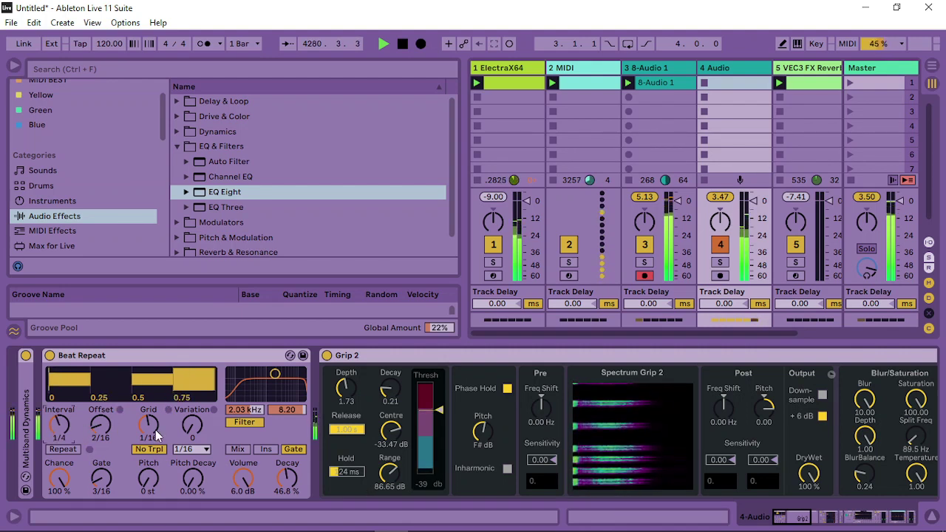
pyautogui.moveTo(103, 431); pyautogui.dragTo(103, 440)
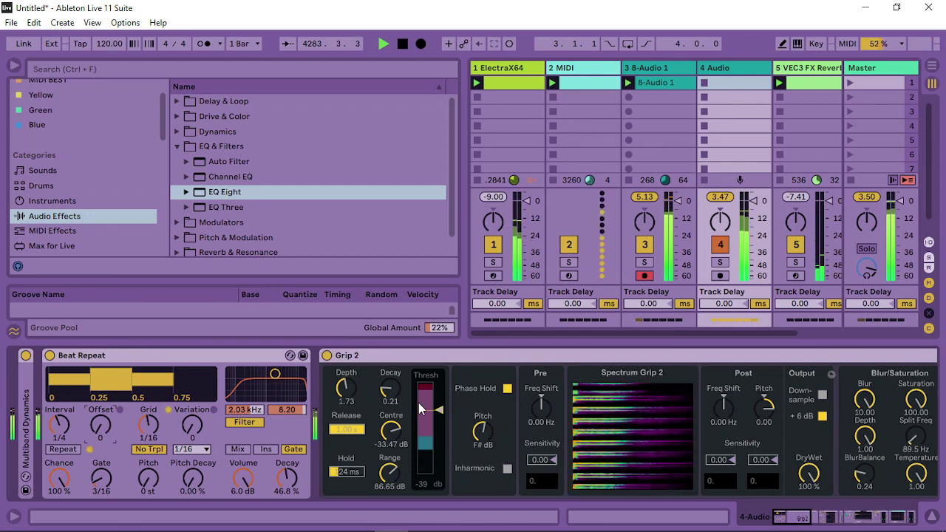
pyautogui.moveTo(59, 422); pyautogui.dragTo(59, 416)
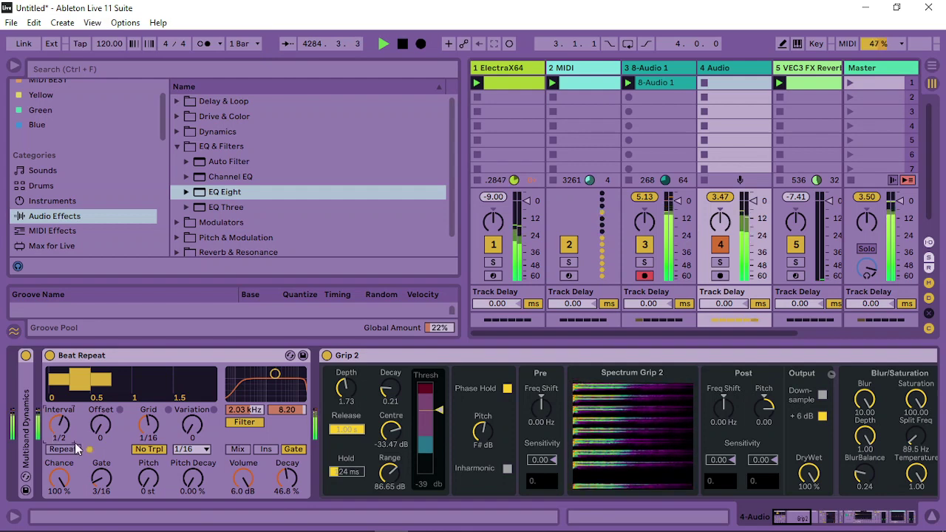
pyautogui.moveTo(101, 427); pyautogui.dragTo(101, 423)
# Set Beat Repeat's gate to 8/16.
pyautogui.moveTo(102, 479); pyautogui.dragTo(101, 428)
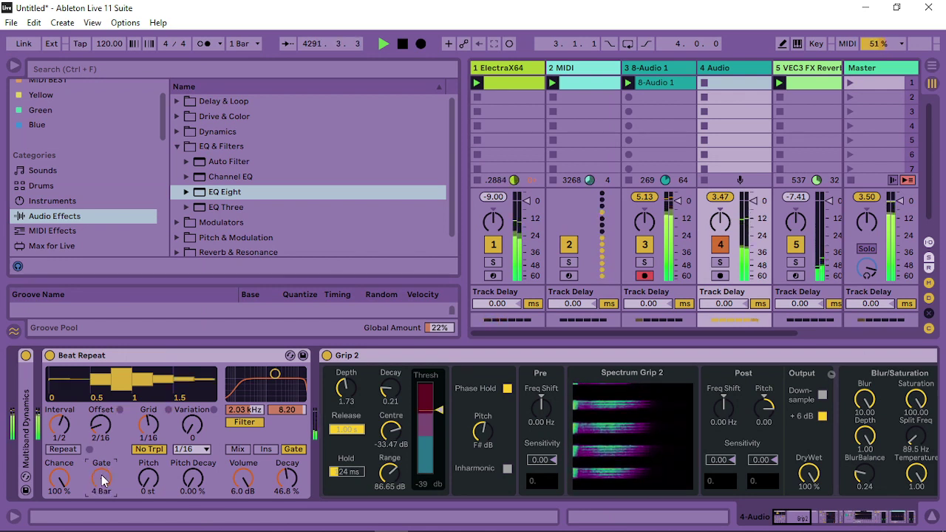
pyautogui.moveTo(102, 480); pyautogui.dragTo(102, 510)
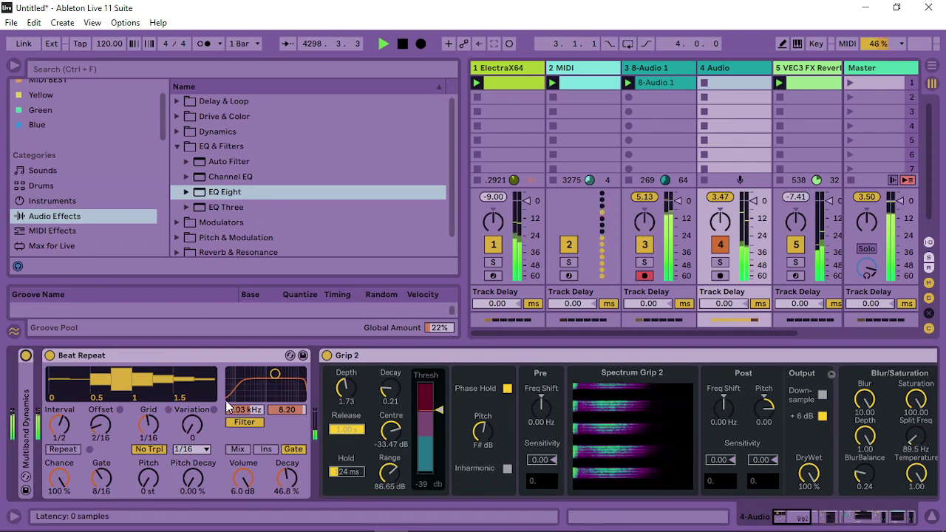
# Set the Multiband Dynamics high band's attack to 0.10 ms, release to 1.53 s and output to 9.10 dB.
pyautogui.moveTo(805, 520); pyautogui.dragTo(842, 521)
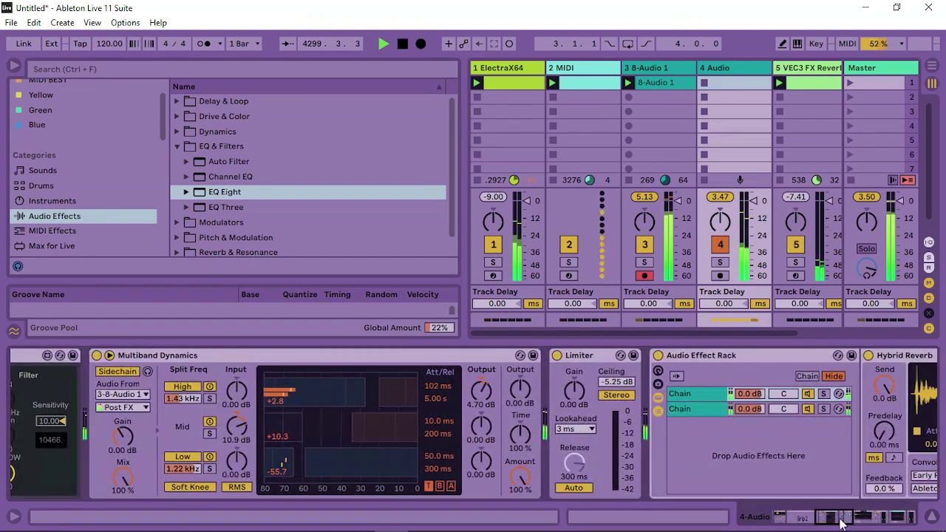
pyautogui.moveTo(437, 398)
pyautogui.mouseDown()
pyautogui.moveTo(436, 443)
pyautogui.moveTo(435, 387)
pyautogui.moveTo(434, 414)
pyautogui.mouseUp()
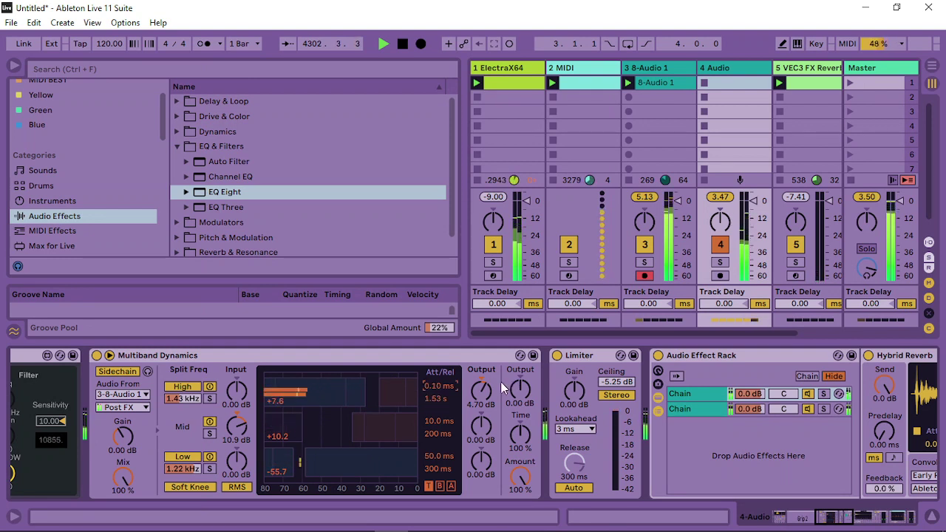
pyautogui.moveTo(481, 390); pyautogui.dragTo(481, 359)
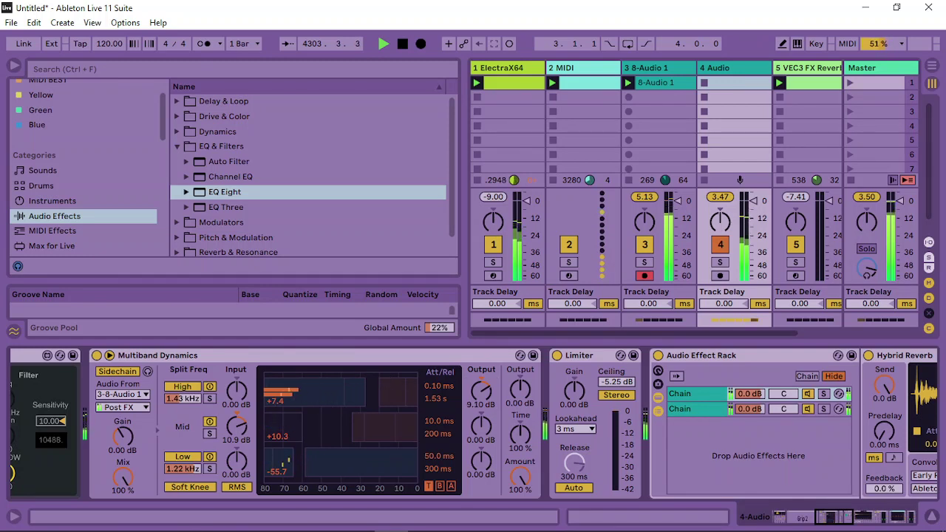
# Set the Multiband Dynamics high split frequency to 664 Hz and time to 10%, and lower both high-band thresholds.
pyautogui.moveTo(183, 398)
pyautogui.mouseDown()
pyautogui.moveTo(182, 366)
pyautogui.moveTo(182, 392)
pyautogui.mouseUp()
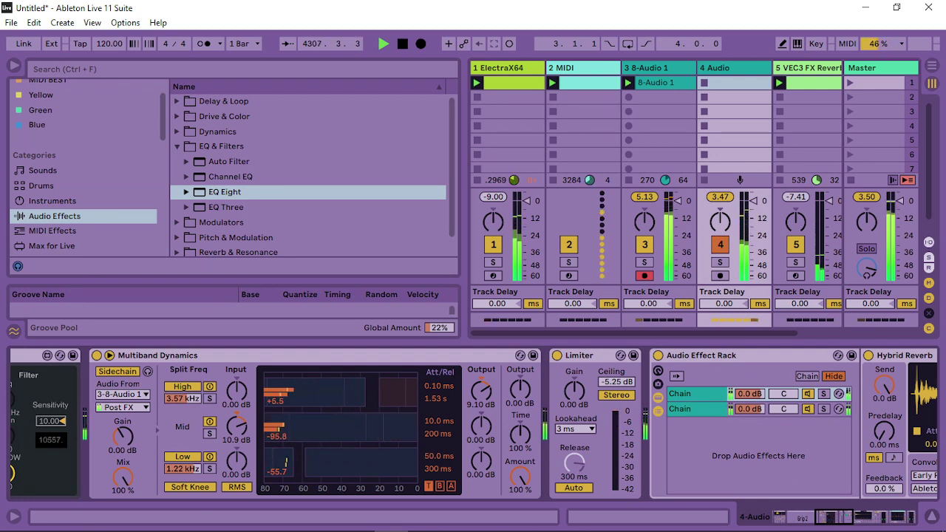
pyautogui.moveTo(184, 398); pyautogui.dragTo(185, 425)
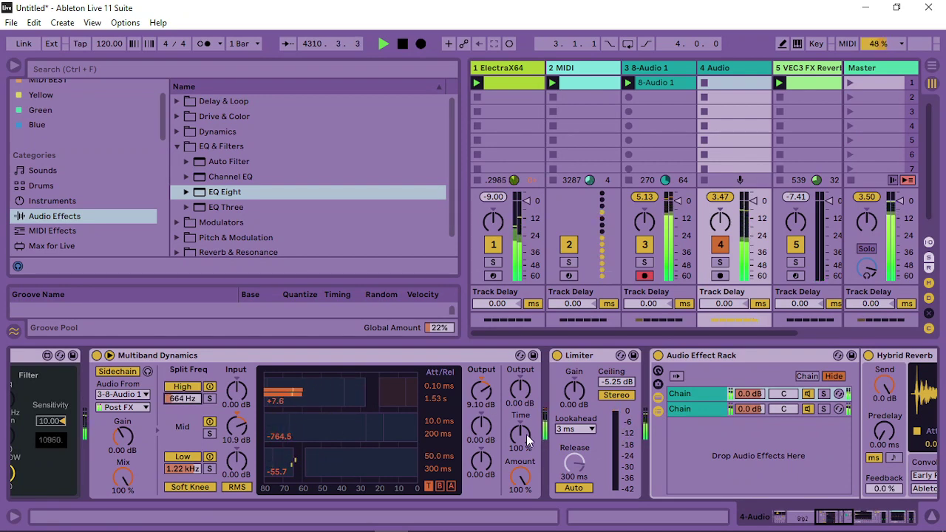
pyautogui.moveTo(528, 439); pyautogui.dragTo(527, 414)
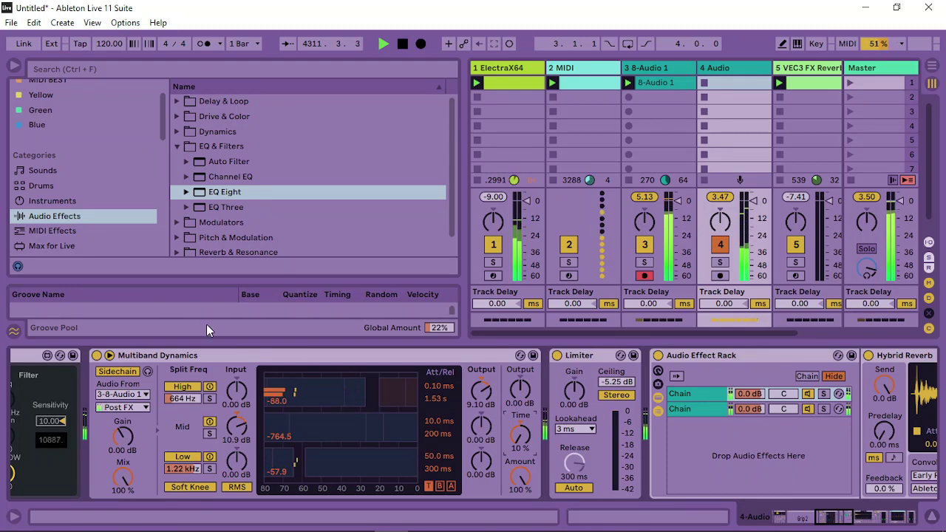
pyautogui.moveTo(366, 393); pyautogui.dragTo(356, 394)
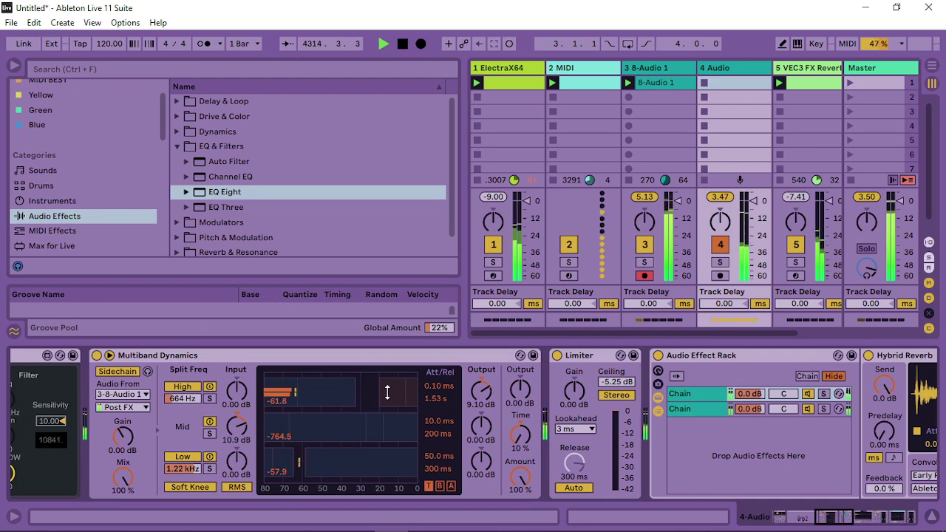
pyautogui.moveTo(381, 392); pyautogui.dragTo(364, 392)
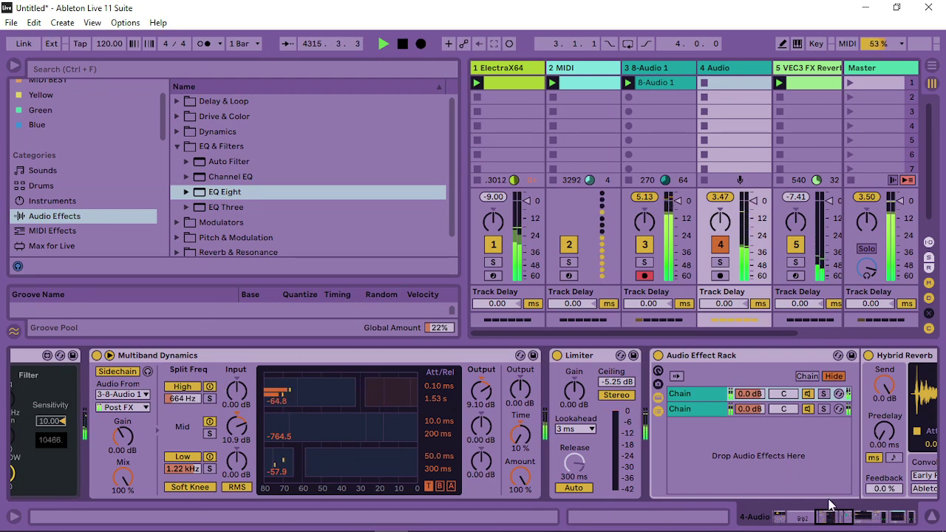
# Set Hybrid Reverb's decay to 723 ms, size to 45%, damping to 100% and vintage to Old, and switch off bass mono.
pyautogui.click(848, 520)
pyautogui.scroll(-3, 730, 465)
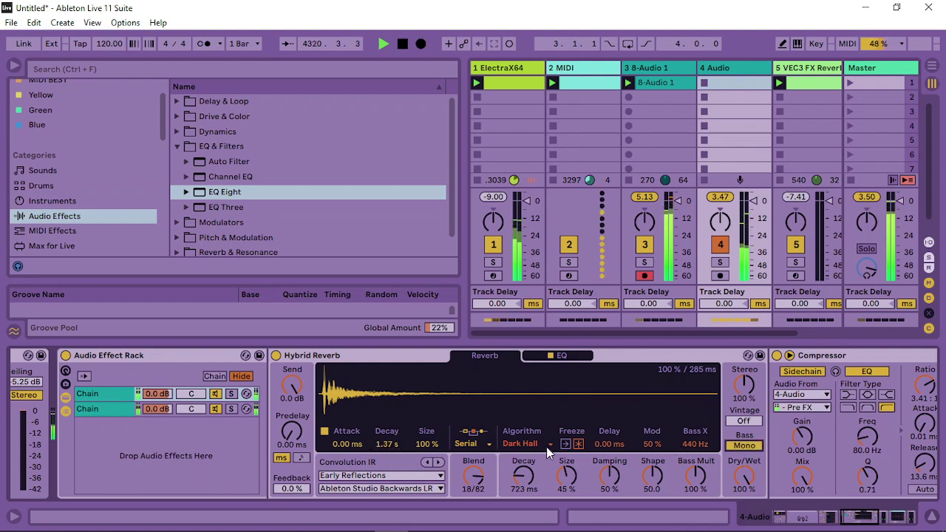
pyautogui.click(745, 445)
pyautogui.moveTo(743, 421); pyautogui.dragTo(744, 410)
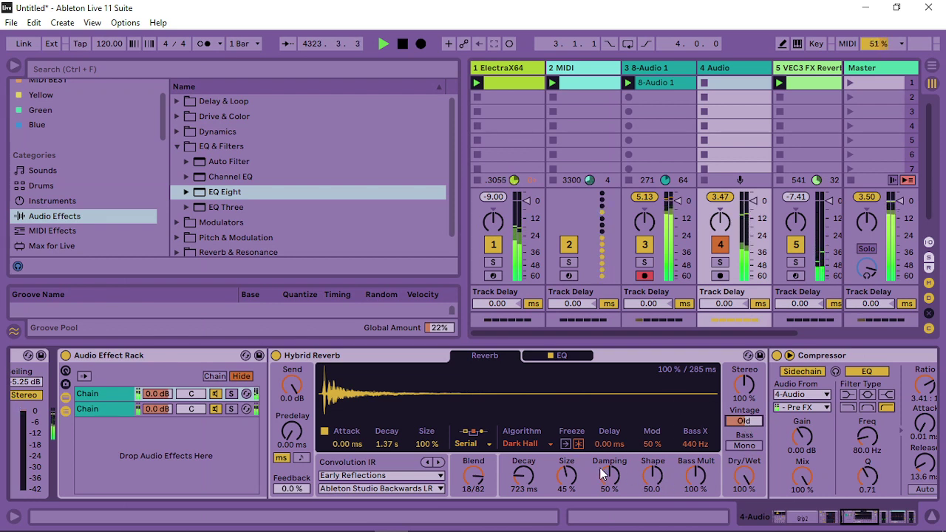
pyautogui.moveTo(601, 471); pyautogui.dragTo(601, 436)
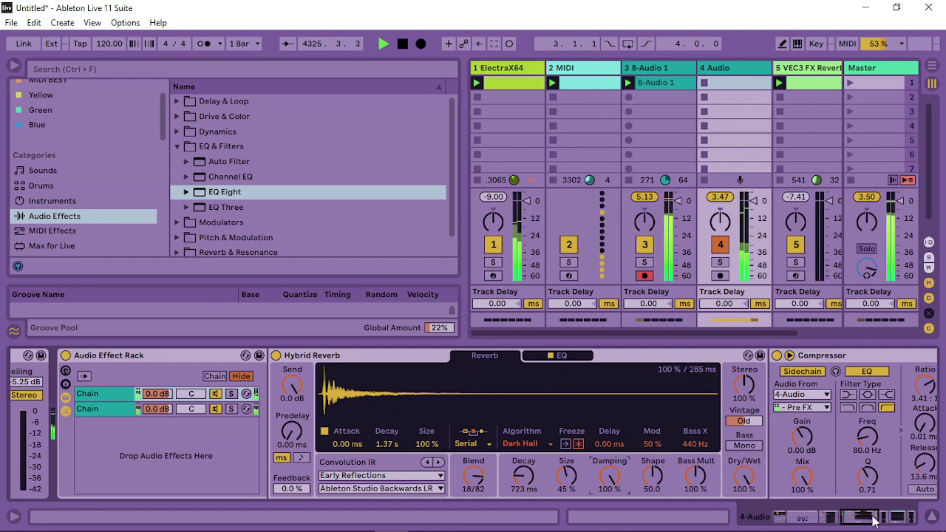
# Duplicate the 3 8-Audio 1 track.
pyautogui.moveTo(873, 521); pyautogui.dragTo(823, 513)
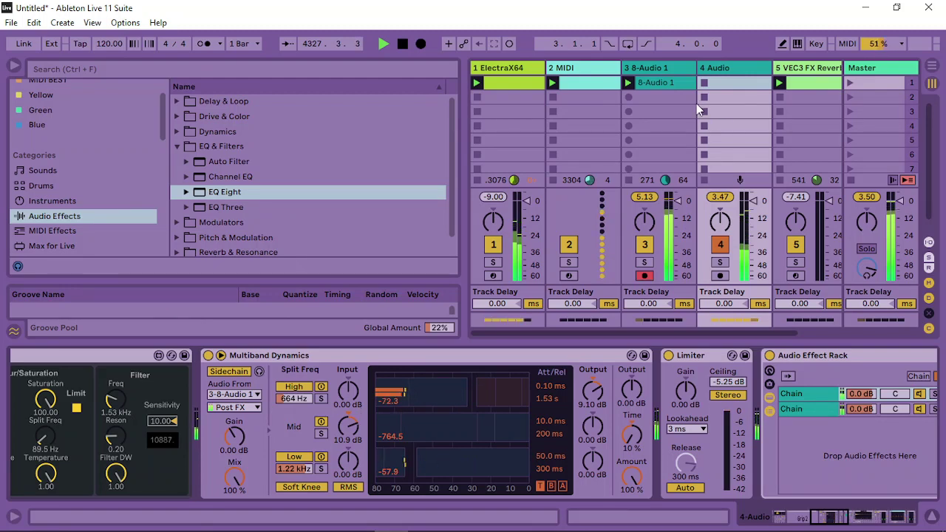
pyautogui.rightClick(669, 68)
pyautogui.click(717, 101)
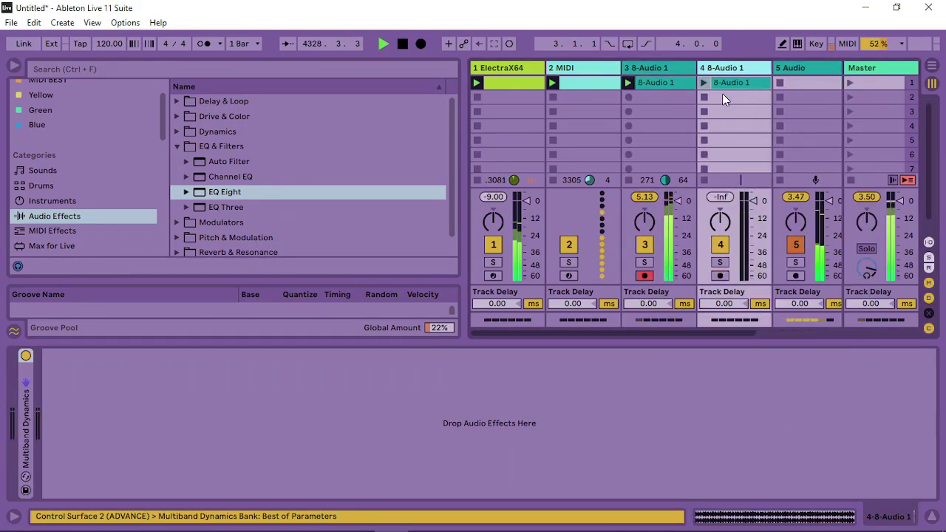
# Route the 4 8-Audio 1 track's output to Sends Only and launch its clip.
pyautogui.click(930, 515)
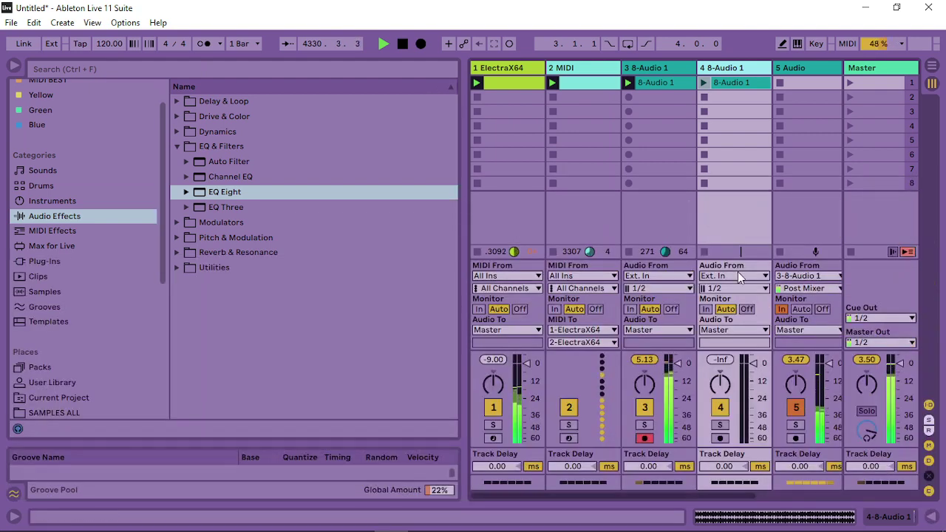
pyautogui.click(733, 330)
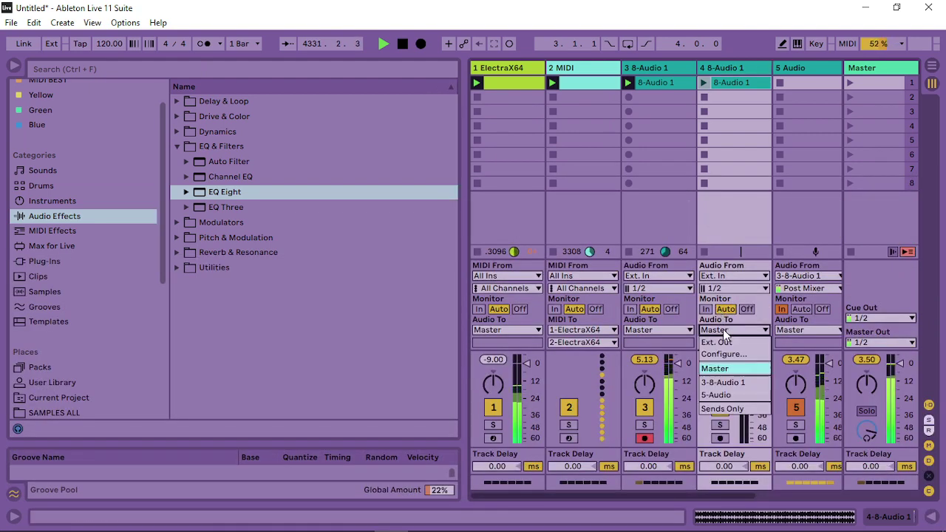
pyautogui.click(736, 409)
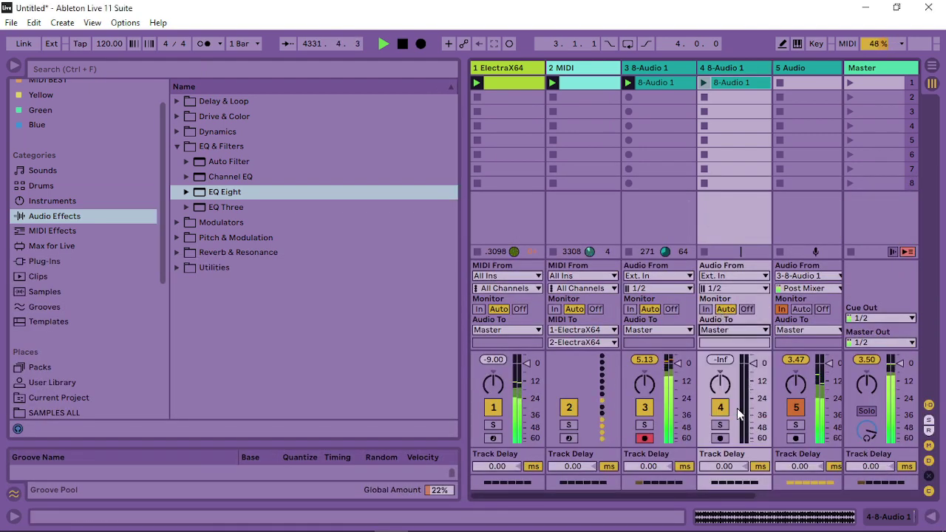
pyautogui.click(703, 82)
pyautogui.hotkey('ctrl', 'alt', 'l')
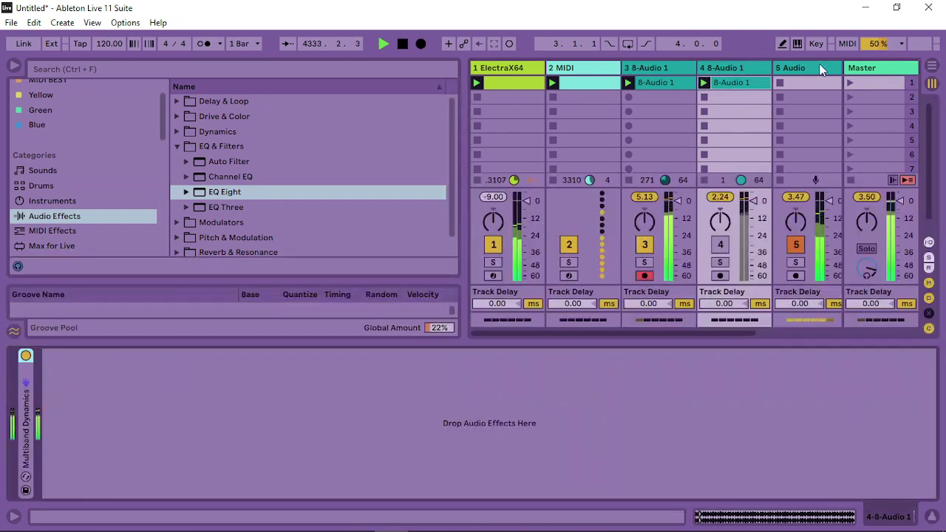
# On the 5 Audio track, set the sidechain source of the reverb rack's Compressor and of Multiband Dynamics to 4-8-Audio 1.
pyautogui.click(782, 65)
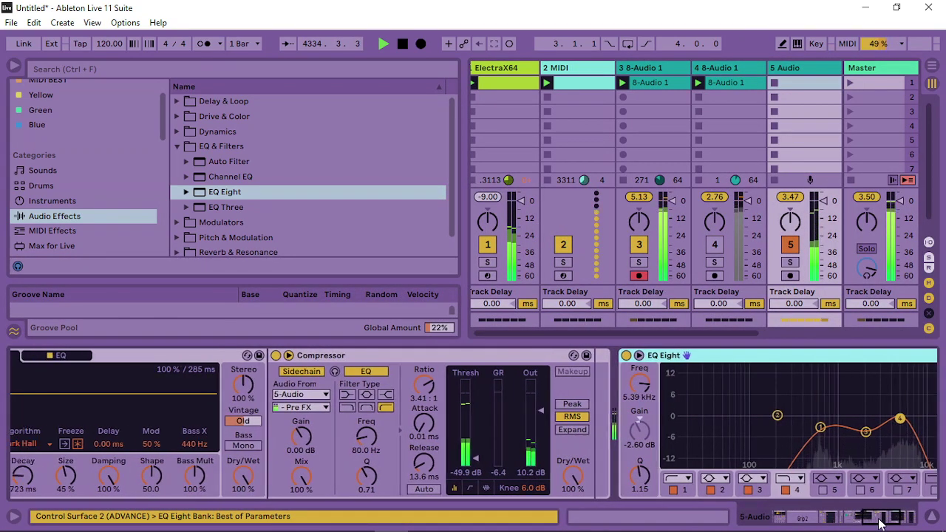
pyautogui.click(881, 524)
pyautogui.click(487, 393)
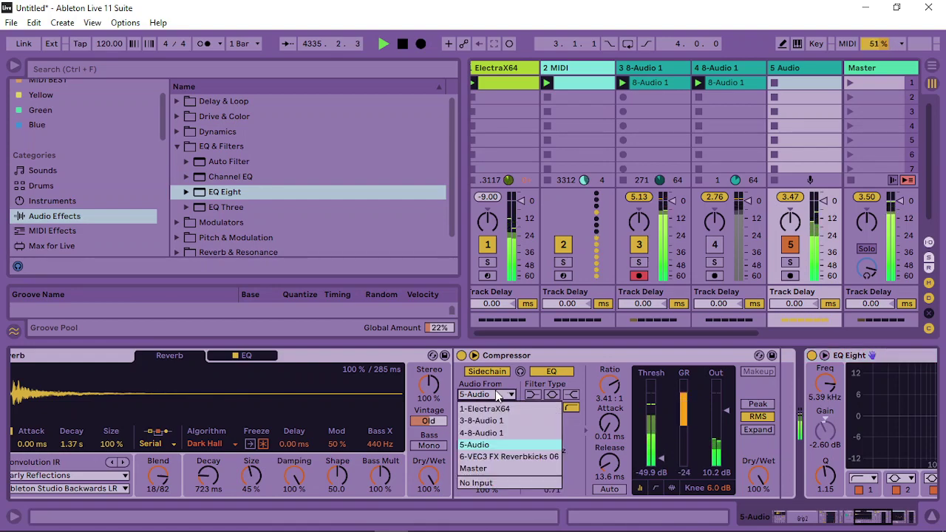
pyautogui.click(492, 433)
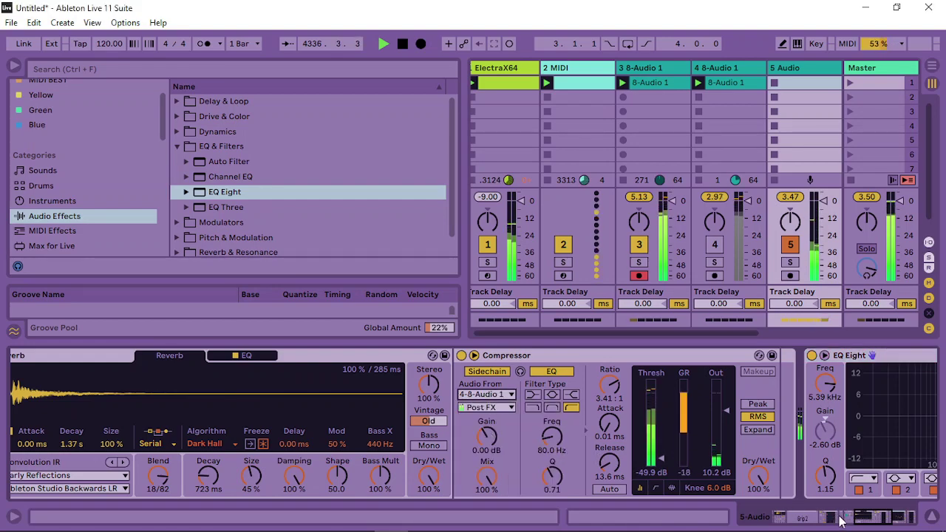
pyautogui.moveTo(839, 521); pyautogui.dragTo(826, 526)
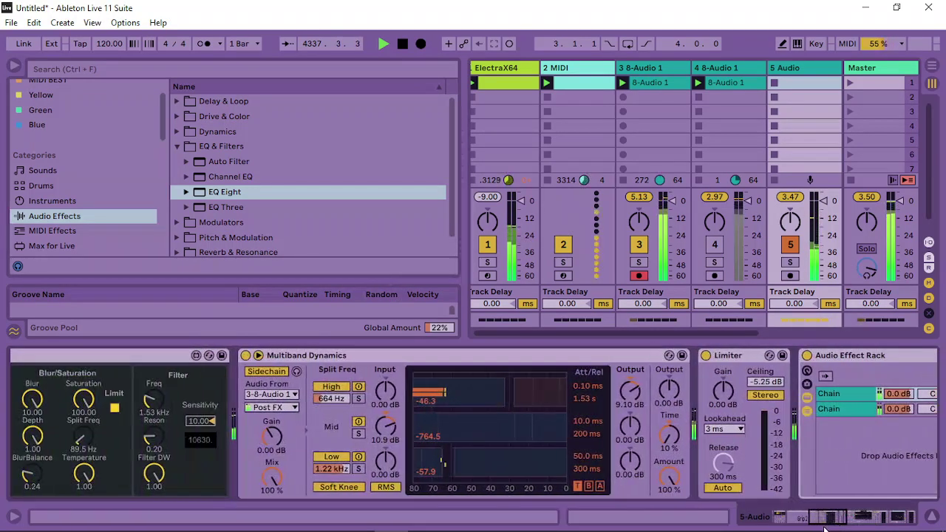
pyautogui.click(266, 394)
pyautogui.click(315, 434)
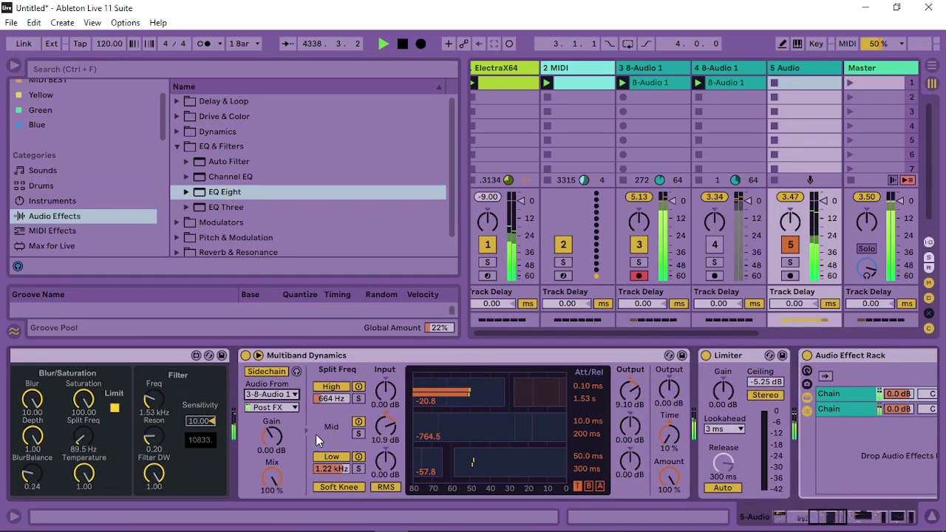
# Set the Multiband Dynamics high split frequency to 1.47 kHz, time to 12% and high-band release to 658 ms.
pyautogui.moveTo(332, 398); pyautogui.dragTo(331, 371)
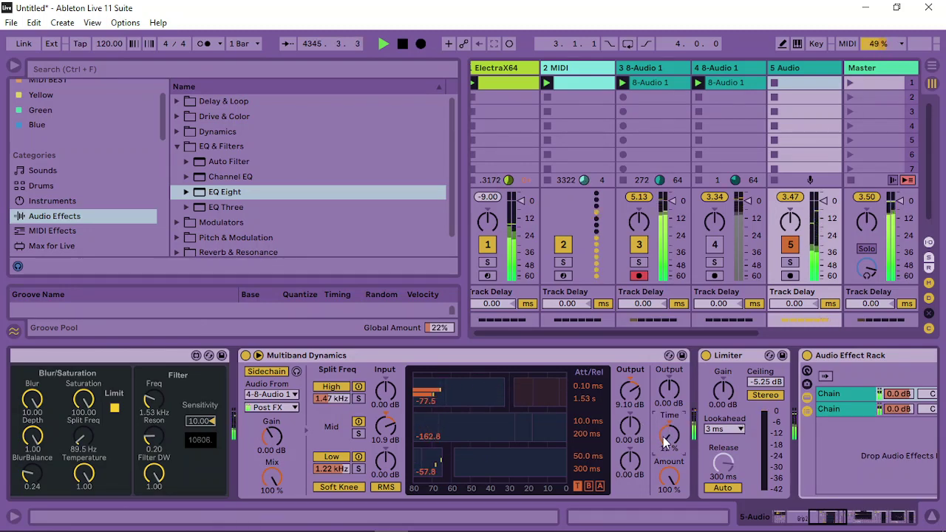
pyautogui.moveTo(588, 399); pyautogui.dragTo(588, 419)
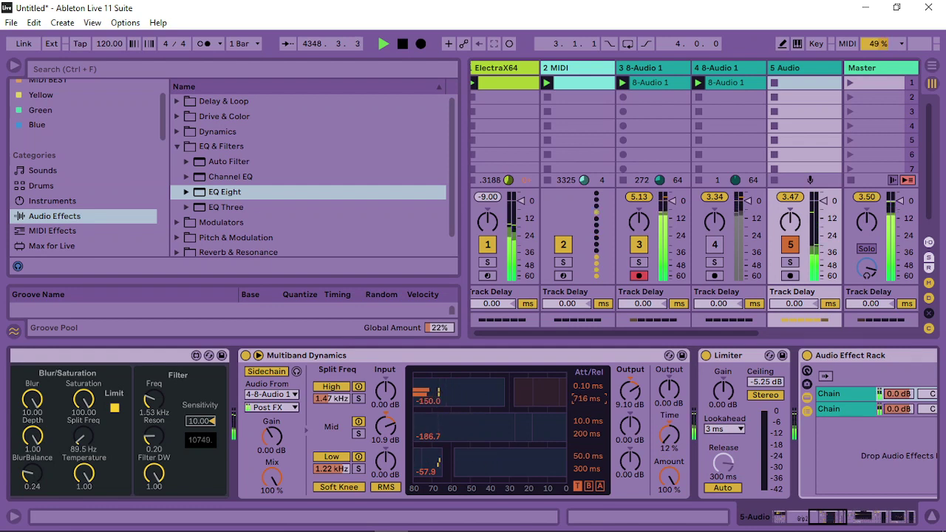
pyautogui.moveTo(585, 407); pyautogui.dragTo(585, 403)
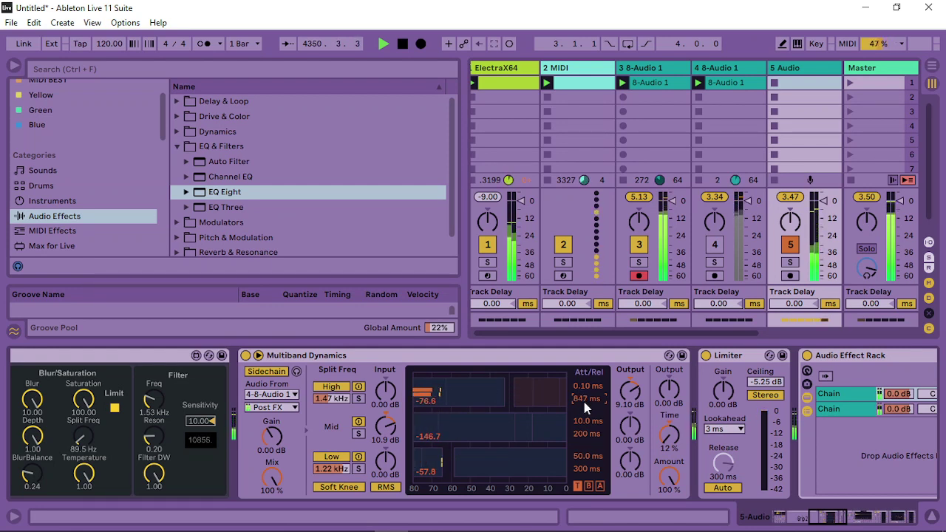
pyautogui.moveTo(583, 398); pyautogui.dragTo(583, 404)
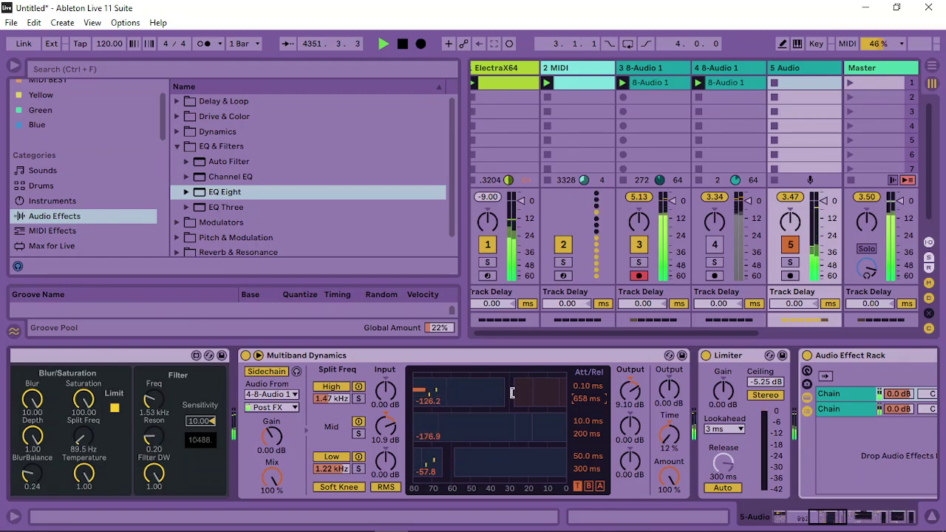
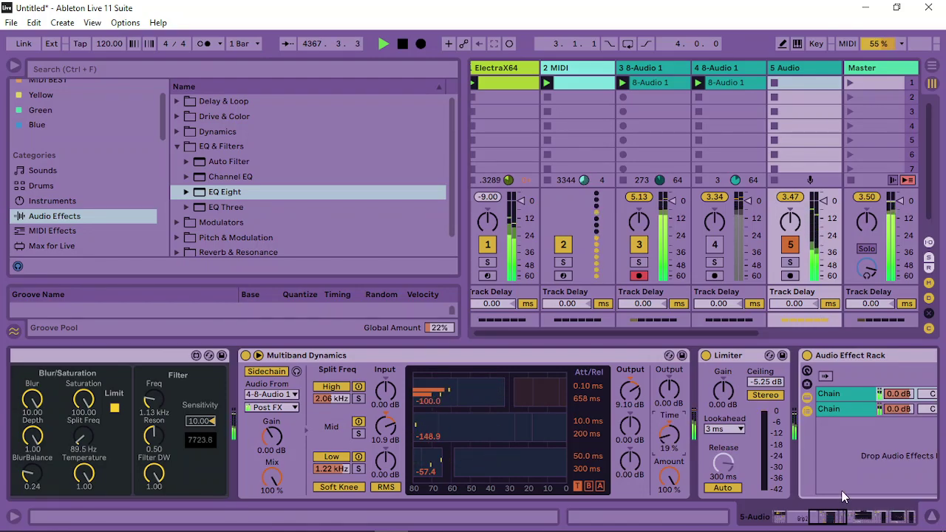
# Insert a new audio track directly after the 5 Audio track.
pyautogui.click(887, 515)
pyautogui.click(887, 515)
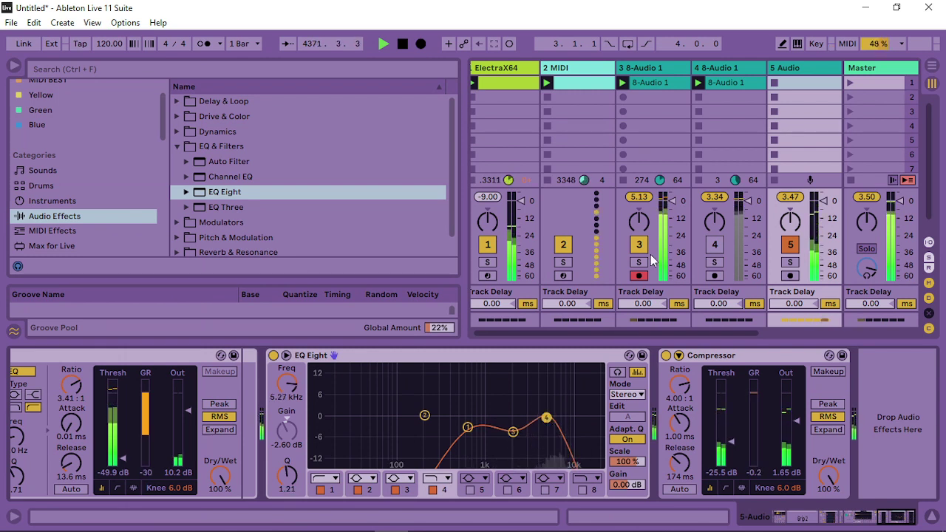
pyautogui.moveTo(637, 332); pyautogui.dragTo(854, 310)
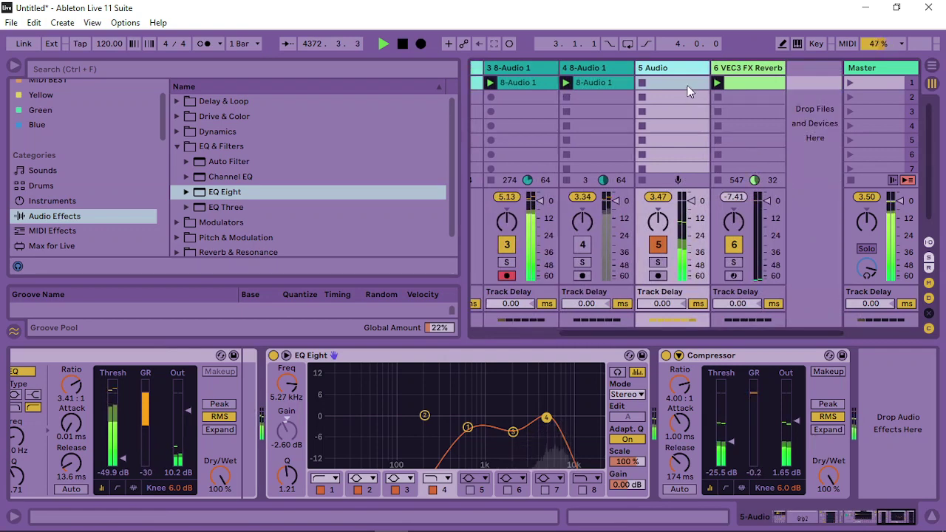
pyautogui.rightClick(671, 67)
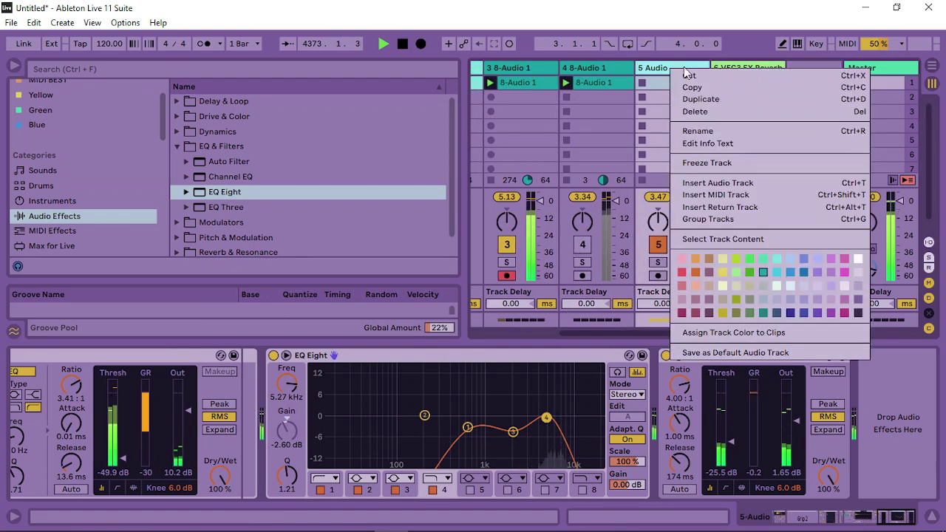
pyautogui.click(754, 183)
# Set the 6 Audio track to receive audio from 5-Audio, switch its monitoring to In and arm it for recording.
pyautogui.click(932, 517)
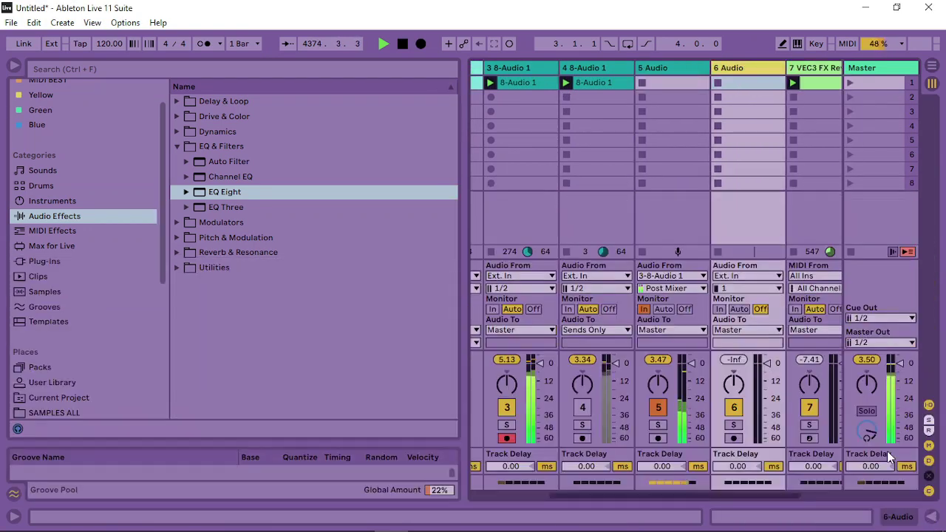
pyautogui.click(743, 276)
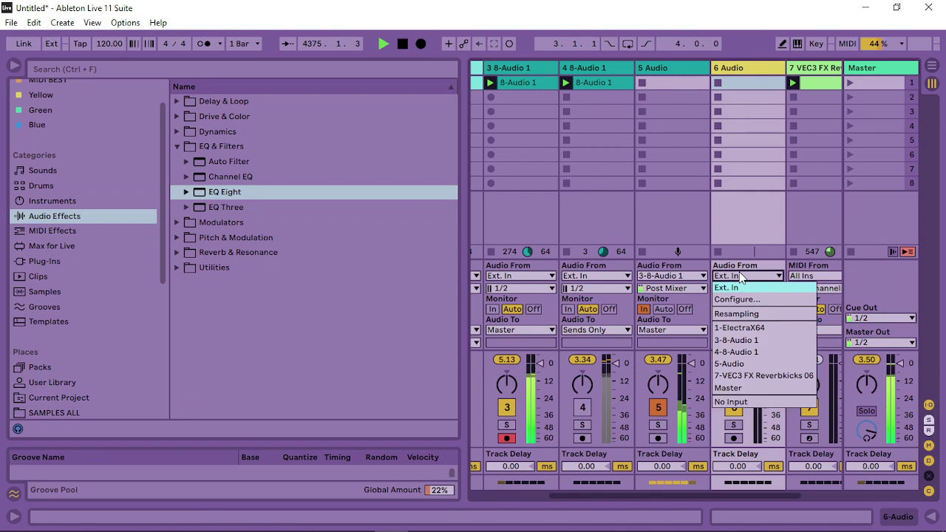
pyautogui.click(740, 364)
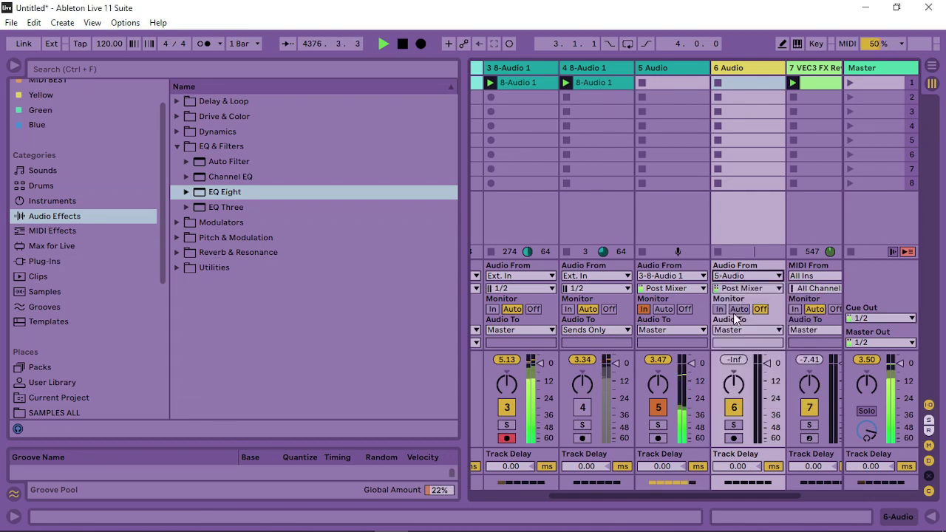
pyautogui.click(719, 309)
pyautogui.click(734, 438)
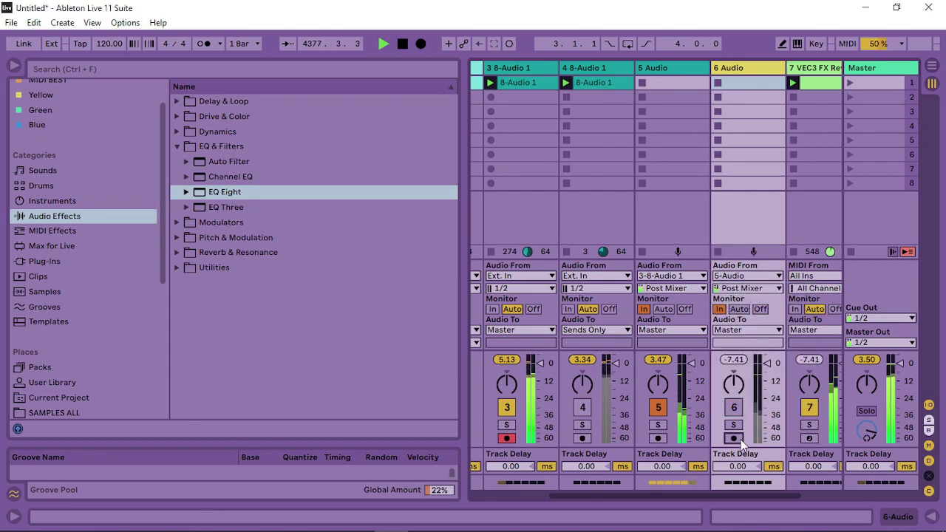
# Record a four-bar clip in the 6 Audio track's first slot and play it back as a loop.
pyautogui.click(718, 84)
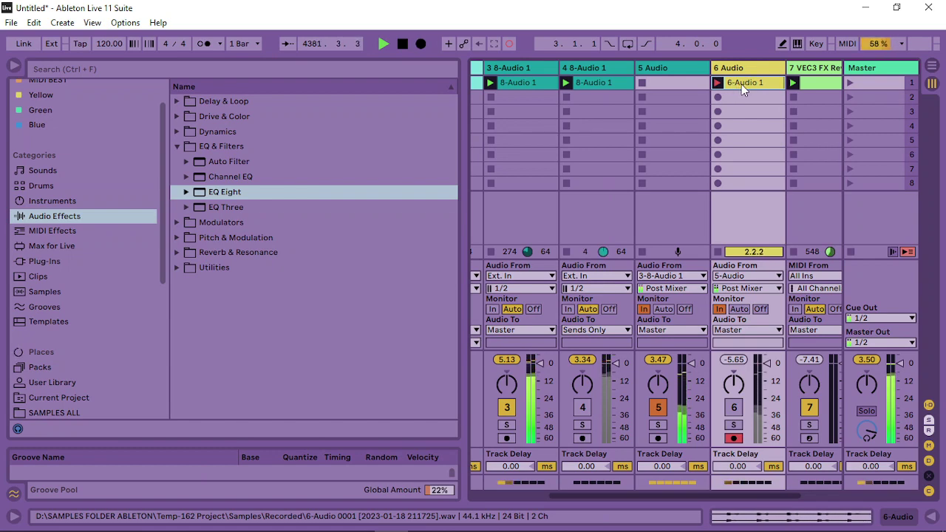
pyautogui.doubleClick(742, 85)
pyautogui.click(716, 84)
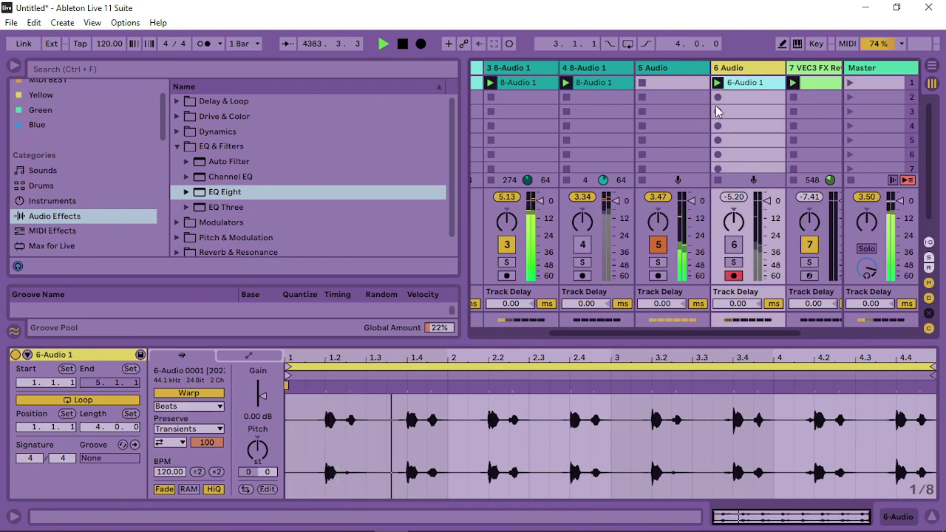
# Copy and delete the original 5 Audio effects track, and set the recorded clip's track input to Ext. In.
pyautogui.moveTo(799, 350); pyautogui.dragTo(798, 510)
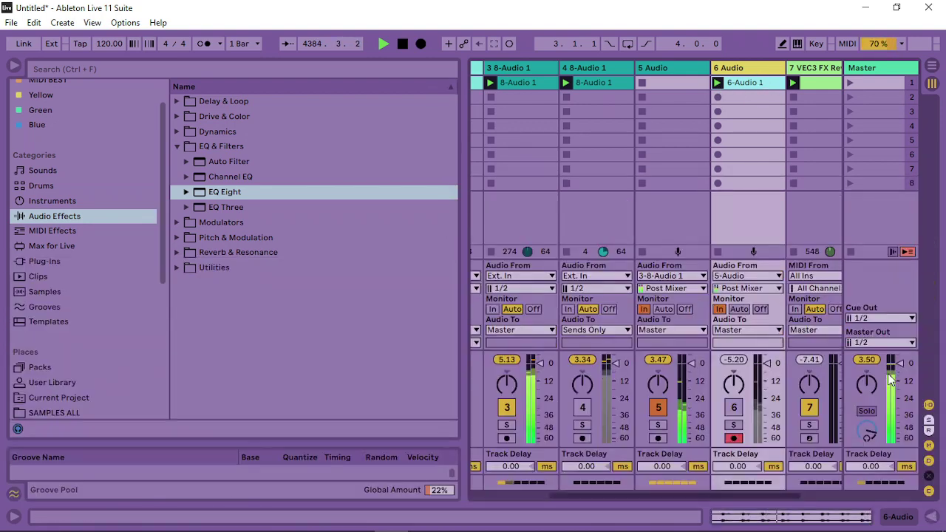
pyautogui.rightClick(665, 71)
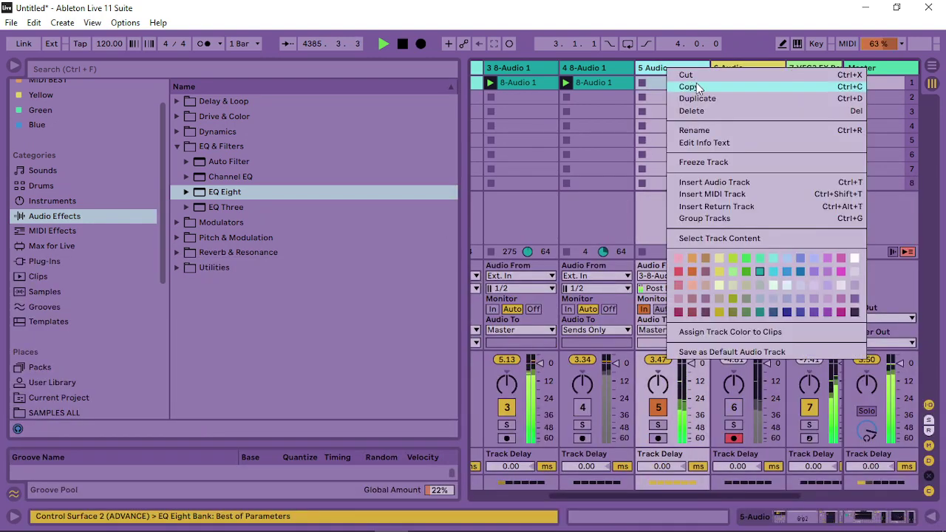
pyautogui.click(680, 86)
pyautogui.press('Delete')
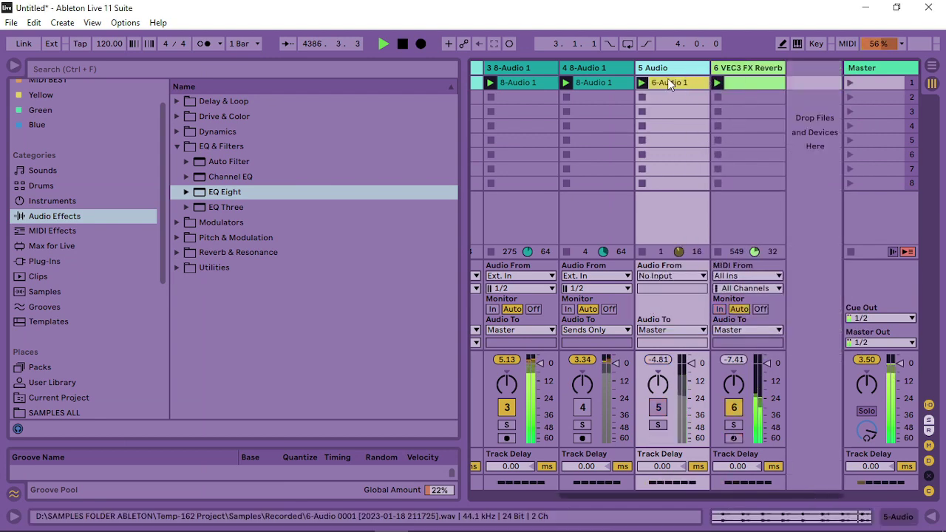
pyautogui.click(673, 276)
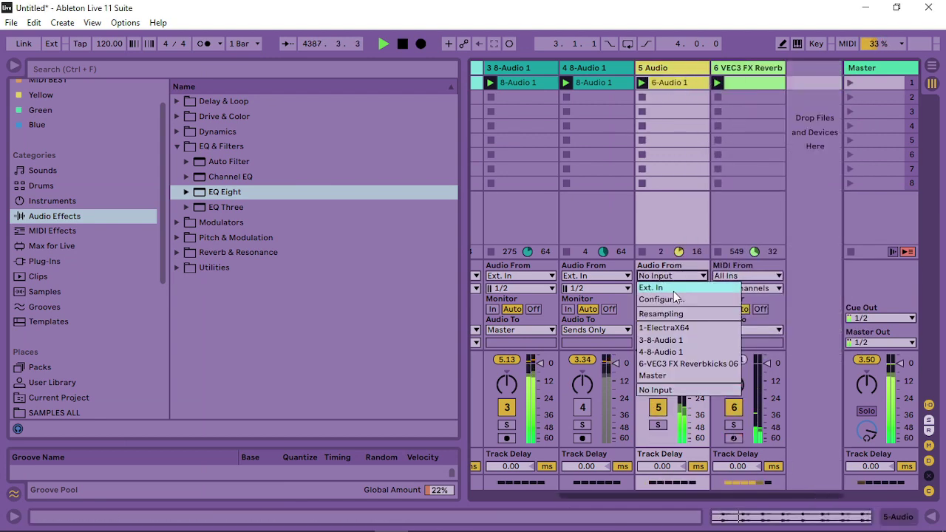
pyautogui.click(669, 285)
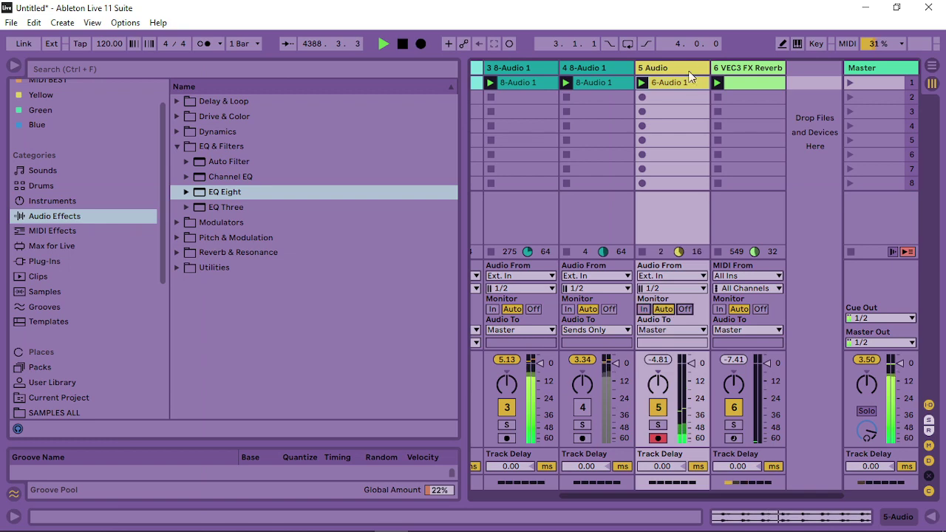
# Warp the 6-Audio 1 clip so its first two main hits align with beats 1.2 and 1.4.
pyautogui.doubleClick(669, 82)
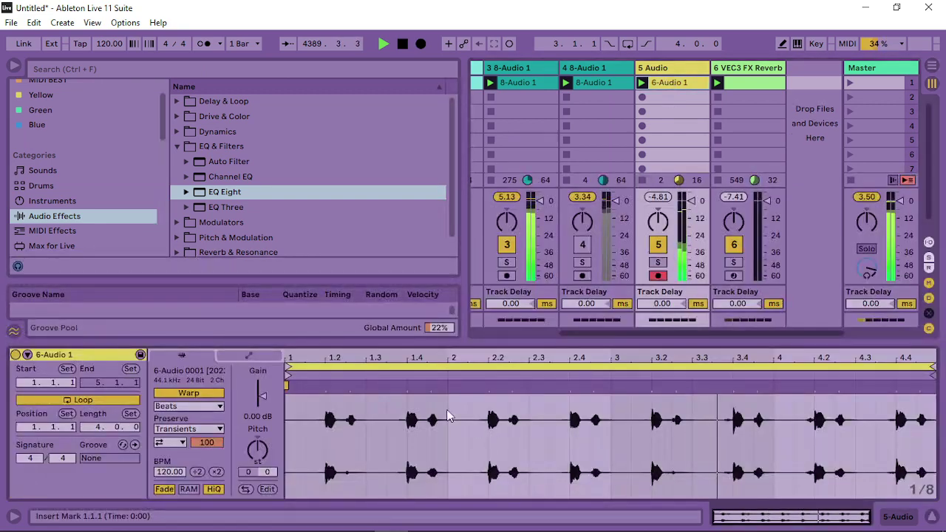
pyautogui.scroll(5, 332, 443)
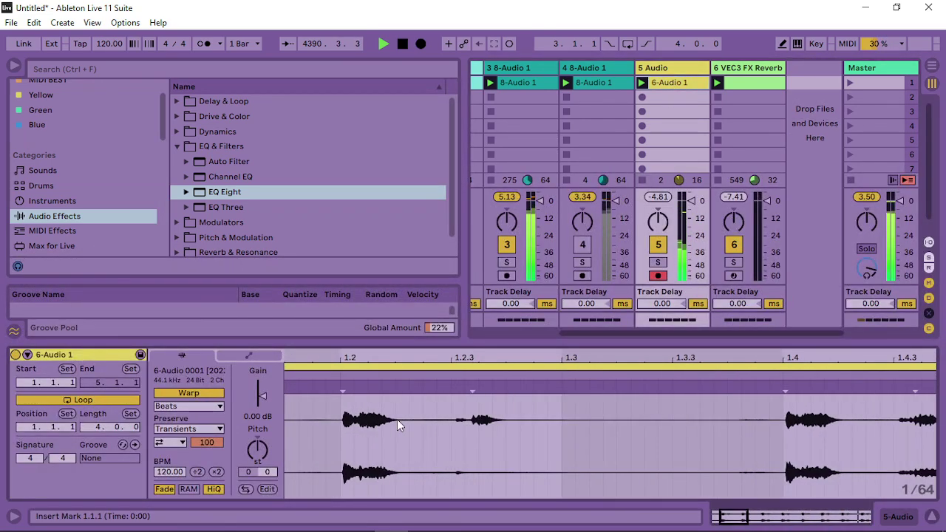
pyautogui.moveTo(342, 384); pyautogui.dragTo(338, 384)
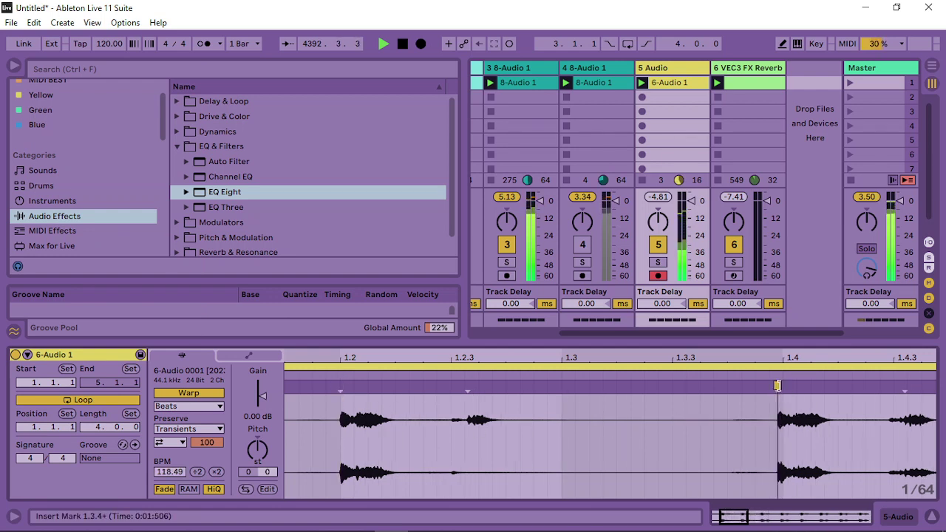
pyautogui.moveTo(777, 385); pyautogui.dragTo(783, 385)
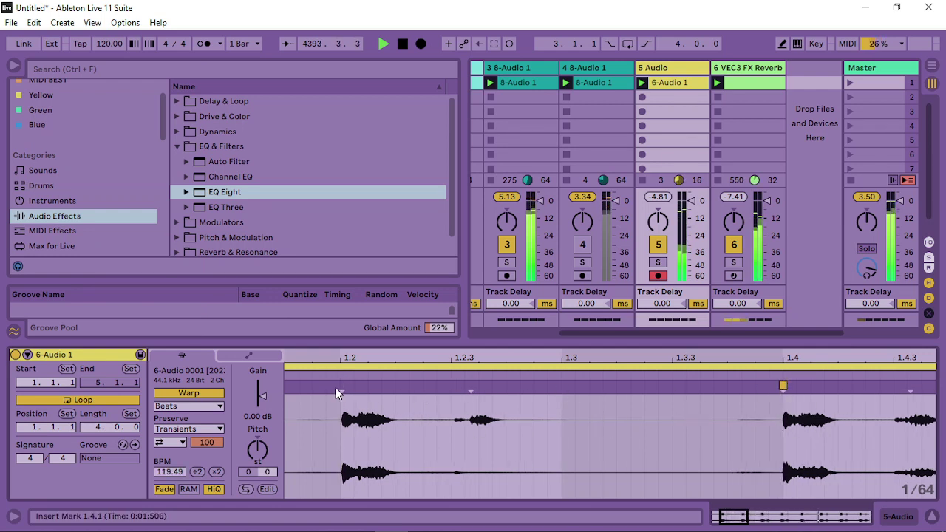
pyautogui.moveTo(341, 386); pyautogui.dragTo(340, 385)
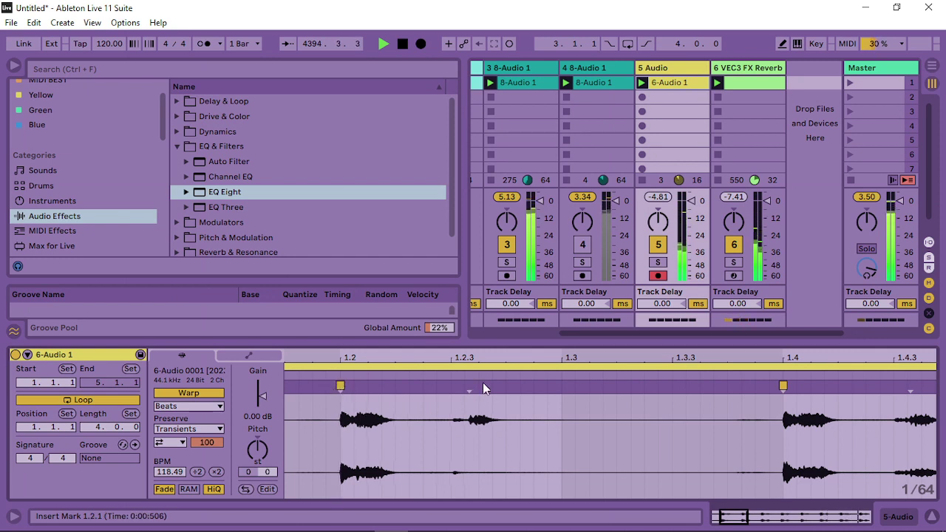
# Shorten the 6-Audio 1 clip's loop to one bar, from 1 to 2.
pyautogui.press('-')
pyautogui.press('-')
pyautogui.press('-')
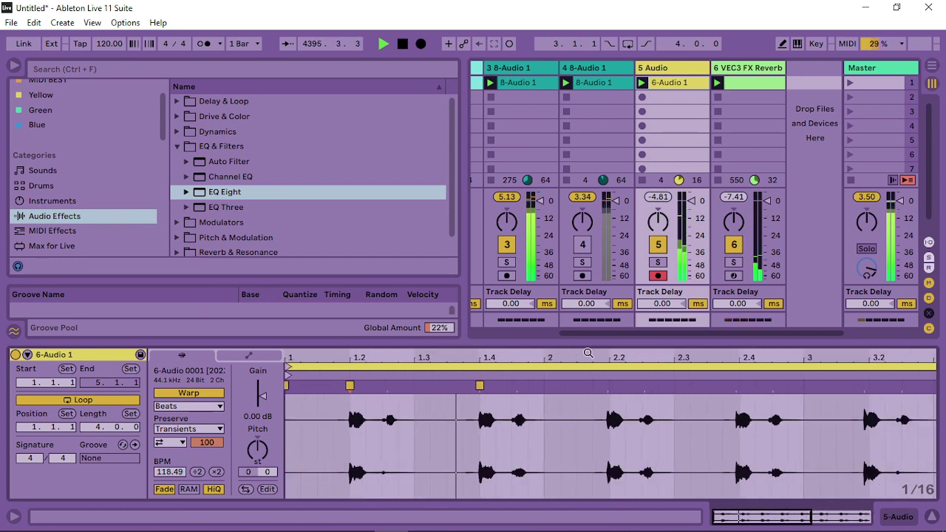
pyautogui.moveTo(933, 366); pyautogui.dragTo(547, 356)
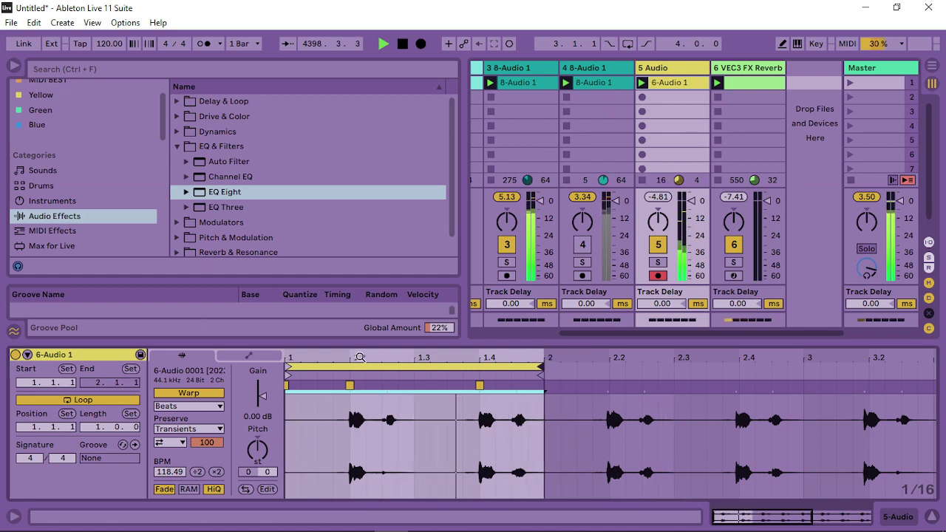
# Add warp markers on the two quieter hits of the 6-Audio 1 clip and align them with 1.2.3 and 1.4.3.
pyautogui.press('+')
pyautogui.press('+')
pyautogui.press('+')
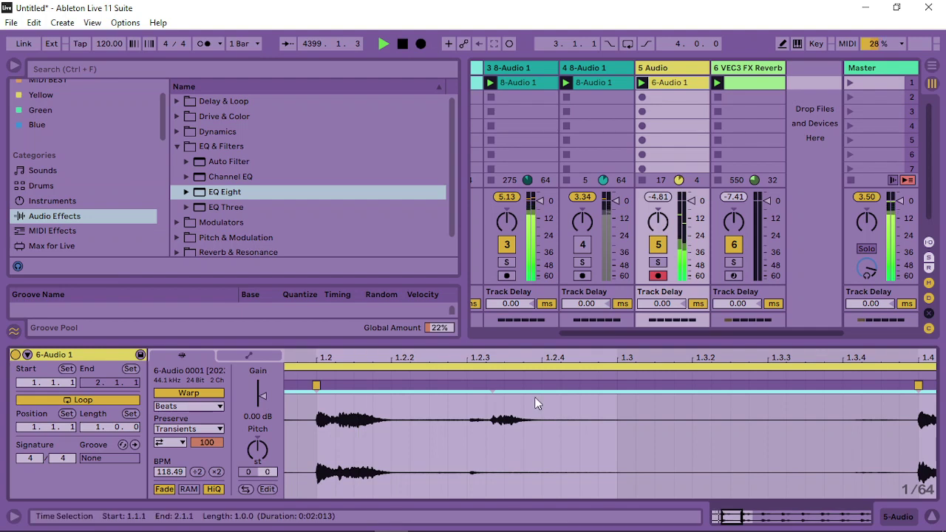
pyautogui.doubleClick(490, 386)
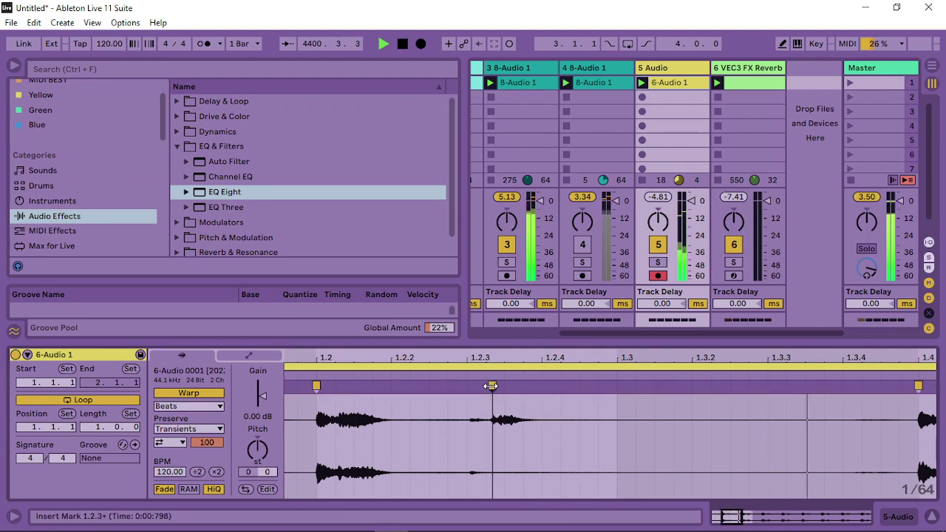
pyautogui.moveTo(491, 386); pyautogui.dragTo(479, 386)
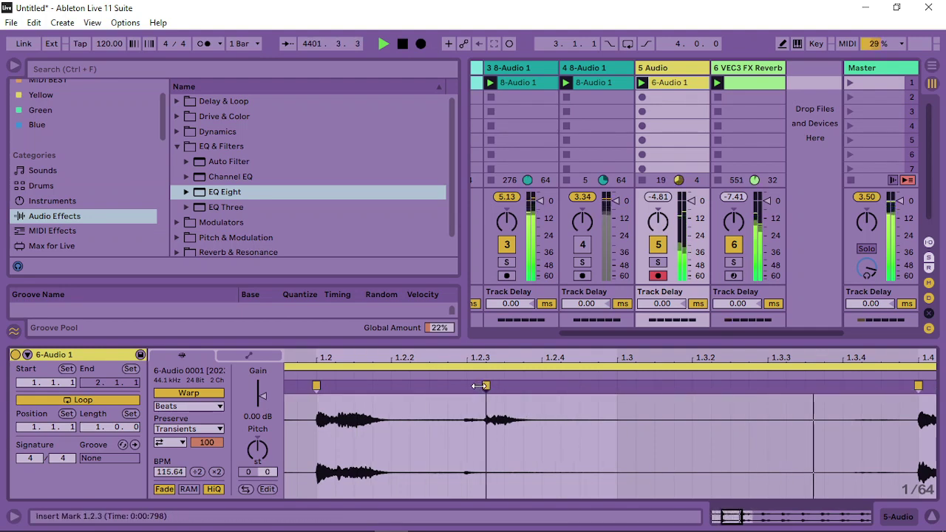
pyautogui.hscroll(3, 827, 358)
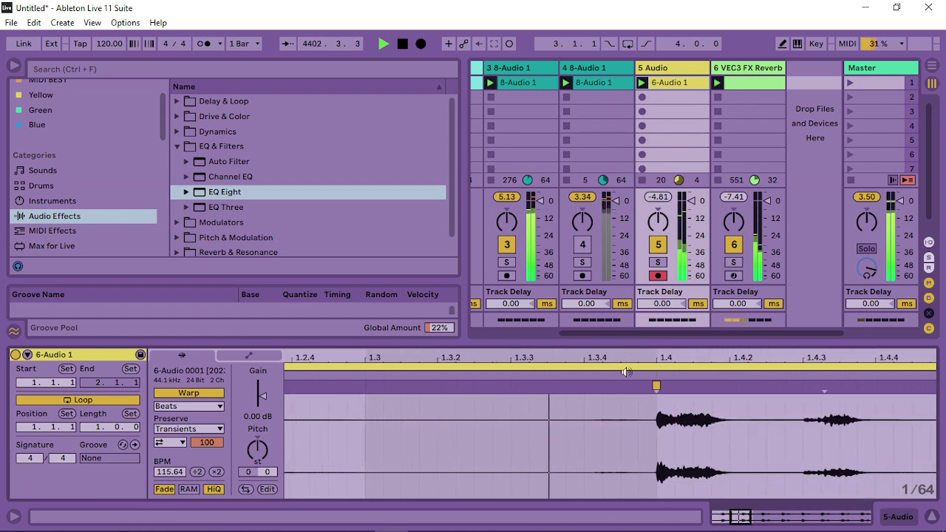
pyautogui.doubleClick(826, 389)
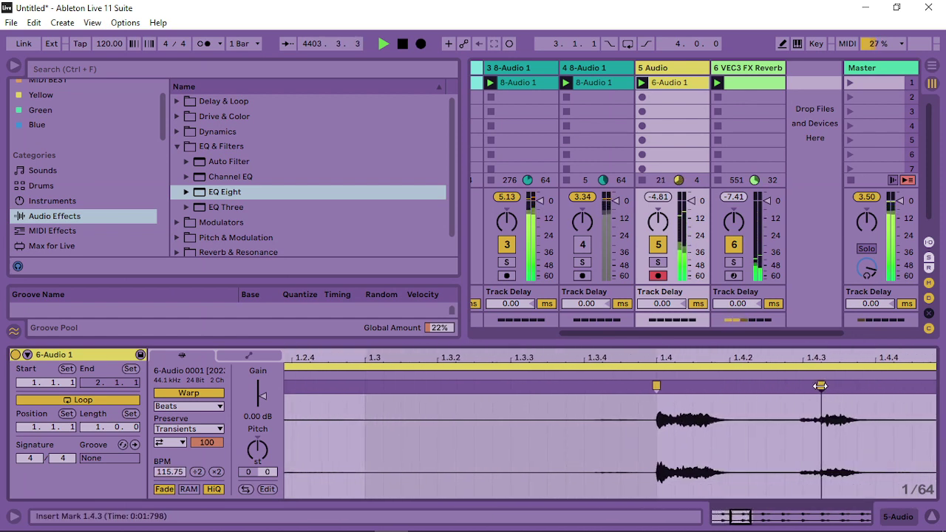
# Turn the clip's transient loop mode off and set its transient envelope to 57.
pyautogui.moveTo(800, 357); pyautogui.dragTo(800, 303)
pyautogui.click(158, 443)
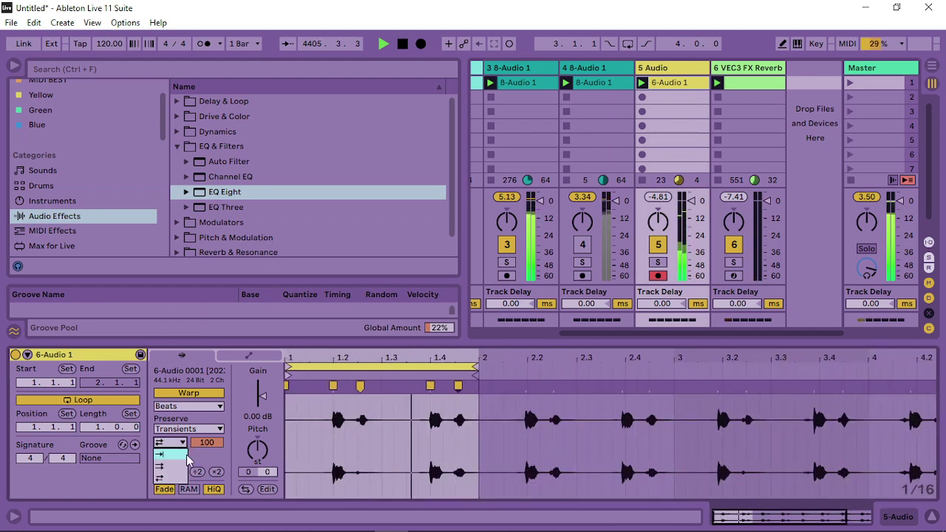
pyautogui.click(165, 465)
pyautogui.moveTo(207, 442); pyautogui.dragTo(207, 480)
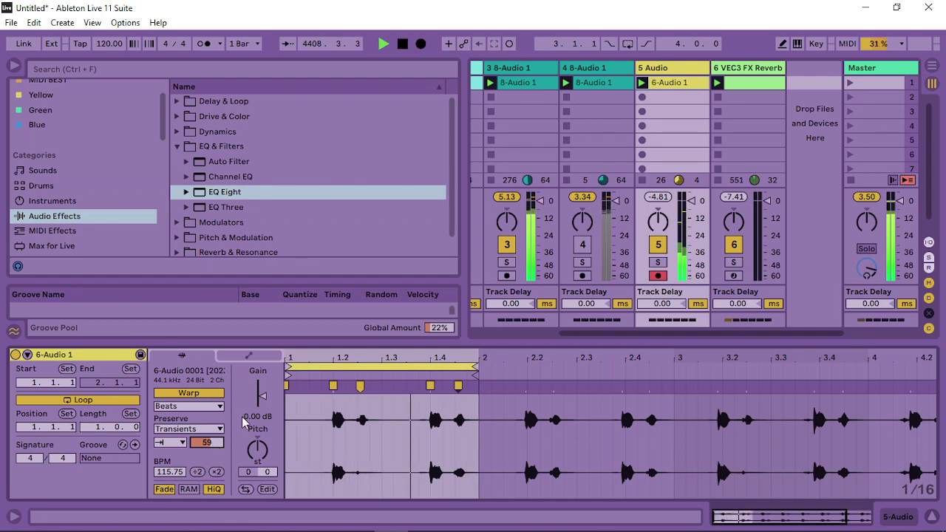
pyautogui.scroll(-2, 201, 447)
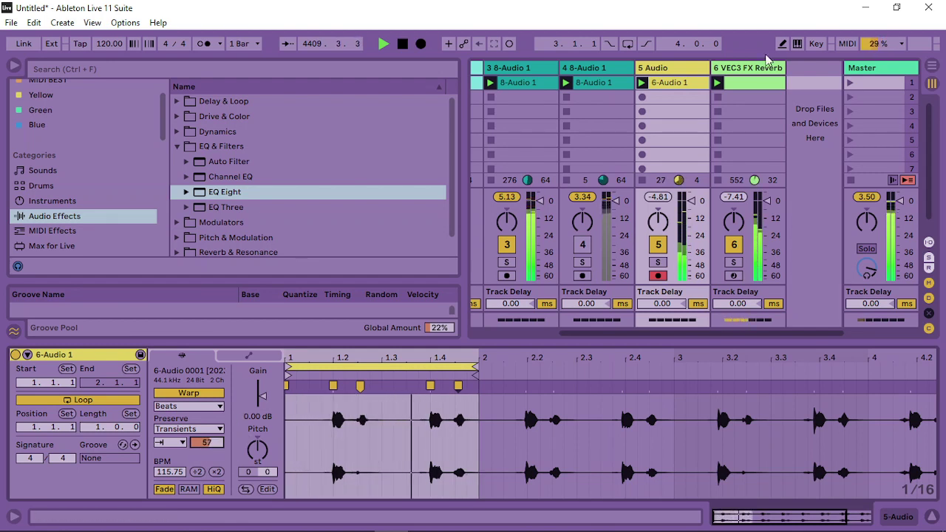
# Rename the 5 Audio track as HIHATS.
pyautogui.click(673, 74)
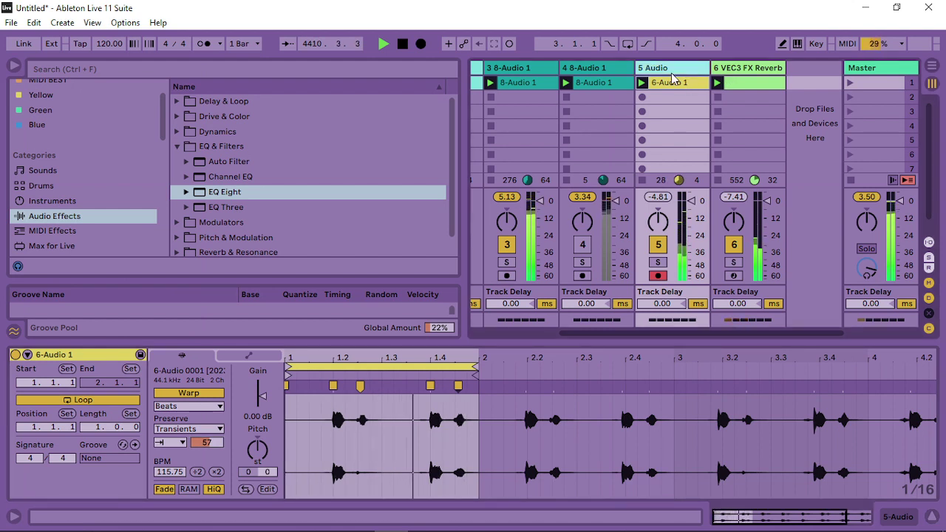
pyautogui.hotkey('ctrl', 'r')
pyautogui.write('HIHA')
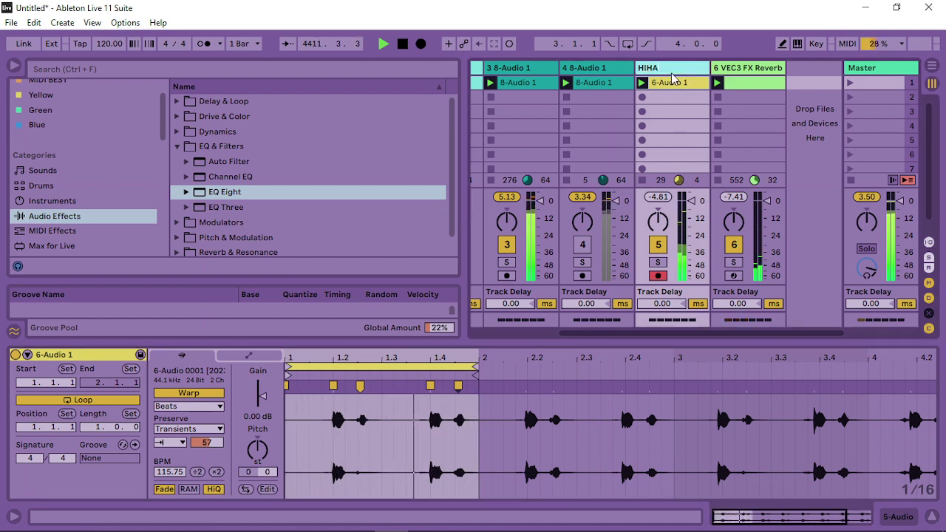
pyautogui.write('TS')
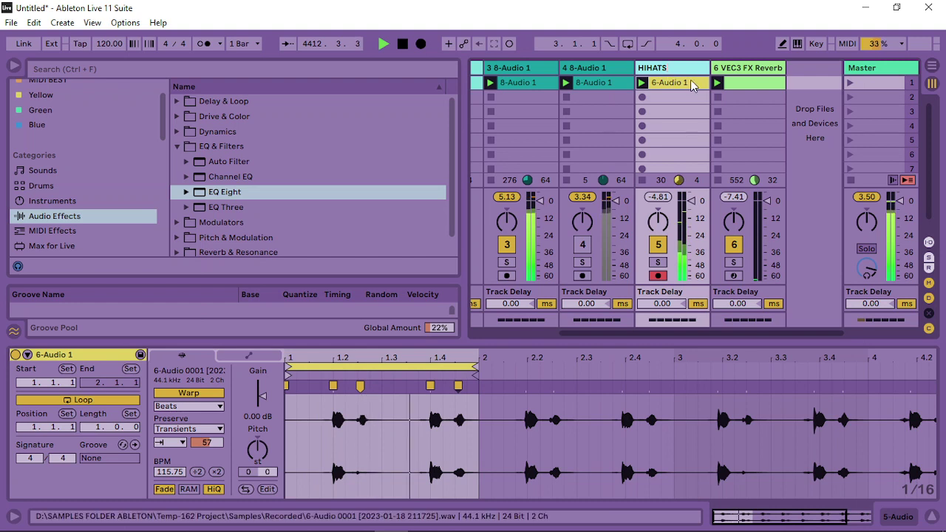
pyautogui.press('Return')
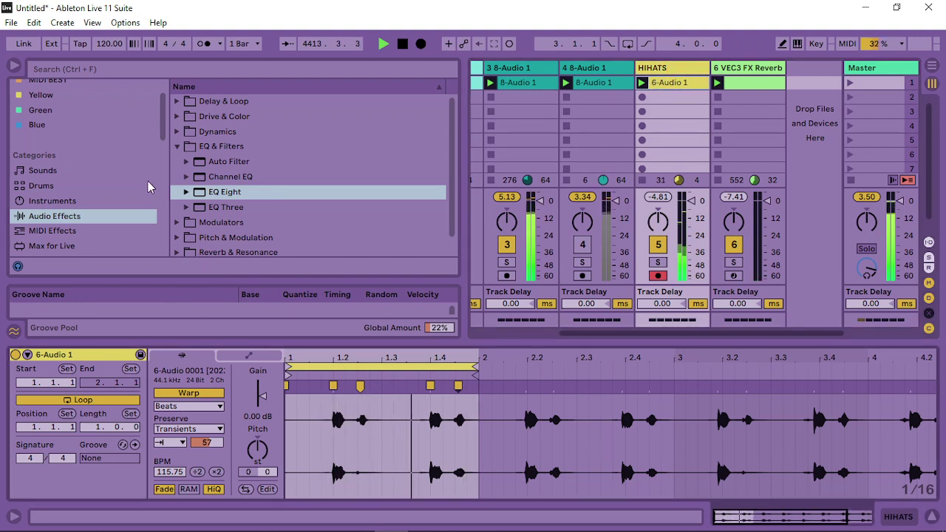
# Add a Compressor to the HIHATS track, switch it to its compact level display and lower the threshold to -22.6 dB.
pyautogui.click(176, 132)
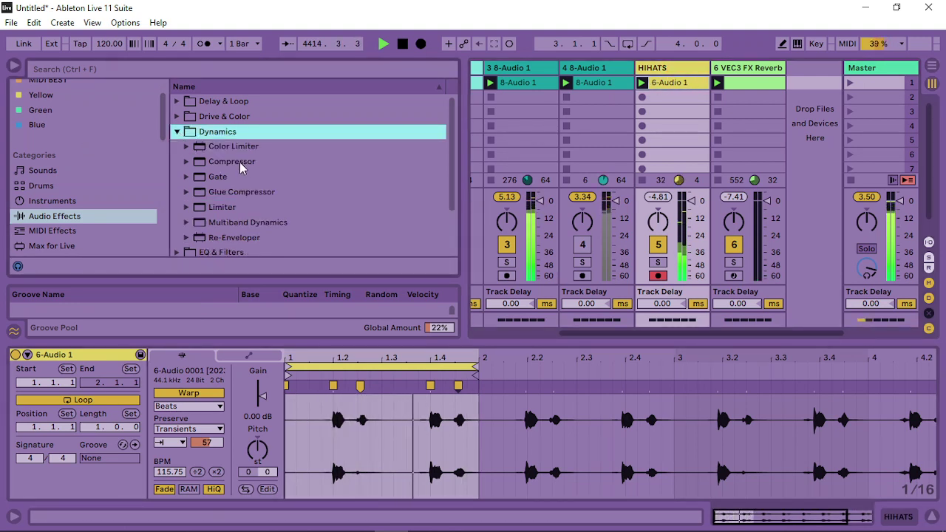
pyautogui.moveTo(240, 164); pyautogui.dragTo(695, 65)
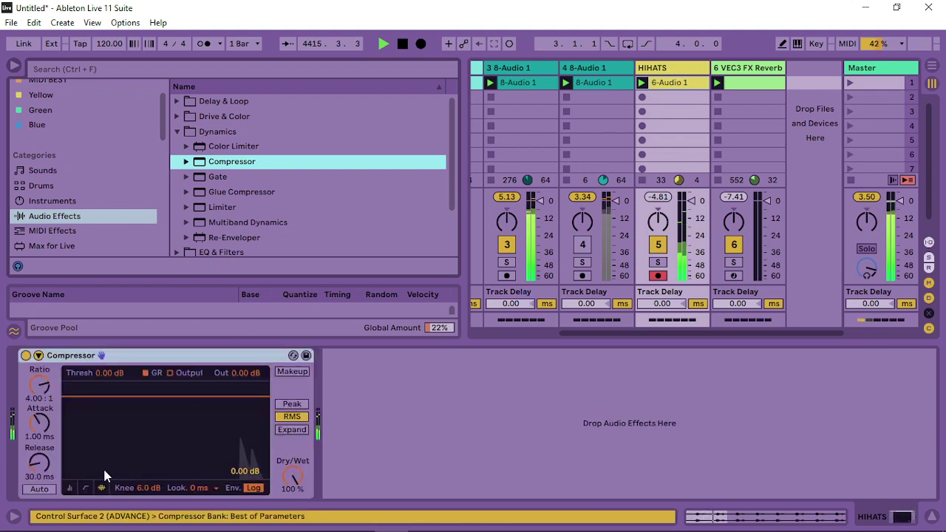
pyautogui.click(84, 462)
pyautogui.moveTo(93, 397); pyautogui.dragTo(90, 438)
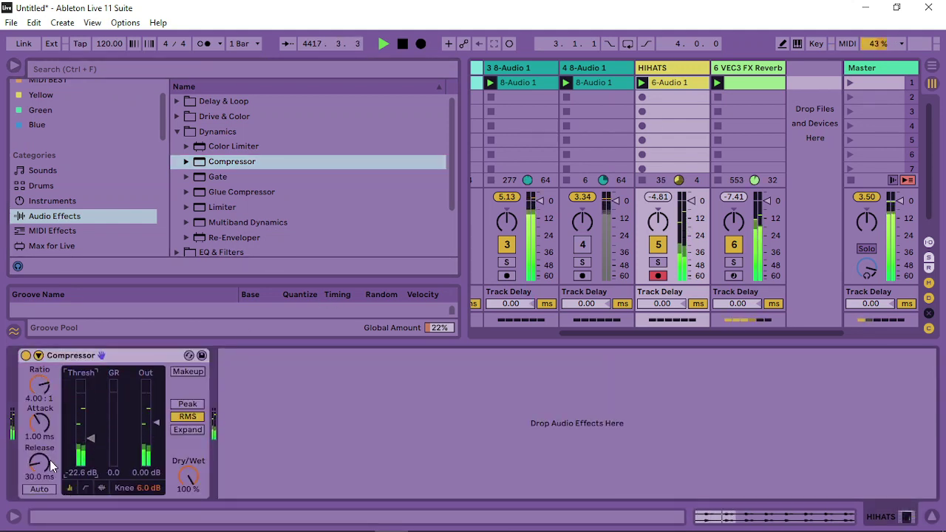
# Set the HIHATS Compressor to a 1.58 s release, 6.57 ms attack and -32.0 dB threshold.
pyautogui.moveTo(40, 463); pyautogui.dragTo(39, 449)
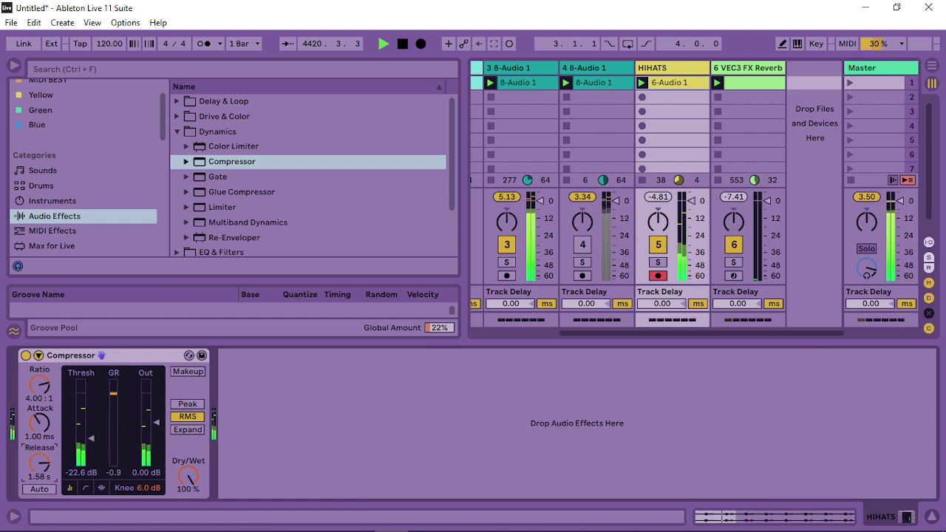
pyautogui.moveTo(91, 438); pyautogui.dragTo(91, 442)
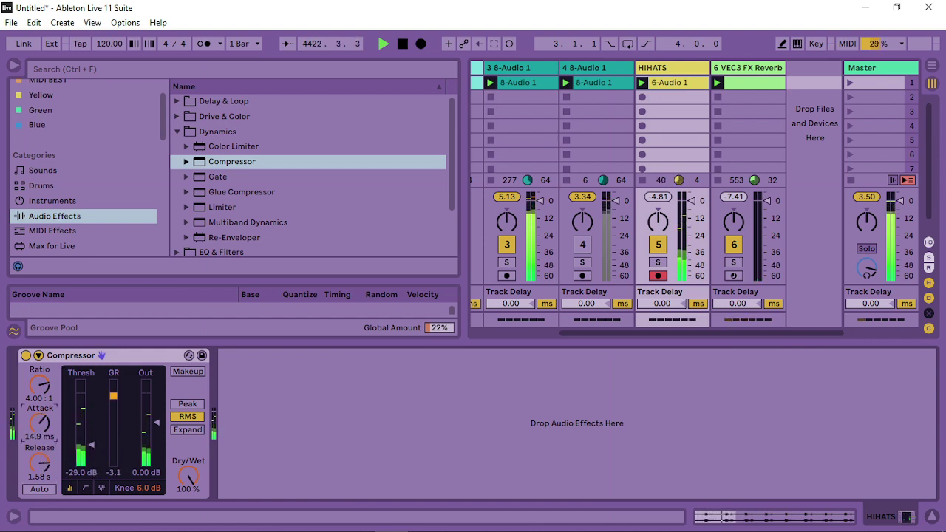
pyautogui.moveTo(46, 432); pyautogui.dragTo(45, 455)
pyautogui.click(52, 476)
pyautogui.moveTo(91, 447); pyautogui.dragTo(90, 452)
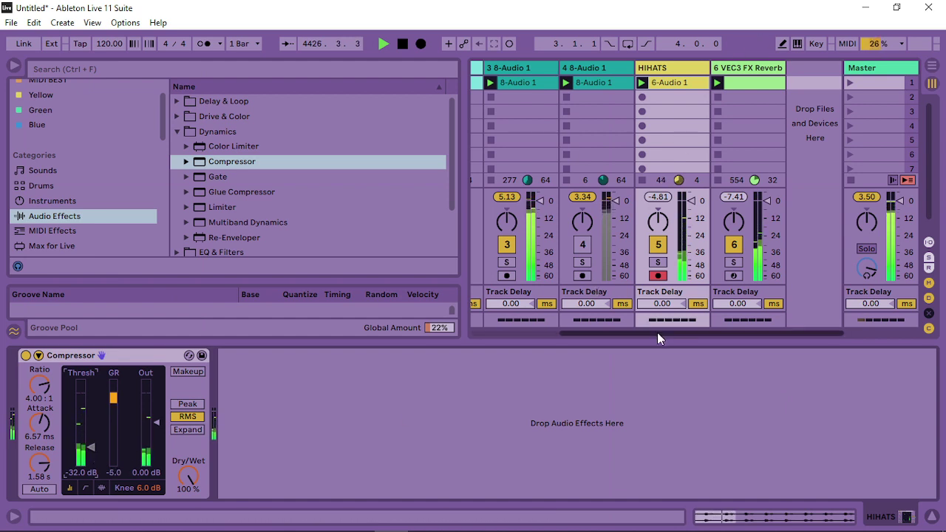
# Move the HIHATS track directly after track 3 8-Audio 1, and delete the deactivated duplicate 8-Audio 1 track.
pyautogui.click(673, 66)
pyautogui.hscroll(-2, 539, 69)
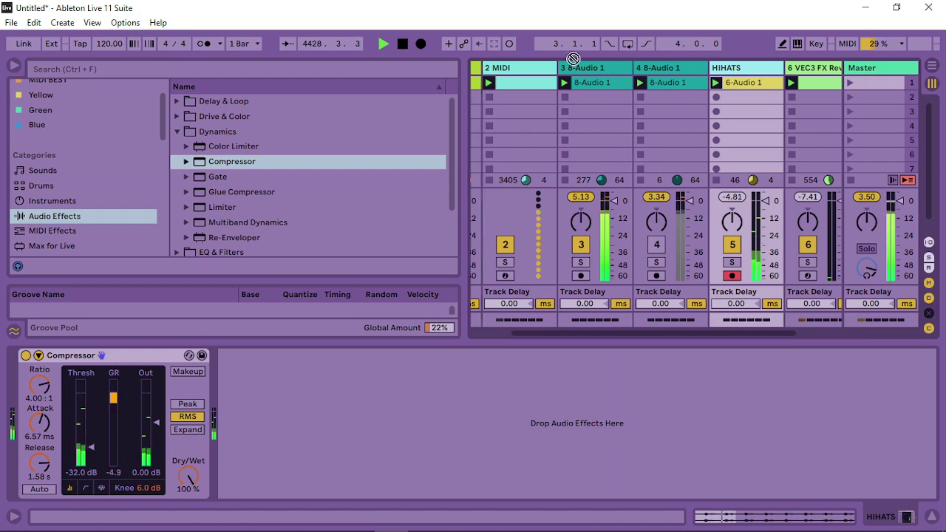
pyautogui.moveTo(633, 67); pyautogui.dragTo(637, 72)
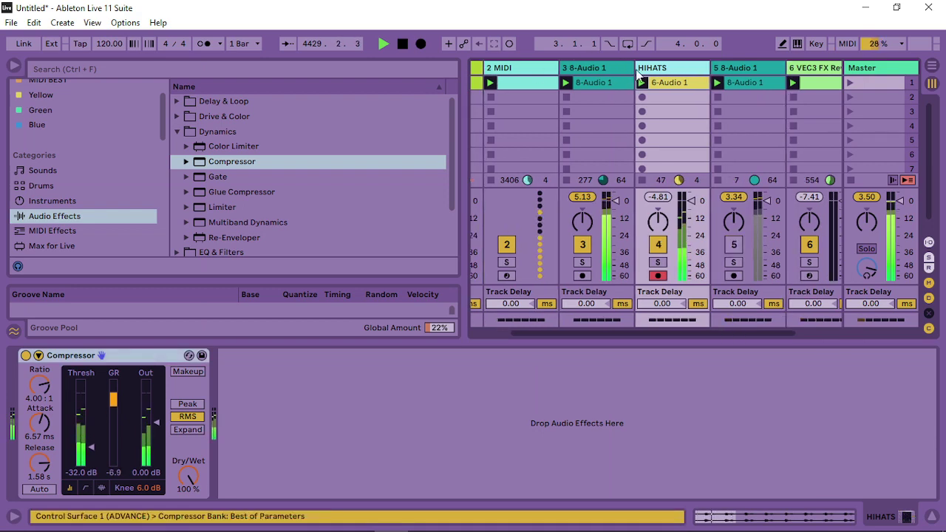
pyautogui.click(751, 69)
pyautogui.rightClick(750, 70)
pyautogui.click(704, 75)
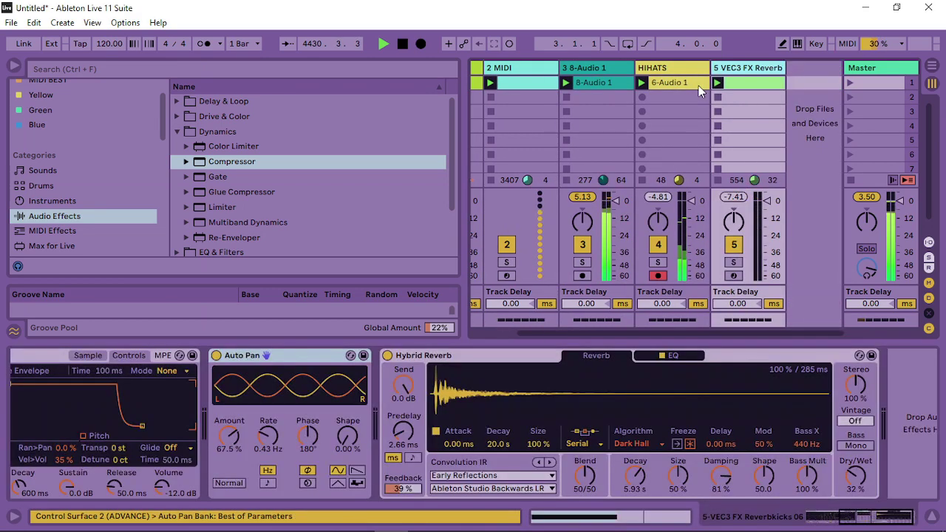
# Group the 3 8-Audio 1 track with HIHATS, and add a Glue Compressor to the new group.
pyautogui.click(613, 70)
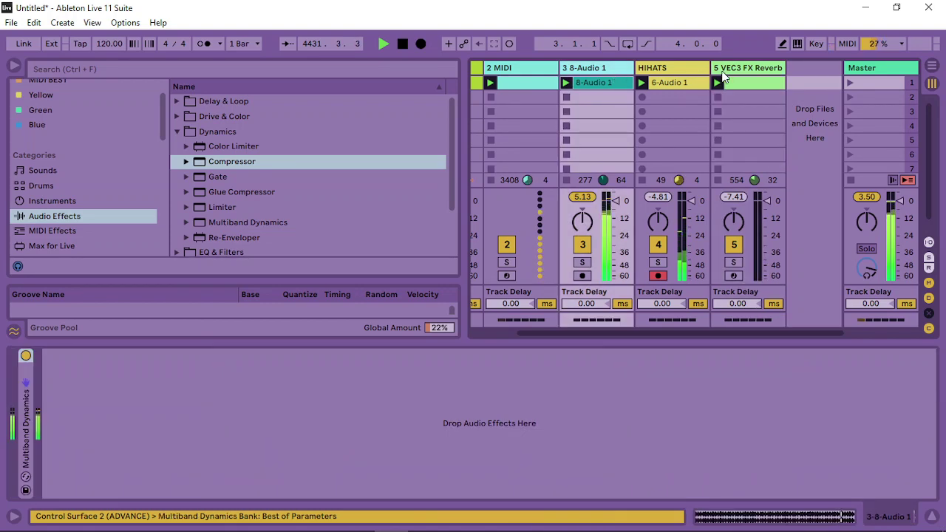
pyautogui.rightClick(660, 68)
pyautogui.click(729, 215)
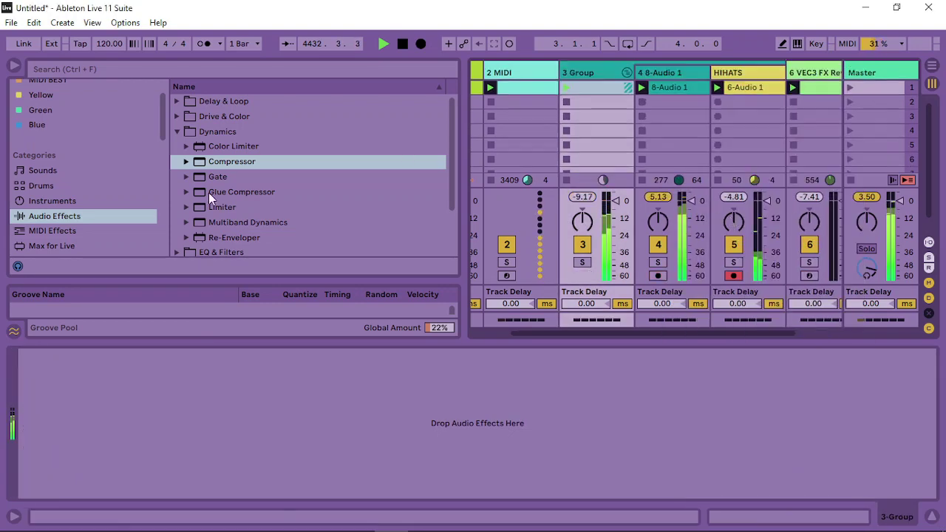
pyautogui.moveTo(241, 192); pyautogui.dragTo(389, 443)
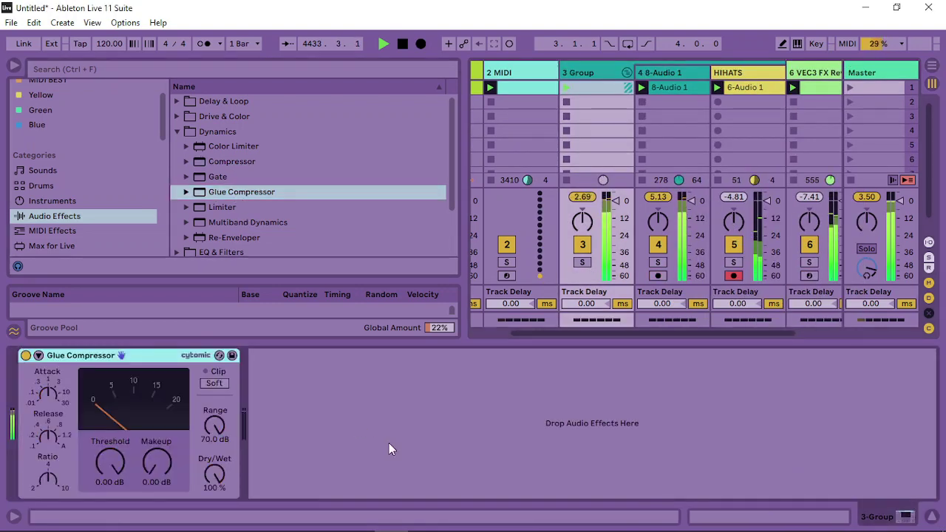
# Turn on soft clipping in the group's Glue Compressor and set the threshold to -2.54 dB and makeup to 1.75 dB.
pyautogui.click(213, 383)
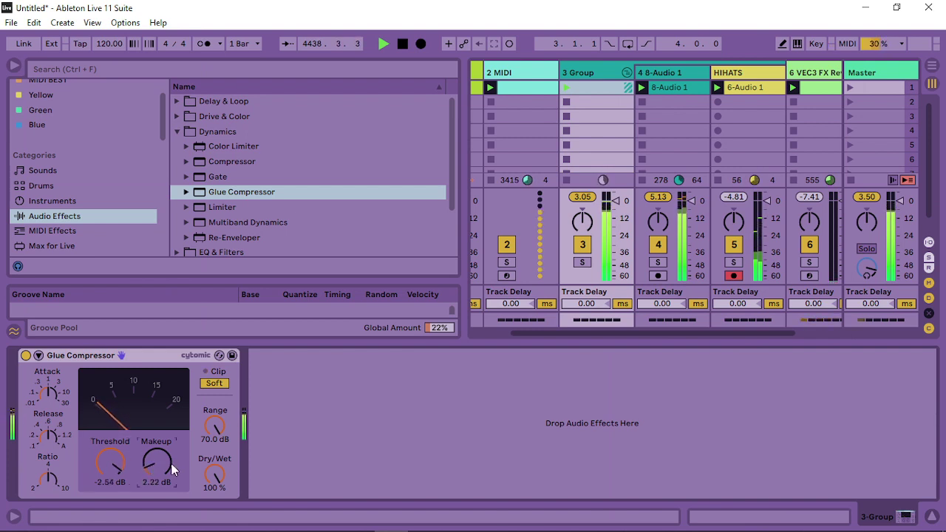
pyautogui.moveTo(156, 469); pyautogui.dragTo(155, 479)
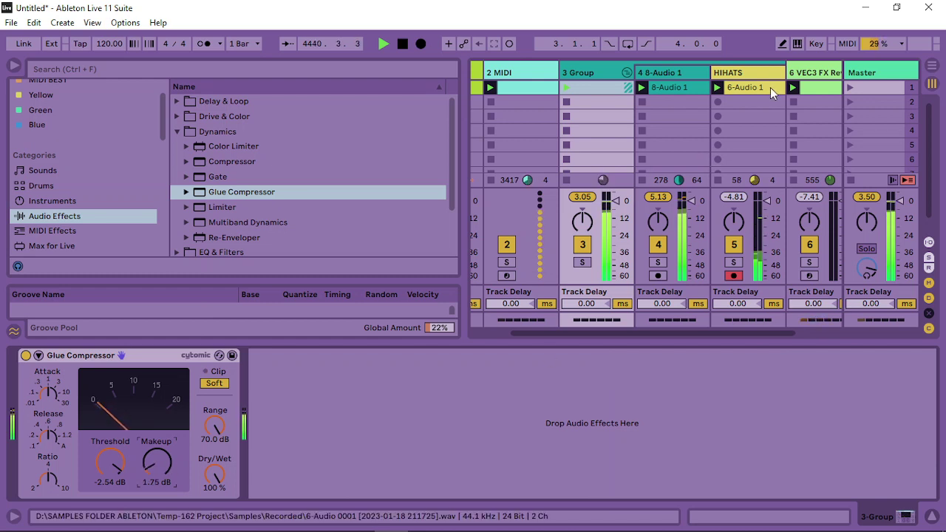
# Fold track 3 Group and open the ElectraX64 synth editor from its track.
pyautogui.click(626, 72)
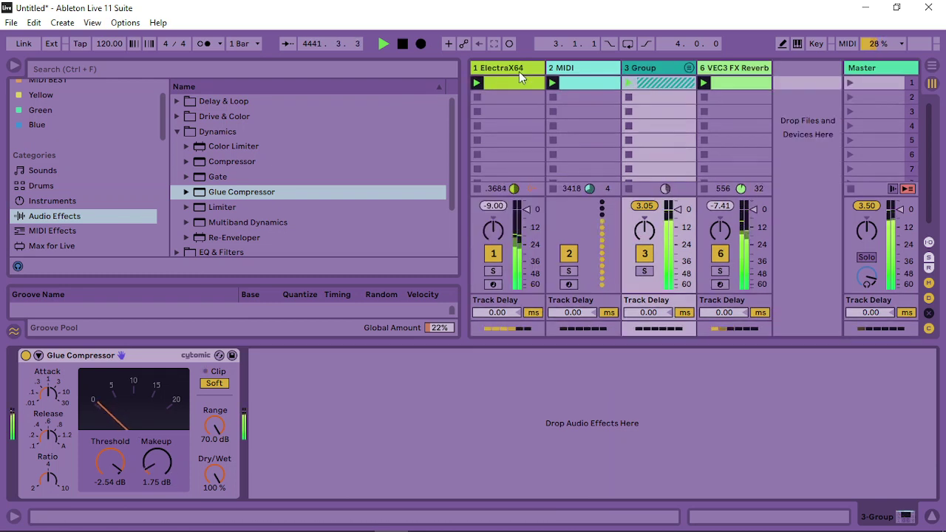
pyautogui.click(490, 67)
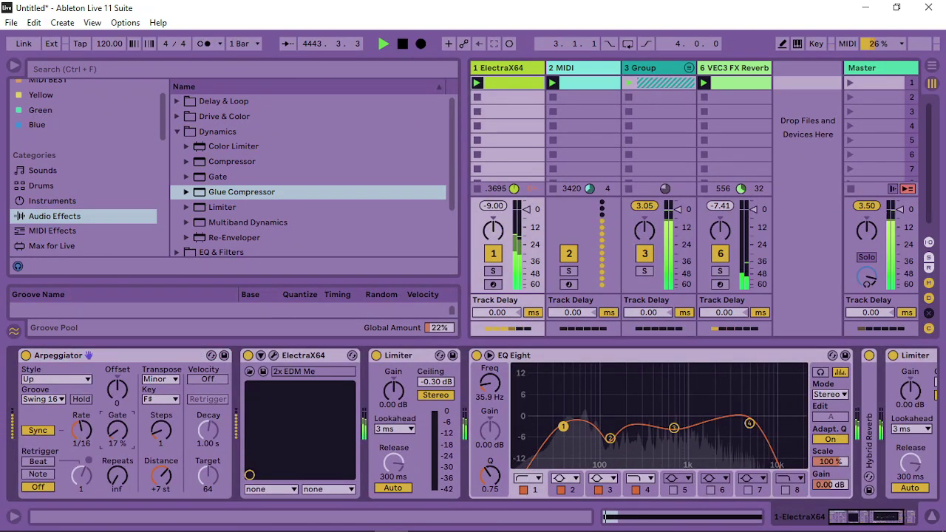
pyautogui.click(273, 355)
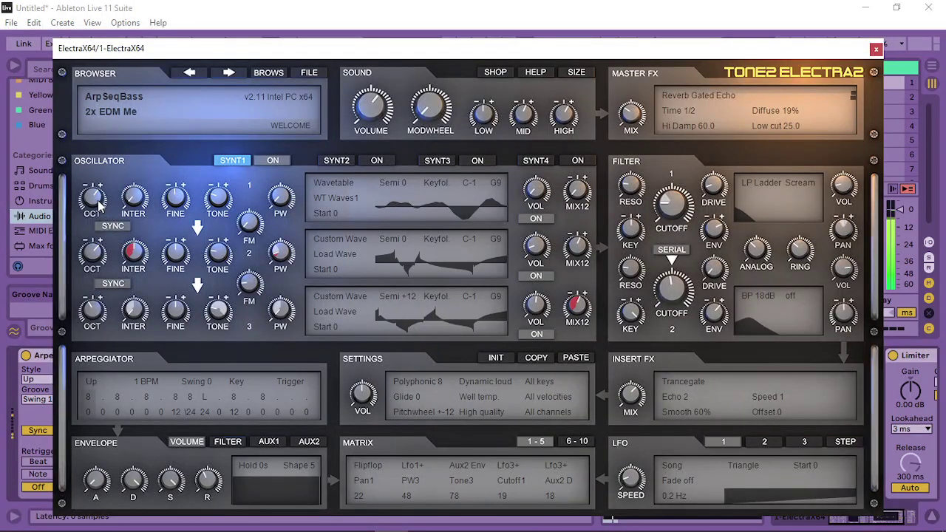
# Try adjusting filter 1's cutoff and drive and the filter ring amount in the ElectraX64 editor.
pyautogui.moveTo(100, 206)
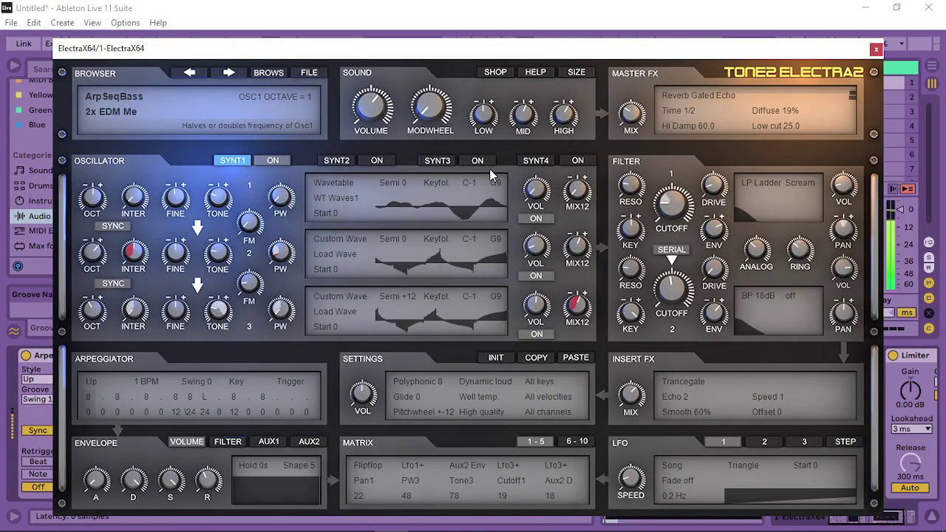
pyautogui.moveTo(538, 250)
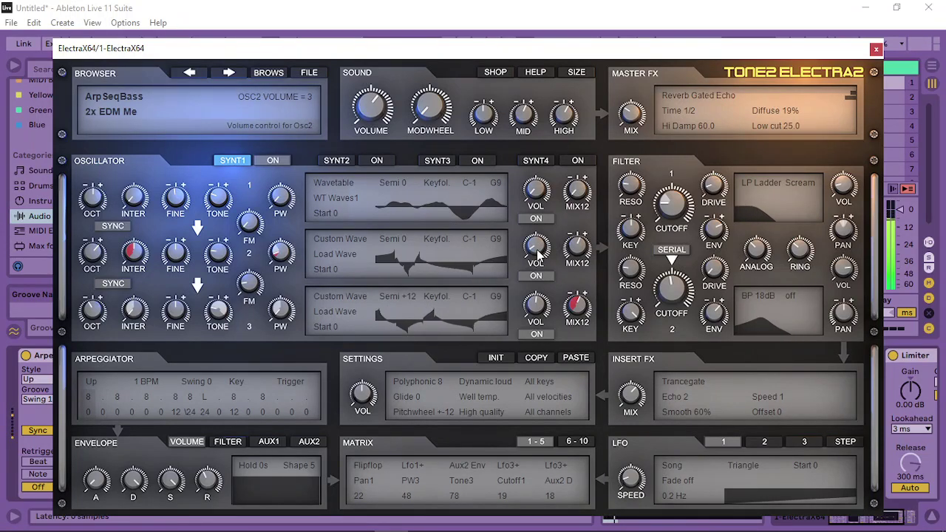
pyautogui.moveTo(686, 298)
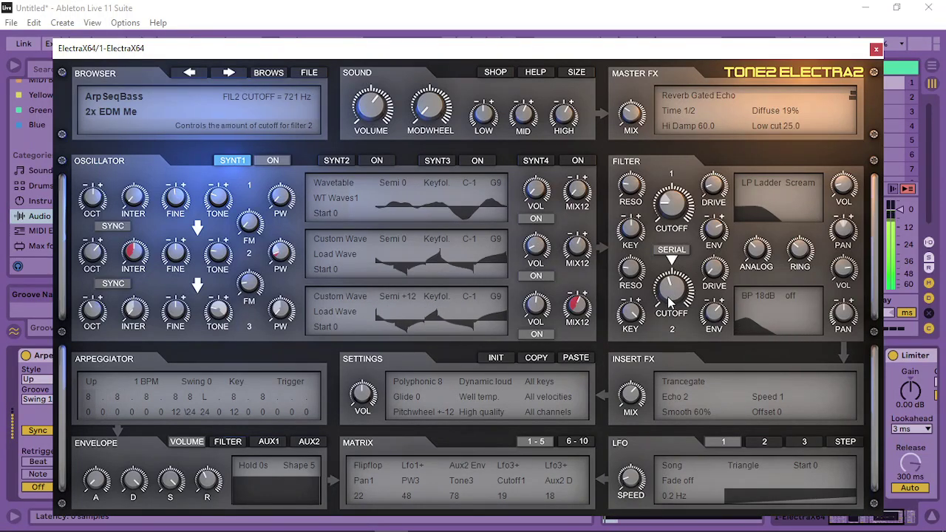
pyautogui.moveTo(684, 211)
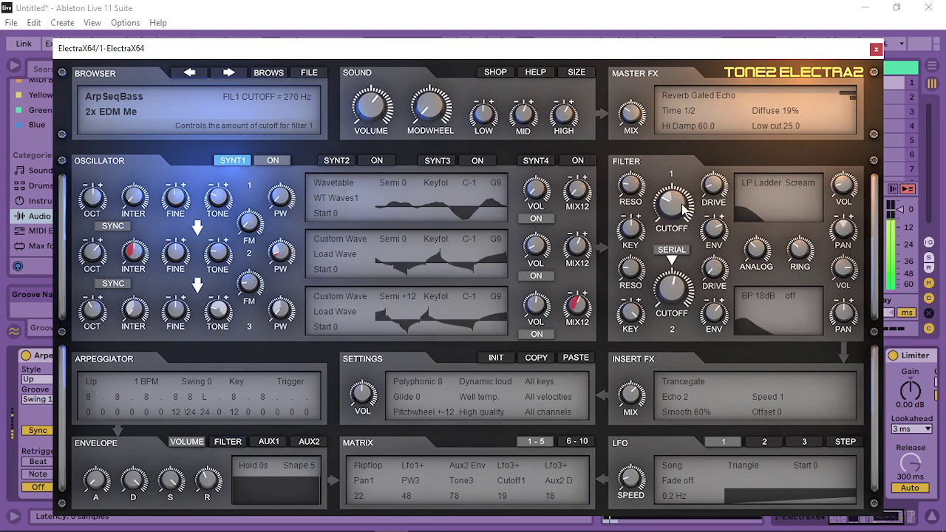
pyautogui.moveTo(684, 210); pyautogui.dragTo(717, 251)
pyautogui.moveTo(708, 240)
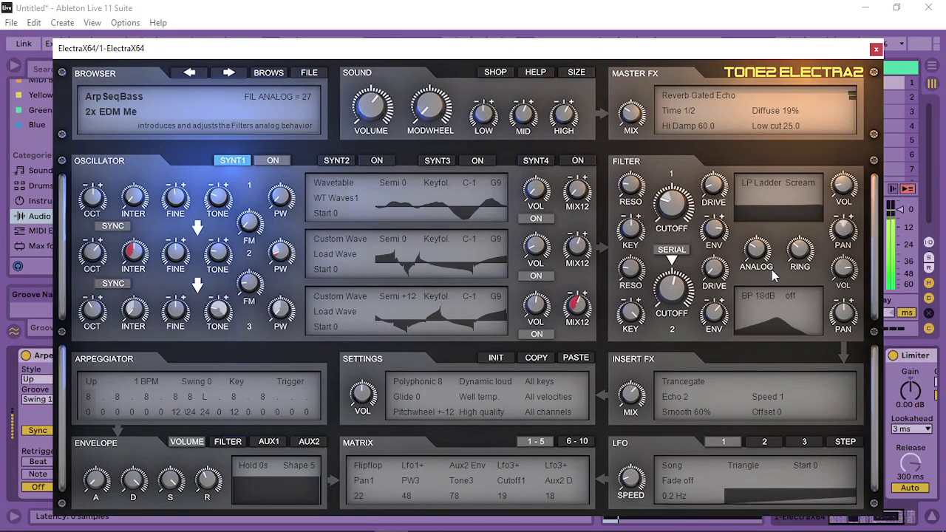
pyautogui.moveTo(796, 251); pyautogui.dragTo(797, 257)
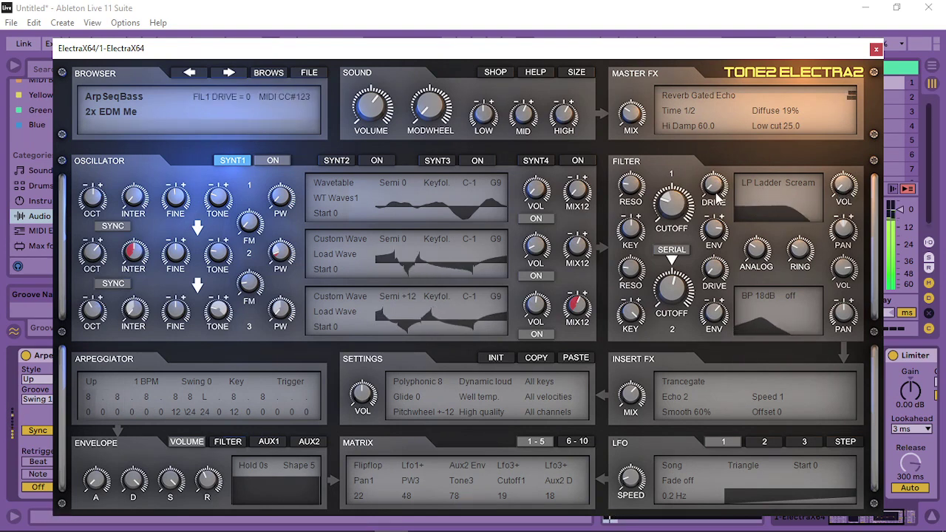
pyautogui.moveTo(719, 194); pyautogui.dragTo(741, 276)
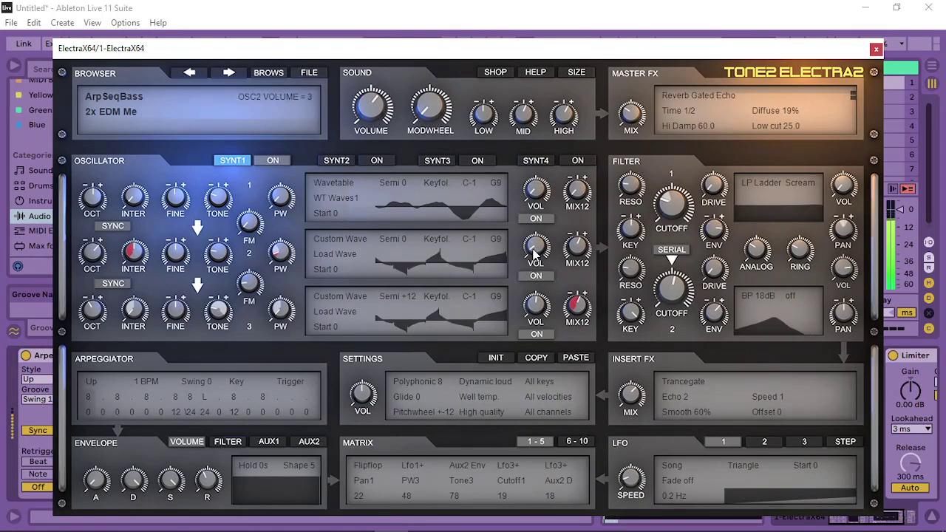
# Change oscillator 2's tone, set its filter mix to 22 and oscillator 3's filter mix to 15, and hide the synth editor.
pyautogui.moveTo(228, 239); pyautogui.dragTo(228, 217)
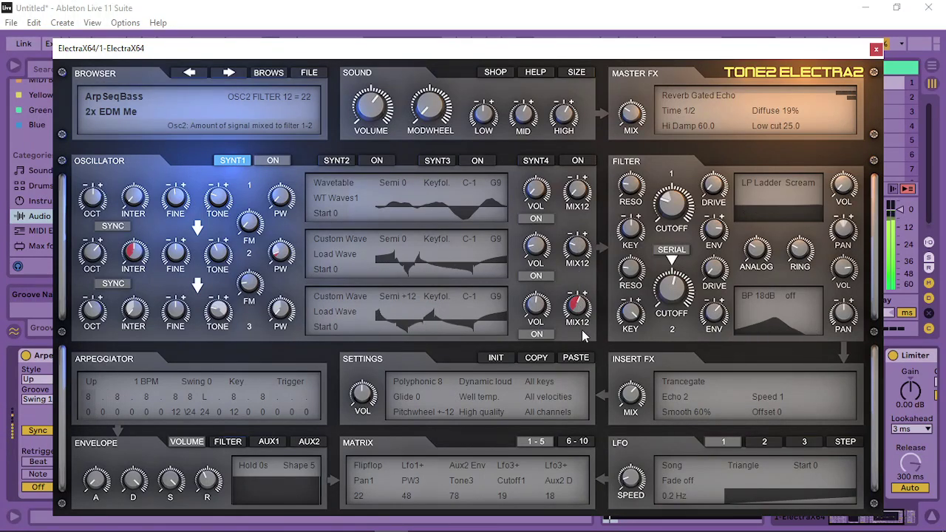
pyautogui.moveTo(578, 305); pyautogui.dragTo(565, 313)
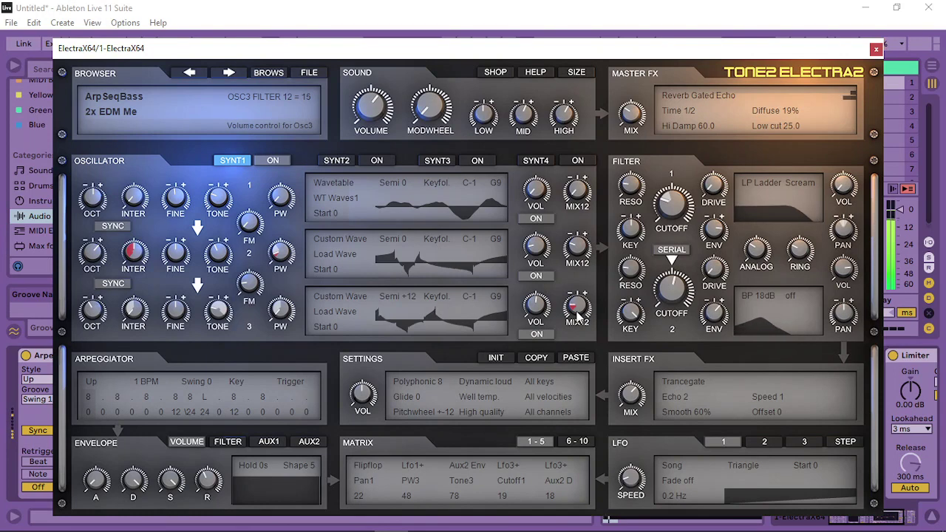
pyautogui.hotkey('ctrl', 'alt', 'p')
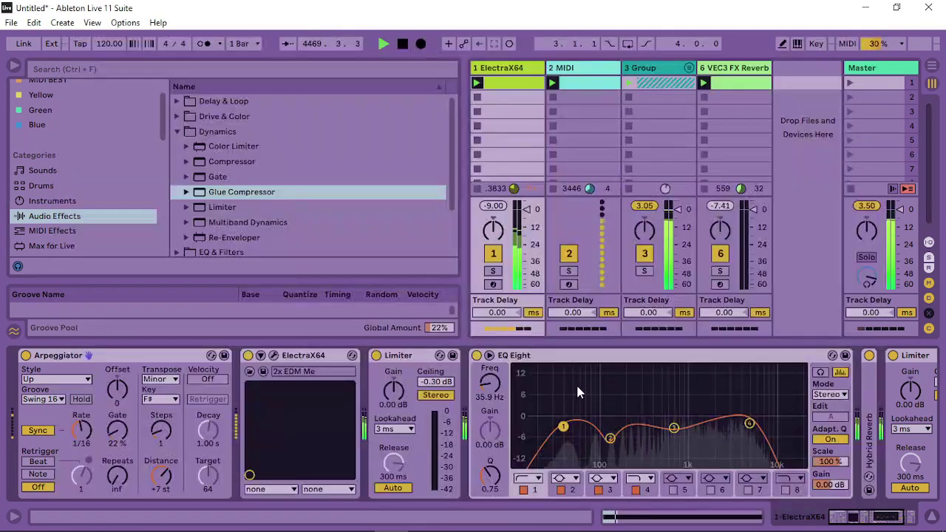
# Fold EQ Eight and add Multiband Dynamics at the end of the ElectraX64 chain, with 3-Group as the sidechain source.
pyautogui.doubleClick(600, 355)
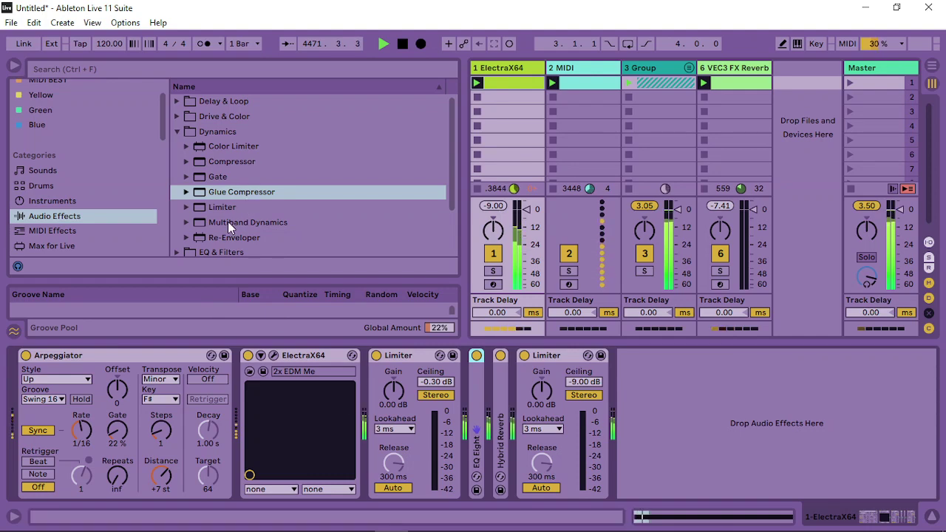
pyautogui.moveTo(228, 221); pyautogui.dragTo(650, 428)
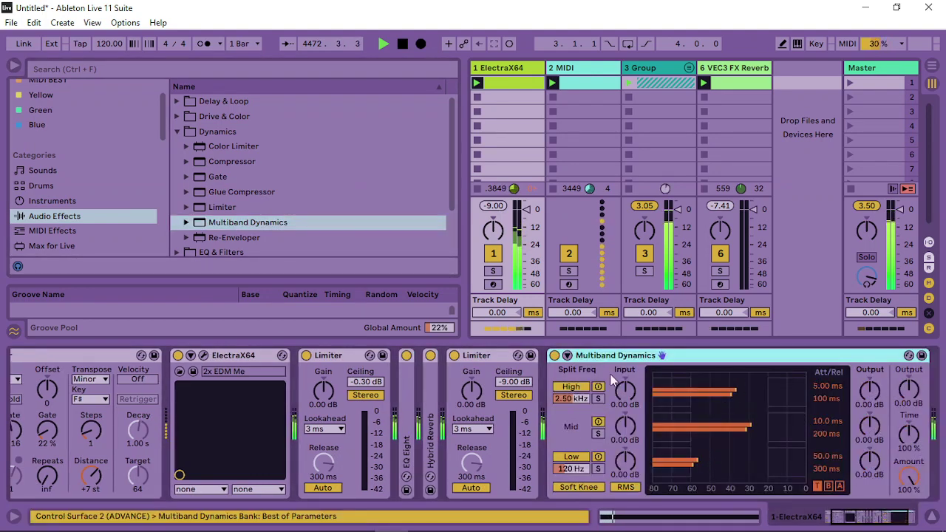
pyautogui.click(567, 357)
pyautogui.click(588, 395)
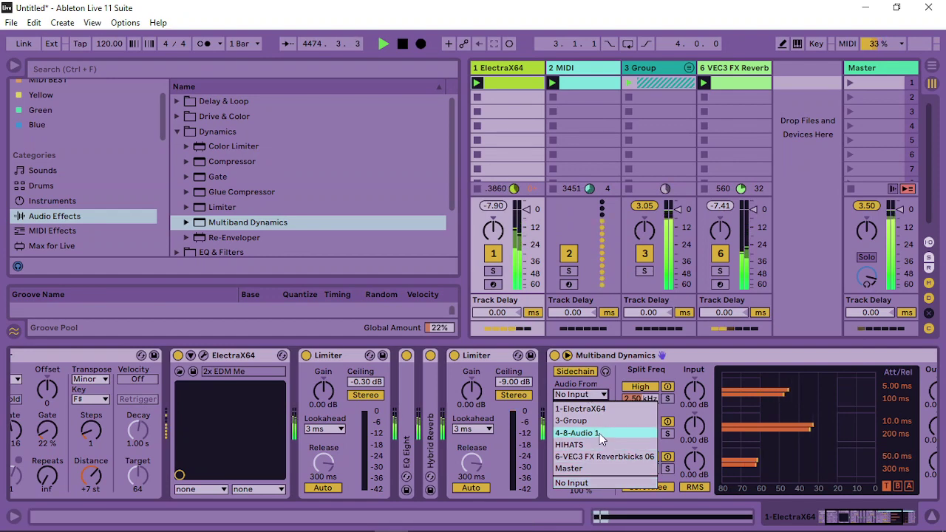
pyautogui.click(571, 421)
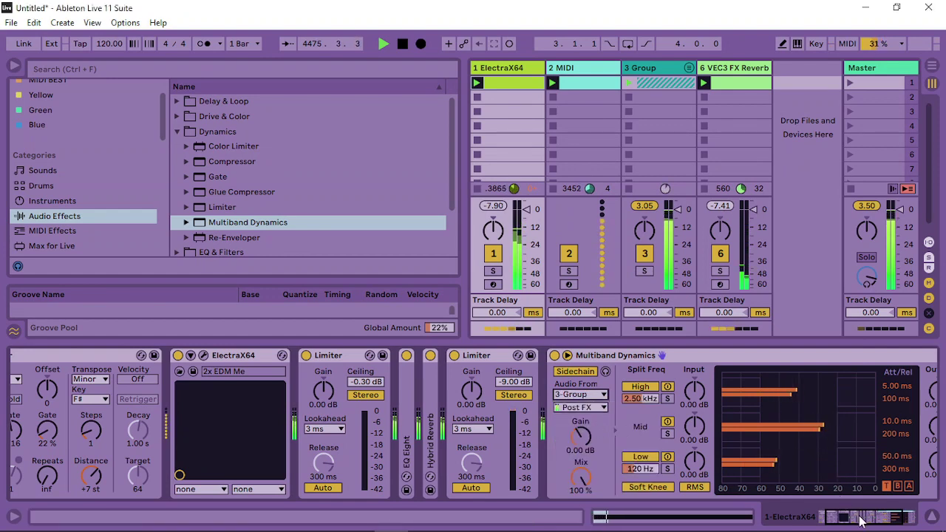
# Adjust the lower thresholds and below-threshold amounts of the mid and high bands in Multiband Dynamics.
pyautogui.click(860, 521)
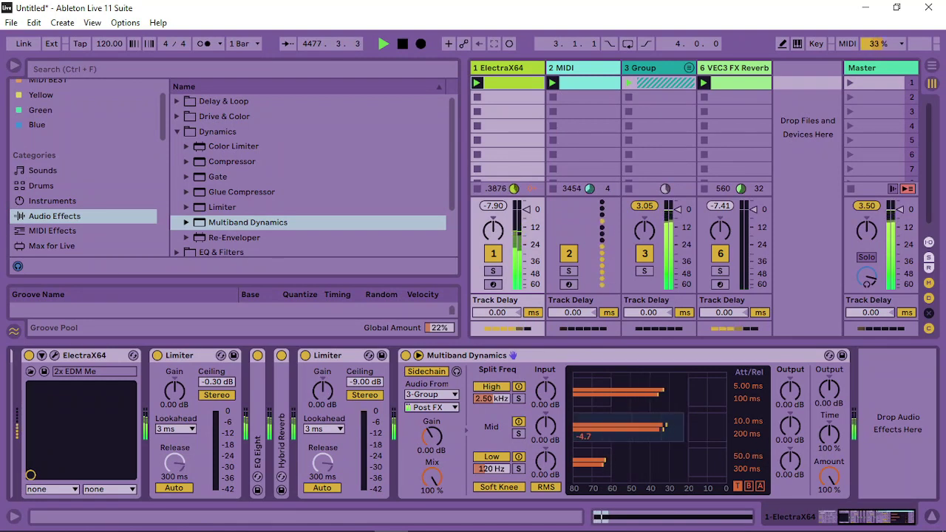
pyautogui.moveTo(627, 435); pyautogui.dragTo(627, 447)
pyautogui.moveTo(681, 421); pyautogui.dragTo(656, 422)
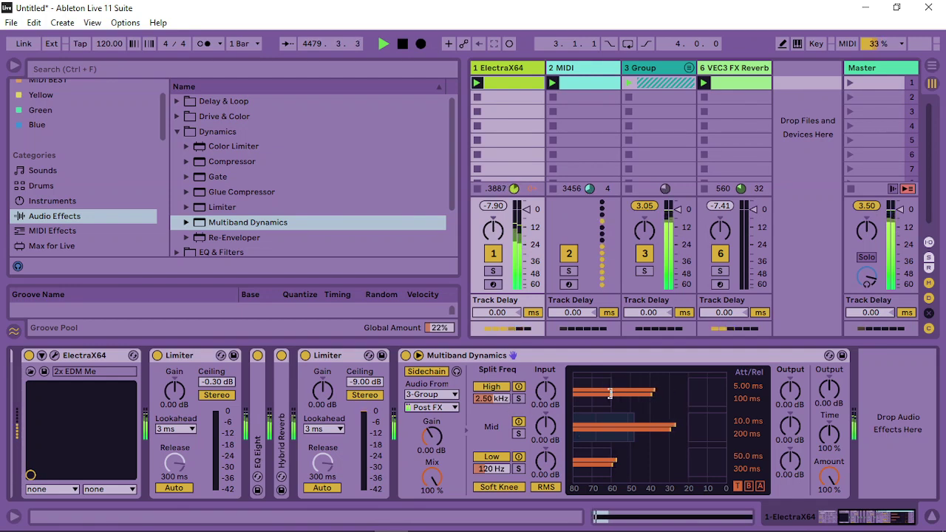
pyautogui.moveTo(612, 396); pyautogui.dragTo(613, 402)
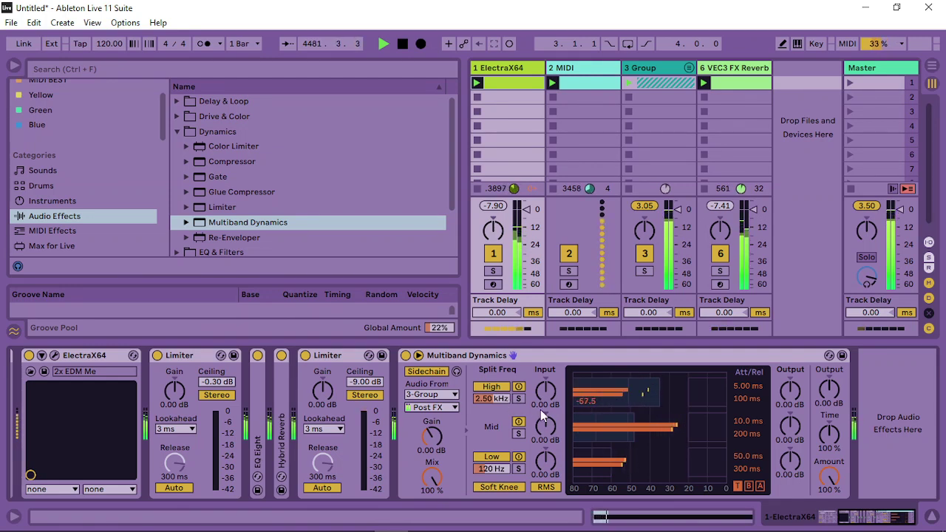
# Switch the Multiband Dynamics sidechain source to 4-8-Audio 1 and set the high split frequency to 6.18 kHz.
pyautogui.moveTo(491, 398)
pyautogui.mouseDown()
pyautogui.moveTo(492, 409)
pyautogui.moveTo(491, 385)
pyautogui.mouseUp()
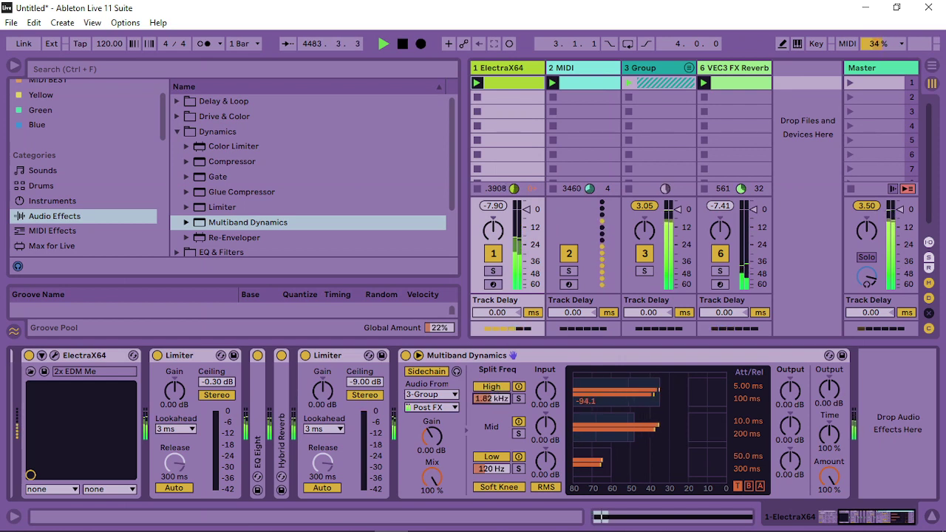
pyautogui.click(458, 395)
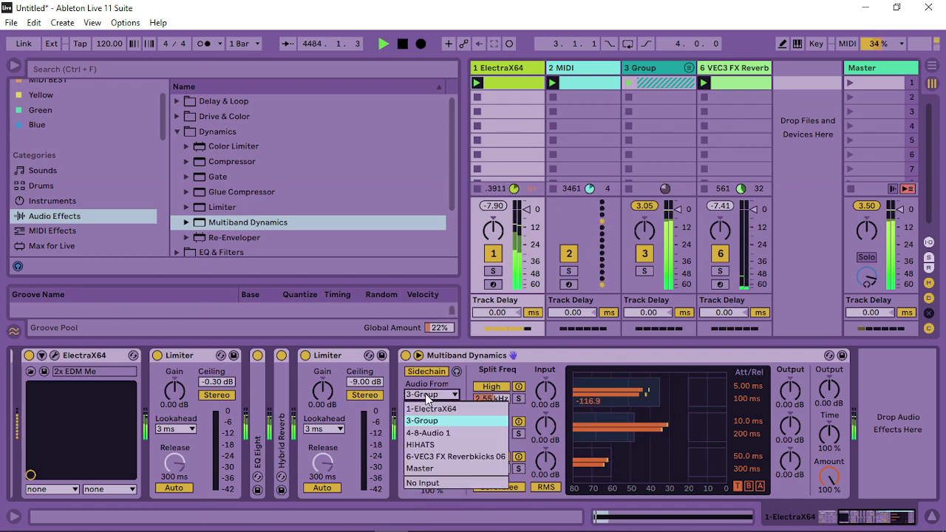
pyautogui.click(444, 432)
pyautogui.moveTo(491, 399); pyautogui.dragTo(492, 400)
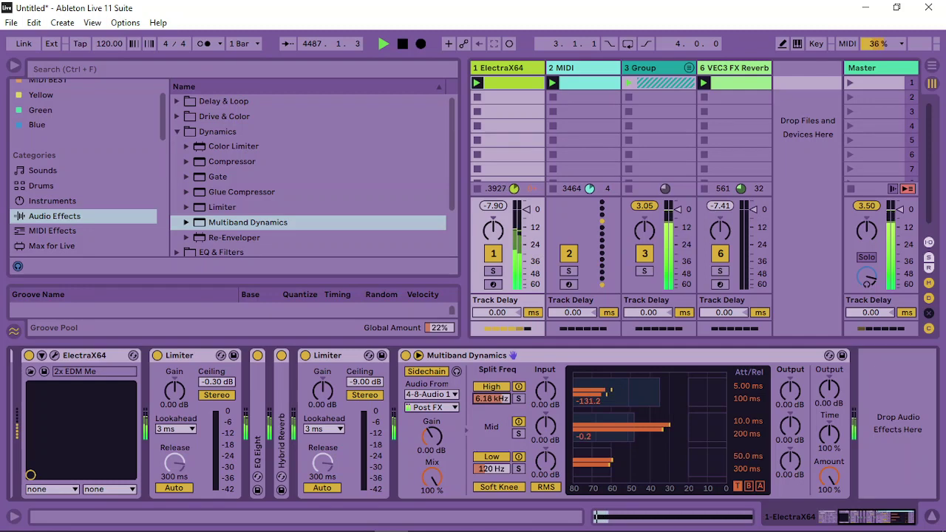
# Adjust the mid band's upper threshold and the low band's lower threshold, and set the low split frequency to 311 Hz.
pyautogui.click(704, 422)
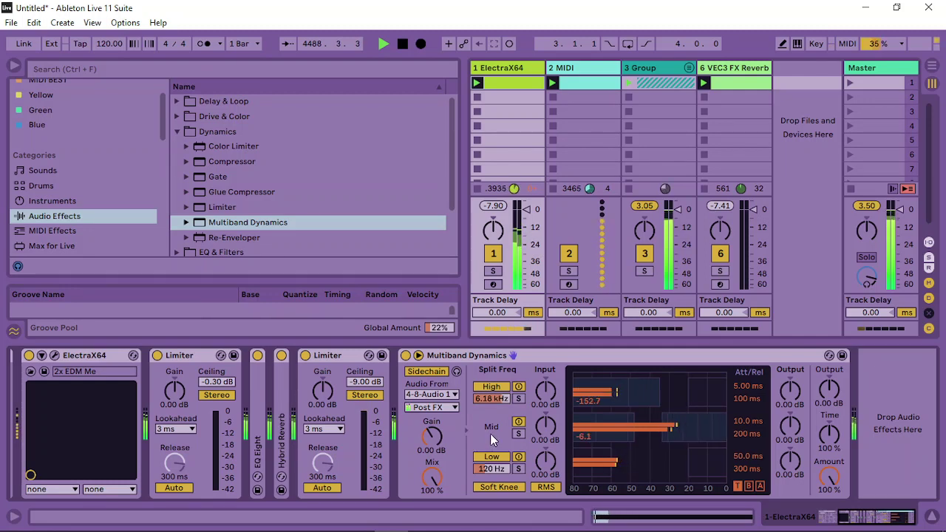
pyautogui.moveTo(612, 466); pyautogui.dragTo(617, 466)
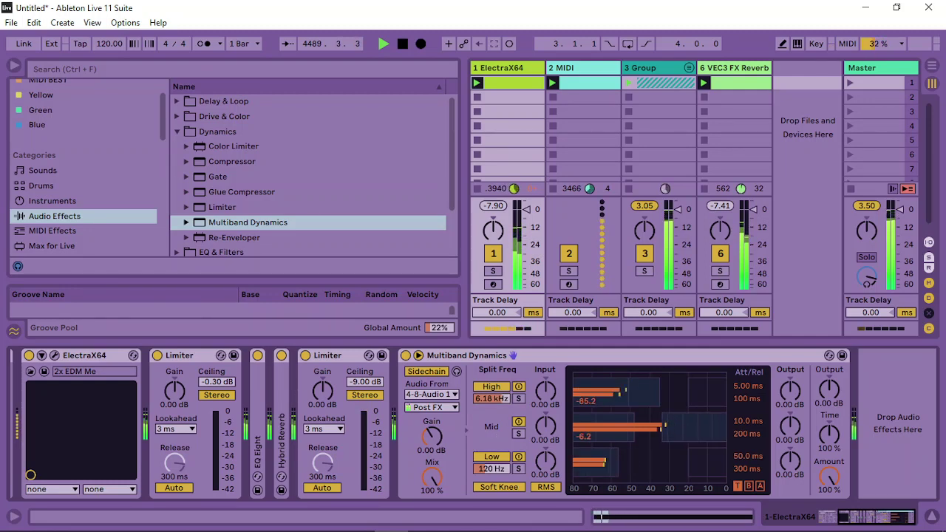
pyautogui.moveTo(507, 472); pyautogui.dragTo(508, 454)
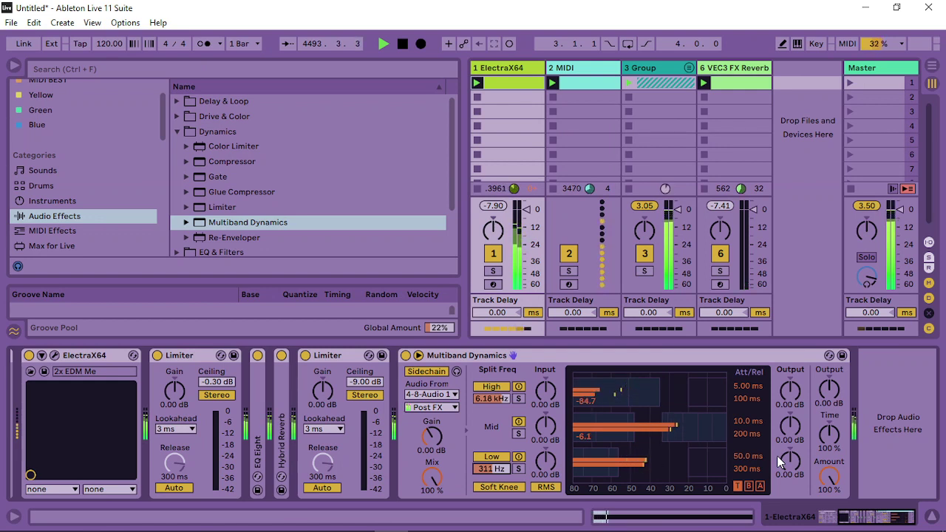
# Fold the Multiband Dynamics device and shrink the ElectraX64, 3 Group and VEC3 FX Reverb tracks to their narrowest width.
pyautogui.doubleClick(567, 353)
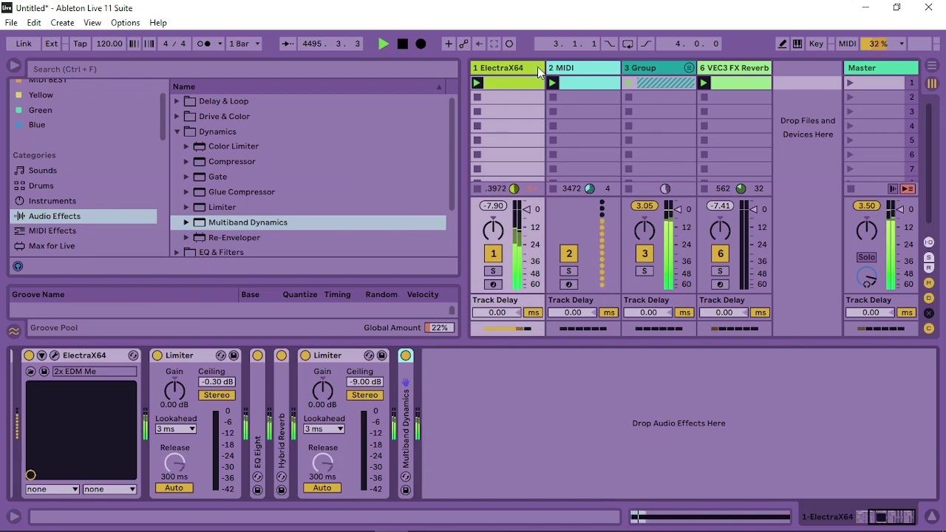
pyautogui.moveTo(543, 66); pyautogui.dragTo(484, 67)
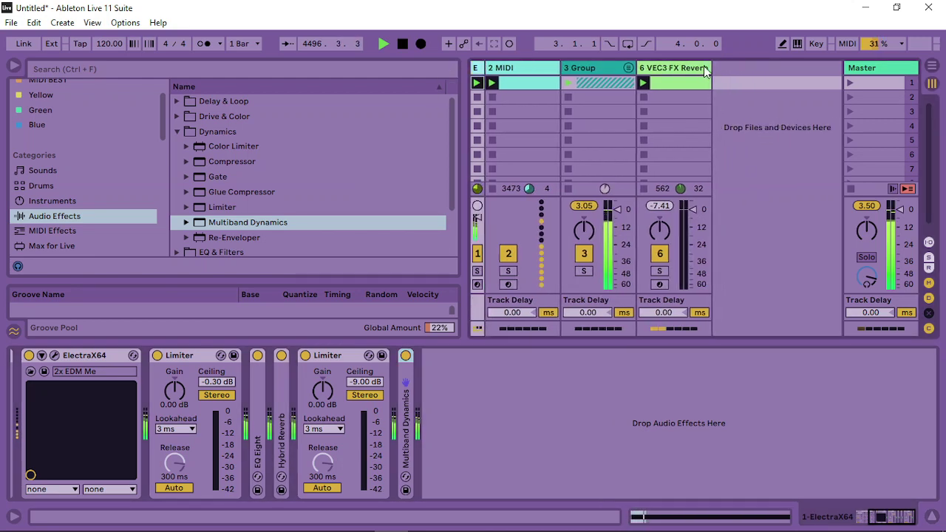
pyautogui.moveTo(710, 67); pyautogui.dragTo(574, 67)
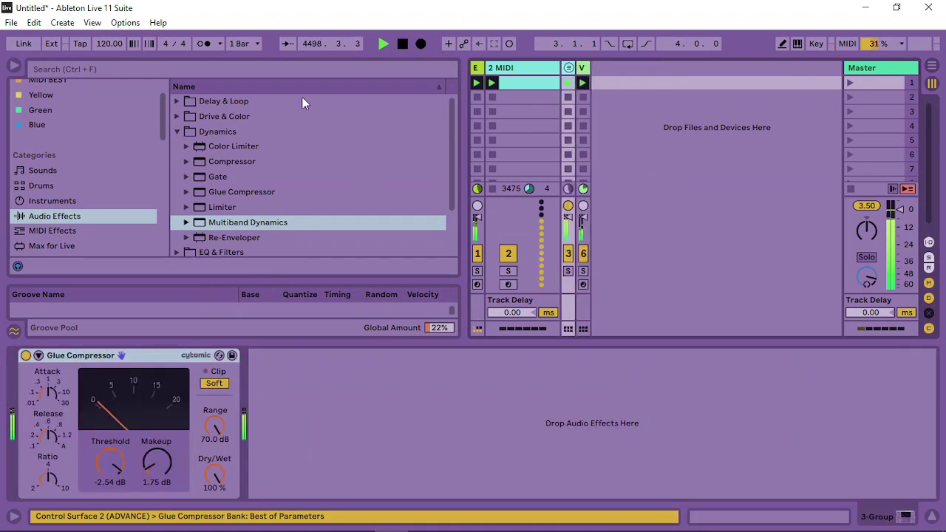
# Collapse the Dynamics audio effects and look through the U-HE folder of the plug-in library.
pyautogui.click(177, 132)
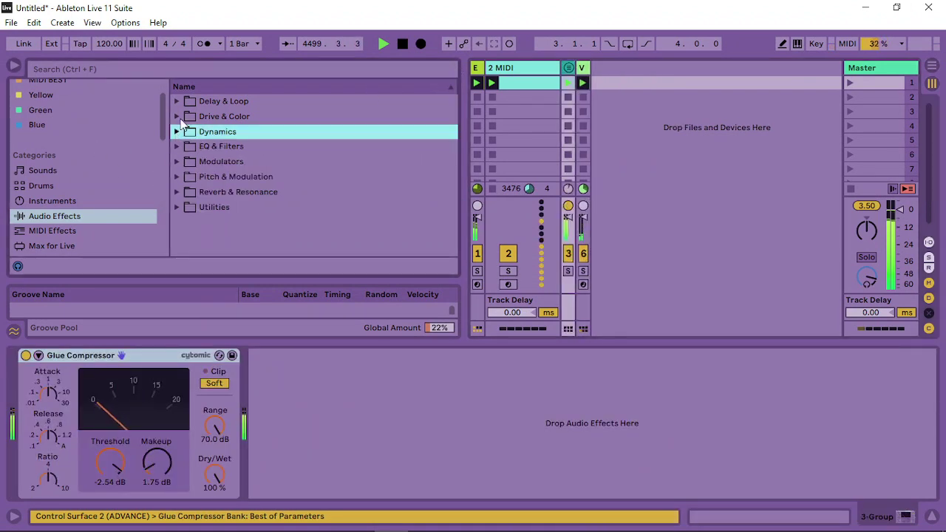
pyautogui.click(53, 246)
pyautogui.click(124, 238)
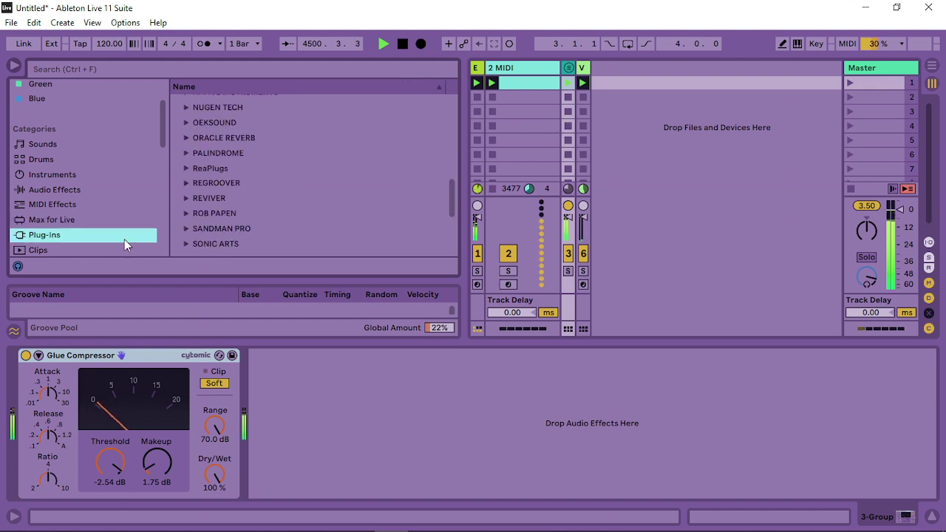
pyautogui.scroll(3, 229, 166)
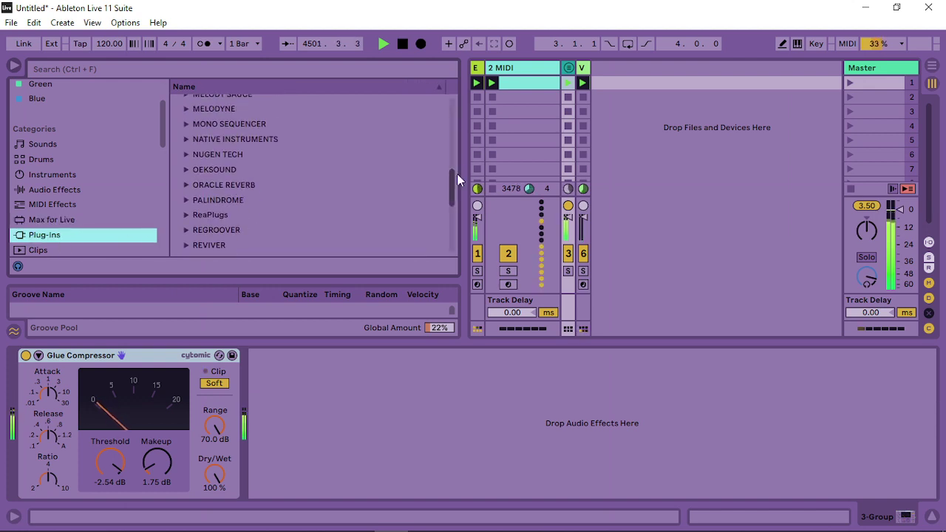
pyautogui.moveTo(452, 201); pyautogui.dragTo(453, 244)
pyautogui.click(186, 155)
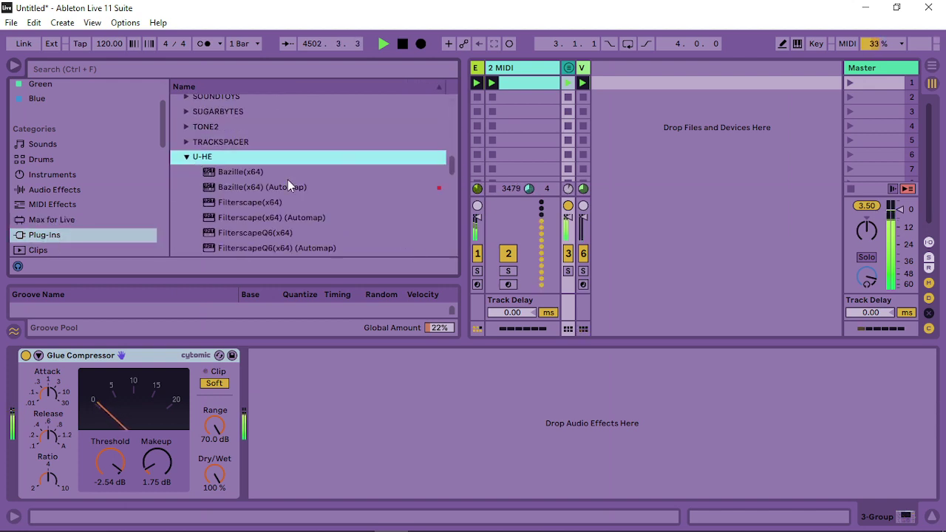
pyautogui.scroll(-5, 290, 197)
pyautogui.scroll(6, 237, 181)
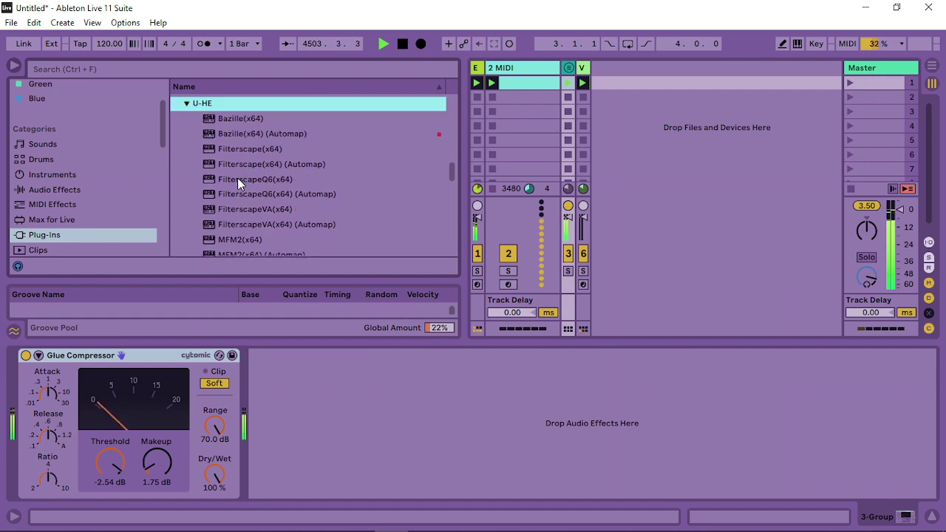
# Load Tone2's ElectraX64 on a new track and choose the Keys patch Jazzy EP BN.
pyautogui.click(186, 137)
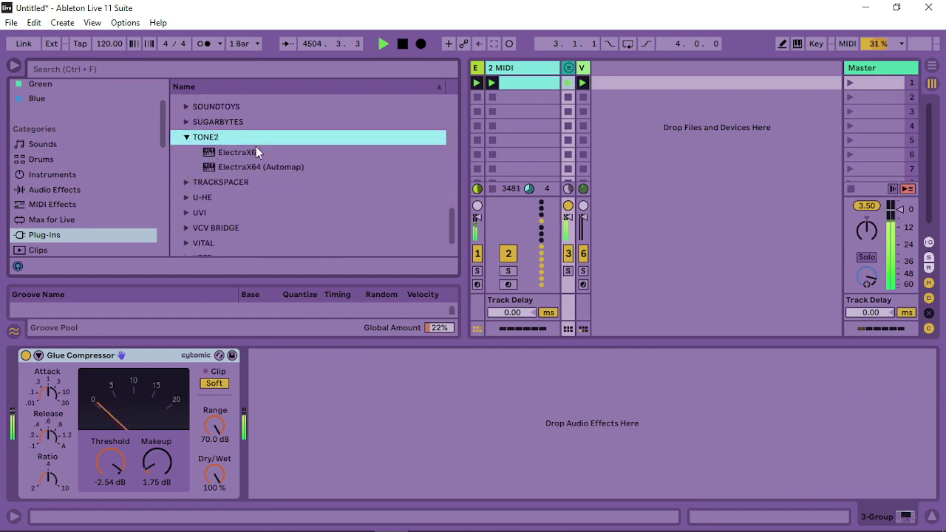
pyautogui.moveTo(256, 150); pyautogui.dragTo(618, 87)
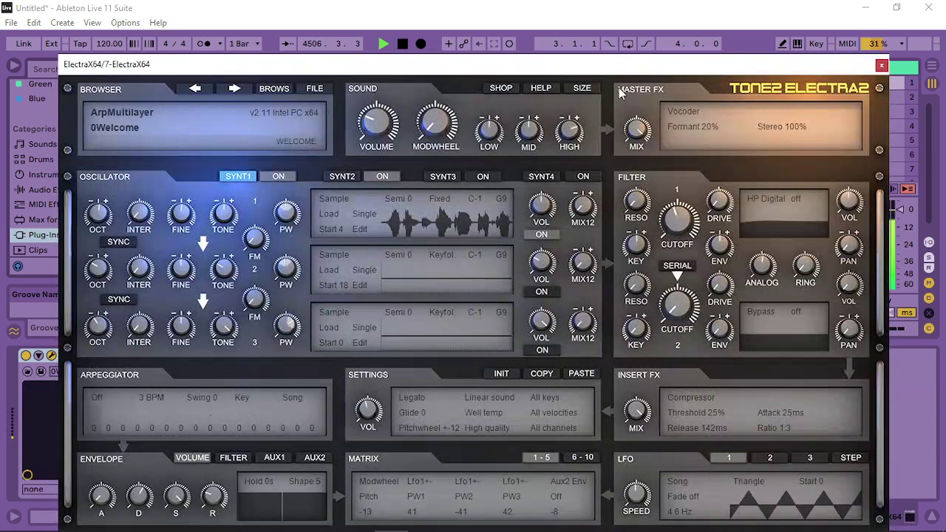
pyautogui.click(270, 90)
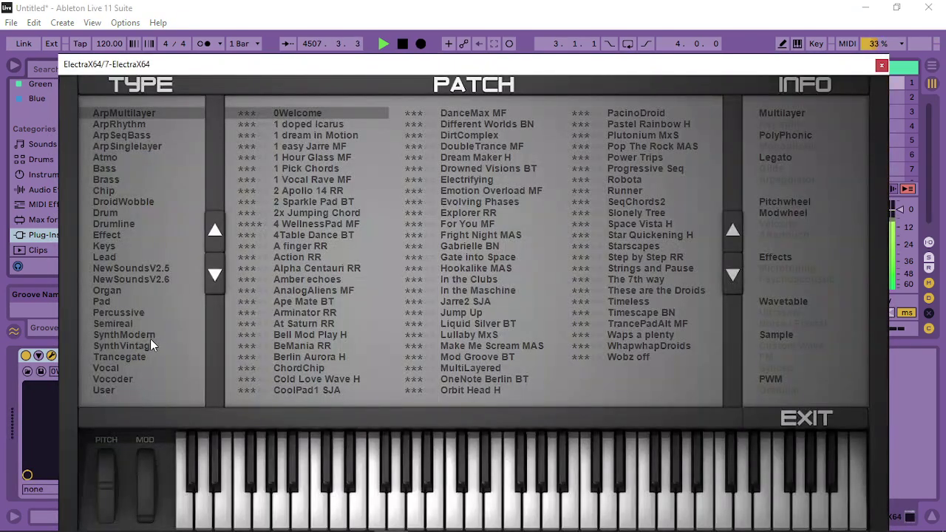
pyautogui.click(120, 312)
pyautogui.click(120, 250)
pyautogui.click(308, 269)
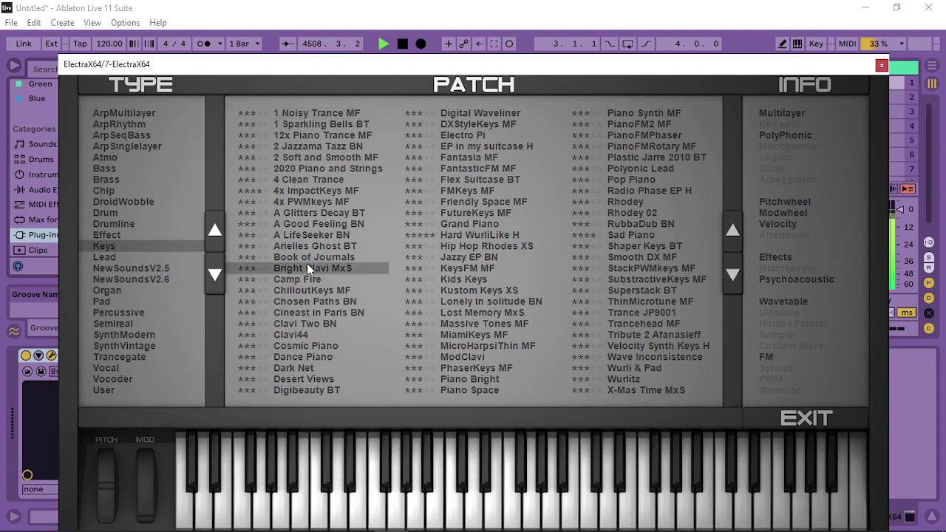
pyautogui.click(533, 260)
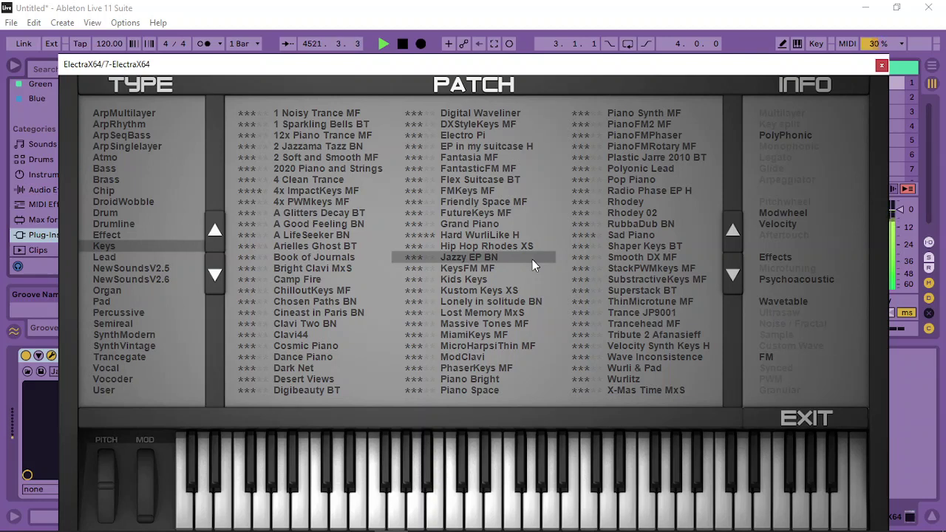
pyautogui.click(882, 66)
# Capture the played MIDI into a clip on the new ElectraX64 track and loop two bars from 12.1.1.
pyautogui.click(494, 43)
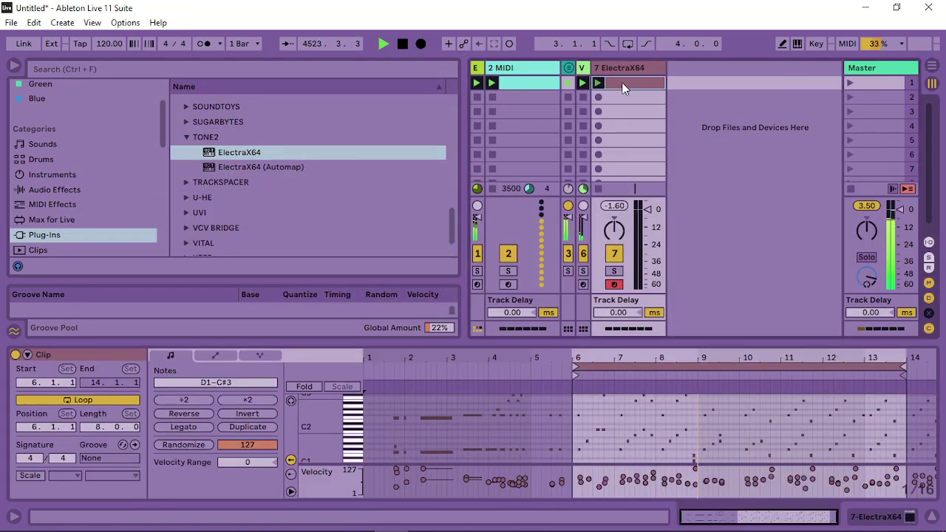
pyautogui.moveTo(575, 367)
pyautogui.mouseDown()
pyautogui.moveTo(760, 365)
pyautogui.moveTo(813, 362)
pyautogui.moveTo(826, 351)
pyautogui.moveTo(746, 367)
pyautogui.mouseUp()
pyautogui.moveTo(823, 357)
pyautogui.mouseDown()
pyautogui.moveTo(885, 357)
pyautogui.moveTo(828, 348)
pyautogui.mouseUp()
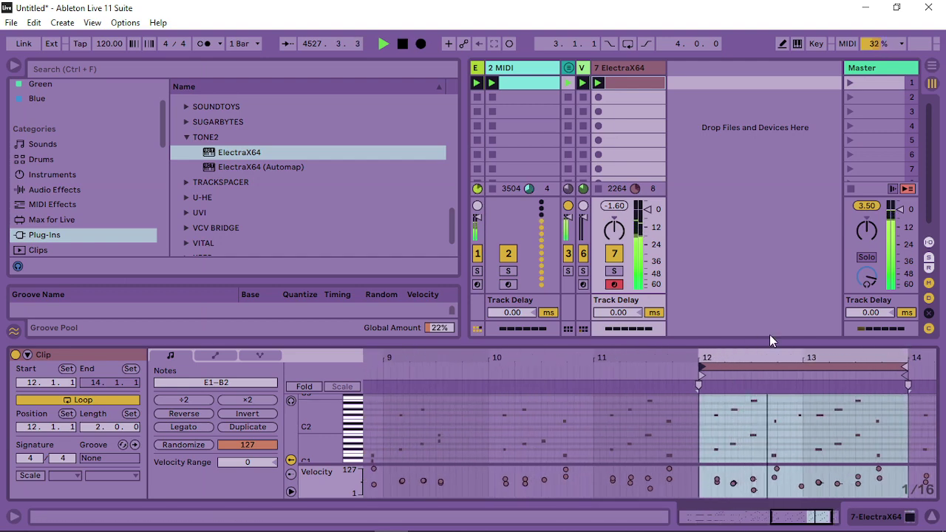
# Quantize the notes from bar 12 onward and shorten the clip loop to one bar starting at 13.1.1.
pyautogui.moveTo(769, 342); pyautogui.dragTo(762, 159)
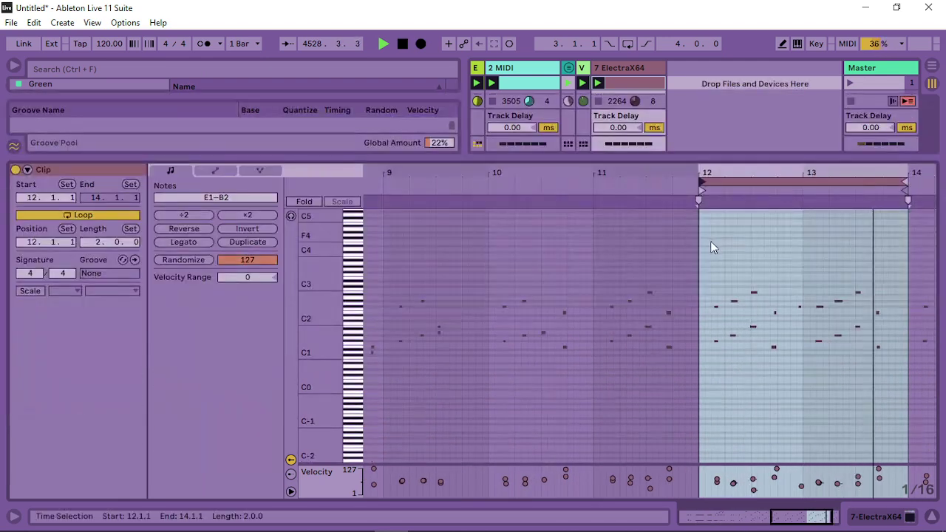
pyautogui.moveTo(706, 247); pyautogui.dragTo(933, 437)
pyautogui.rightClick(819, 437)
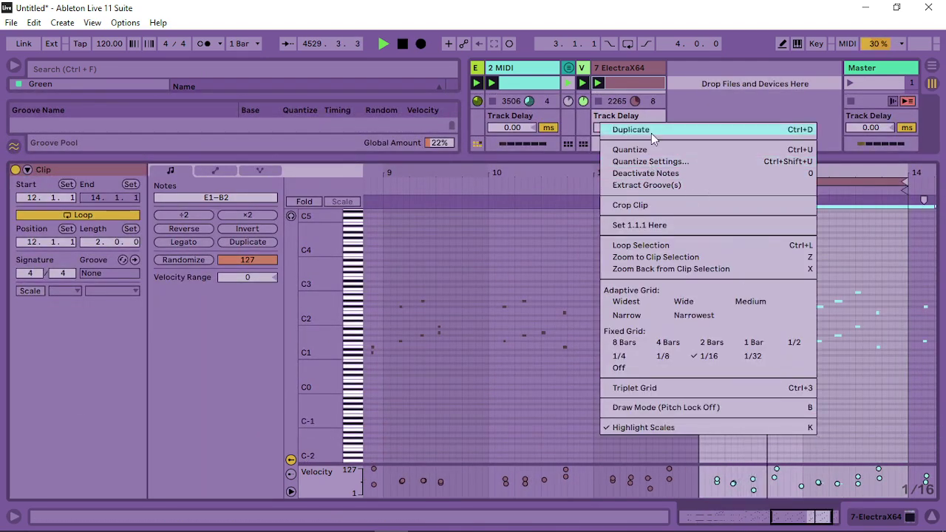
pyautogui.click(636, 149)
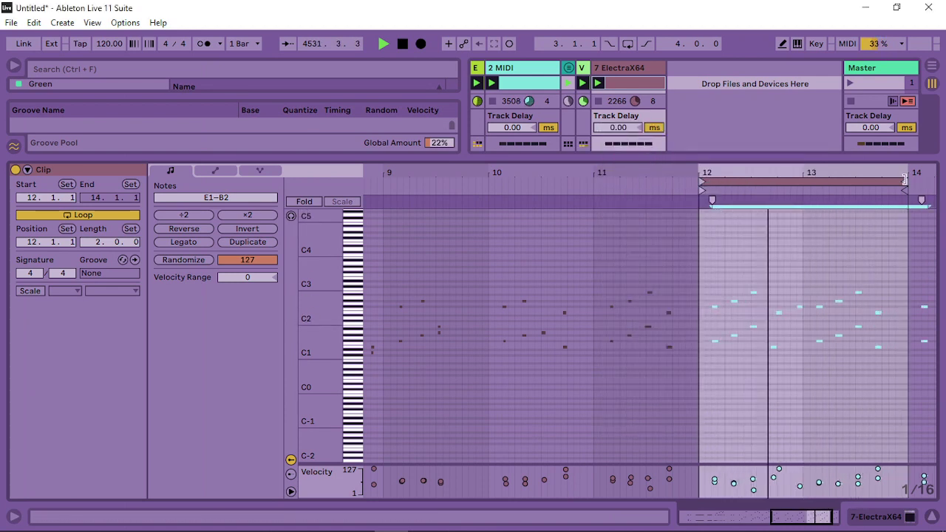
pyautogui.moveTo(904, 180); pyautogui.dragTo(803, 179)
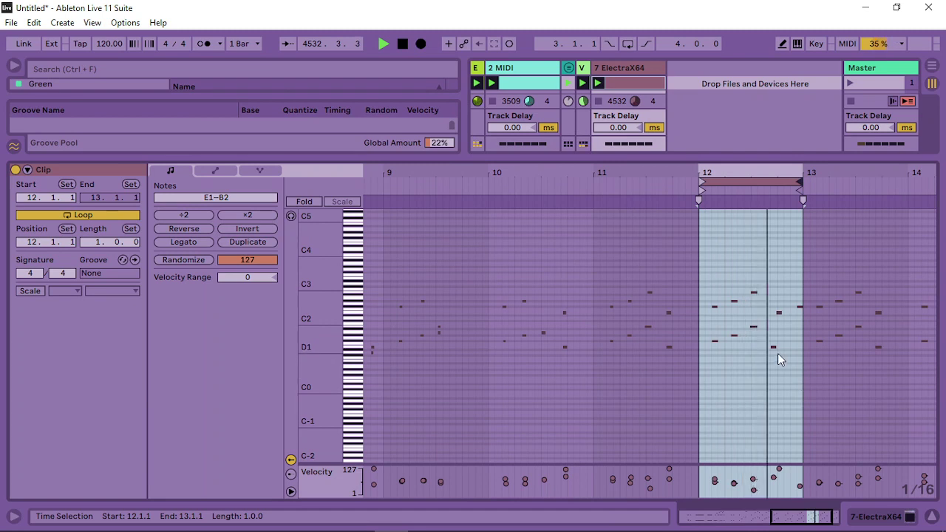
pyautogui.moveTo(755, 186); pyautogui.dragTo(855, 188)
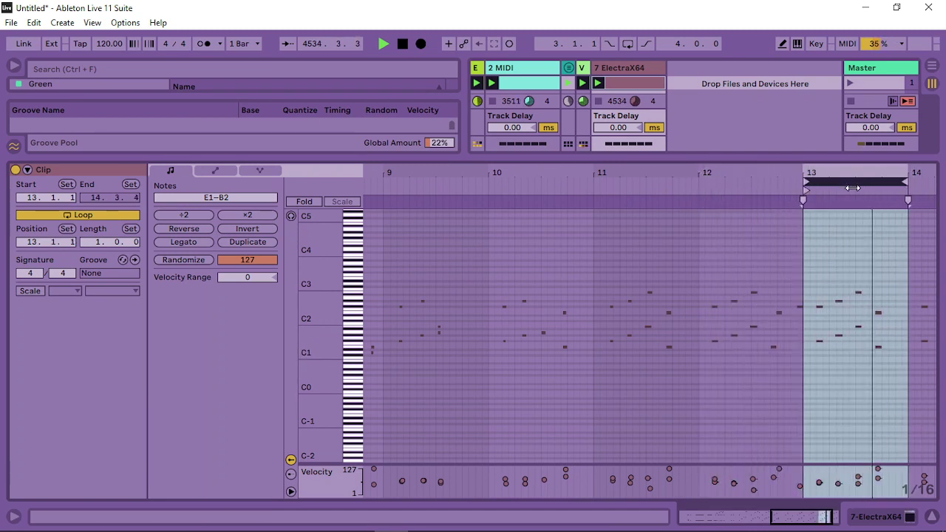
# Step forward through the ElectraX64 Keys patches from Jazzy EP BN to Lost Memory MxS.
pyautogui.doubleClick(639, 70)
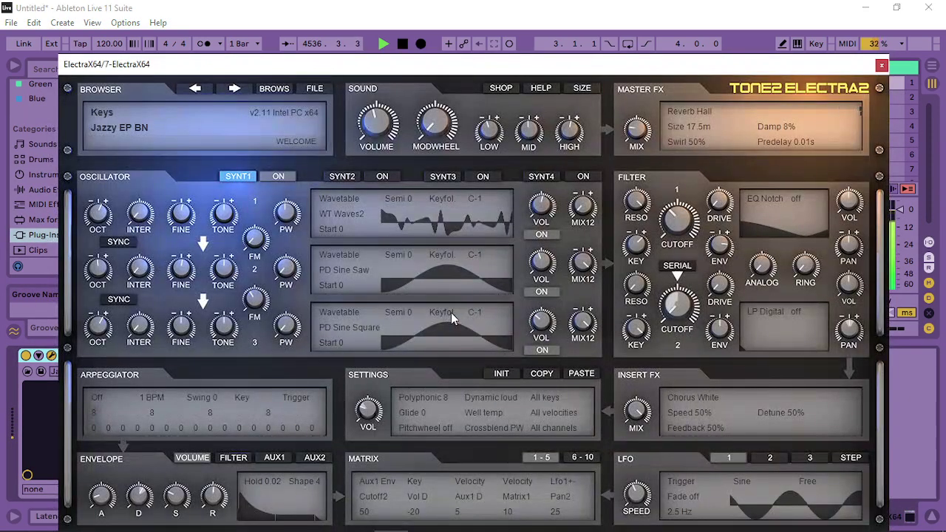
pyautogui.click(235, 88)
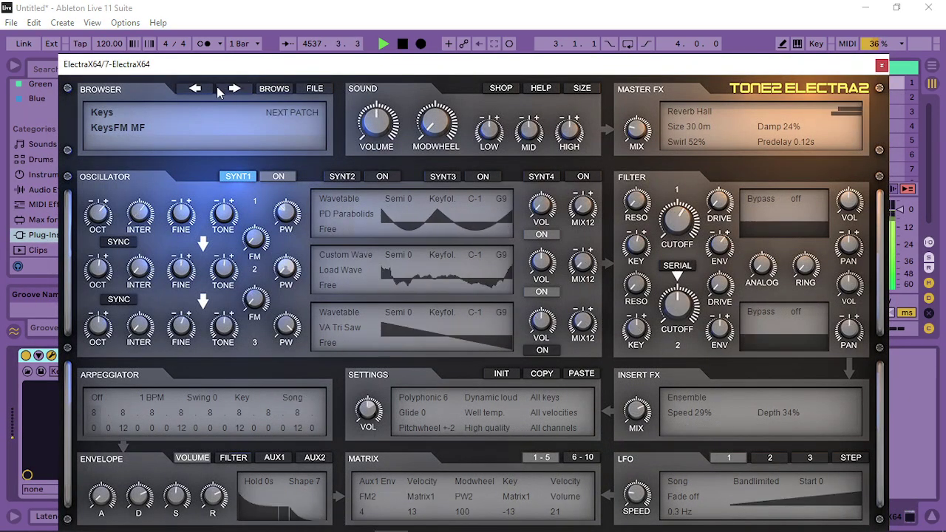
pyautogui.click(240, 88)
pyautogui.click(235, 88)
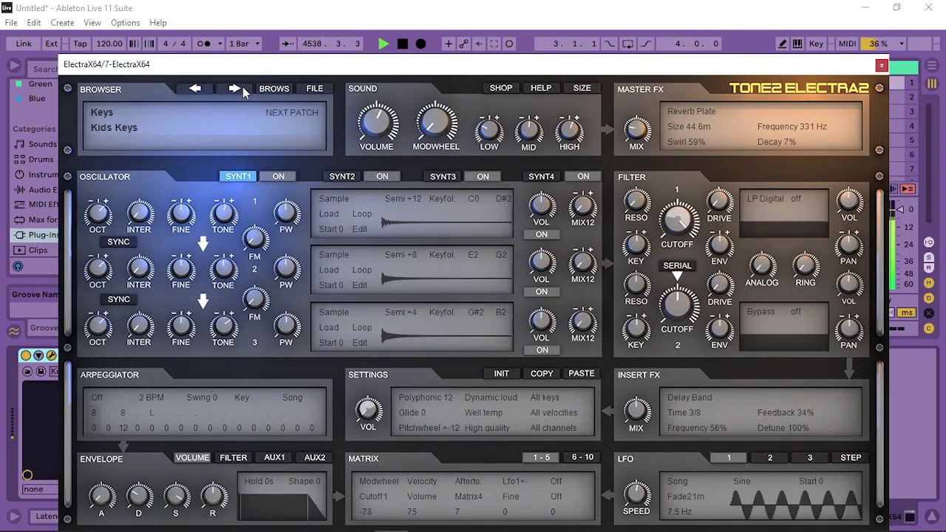
pyautogui.click(243, 88)
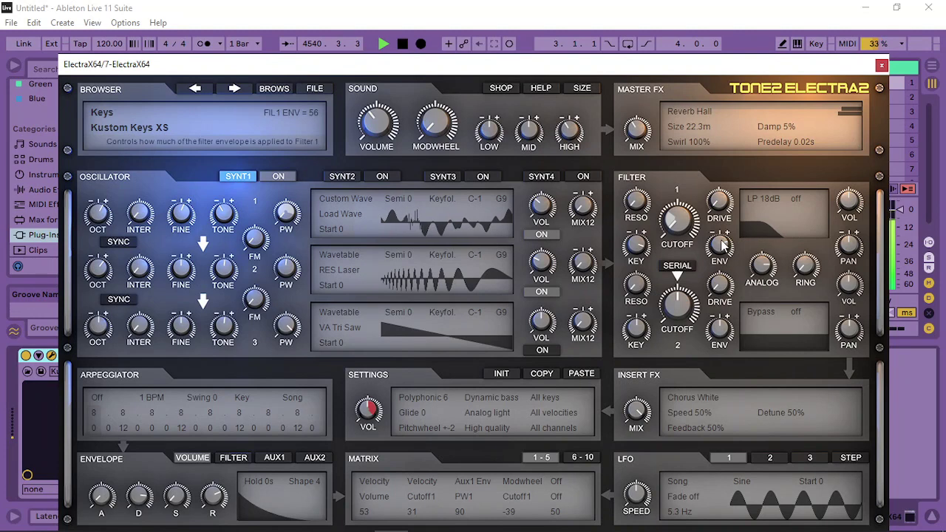
pyautogui.click(235, 88)
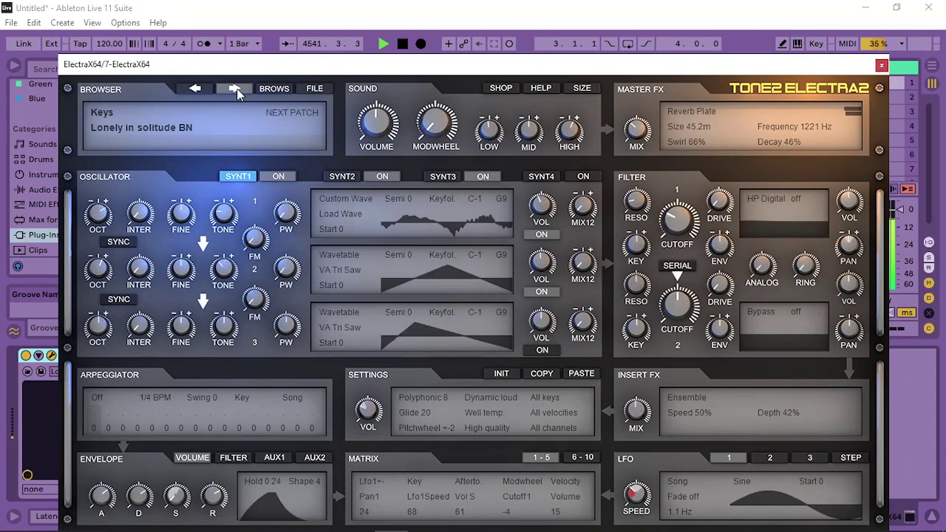
pyautogui.click(235, 88)
pyautogui.click(882, 66)
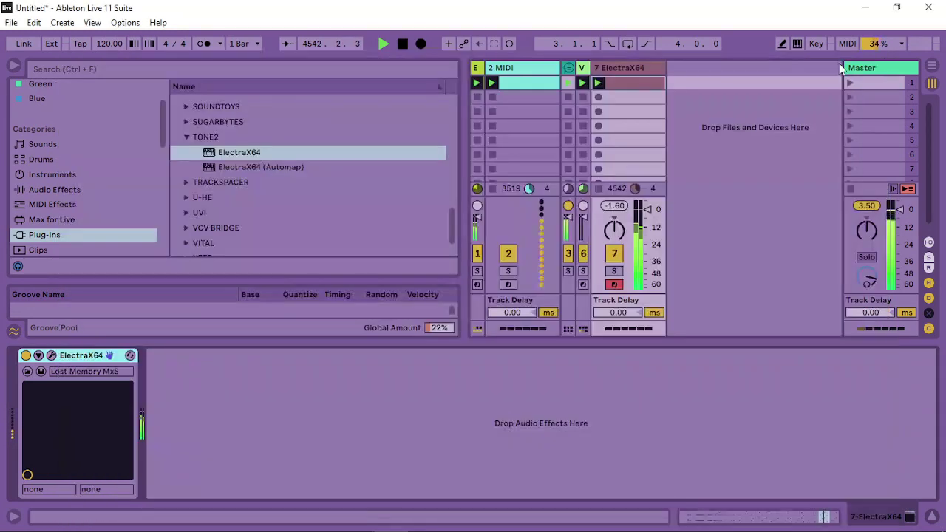
# Transpose the octave note pair at beat 13.3 of the ElectraX64 clip to F#1 and F#2.
pyautogui.doubleClick(641, 84)
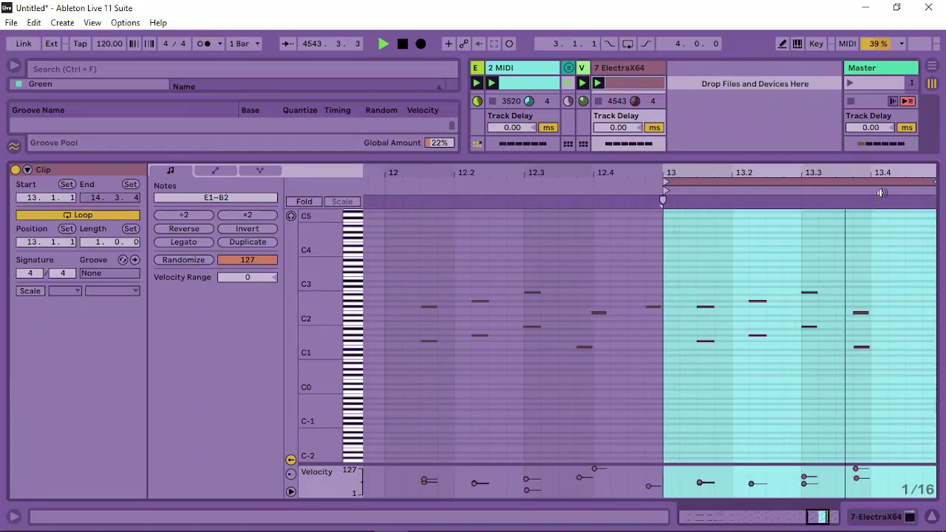
pyautogui.moveTo(807, 285); pyautogui.dragTo(822, 369)
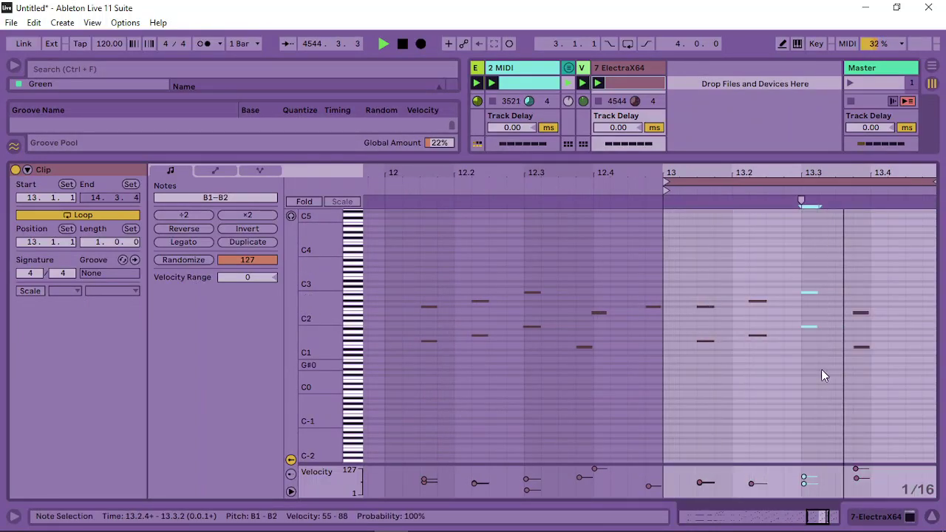
pyautogui.press('Up')
pyautogui.press('Up')
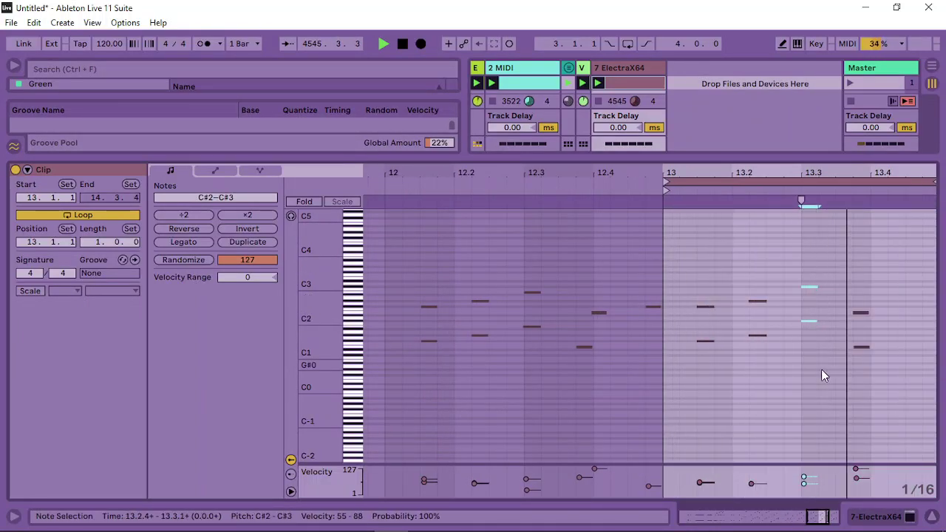
pyautogui.press('Down')
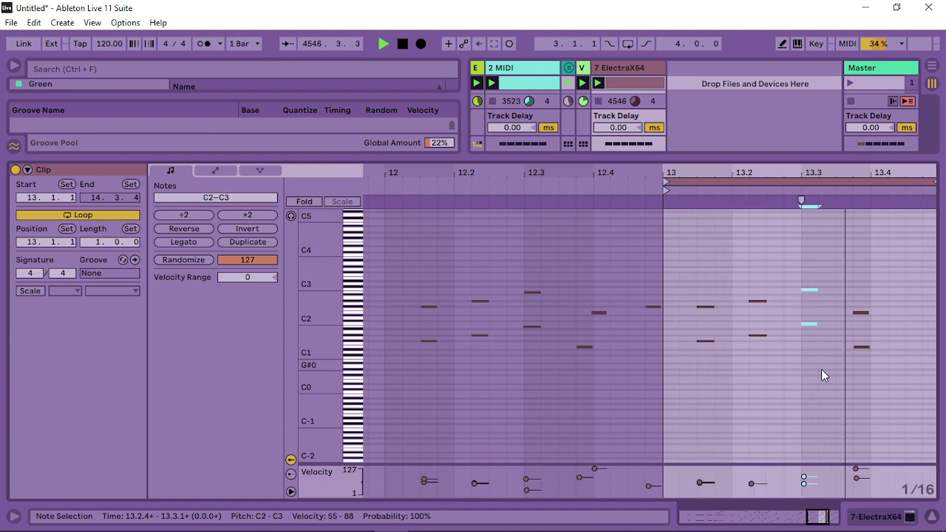
pyautogui.press('Down')
pyautogui.press('Down')
pyautogui.press('Down')
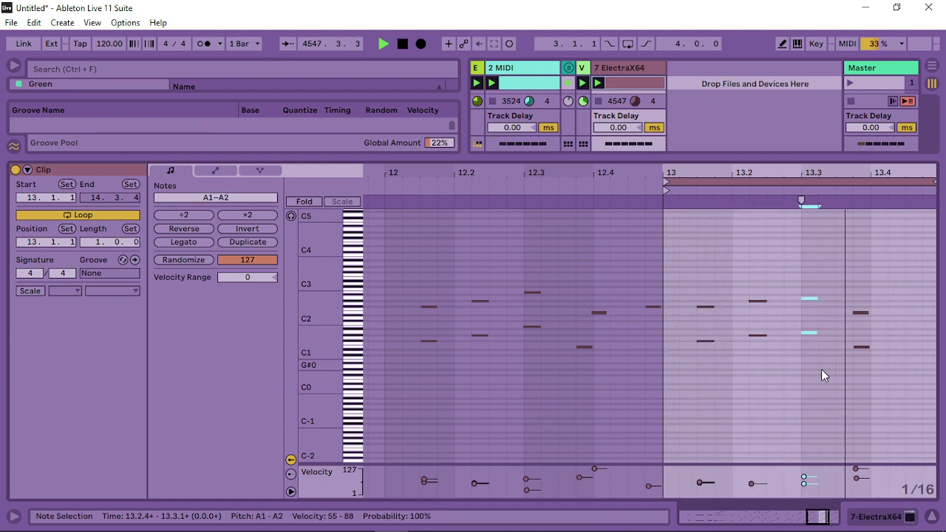
pyautogui.press('Down')
pyautogui.press('Down')
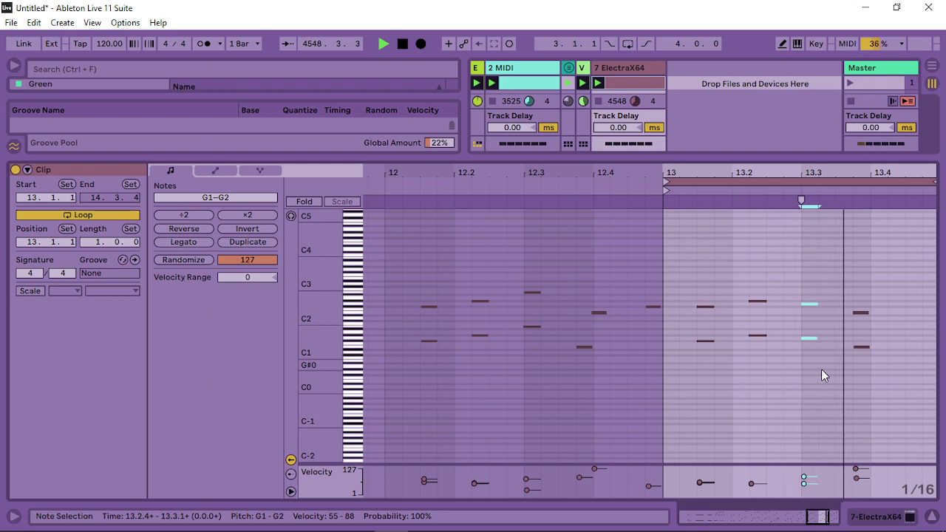
pyautogui.press('Down')
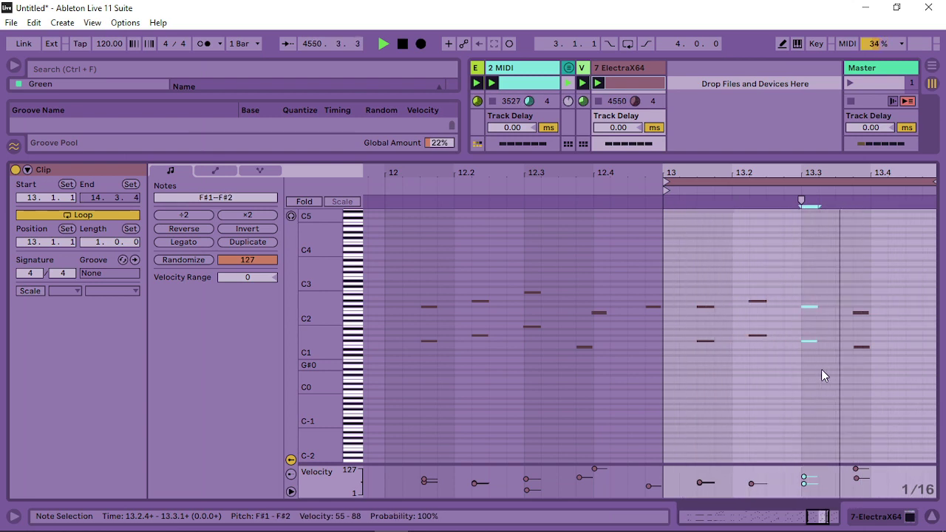
# Transpose the last octave note pair of bar 13, at 13.3.4, up to F#1 and F#2.
pyautogui.moveTo(831, 173); pyautogui.dragTo(777, 386)
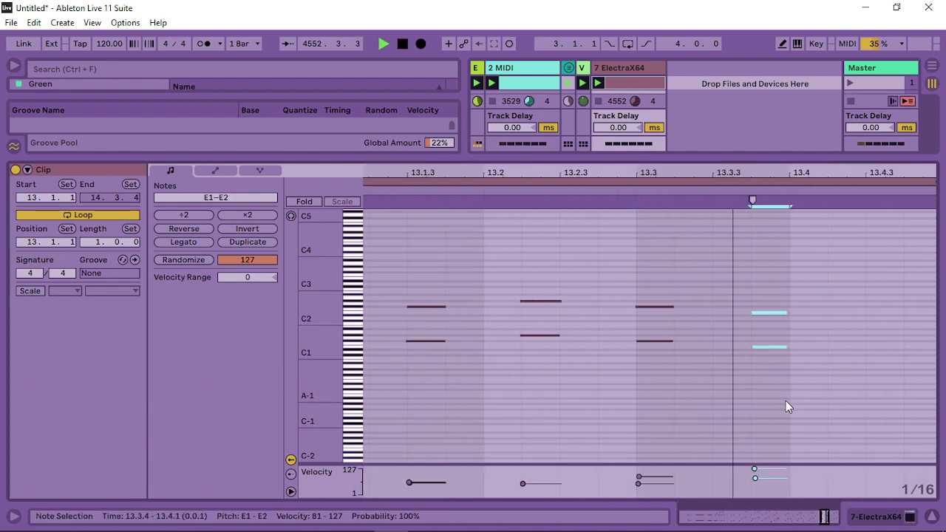
pyautogui.press('Up')
pyautogui.press('Up')
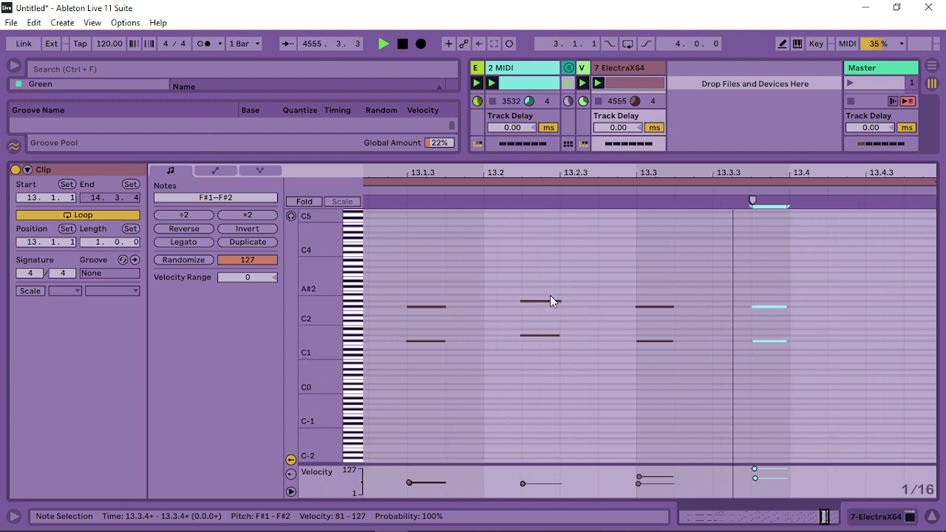
# Transpose the octave note pair in beat 13.2 up to C#2 and C#3.
pyautogui.moveTo(550, 295); pyautogui.dragTo(560, 391)
pyautogui.press('Up')
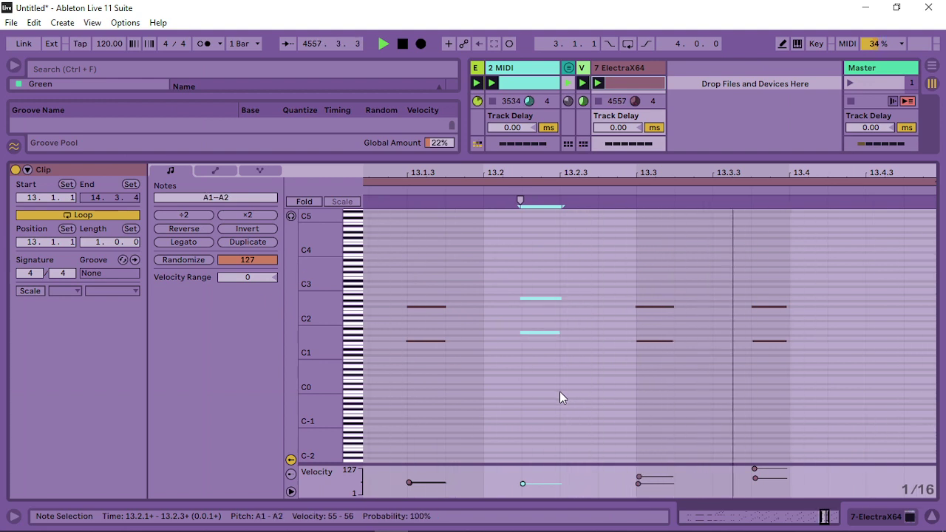
pyautogui.press('Up')
pyautogui.press('Up')
pyautogui.press('Up')
pyautogui.press('Up')
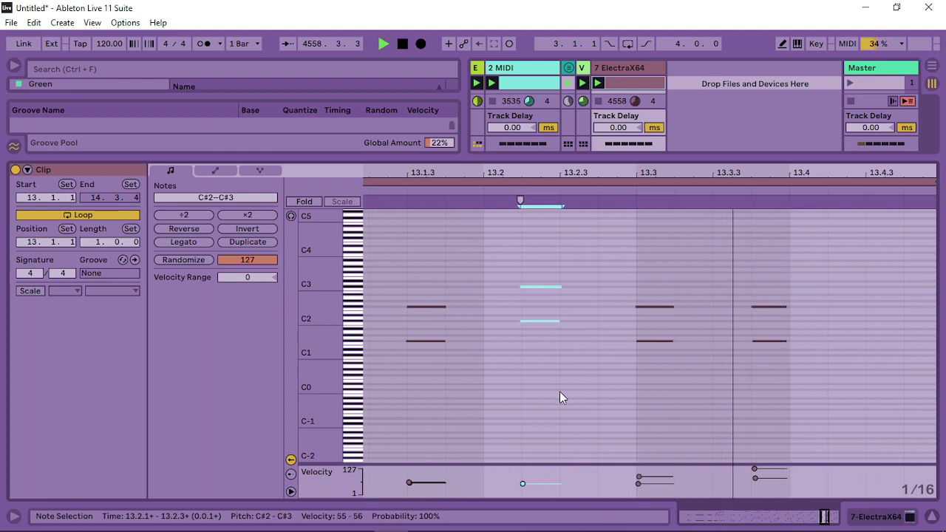
# Open the ElectraX64 plug-in on track 7 and reshape oscillator 1's waveform with its pulse width.
pyautogui.click(656, 69)
pyautogui.click(51, 356)
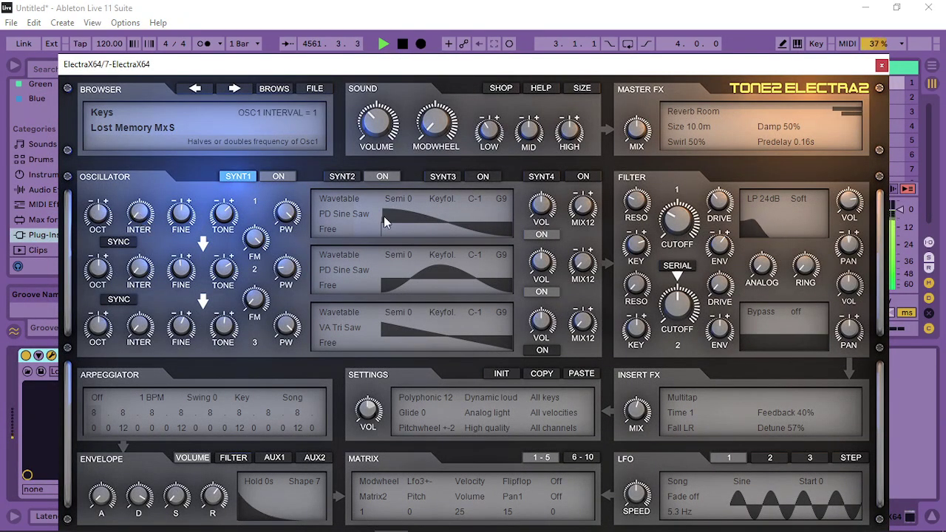
pyautogui.scroll(-5, 675, 238)
pyautogui.moveTo(633, 253)
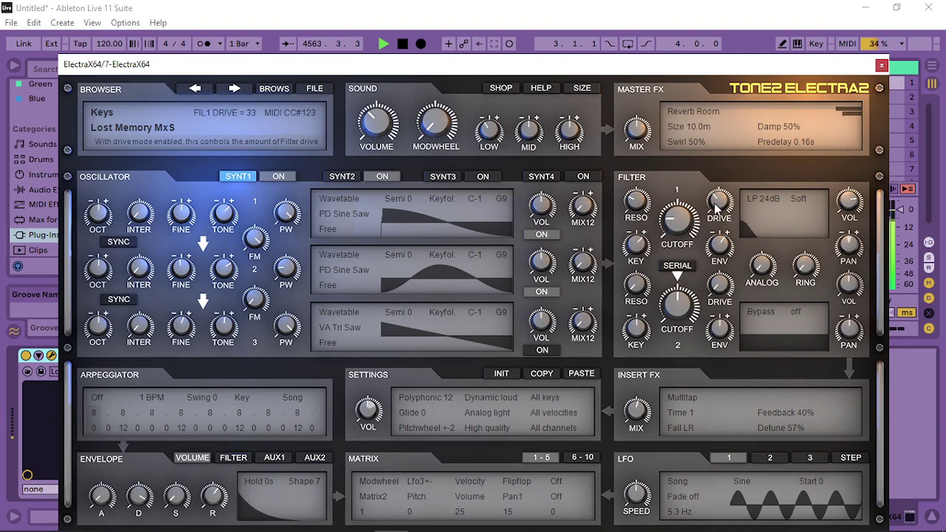
pyautogui.moveTo(633, 294)
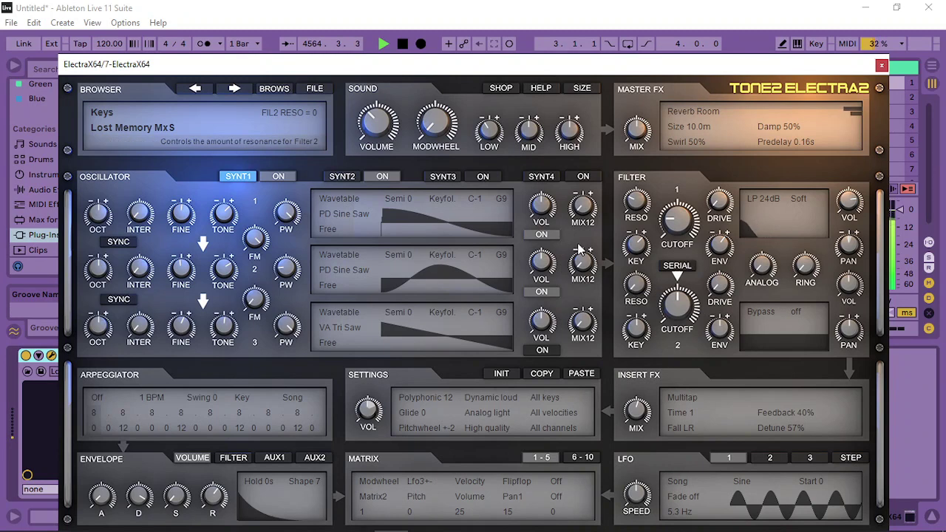
pyautogui.moveTo(540, 207)
pyautogui.moveTo(286, 213); pyautogui.dragTo(326, 311)
pyautogui.moveTo(324, 247)
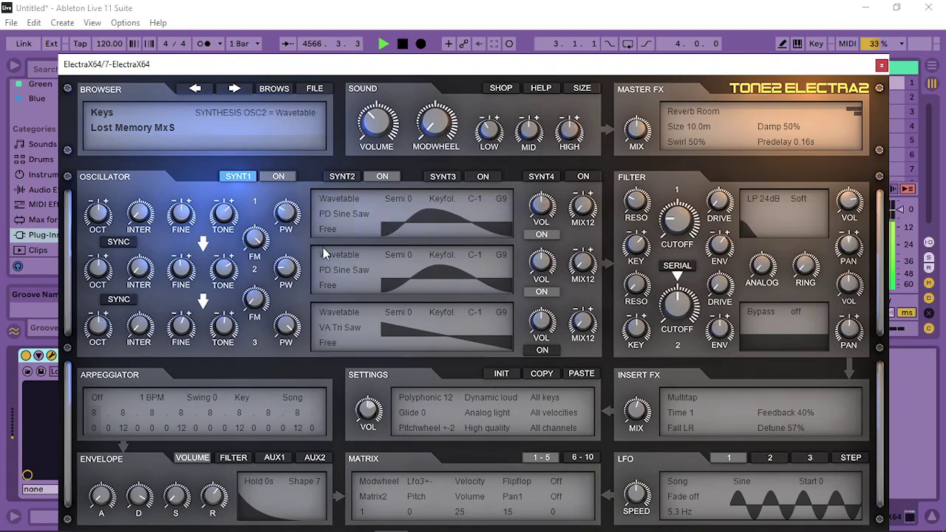
# Adjust oscillator 2's volume and oscillator 1's octave in the SYNT1 layer.
pyautogui.moveTo(545, 261)
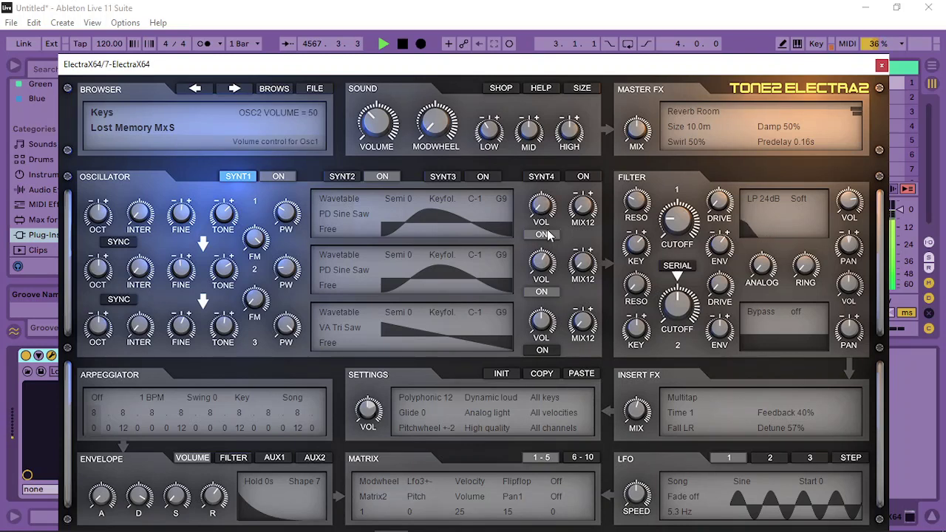
pyautogui.scroll(2, 548, 194)
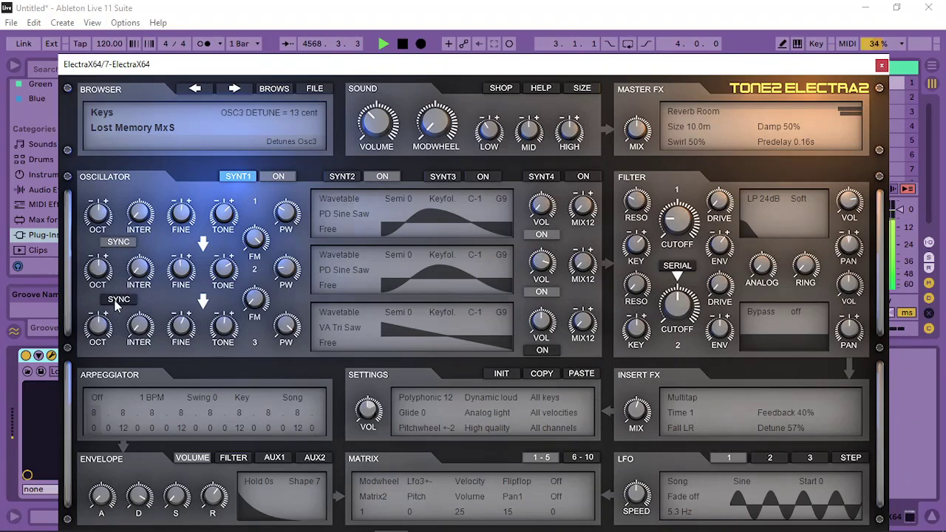
pyautogui.moveTo(97, 213)
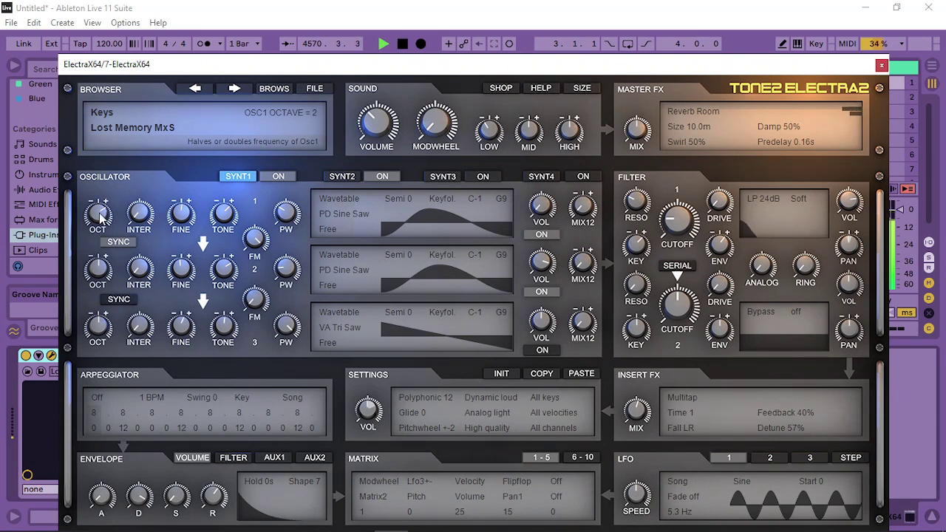
pyautogui.scroll(-2, 100, 216)
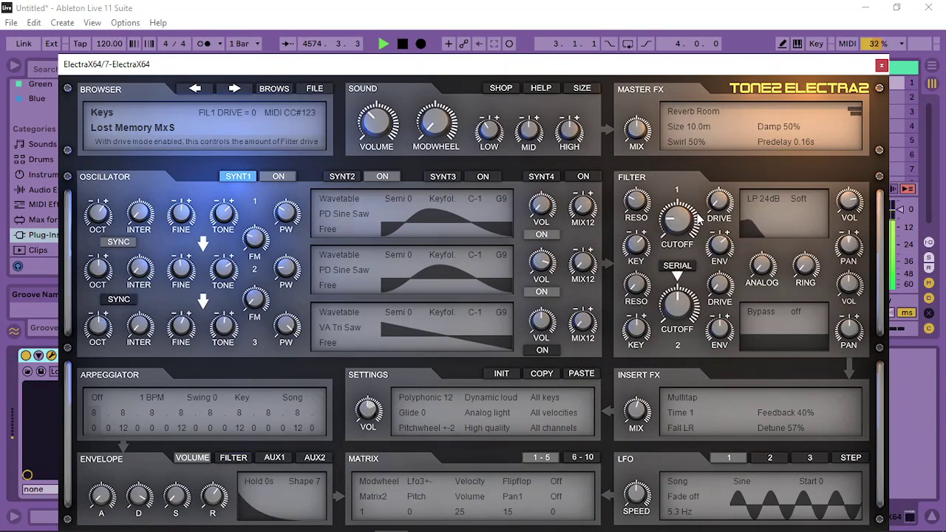
# Set filter 1's cutoff to 135 Hz and lower oscillator 2's volume.
pyautogui.moveTo(699, 220); pyautogui.dragTo(686, 228)
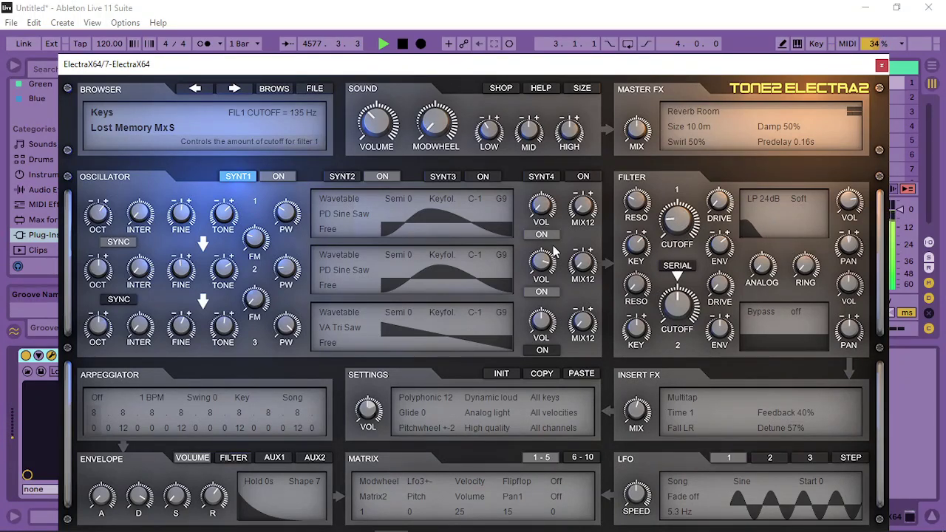
pyautogui.moveTo(546, 268); pyautogui.dragTo(545, 347)
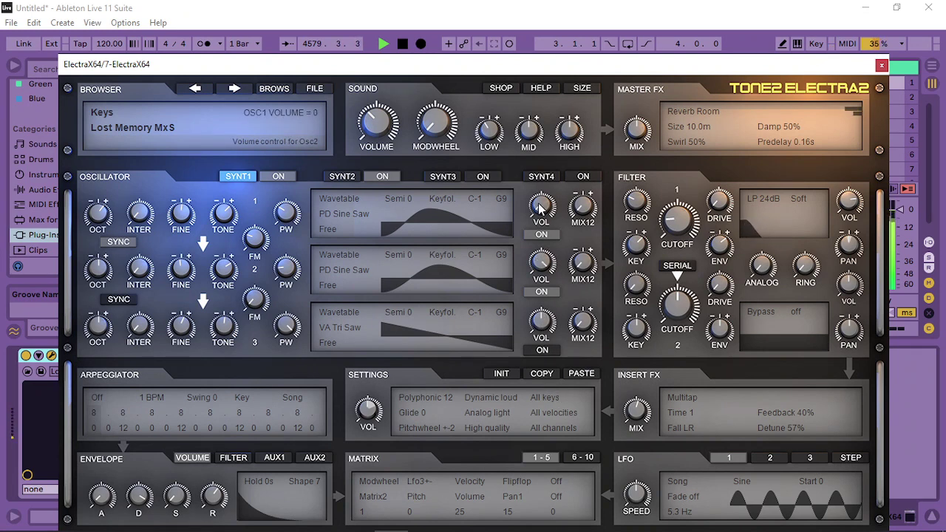
# Modulate oscillator 1's volume with LFO 1, and set that LFO to Trigger BPM mode at 1/8 BPM.
pyautogui.moveTo(669, 494); pyautogui.dragTo(542, 212)
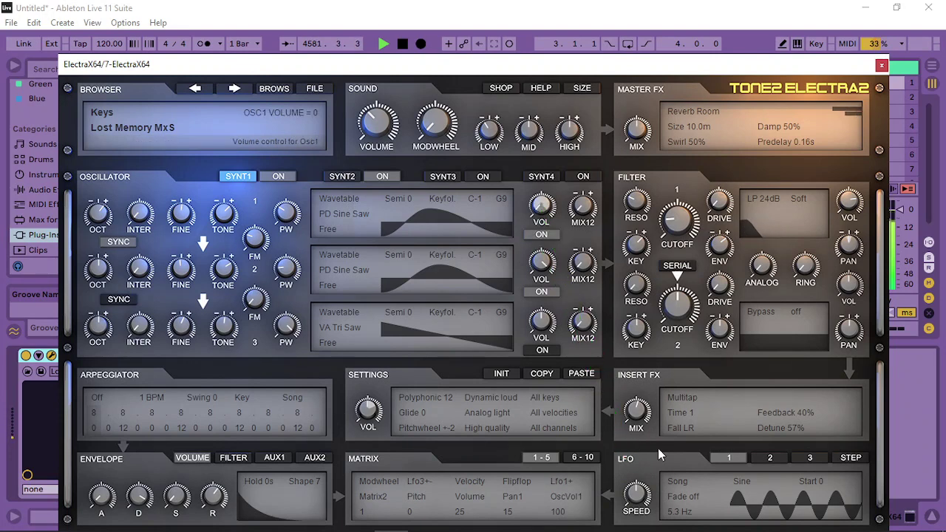
pyautogui.moveTo(646, 490); pyautogui.dragTo(637, 497)
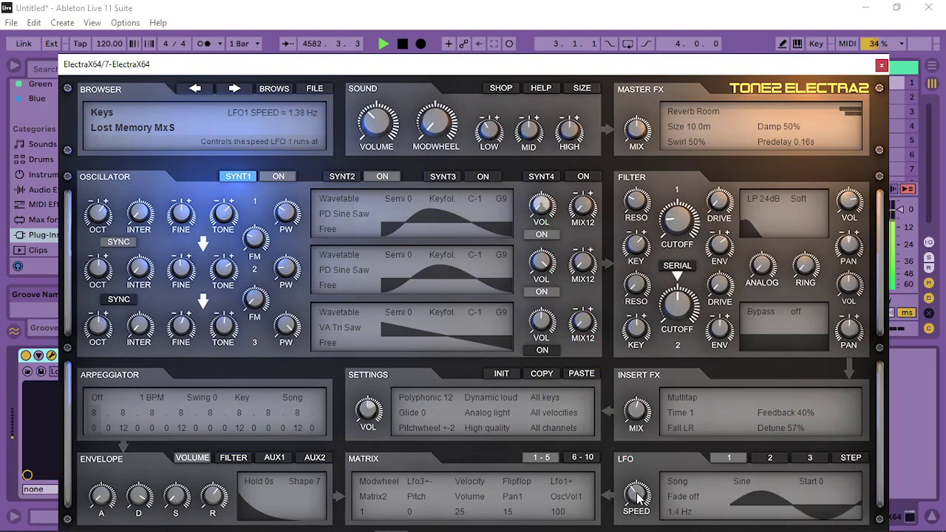
pyautogui.click(683, 483)
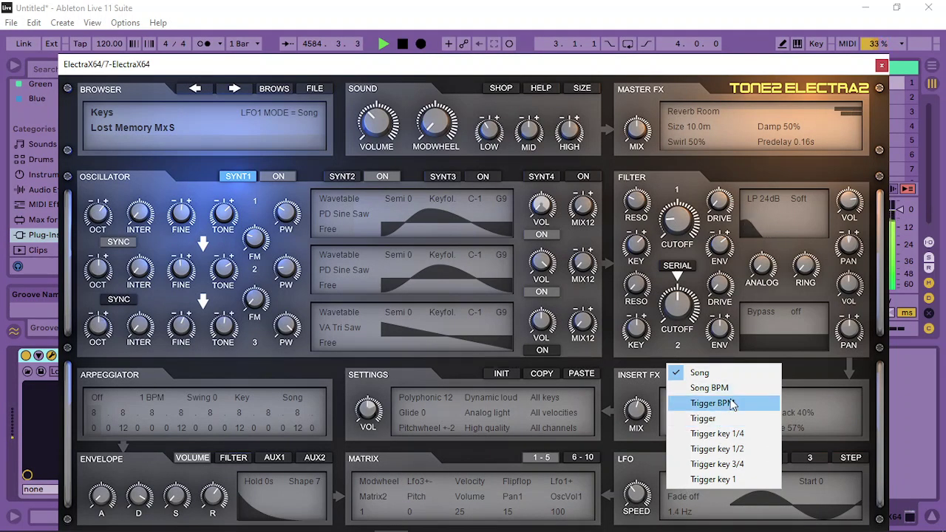
pyautogui.click(700, 405)
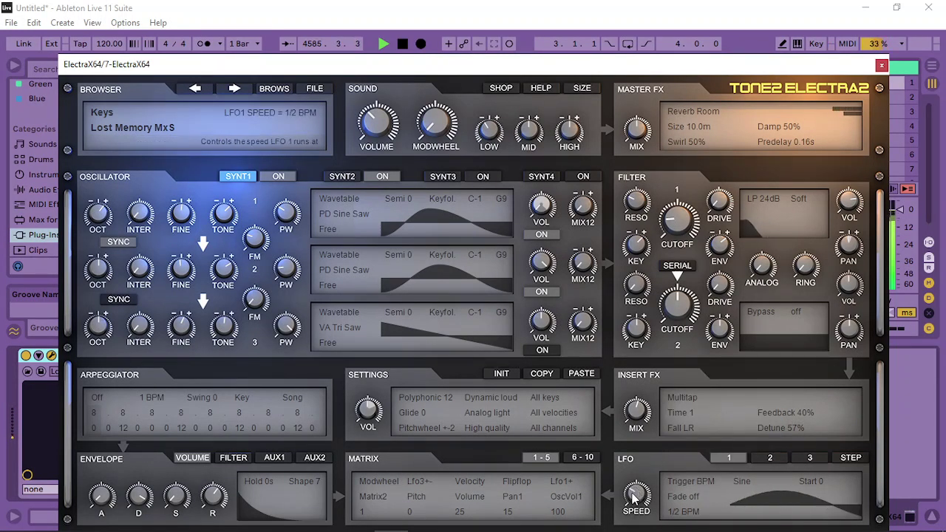
pyautogui.scroll(-2, 624, 505)
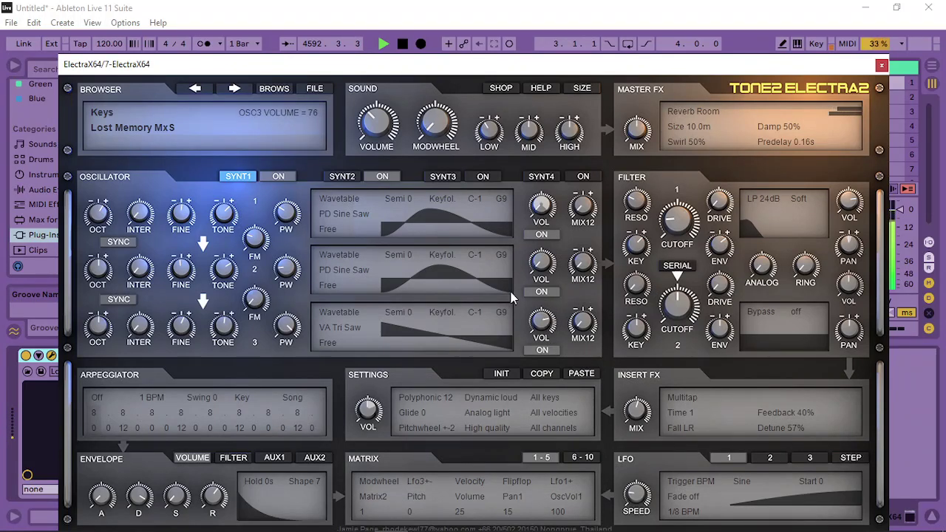
# Reshape oscillator 3's waveform with its pulse width and bring up the Step LFO's settings.
pyautogui.moveTo(275, 324); pyautogui.dragTo(286, 474)
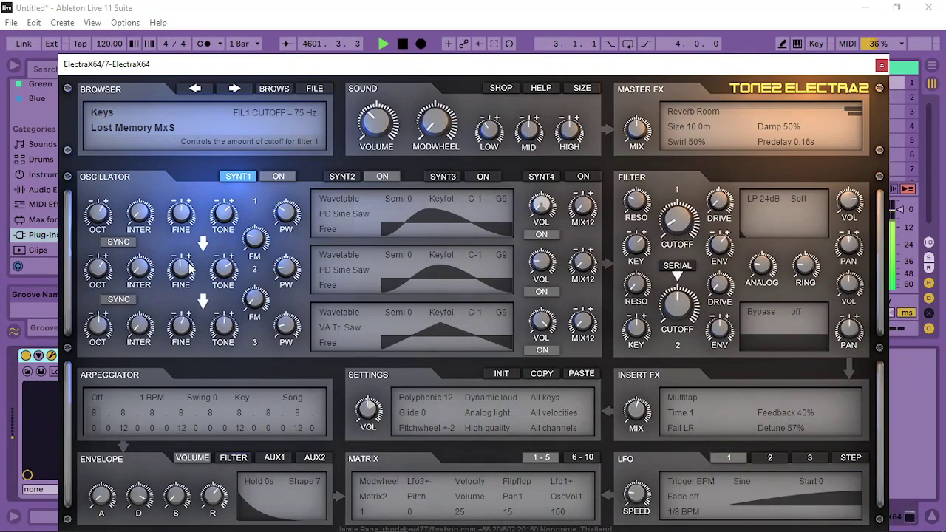
pyautogui.click(854, 458)
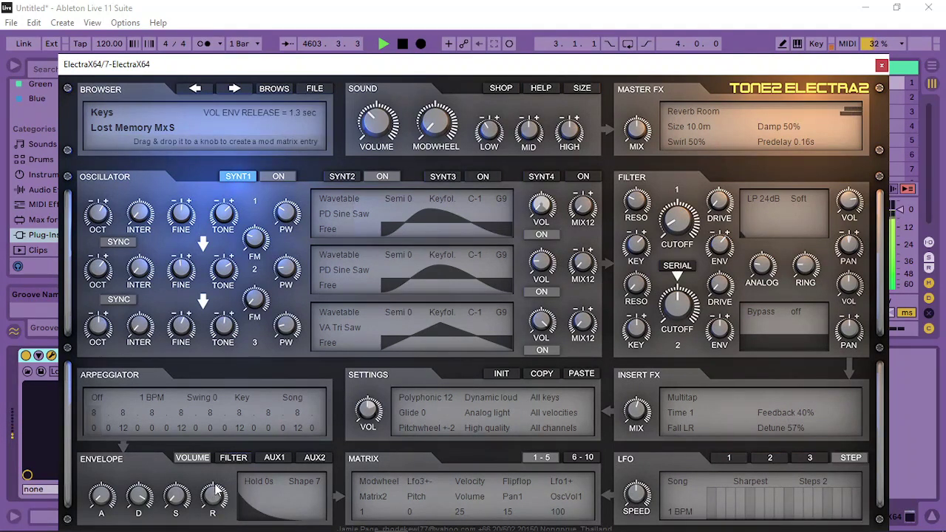
pyautogui.moveTo(625, 458); pyautogui.dragTo(140, 214)
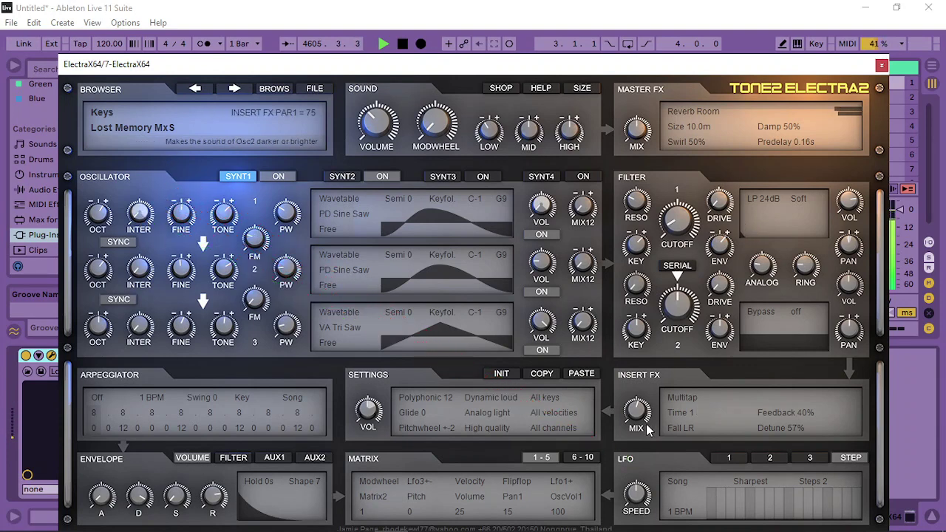
pyautogui.rightClick(139, 213)
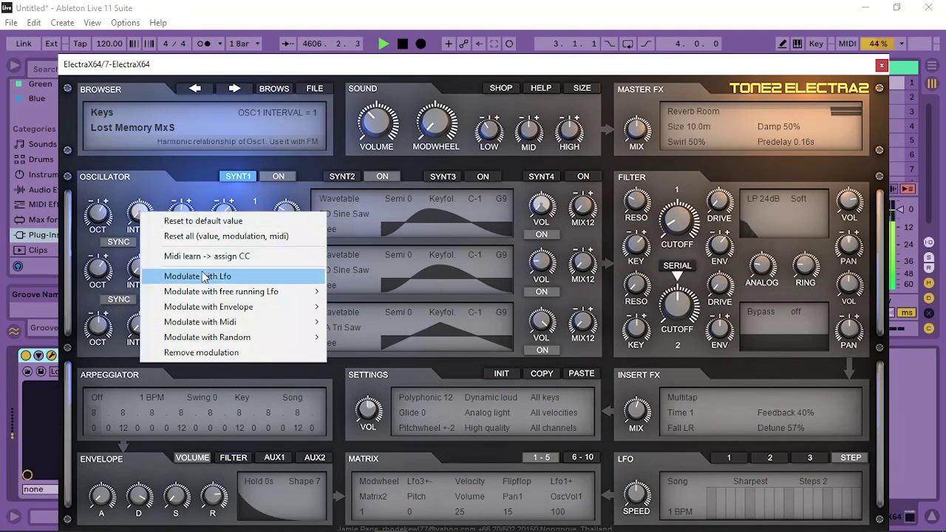
pyautogui.click(219, 352)
# Modulate oscillator 3's interval with the Step LFO, set to Trigger mode with 4 steps at 1/8 BPM.
pyautogui.moveTo(614, 441); pyautogui.dragTo(139, 327)
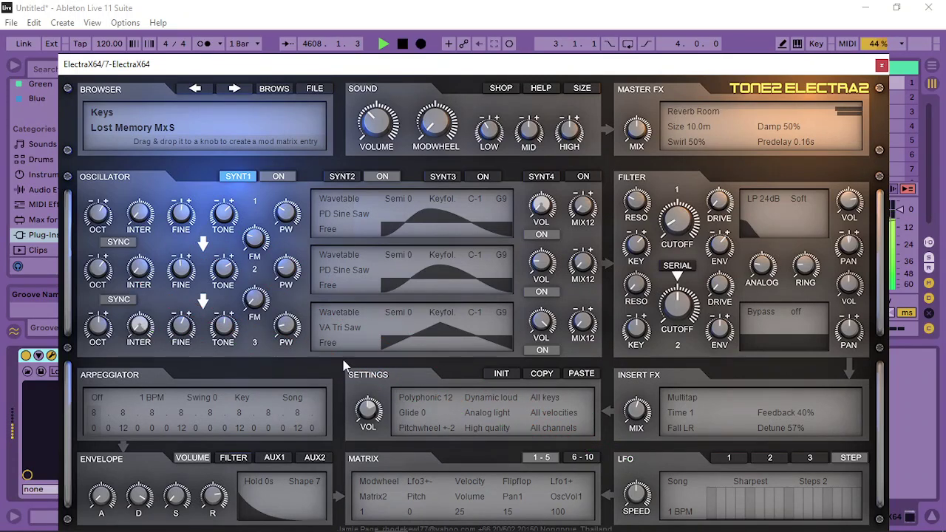
pyautogui.click(680, 480)
pyautogui.scroll(-1, 637, 508)
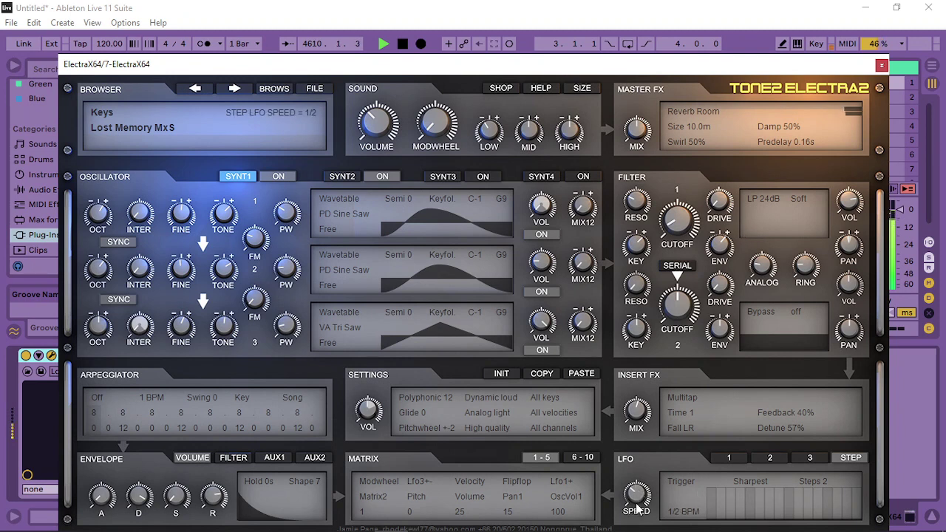
pyautogui.click(729, 510)
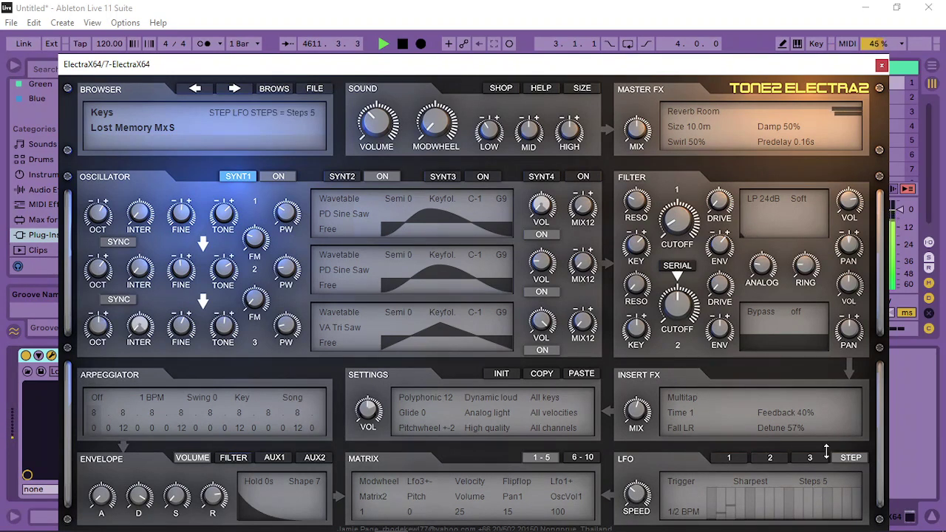
pyautogui.scroll(-2, 638, 508)
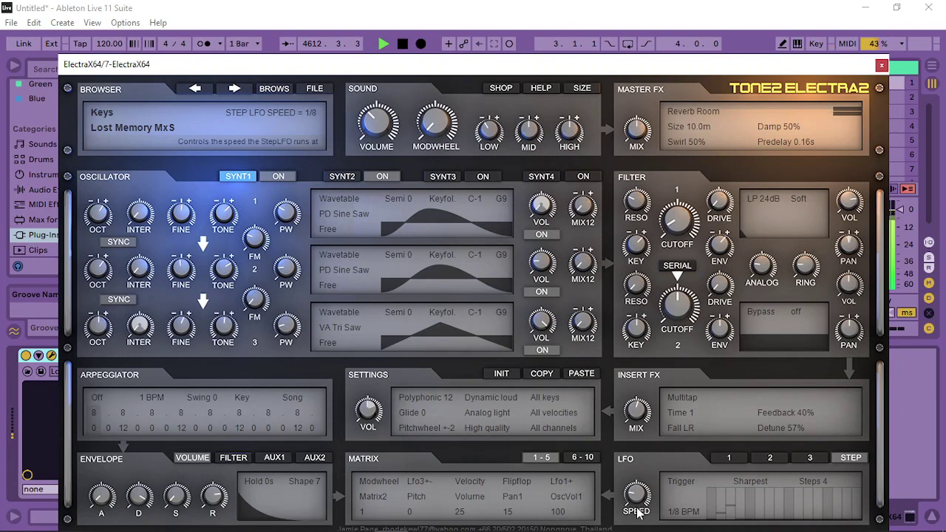
# Shape the filter envelope with a sustain of 25 and adjust its amount on filter 1.
pyautogui.click(232, 457)
pyautogui.moveTo(149, 499); pyautogui.dragTo(185, 462)
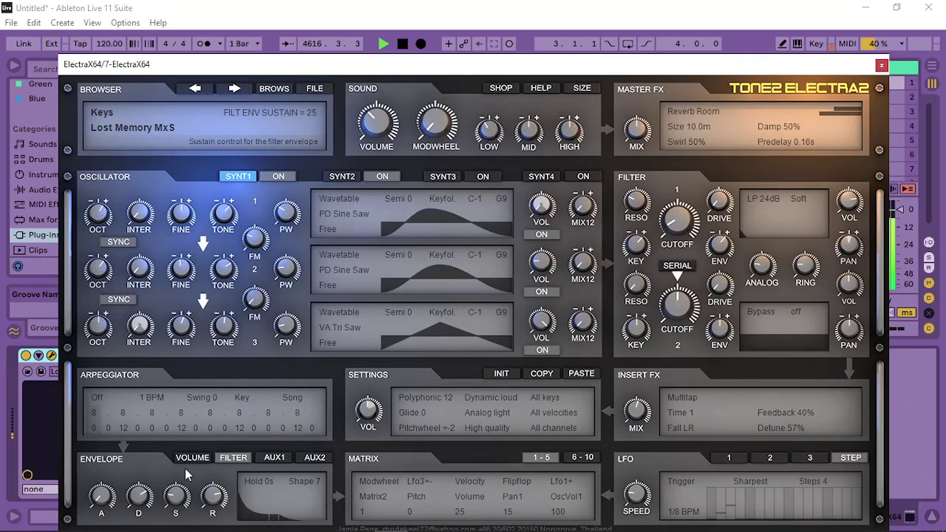
pyautogui.moveTo(212, 497); pyautogui.dragTo(220, 499)
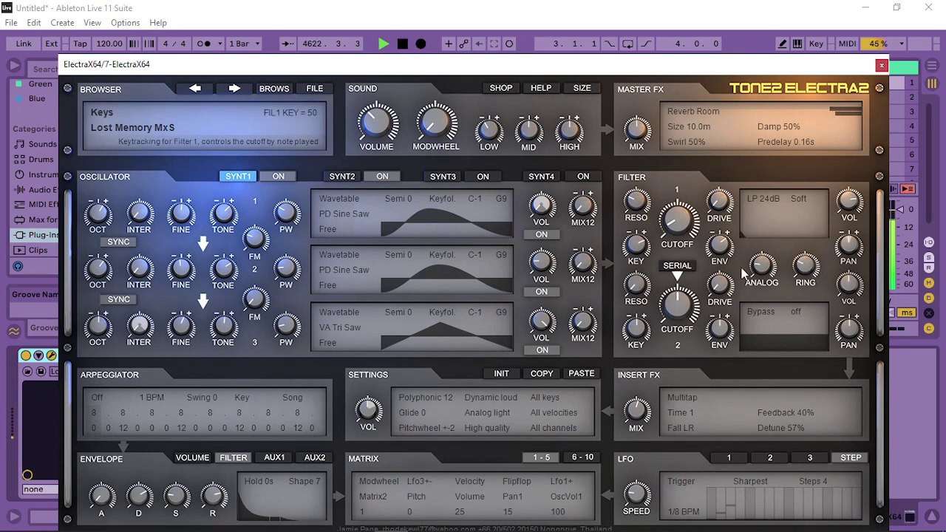
pyautogui.moveTo(715, 250); pyautogui.dragTo(721, 249)
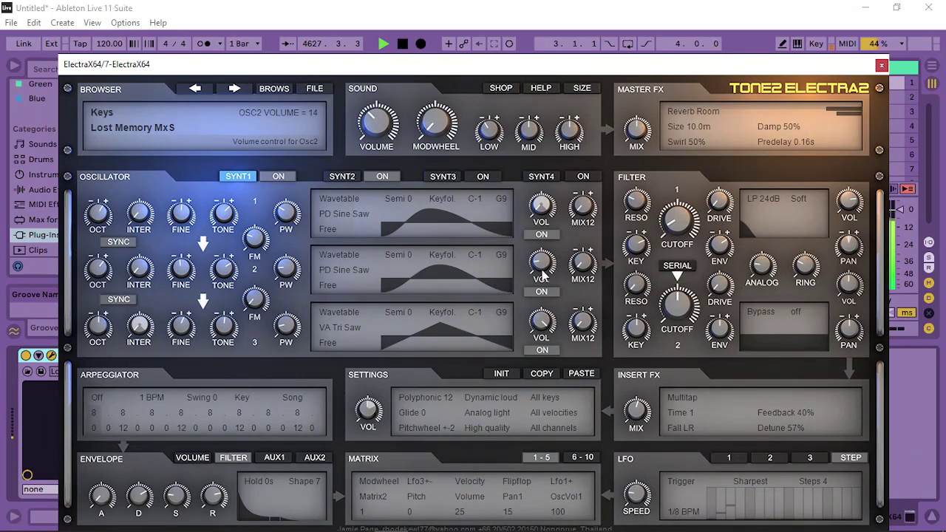
# Lower oscillator 2's volume, and switch off the SYNT2 layer before returning to SYNT1.
pyautogui.scroll(-3, 542, 263)
pyautogui.click(353, 177)
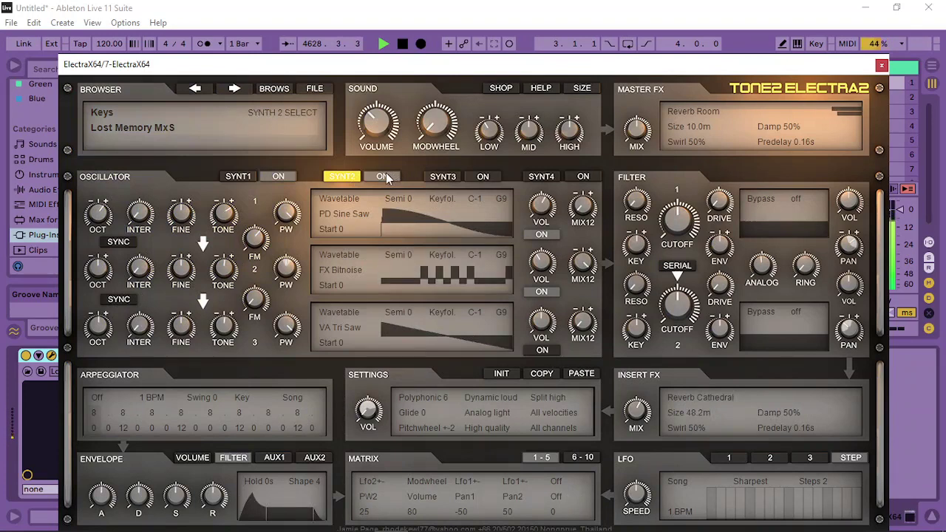
pyautogui.click(247, 176)
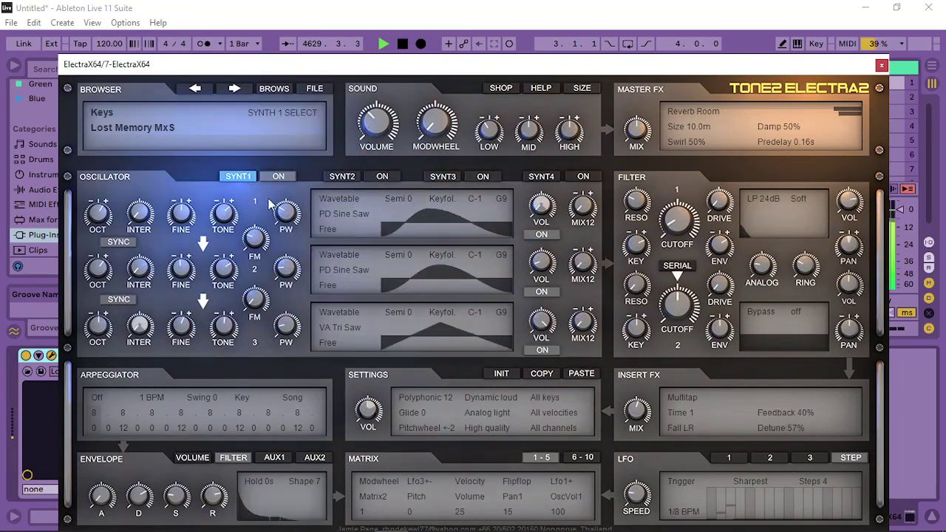
# Set filter 1's envelope amount to about 33 and modulate it with the Step LFO.
pyautogui.scroll(5, 717, 251)
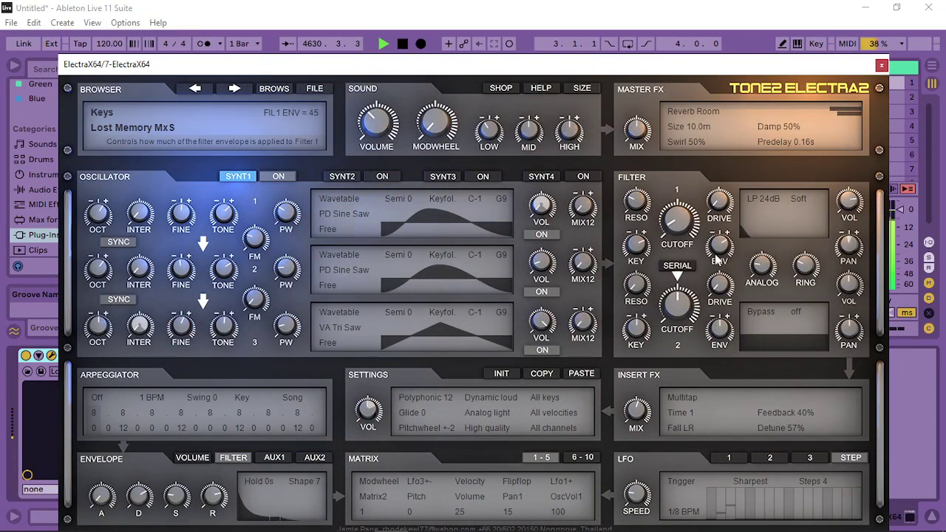
pyautogui.scroll(-5, 725, 252)
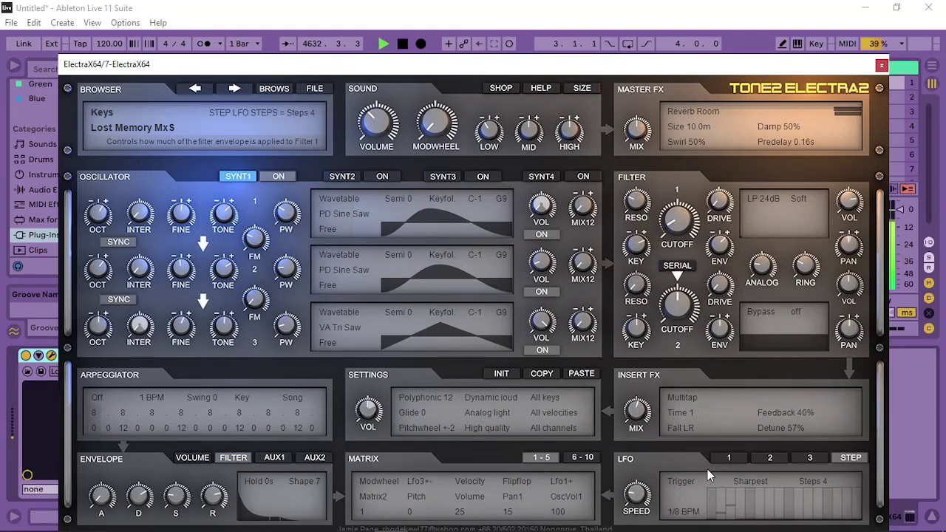
pyautogui.moveTo(627, 459); pyautogui.dragTo(728, 250)
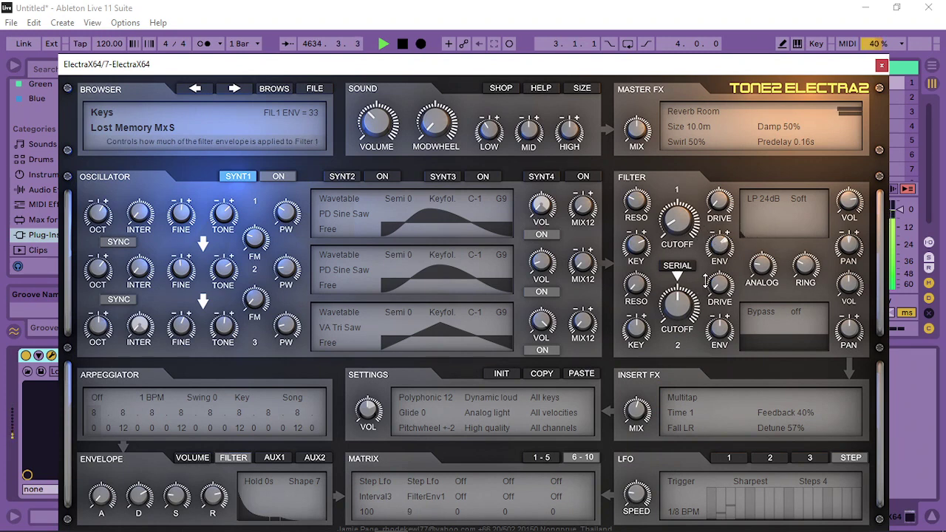
# Set the Step LFO to Song mode with the Softest shape and a speed of 1/2 BPM.
pyautogui.click(747, 482)
pyautogui.click(736, 479)
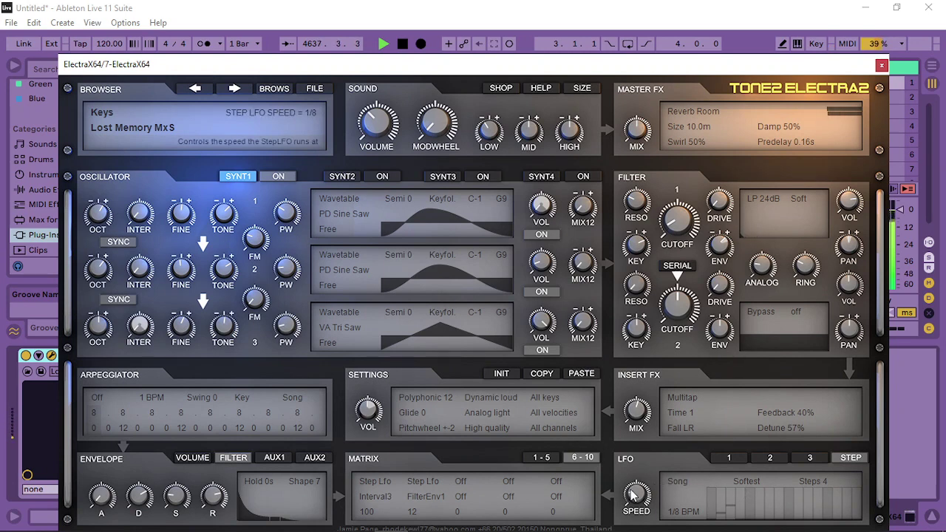
pyautogui.moveTo(634, 496); pyautogui.dragTo(638, 482)
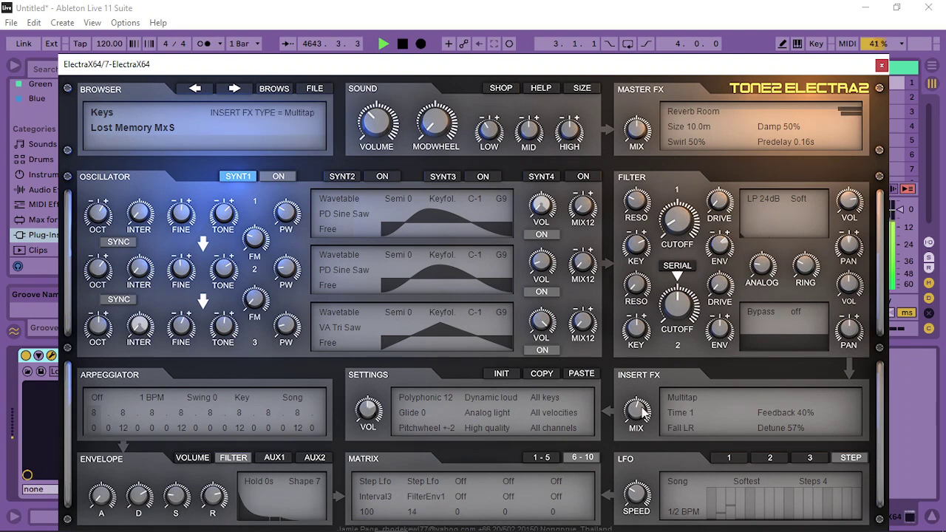
# Set the SYNT1 insert effect to Trancegate.
pyautogui.click(682, 412)
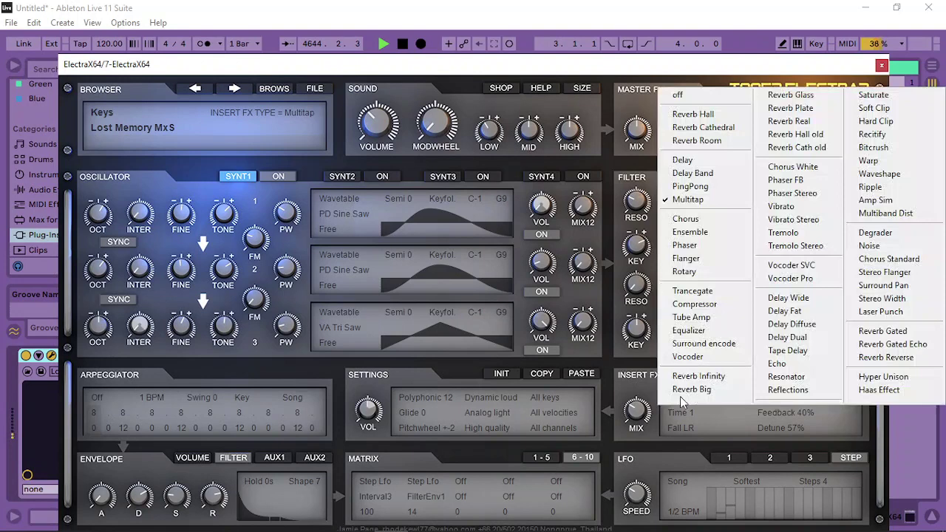
pyautogui.click(703, 292)
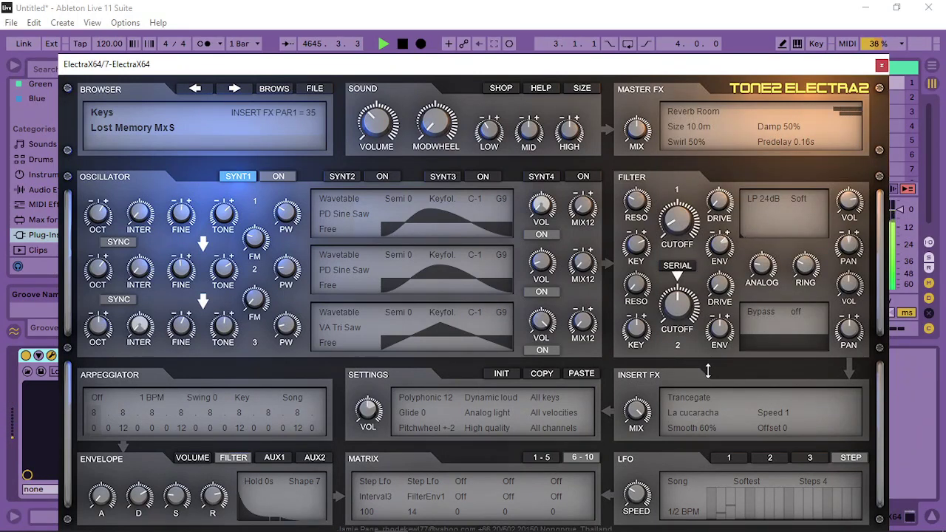
# Set the SYNT1 Trancegate's pattern to Echo 2 and its smoothing to 100%.
pyautogui.moveTo(707, 371); pyautogui.dragTo(722, 329)
pyautogui.moveTo(702, 428); pyautogui.dragTo(766, 405)
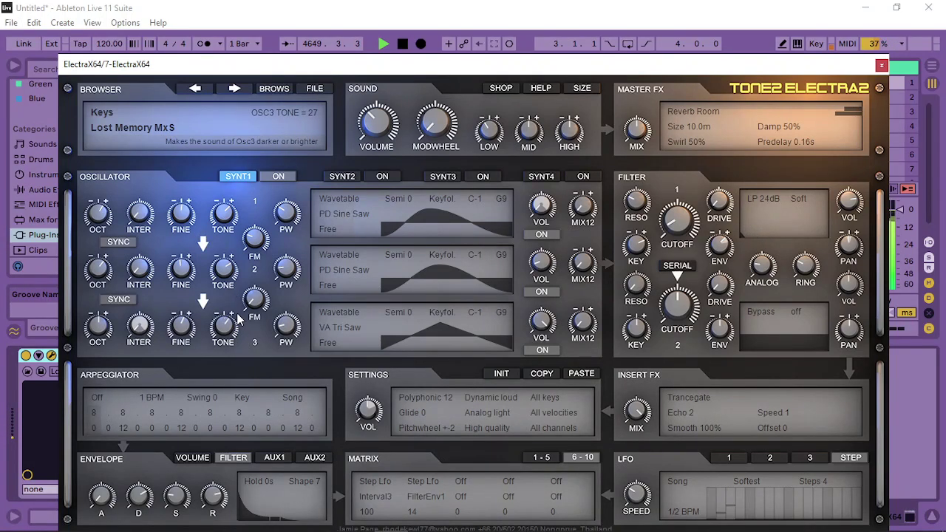
# Fine-tune filter 1's cutoff to about 99 Hz and close the ElectraX64 editor.
pyautogui.scroll(3, 239, 317)
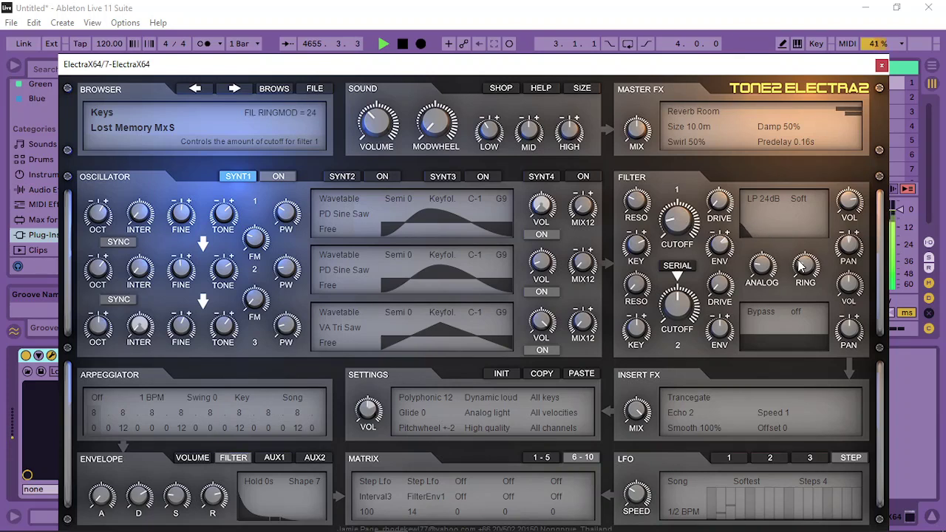
pyautogui.moveTo(767, 274); pyautogui.dragTo(780, 272)
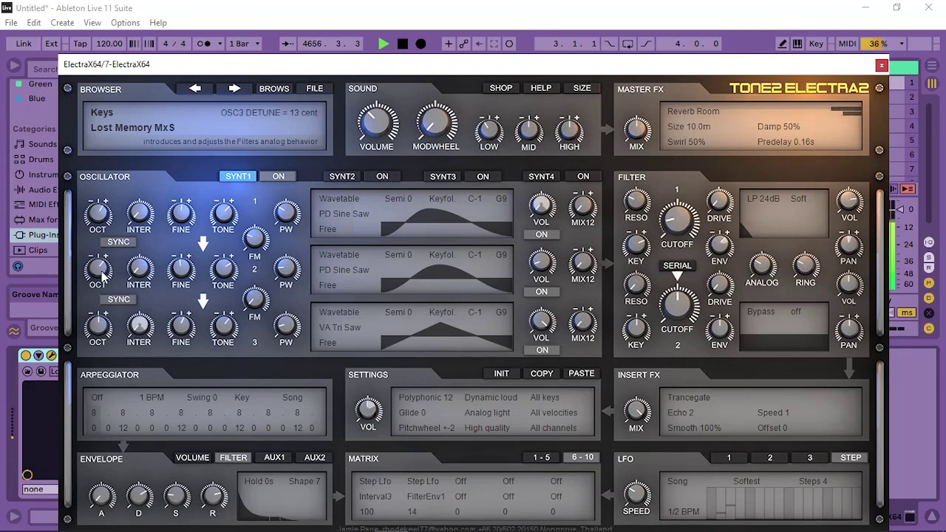
pyautogui.moveTo(222, 272)
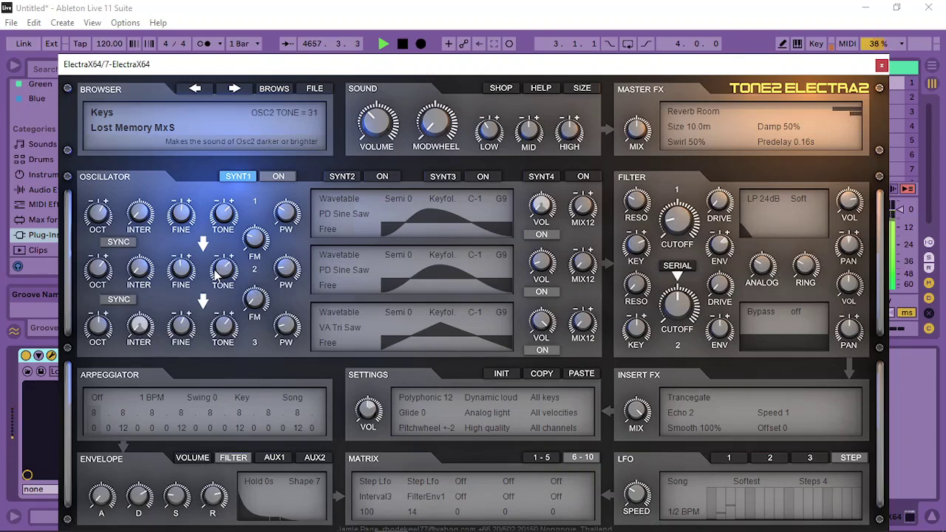
pyautogui.moveTo(281, 255)
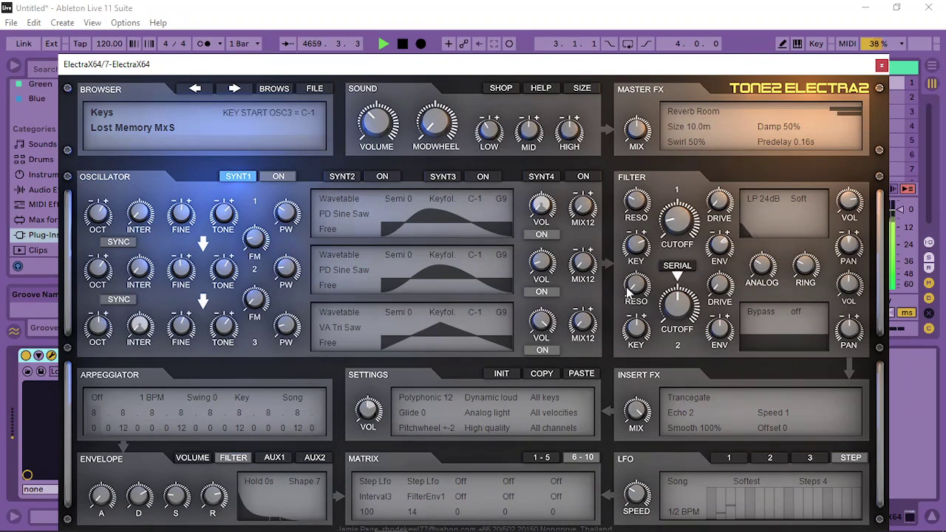
pyautogui.moveTo(674, 226)
pyautogui.scroll(5, 676, 224)
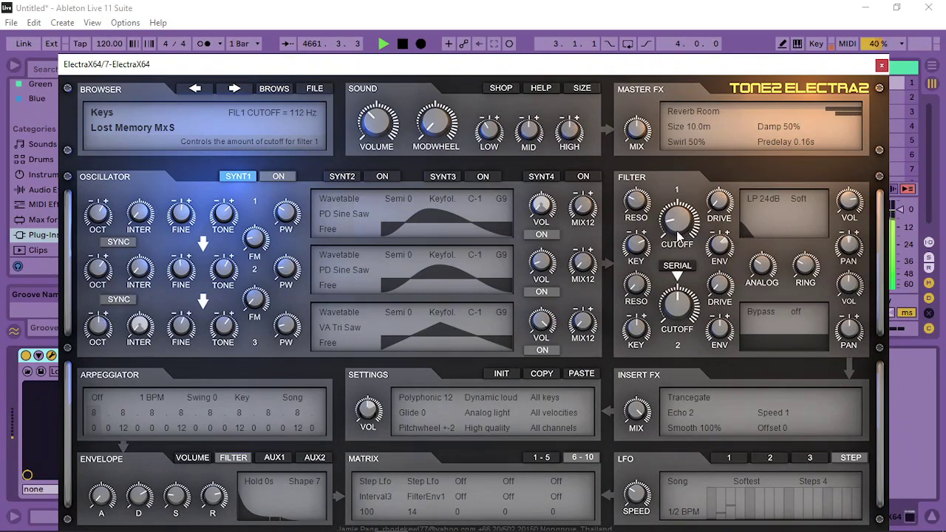
pyautogui.scroll(-4, 684, 233)
pyautogui.scroll(1, 679, 226)
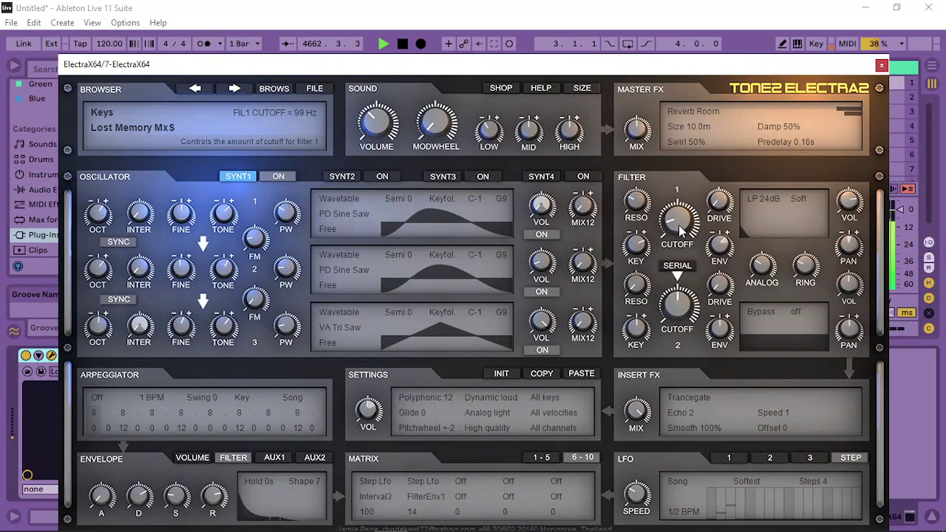
pyautogui.click(882, 65)
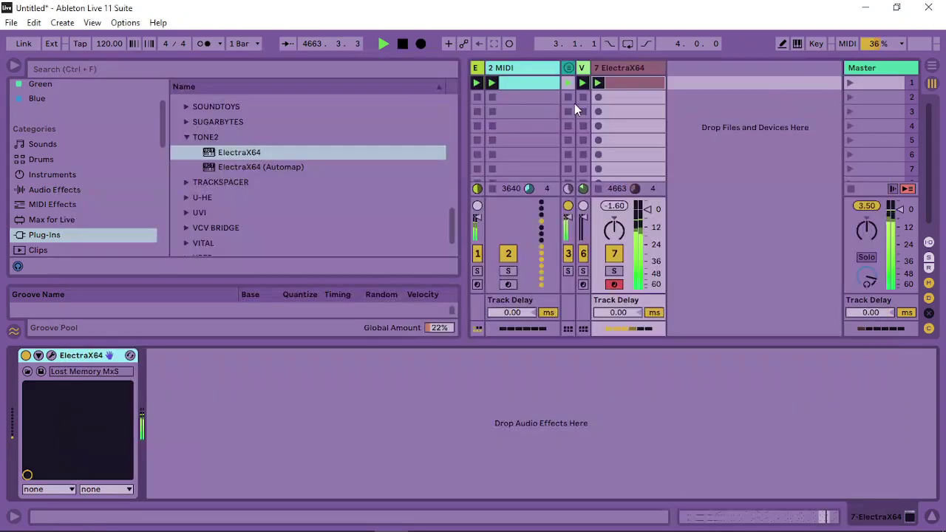
# Open the clip on the ElectraX64 track, loop four bars from 82.1.1, and set 1.1.1 at the loop start.
pyautogui.click(599, 189)
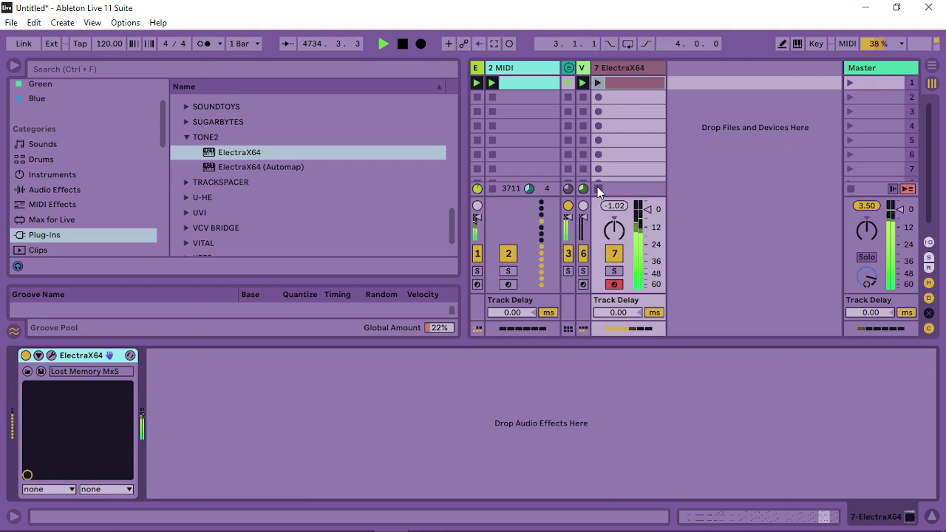
pyautogui.click(498, 41)
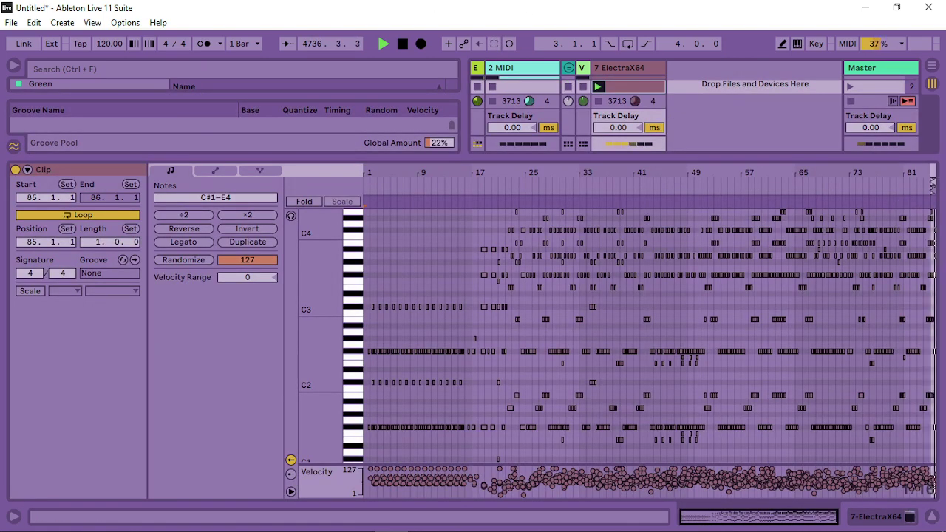
pyautogui.moveTo(933, 179); pyautogui.dragTo(937, 172)
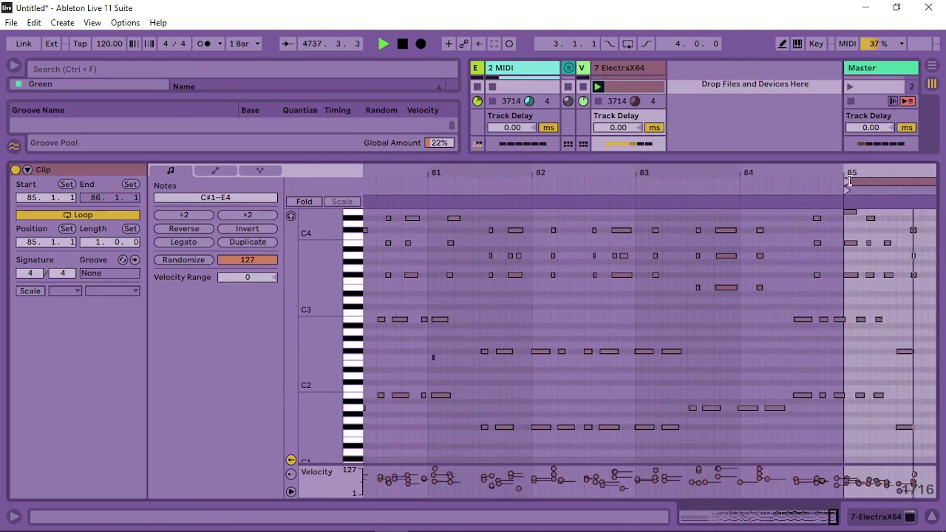
pyautogui.moveTo(850, 181); pyautogui.dragTo(535, 179)
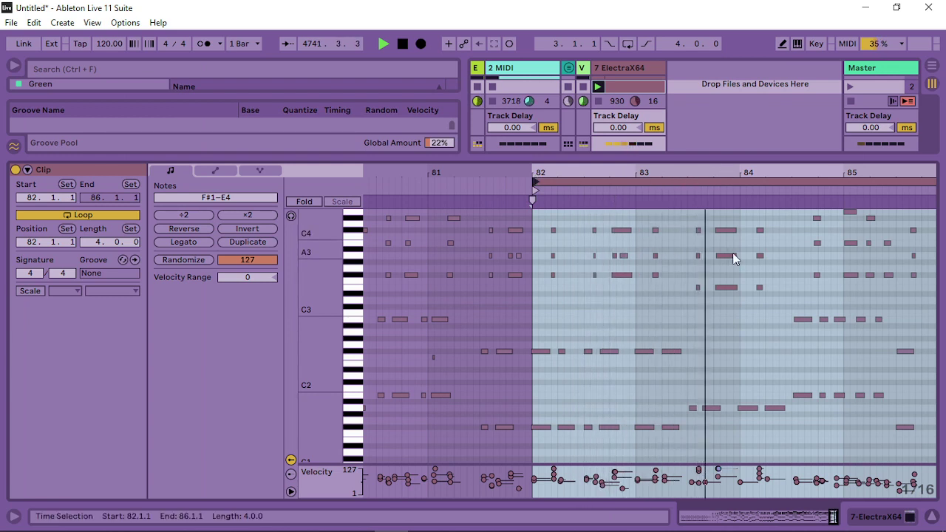
pyautogui.moveTo(768, 170); pyautogui.dragTo(632, 200)
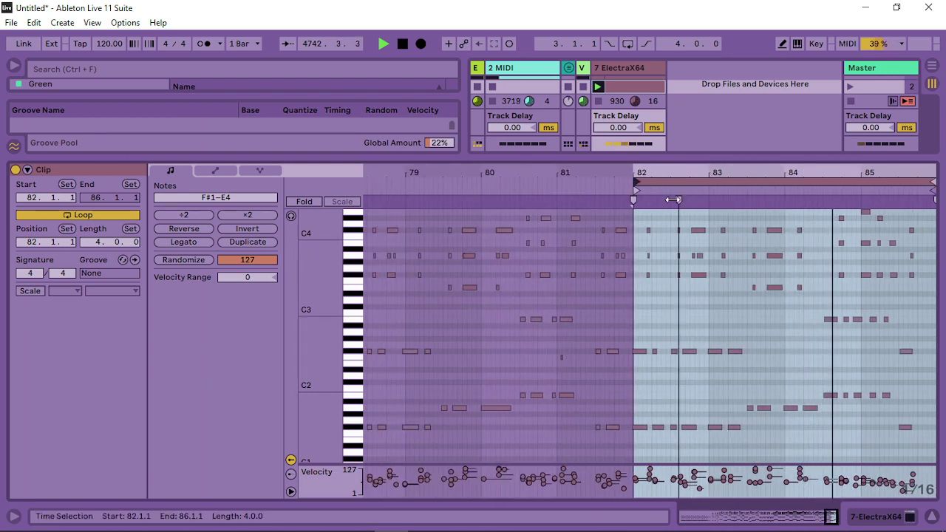
pyautogui.rightClick(632, 199)
pyautogui.click(654, 196)
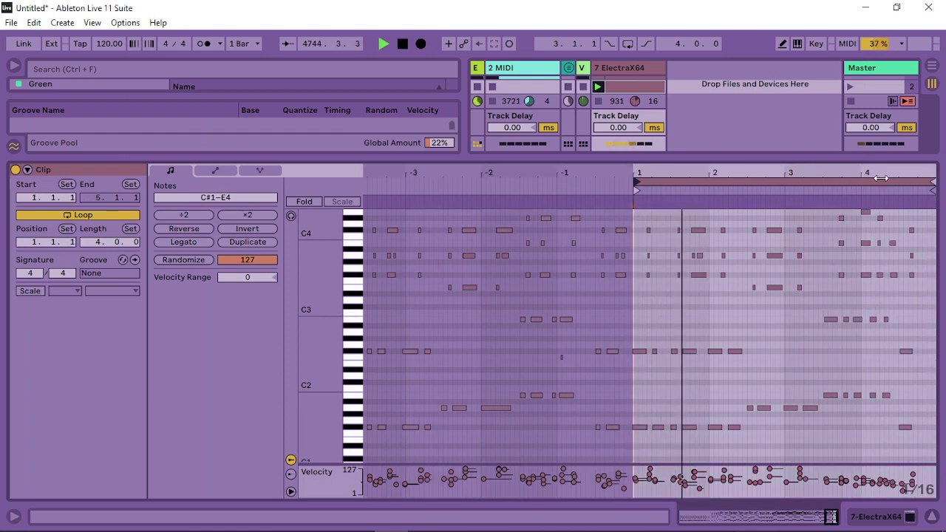
# Move the four-bar loop and the start marker back to -1.1.1 and set 1.1.1 there.
pyautogui.moveTo(876, 180)
pyautogui.mouseDown()
pyautogui.moveTo(761, 180)
pyautogui.moveTo(859, 180)
pyautogui.mouseUp()
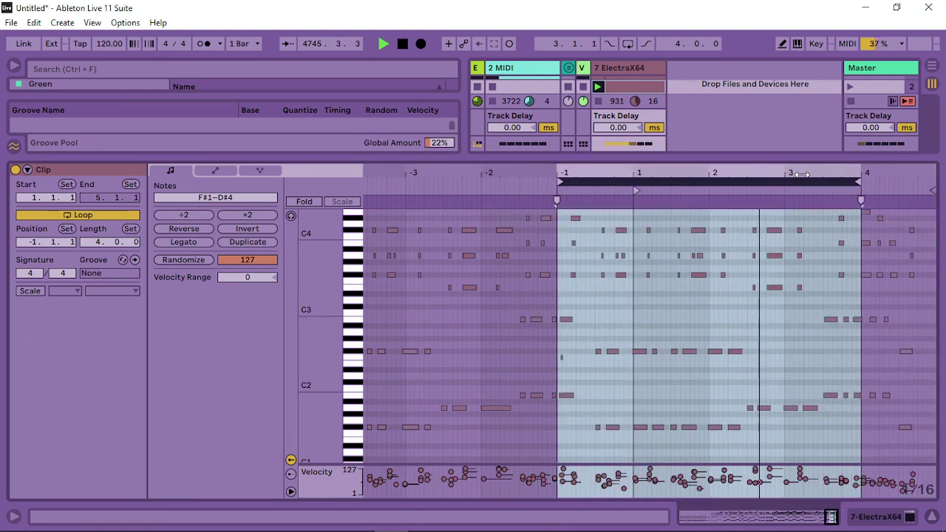
pyautogui.moveTo(572, 200); pyautogui.dragTo(562, 200)
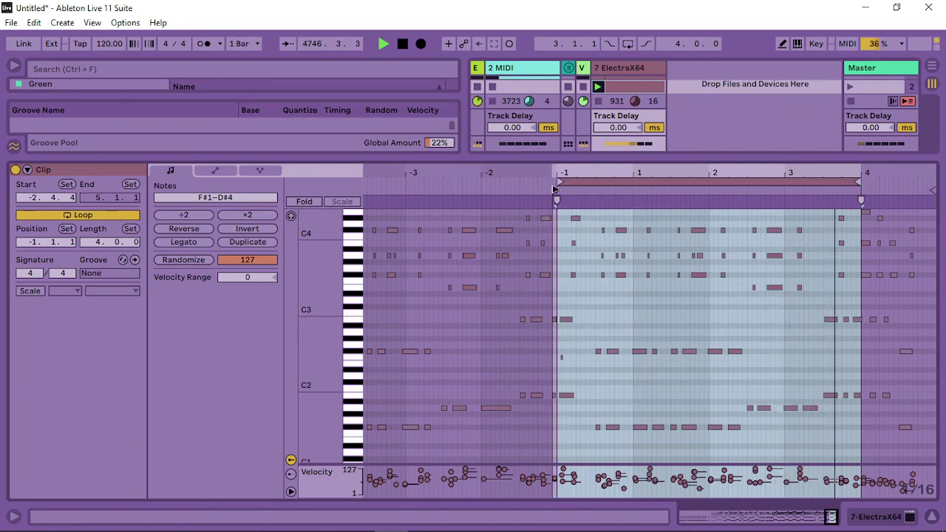
pyautogui.rightClick(564, 190)
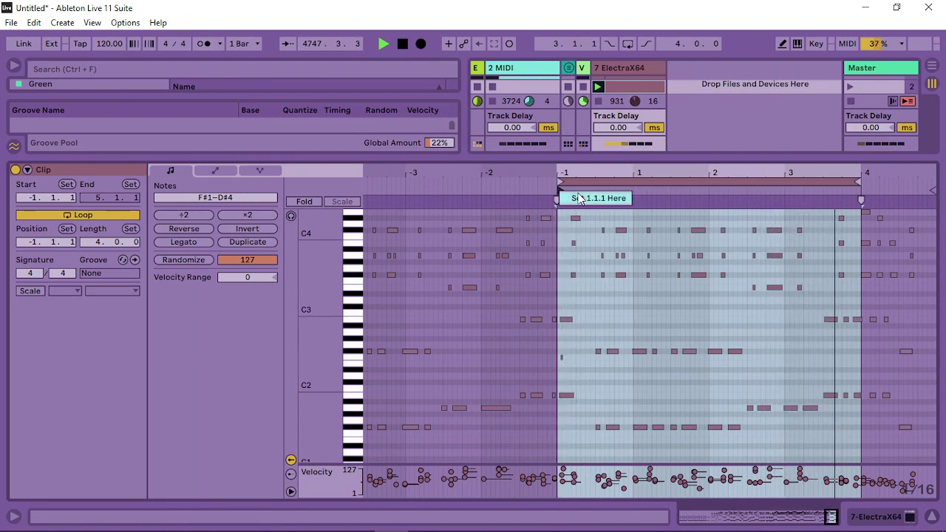
pyautogui.click(585, 194)
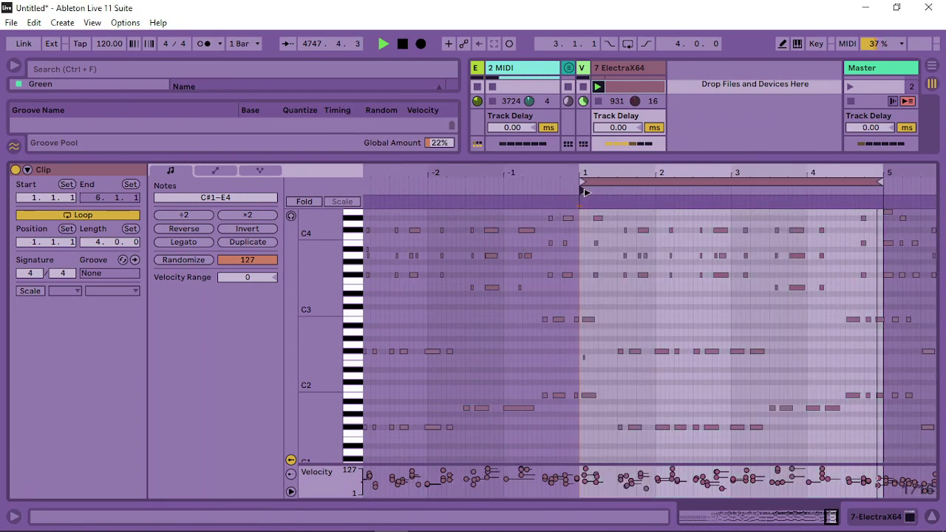
# Shift the four-bar loop and the start marker to 1.3.1 and set 1.1.1 at that point.
pyautogui.moveTo(627, 180)
pyautogui.mouseDown()
pyautogui.moveTo(656, 181)
pyautogui.moveTo(621, 194)
pyautogui.mouseUp()
pyautogui.click(633, 192)
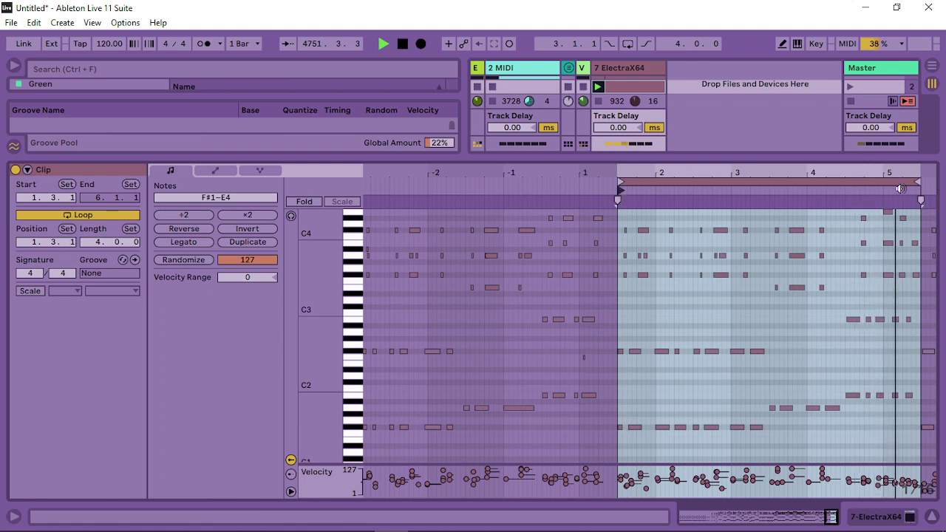
pyautogui.rightClick(626, 192)
pyautogui.click(643, 197)
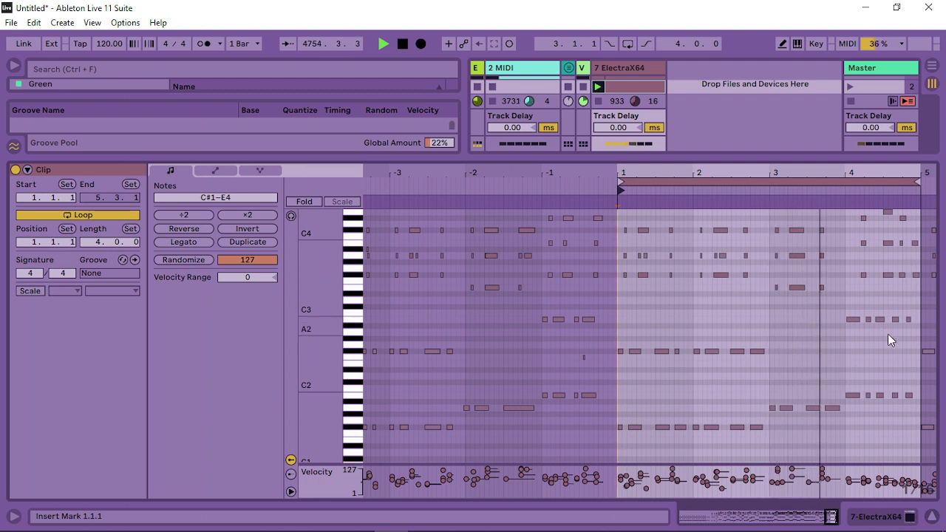
# Quantize all notes inside the clip's four-bar loop.
pyautogui.moveTo(612, 447); pyautogui.dragTo(928, 171)
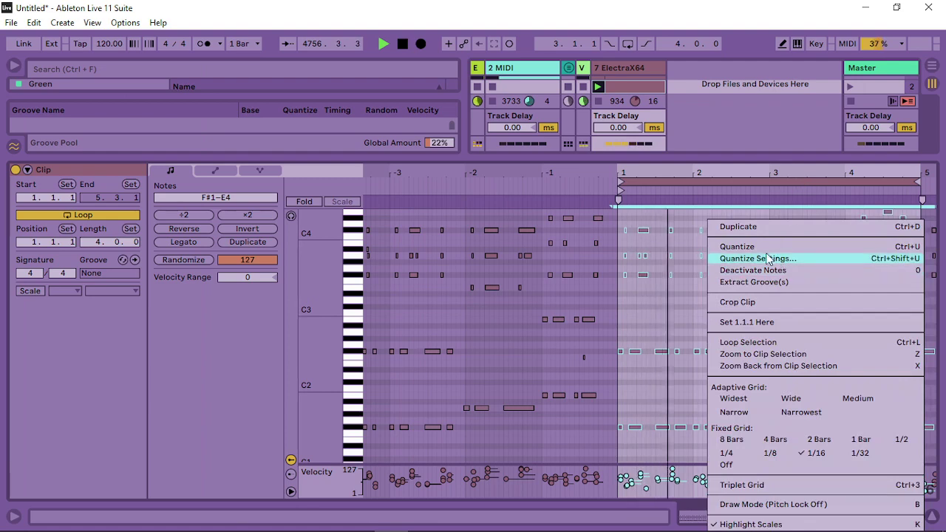
pyautogui.click(711, 261)
# Reopen the track's ElectraX64 editor to check the insert effect and filter settings, and close it.
pyautogui.doubleClick(629, 67)
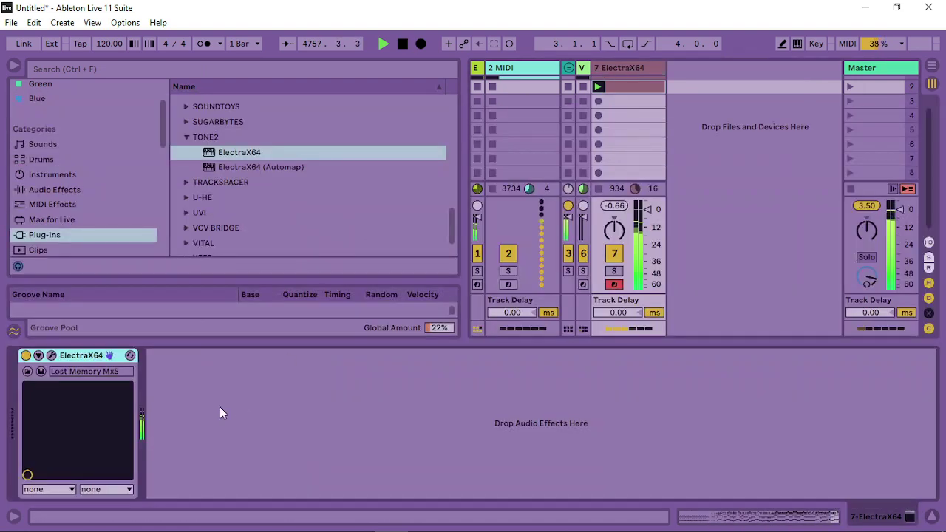
pyautogui.click(51, 356)
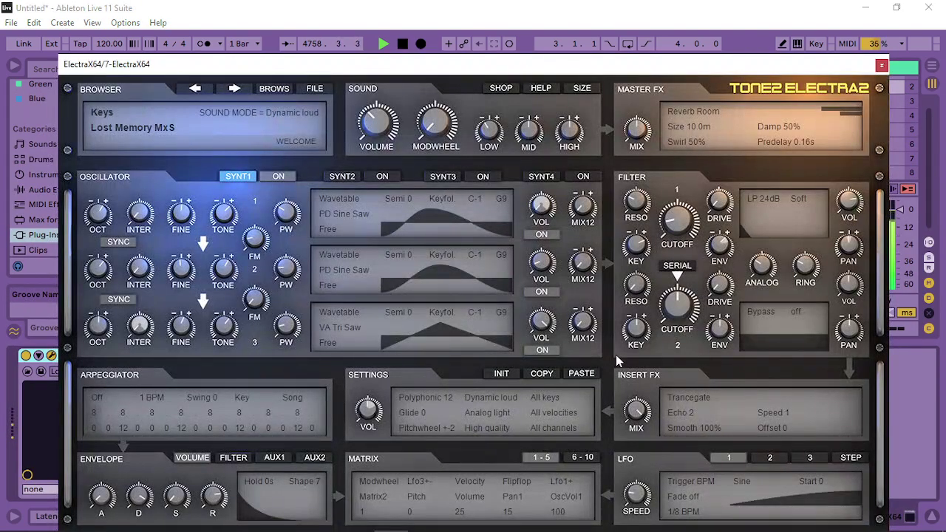
pyautogui.moveTo(641, 421); pyautogui.dragTo(635, 447)
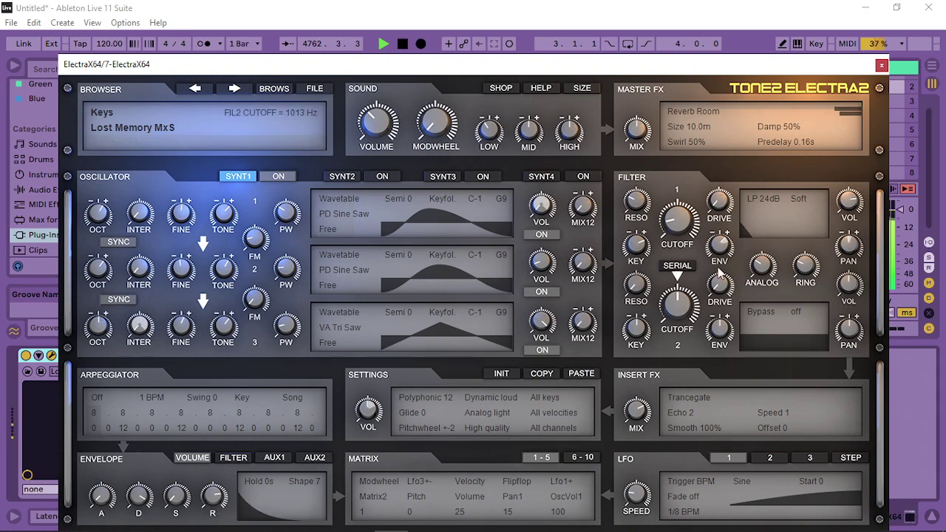
pyautogui.scroll(-5, 677, 225)
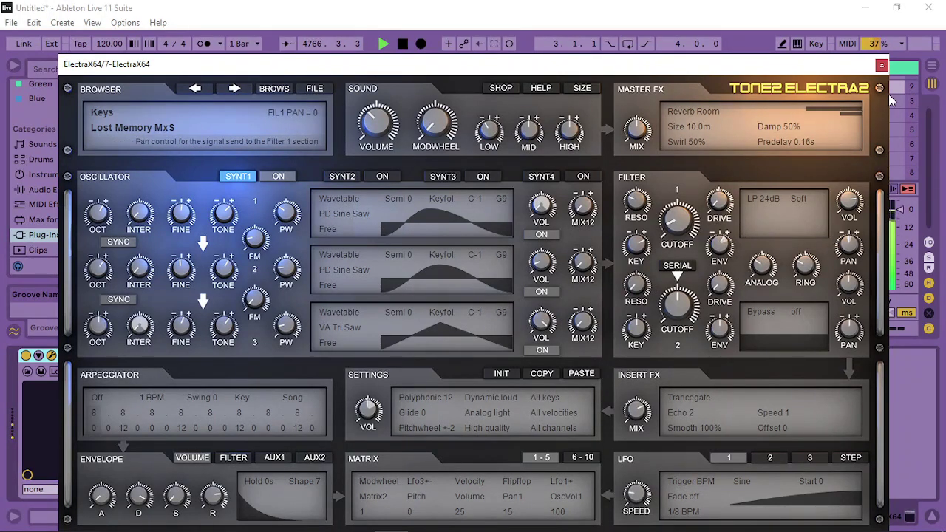
pyautogui.click(882, 67)
# Reopen the ElectraX64 clip and duplicate the notes of bars 3 and 4 three times.
pyautogui.doubleClick(643, 84)
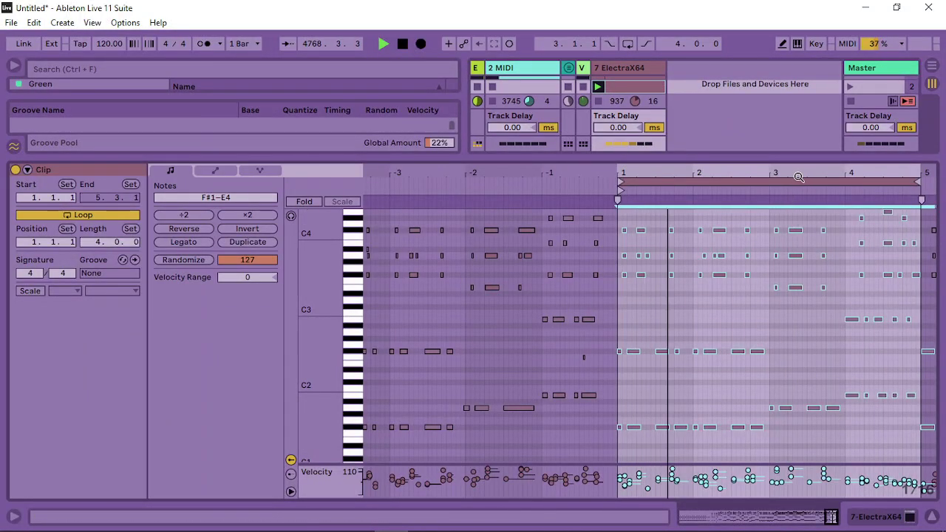
pyautogui.scroll(1, 769, 335)
pyautogui.scroll(1, 769, 340)
pyautogui.moveTo(320, 320); pyautogui.dragTo(302, 323)
pyautogui.hotkey('ctrl', 'a')
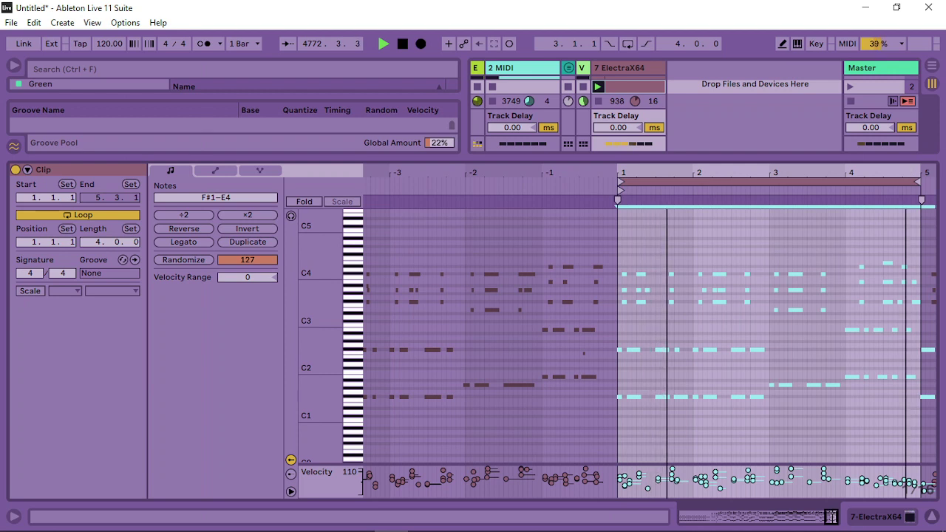
pyautogui.moveTo(924, 257); pyautogui.dragTo(924, 370)
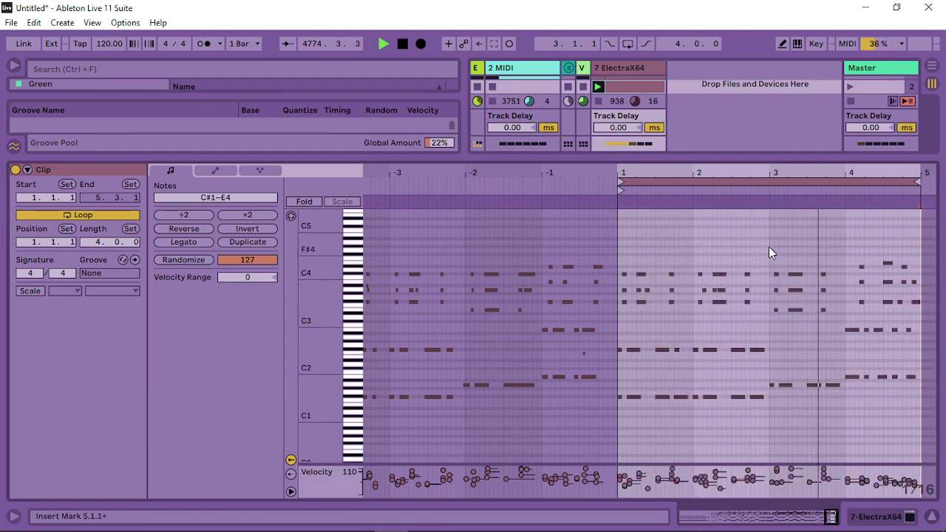
pyautogui.moveTo(769, 241); pyautogui.dragTo(919, 414)
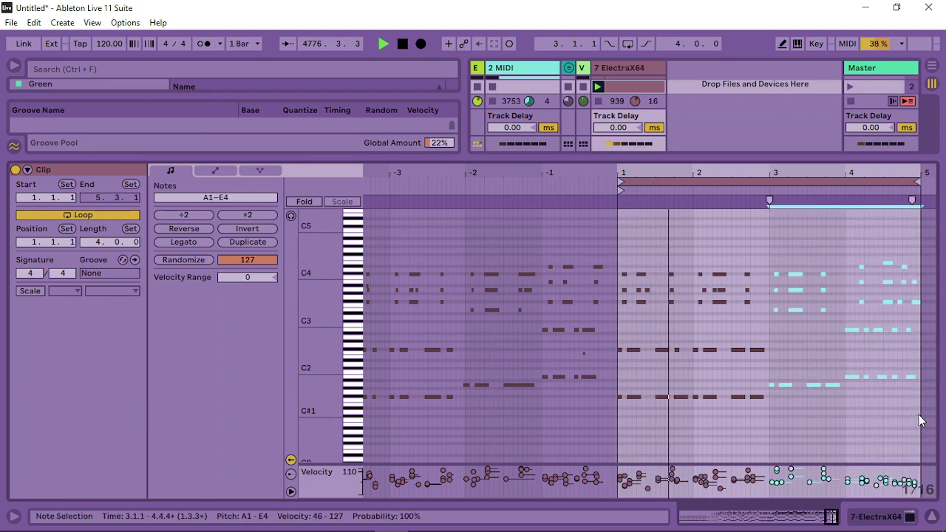
pyautogui.hotkey('ctrl', 'd')
pyautogui.hotkey('ctrl', 'd')
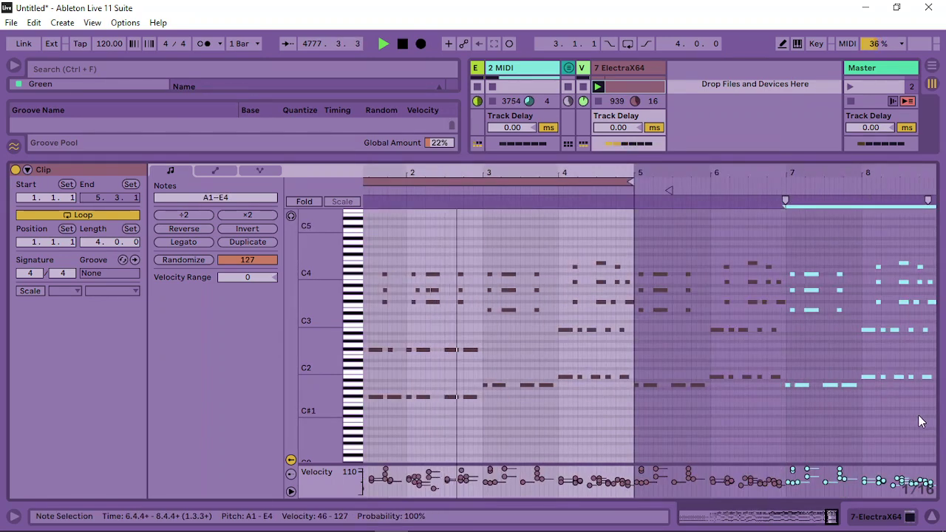
pyautogui.hotkey('ctrl', 'd')
pyautogui.scroll(-3, 603, 175)
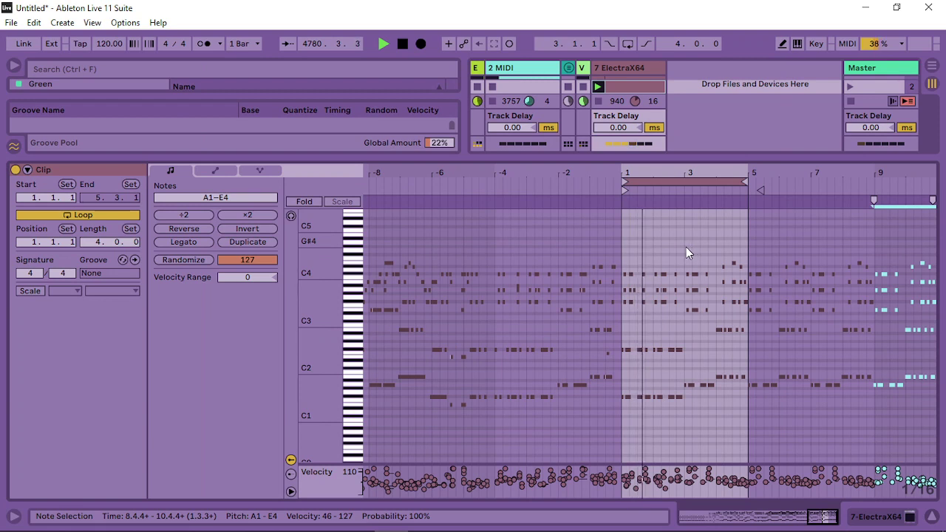
# Delete the notes in bars 3 to 6 and fill the gap with two copies of the notes in bars 1 and 2.
pyautogui.moveTo(686, 247); pyautogui.dragTo(808, 428)
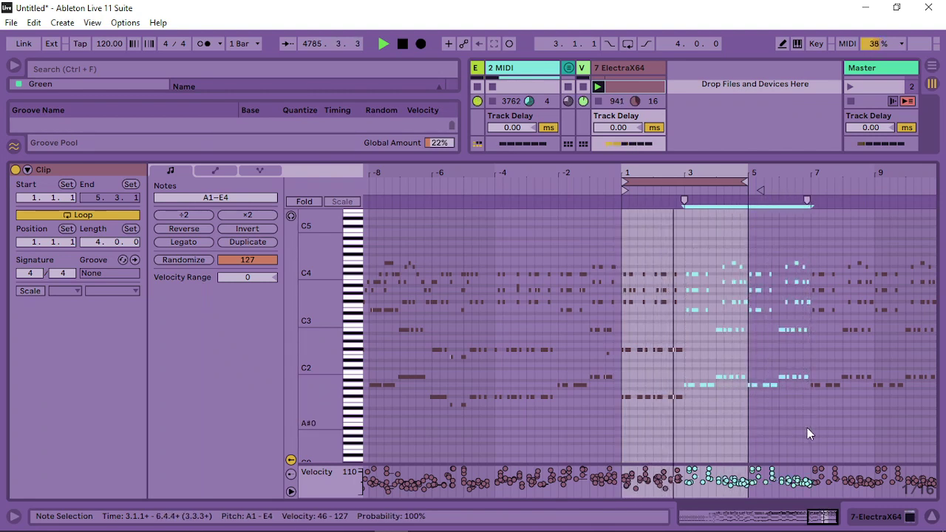
pyautogui.press('Delete')
pyautogui.moveTo(625, 275); pyautogui.dragTo(684, 423)
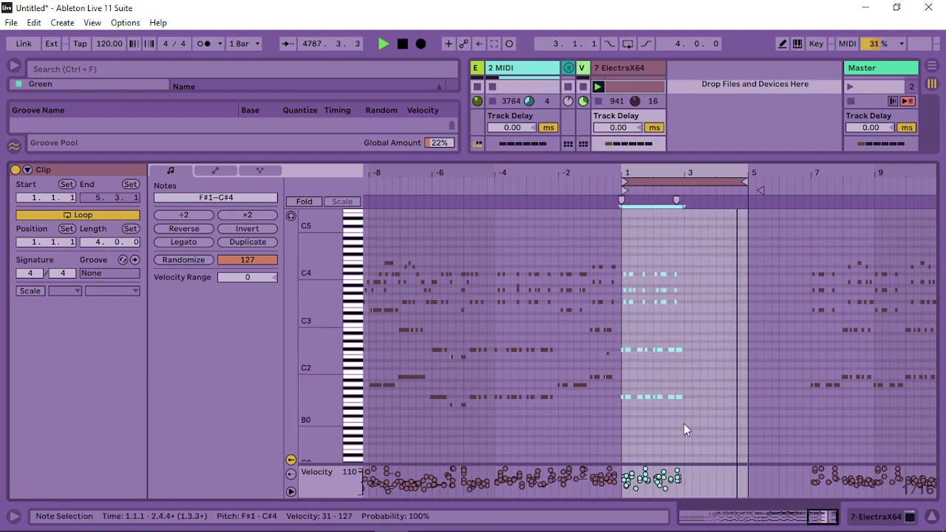
pyautogui.hotkey('ctrl', 'd')
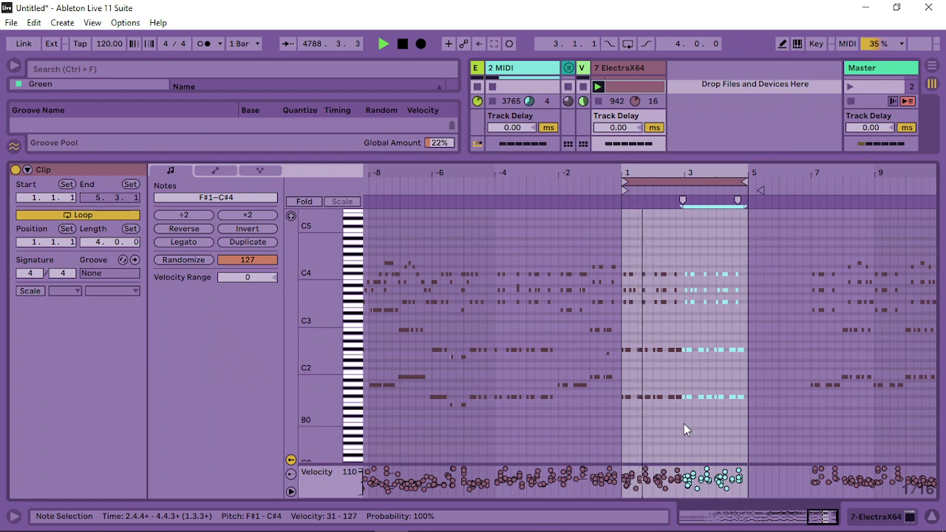
pyautogui.hotkey('ctrl', 'd')
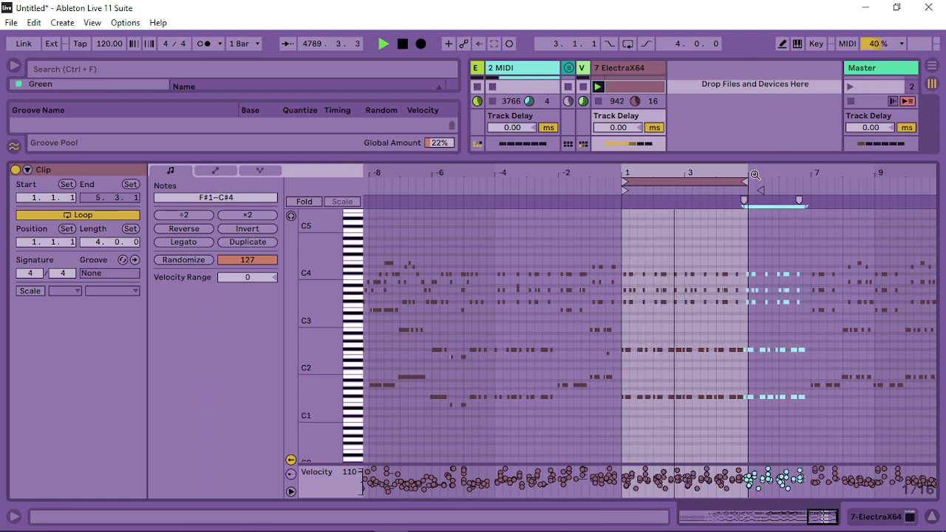
# Extend the clip's loop to eight bars and quantize the notes in bars 7 and 8.
pyautogui.moveTo(742, 180); pyautogui.dragTo(874, 196)
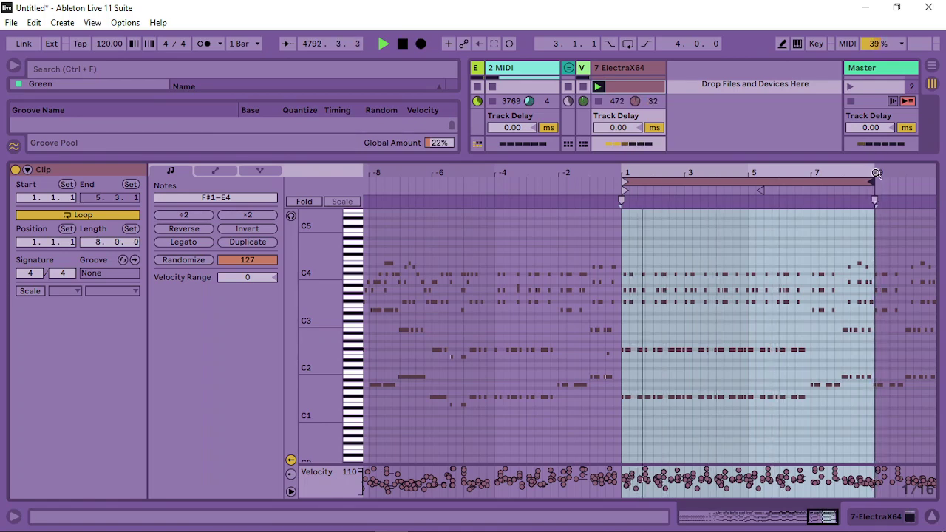
pyautogui.moveTo(830, 515); pyautogui.dragTo(830, 510)
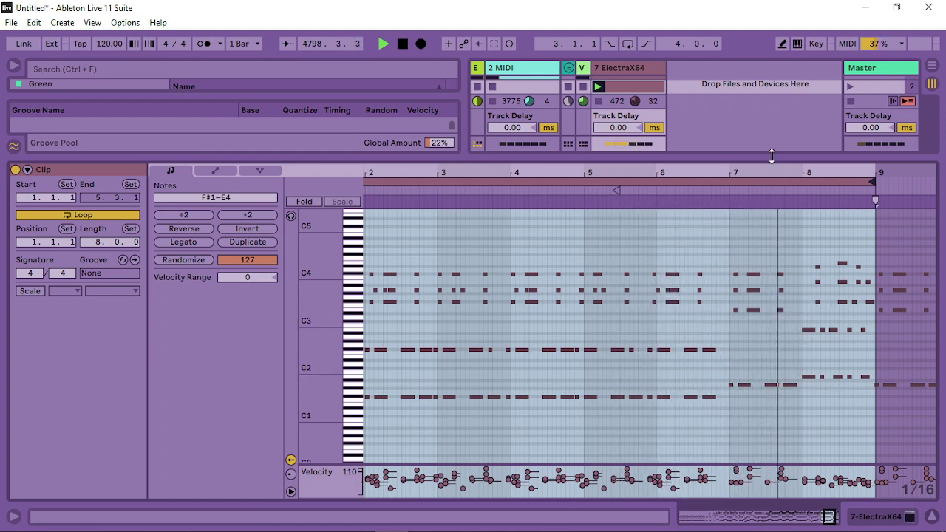
pyautogui.moveTo(771, 172); pyautogui.dragTo(771, 221)
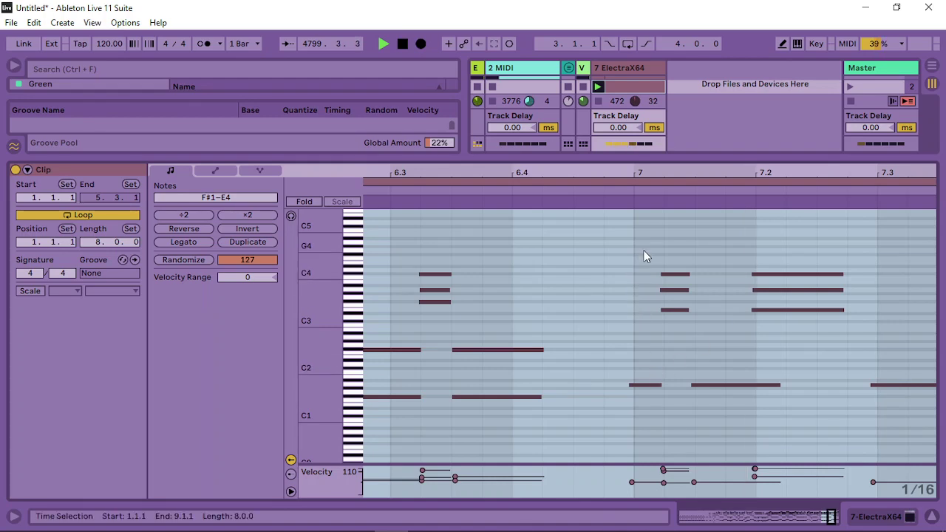
pyautogui.moveTo(728, 165); pyautogui.dragTo(717, 111)
pyautogui.moveTo(499, 246); pyautogui.dragTo(674, 457)
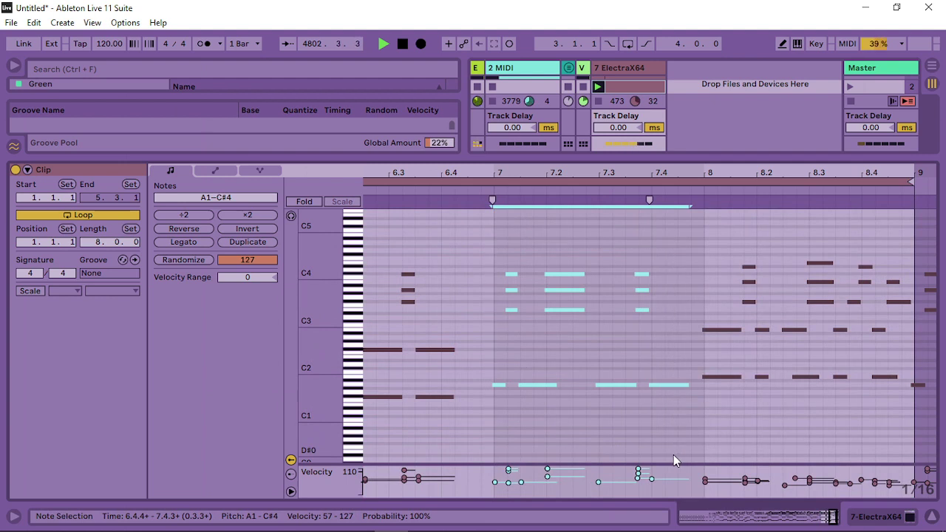
pyautogui.hotkey('ctrl', 'u')
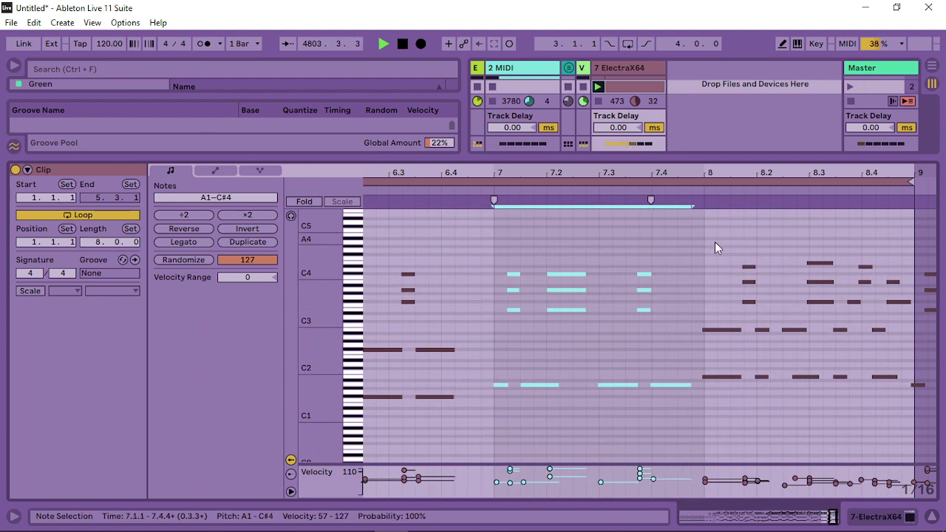
pyautogui.moveTo(714, 242); pyautogui.dragTo(916, 428)
pyautogui.hotkey('ctrl', 'u')
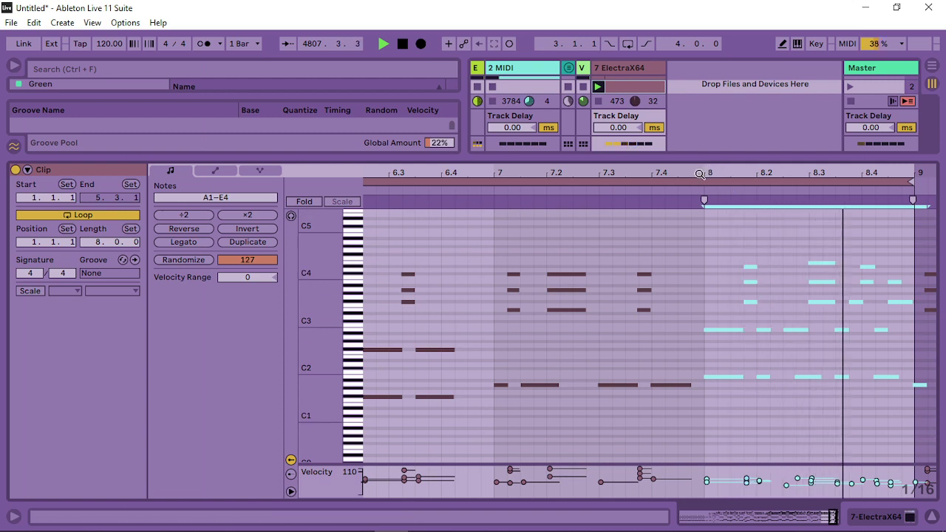
# Nudge the bar 6 notes slightly earlier so that they start on the bar line.
pyautogui.moveTo(700, 174); pyautogui.dragTo(533, 256)
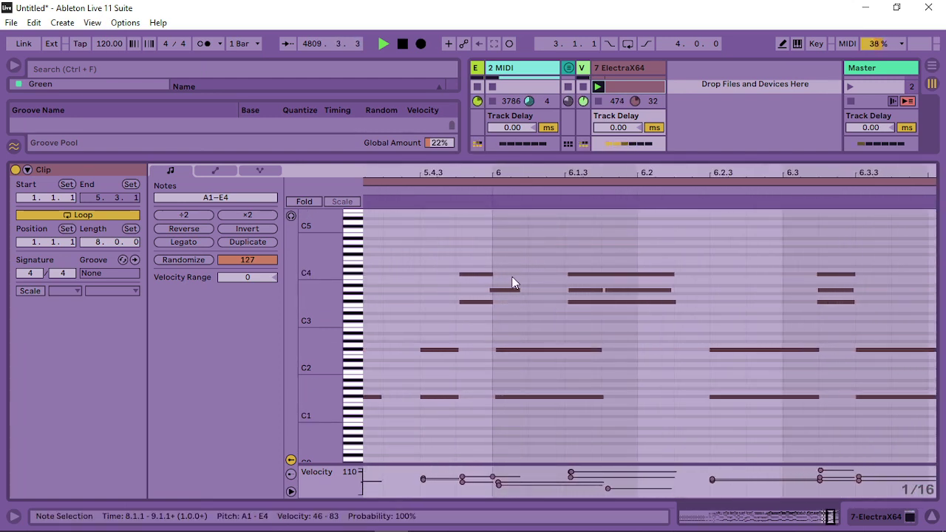
pyautogui.click(508, 240)
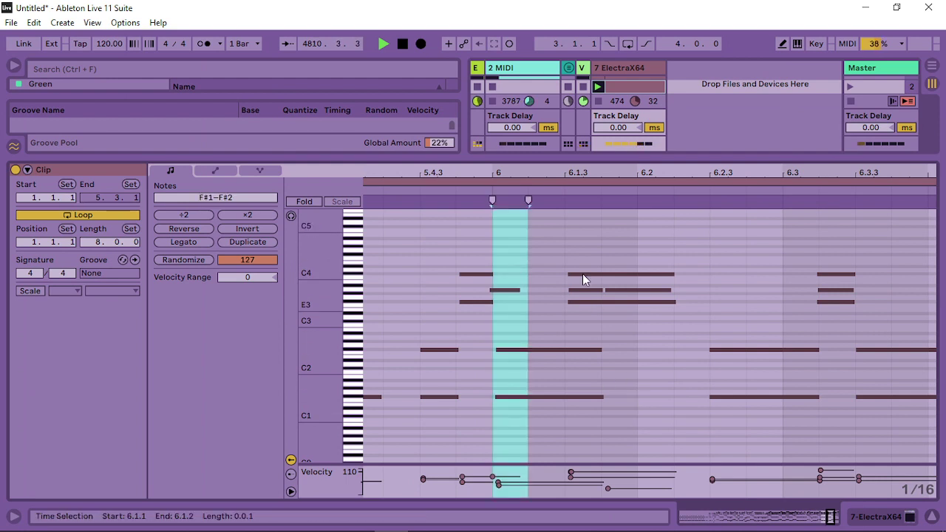
pyautogui.click(564, 241)
pyautogui.moveTo(564, 239); pyautogui.dragTo(873, 448)
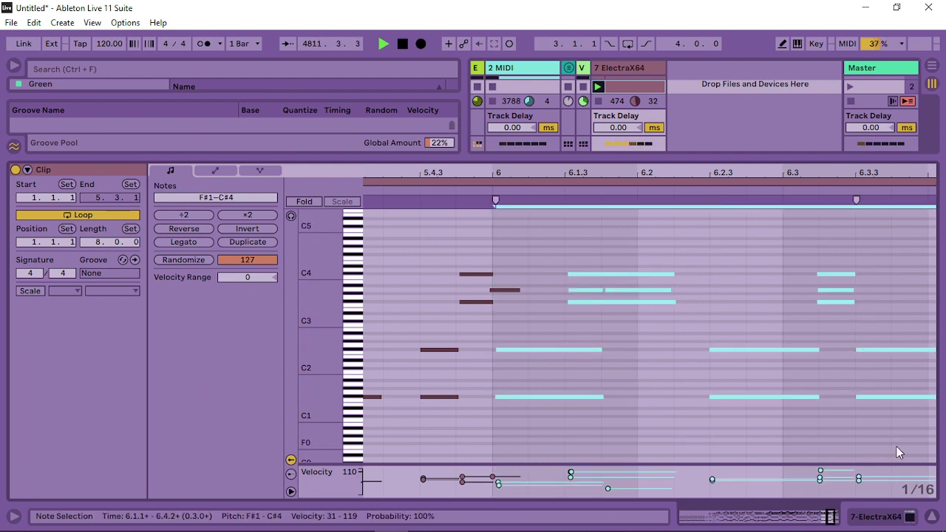
pyautogui.hotkey('alt', 'Left')
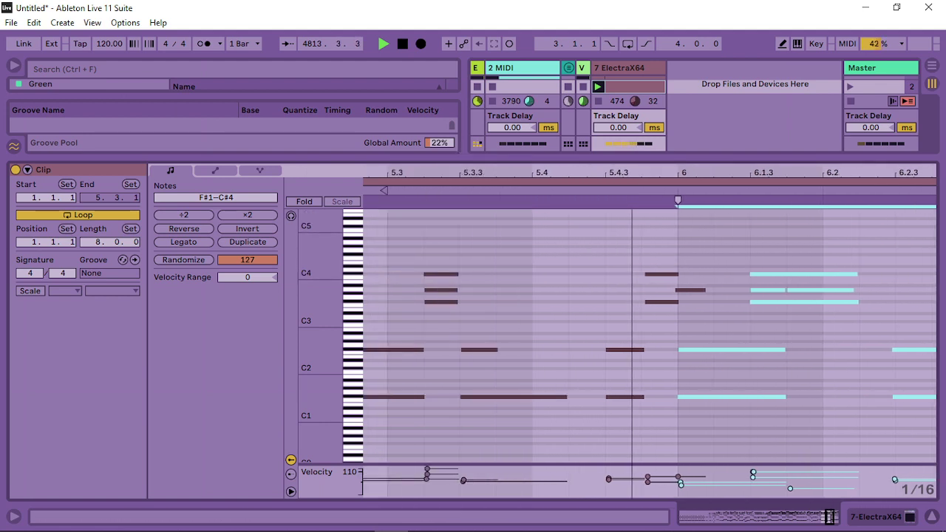
# Nudge the bar 5 notes from beat 2 onward slightly later, and select the bar's two opening bass notes.
pyautogui.press('-')
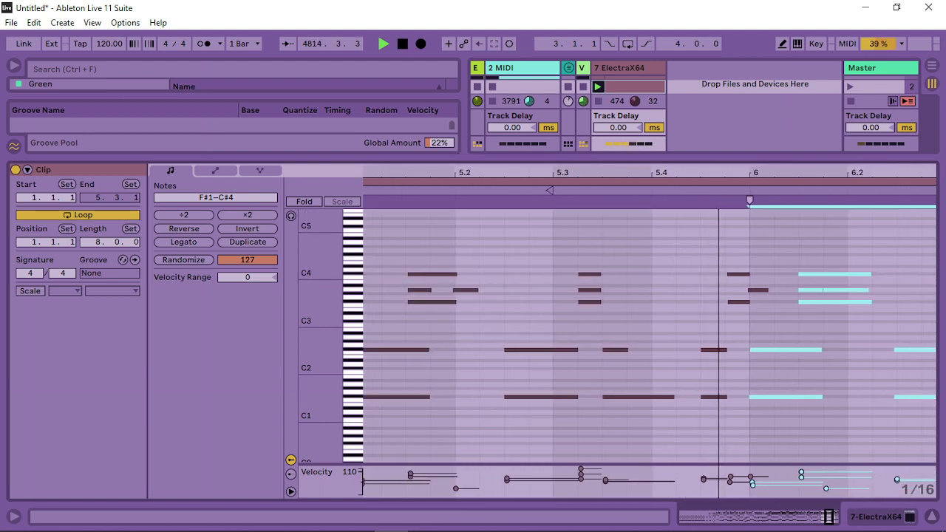
pyautogui.moveTo(465, 270); pyautogui.dragTo(728, 423)
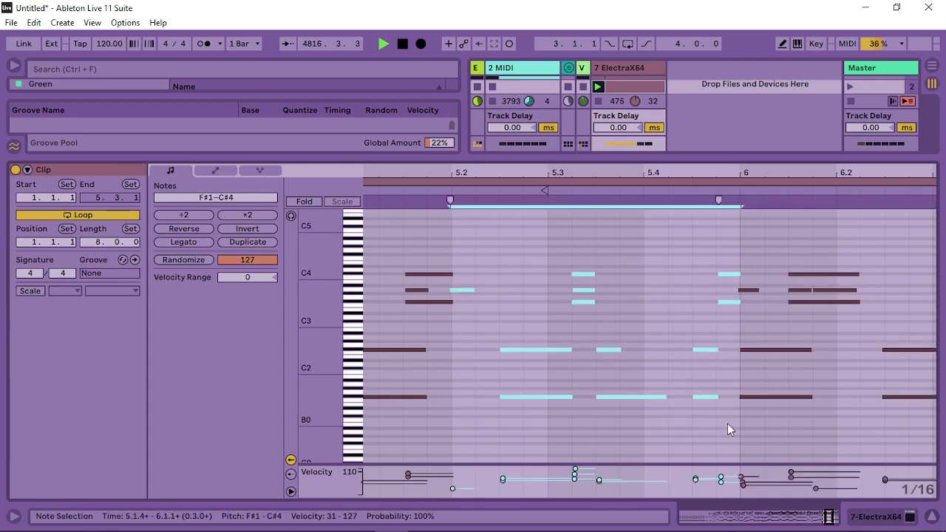
pyautogui.press('Right')
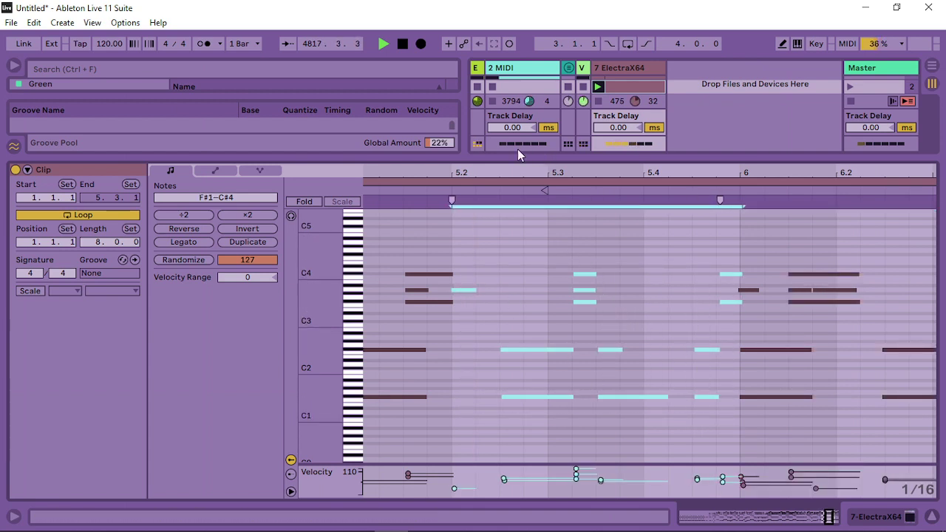
pyautogui.moveTo(492, 171); pyautogui.dragTo(649, 452)
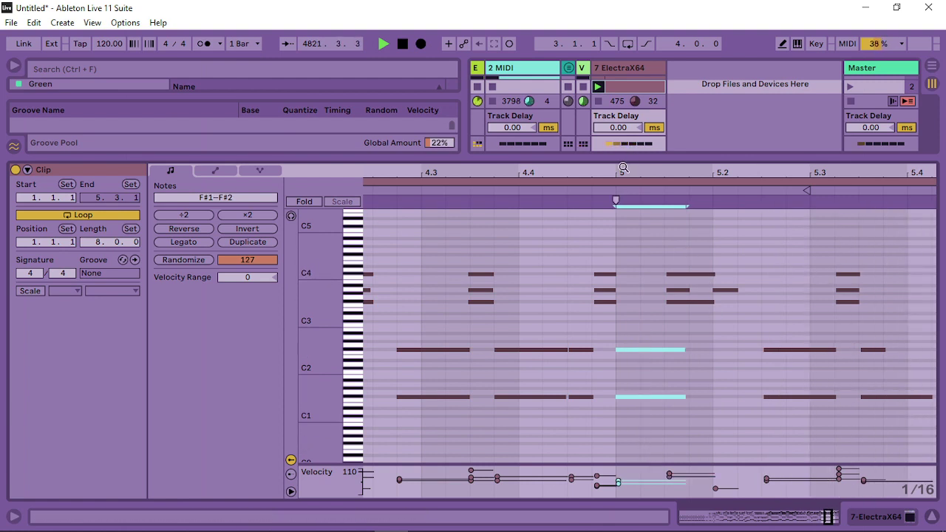
# Quantize all the notes in bar 4 of the clip.
pyautogui.moveTo(621, 169); pyautogui.dragTo(562, 206)
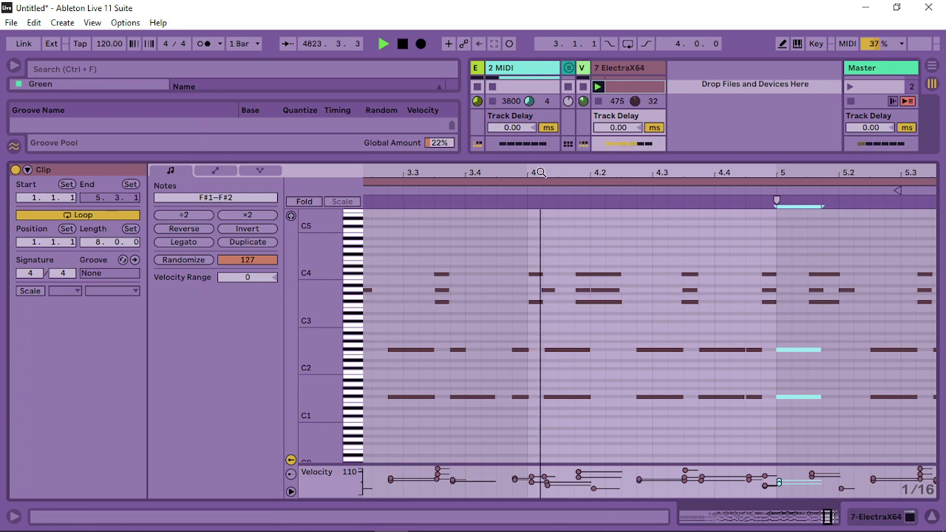
pyautogui.moveTo(539, 245); pyautogui.dragTo(769, 455)
pyautogui.hotkey('ctrl', 'u')
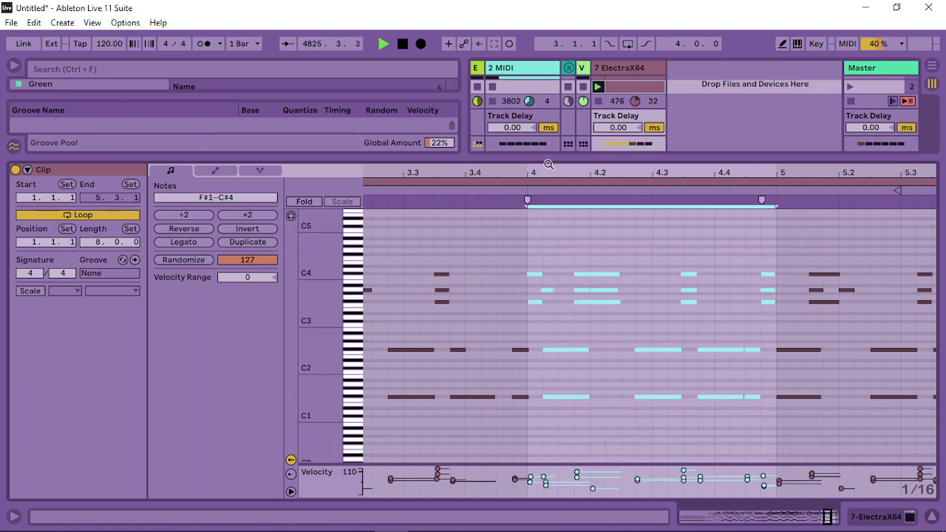
pyautogui.moveTo(551, 176); pyautogui.dragTo(551, 172)
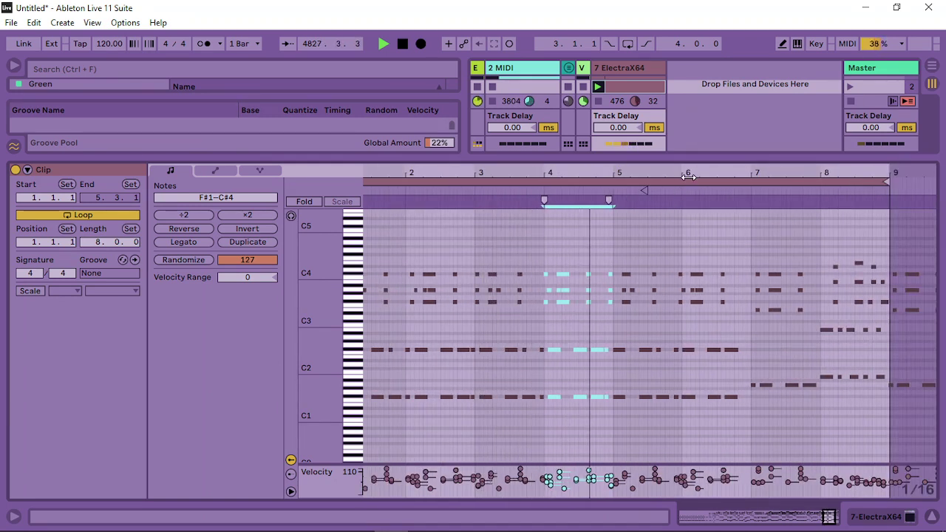
# In the track's ElectraX64 editor, adjust filter 1's cutoff and set the Trancegate insert effect to 2 Step 2, Smooth 70% and Mix 78.
pyautogui.doubleClick(628, 67)
pyautogui.click(51, 356)
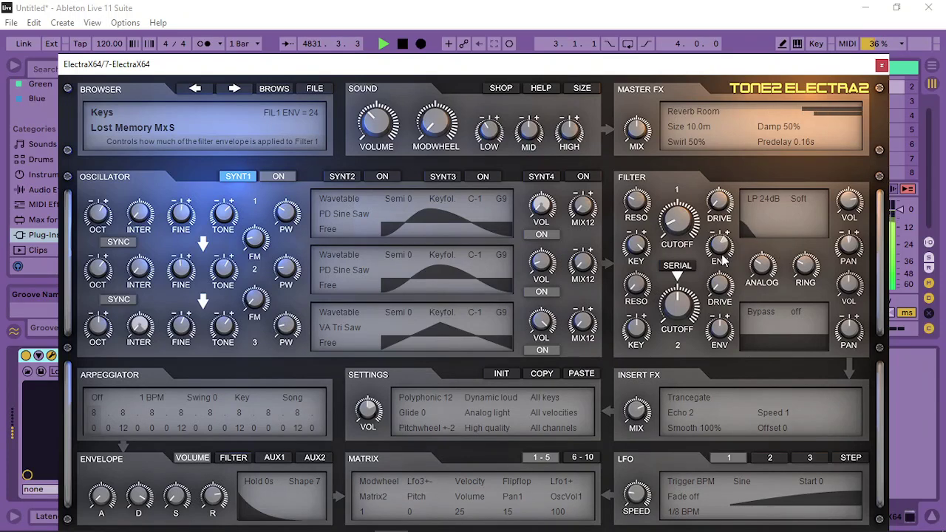
pyautogui.moveTo(674, 228); pyautogui.dragTo(687, 225)
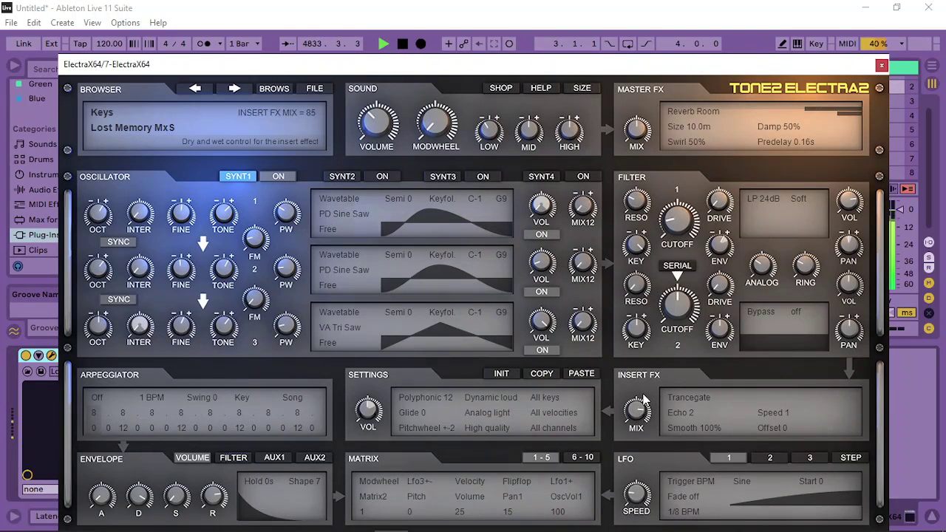
pyautogui.moveTo(698, 392); pyautogui.dragTo(699, 388)
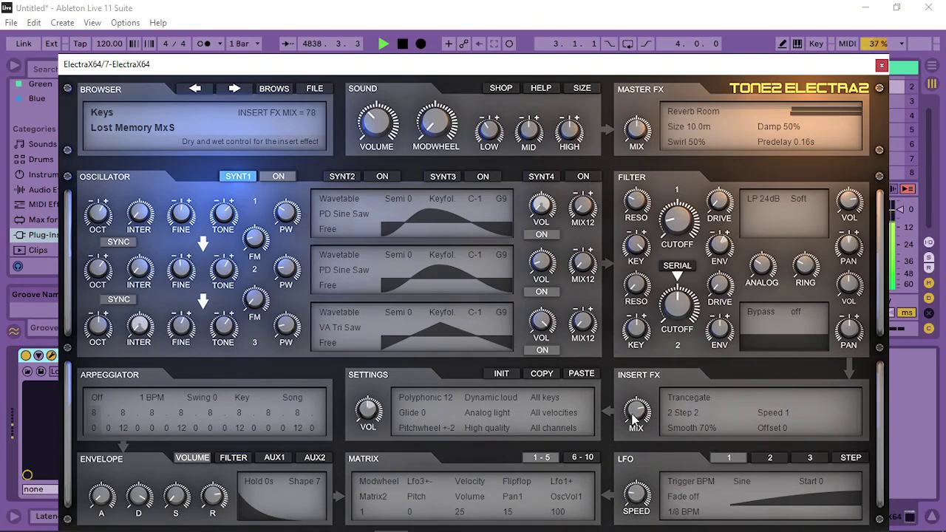
pyautogui.click(882, 65)
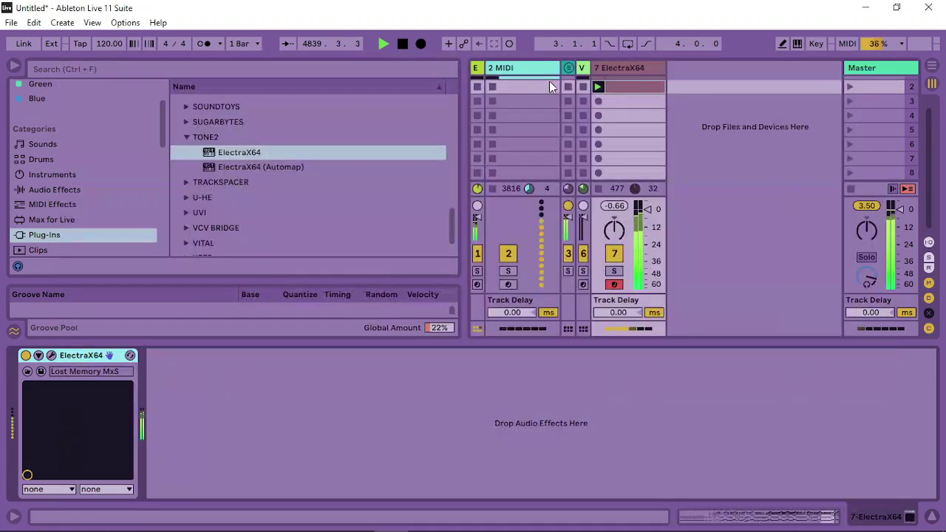
# Reopen the ElectraX64 clip, shorten its loop to bar 1 and delete the notes in bars 2 to 6.
pyautogui.doubleClick(645, 91)
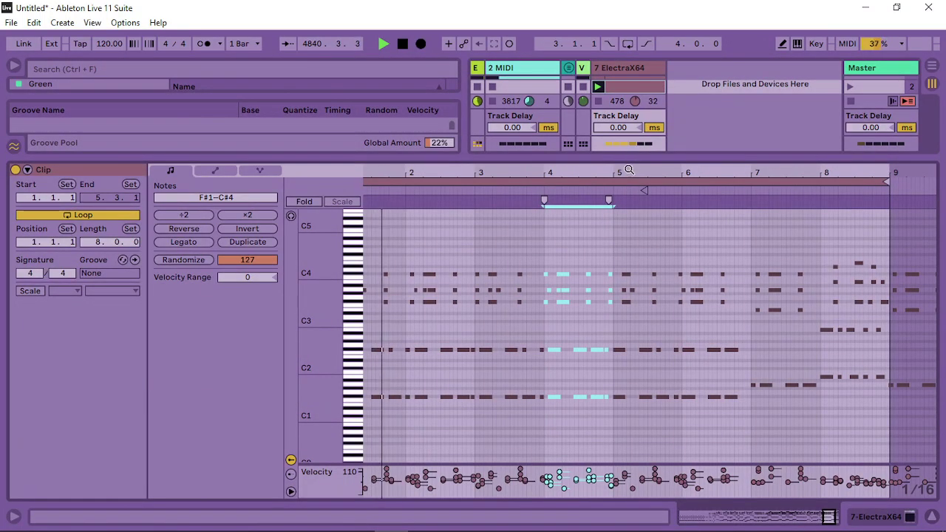
pyautogui.moveTo(629, 170); pyautogui.dragTo(801, 426)
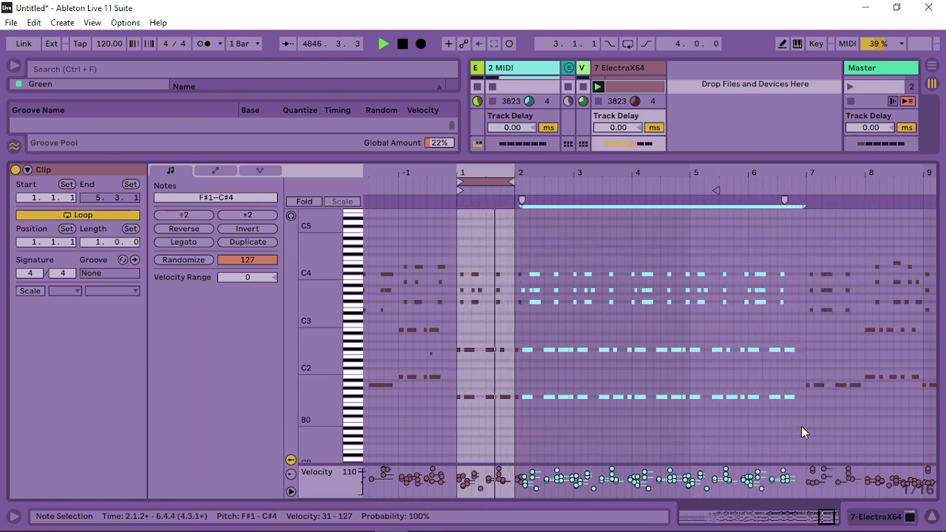
pyautogui.press('Delete')
pyautogui.moveTo(524, 174); pyautogui.dragTo(568, 423)
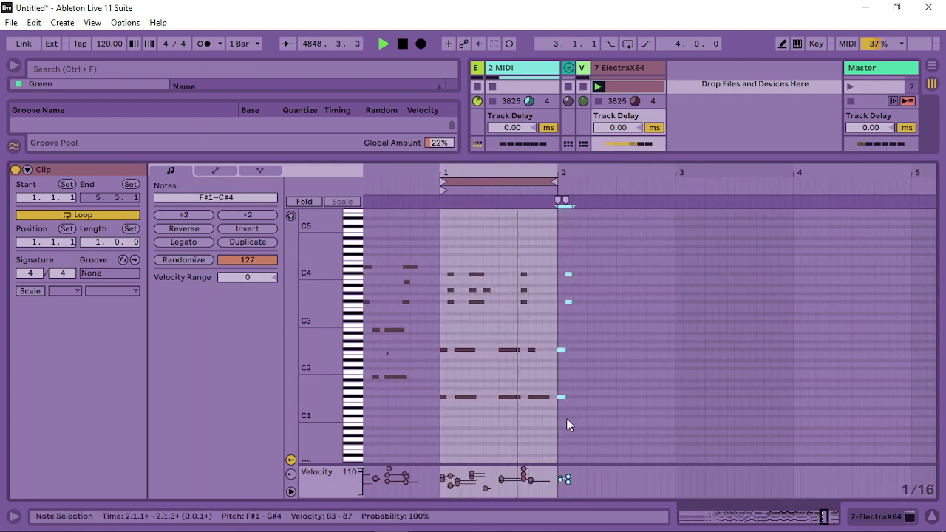
pyautogui.press('Delete')
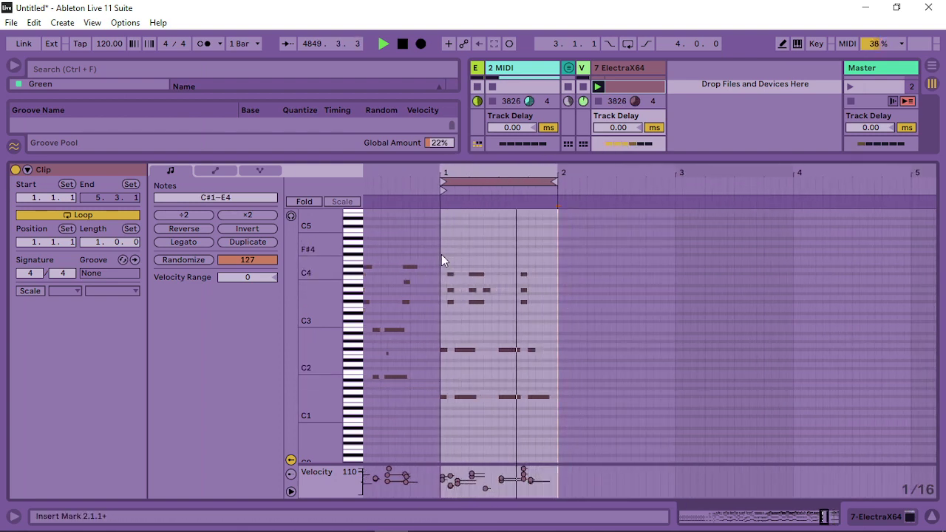
# Duplicate the bar 1 notes into bar 2 and align the copy exactly with the start of bar 2.
pyautogui.moveTo(441, 254); pyautogui.dragTo(557, 454)
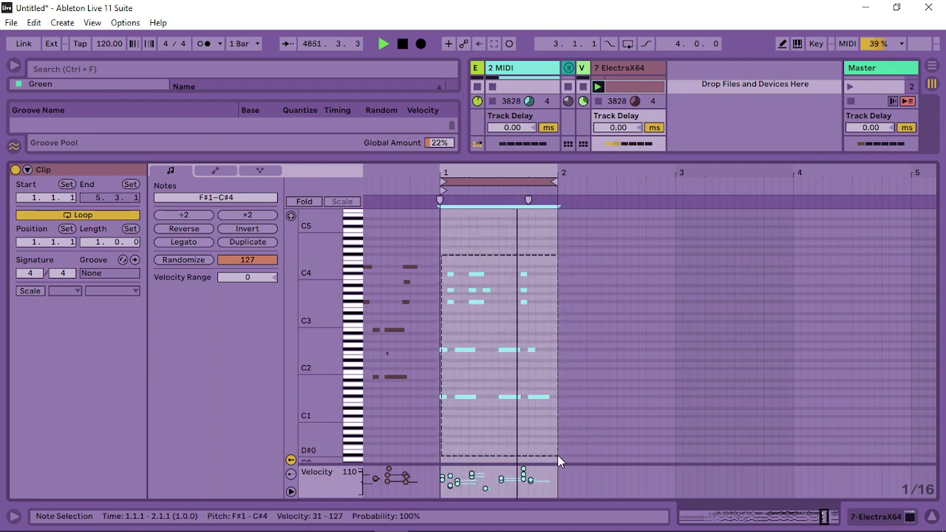
pyautogui.hotkey('ctrl', 'd')
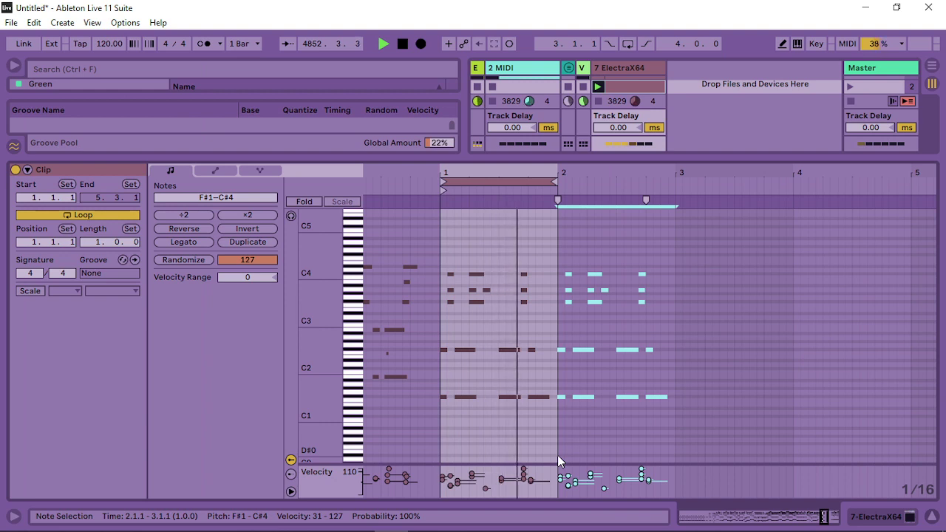
pyautogui.scroll(1, 557, 454)
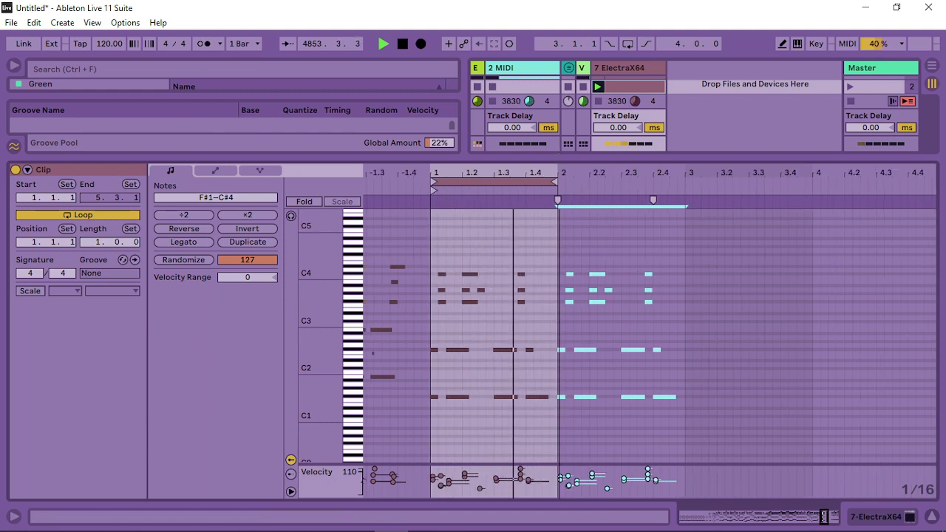
pyautogui.scroll(3, 557, 455)
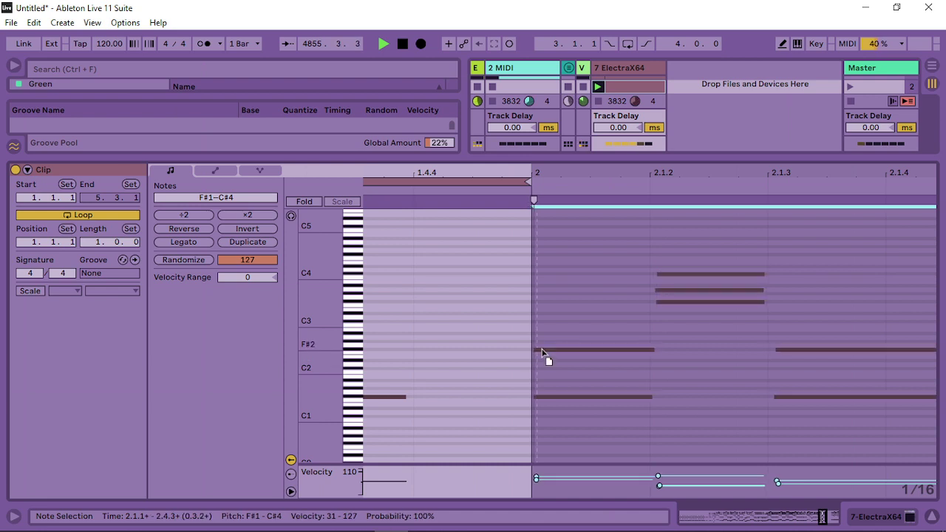
pyautogui.moveTo(547, 349); pyautogui.dragTo(542, 350)
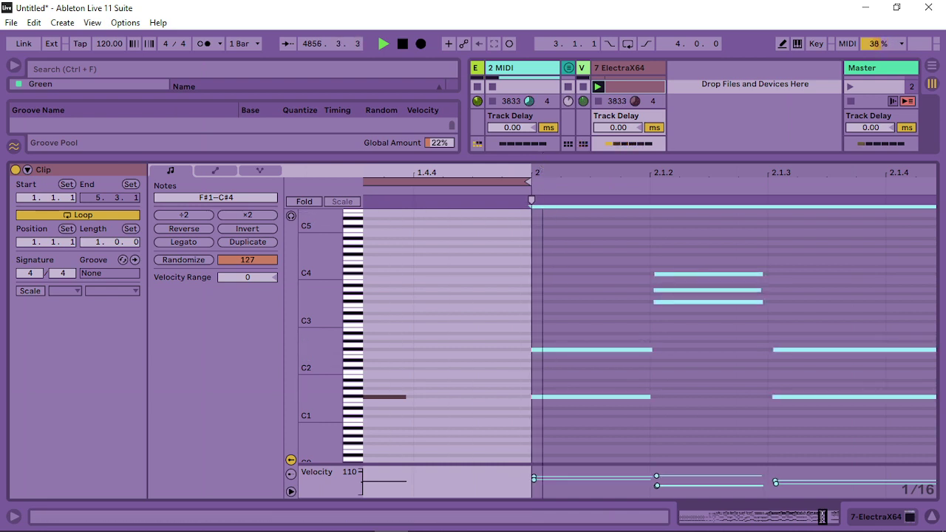
# Extend the clip's loop to cover bars 1 and 2 and set its fixed grid to 2 Bars.
pyautogui.moveTo(543, 172); pyautogui.dragTo(623, 181)
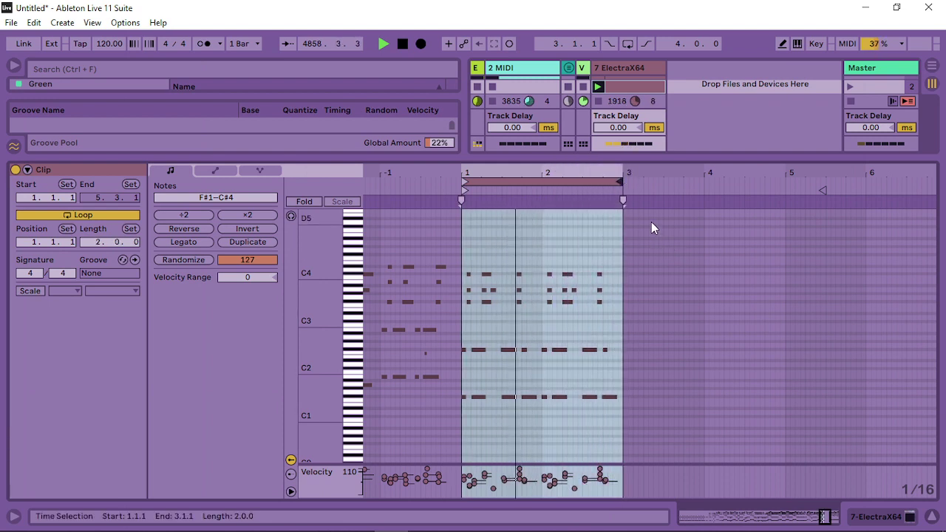
pyautogui.rightClick(493, 228)
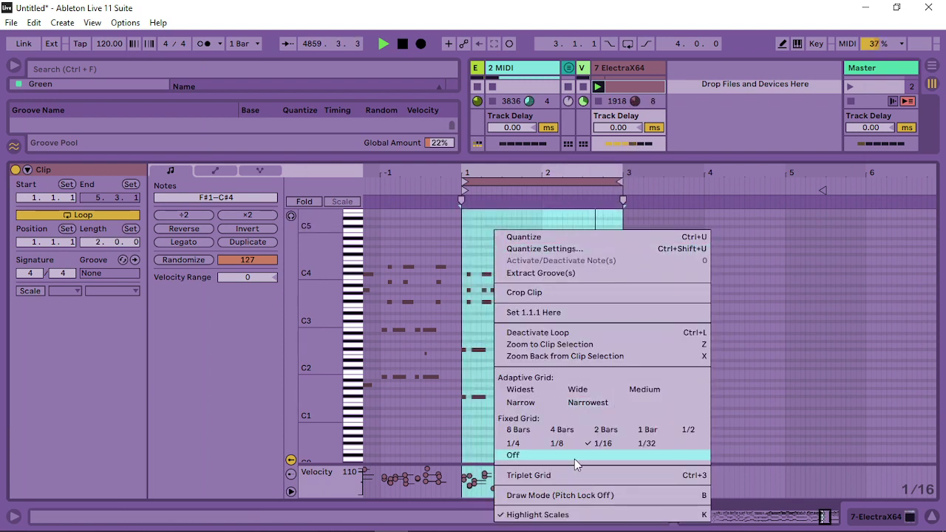
pyautogui.click(603, 434)
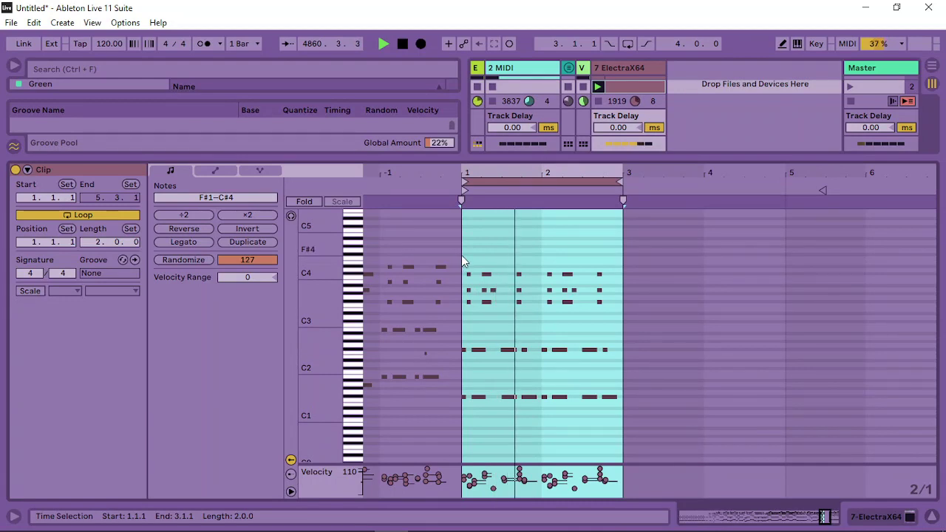
# Duplicate all the notes of bars 1 and 2 through bar 6 and extend the clip's loop to 8 bars.
pyautogui.moveTo(461, 257); pyautogui.dragTo(624, 429)
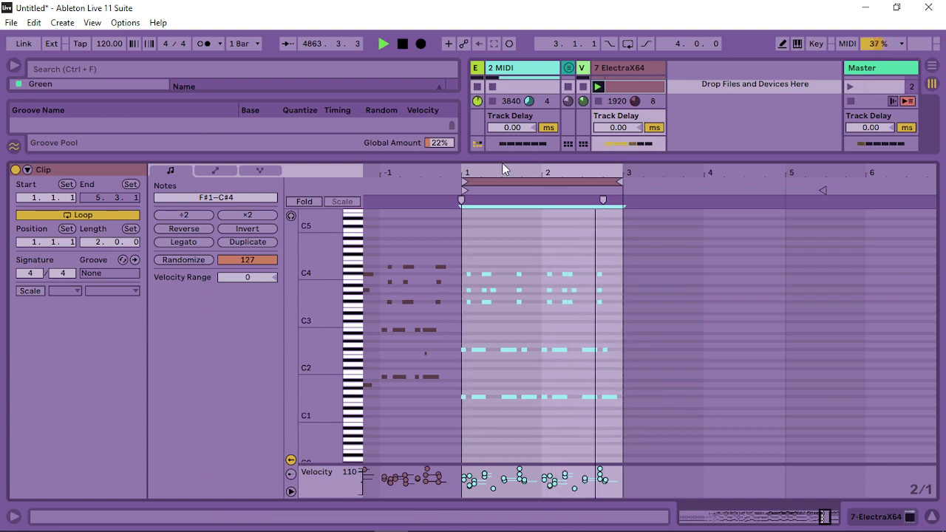
pyautogui.press('z')
pyautogui.moveTo(413, 249); pyautogui.dragTo(796, 431)
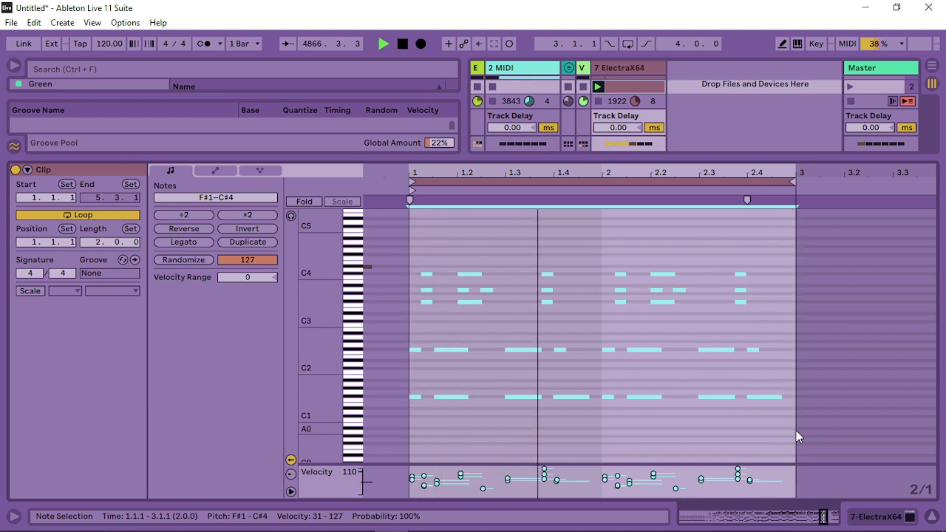
pyautogui.hotkey('ctrl', 'd')
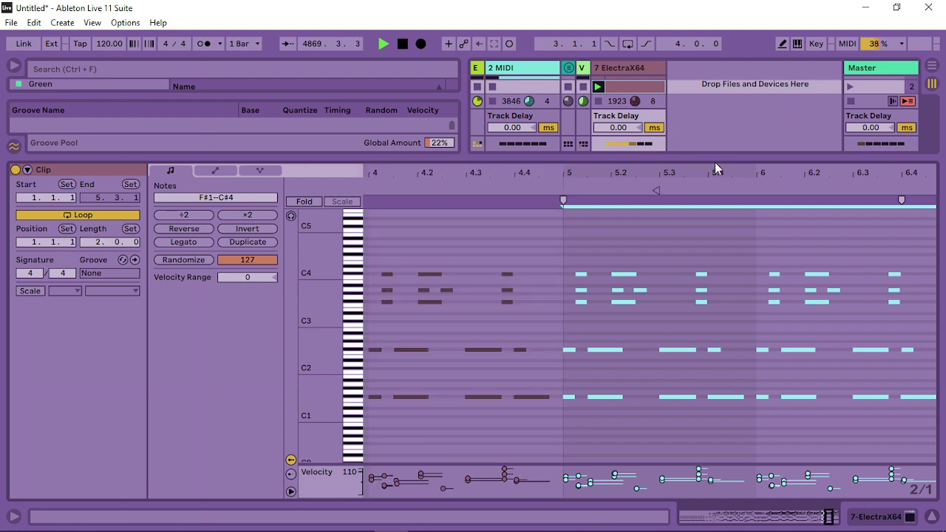
pyautogui.moveTo(715, 170); pyautogui.dragTo(887, 188)
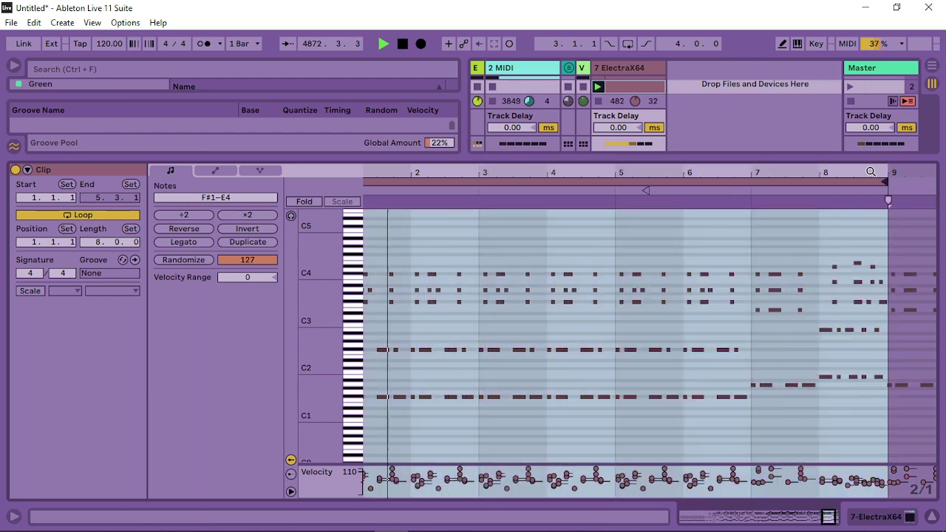
pyautogui.scroll(-3, 624, 232)
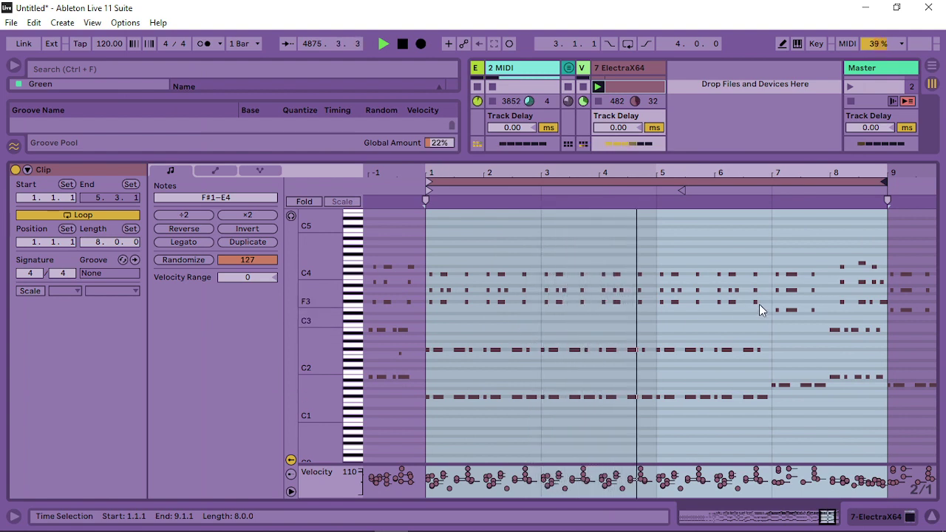
# In the track's ElectraX64 editor, set the Trancegate insert effect to Echo 4 and route LFO 3 to its Mix with amount 47.
pyautogui.doubleClick(637, 67)
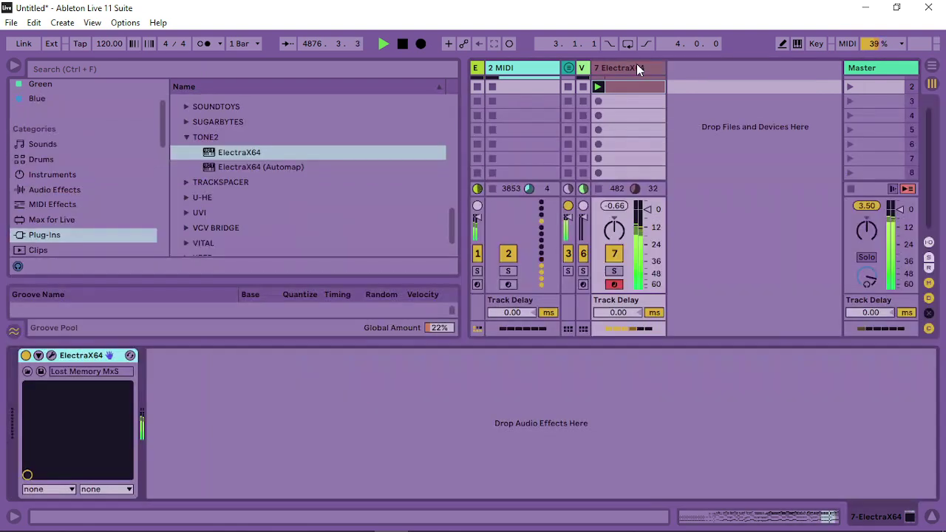
pyautogui.click(51, 356)
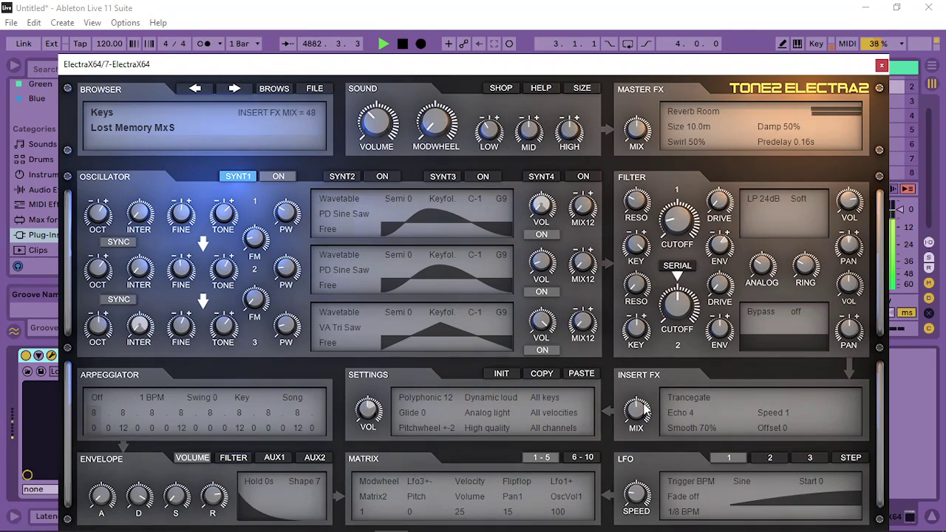
pyautogui.click(811, 457)
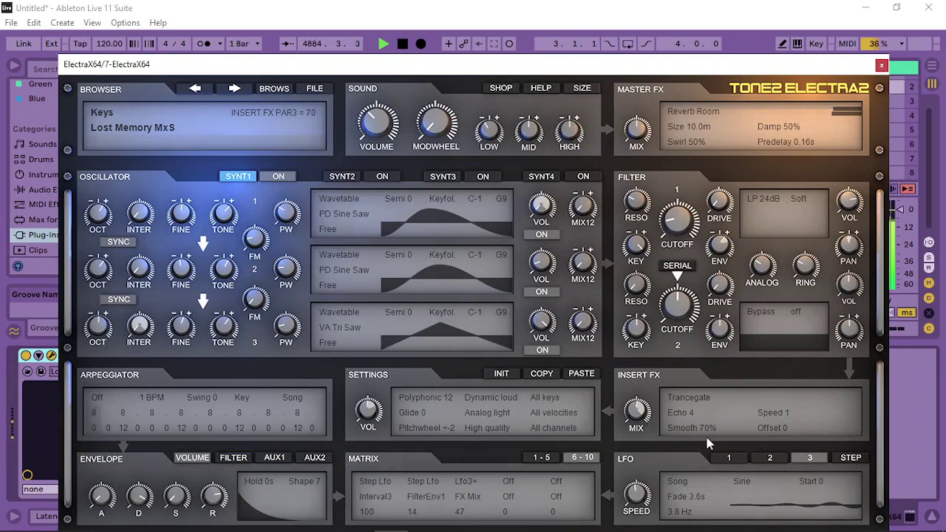
pyautogui.click(779, 459)
pyautogui.moveTo(626, 458); pyautogui.dragTo(691, 416)
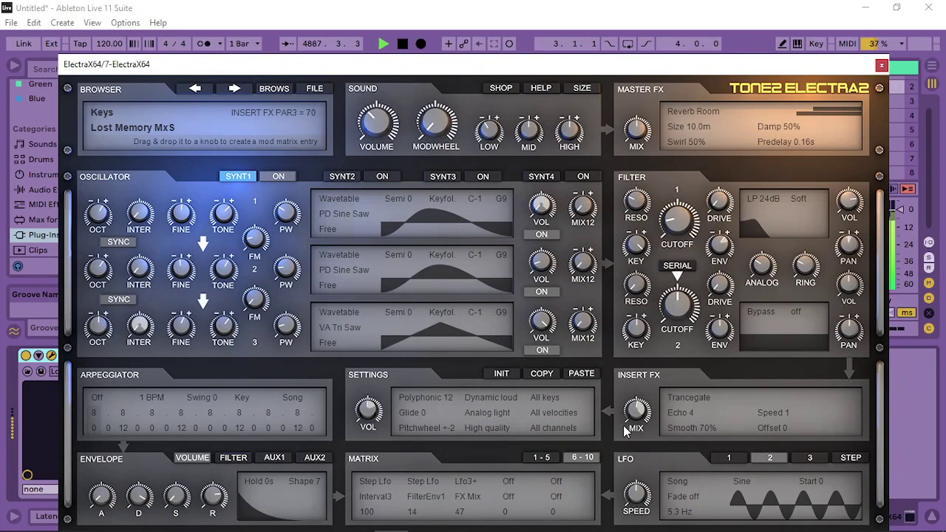
# In modulation matrix slot 9, route Key to FX Par1 with an amount of 47.
pyautogui.click(510, 482)
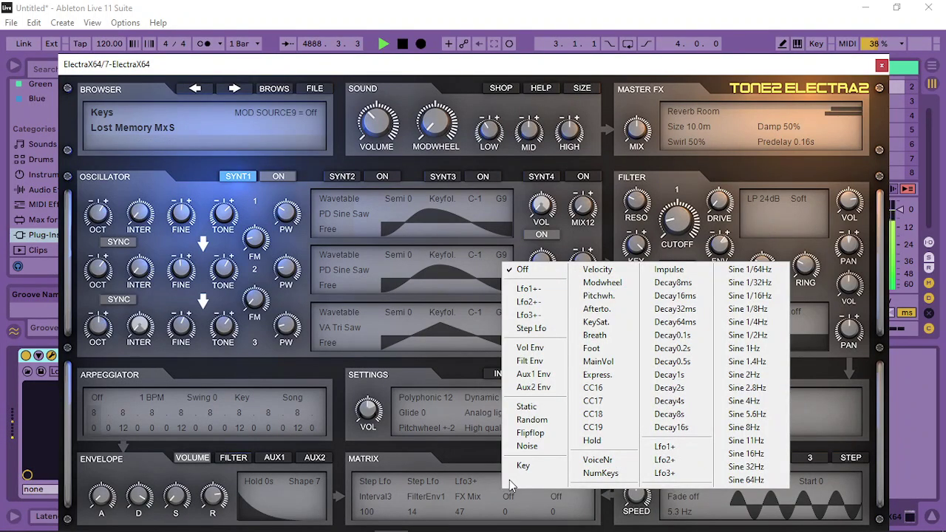
pyautogui.click(527, 465)
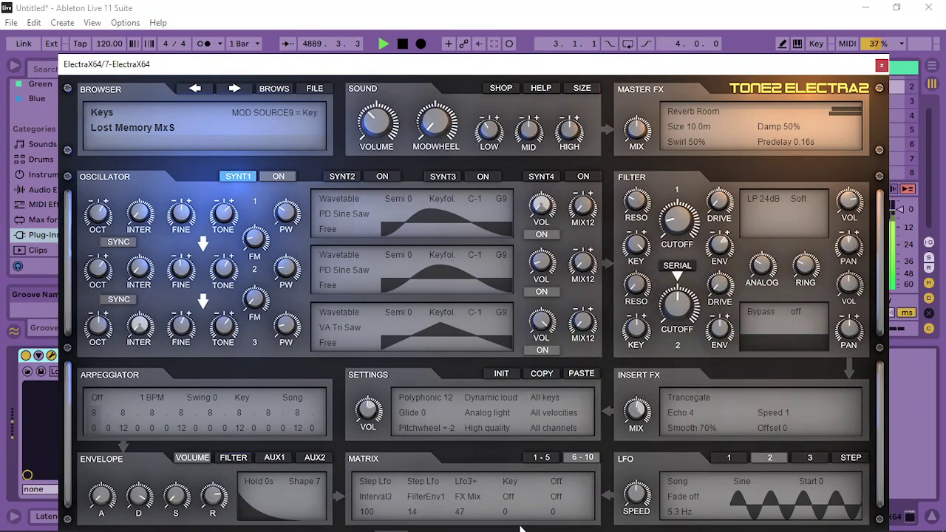
pyautogui.click(509, 496)
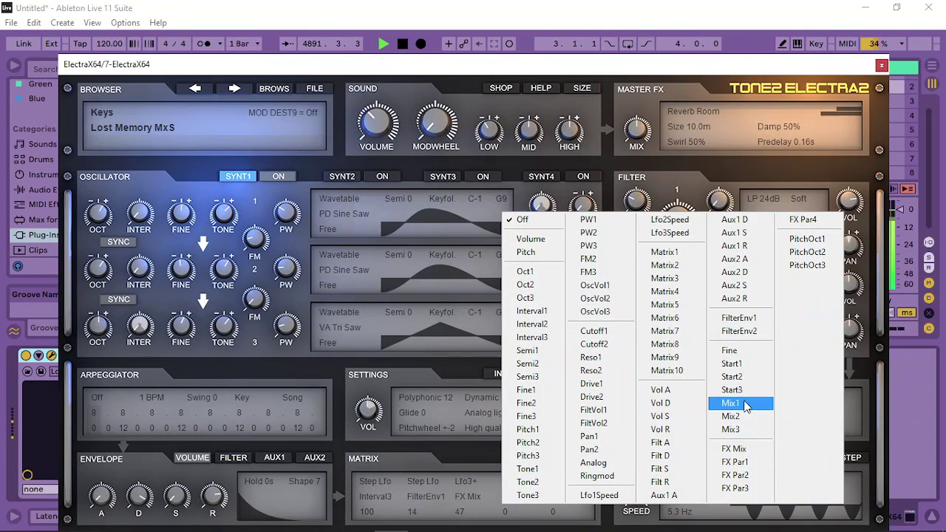
pyautogui.click(747, 465)
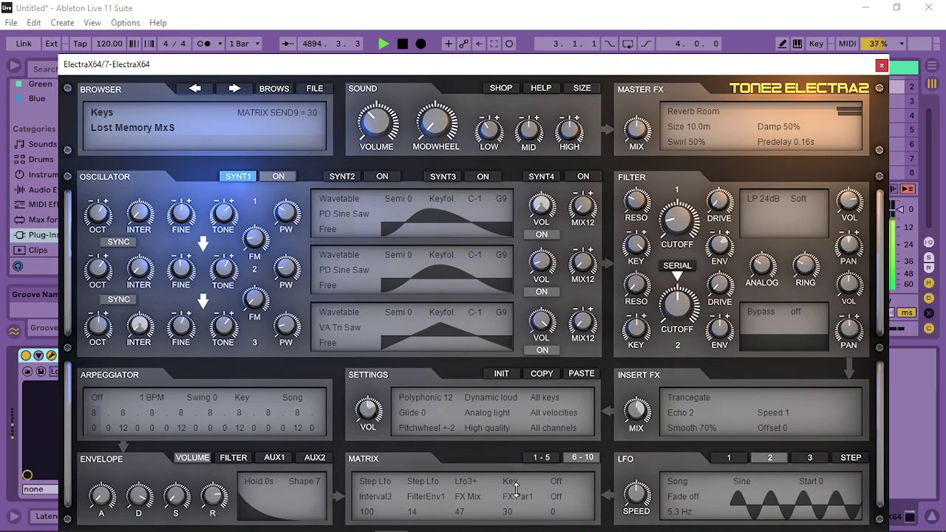
pyautogui.scroll(5, 518, 481)
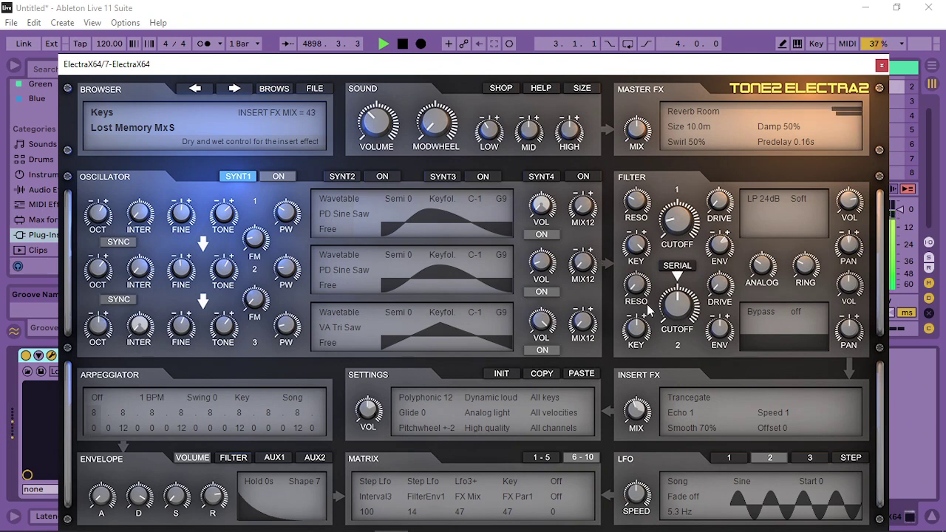
# Set filter 2 to LP Butter, adjust its key tracking and set its cutoff to 1374 Hz.
pyautogui.click(764, 318)
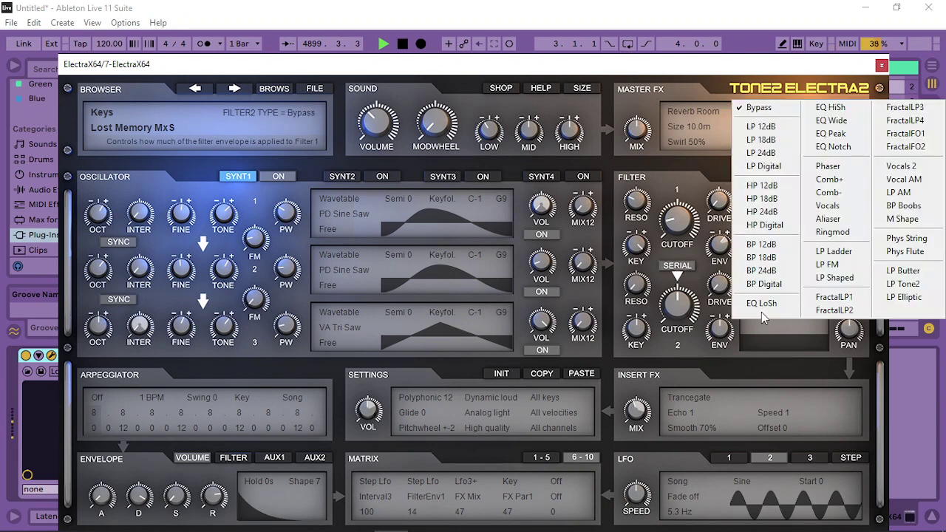
pyautogui.click(904, 271)
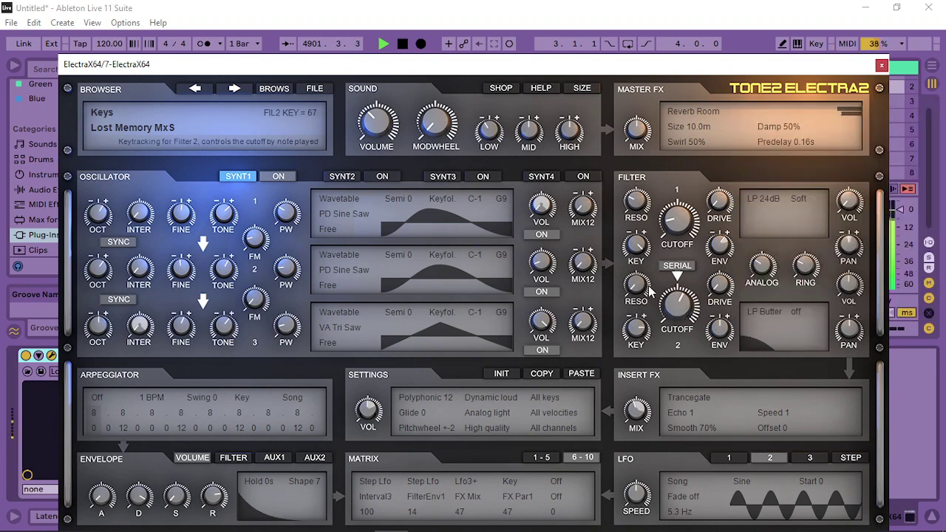
pyautogui.moveTo(640, 313); pyautogui.dragTo(608, 409)
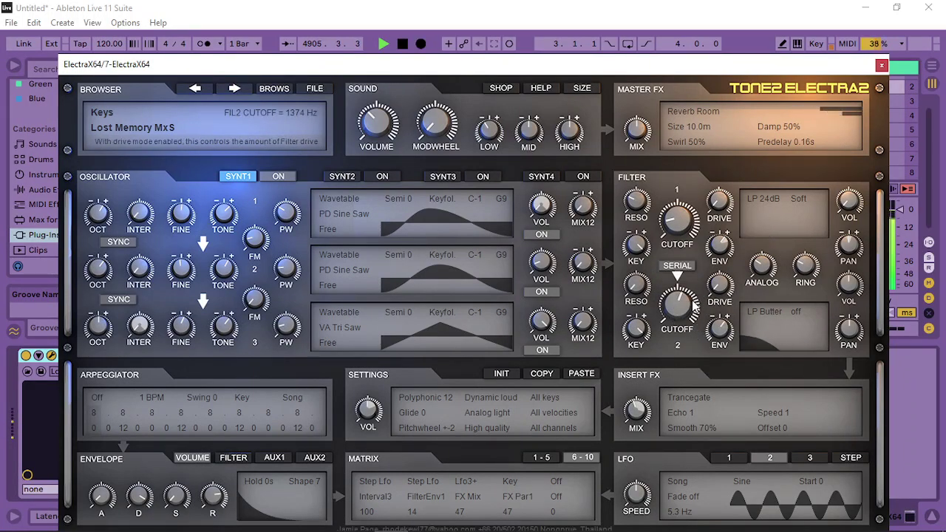
pyautogui.scroll(2, 693, 304)
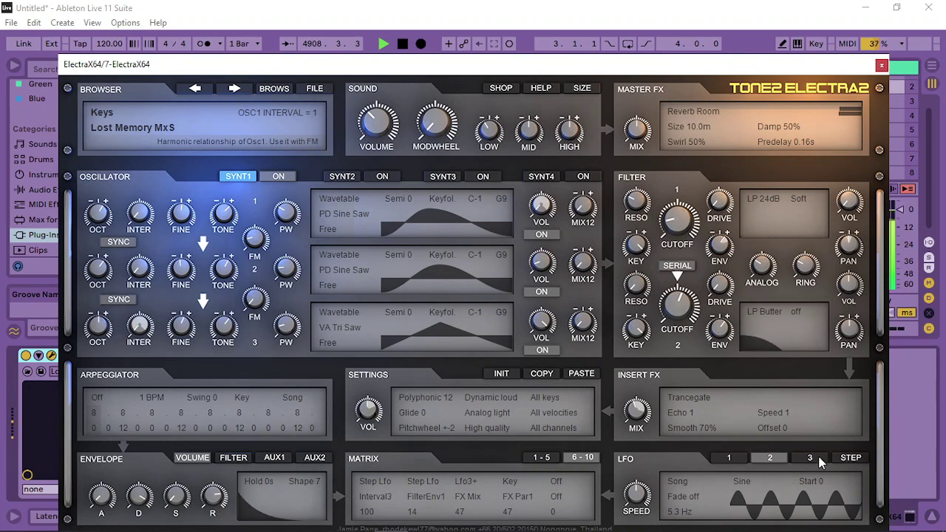
# Route the Step LFO to oscillator 1's interval with amount 100 and set the source of modulation matrix slot 1 to Off.
pyautogui.click(850, 457)
pyautogui.moveTo(626, 460); pyautogui.dragTo(140, 212)
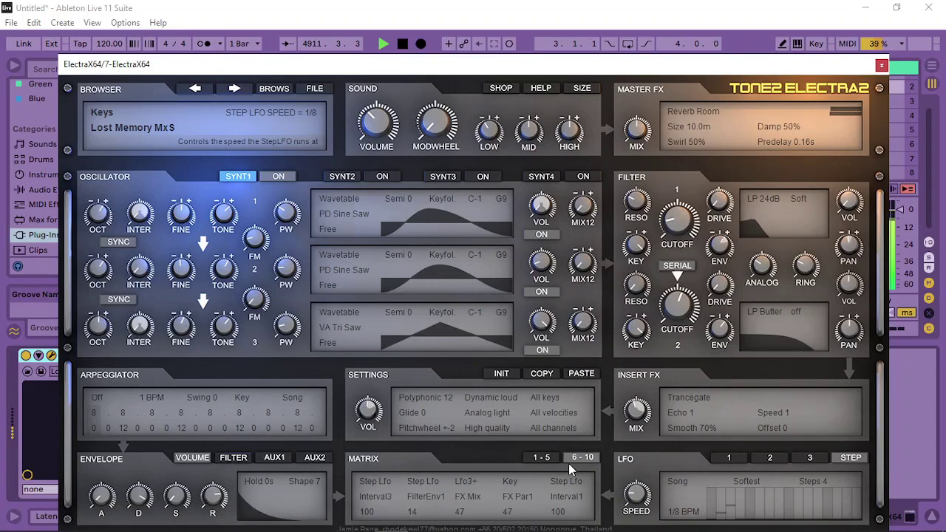
pyautogui.click(544, 457)
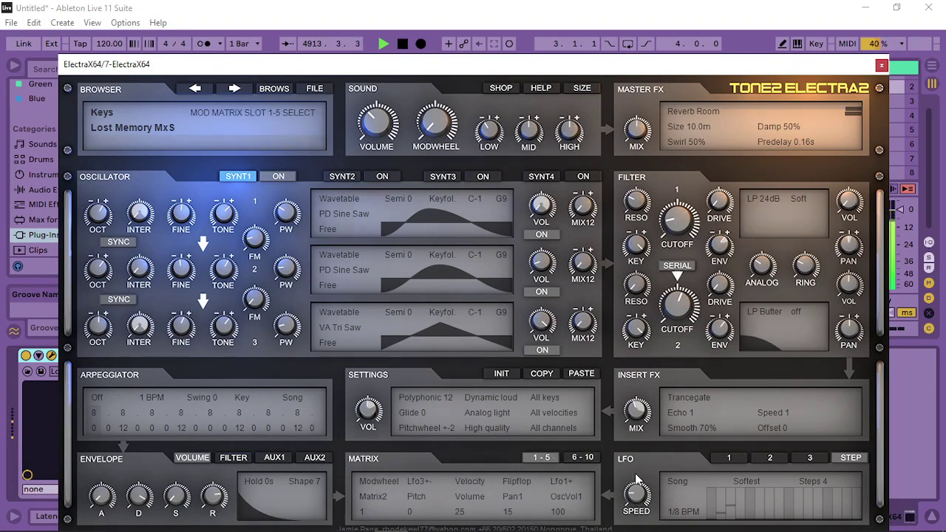
pyautogui.click(367, 486)
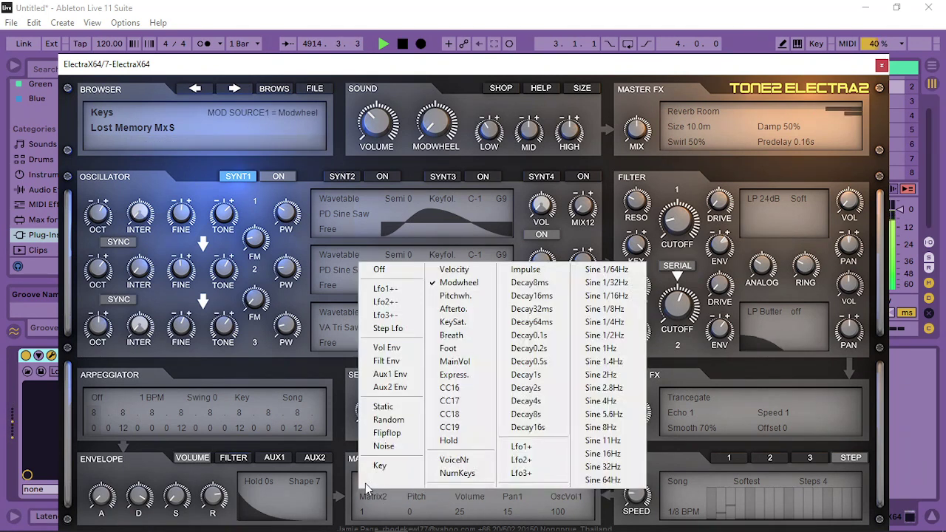
pyautogui.click(384, 260)
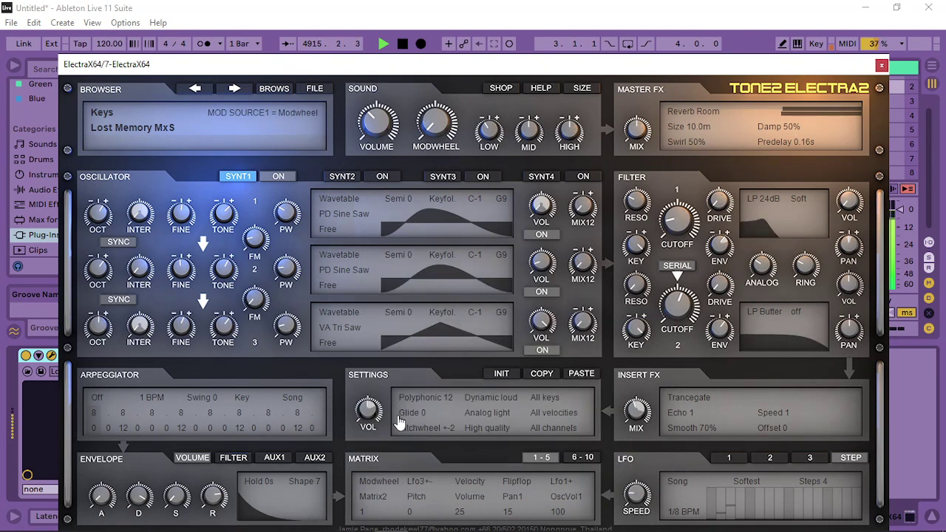
pyautogui.click(375, 482)
pyautogui.click(373, 268)
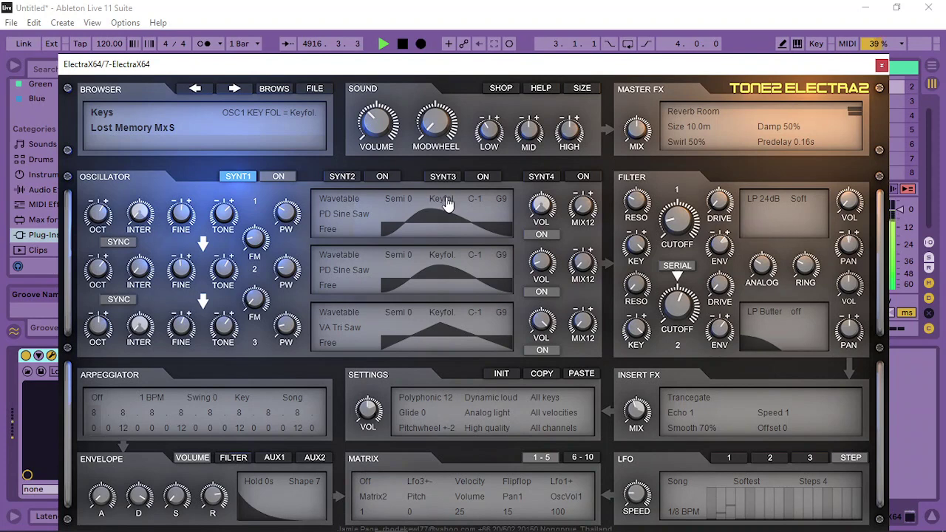
# Set oscillator 1's key follow to Fixed and its key range to F#1 through F#6.
pyautogui.moveTo(446, 204); pyautogui.dragTo(445, 219)
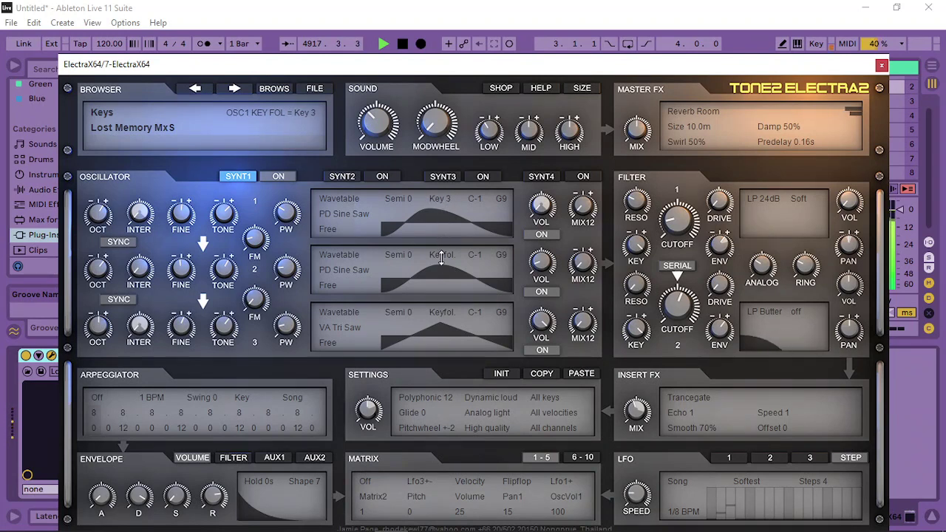
pyautogui.click(475, 198)
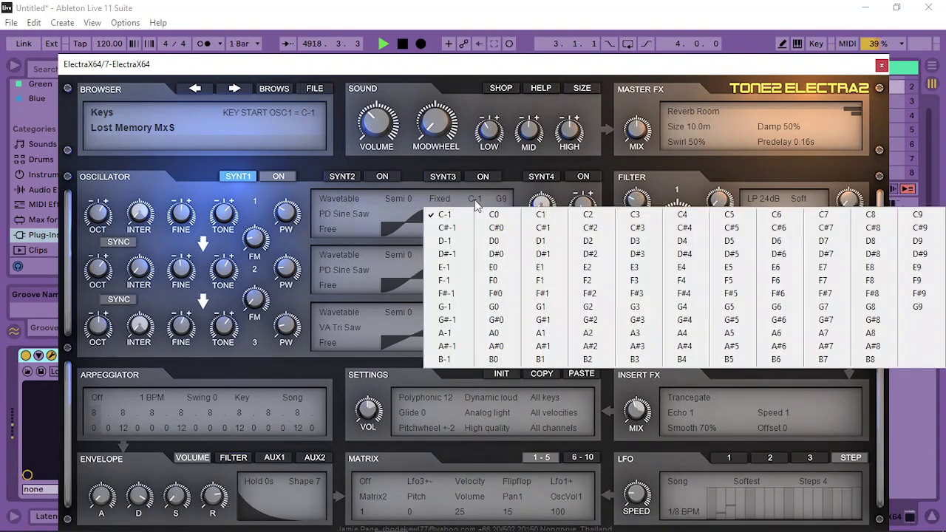
pyautogui.click(540, 277)
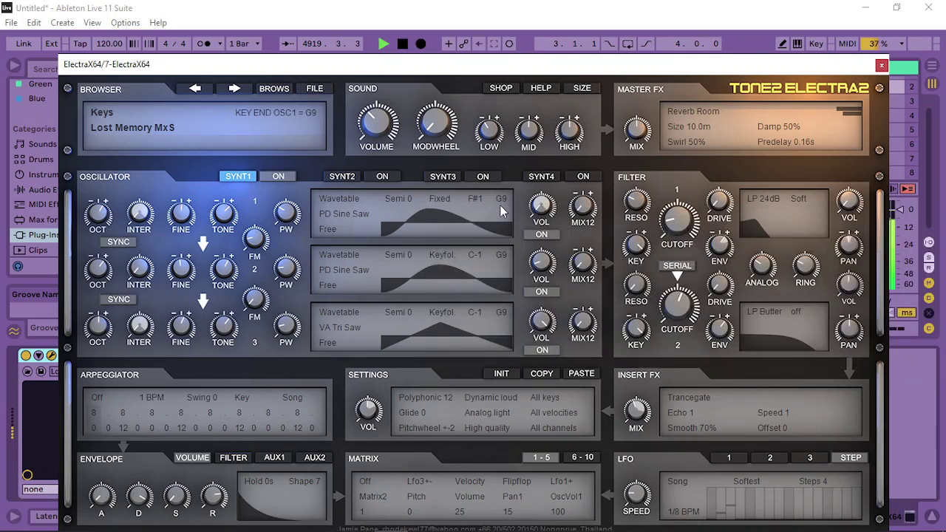
pyautogui.click(501, 198)
pyautogui.click(696, 299)
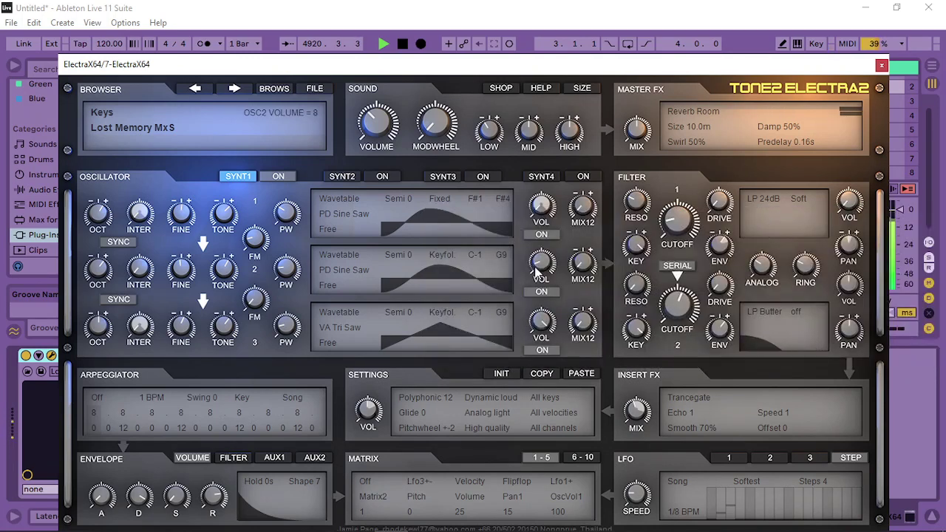
pyautogui.click(504, 199)
pyautogui.click(777, 297)
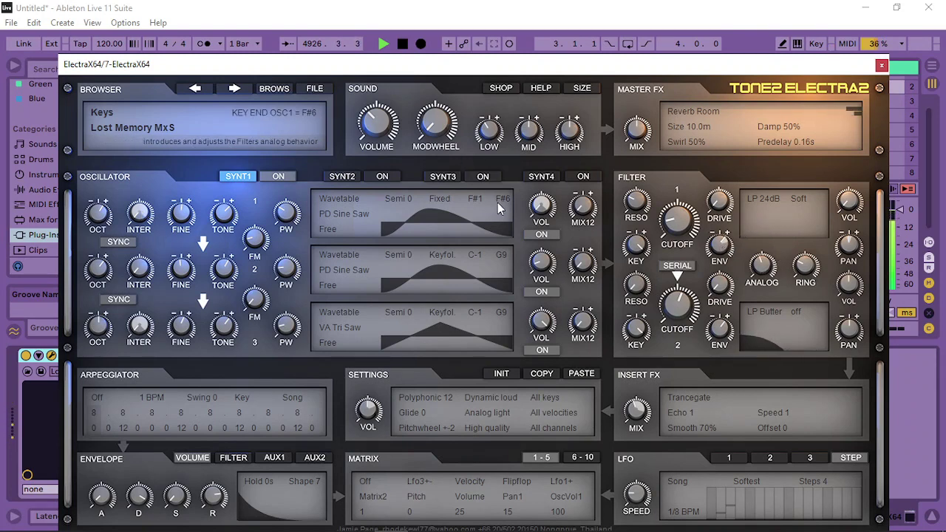
# Set oscillator 3's key range to start at F#2 and try a different key follow mode for it.
pyautogui.click(476, 320)
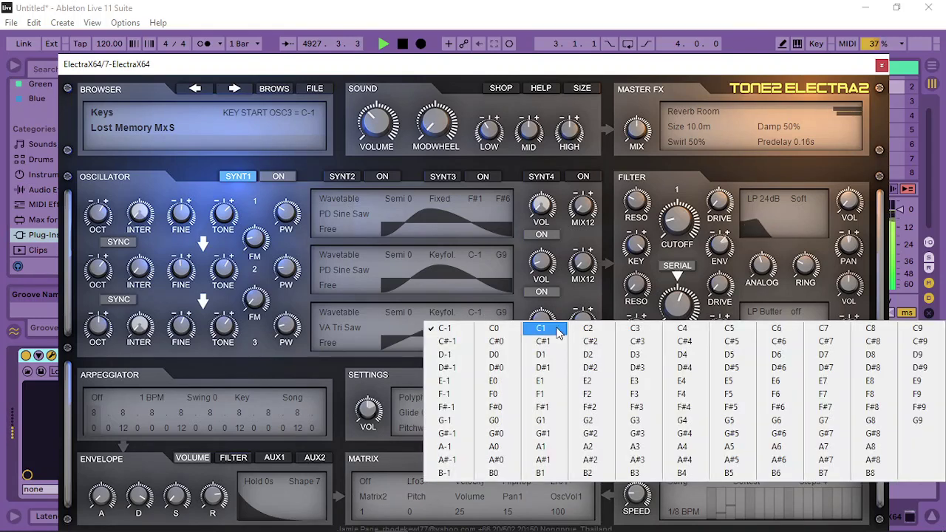
pyautogui.click(590, 411)
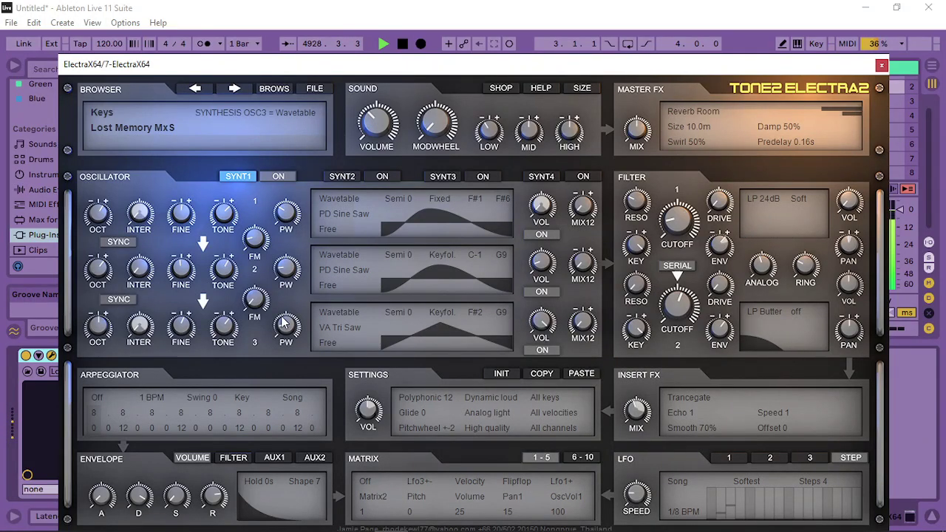
pyautogui.moveTo(442, 314); pyautogui.dragTo(439, 390)
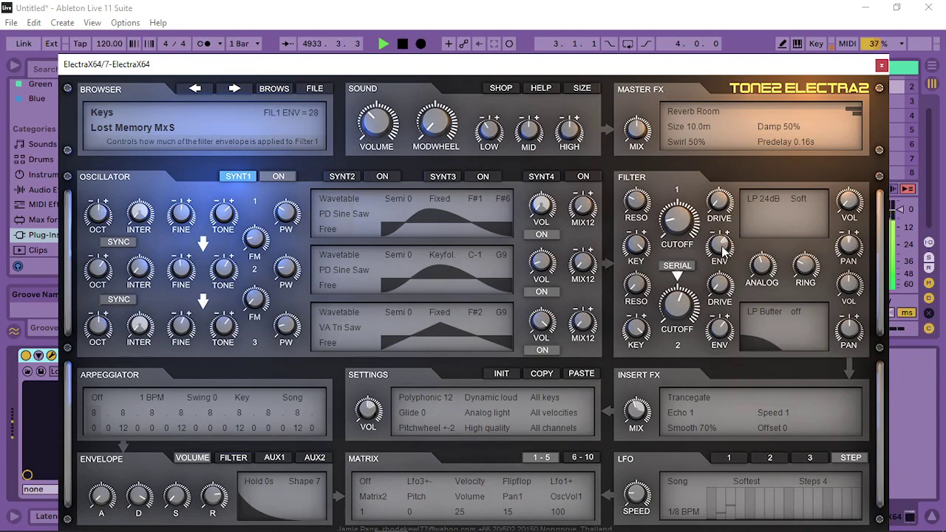
# Set the step LFO's shape to Sharp and the patch's glide to 11.
pyautogui.click(748, 481)
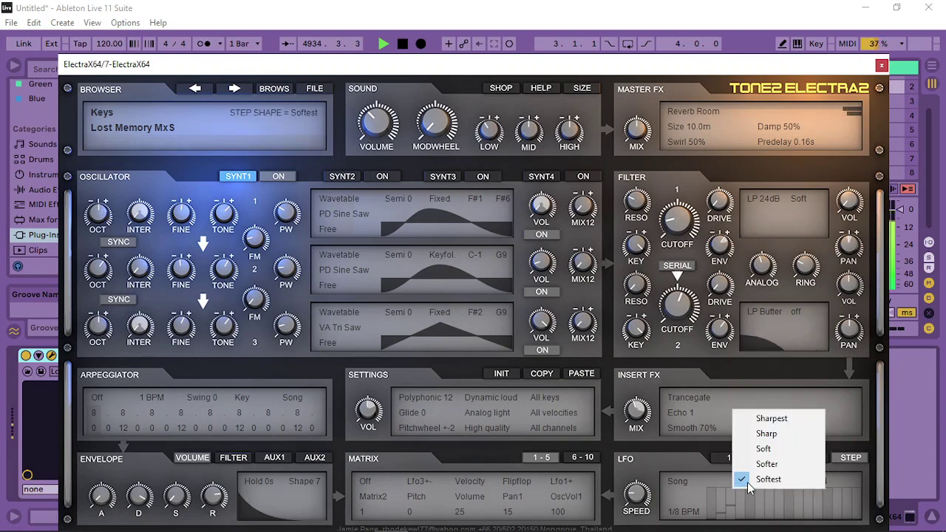
pyautogui.click(768, 434)
pyautogui.moveTo(411, 422); pyautogui.dragTo(434, 356)
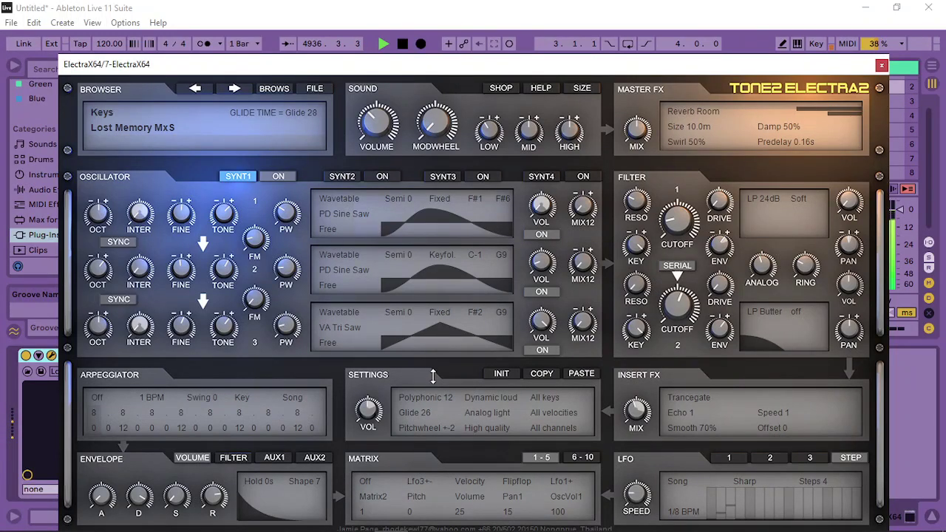
# Route Key to oscillator 1's interval in modulation matrix slot 1 with amount 100.
pyautogui.click(374, 497)
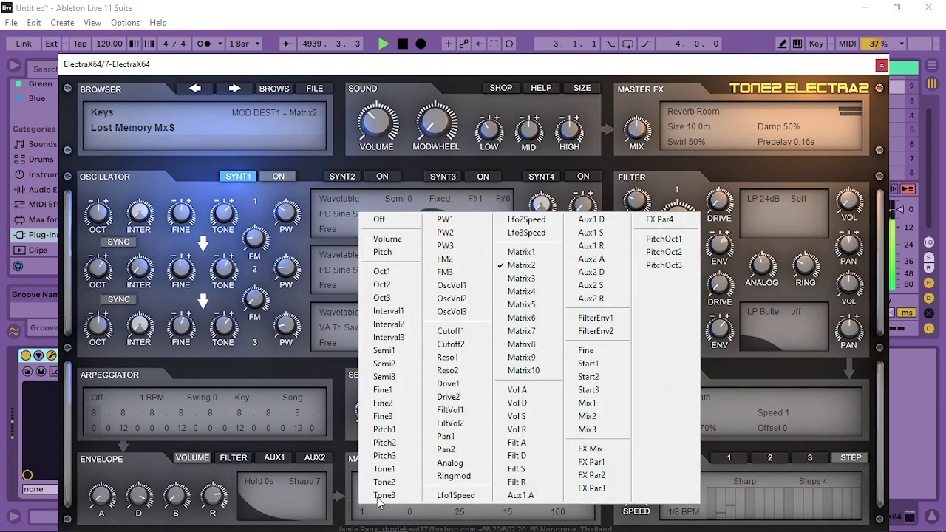
pyautogui.click(388, 311)
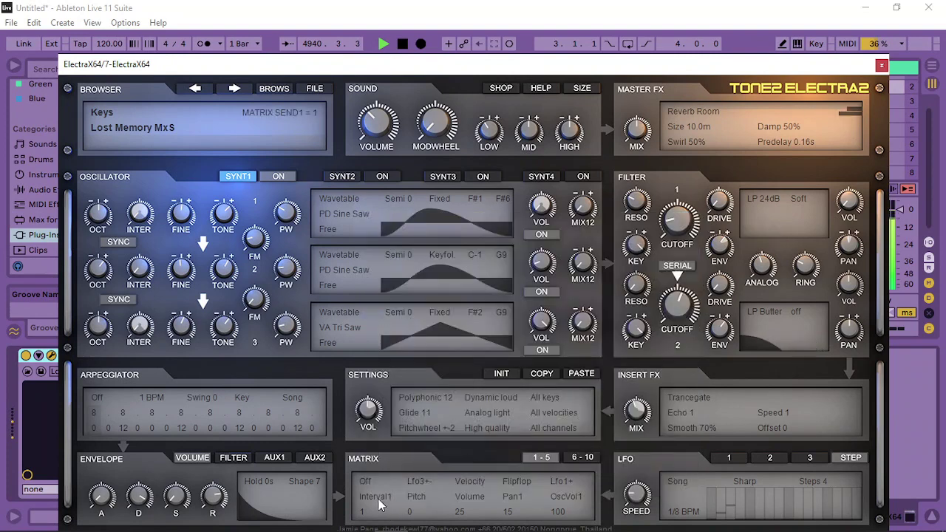
pyautogui.click(369, 484)
pyautogui.click(380, 465)
pyautogui.moveTo(372, 514); pyautogui.dragTo(370, 325)
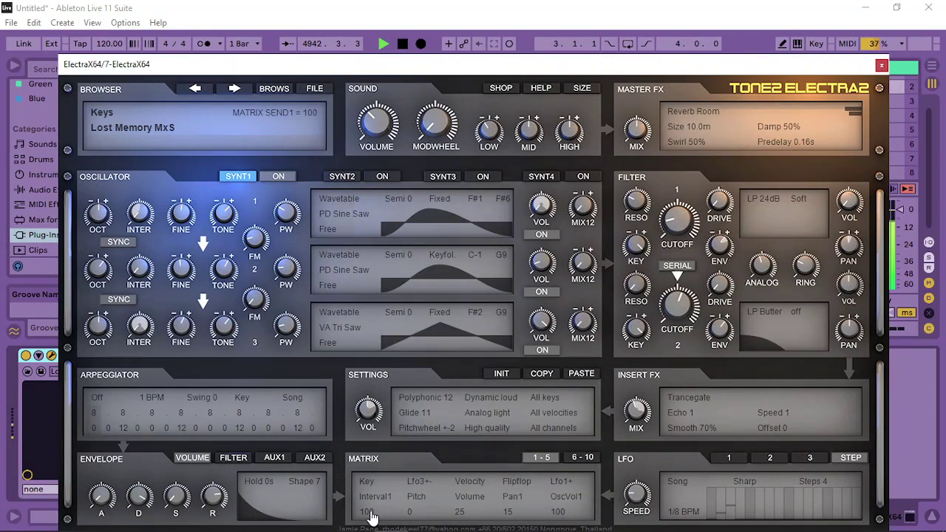
# Route Key to oscillator 3's interval in modulation matrix slot 2 with amount 100.
pyautogui.click(419, 481)
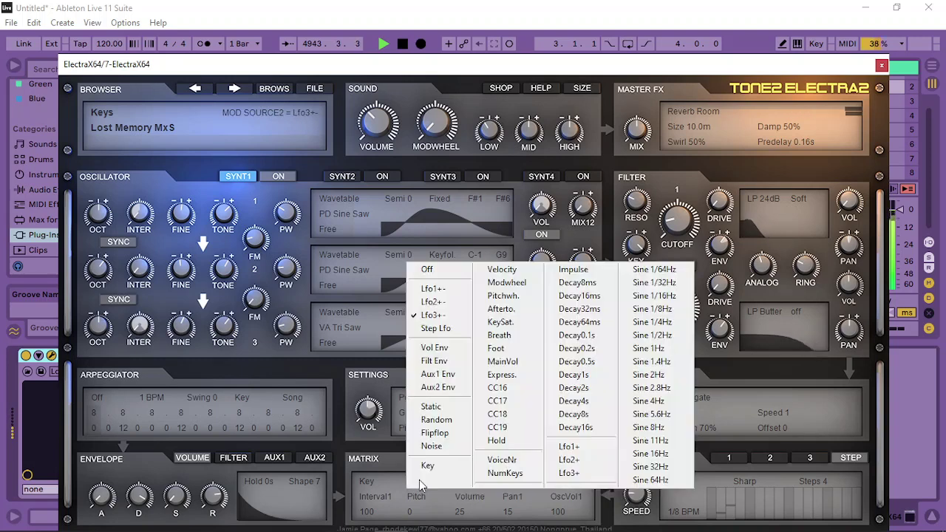
pyautogui.click(430, 275)
pyautogui.click(414, 488)
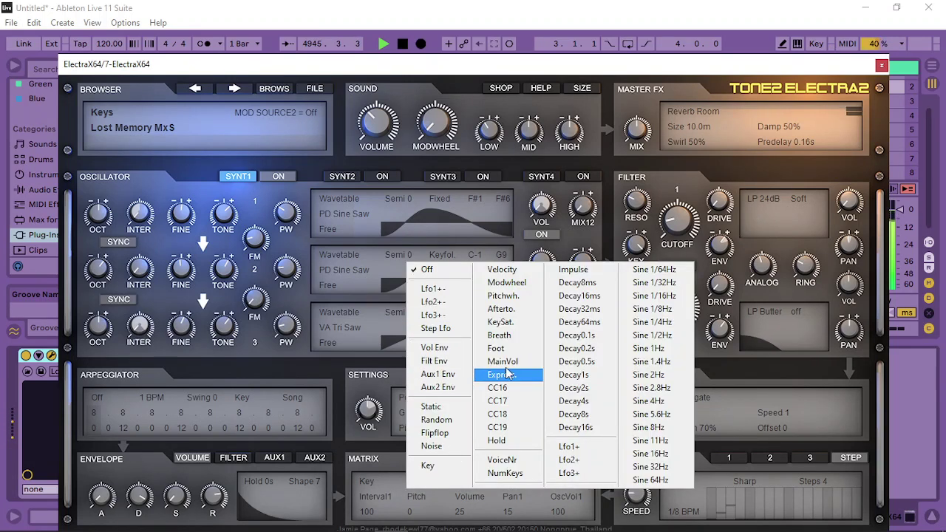
pyautogui.click(427, 465)
pyautogui.click(417, 496)
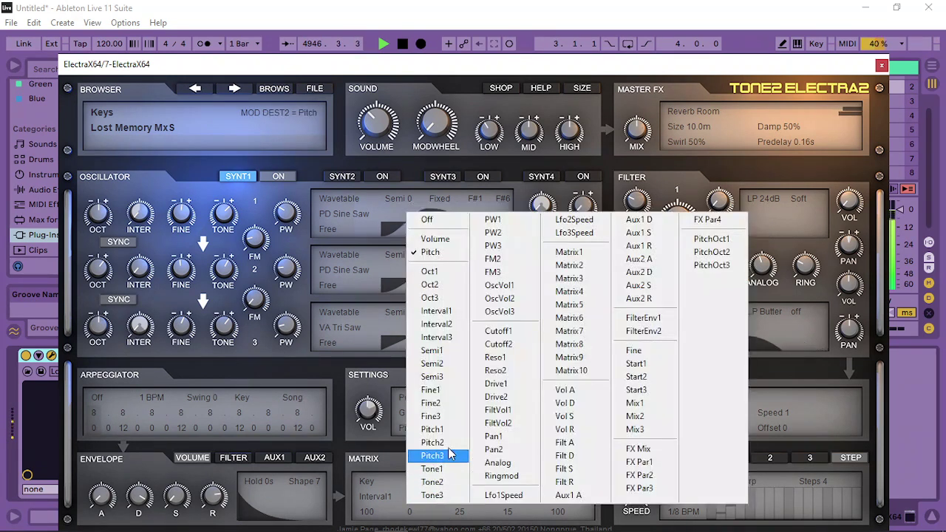
pyautogui.click(442, 337)
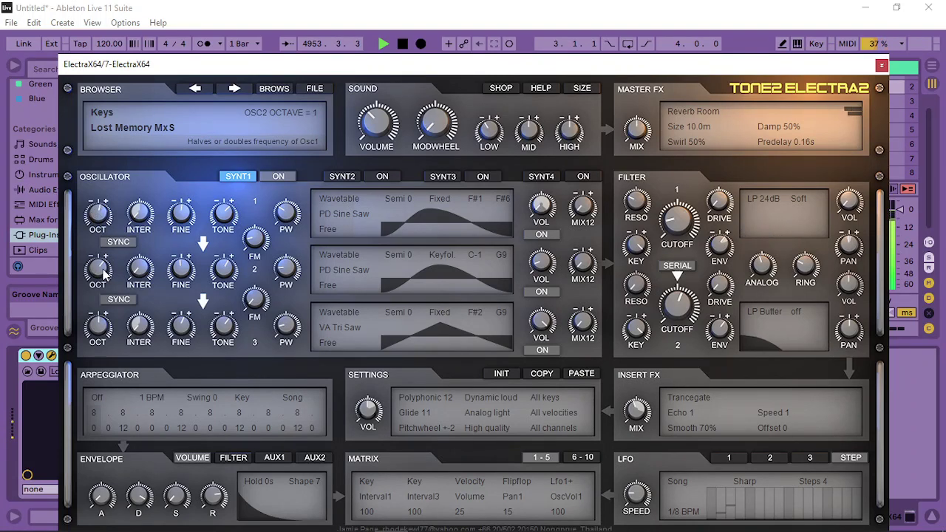
# Set oscillator 2's octave to 1 and adjust the tone of the oscillators.
pyautogui.moveTo(104, 273)
pyautogui.mouseDown()
pyautogui.moveTo(111, 262)
pyautogui.moveTo(109, 275)
pyautogui.mouseUp()
pyautogui.moveTo(223, 268); pyautogui.dragTo(219, 329)
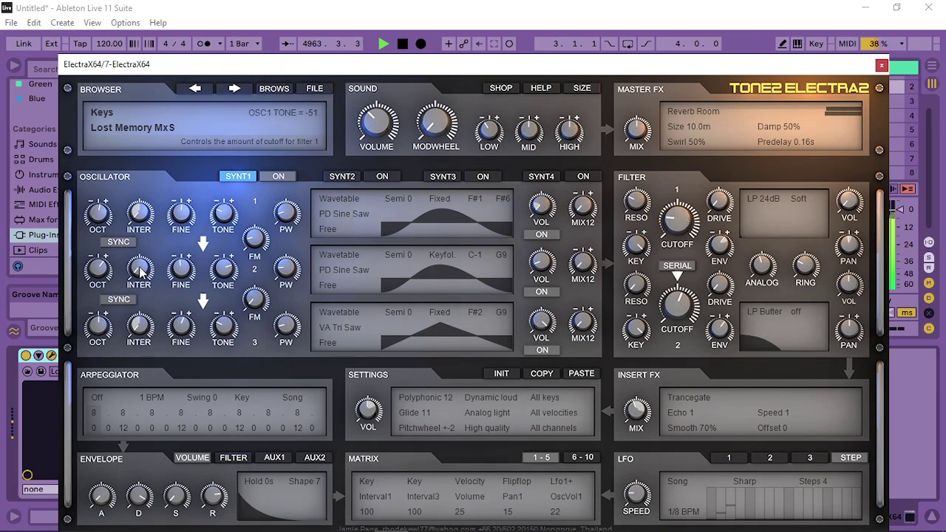
# Remove the modulation from oscillator 3's interval, and set its key follow to Keyfol. with the key range starting at C-1.
pyautogui.rightClick(140, 331)
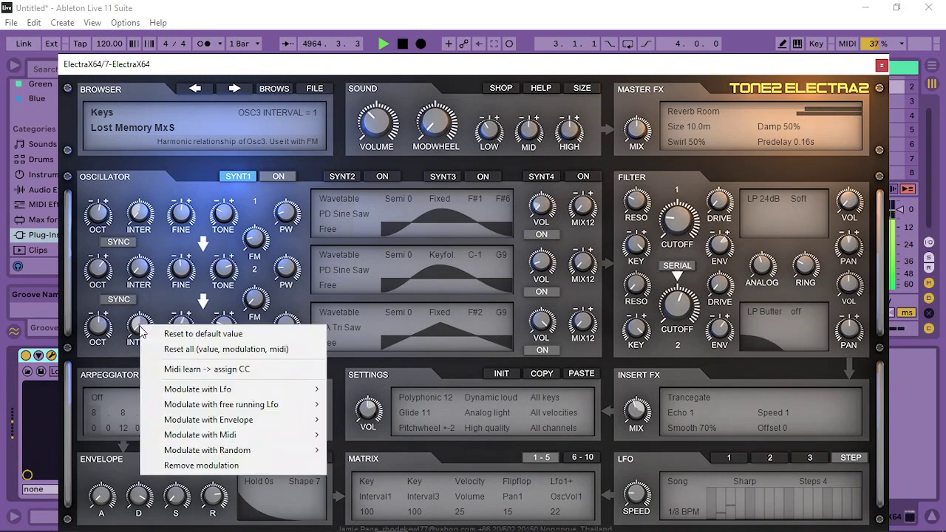
pyautogui.click(220, 465)
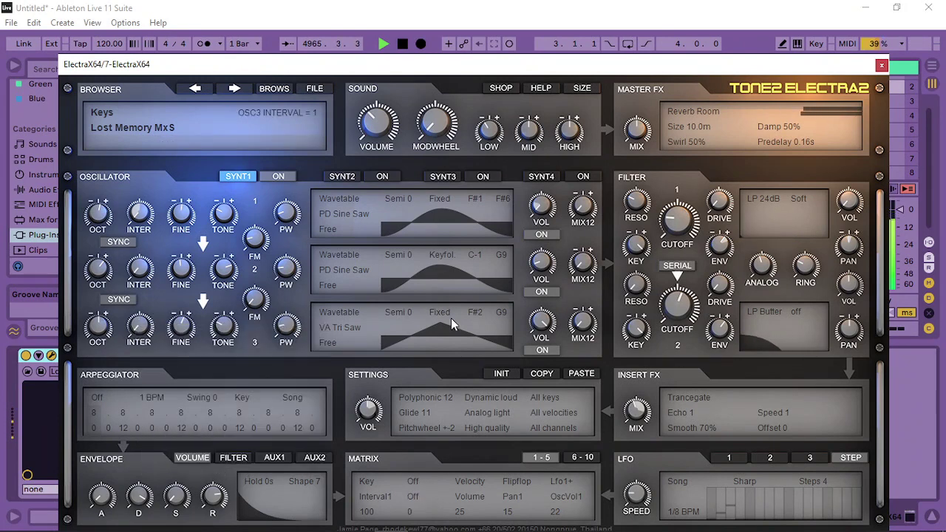
pyautogui.moveTo(444, 303); pyautogui.dragTo(469, 244)
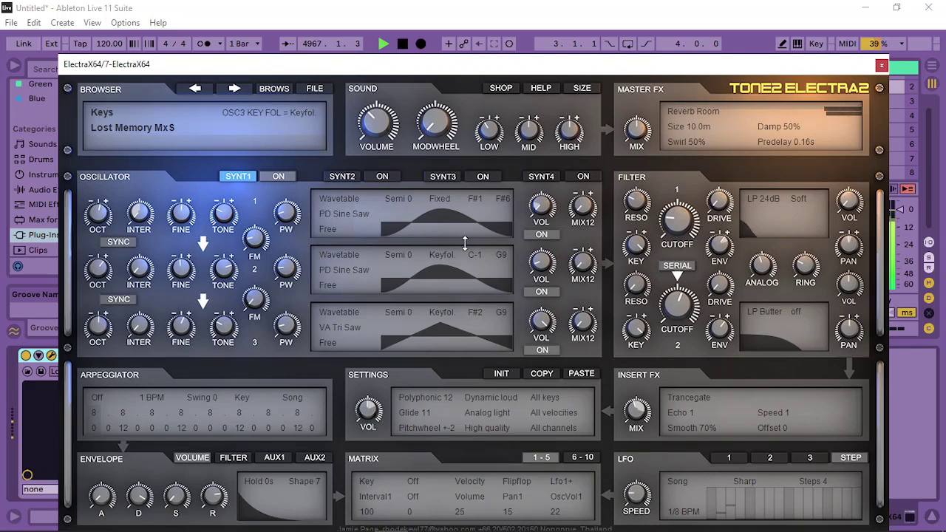
pyautogui.click(476, 314)
pyautogui.click(445, 329)
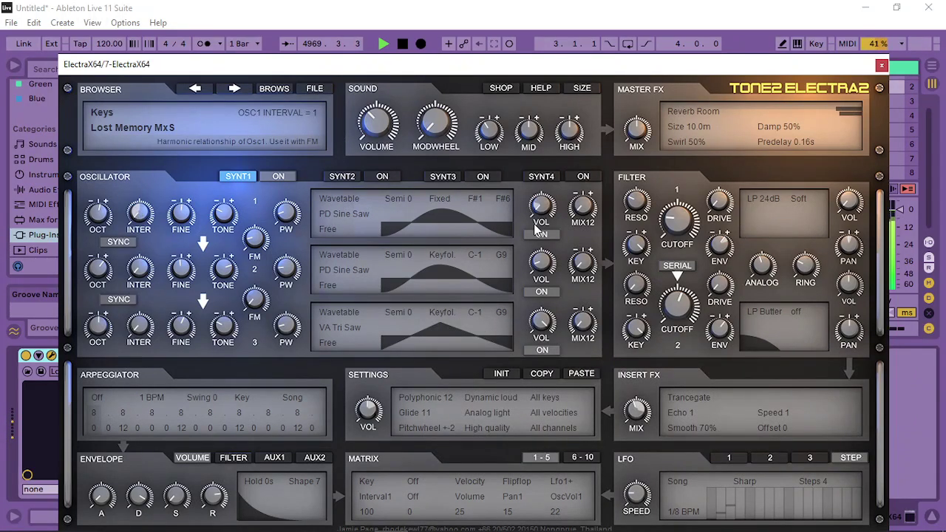
# Set oscillator 1's key follow to Keyfol. with the range starting at C-1, and remove its interval modulation.
pyautogui.moveTo(442, 199); pyautogui.dragTo(453, 139)
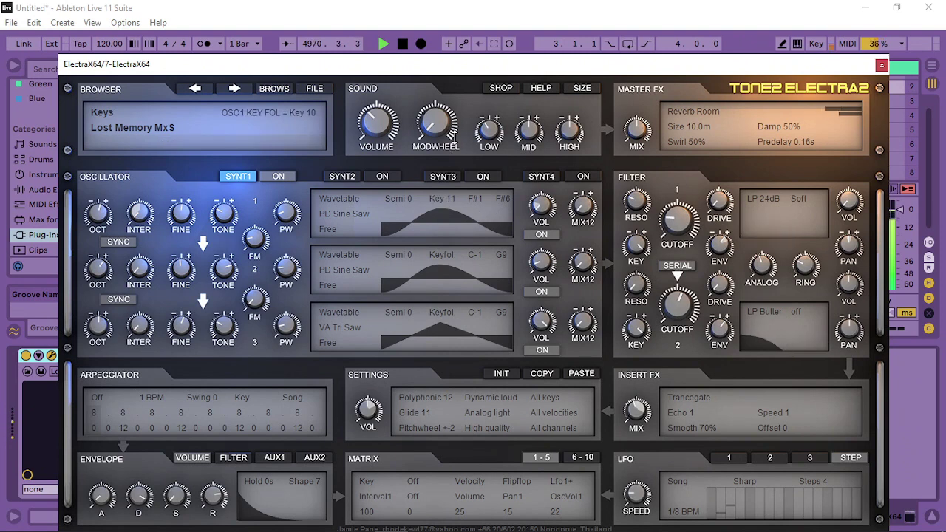
pyautogui.click(477, 200)
pyautogui.click(451, 215)
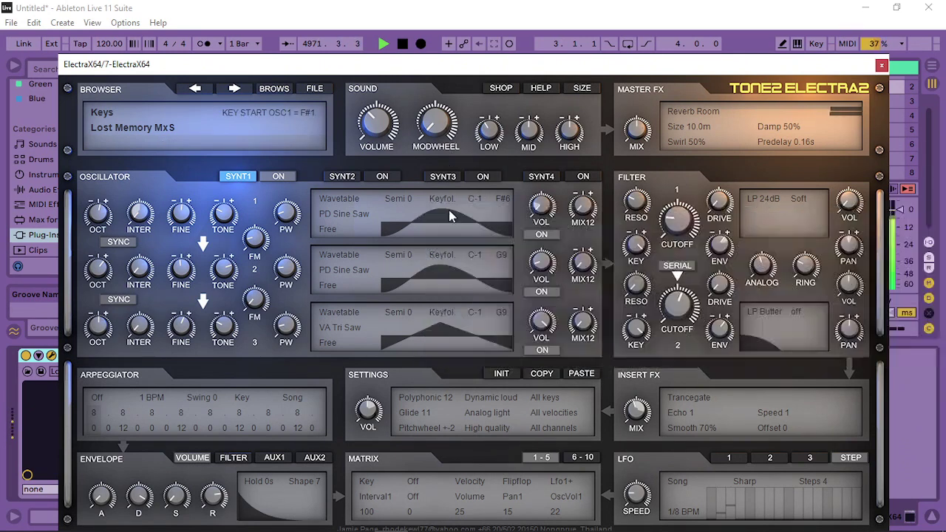
pyautogui.rightClick(140, 212)
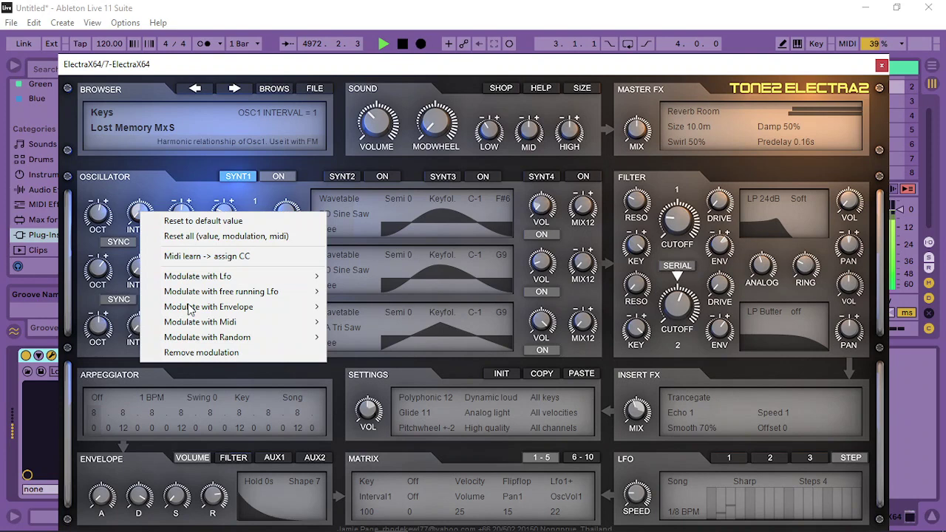
pyautogui.click(190, 355)
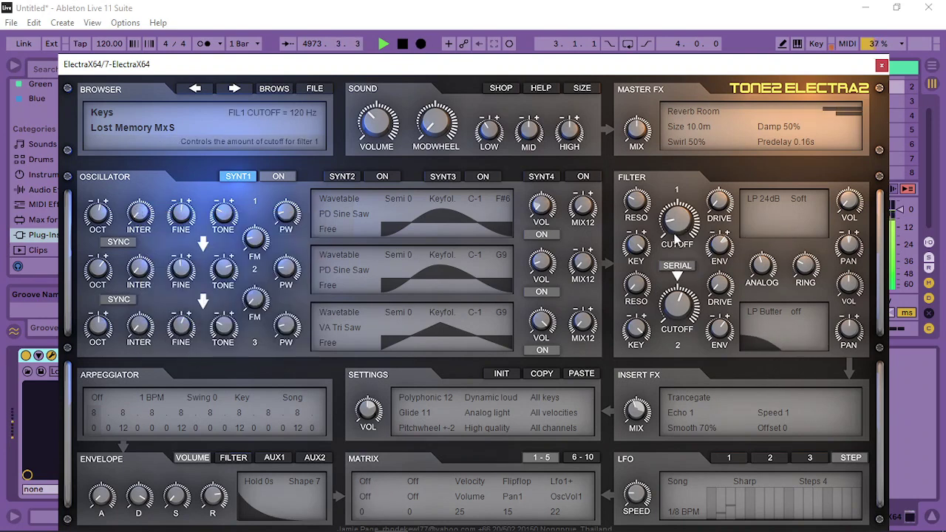
# Adjust filter 1's cutoff and set oscillator 3's interval to 5/4.
pyautogui.moveTo(674, 237)
pyautogui.mouseDown()
pyautogui.moveTo(667, 249)
pyautogui.moveTo(681, 221)
pyautogui.mouseUp()
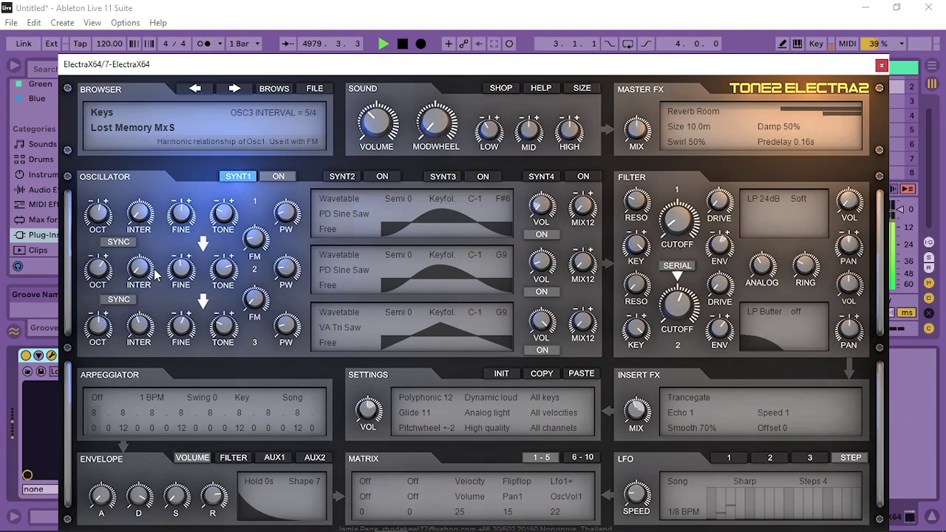
pyautogui.moveTo(696, 224); pyautogui.dragTo(695, 220)
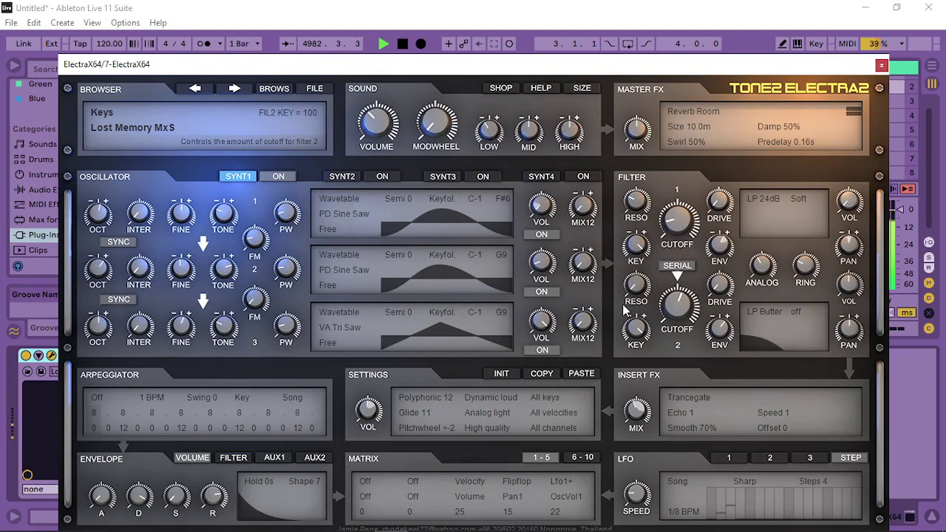
# Copy the synth 1 settings and paste them into synth 2.
pyautogui.click(540, 375)
pyautogui.click(561, 89)
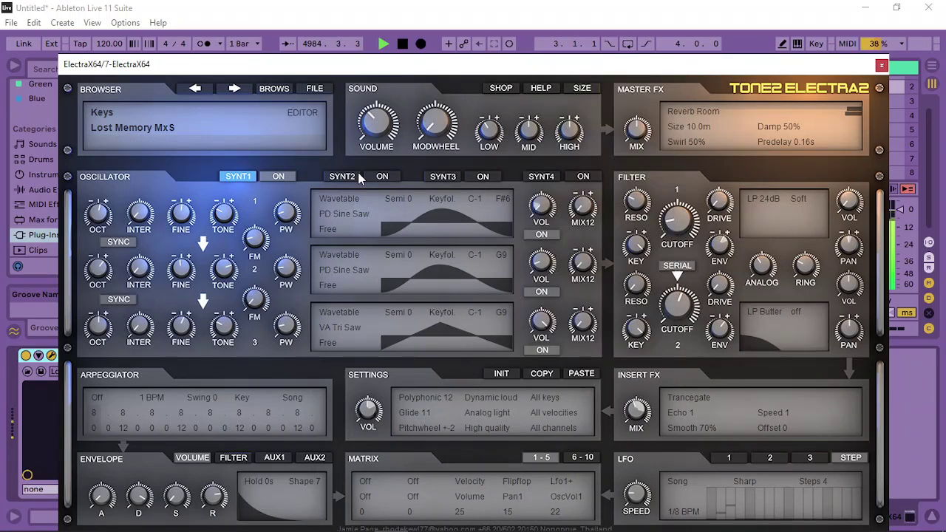
pyautogui.click(341, 176)
pyautogui.click(581, 374)
pyautogui.click(602, 406)
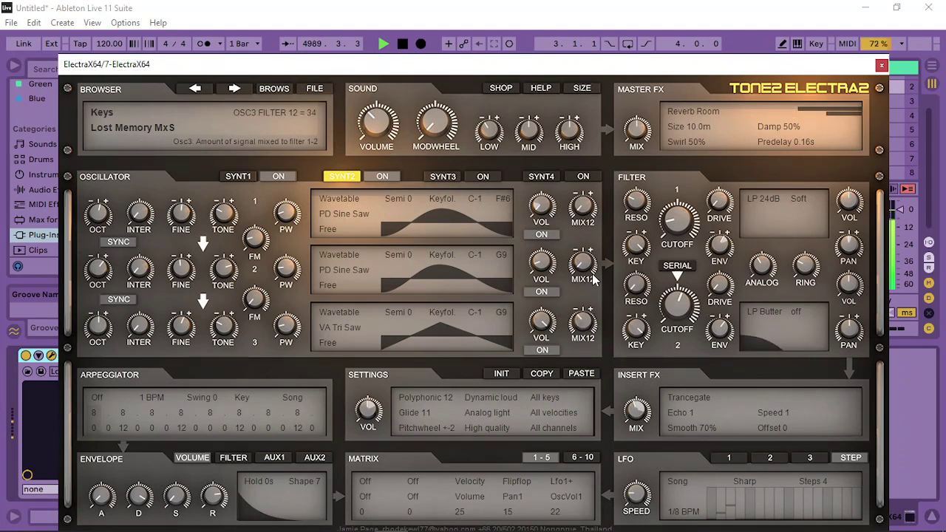
# Adjust the oscillator-to-filter mix in synth 2 and set its filter 1 type to LP Butter.
pyautogui.moveTo(592, 287); pyautogui.dragTo(584, 299)
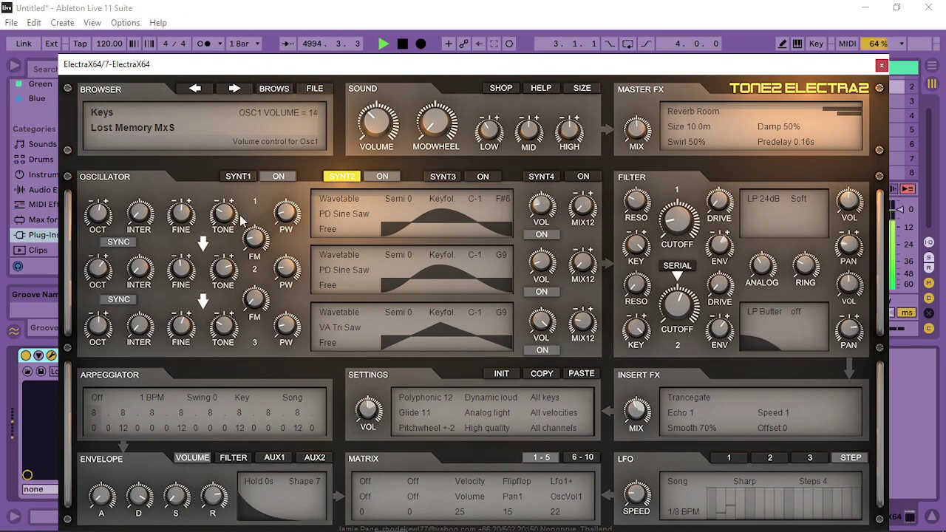
pyautogui.click(776, 206)
pyautogui.click(908, 381)
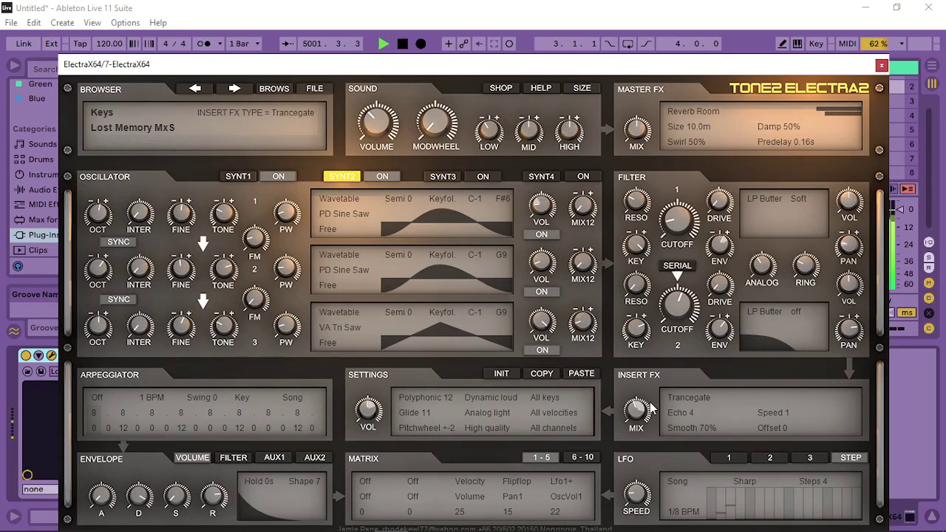
# Set the source of modulation matrix slot 9 to Off in synth 2.
pyautogui.click(582, 457)
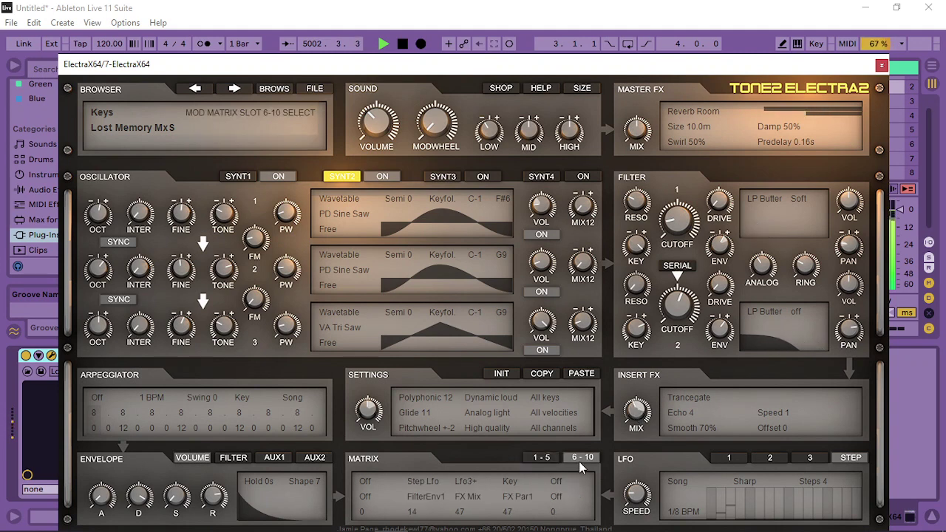
pyautogui.click(514, 488)
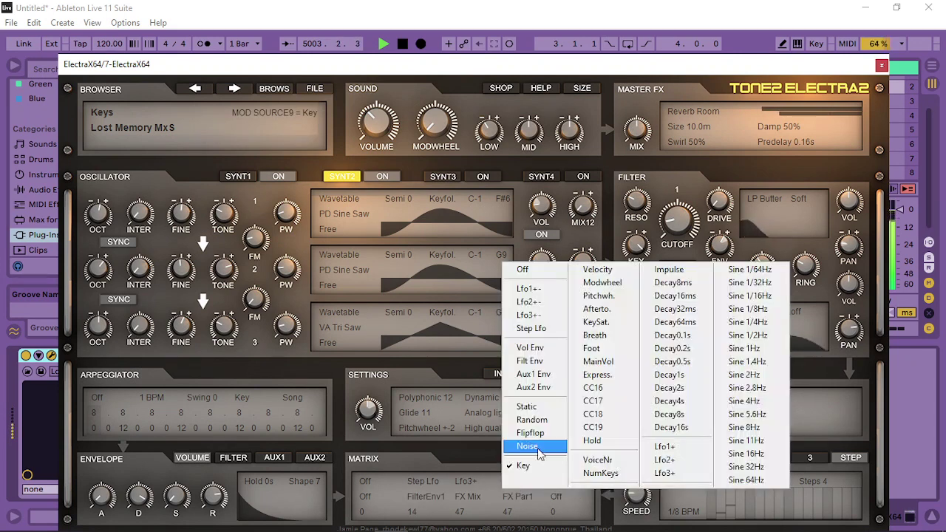
pyautogui.click(544, 271)
# Set synth 2's Trancegate pattern to Scramble 5 with the insert mix at 100, and adjust filter 1's key tracking.
pyautogui.moveTo(706, 415); pyautogui.dragTo(715, 399)
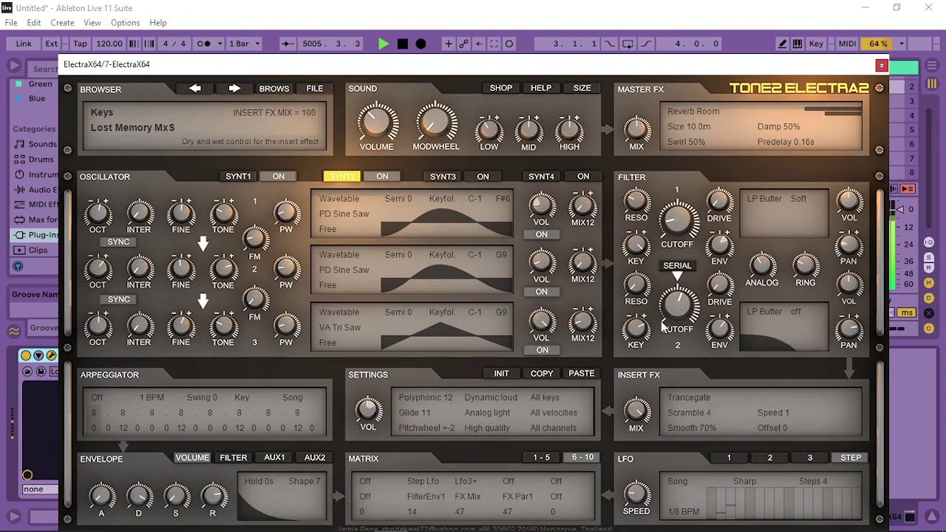
pyautogui.moveTo(707, 416); pyautogui.dragTo(711, 400)
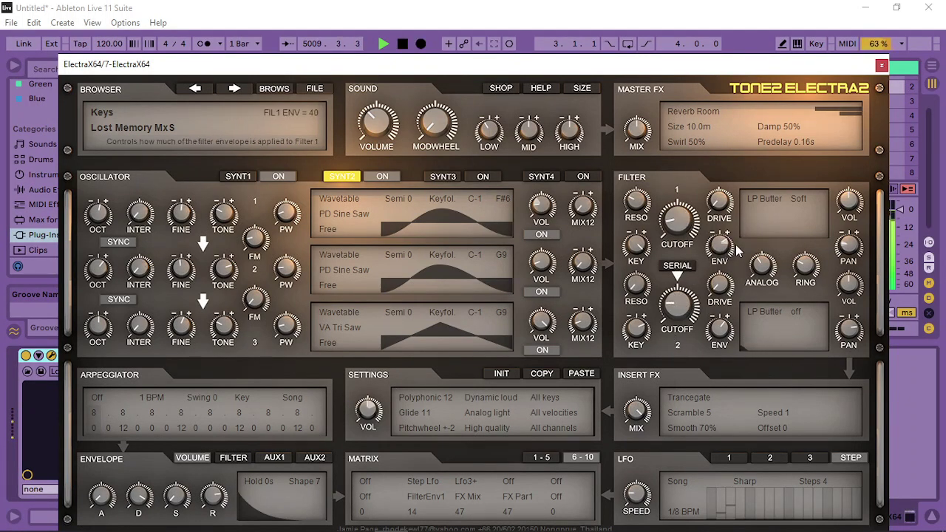
pyautogui.moveTo(640, 251); pyautogui.dragTo(637, 267)
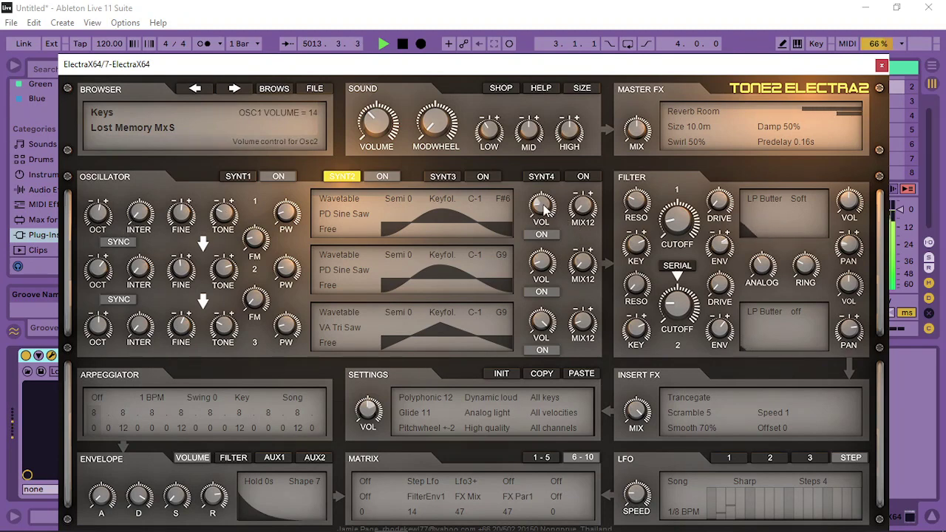
# Return to synth 1, close the ElectraX64 window and enlarge the session view above the clip editor.
pyautogui.click(231, 177)
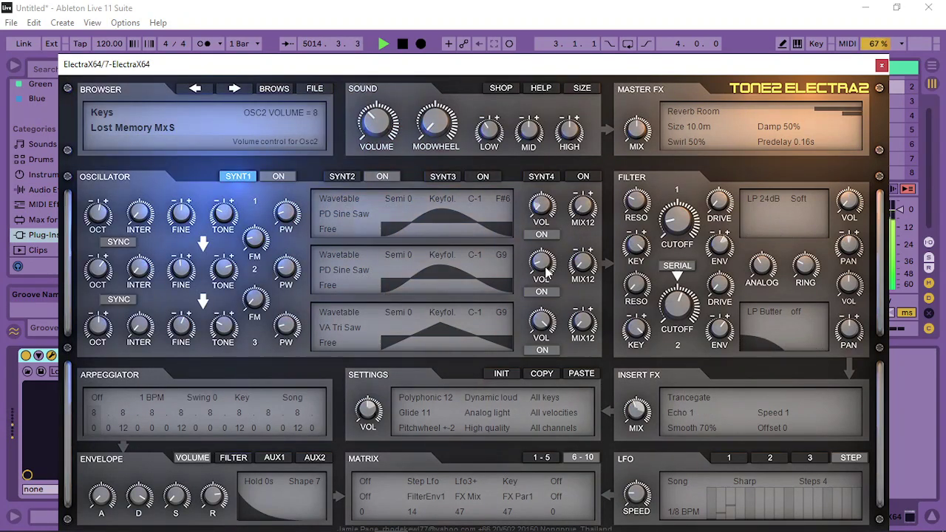
pyautogui.click(882, 65)
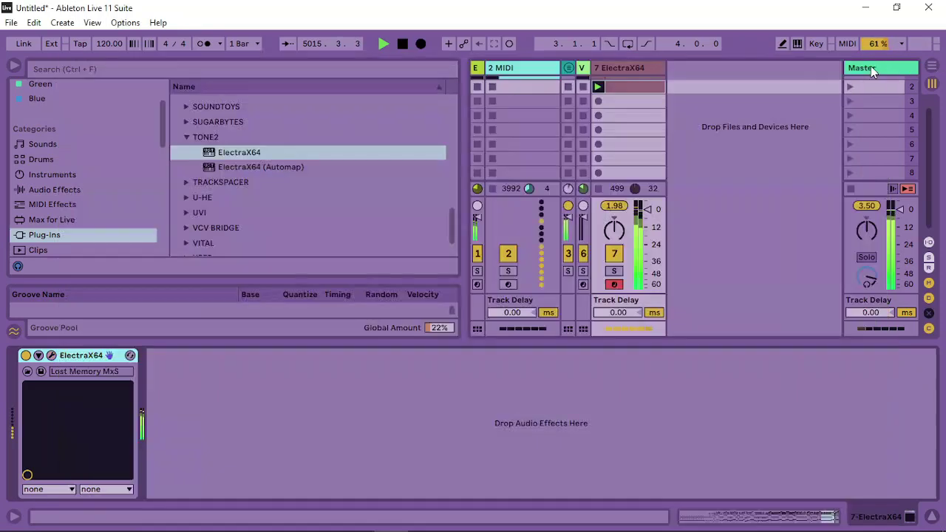
pyautogui.doubleClick(632, 87)
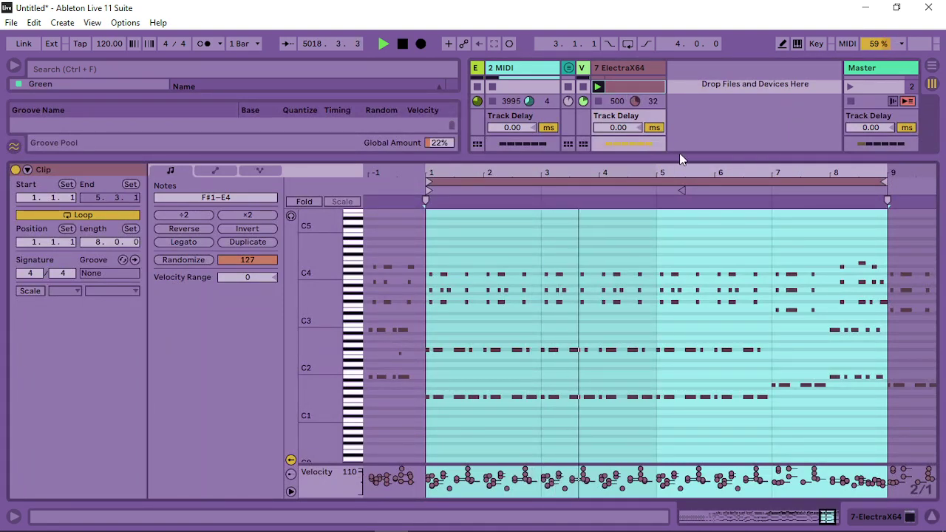
pyautogui.moveTo(679, 153); pyautogui.dragTo(682, 306)
# Record a new clip in the ElectraX64 track's scene 3 slot and start recording another in scene 4.
pyautogui.click(598, 100)
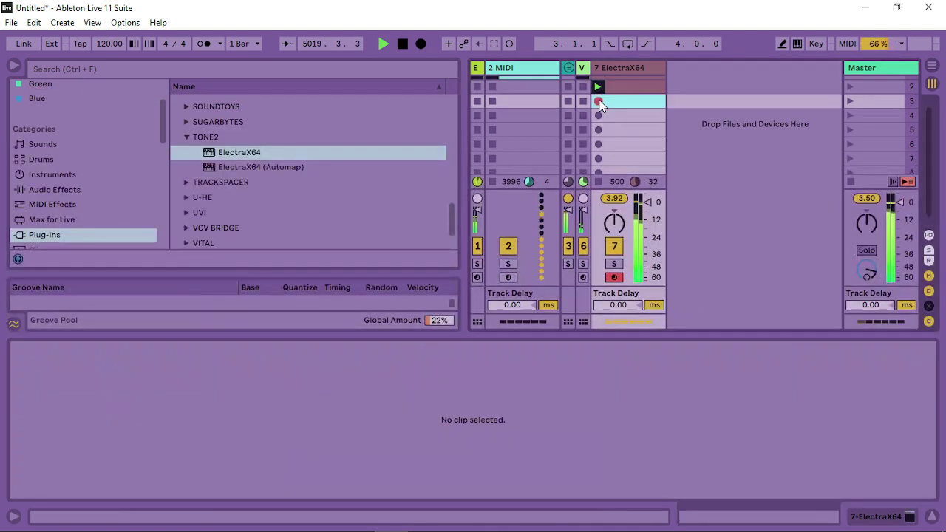
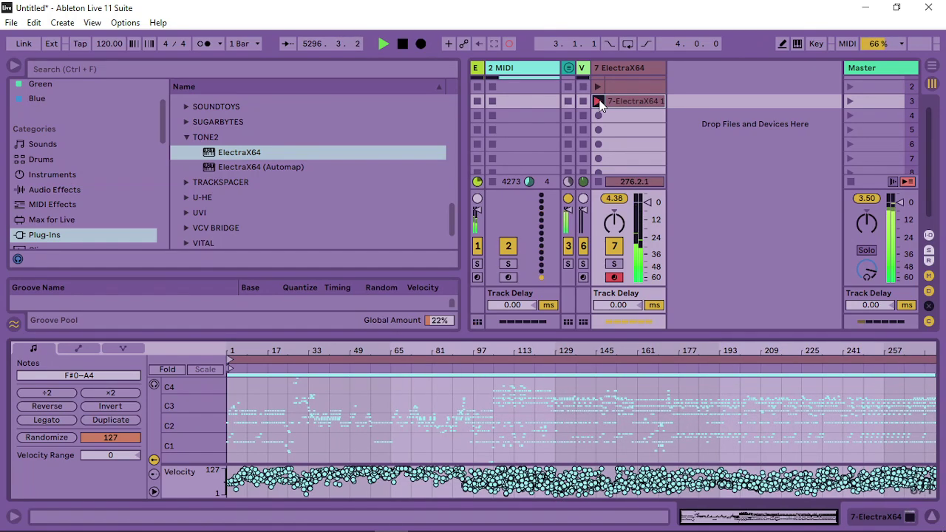
pyautogui.click(599, 115)
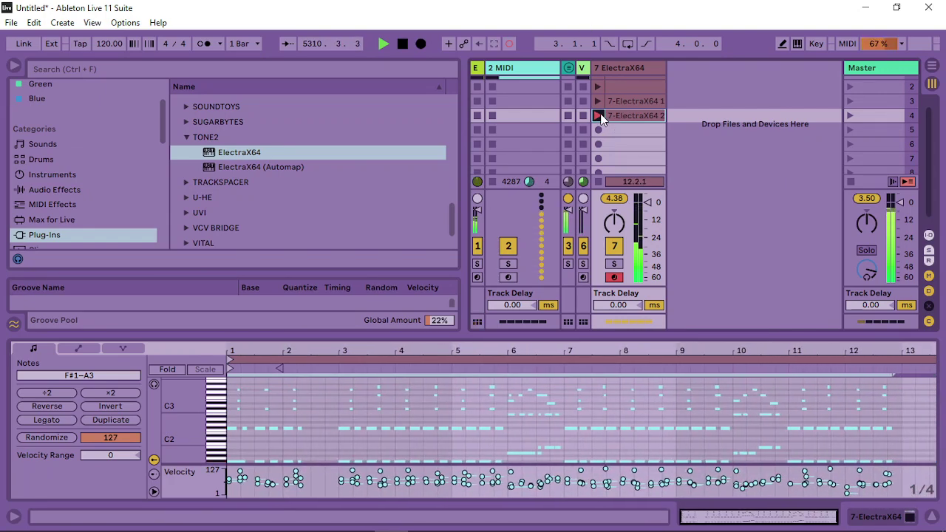
# End the recording in track 7's scene 4 slot and move the new clip's loop start to 3.1.1.
pyautogui.click(599, 116)
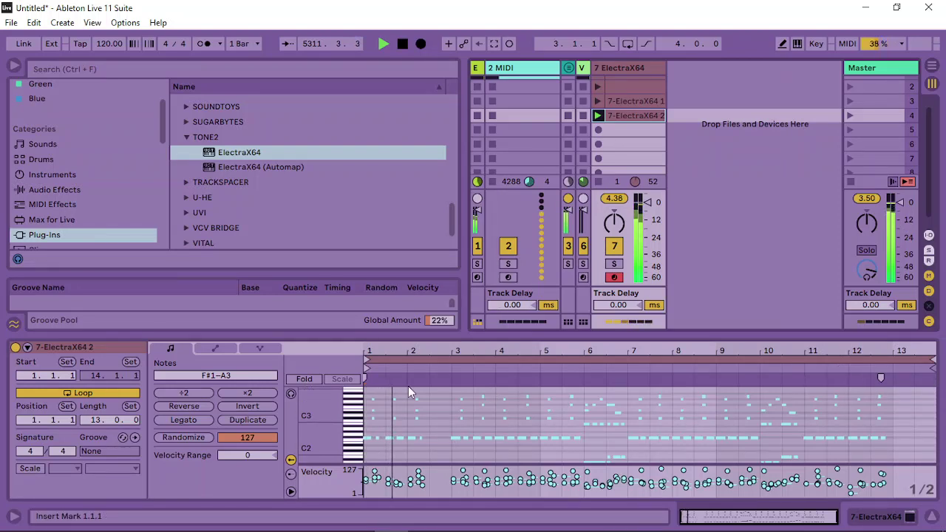
pyautogui.moveTo(368, 361); pyautogui.dragTo(454, 362)
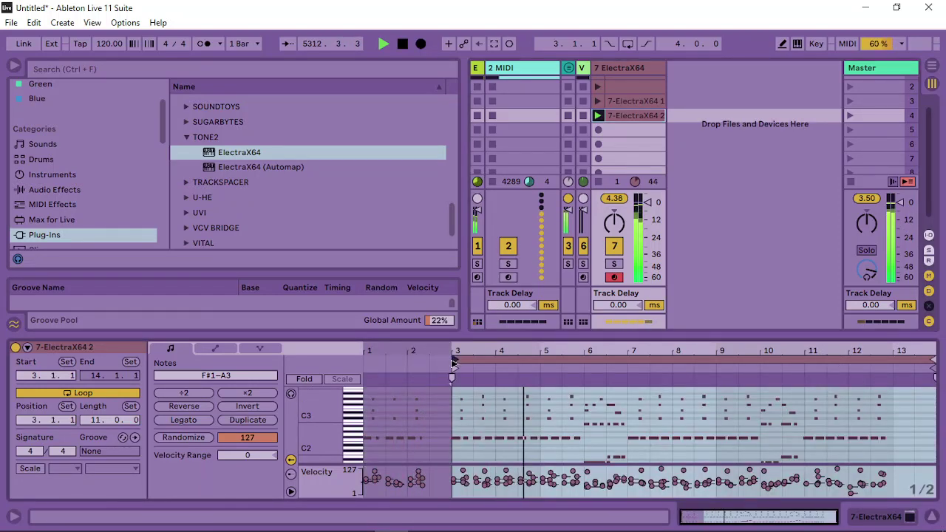
pyautogui.hotkey('ctrl', 'a')
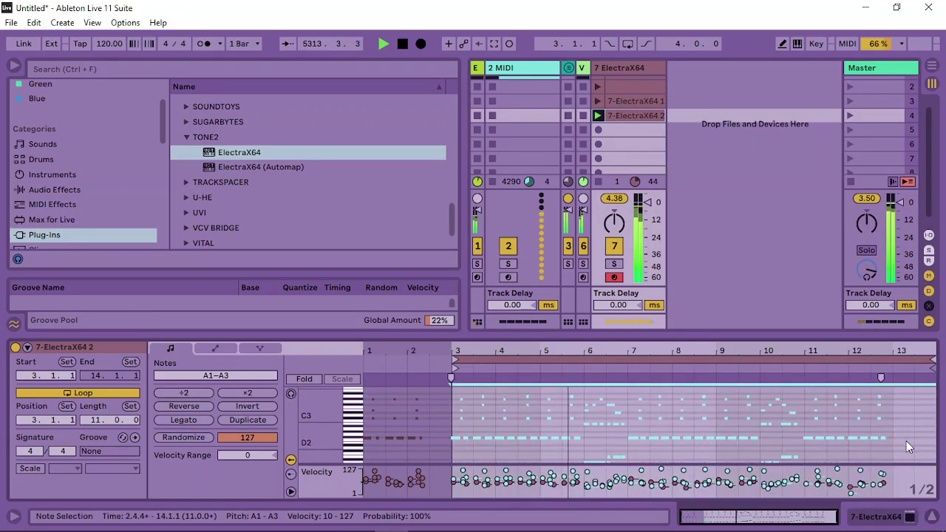
pyautogui.rightClick(906, 447)
pyautogui.click(769, 152)
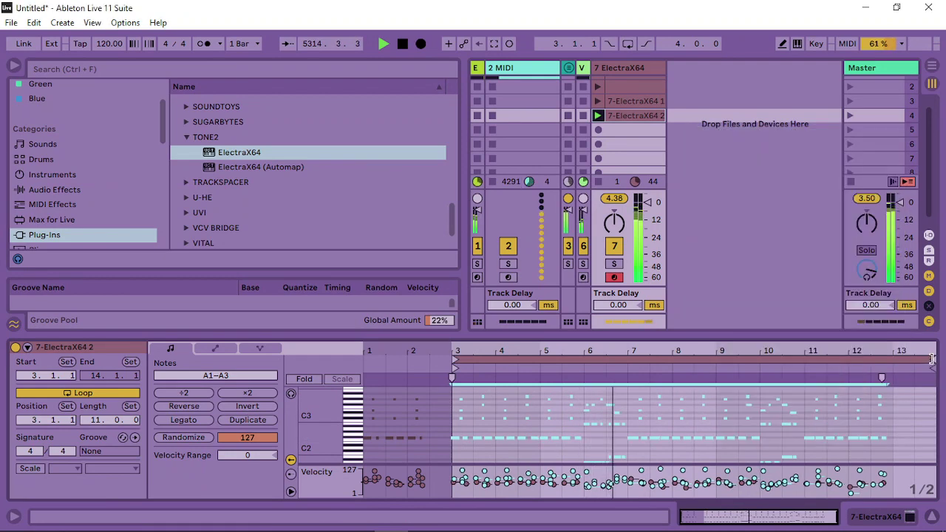
# Loop the scene 4 clip over the four bars from 7.1.1 to 11.1.1 and make bar 7 its 1.1.1 position.
pyautogui.moveTo(454, 362); pyautogui.dragTo(631, 362)
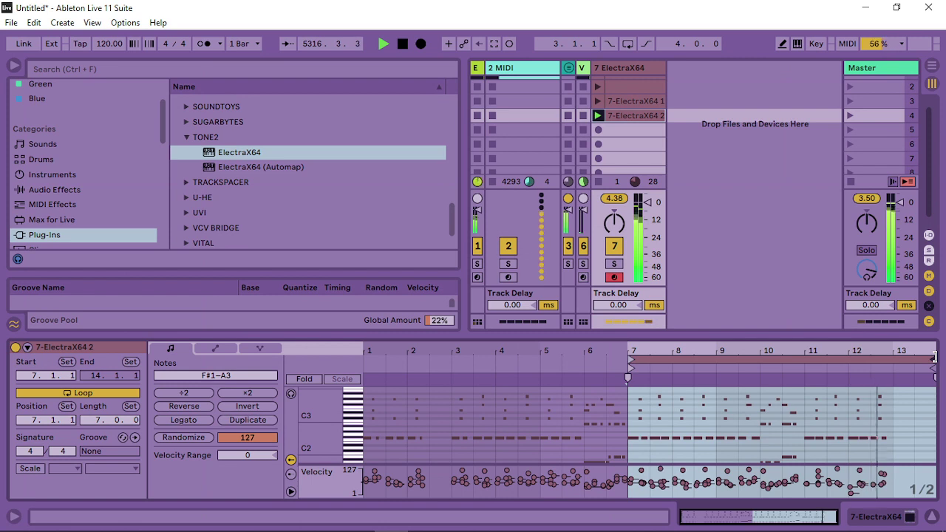
pyautogui.moveTo(935, 356); pyautogui.dragTo(805, 358)
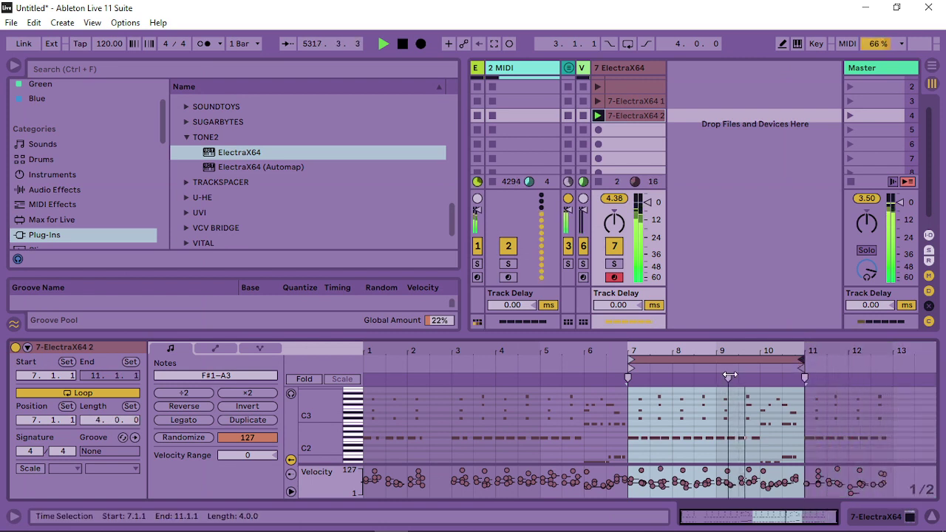
pyautogui.rightClick(630, 365)
pyautogui.click(669, 372)
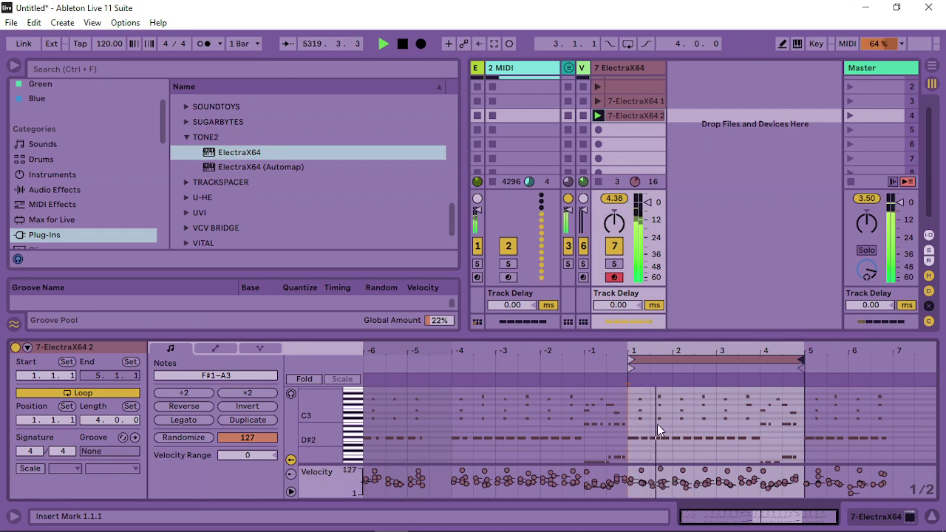
# Enlarge the clip editor and align the start of the loop's first F#2 note with 1.1.1.
pyautogui.moveTo(636, 334); pyautogui.dragTo(614, 267)
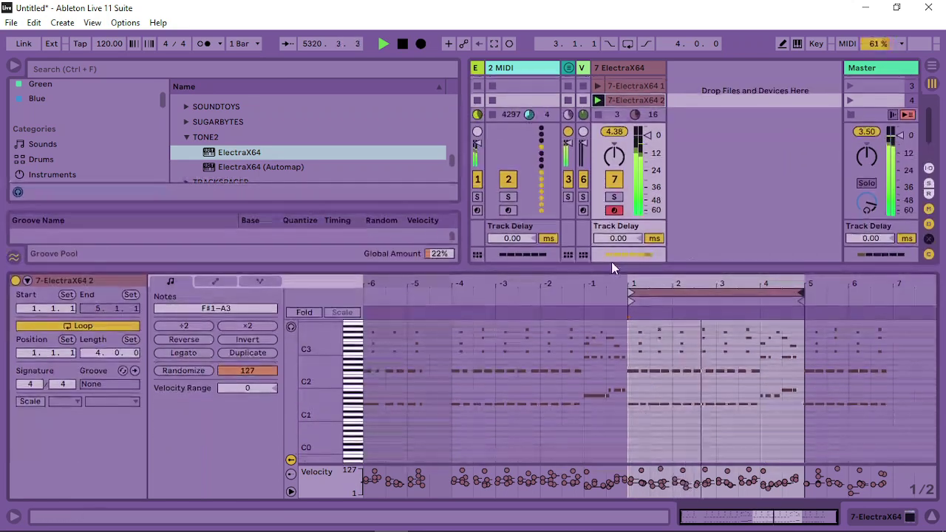
pyautogui.press('+')
pyautogui.press('+')
pyautogui.press('+')
pyautogui.press('+')
pyautogui.press('+')
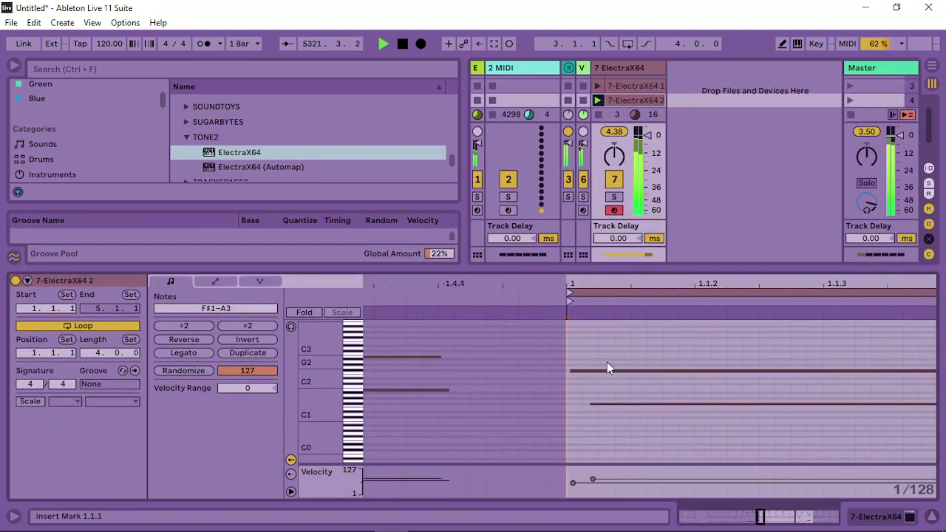
pyautogui.click(607, 368)
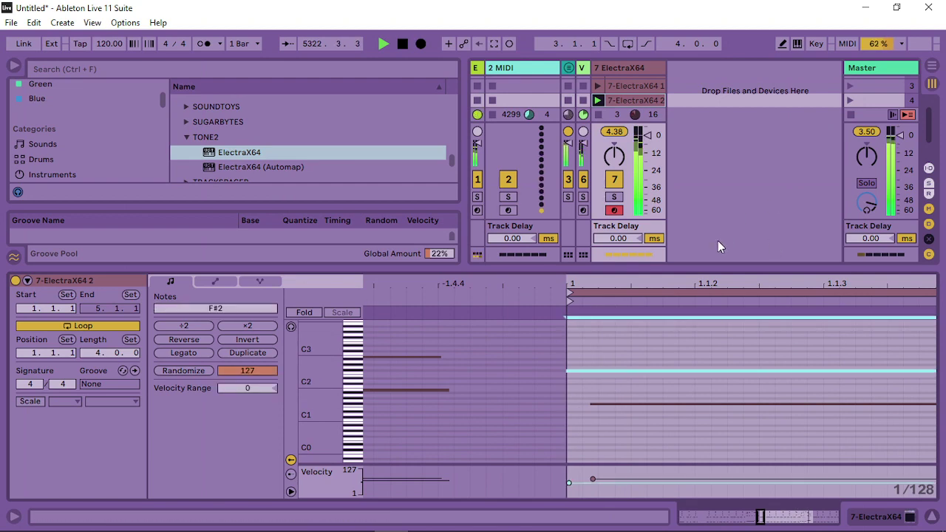
pyautogui.press('-')
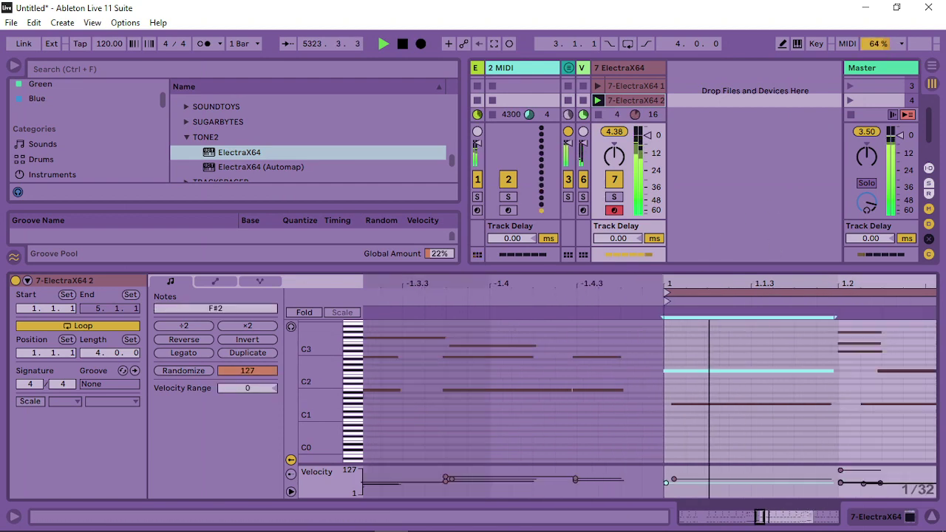
# Inspect the synth 2 settings in track 7's ElectraX64 and close its window.
pyautogui.click(626, 67)
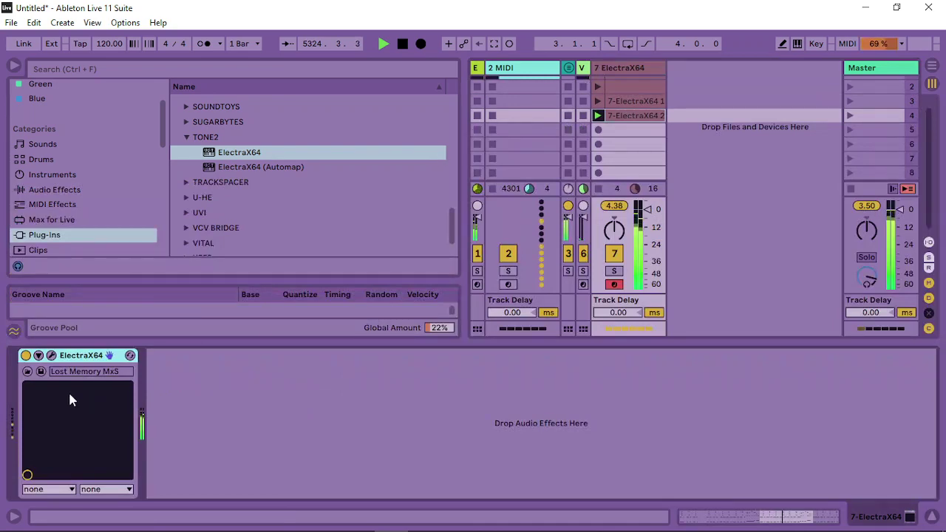
pyautogui.click(51, 356)
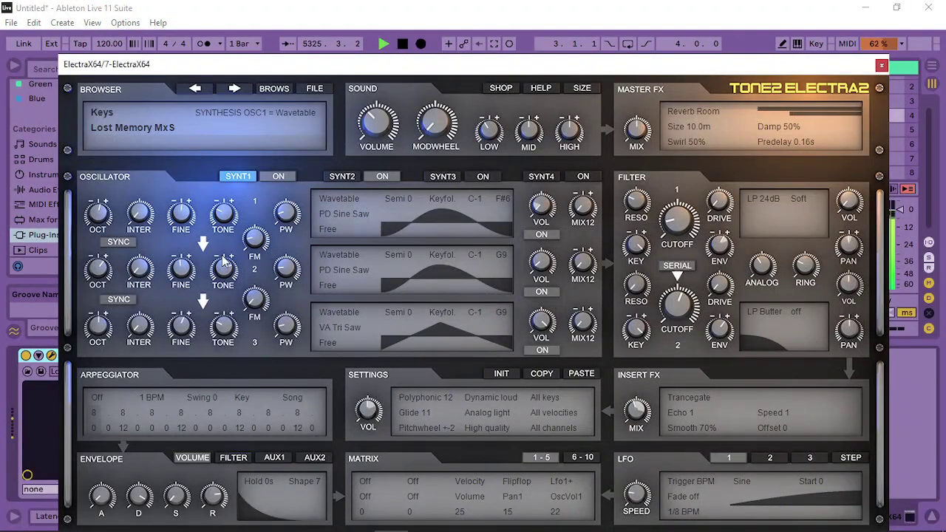
pyautogui.click(340, 177)
pyautogui.click(881, 65)
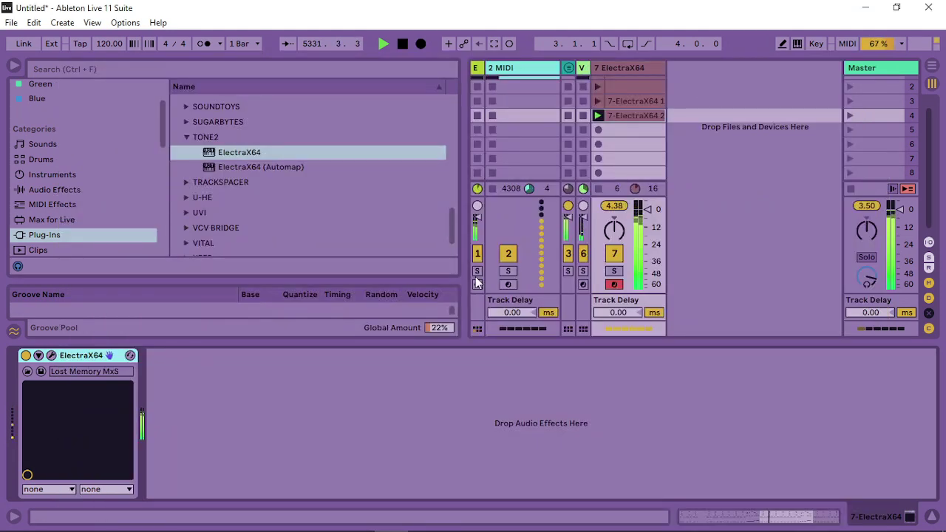
# Lower the filter 2 cutoff in track 1's ElectraX64, and return to track 7 and narrow it.
pyautogui.moveTo(461, 268); pyautogui.dragTo(315, 263)
pyautogui.click(331, 85)
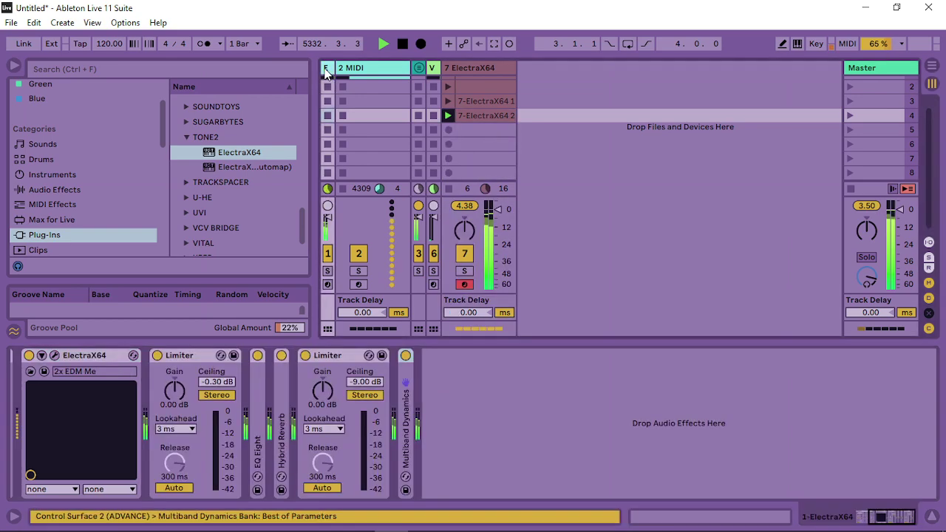
pyautogui.click(51, 356)
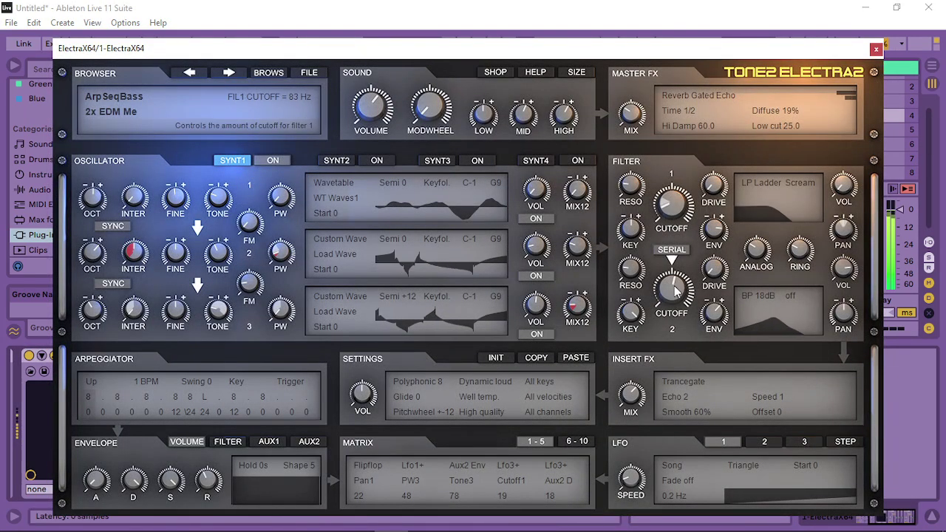
pyautogui.moveTo(671, 291); pyautogui.dragTo(674, 303)
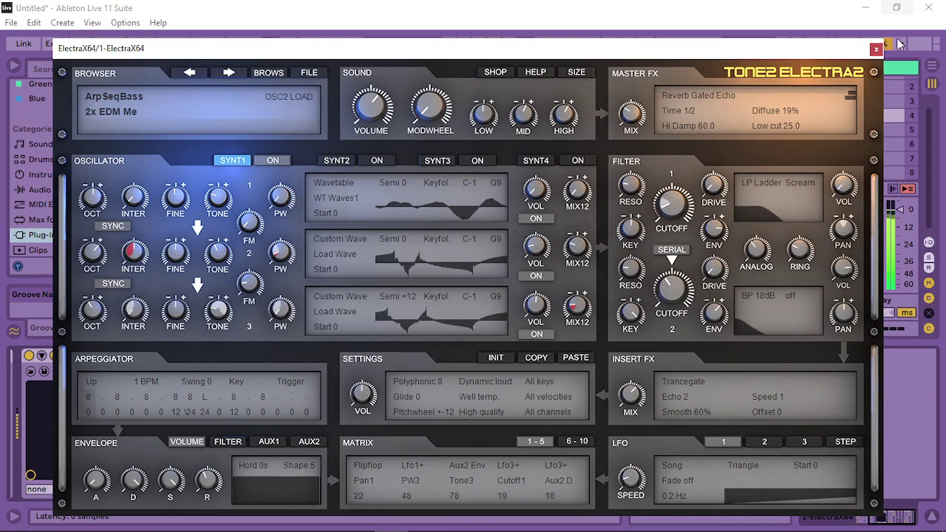
pyautogui.hotkey('ctrl', 'alt', 'p')
pyautogui.click(481, 69)
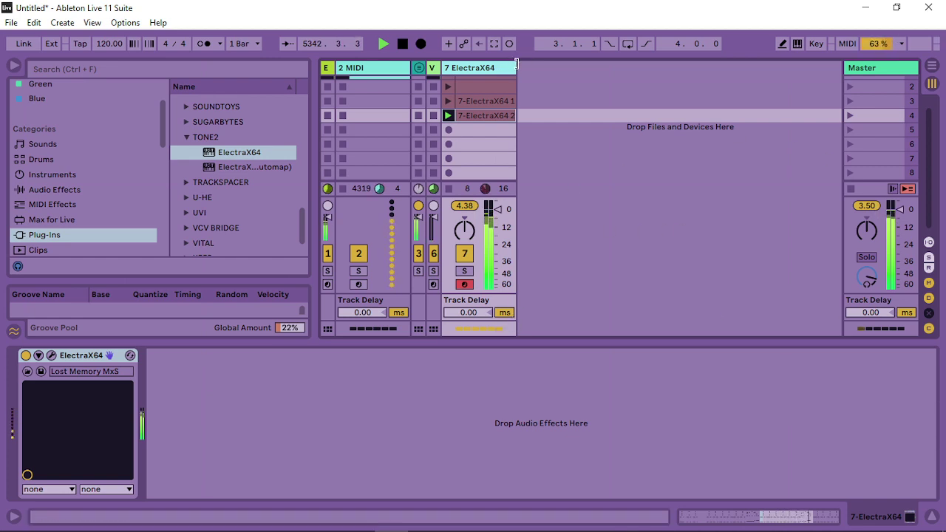
pyautogui.moveTo(516, 65); pyautogui.dragTo(500, 67)
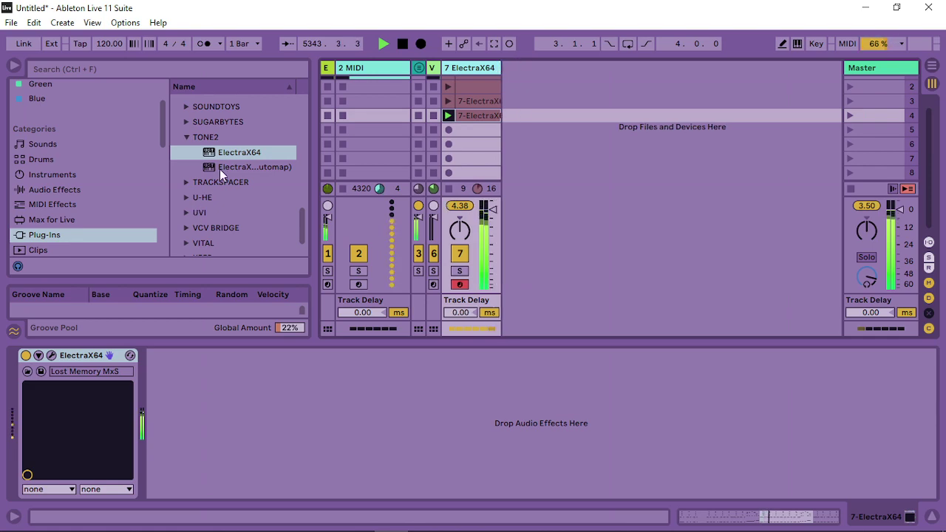
# Add another ElectraX64 track and audition the Keys patches Kids Keys, RubbaDub BN, Rhodey 02 and Rhodey.
pyautogui.moveTo(245, 151); pyautogui.dragTo(576, 118)
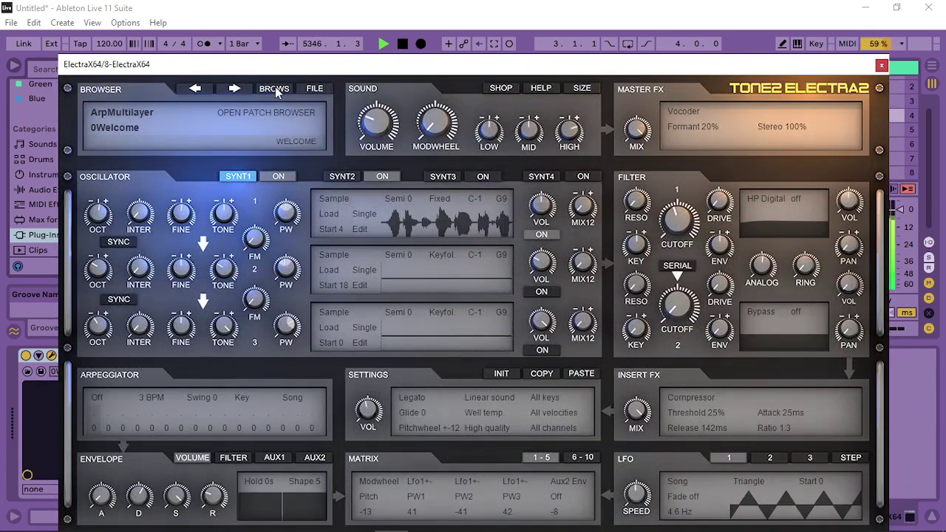
pyautogui.click(274, 88)
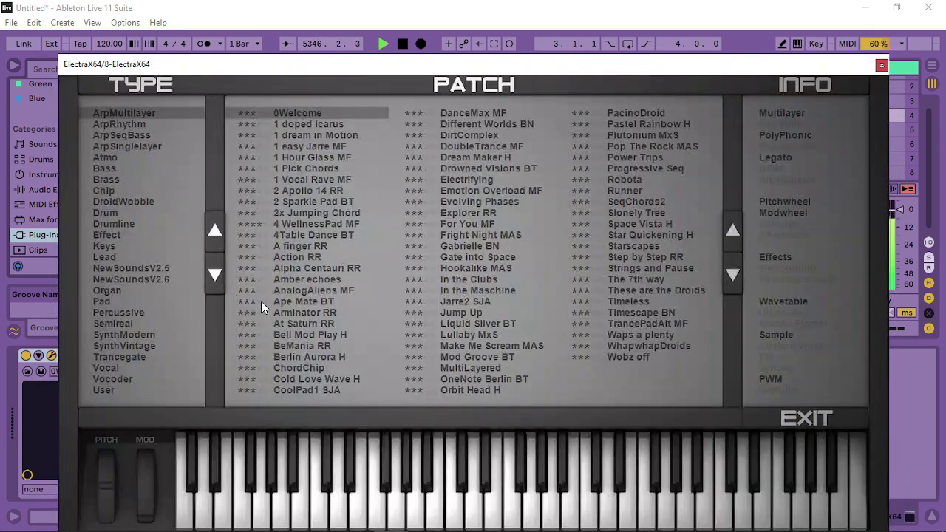
pyautogui.click(104, 246)
pyautogui.click(456, 280)
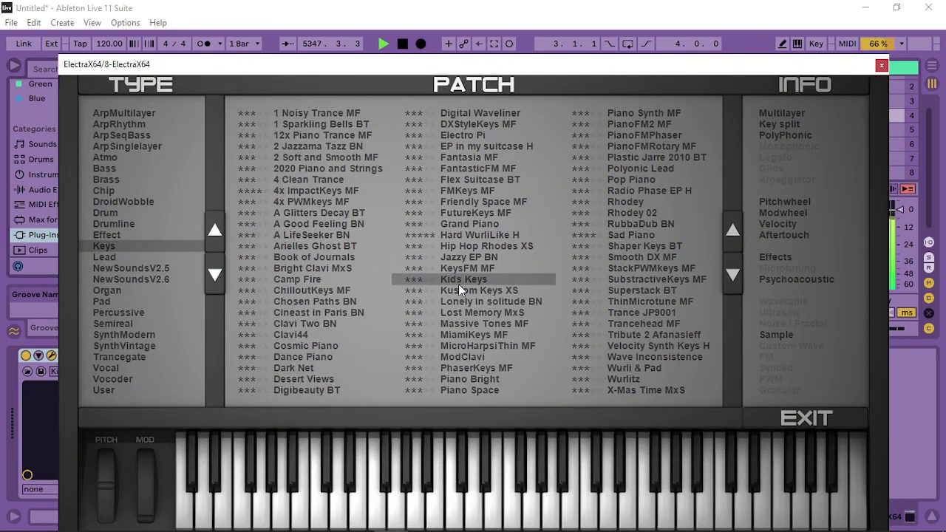
pyautogui.moveTo(808, 65); pyautogui.dragTo(681, 68)
pyautogui.click(498, 229)
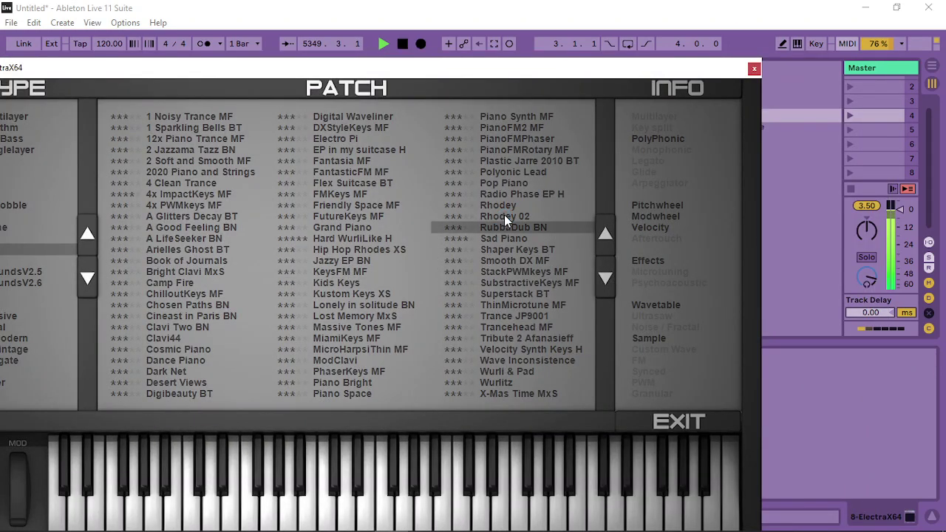
pyautogui.click(504, 216)
pyautogui.click(504, 206)
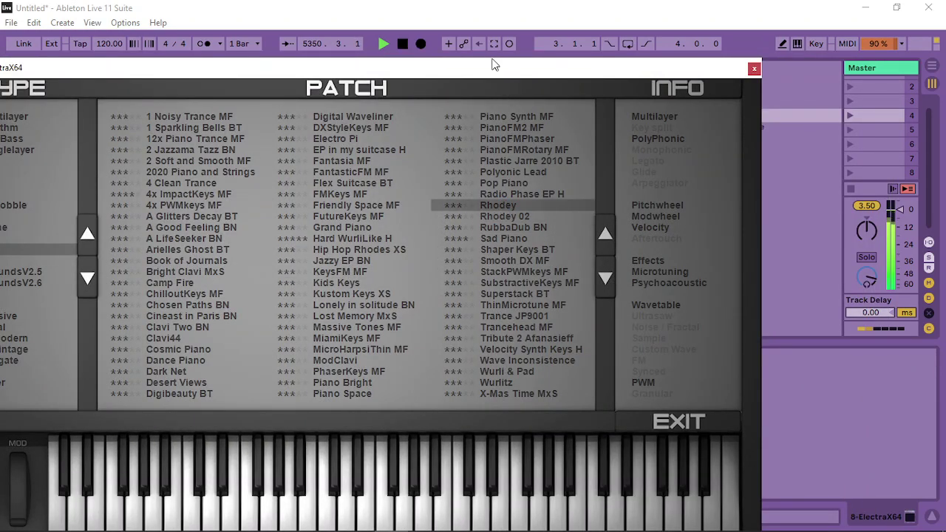
pyautogui.moveTo(496, 65); pyautogui.dragTo(650, 35)
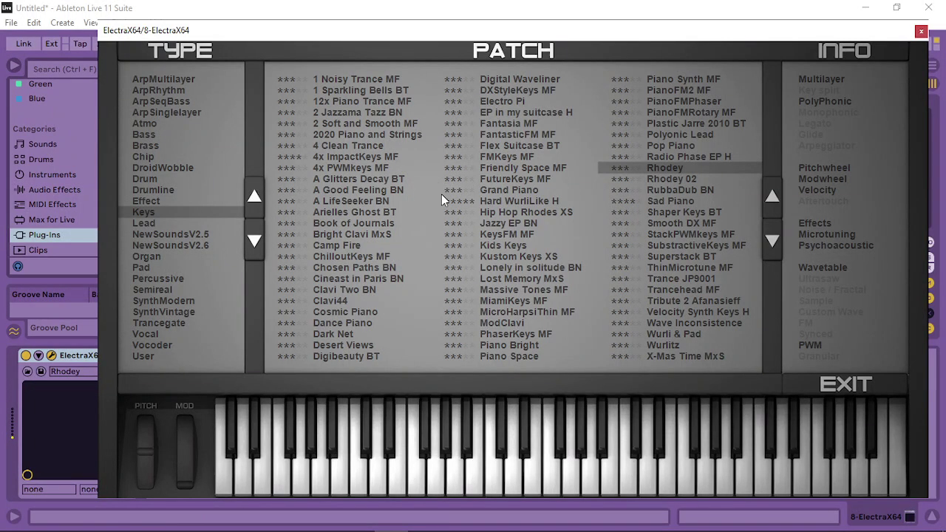
# Try the 4x ImpactKeys MF patch and the ArpRhythm patches 303 Earthmover RR, Just a Message and Latin Groove.
pyautogui.click(353, 153)
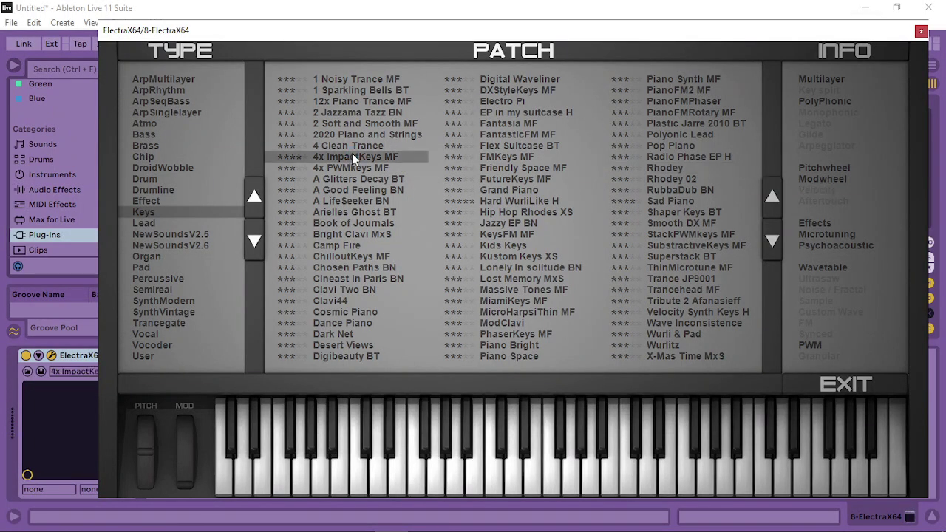
pyautogui.click(148, 89)
pyautogui.click(370, 136)
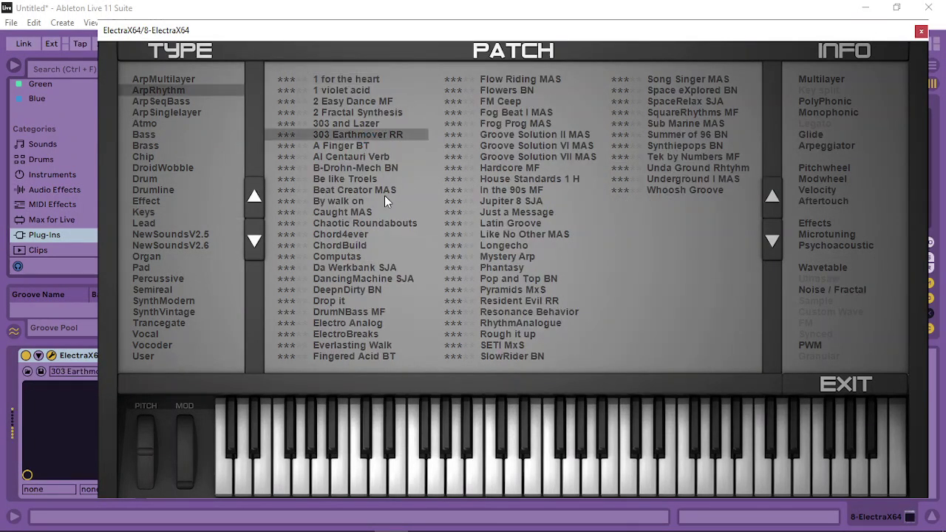
pyautogui.click(523, 212)
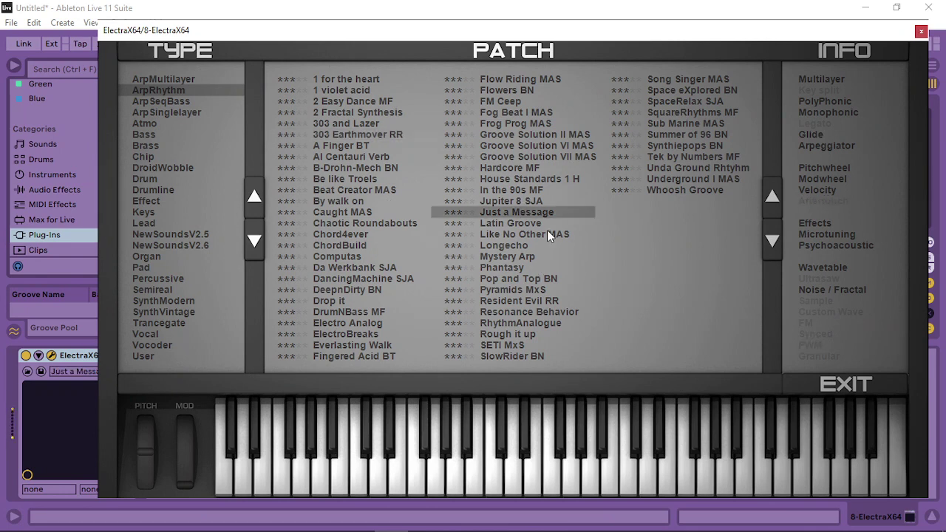
pyautogui.click(496, 224)
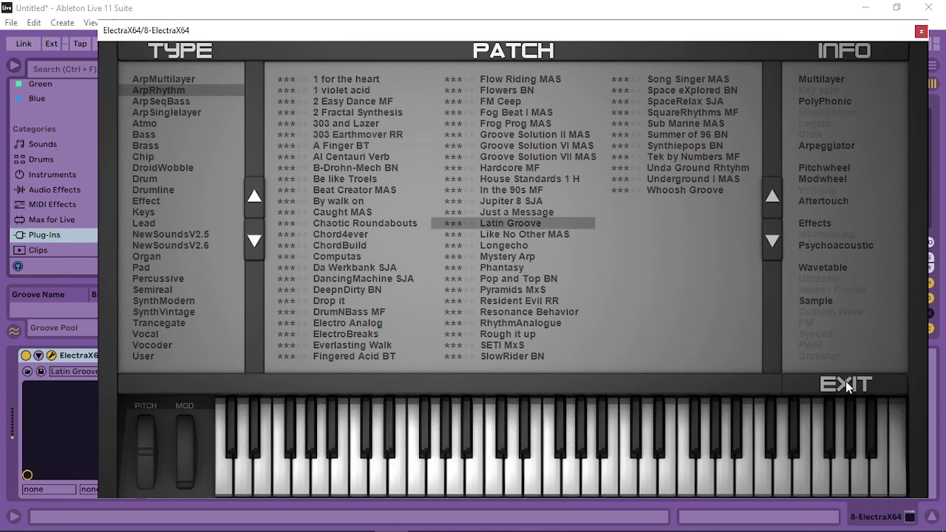
# Leave the patch browser and delete the new ElectraX64 track 8.
pyautogui.click(847, 385)
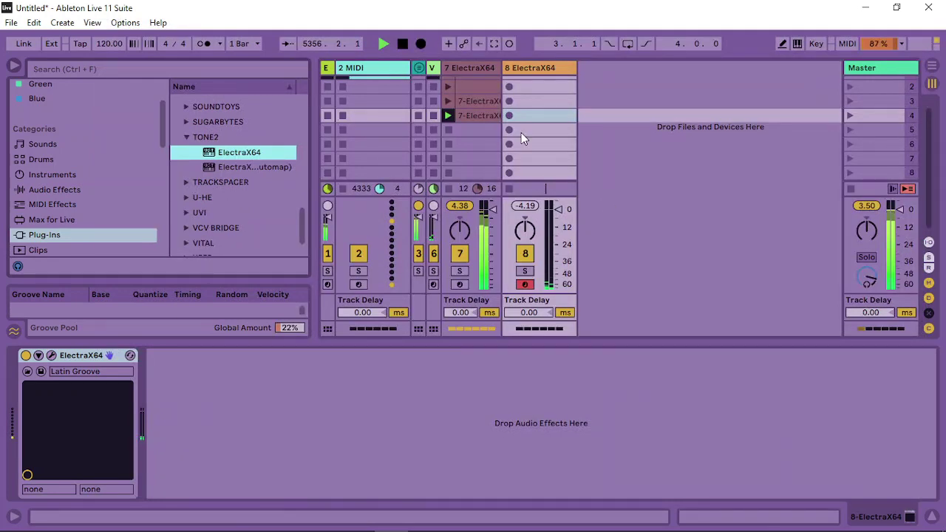
pyautogui.rightClick(550, 67)
pyautogui.click(627, 269)
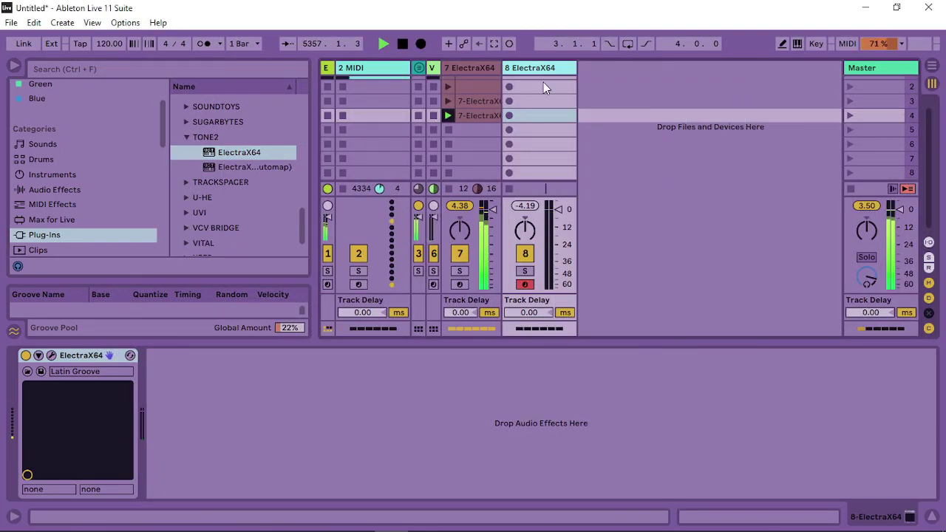
pyautogui.press('Delete')
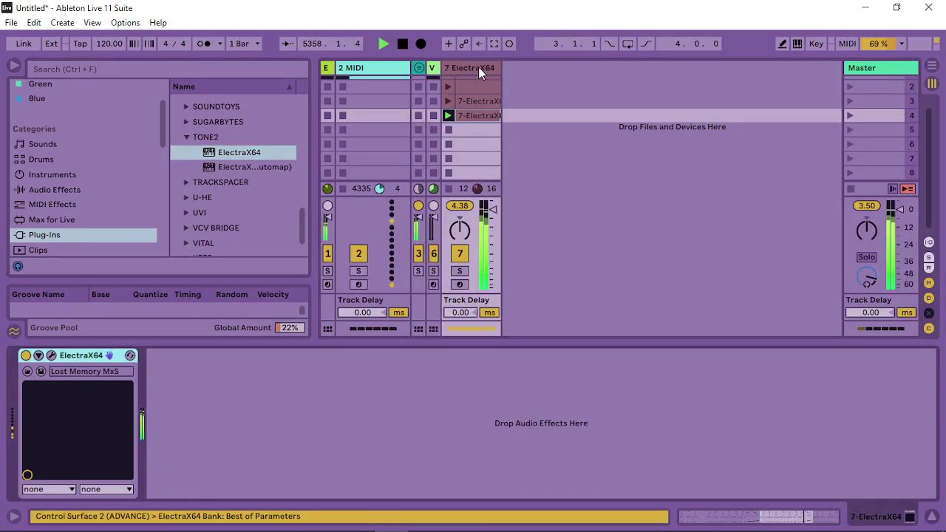
# Set synth 1's voice mode in track 7's ElectraX64 to Polyphonic 3.
pyautogui.click(51, 355)
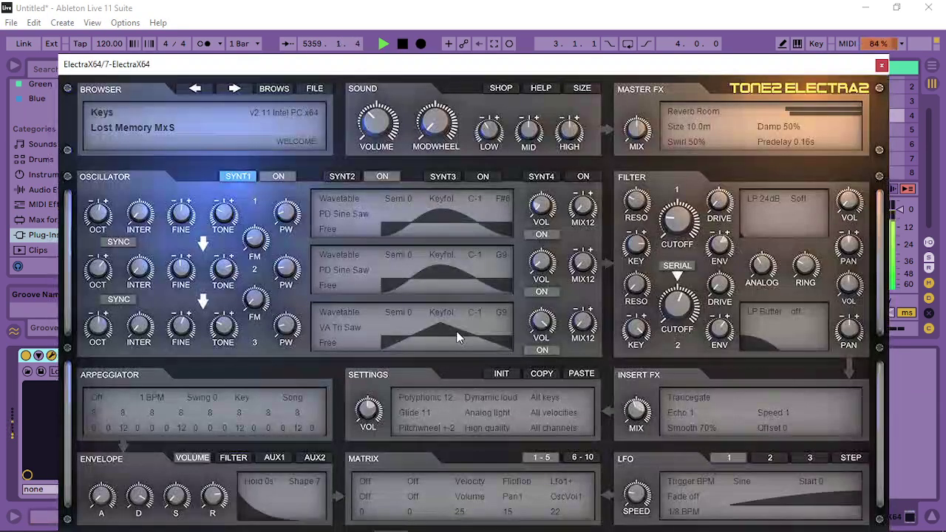
pyautogui.click(434, 400)
pyautogui.click(445, 243)
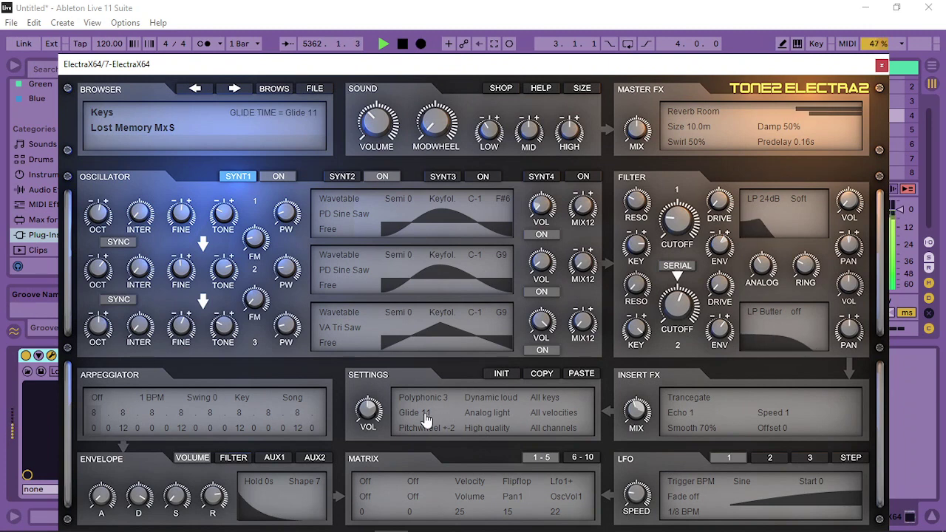
pyautogui.scroll(3, 422, 414)
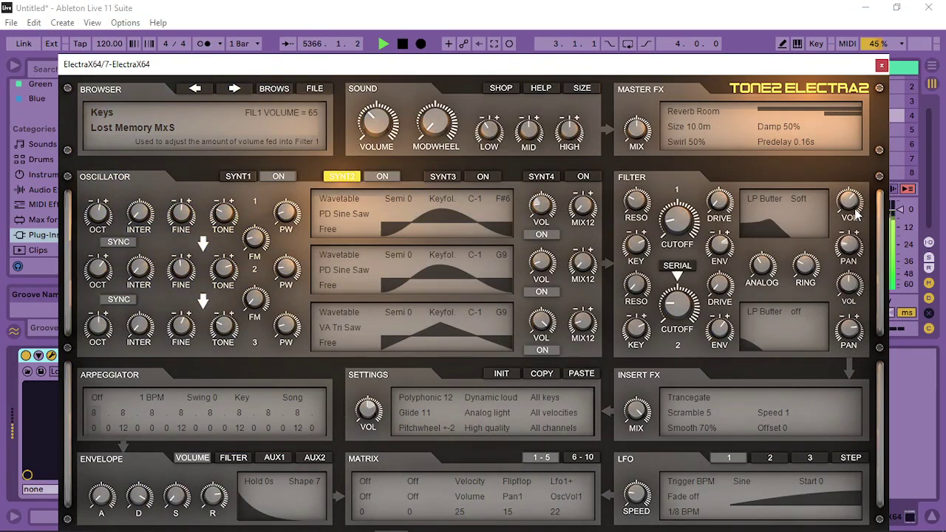
# Adjust synth 2's filter 1 volume and set its filter 1 pan to -53.
pyautogui.scroll(1, 860, 287)
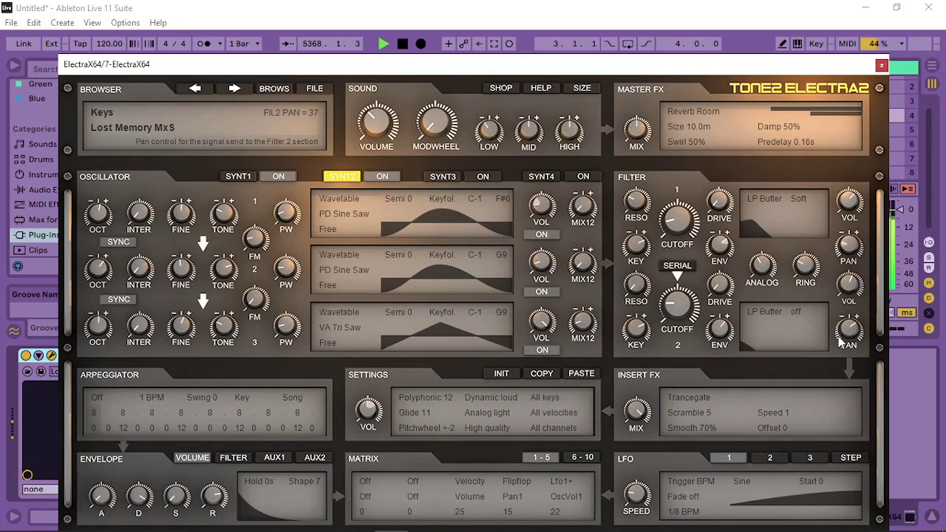
pyautogui.moveTo(848, 253); pyautogui.dragTo(852, 251)
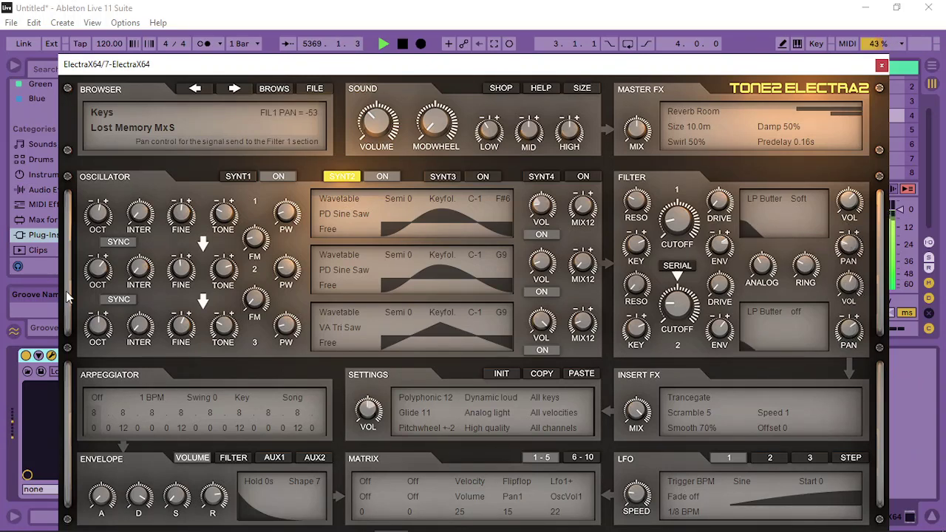
pyautogui.moveTo(253, 242)
pyautogui.mouseDown()
pyautogui.moveTo(270, 238)
pyautogui.moveTo(252, 241)
pyautogui.mouseUp()
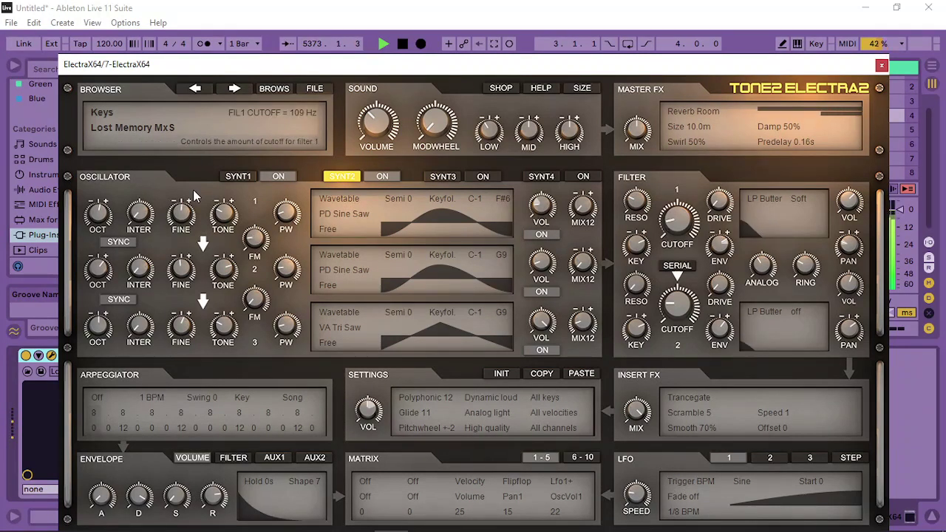
# Fine-tune the filter 1 cutoff of synth 1 and close the ElectraX64 window.
pyautogui.click(225, 178)
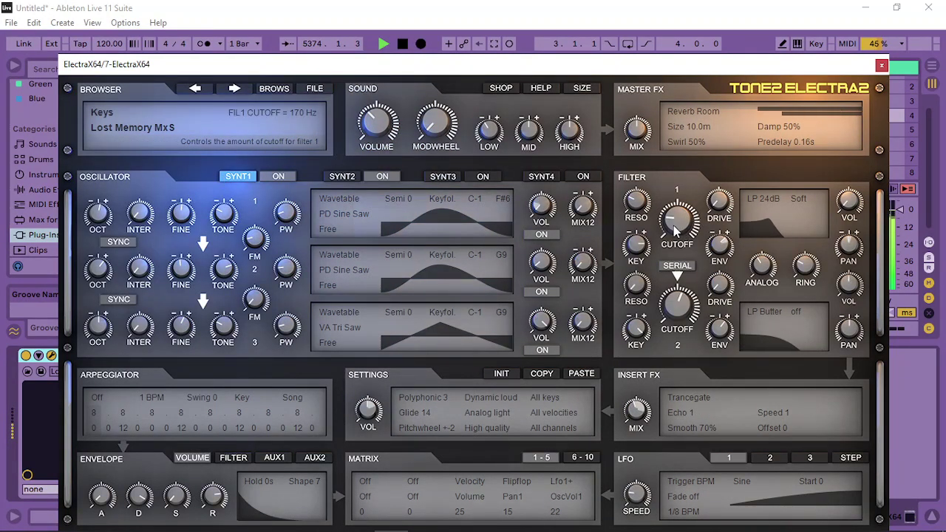
pyautogui.moveTo(674, 225); pyautogui.dragTo(677, 223)
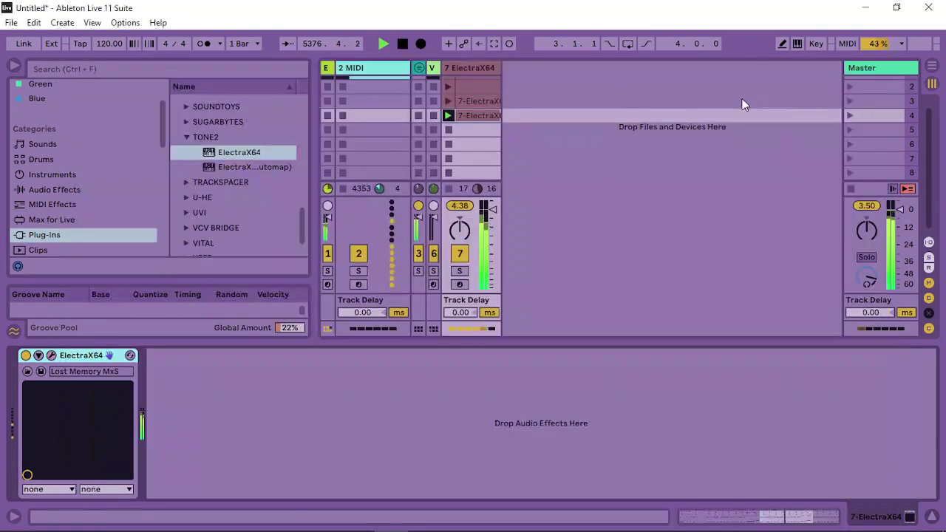
pyautogui.click(882, 65)
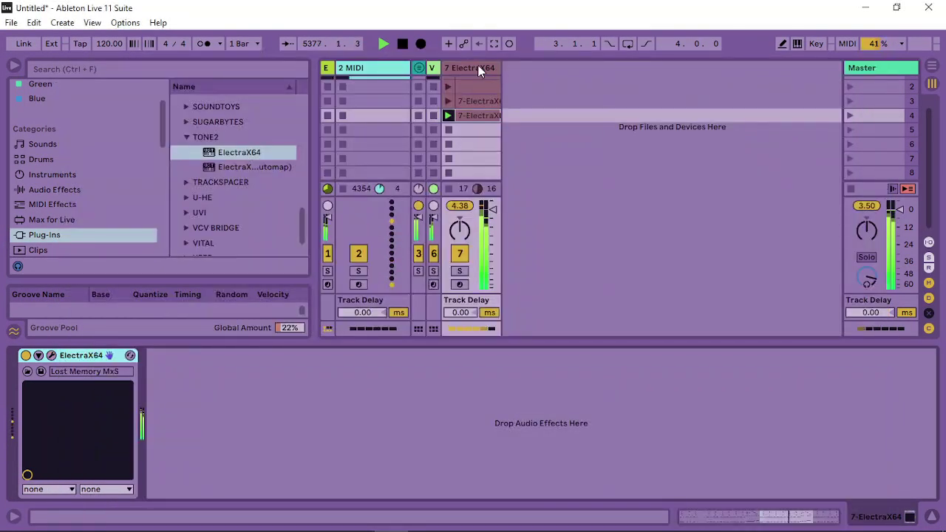
# Add a Compressor after ElectraX64 on track 7, show its compact level-meter view and lower the threshold to about -10.9 dB.
pyautogui.click(32, 188)
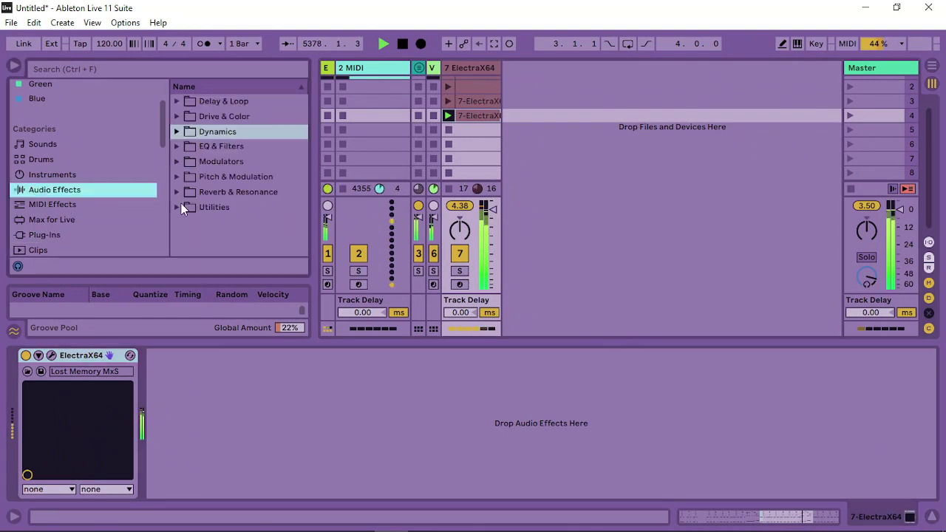
pyautogui.click(177, 131)
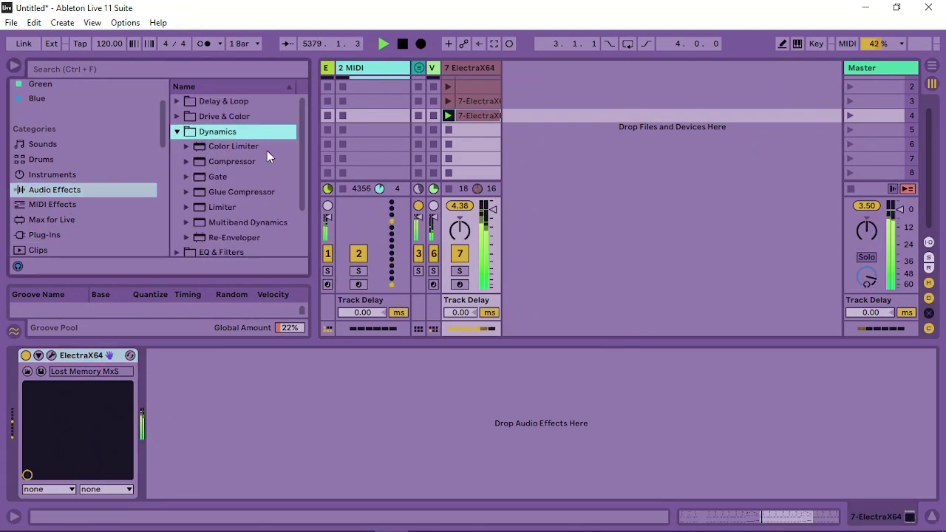
pyautogui.moveTo(232, 161); pyautogui.dragTo(427, 434)
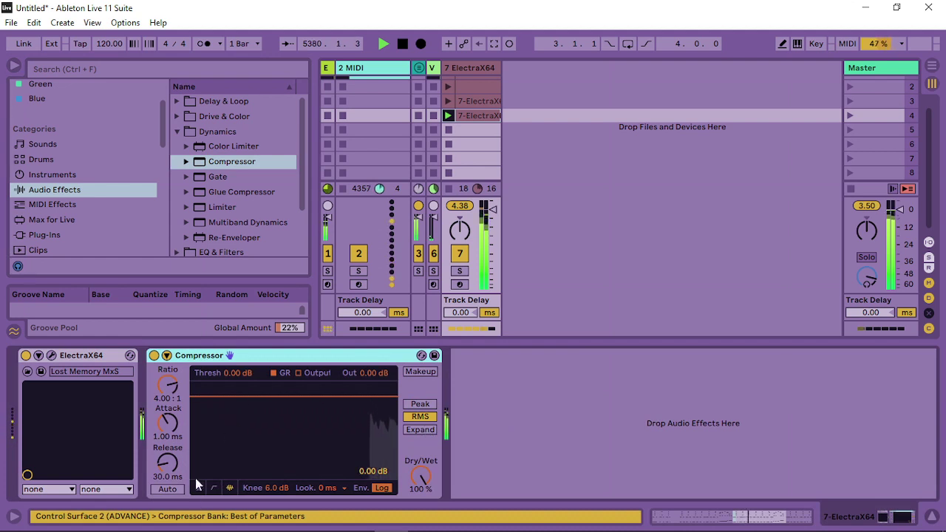
pyautogui.click(421, 355)
pyautogui.moveTo(220, 391); pyautogui.dragTo(221, 418)
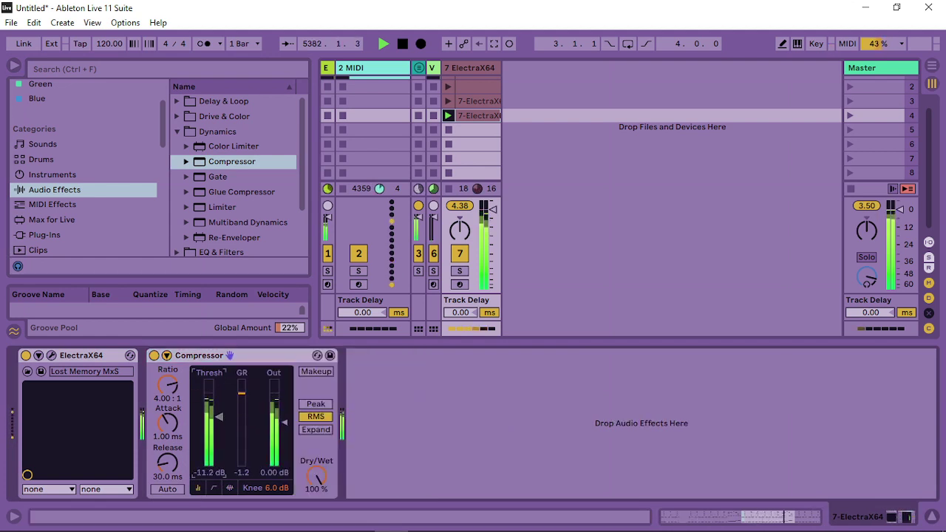
# Add an EQ Eight after the Compressor and turn band 1 into a low cut at about 60 Hz.
pyautogui.click(176, 132)
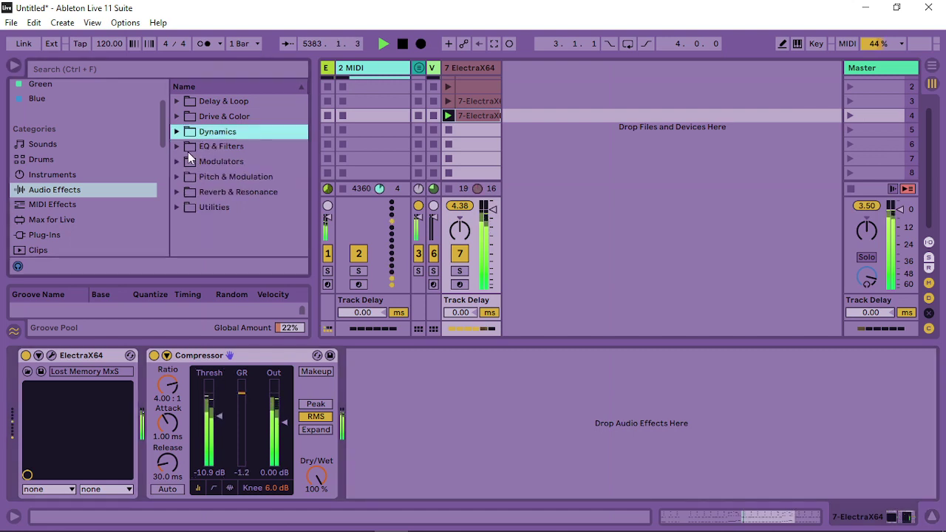
pyautogui.click(176, 147)
pyautogui.moveTo(217, 192); pyautogui.dragTo(542, 438)
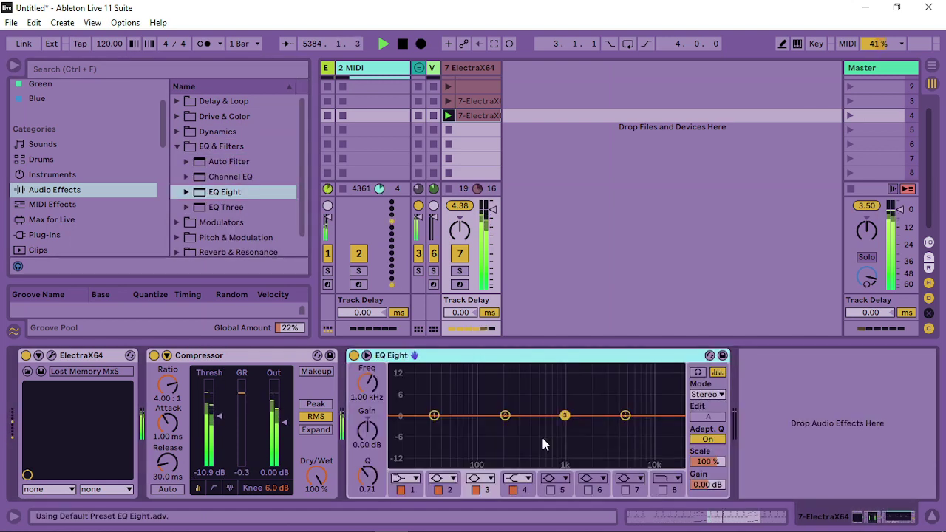
pyautogui.click(405, 478)
pyautogui.click(406, 395)
pyautogui.moveTo(434, 429); pyautogui.dragTo(457, 426)
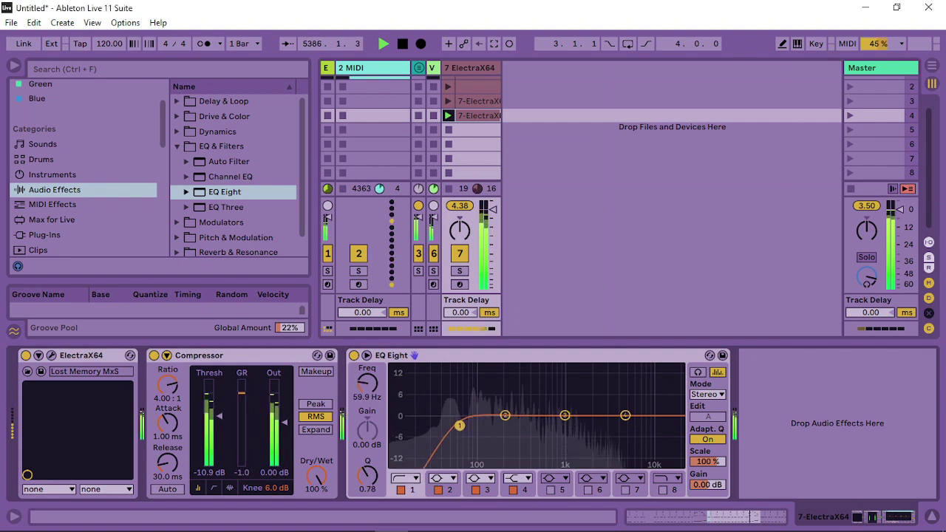
# Cut EQ Eight band 2 by about 5 dB at 182 Hz with Q 5.23, and boost band 3 by about 1.6 dB at 938 Hz.
pyautogui.click(505, 415)
pyautogui.moveTo(370, 482); pyautogui.dragTo(369, 458)
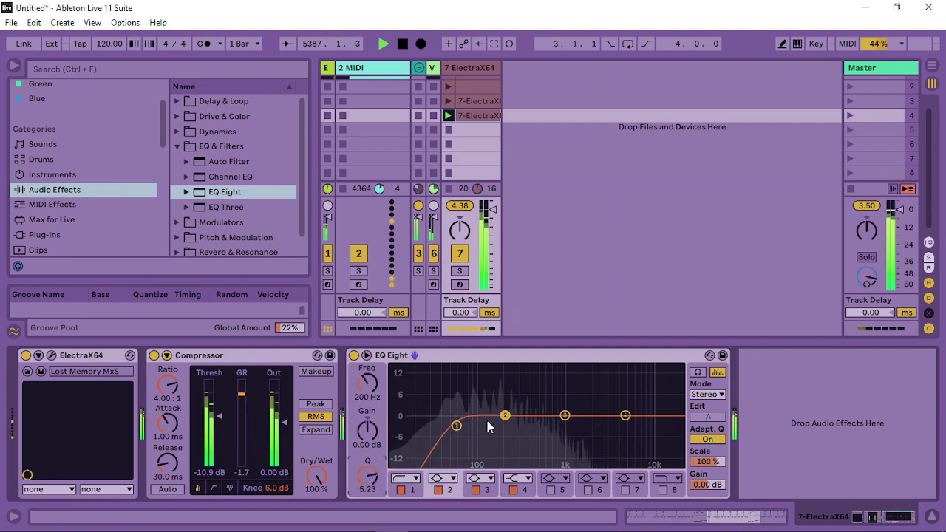
pyautogui.moveTo(505, 415); pyautogui.dragTo(501, 431)
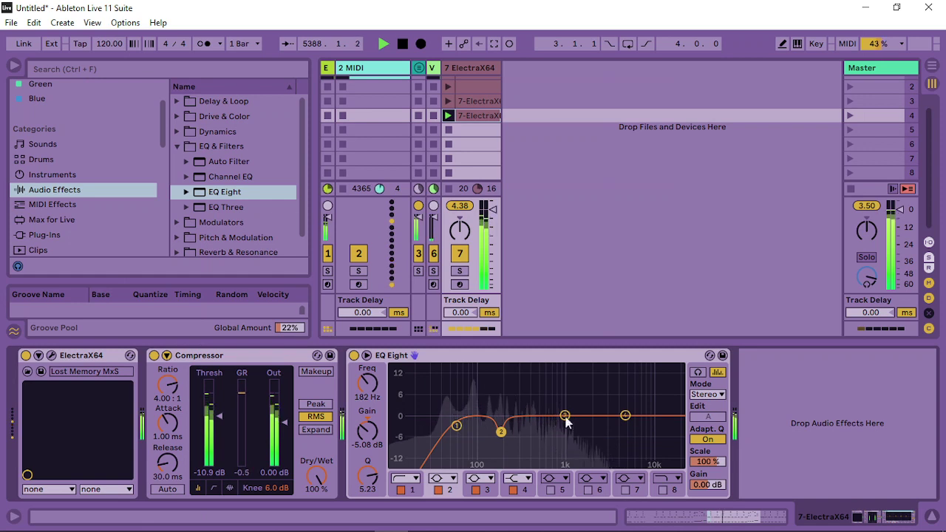
pyautogui.moveTo(565, 416)
pyautogui.mouseDown()
pyautogui.moveTo(538, 413)
pyautogui.moveTo(530, 423)
pyautogui.moveTo(563, 412)
pyautogui.moveTo(563, 401)
pyautogui.moveTo(573, 415)
pyautogui.moveTo(562, 411)
pyautogui.mouseUp()
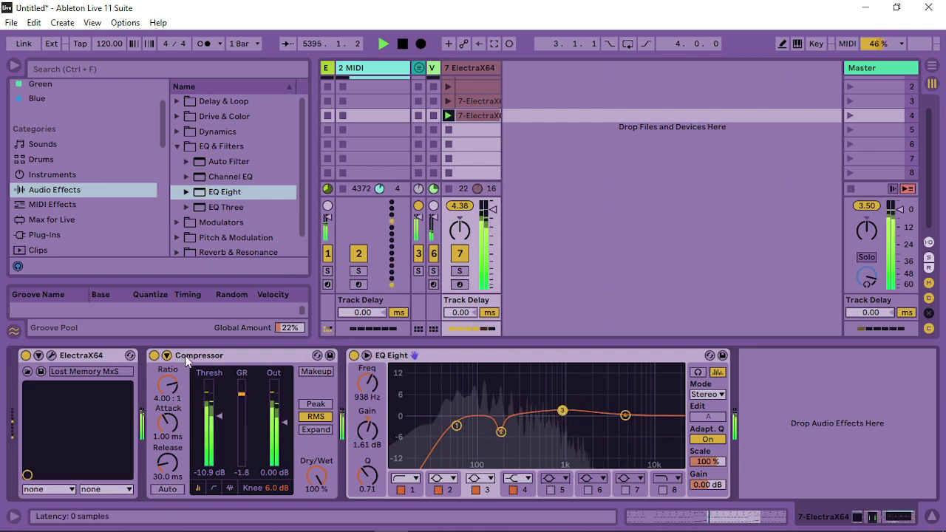
pyautogui.click(328, 67)
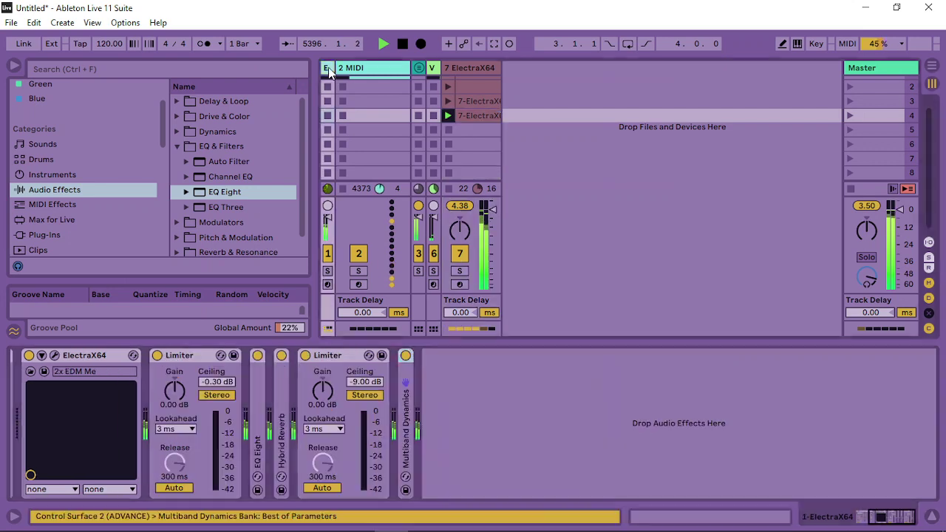
pyautogui.rightClick(328, 68)
pyautogui.press('Escape')
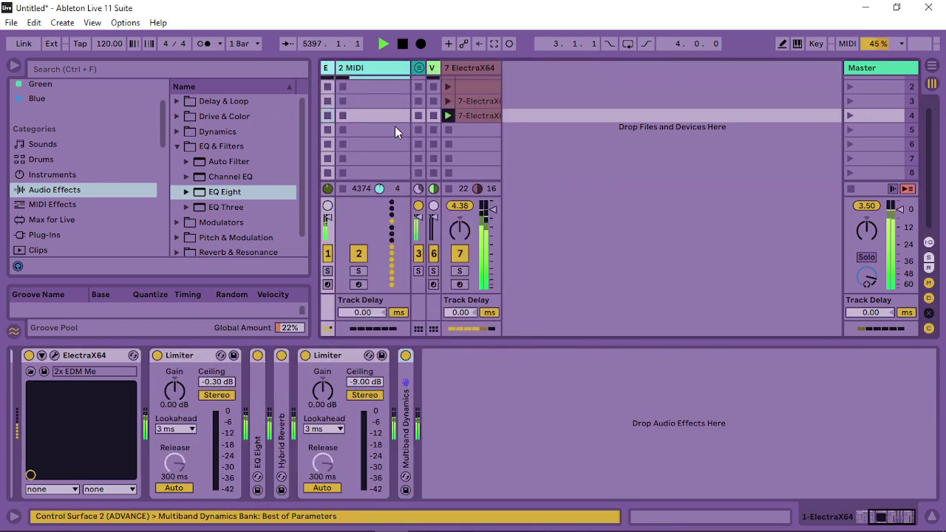
pyautogui.hotkey('ctrl', 'shift', 't')
pyautogui.rightClick(345, 68)
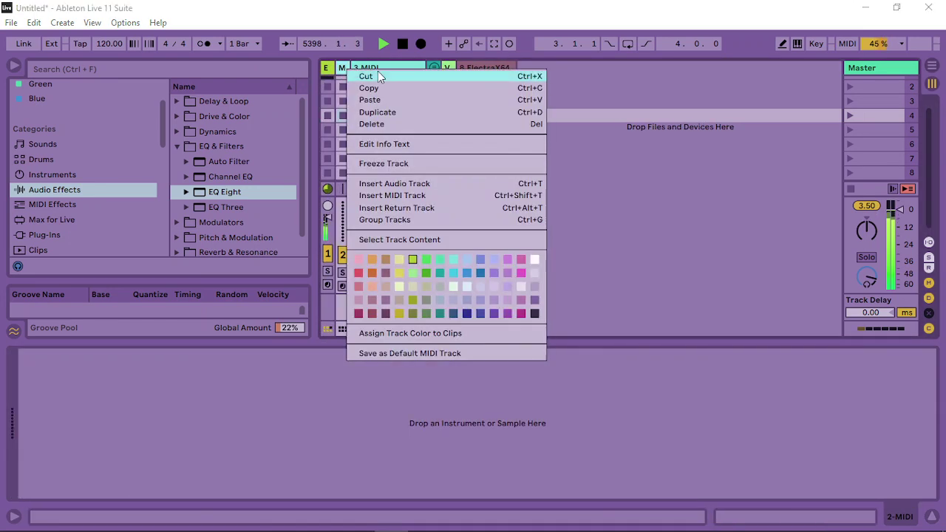
pyautogui.click(366, 123)
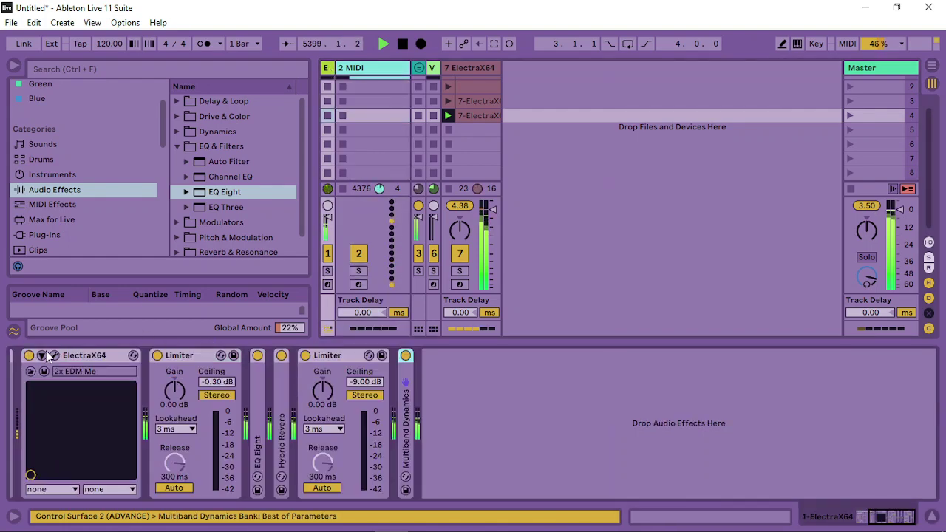
# Open track 1's ElectraX64, check the filter 2 envelope amount of the 2x EDM Me patch and close the plug-in.
pyautogui.click(52, 356)
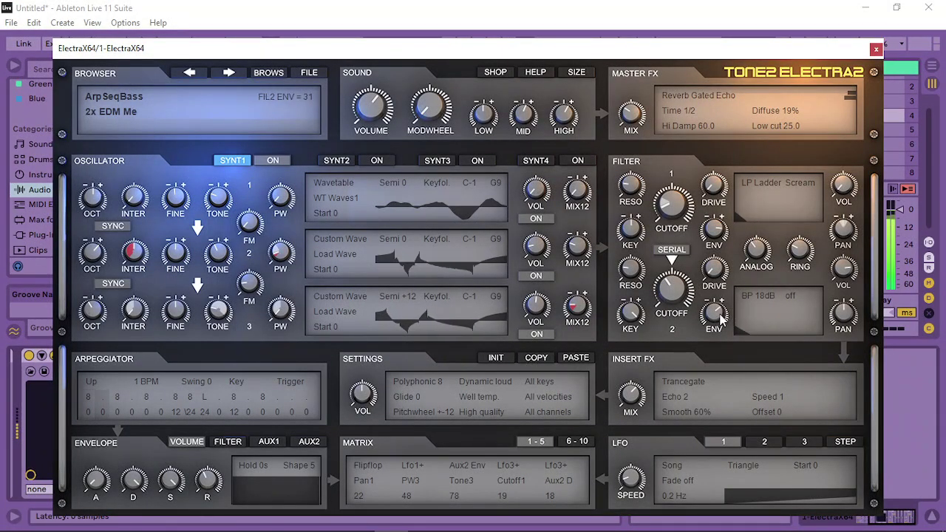
pyautogui.moveTo(722, 318); pyautogui.dragTo(716, 319)
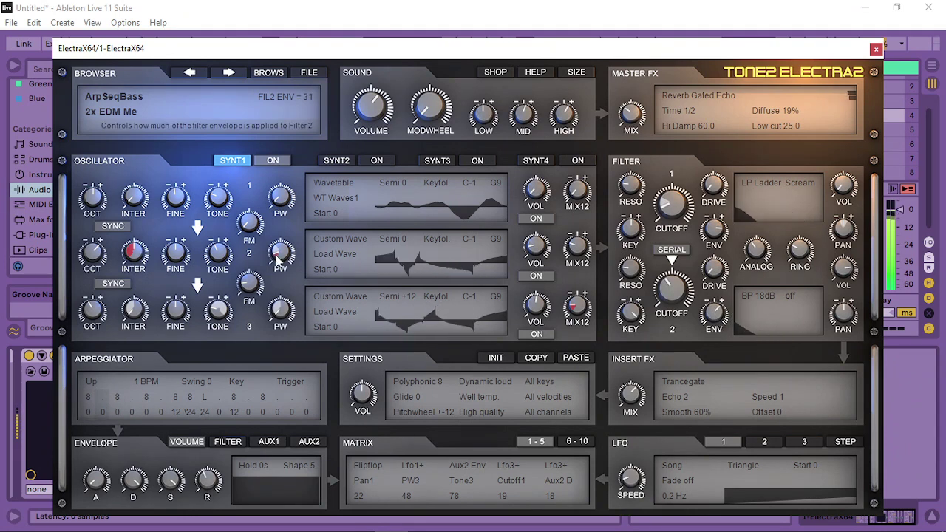
pyautogui.click(876, 49)
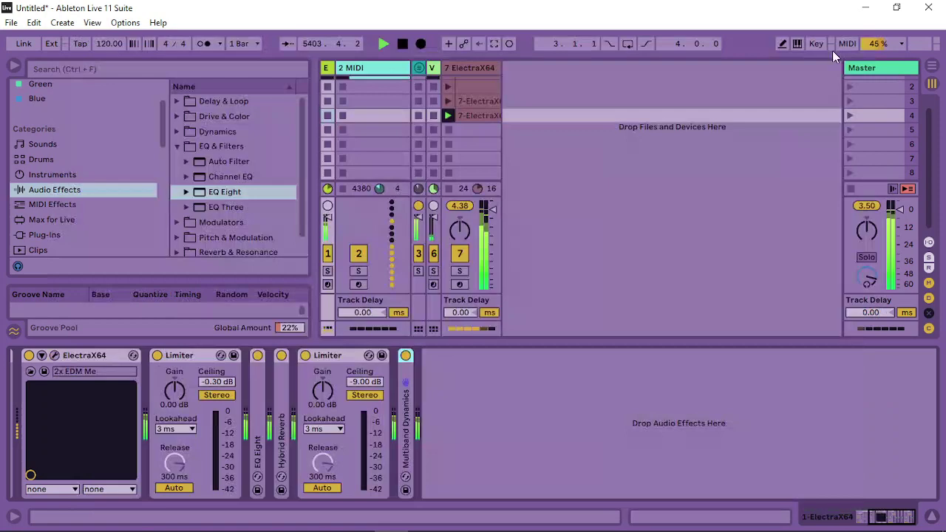
# Reopen track 7's ElectraX64 and assign LFO 2 to modulate synth 1's filter 1 cutoff.
pyautogui.click(489, 66)
pyautogui.hotkey('ctrl', 'alt', 'p')
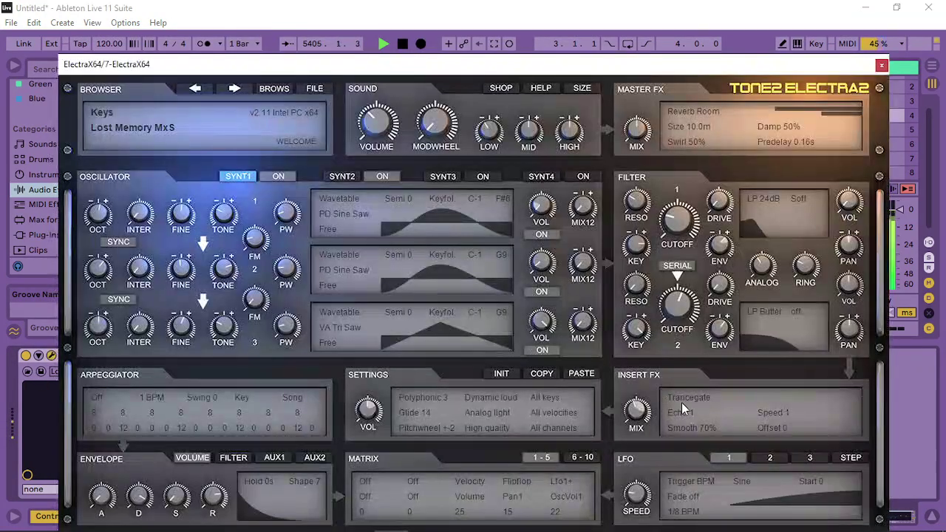
pyautogui.click(760, 458)
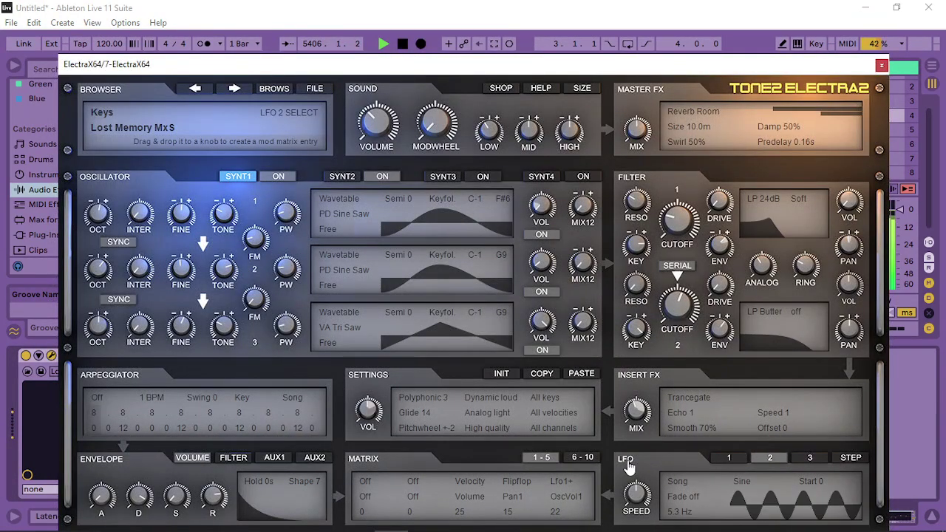
pyautogui.moveTo(626, 466); pyautogui.dragTo(677, 219)
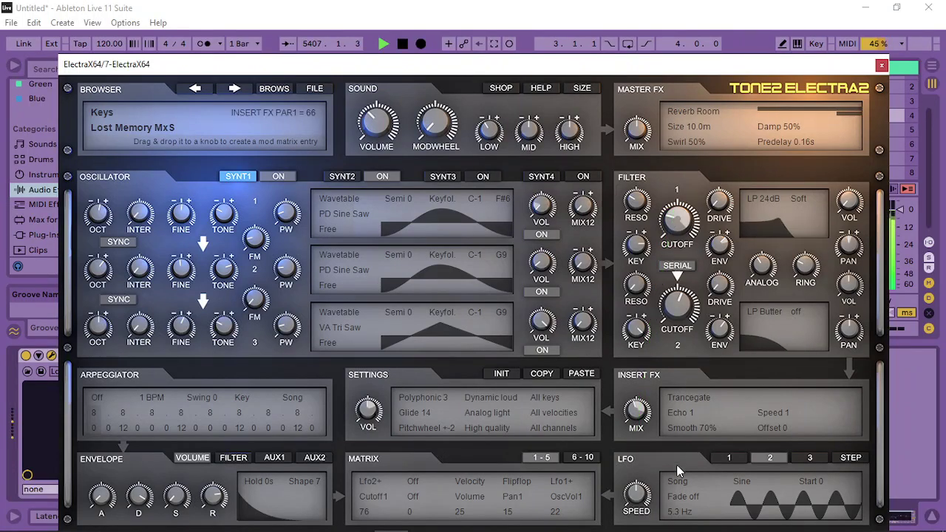
# Slow LFO 2 to 0.1 Hz with an 11m fade, and set its modulation to -18 on Cutoff1 and -27 on Cutoff2.
pyautogui.moveTo(636, 494); pyautogui.dragTo(633, 509)
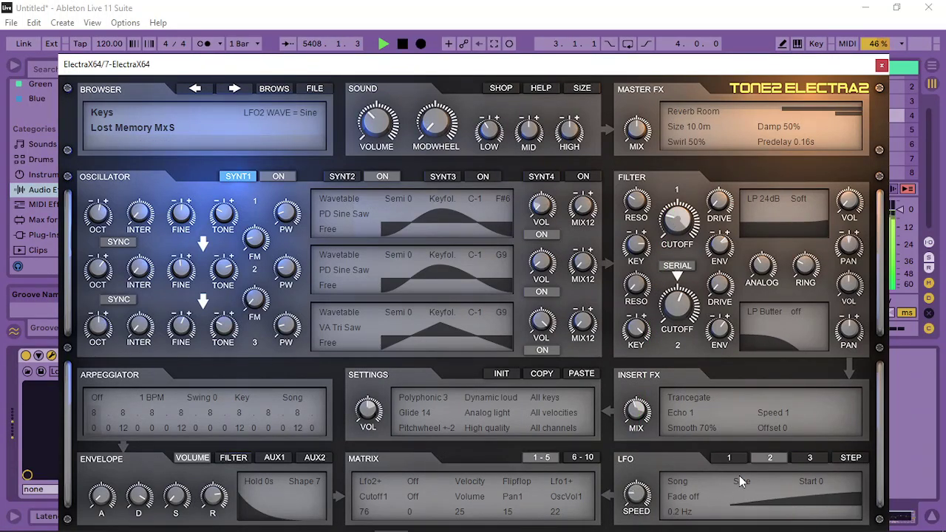
pyautogui.moveTo(677, 220); pyautogui.dragTo(652, 466)
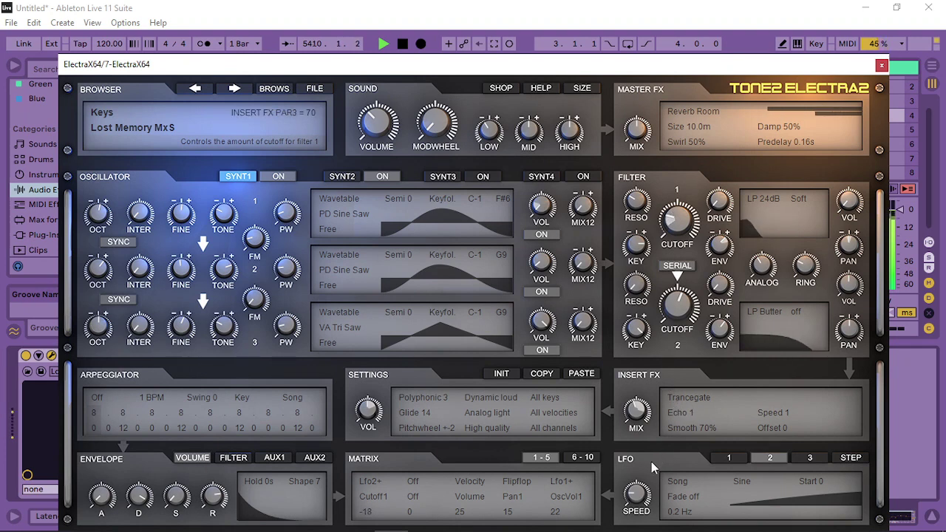
pyautogui.moveTo(634, 498); pyautogui.dragTo(667, 487)
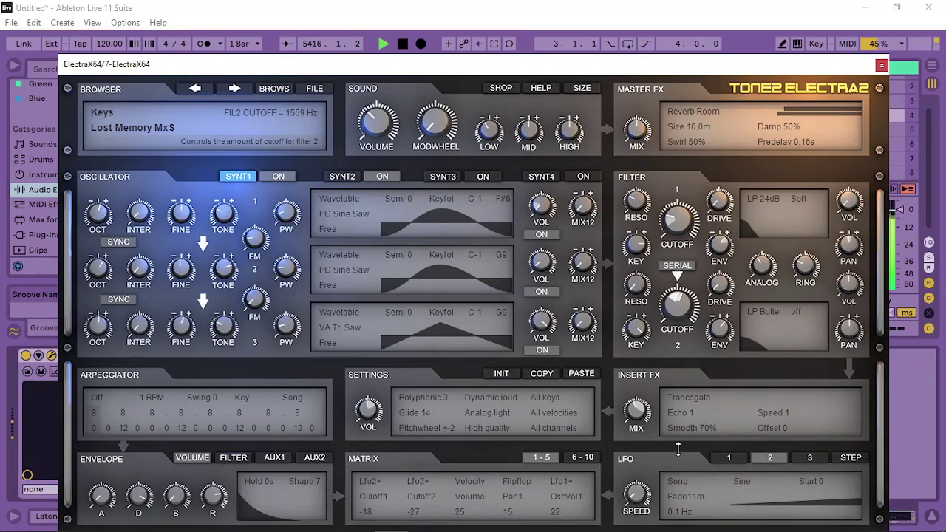
# Switch to synth 2 and set its filter 2 keytracking to 100.
pyautogui.click(343, 176)
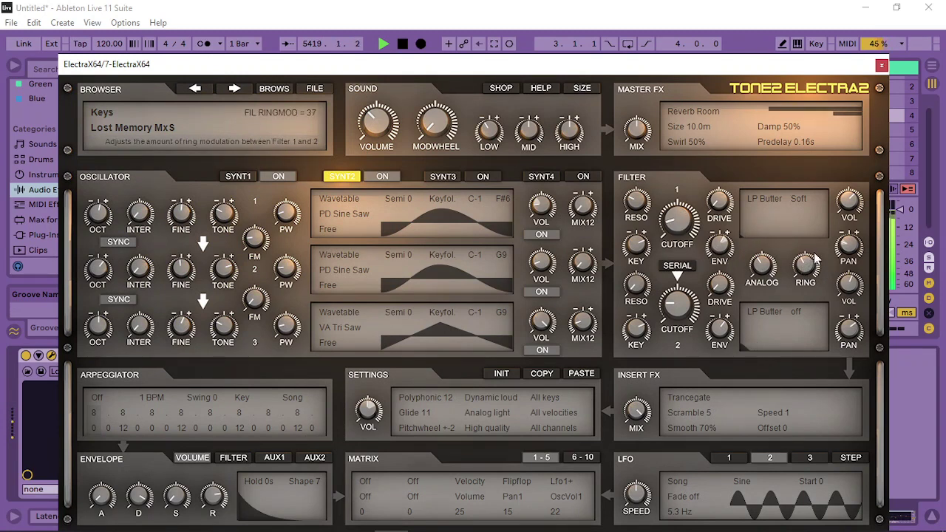
pyautogui.scroll(2, 689, 311)
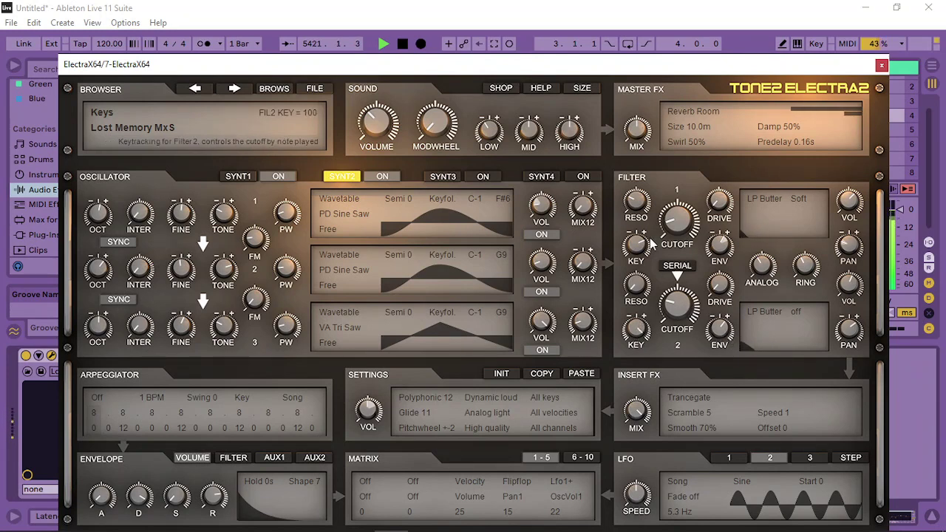
# Set Synth 2's filter 2 keytracking to about -71 and raise its second oscillator's volume.
pyautogui.moveTo(637, 339); pyautogui.dragTo(647, 377)
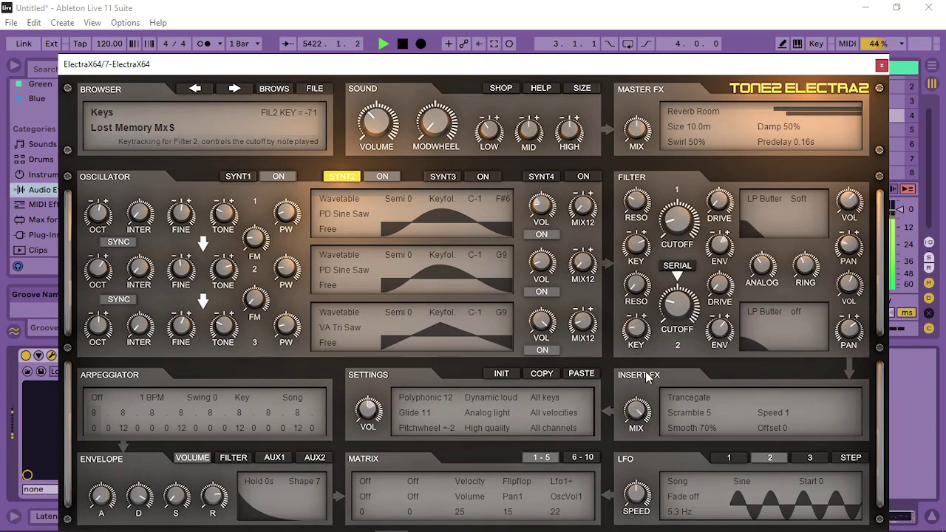
pyautogui.click(246, 176)
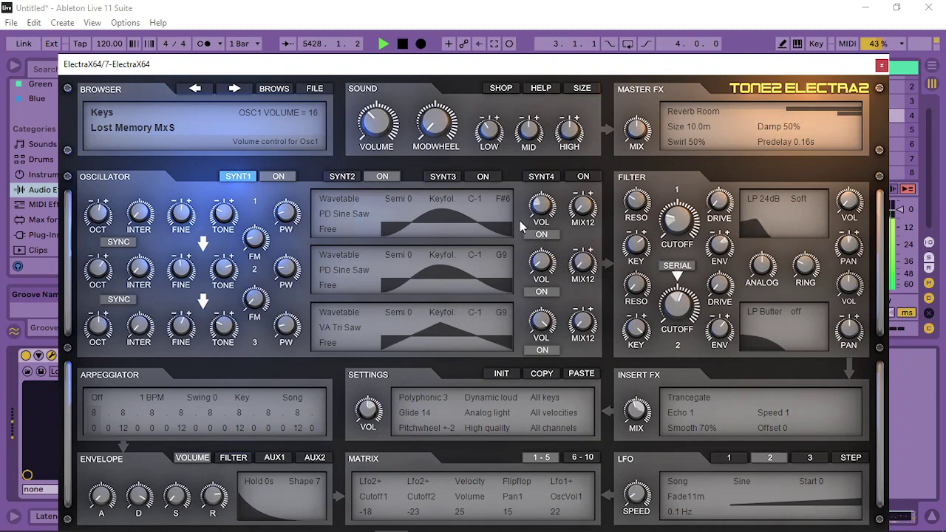
pyautogui.click(342, 176)
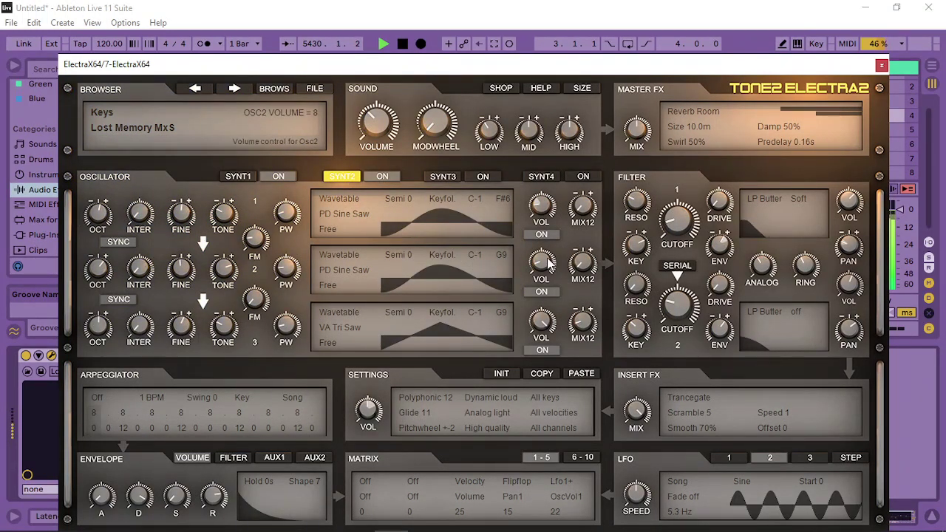
pyautogui.moveTo(548, 263); pyautogui.dragTo(554, 253)
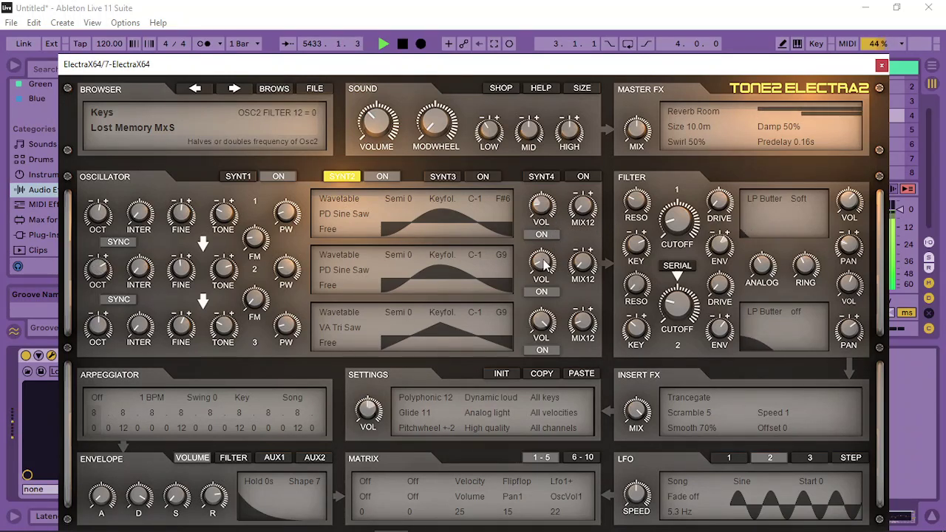
pyautogui.moveTo(545, 267); pyautogui.dragTo(559, 250)
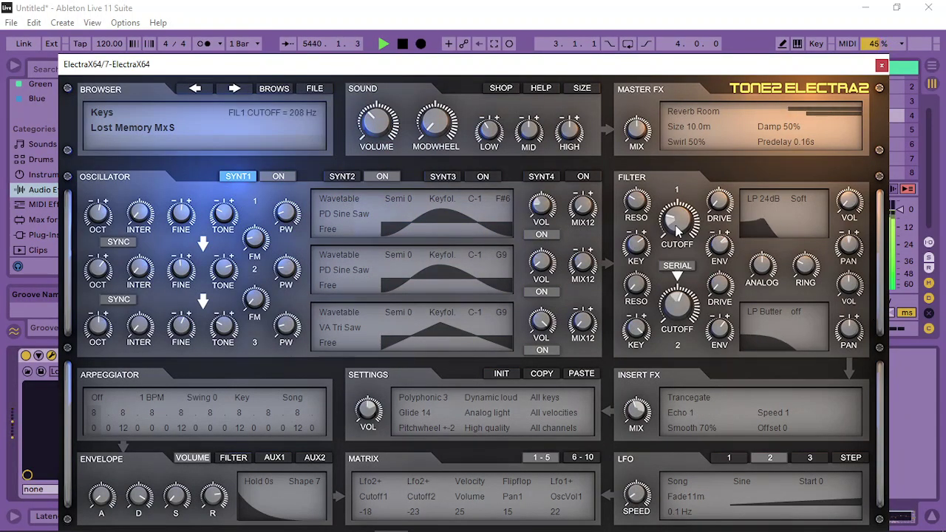
# Shape Synth 1's filter envelope with a decay of about 0.64 s and a hold of 0.03.
pyautogui.scroll(2, 721, 250)
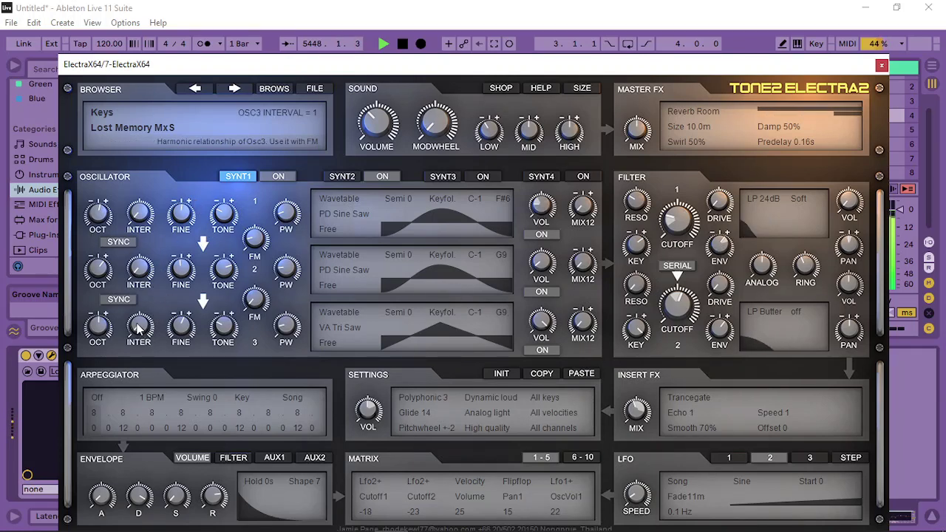
pyautogui.click(234, 459)
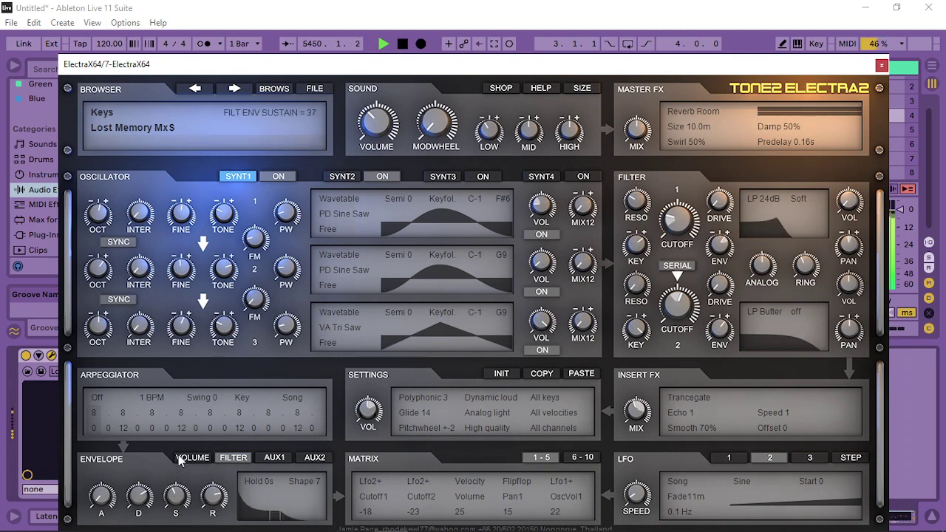
pyautogui.moveTo(183, 464); pyautogui.dragTo(135, 512)
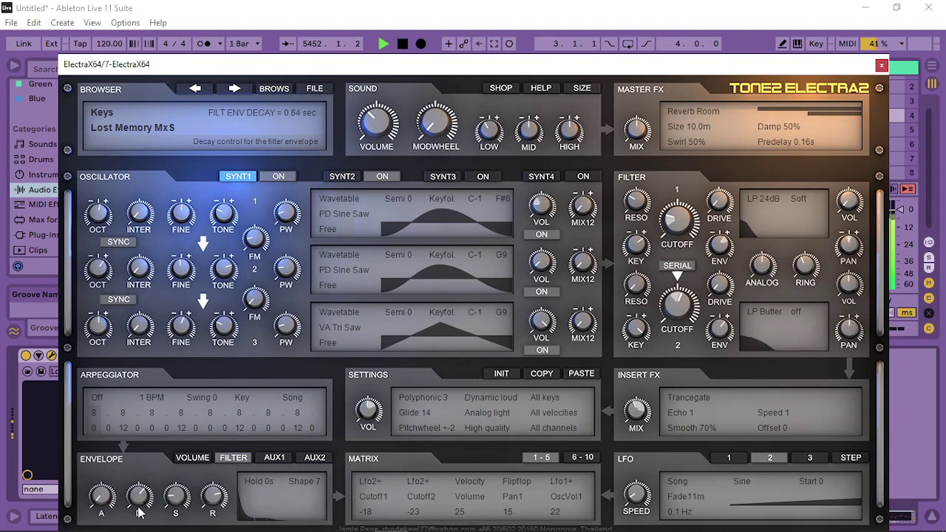
pyautogui.moveTo(264, 487); pyautogui.dragTo(279, 435)
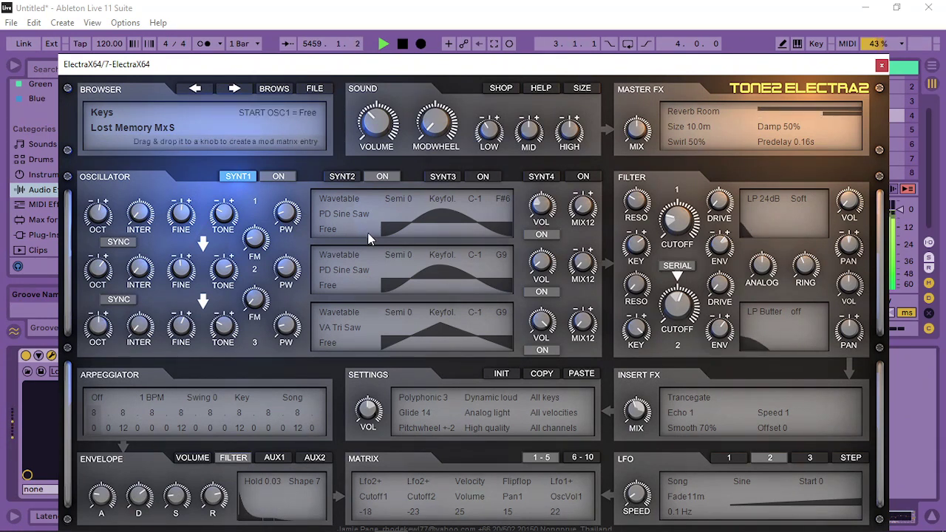
# Set Synth 2's filter 2 envelope amount to about 39 and Synth 1's filter envelope sustain to about 13.
pyautogui.click(341, 179)
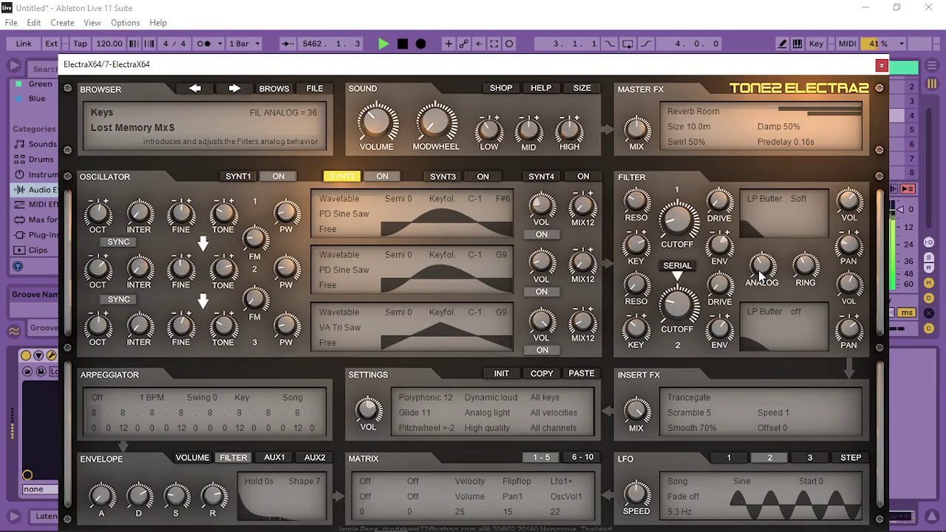
pyautogui.scroll(-7, 760, 272)
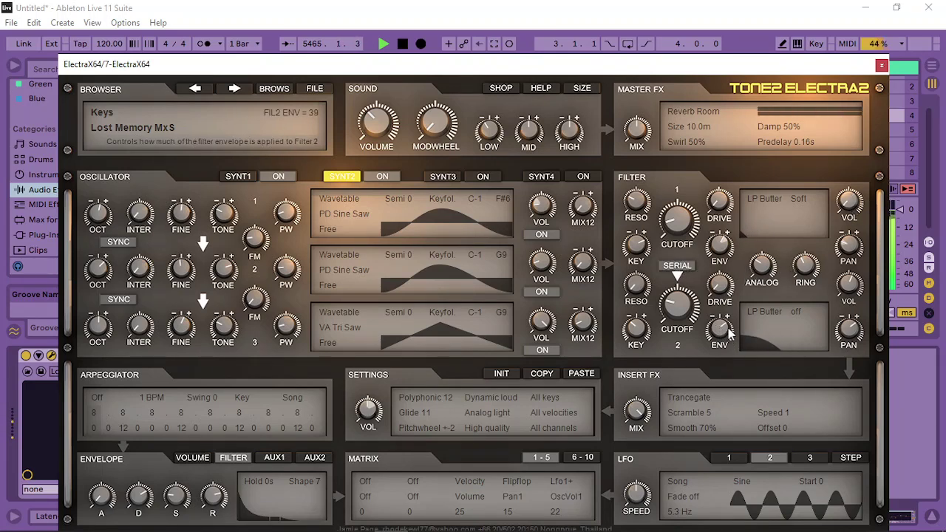
pyautogui.click(237, 177)
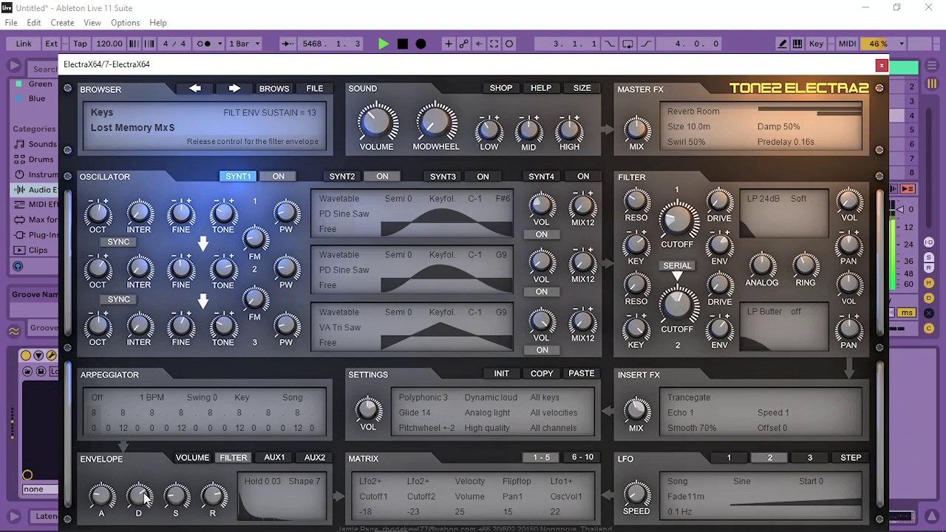
# Set Synth 2's filter envelope hold to about 0.7 s and its attack to about 0.06 s.
pyautogui.click(347, 181)
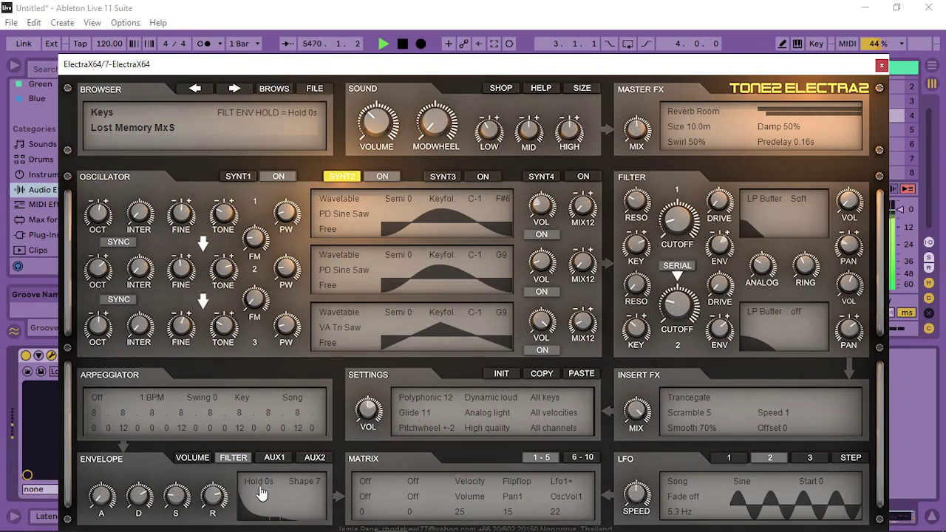
pyautogui.moveTo(273, 443); pyautogui.dragTo(280, 387)
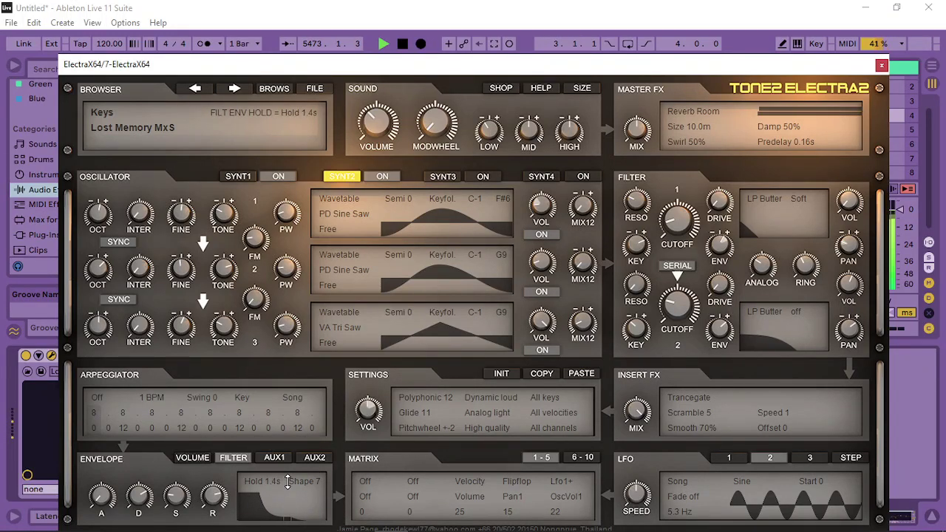
pyautogui.moveTo(288, 482); pyautogui.dragTo(288, 496)
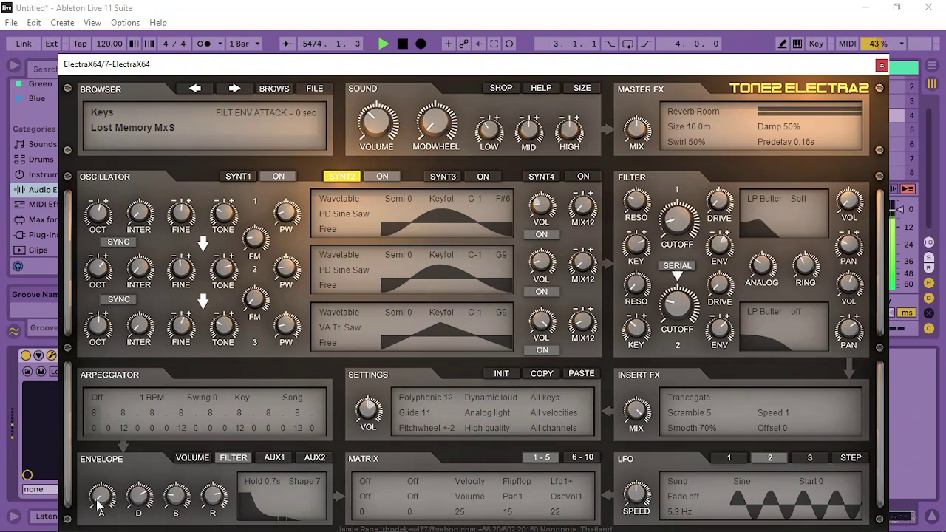
pyautogui.moveTo(98, 503); pyautogui.dragTo(102, 442)
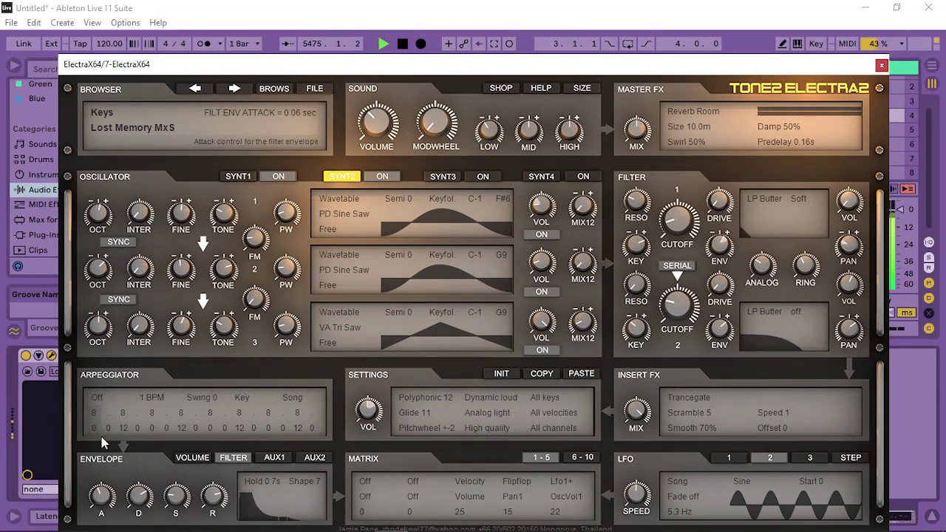
# Set Synth 2's filter analog amount to about 21 and adjust filter 1's cutoff, closing the synth window when done.
pyautogui.scroll(-2, 98, 501)
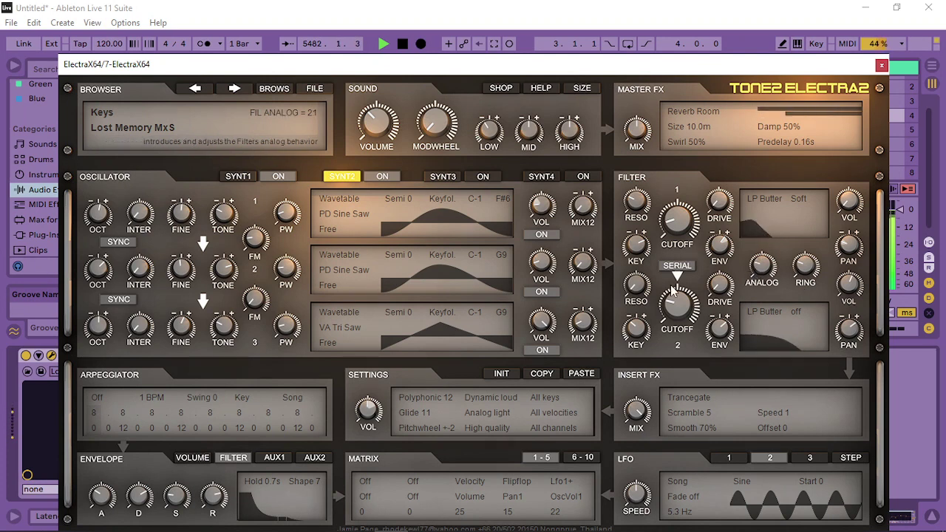
pyautogui.moveTo(672, 218)
pyautogui.mouseDown()
pyautogui.moveTo(669, 229)
pyautogui.moveTo(682, 223)
pyautogui.mouseUp()
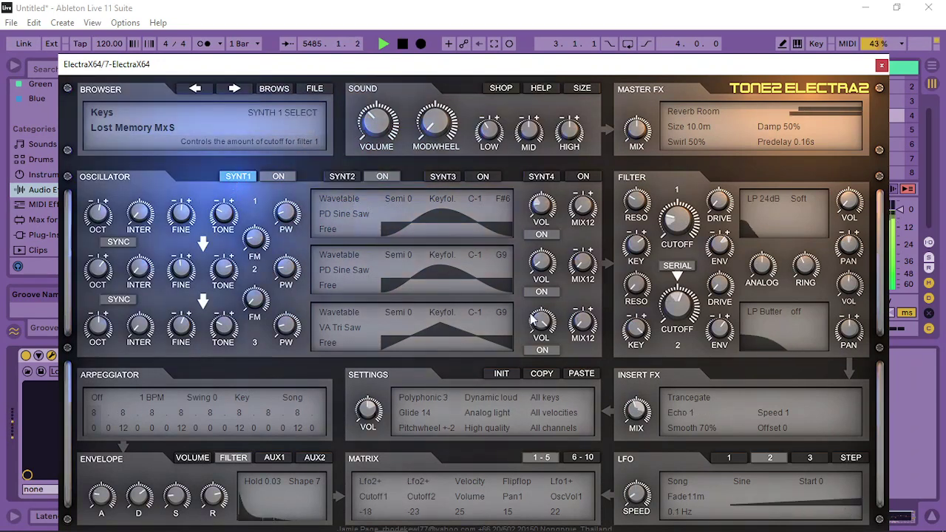
pyautogui.click(882, 65)
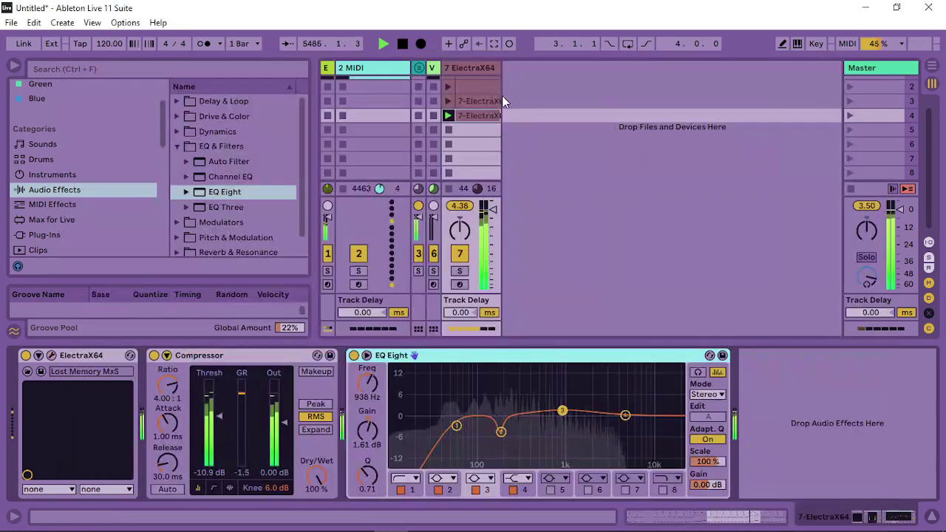
# Review the devices on the MIDI, reverb and grouped audio tracks, unfolding Multiband Dynamics on 8-Audio 1.
pyautogui.click(383, 68)
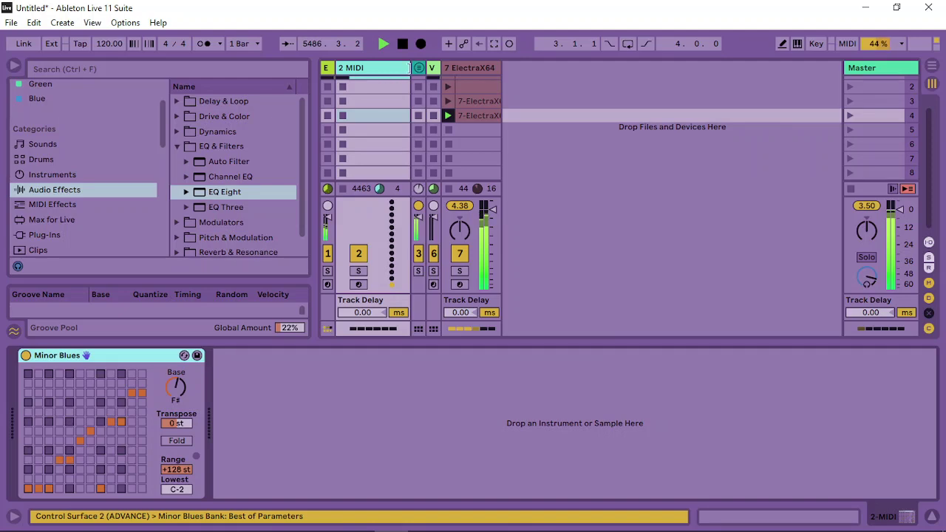
pyautogui.click(427, 67)
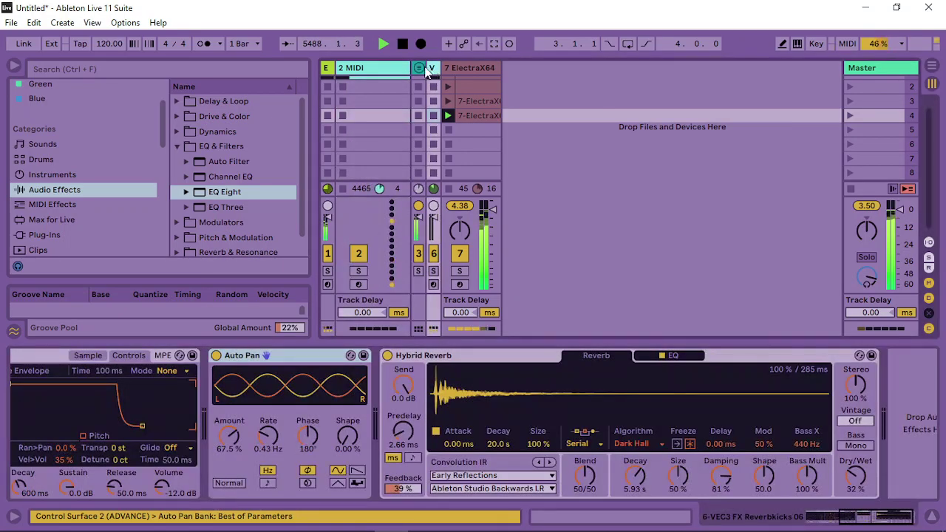
pyautogui.click(419, 67)
pyautogui.click(467, 74)
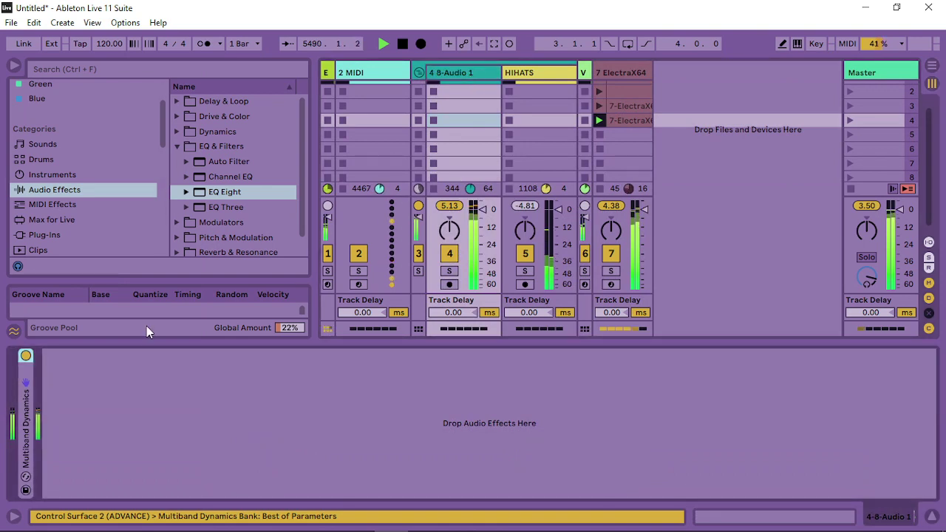
pyautogui.doubleClick(26, 429)
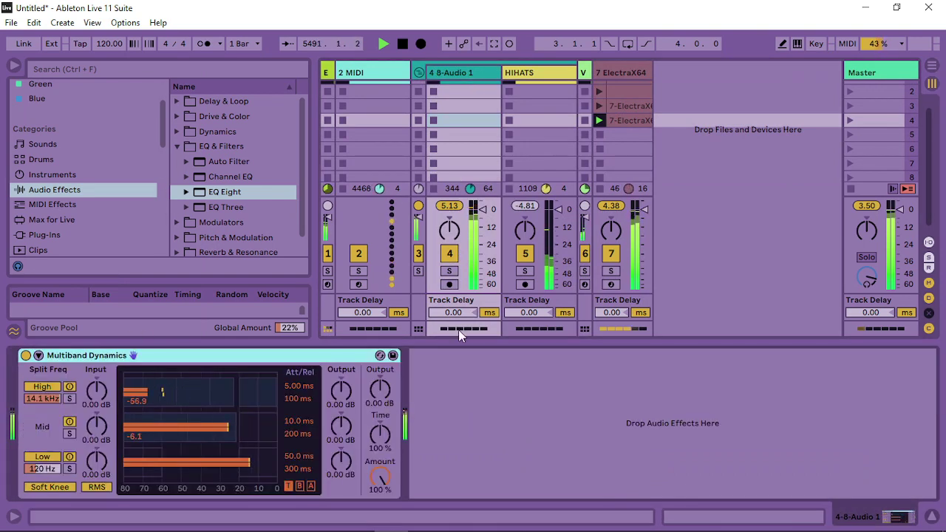
pyautogui.click(419, 71)
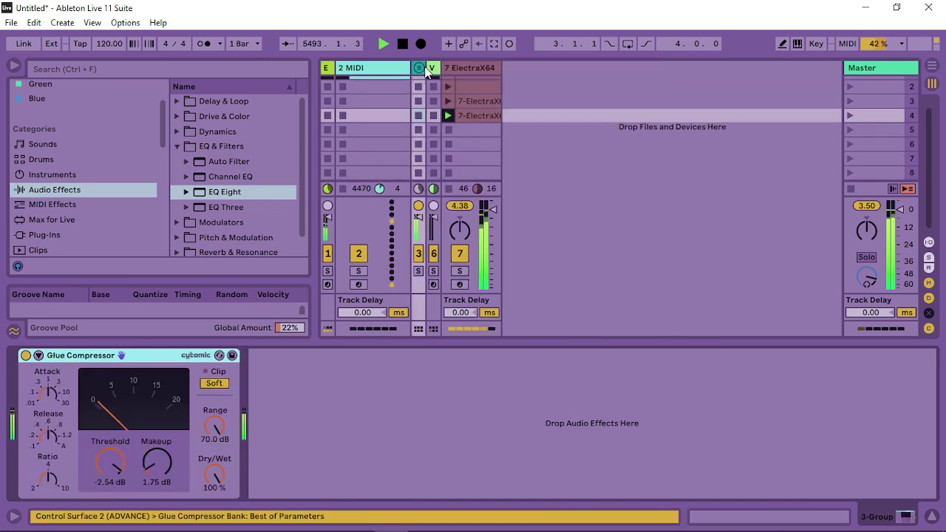
# Set band 3 of the ElectraX64 track's EQ Eight to about 1.19 kHz with 2.11 dB gain.
pyautogui.click(481, 72)
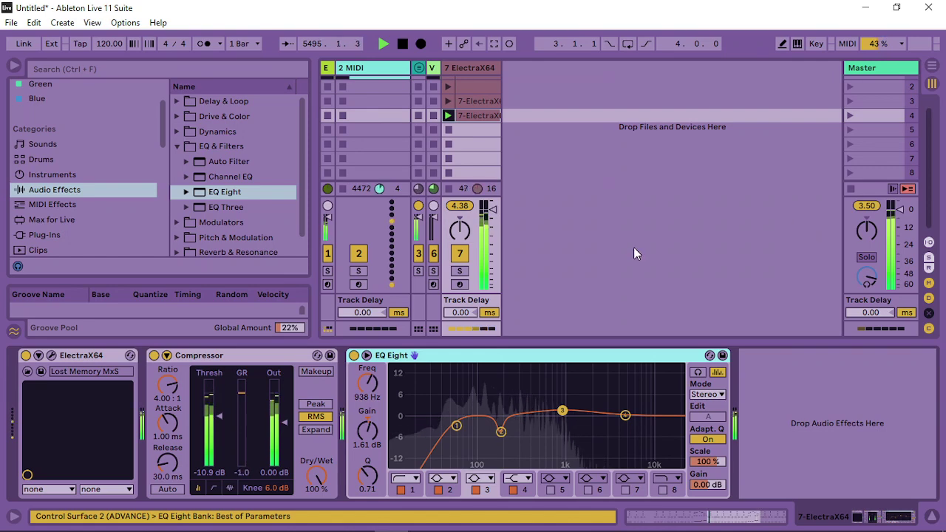
pyautogui.moveTo(564, 413); pyautogui.dragTo(567, 410)
# Set the Hybrid Reverb dry/wet on the VEC3 FX Reverb track to 42 %.
pyautogui.click(434, 68)
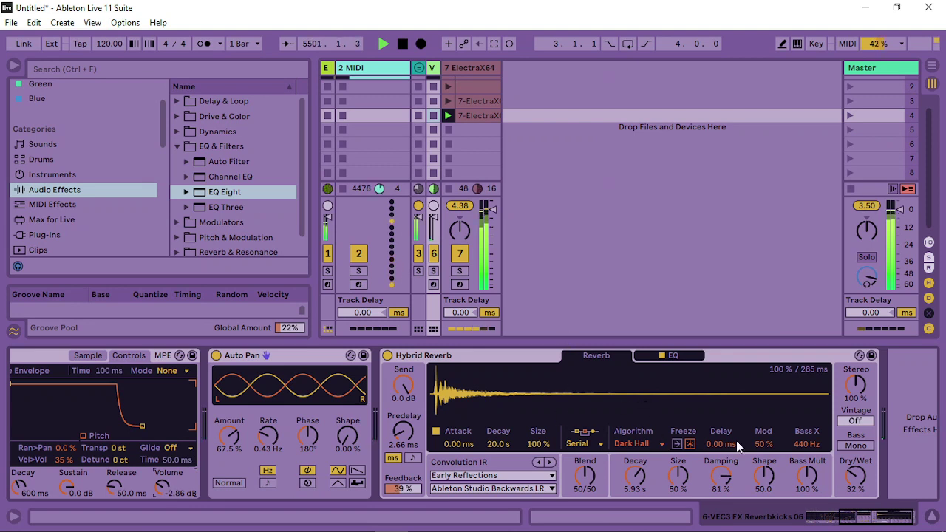
pyautogui.moveTo(859, 470); pyautogui.dragTo(858, 455)
# Widen the VEC3 FX Reverb track and open its scene 1 clip in the note editor.
pyautogui.scroll(1, 417, 88)
pyautogui.click(417, 88)
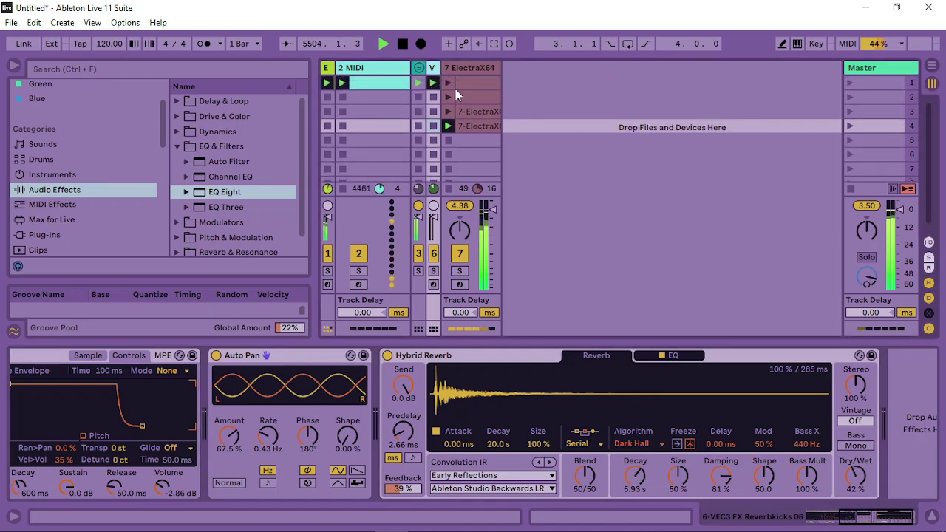
pyautogui.moveTo(440, 67); pyautogui.dragTo(500, 68)
pyautogui.click(466, 78)
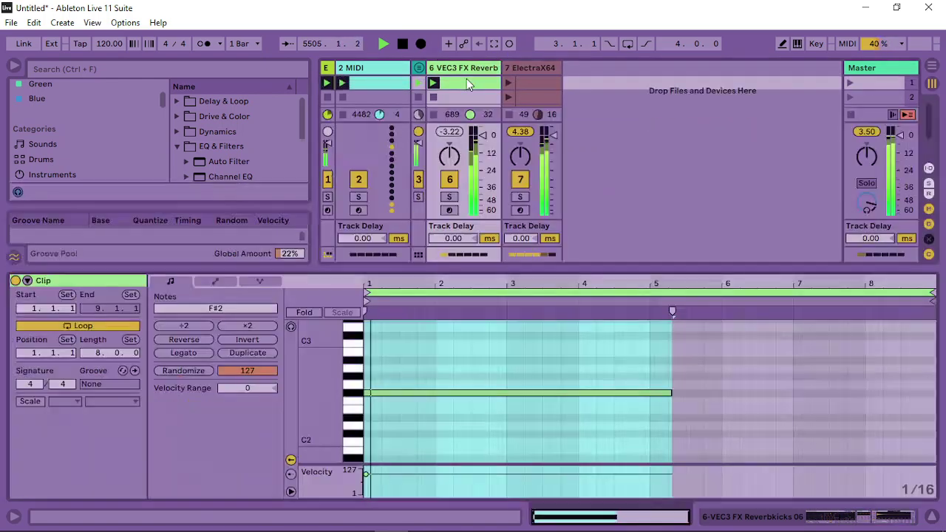
# Adjust a band in the Hybrid Reverb's EQ on the VEC3 FX Reverb track and return to its reverb settings.
pyautogui.click(468, 67)
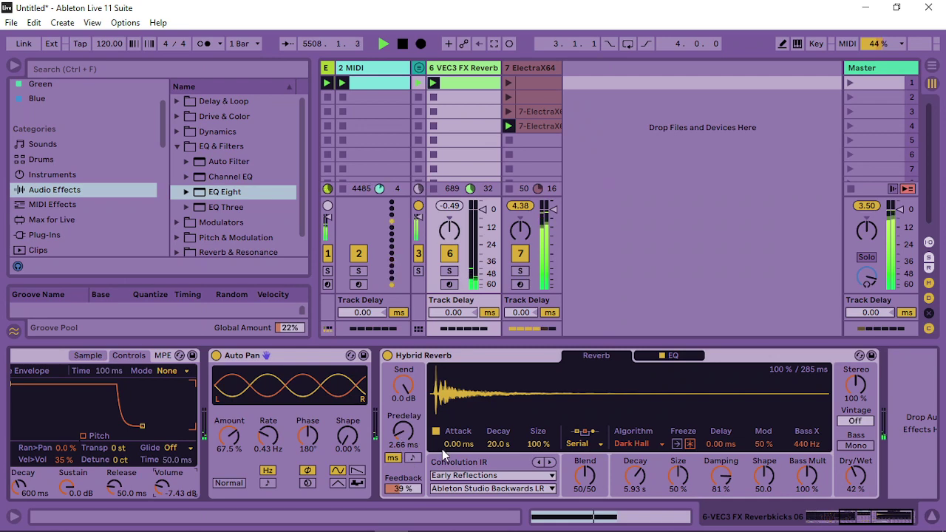
pyautogui.click(671, 355)
pyautogui.moveTo(510, 464); pyautogui.dragTo(579, 463)
pyautogui.click(596, 356)
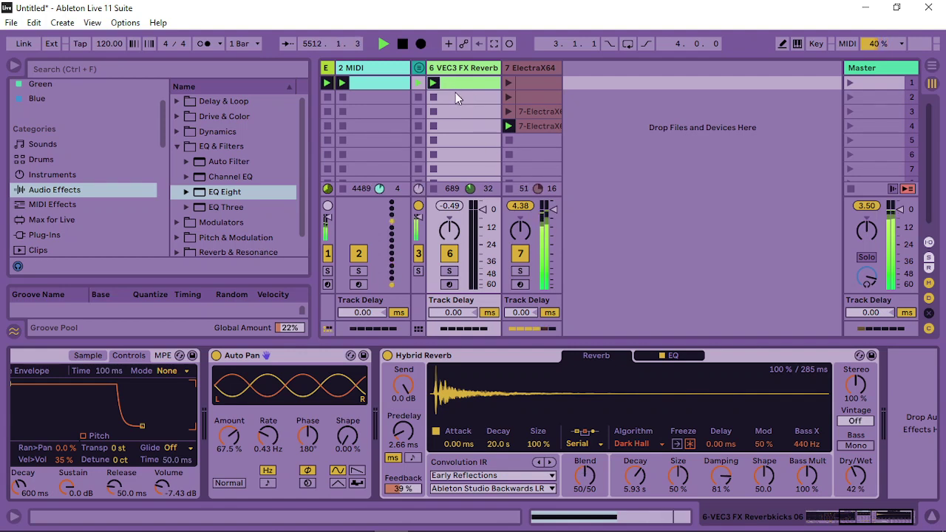
# Delete the first three clips of the ElectraX64 track, leaving only the playing clip in scene 4.
pyautogui.rightClick(538, 85)
pyautogui.click(547, 93)
pyautogui.click(534, 100)
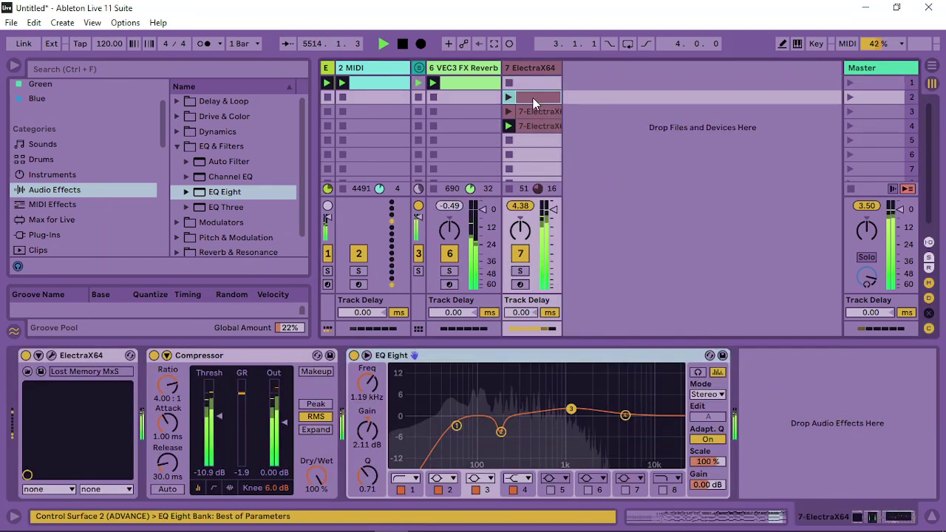
pyautogui.rightClick(533, 101)
pyautogui.click(592, 102)
pyautogui.rightClick(540, 111)
pyautogui.click(586, 118)
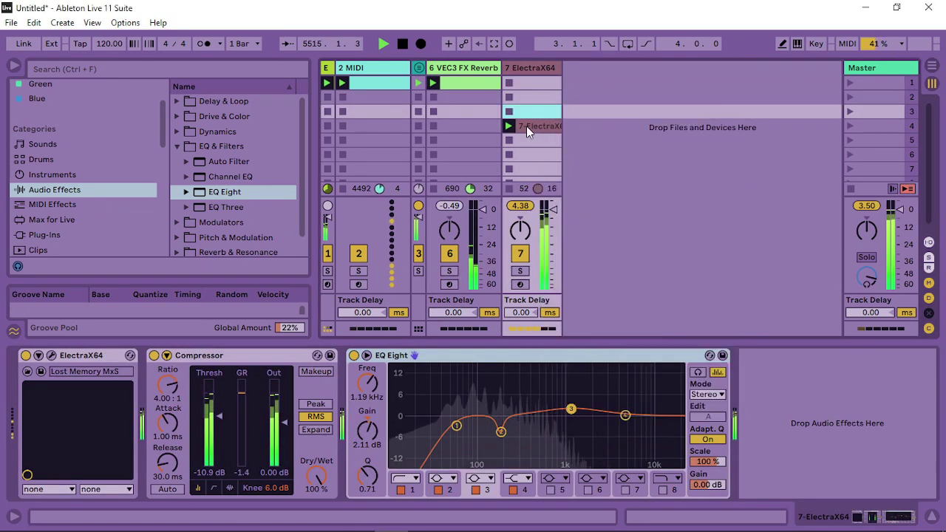
# Move the remaining ElectraX64 clip into scene 1 and launch scene 1 for all tracks.
pyautogui.moveTo(527, 126); pyautogui.dragTo(530, 83)
pyautogui.doubleClick(532, 82)
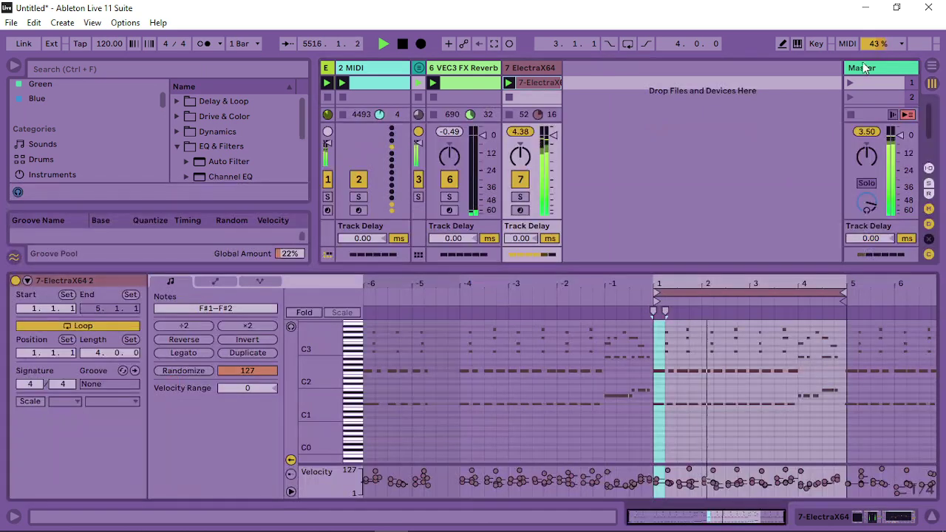
pyautogui.click(489, 84)
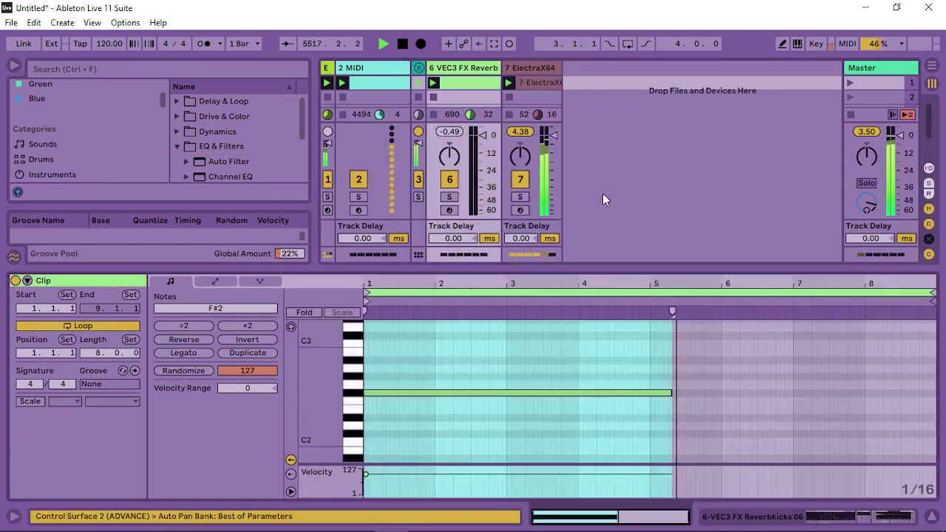
pyautogui.click(553, 82)
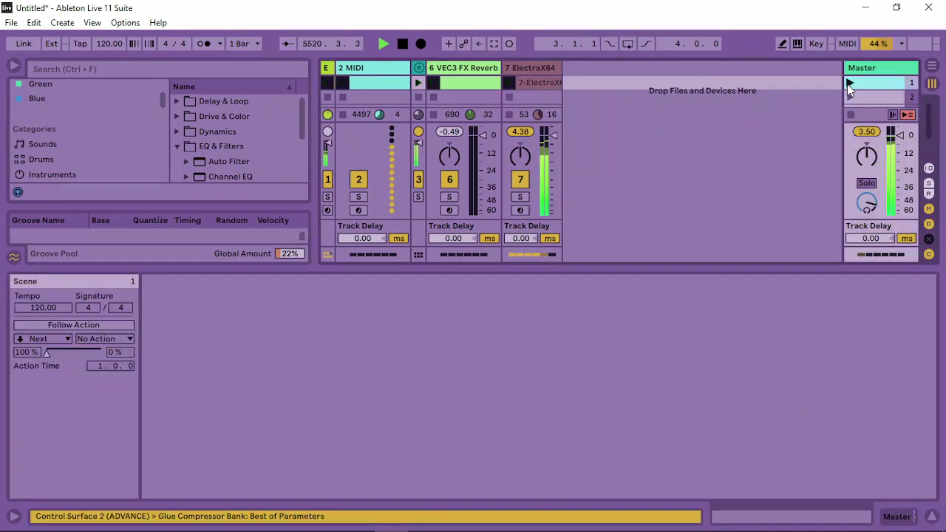
# Relaunch scene 1 and lengthen the VEC3 FX Reverb clip to 16 bars by duplicating its loop, removing the copied note at bar 9.
pyautogui.click(849, 82)
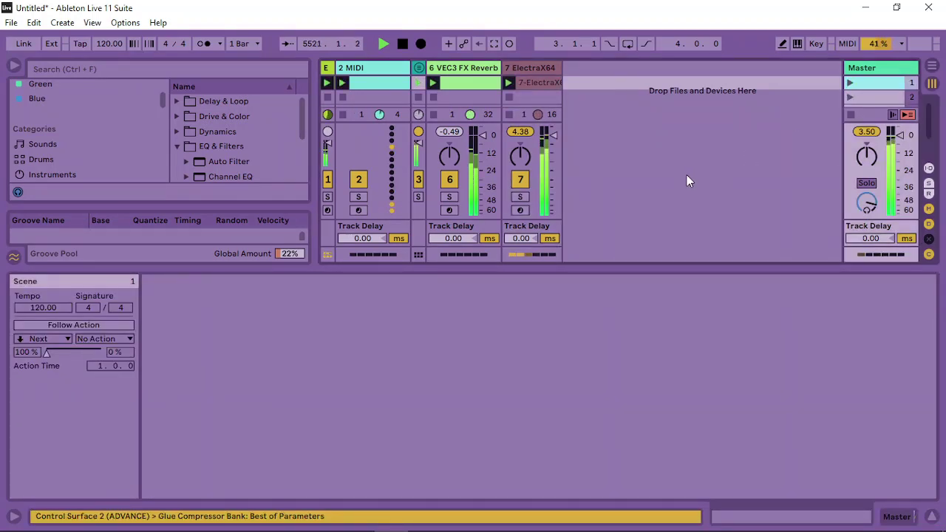
pyautogui.click(481, 82)
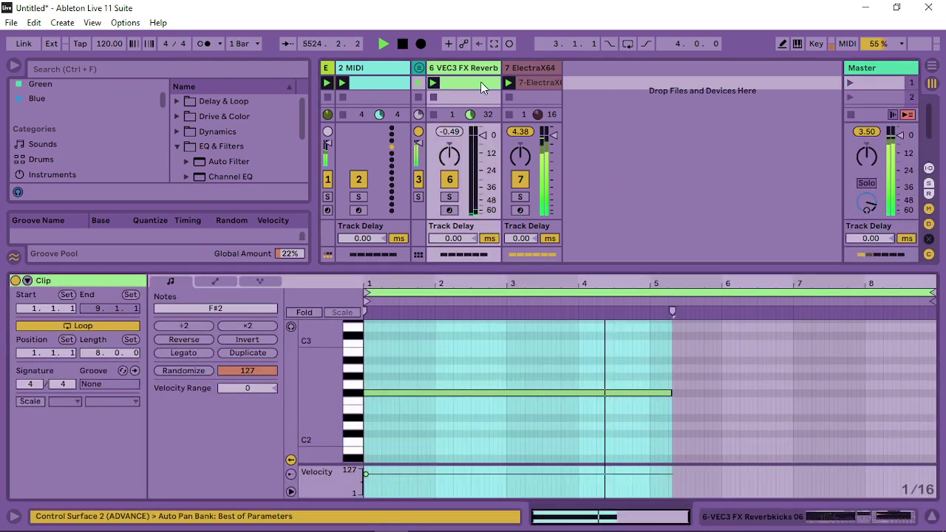
pyautogui.click(255, 354)
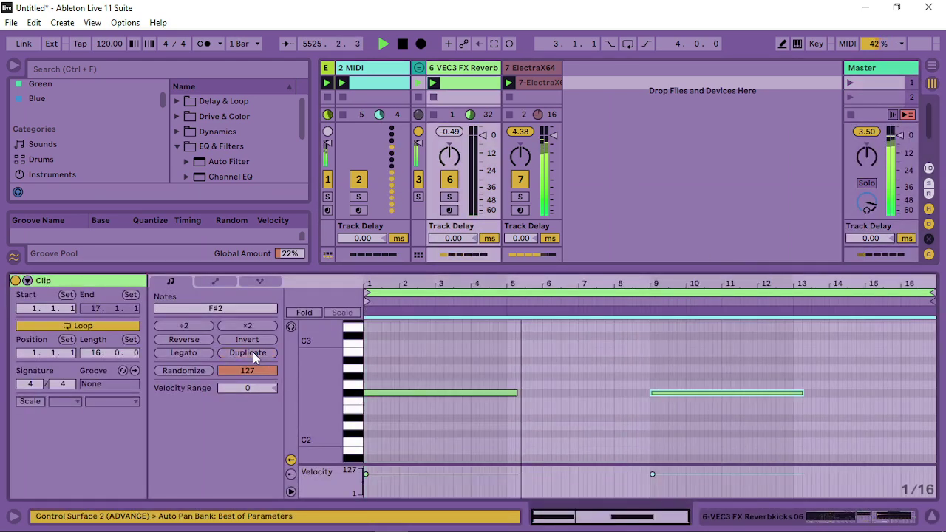
pyautogui.doubleClick(666, 394)
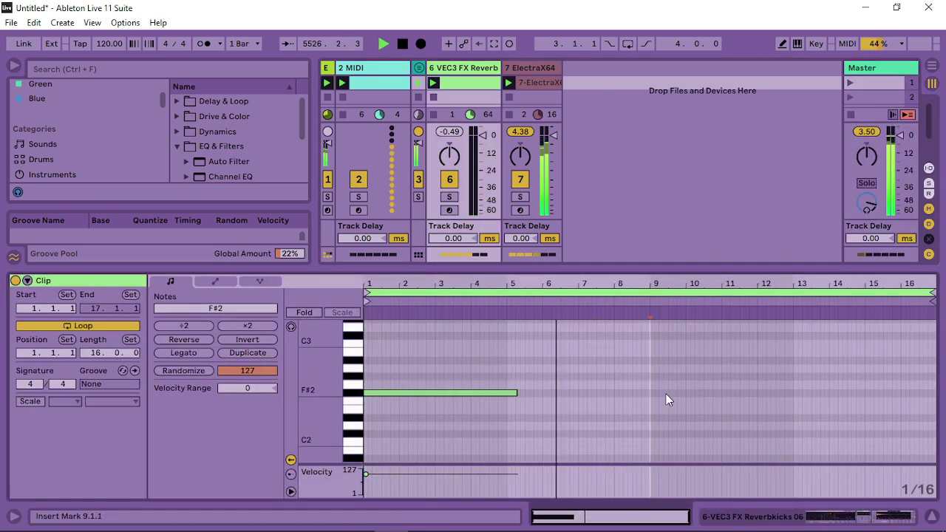
pyautogui.click(457, 71)
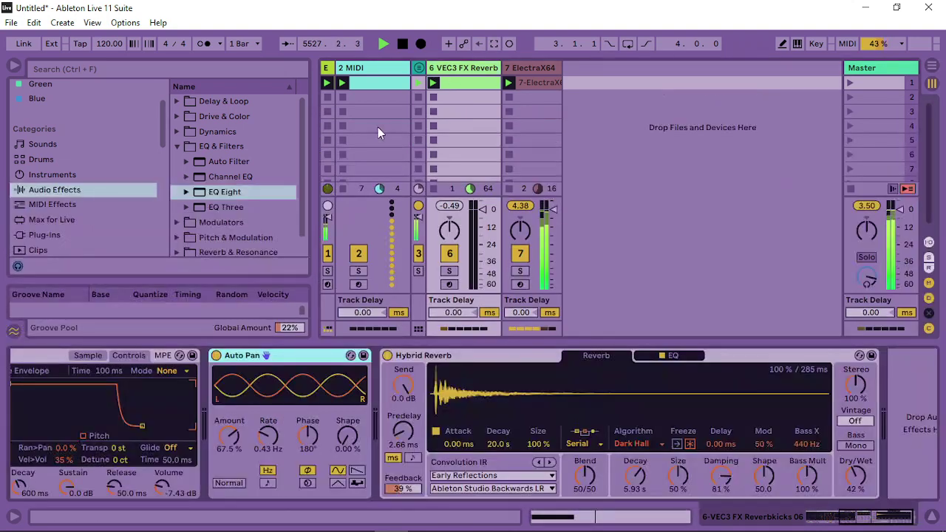
pyautogui.click(530, 68)
pyautogui.click(368, 67)
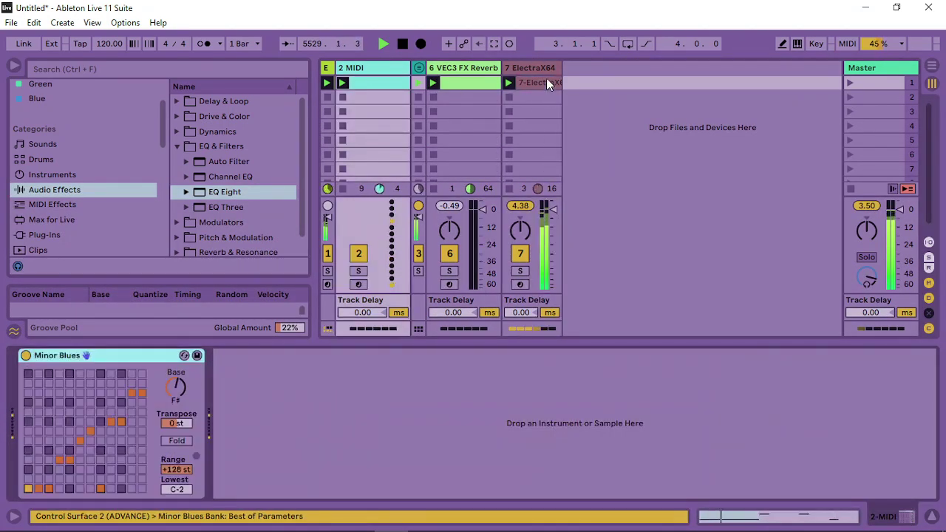
# Unfold the group beside the 2 MIDI track, duplicate its HIHATS track and launch the copy's scene 1 clip.
pyautogui.click(419, 67)
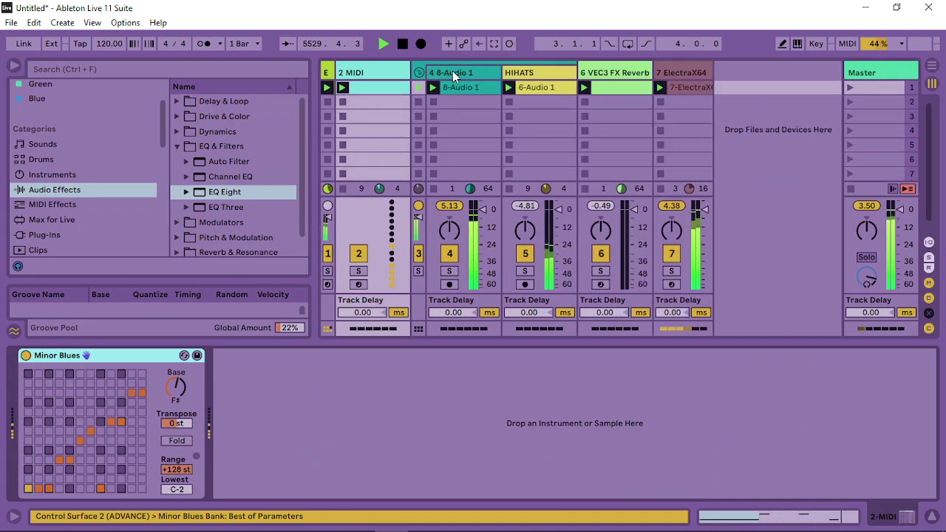
pyautogui.rightClick(530, 73)
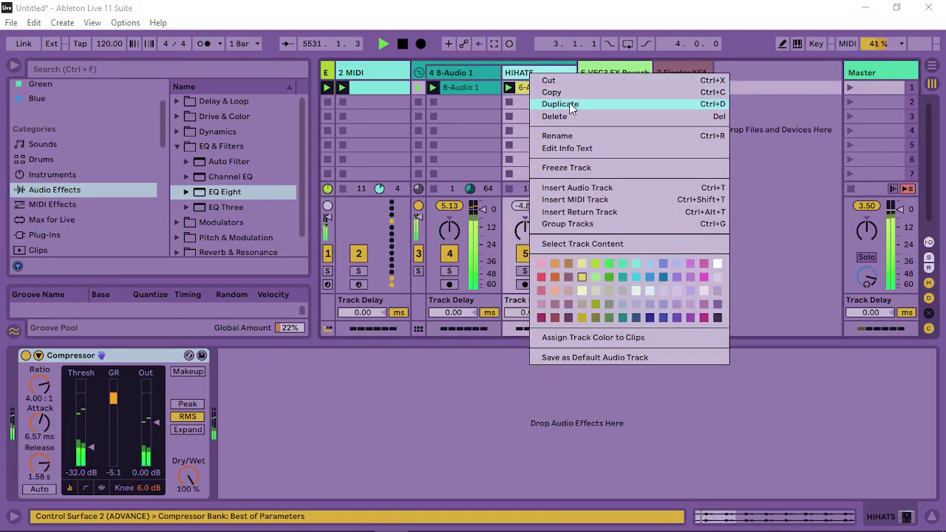
pyautogui.click(572, 105)
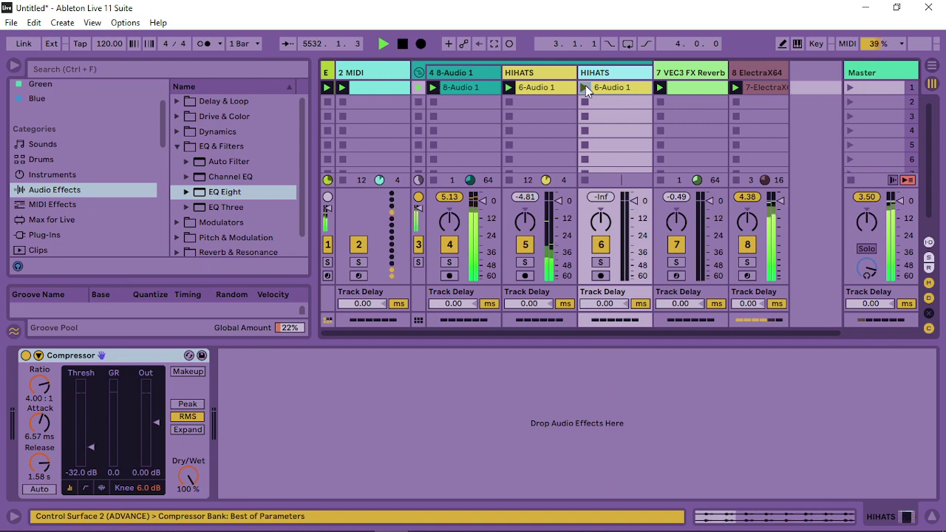
pyautogui.click(586, 88)
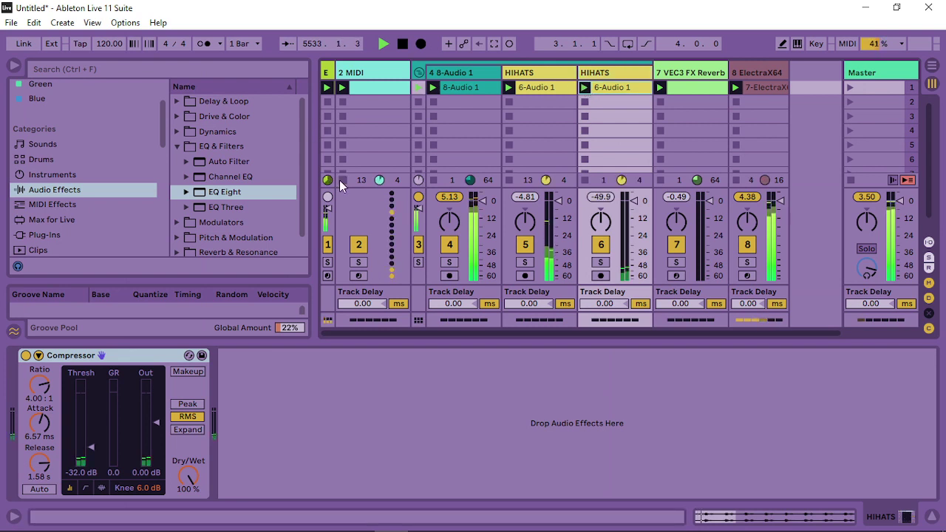
# Set the Compressor on the duplicated HIHATS track to a 137 ms release and -10.2 dB output gain.
pyautogui.click(68, 192)
pyautogui.click(178, 132)
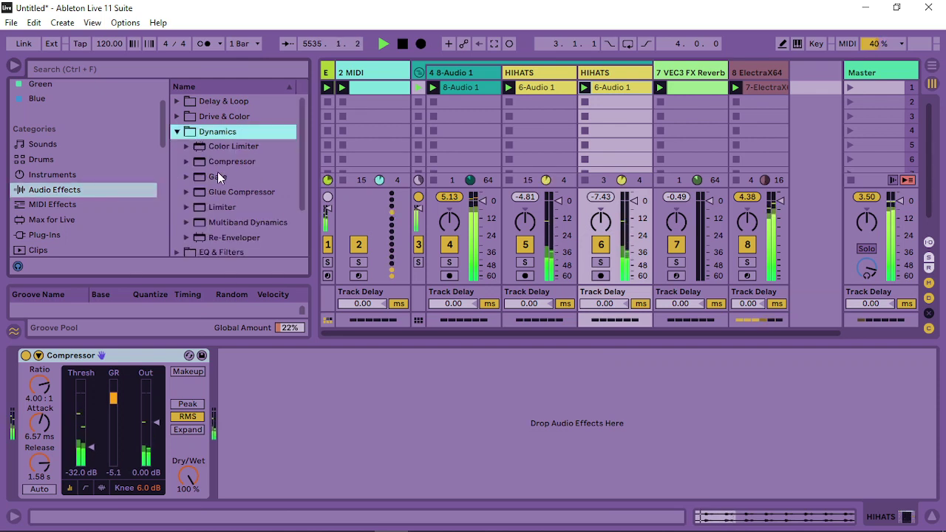
pyautogui.moveTo(53, 462); pyautogui.dragTo(53, 491)
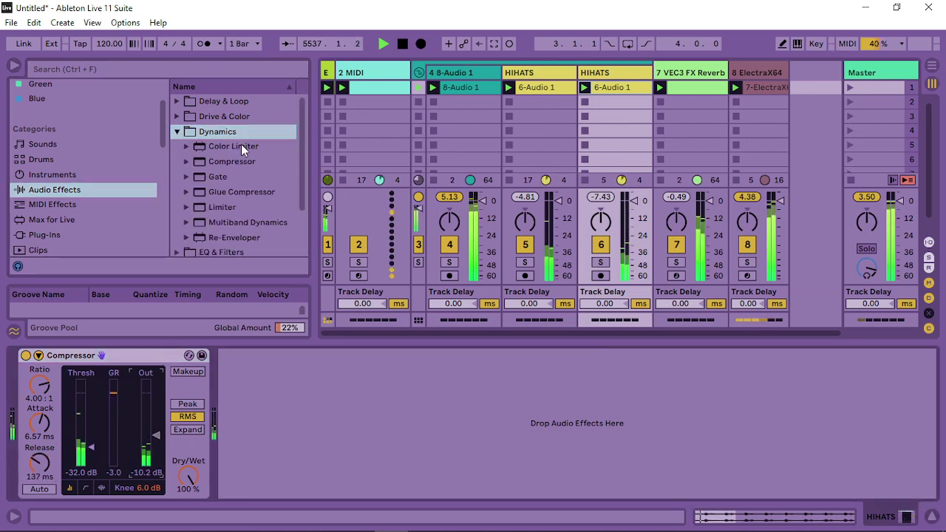
# Add an EQ Eight after the Compressor on the duplicated HIHATS track and make band 1 a low cut at 6.53 kHz with Q 0.28.
pyautogui.click(177, 132)
pyautogui.click(176, 146)
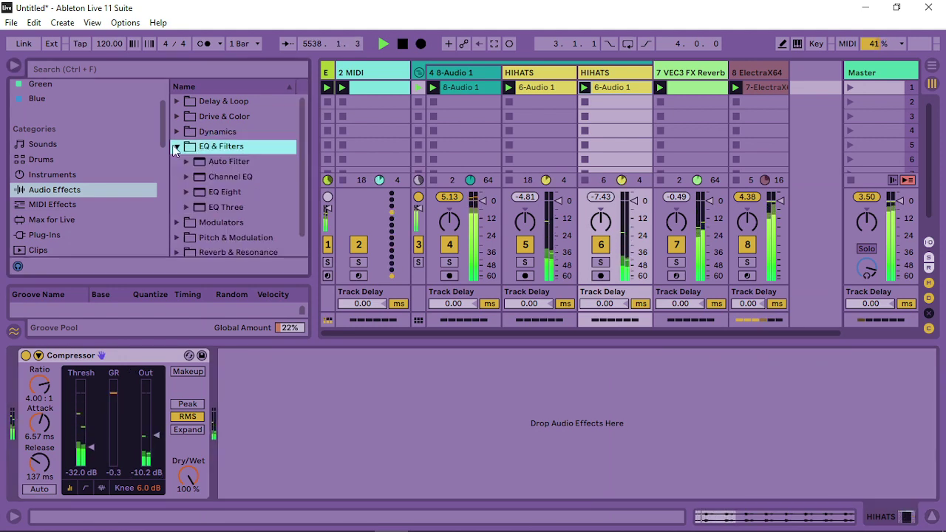
pyautogui.moveTo(230, 198); pyautogui.dragTo(415, 451)
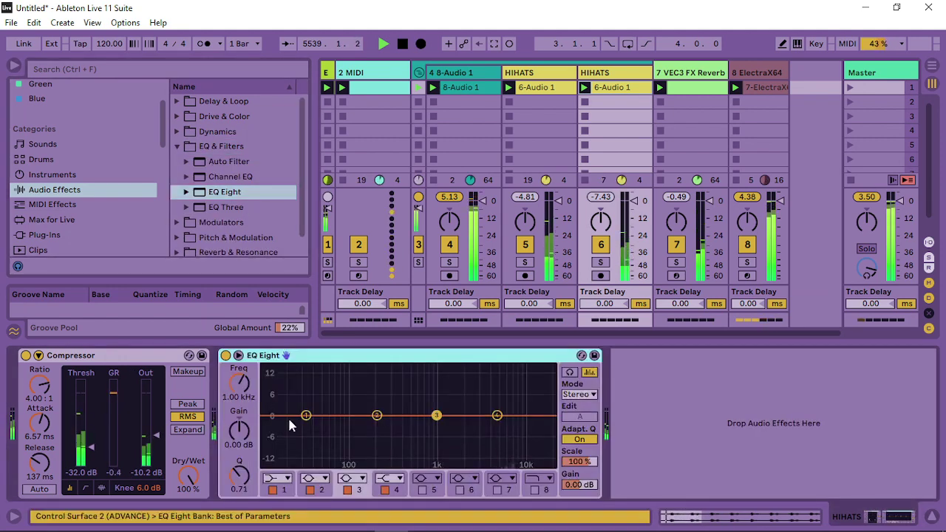
pyautogui.click(283, 479)
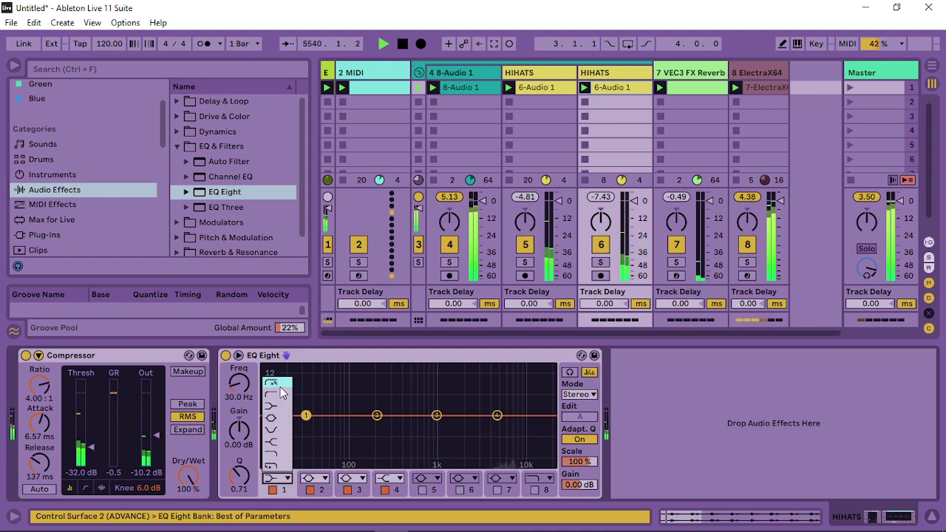
pyautogui.click(302, 355)
pyautogui.moveTo(308, 429); pyautogui.dragTo(506, 444)
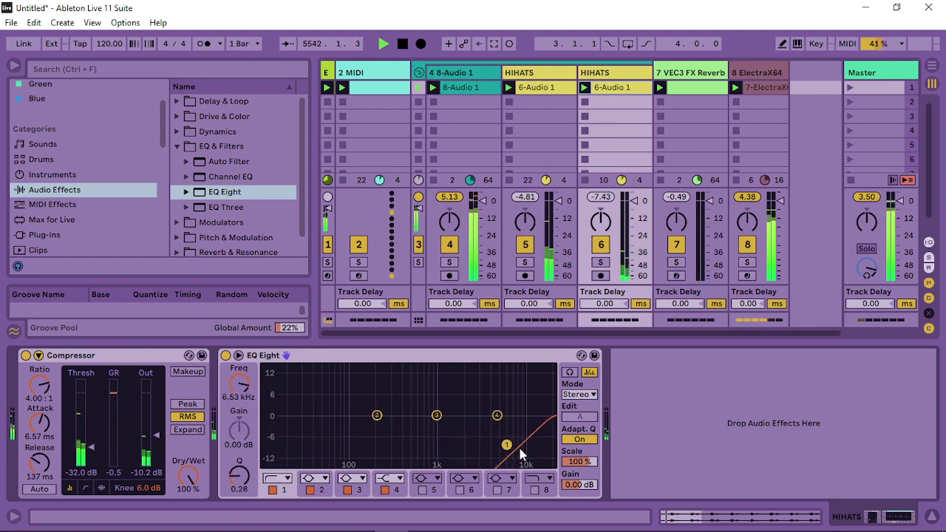
# Add an Echo after the EQ Eight on the duplicated HIHATS track and set its delay sync mode to 16th.
pyautogui.click(177, 146)
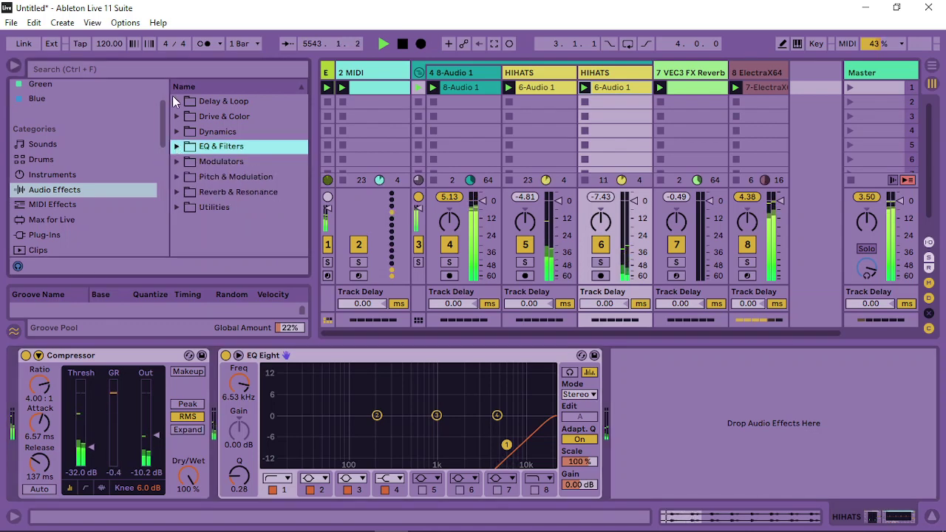
pyautogui.click(176, 101)
pyautogui.moveTo(209, 147); pyautogui.dragTo(706, 423)
pyautogui.moveTo(611, 390); pyautogui.dragTo(611, 403)
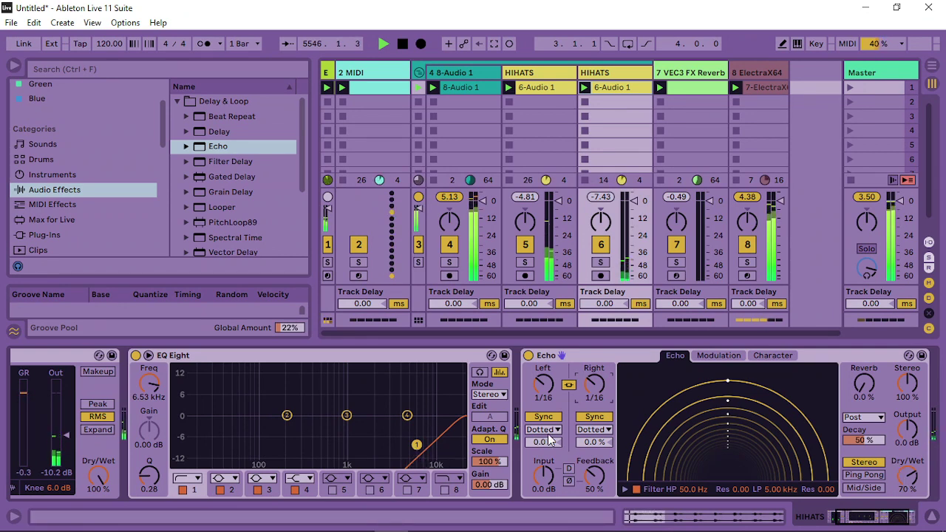
pyautogui.click(546, 429)
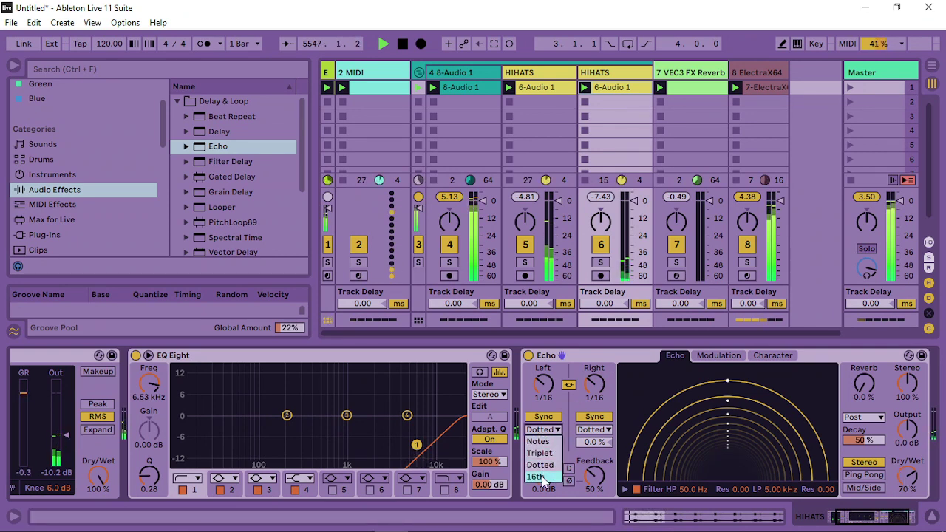
pyautogui.click(539, 477)
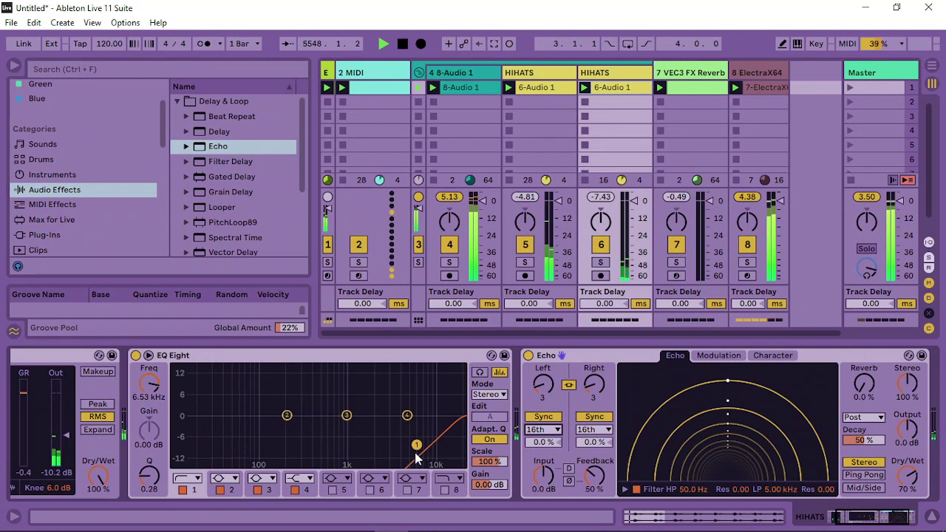
# Move the EQ Eight low cut to 3.23 kHz with Q 0.78, and set the Echo to Notes mode, 100% dry/wet and 29% reverb.
pyautogui.moveTo(420, 454); pyautogui.dragTo(400, 429)
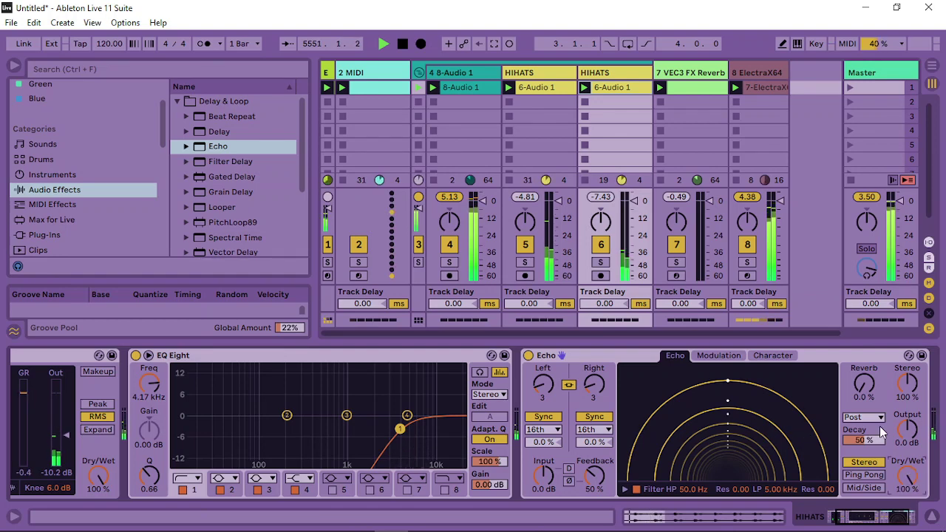
pyautogui.click(584, 433)
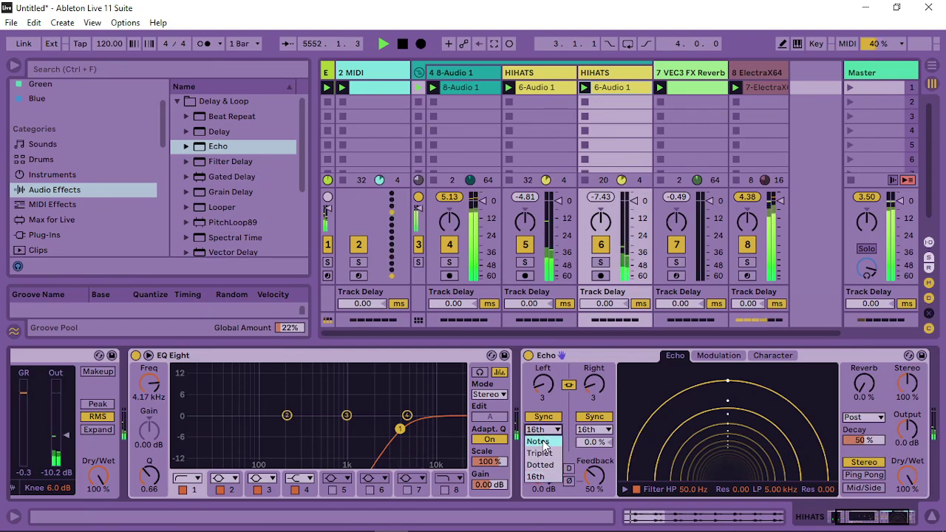
pyautogui.click(574, 434)
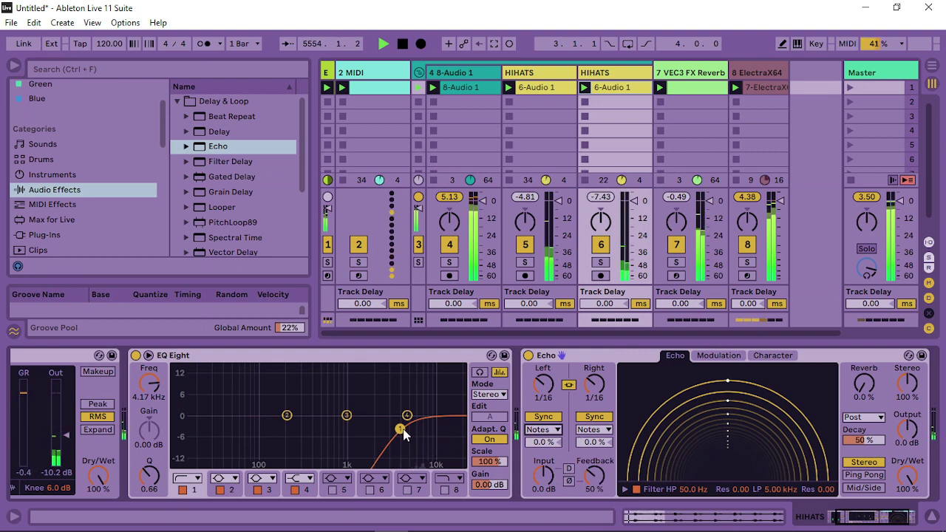
pyautogui.moveTo(404, 435); pyautogui.dragTo(391, 415)
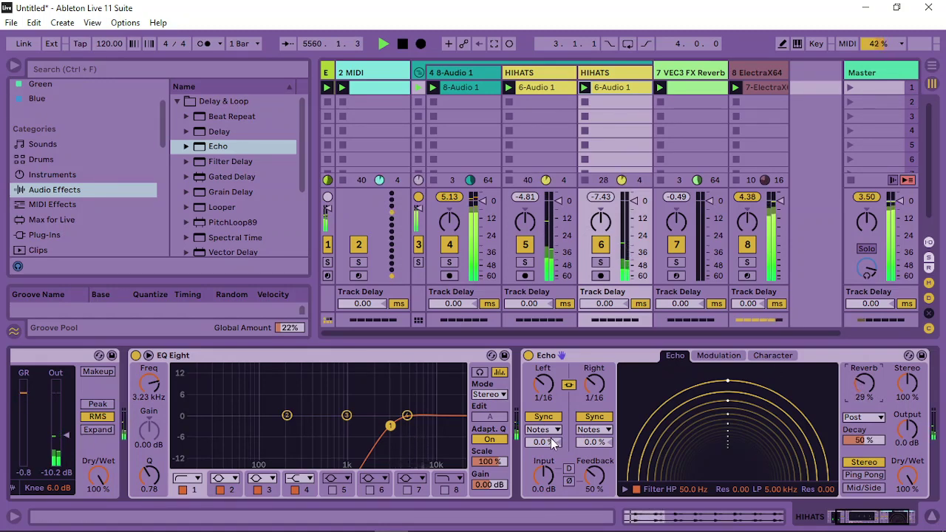
# Remove the Echo from the duplicated HIHATS track and collapse the Delay & Loop effects folder.
pyautogui.moveTo(592, 444)
pyautogui.mouseDown()
pyautogui.moveTo(591, 462)
pyautogui.moveTo(591, 433)
pyautogui.mouseUp()
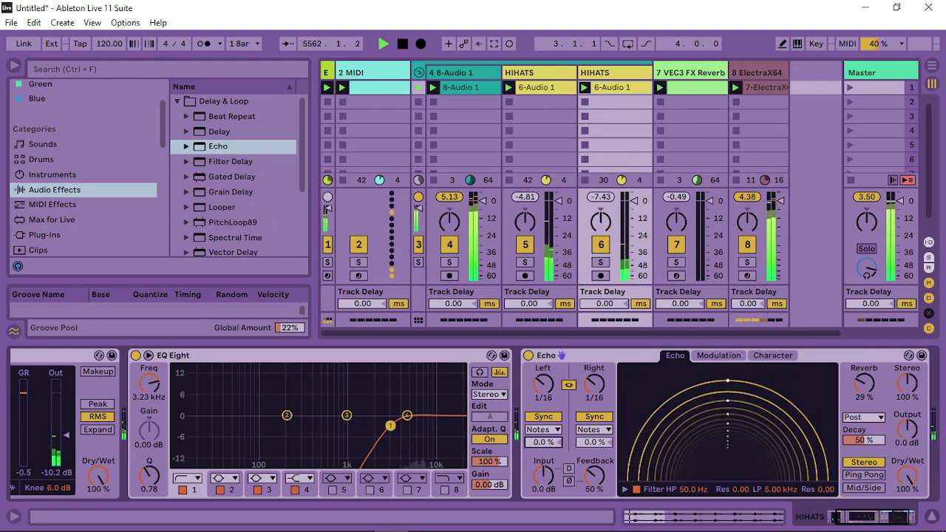
pyautogui.rightClick(551, 356)
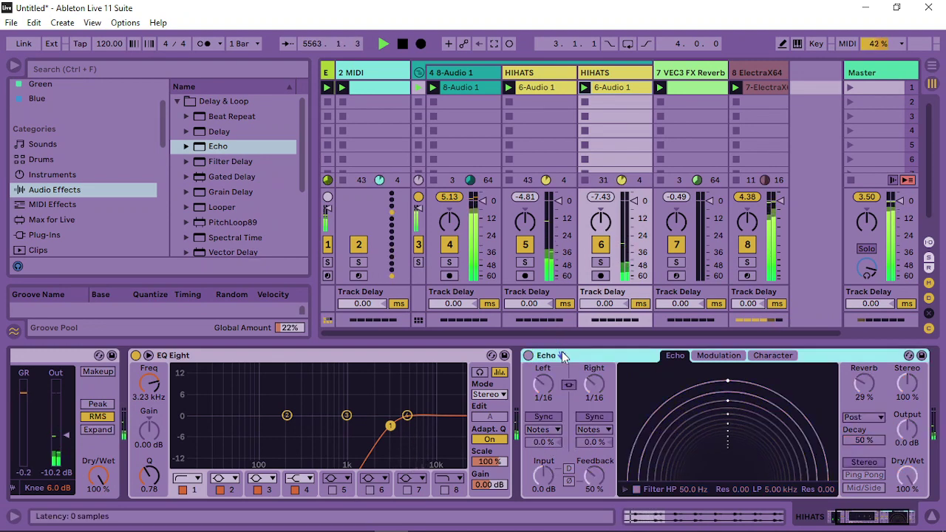
pyautogui.click(584, 156)
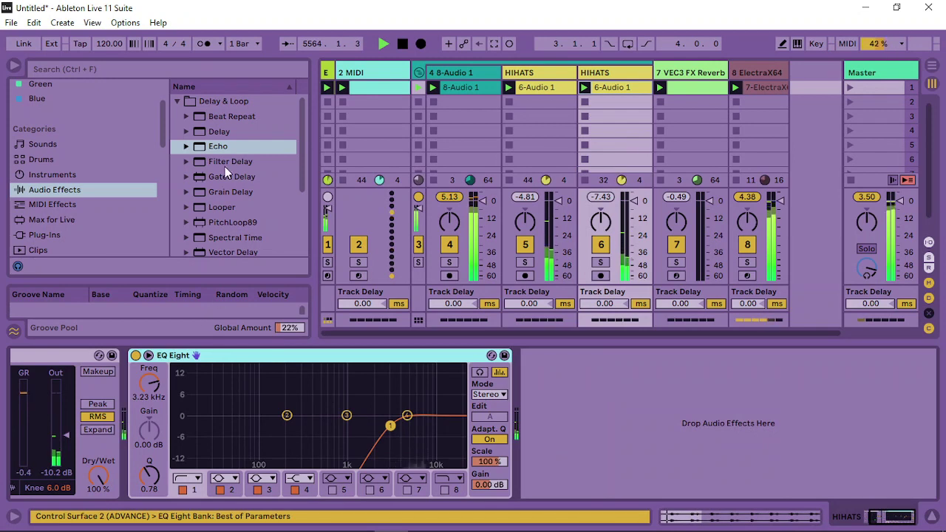
pyautogui.click(176, 103)
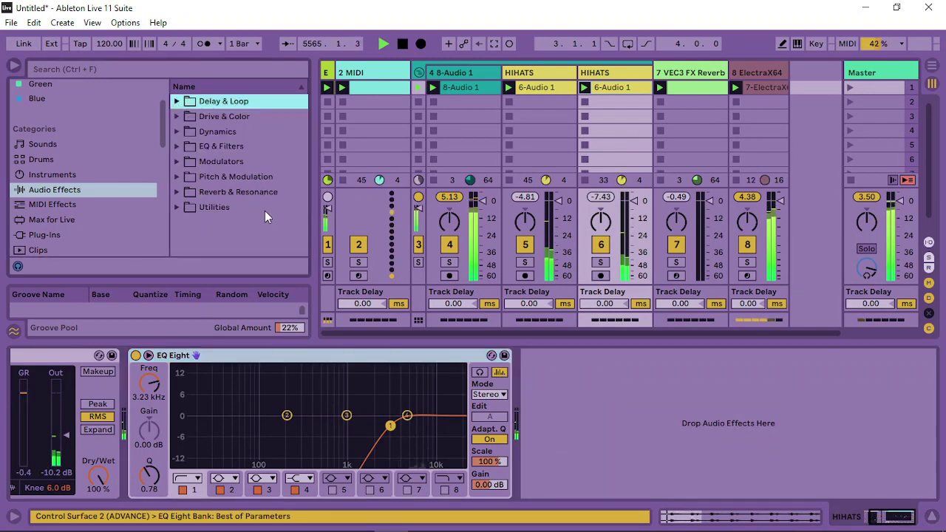
# Lower the low cut in the duplicated HIHATS track's EQ Eight to 880 Hz with Q 0.28.
pyautogui.doubleClick(326, 357)
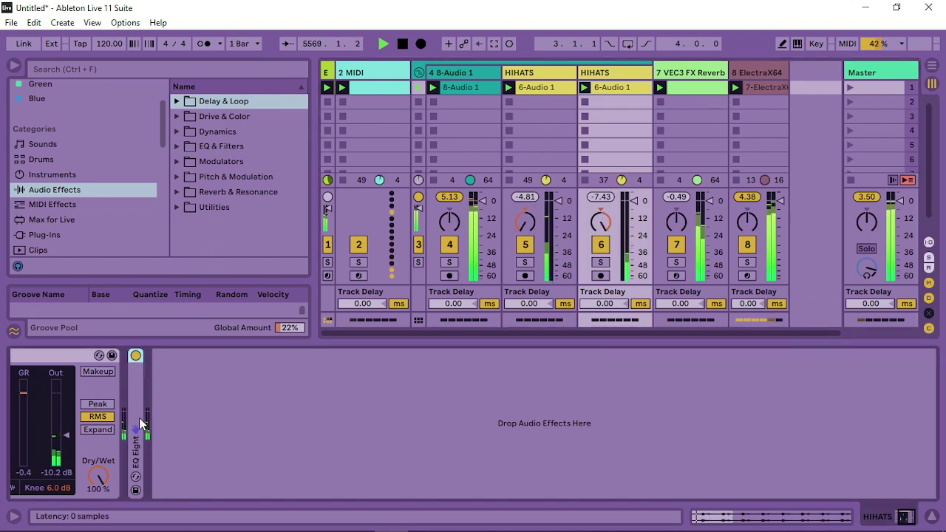
pyautogui.doubleClick(136, 444)
pyautogui.moveTo(390, 426); pyautogui.dragTo(407, 416)
pyautogui.moveTo(297, 451); pyautogui.dragTo(342, 444)
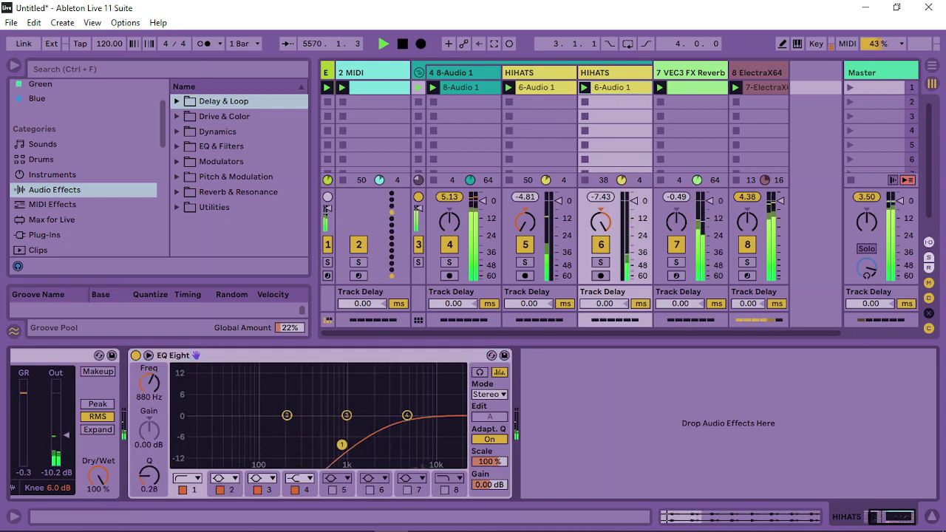
# Set the copy's Compressor to 184 ms release and -8.92 dB output, and pan the original HIHATS to 16L and the copy slightly right.
pyautogui.scroll(3, 887, 500)
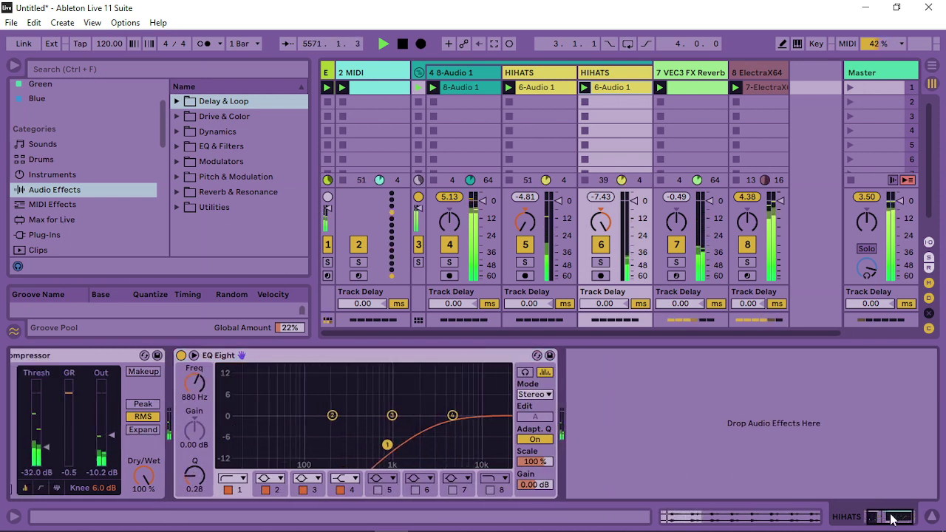
pyautogui.moveTo(50, 469); pyautogui.dragTo(50, 448)
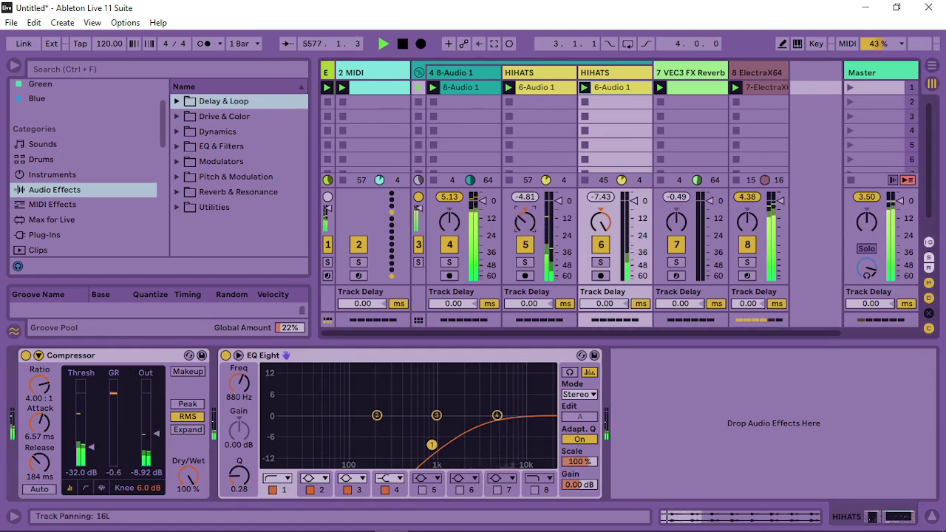
pyautogui.moveTo(601, 222); pyautogui.dragTo(602, 225)
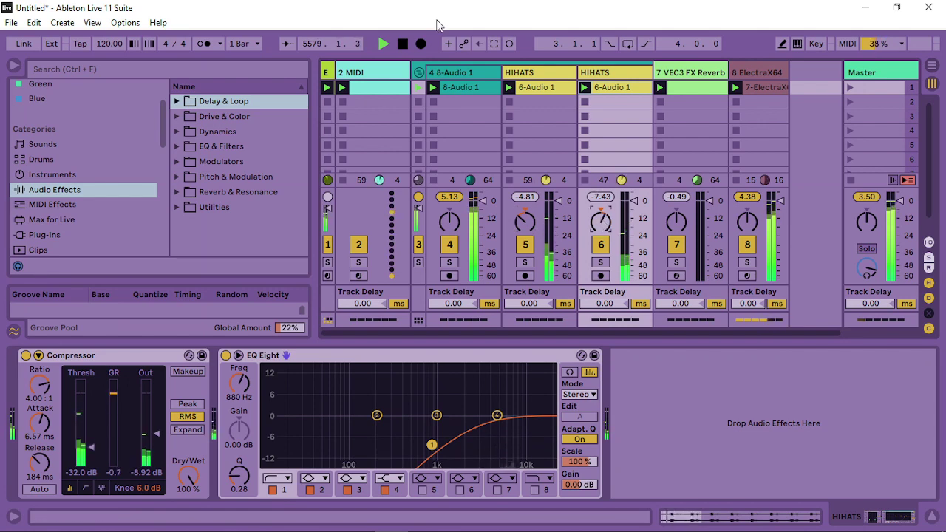
# Fold the group containing the HIHATS tracks and narrow the ElectraX64 track.
pyautogui.click(419, 74)
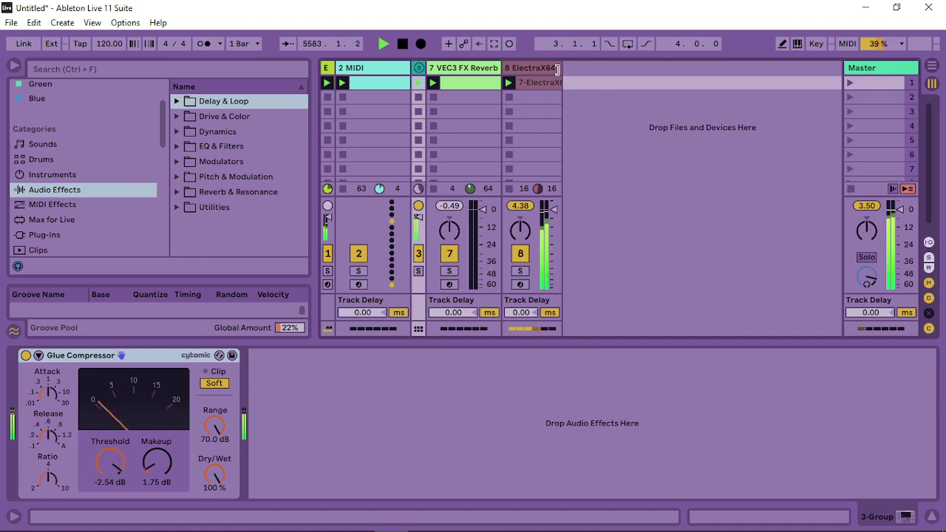
pyautogui.moveTo(545, 68); pyautogui.dragTo(529, 69)
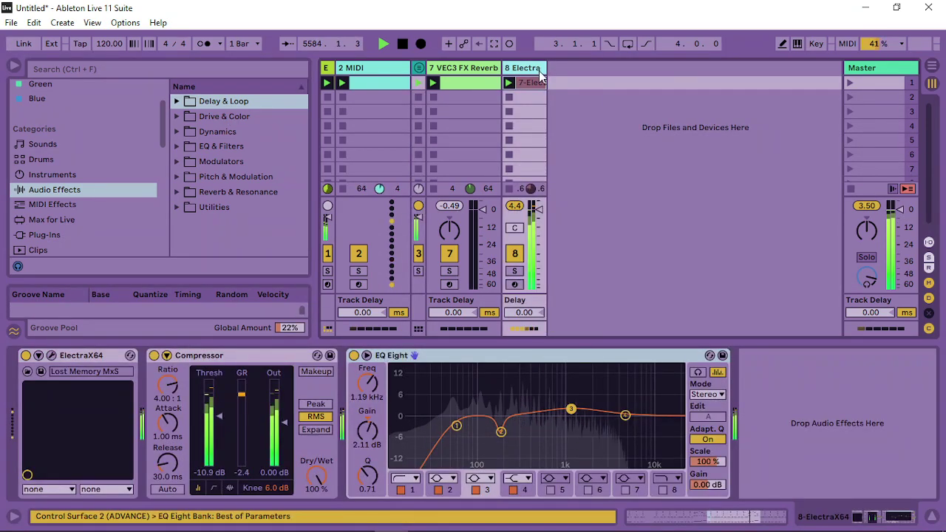
# Stop the ElectraX64 clip, arm its track, and relaunch the clip together with scene 1.
pyautogui.rightClick(535, 83)
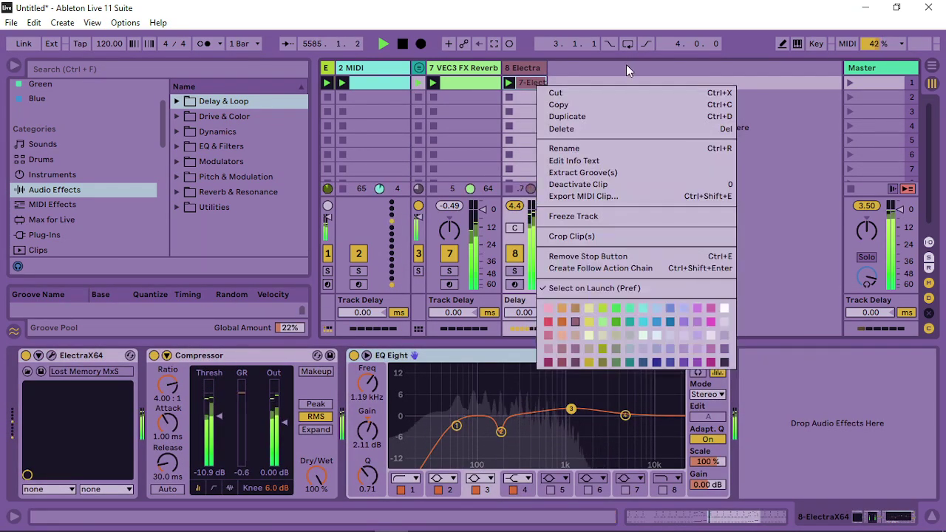
pyautogui.click(509, 186)
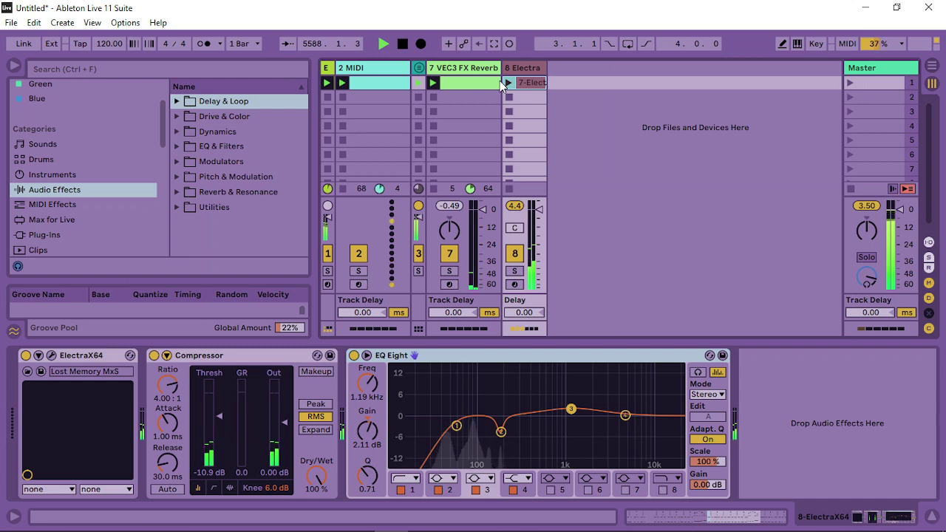
pyautogui.click(516, 283)
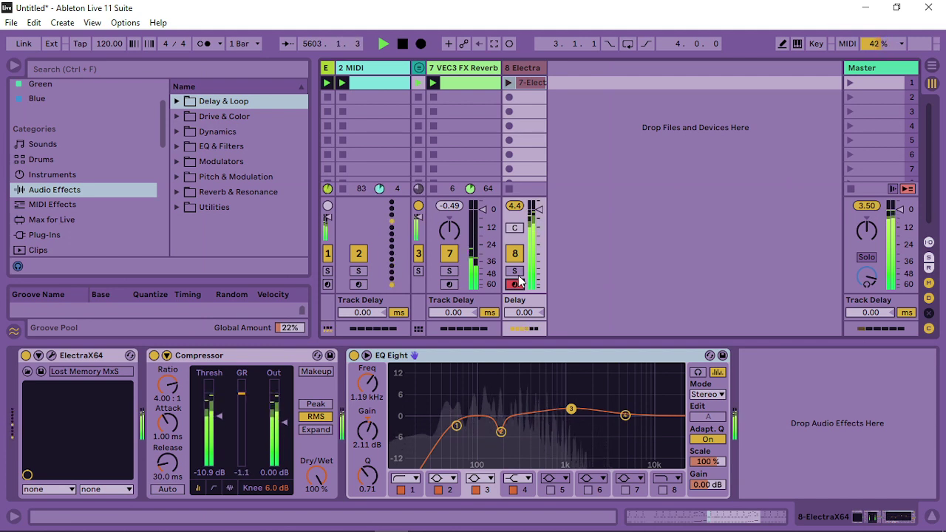
pyautogui.click(509, 83)
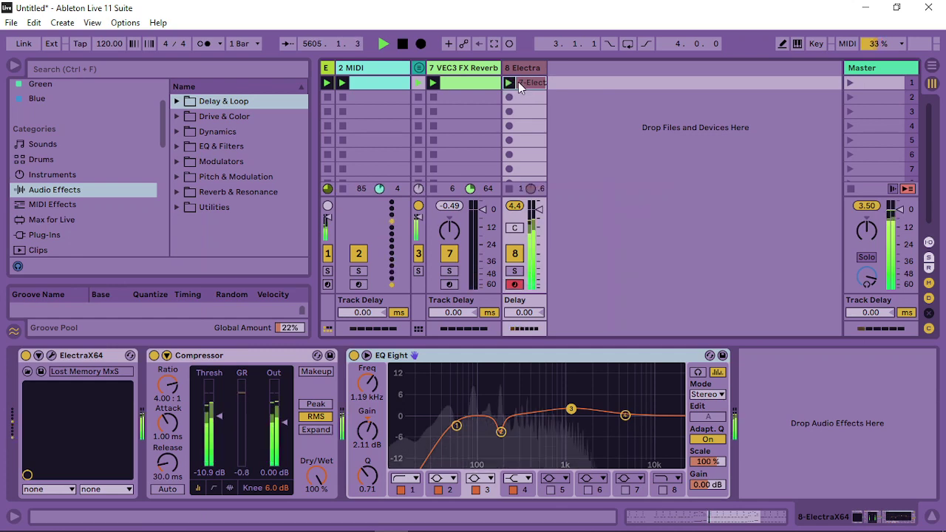
pyautogui.click(850, 82)
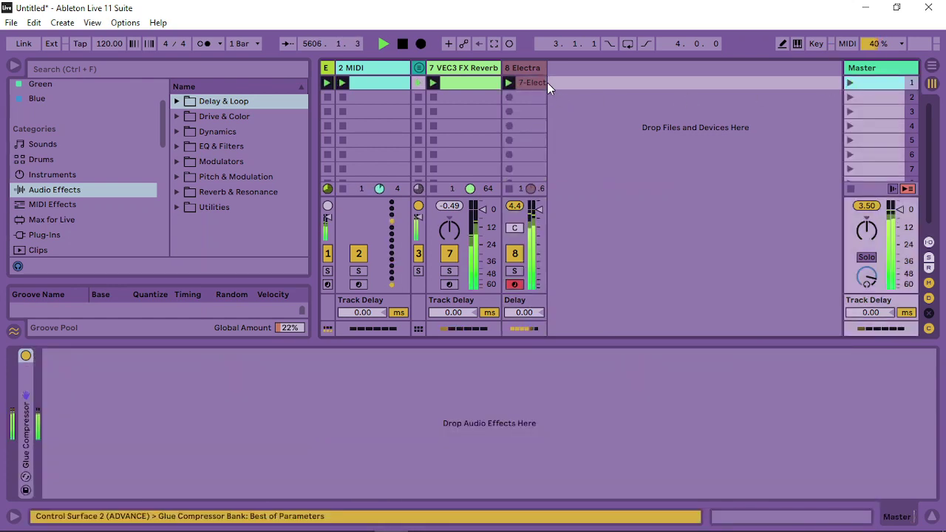
# Adjust the filter 1 cutoff in the ElectraX64 synth and close the plug-in window.
pyautogui.click(524, 72)
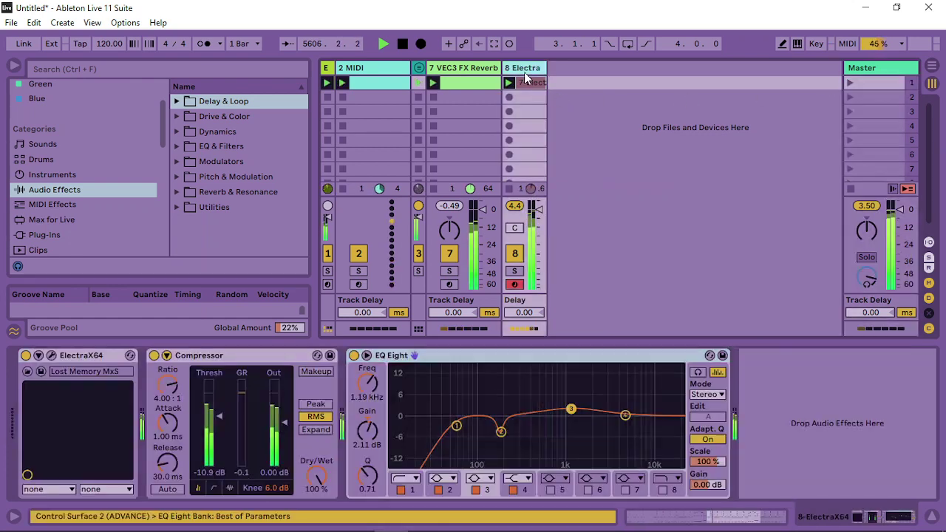
pyautogui.click(51, 356)
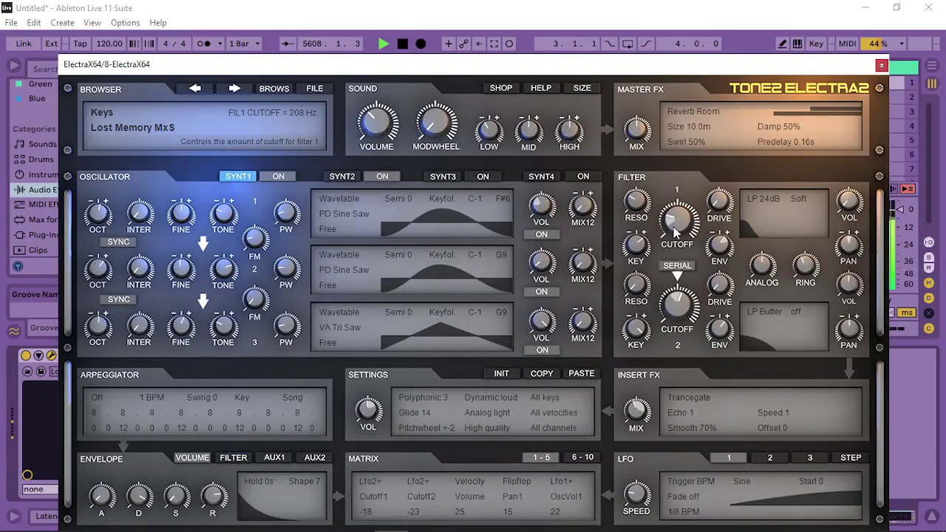
pyautogui.moveTo(674, 232); pyautogui.dragTo(695, 222)
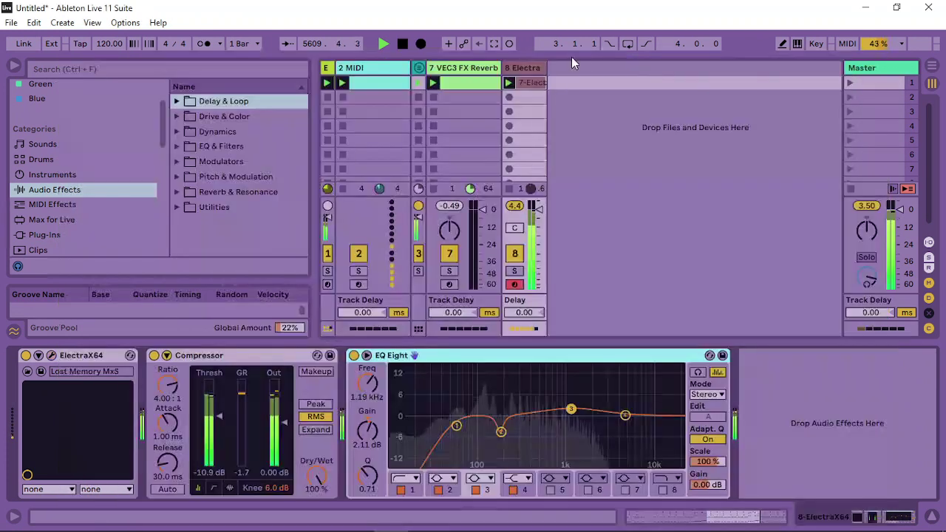
pyautogui.click(881, 65)
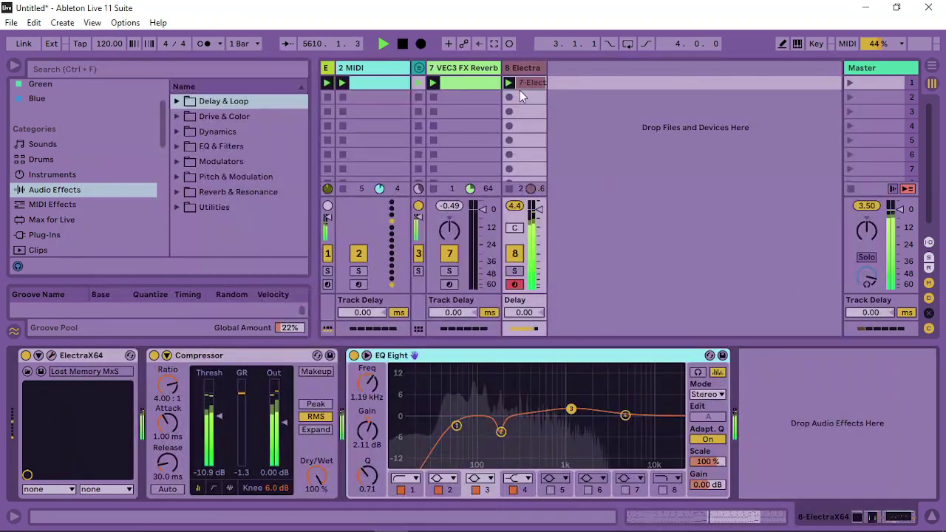
# Open the ElectraX64 clip's notes and delete everything after the four-bar loop, from bar 5 onward.
pyautogui.doubleClick(531, 82)
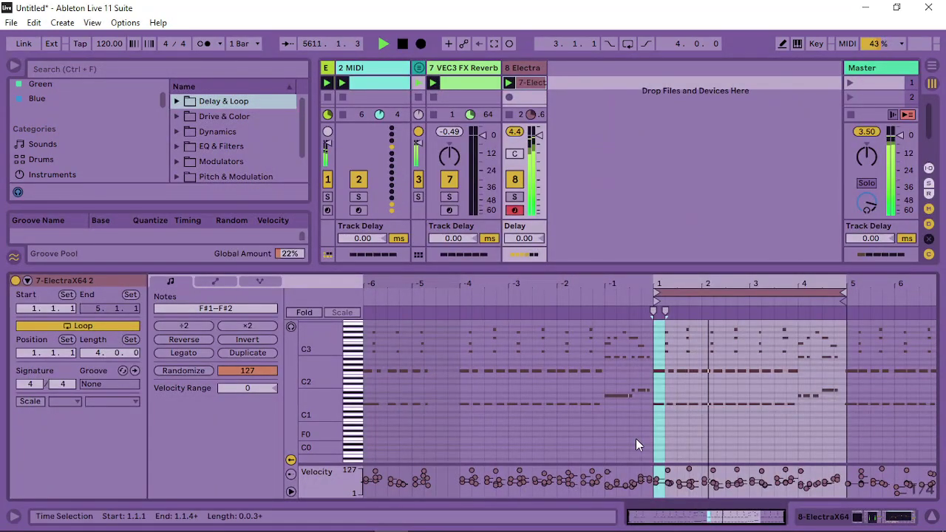
pyautogui.moveTo(655, 431); pyautogui.dragTo(851, 309)
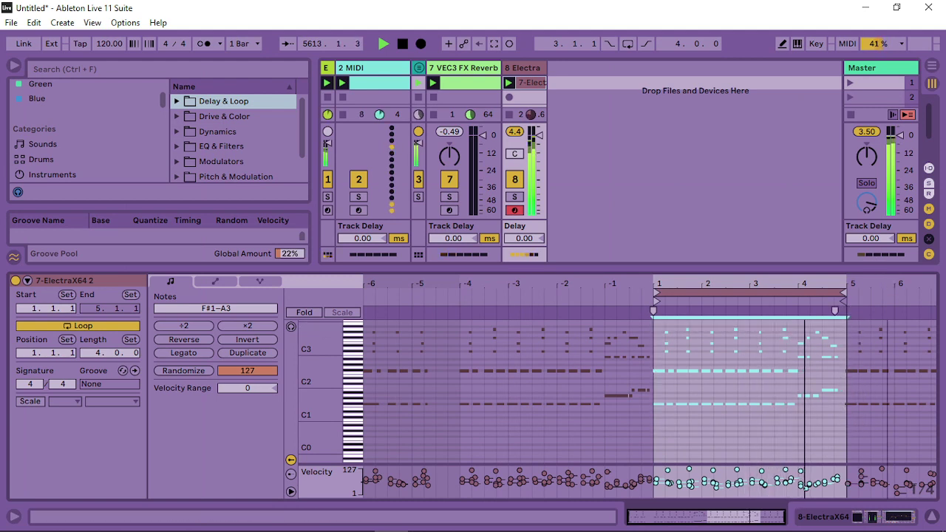
pyautogui.moveTo(854, 415); pyautogui.dragTo(937, 316)
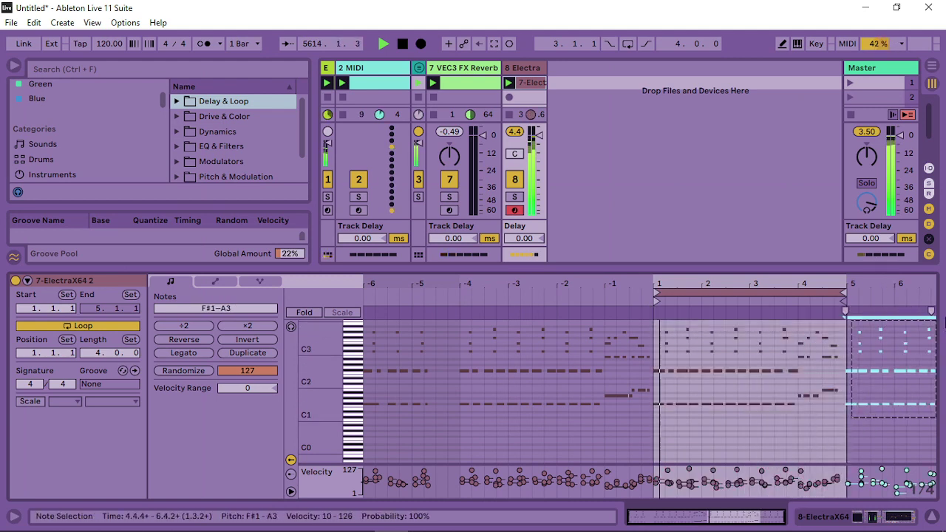
pyautogui.press('Delete')
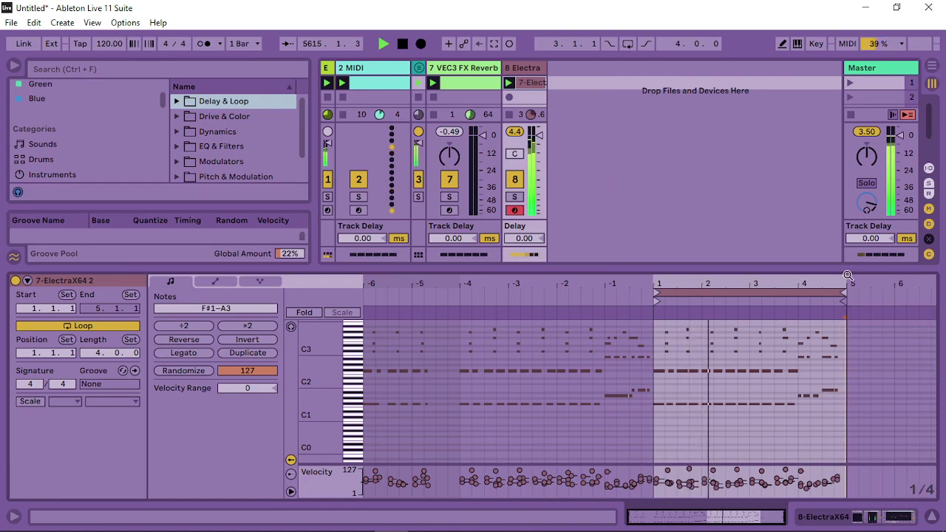
# Duplicate the notes of bars 1 to 4 into bars 5 to 8 and extend the clip's loop to 8 bars.
pyautogui.moveTo(848, 276); pyautogui.dragTo(848, 296)
pyautogui.moveTo(574, 422); pyautogui.dragTo(848, 298)
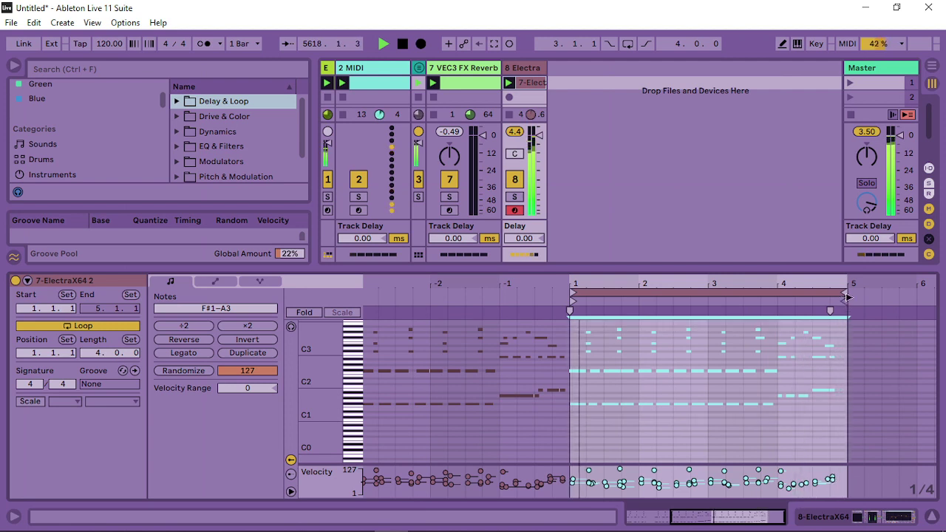
pyautogui.hotkey('ctrl', 'd')
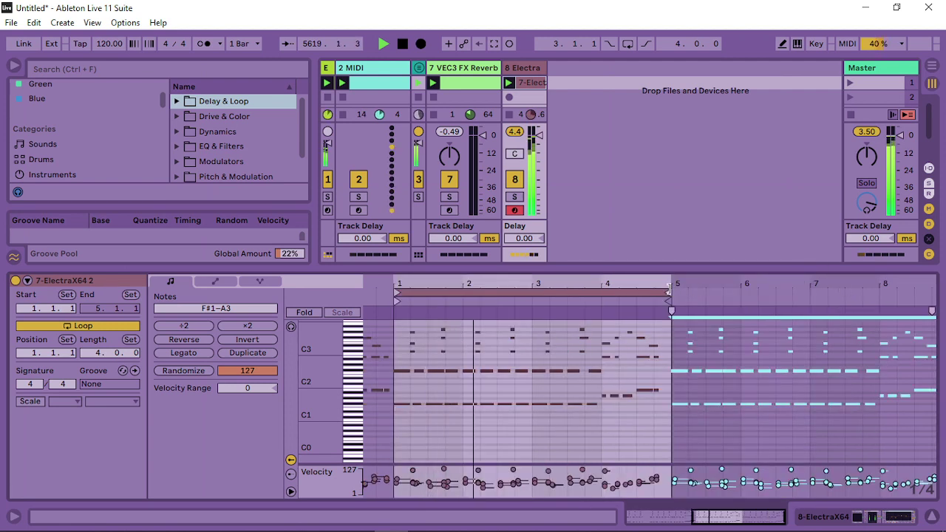
pyautogui.moveTo(669, 290); pyautogui.dragTo(669, 329)
pyautogui.click(638, 326)
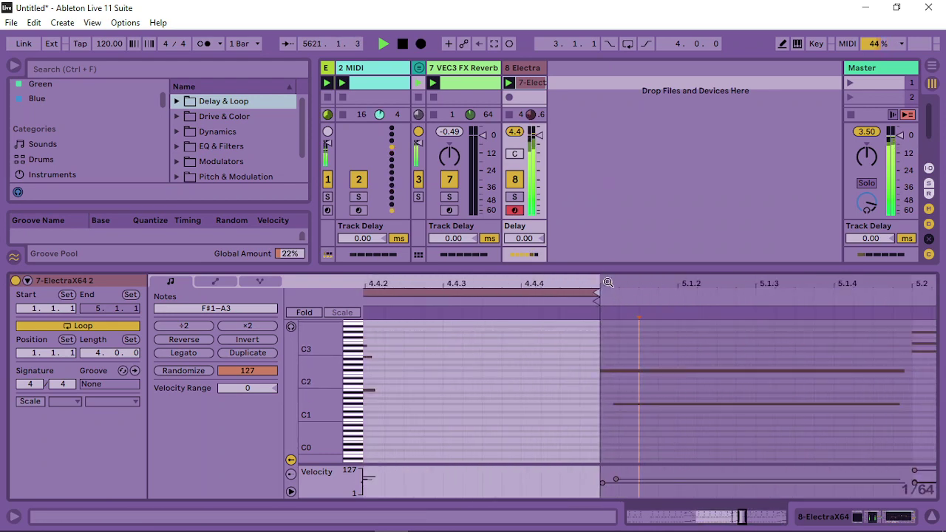
pyautogui.moveTo(607, 282); pyautogui.dragTo(873, 302)
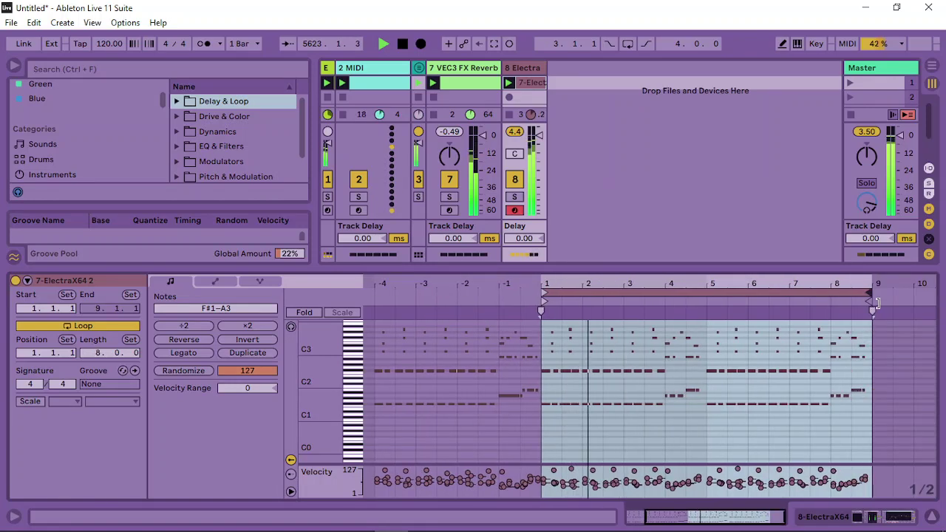
# Replace the notes in bar 4 of the ElectraX64 clip with a duplicate of bar 3, and return to the device chain.
pyautogui.moveTo(673, 285); pyautogui.dragTo(674, 310)
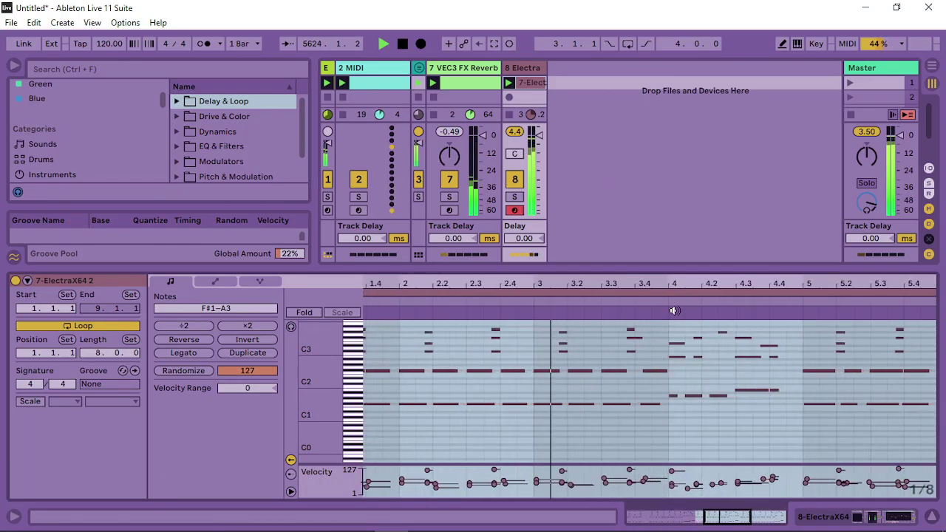
pyautogui.moveTo(669, 407); pyautogui.dragTo(802, 311)
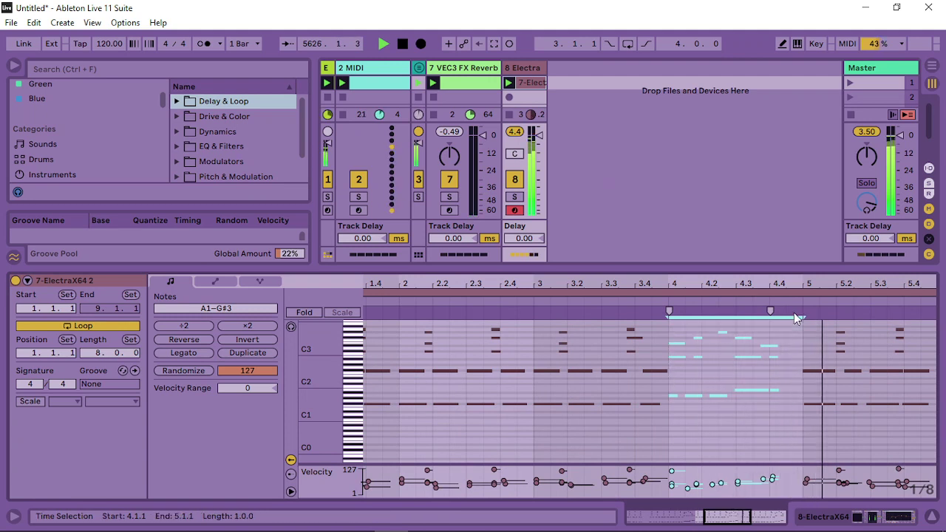
pyautogui.press('Delete')
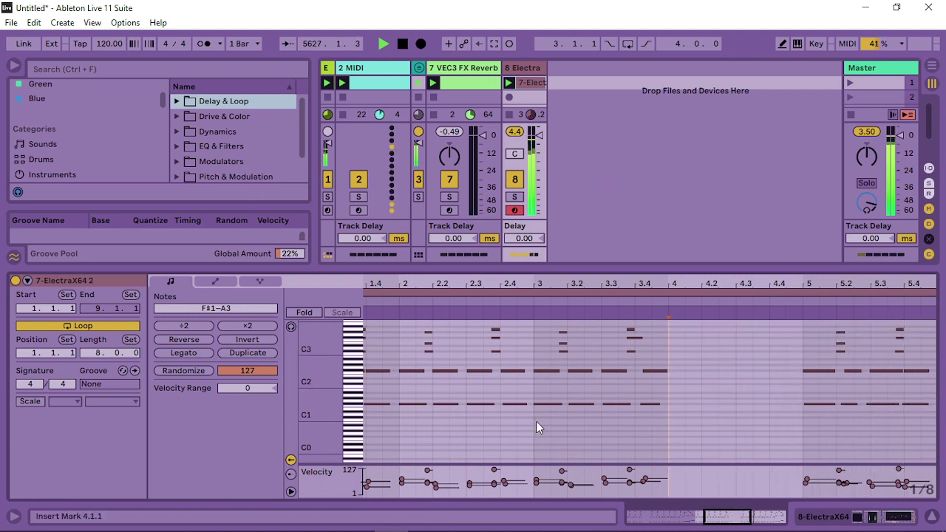
pyautogui.moveTo(536, 422); pyautogui.dragTo(669, 316)
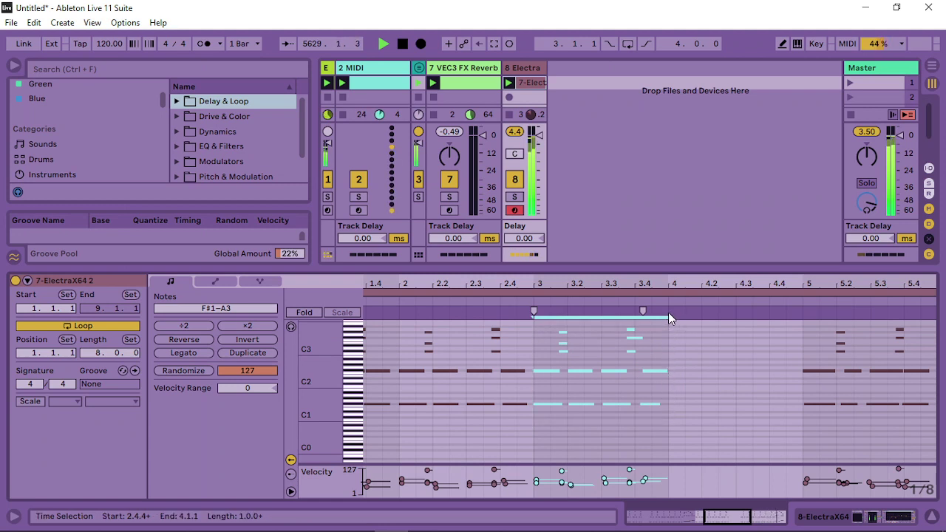
pyautogui.hotkey('ctrl', 'd')
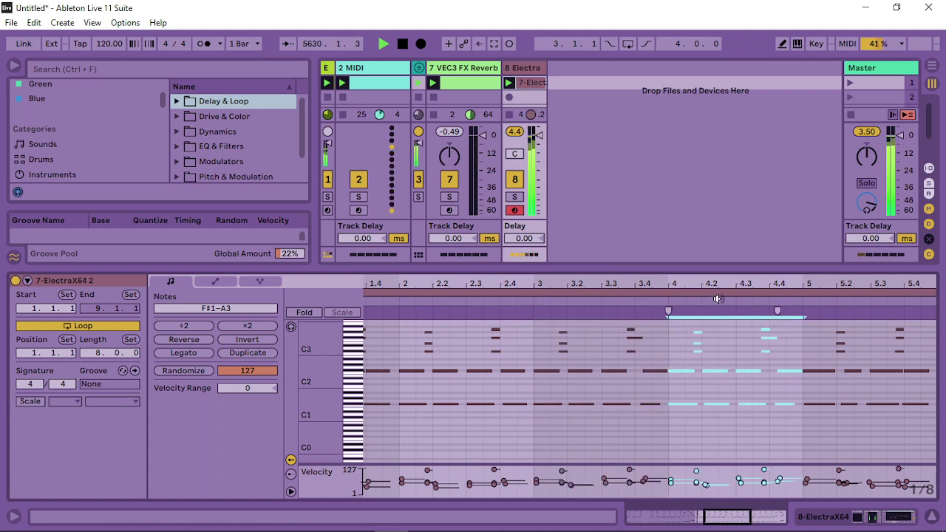
pyautogui.moveTo(671, 284); pyautogui.dragTo(634, 312)
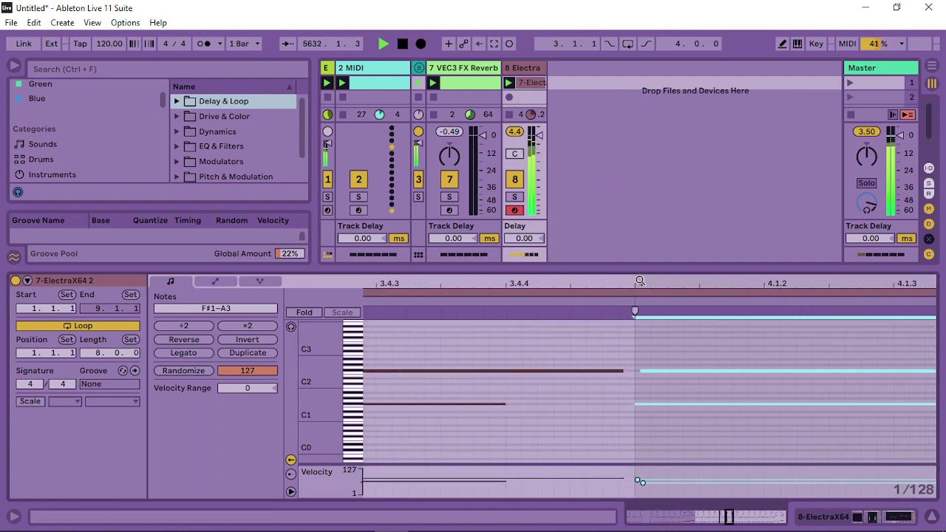
pyautogui.moveTo(640, 281); pyautogui.dragTo(640, 218)
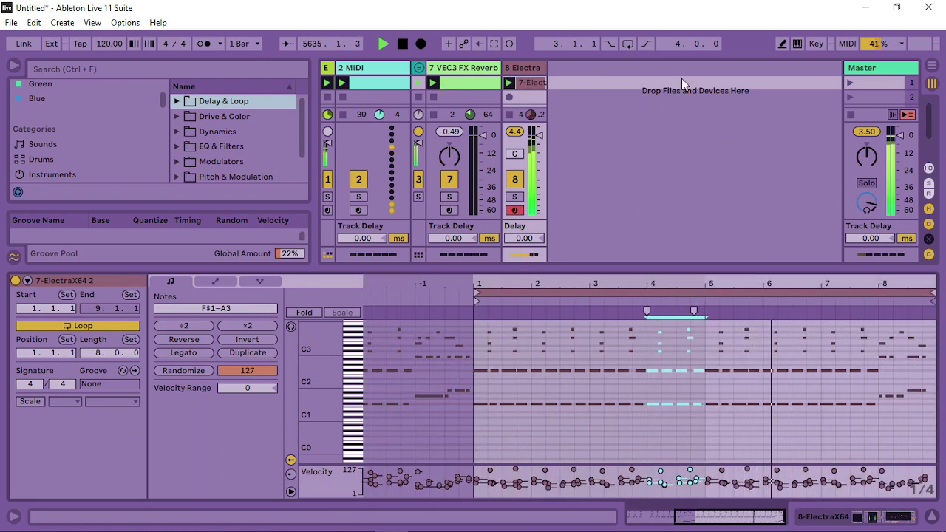
pyautogui.hotkey('shift', 'Tab')
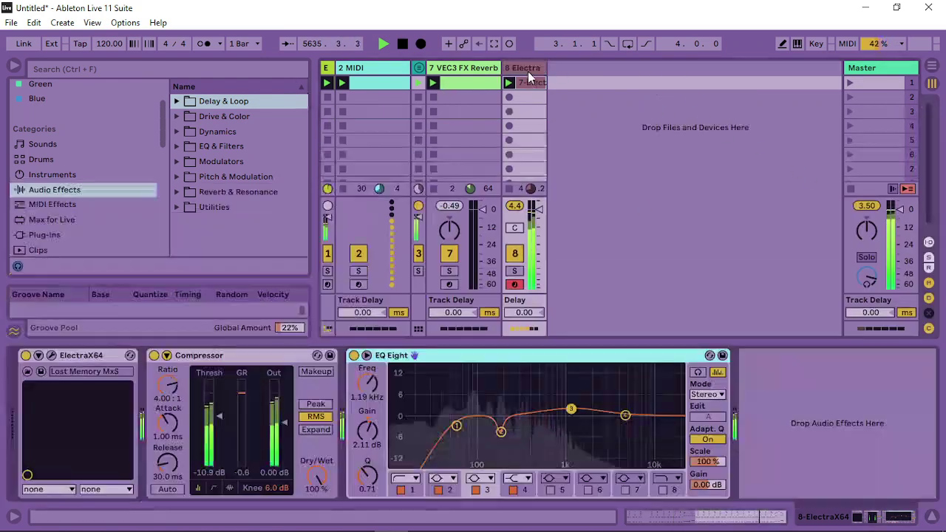
# Inspect the oscillator and filter settings of SYNT1 and SYNT2 in the ElectraX64 plug-in, and close its window.
pyautogui.click(51, 356)
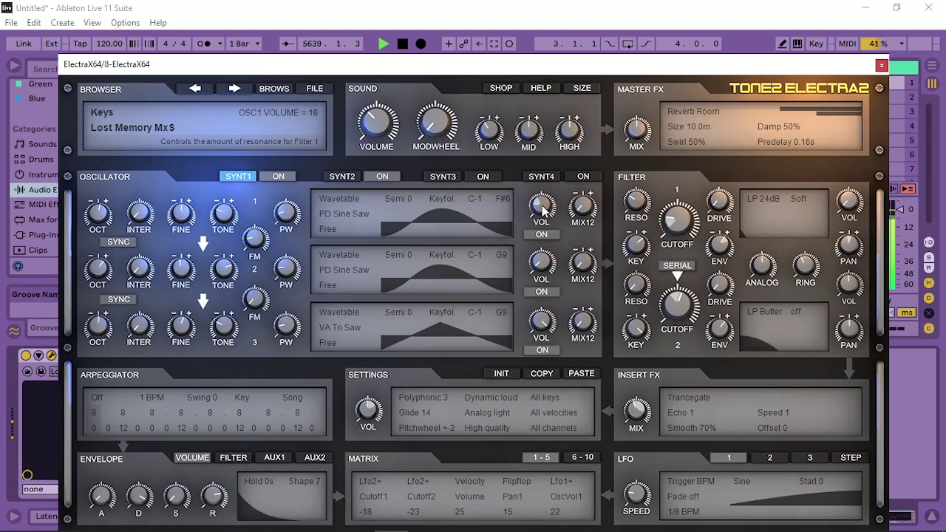
pyautogui.click(343, 176)
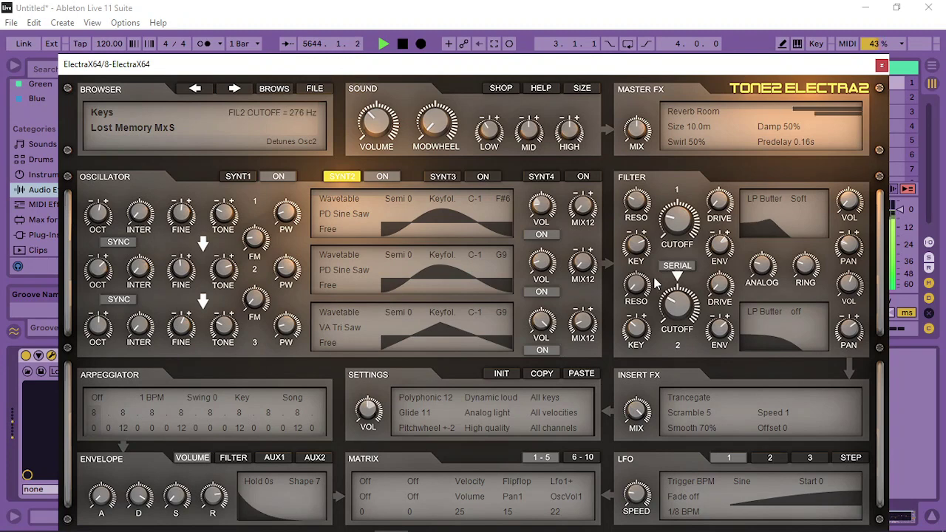
pyautogui.click(238, 176)
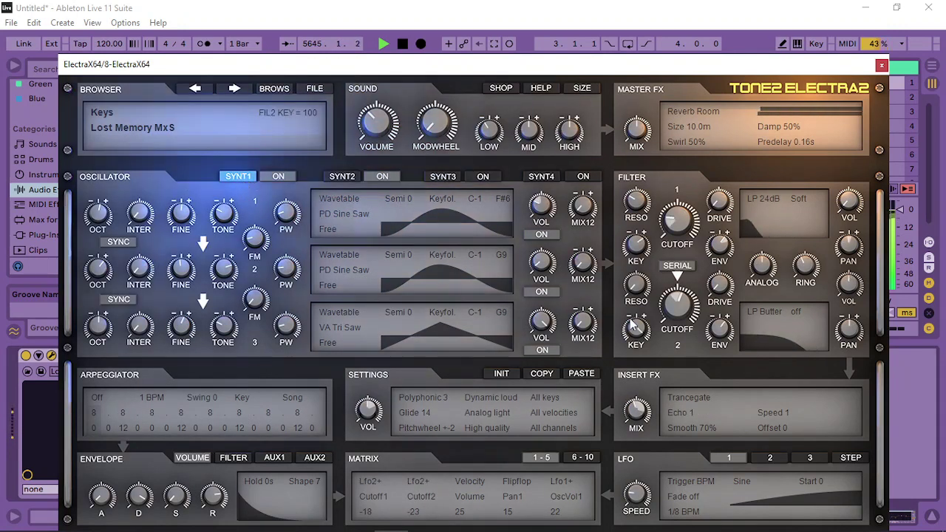
pyautogui.hotkey('ctrl', 'alt', 'p')
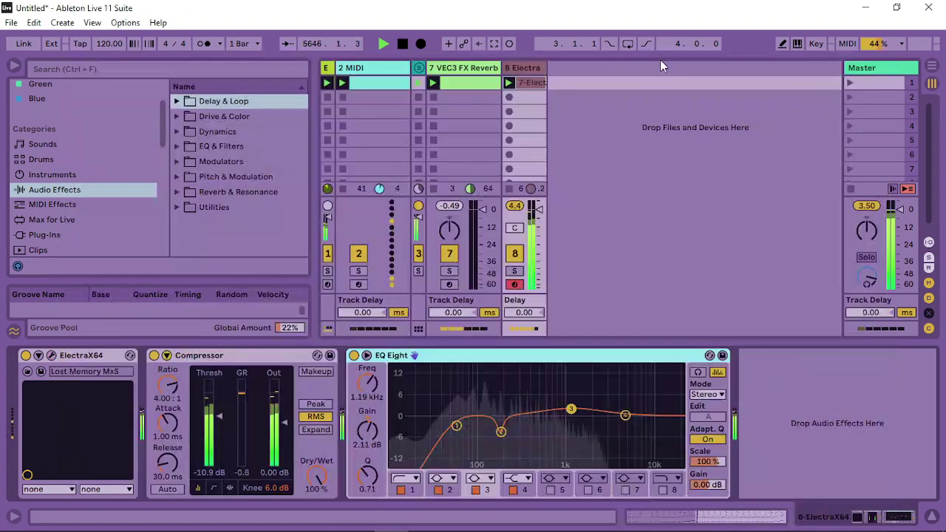
# Insert a new MIDI track after the ElectraX64 track and open the SAMPLES ALL folder.
pyautogui.rightClick(580, 68)
pyautogui.click(628, 85)
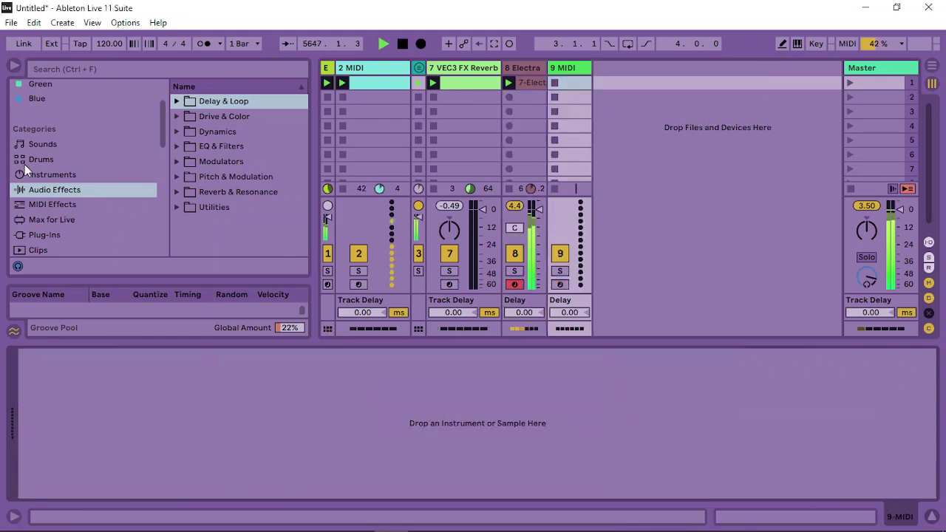
pyautogui.scroll(-6, 24, 170)
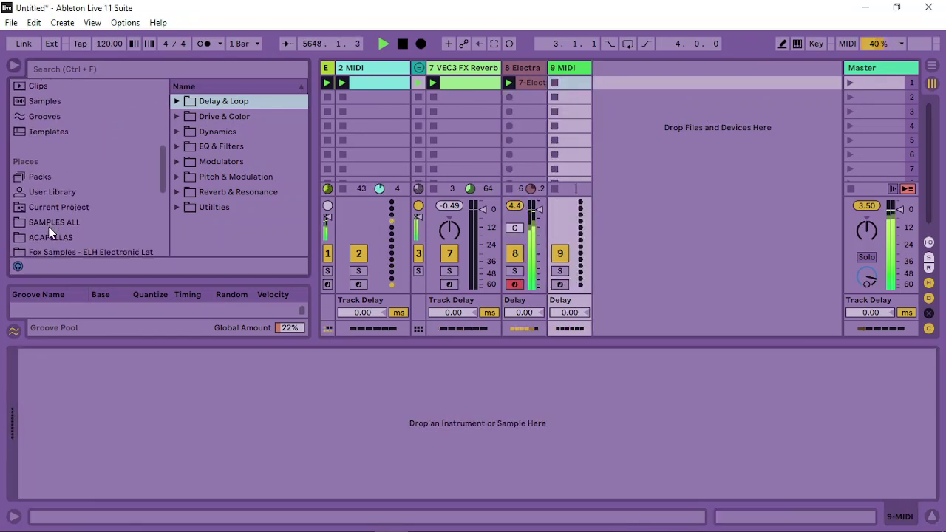
pyautogui.click(52, 223)
# Browse the sample folders to COOL SAMPLES and widen the browser so the full file names can be read.
pyautogui.scroll(-5, 57, 250)
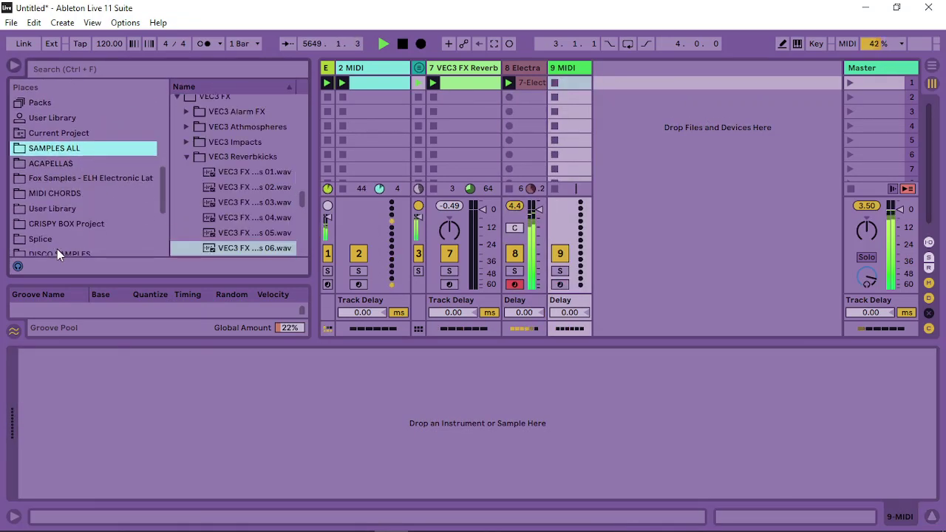
pyautogui.click(51, 127)
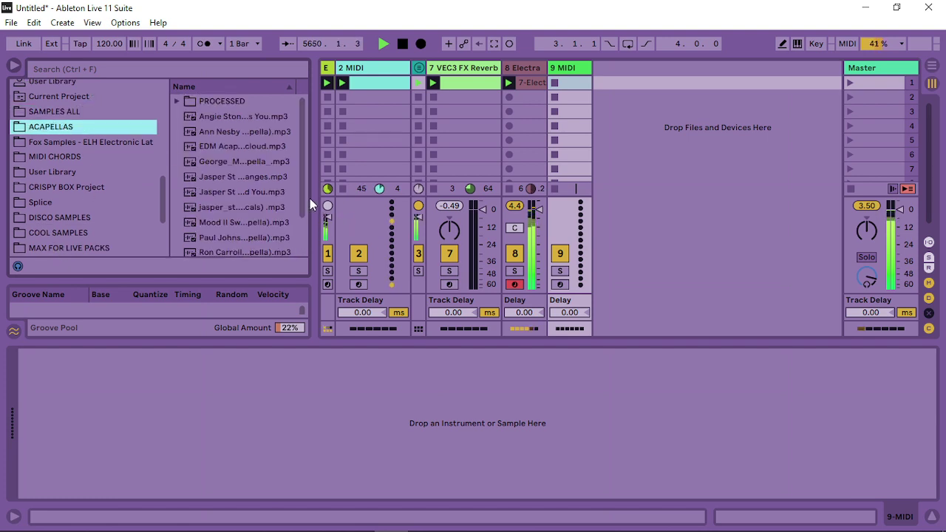
pyautogui.scroll(-4, 44, 207)
pyautogui.click(56, 176)
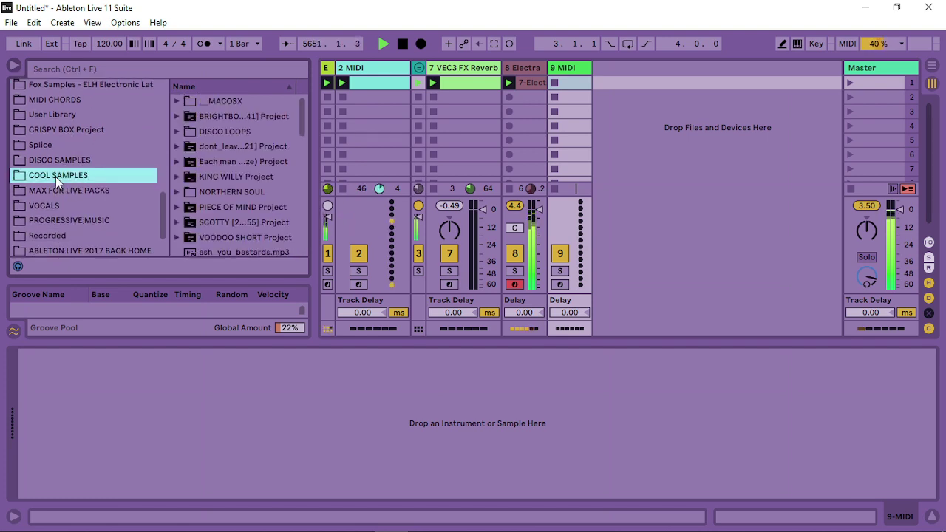
pyautogui.moveTo(313, 205); pyautogui.dragTo(494, 205)
pyautogui.scroll(-3, 227, 203)
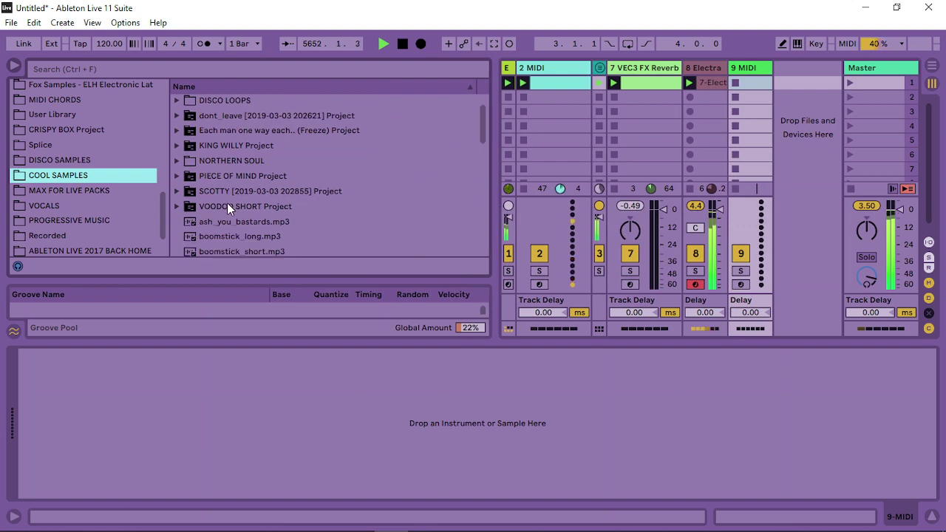
# Load BRIGHTBOY.wav from COOL SAMPLES onto the new MIDI track and convert its Simpler to Sampler.
pyautogui.scroll(-4, 229, 210)
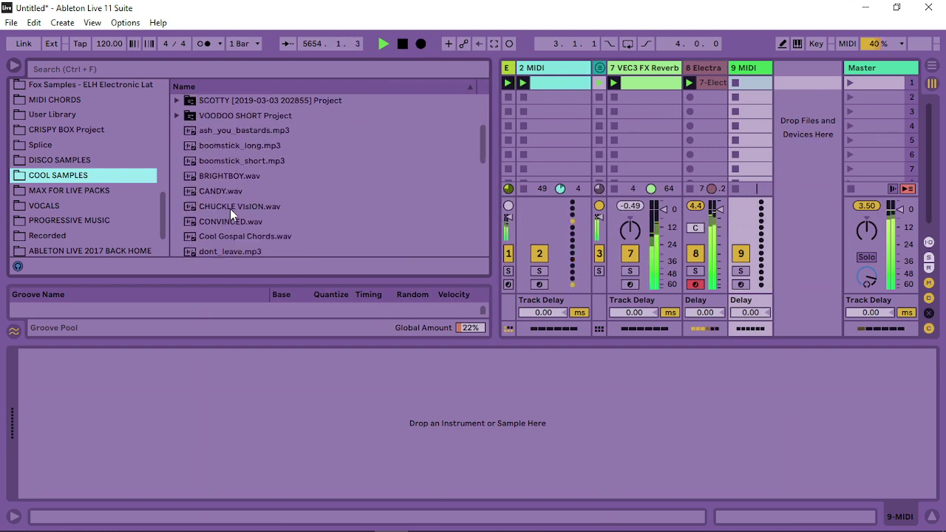
pyautogui.click(218, 175)
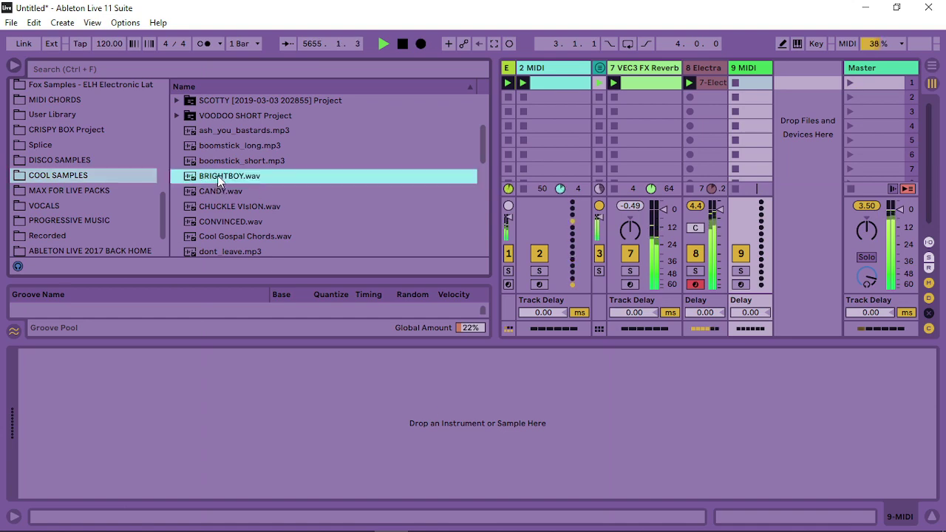
pyautogui.click(460, 518)
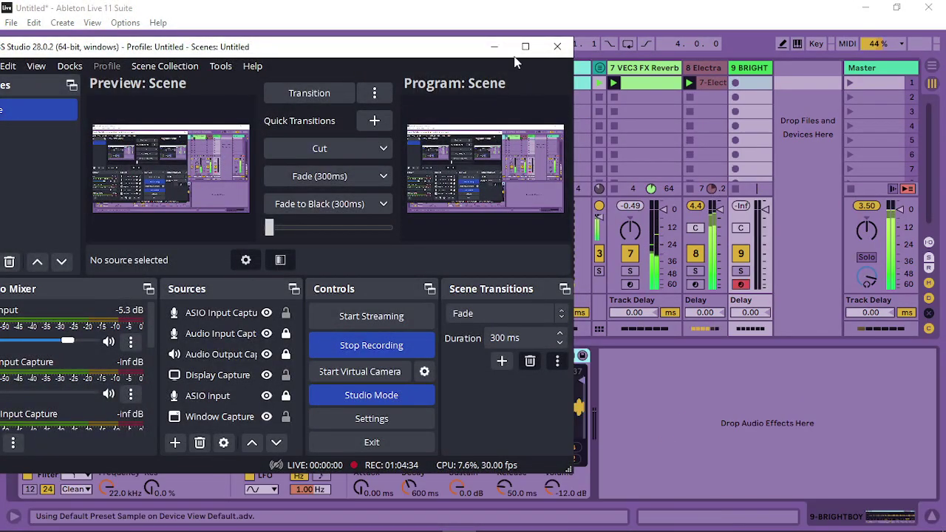
pyautogui.click(495, 45)
pyautogui.rightClick(170, 358)
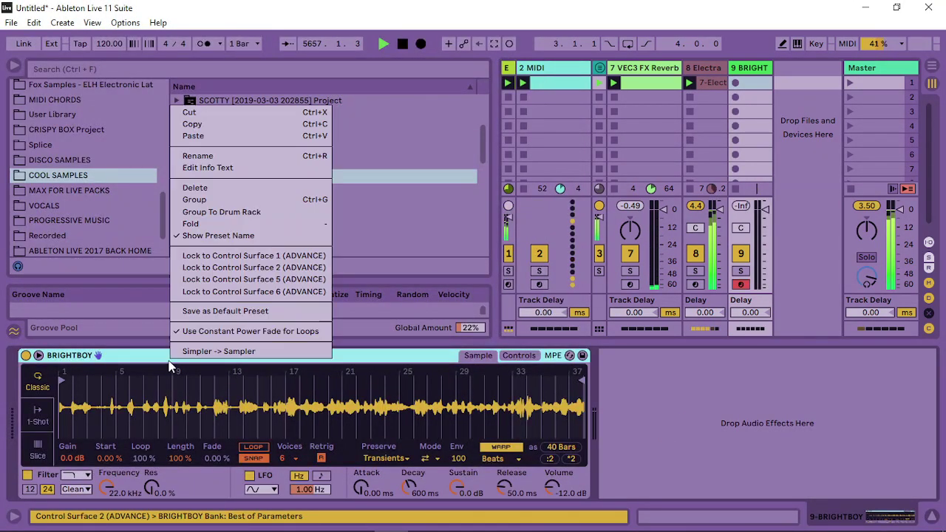
pyautogui.press('Escape')
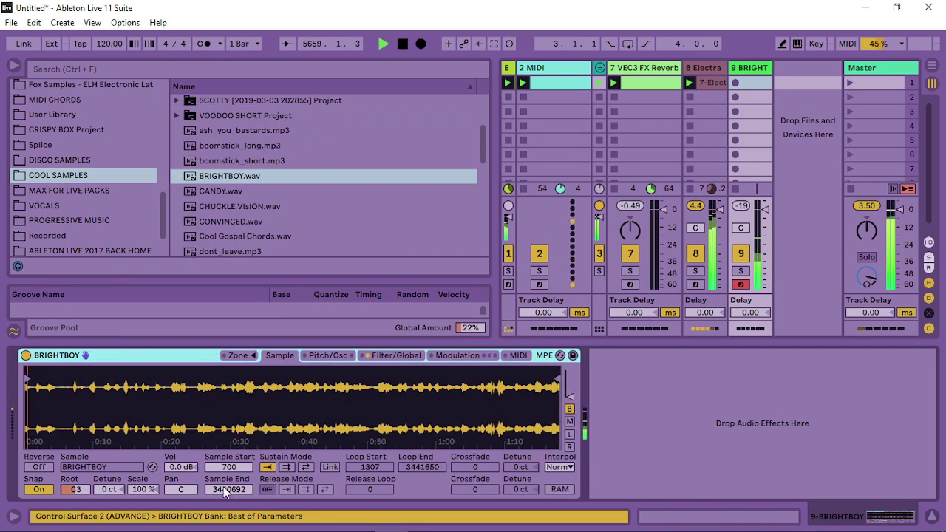
# Move the BRIGHTBOY sample start to 950586, at the onset of the phrase just after 0:21.5.
pyautogui.moveTo(26, 379)
pyautogui.mouseDown()
pyautogui.moveTo(229, 390)
pyautogui.moveTo(229, 422)
pyautogui.mouseUp()
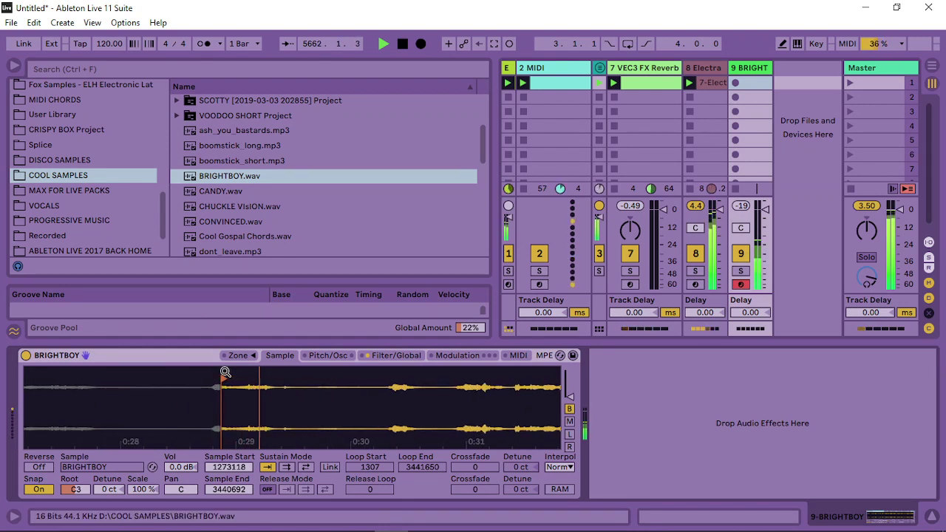
pyautogui.moveTo(227, 376); pyautogui.dragTo(218, 376)
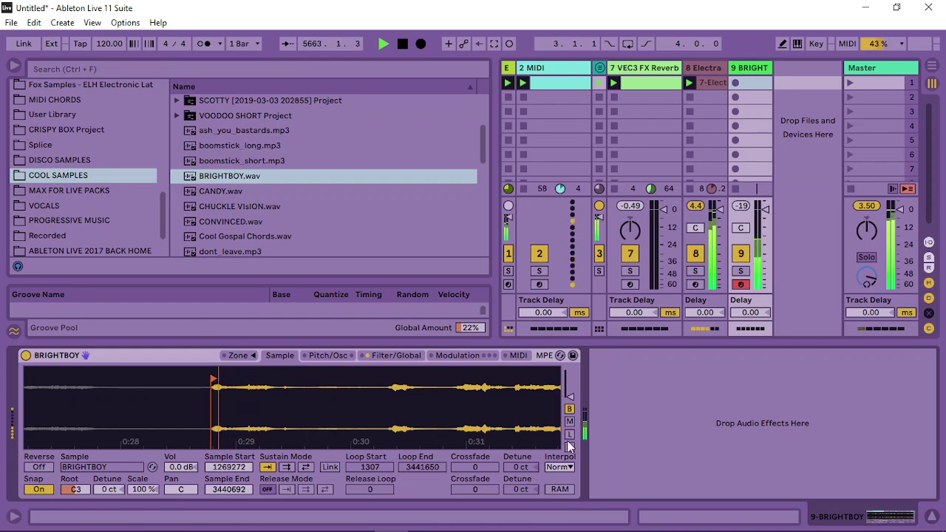
pyautogui.click(388, 356)
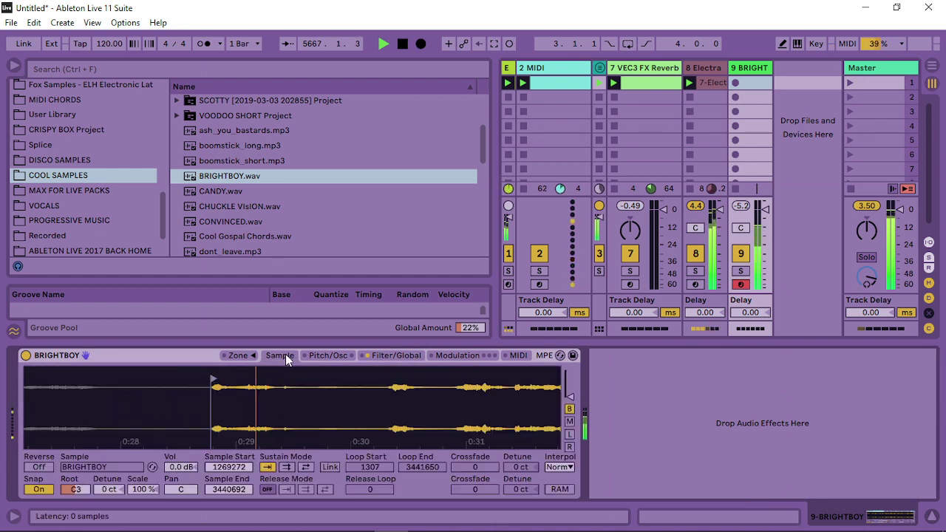
pyautogui.click(281, 356)
pyautogui.moveTo(247, 411)
pyautogui.mouseDown()
pyautogui.moveTo(249, 399)
pyautogui.moveTo(224, 384)
pyautogui.moveTo(65, 380)
pyautogui.moveTo(285, 374)
pyautogui.moveTo(229, 378)
pyautogui.moveTo(280, 376)
pyautogui.moveTo(279, 428)
pyautogui.mouseUp()
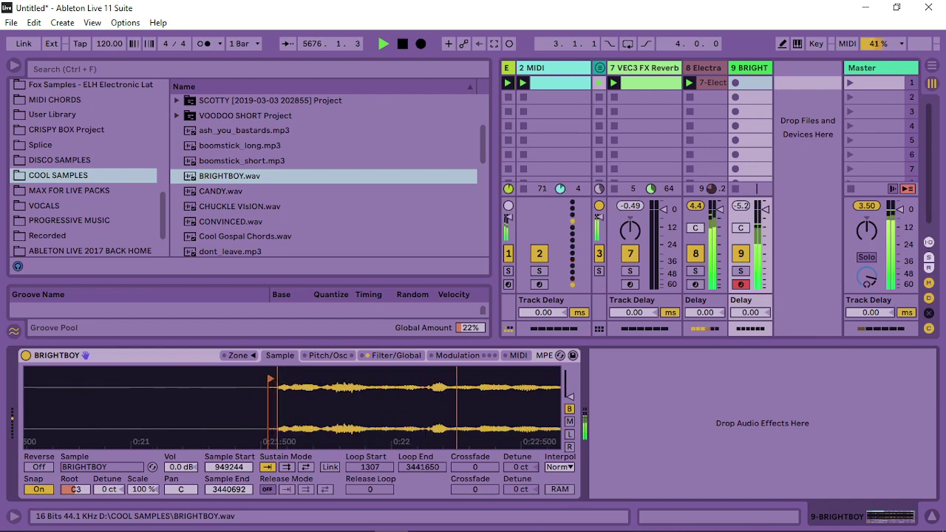
pyautogui.moveTo(278, 379); pyautogui.dragTo(288, 379)
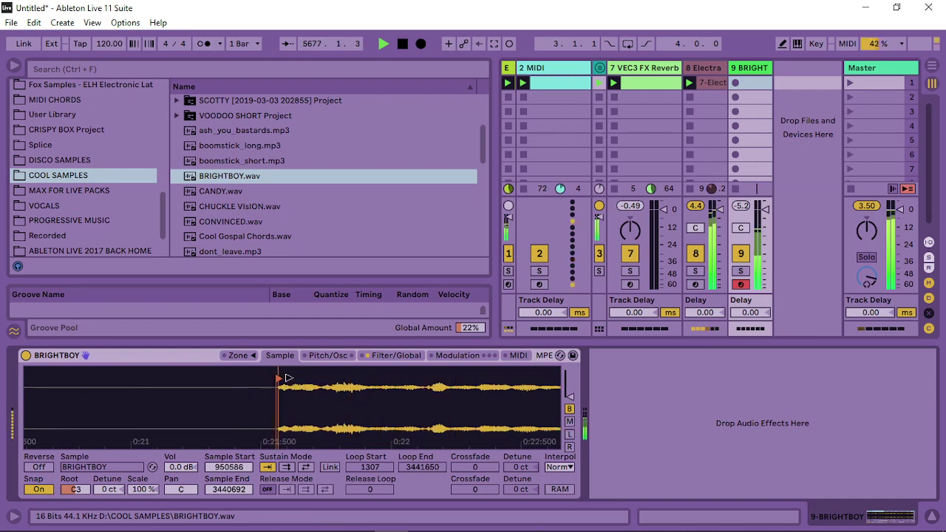
# Trim the end of the BRIGHTBOY sample to 1120110, just before the next phrase begins.
pyautogui.moveTo(329, 410); pyautogui.dragTo(331, 370)
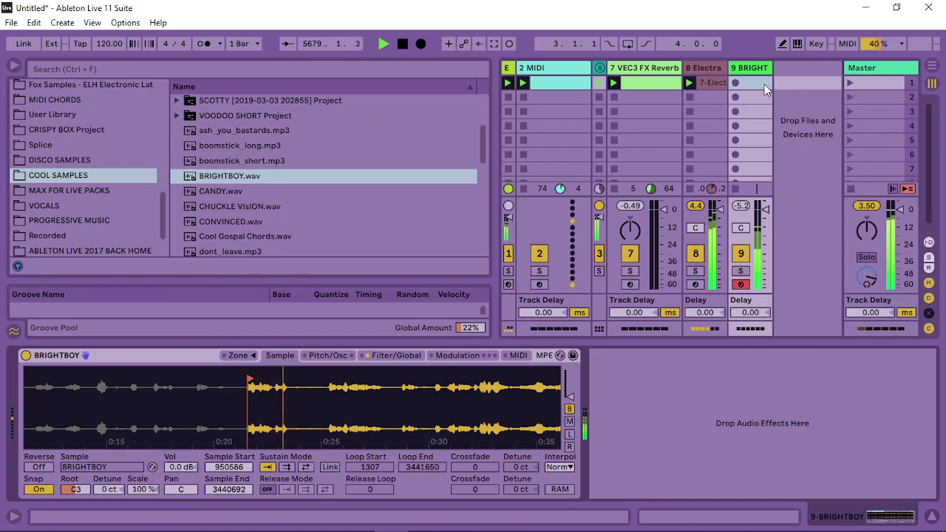
pyautogui.moveTo(325, 414); pyautogui.dragTo(325, 354)
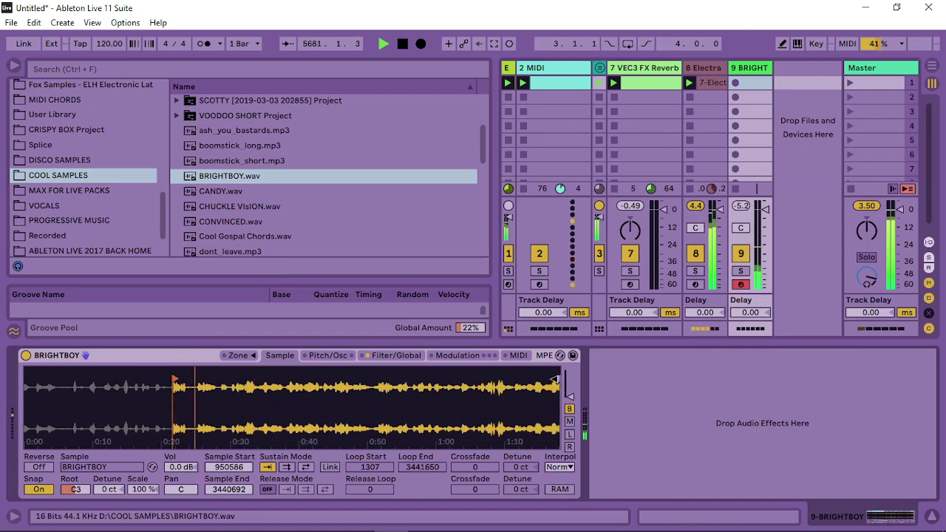
pyautogui.moveTo(553, 380)
pyautogui.mouseDown()
pyautogui.moveTo(188, 386)
pyautogui.moveTo(182, 414)
pyautogui.mouseUp()
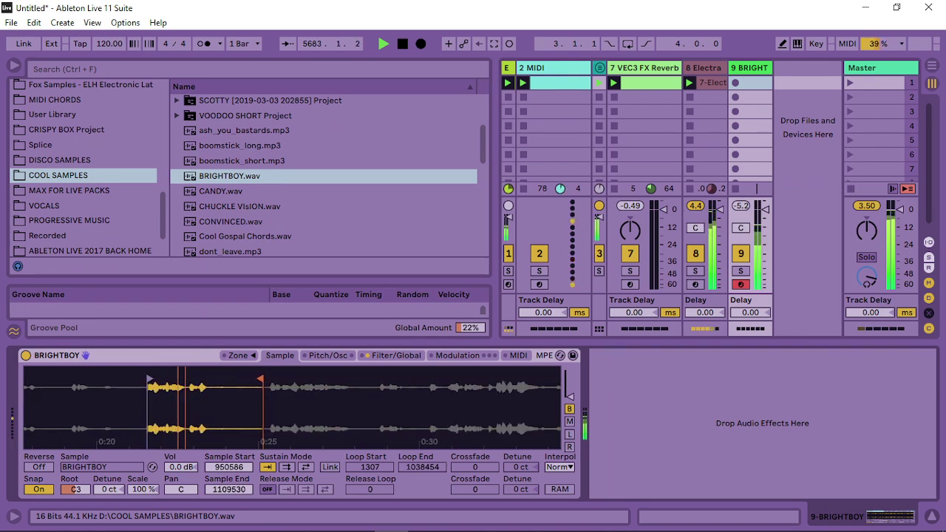
pyautogui.moveTo(265, 379); pyautogui.dragTo(274, 380)
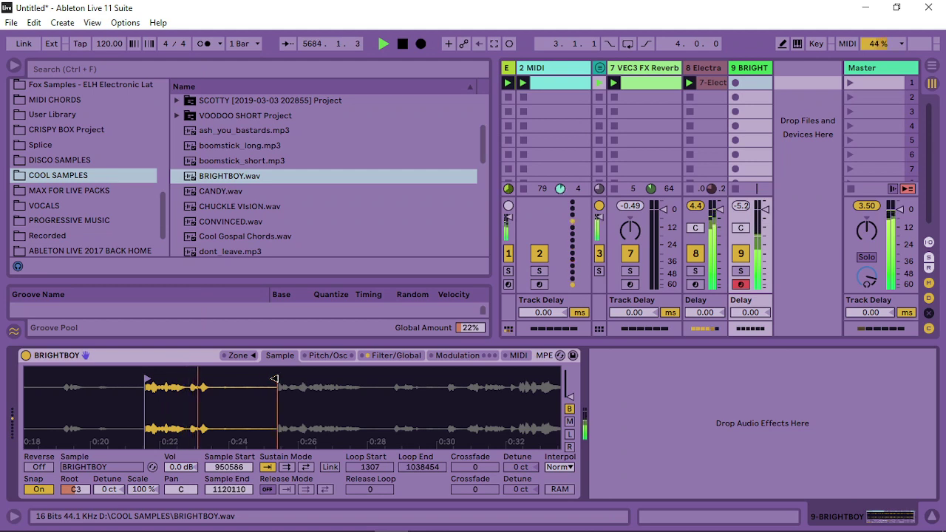
# Enable the forward sustain loop in Sampler and align its loop start with the sample start at 950586.
pyautogui.click(287, 466)
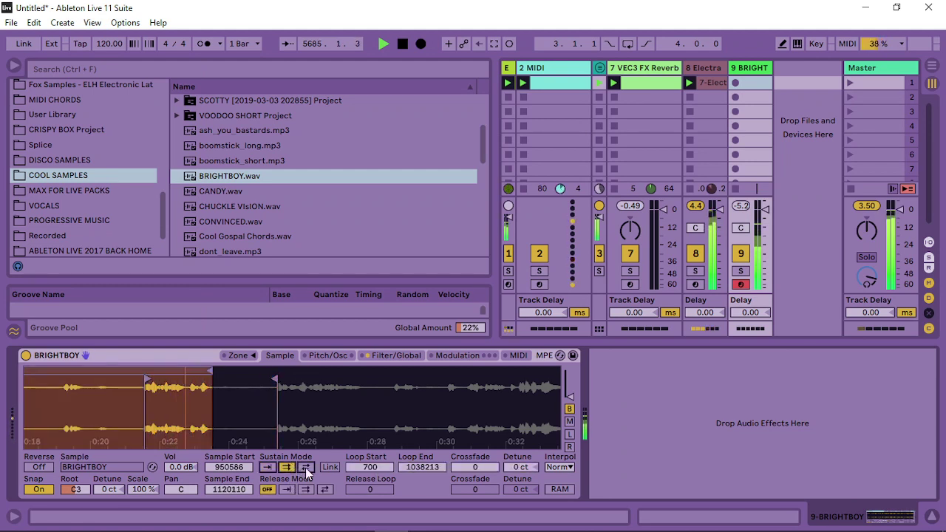
pyautogui.scroll(-5, 147, 407)
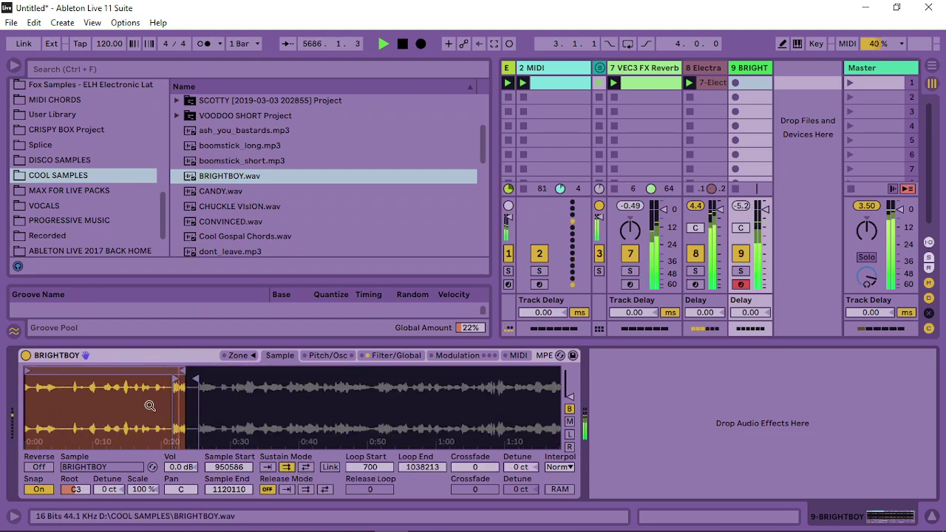
pyautogui.moveTo(29, 369); pyautogui.dragTo(176, 378)
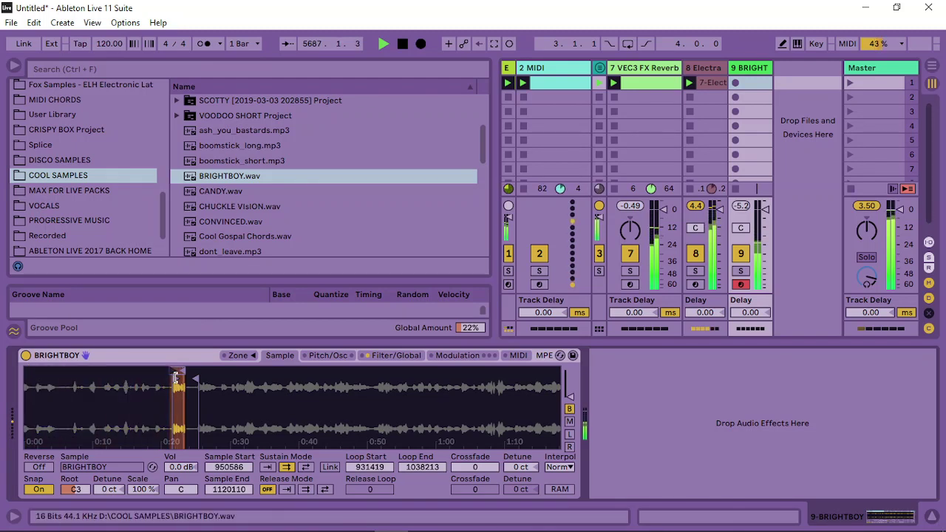
pyautogui.scroll(10, 155, 392)
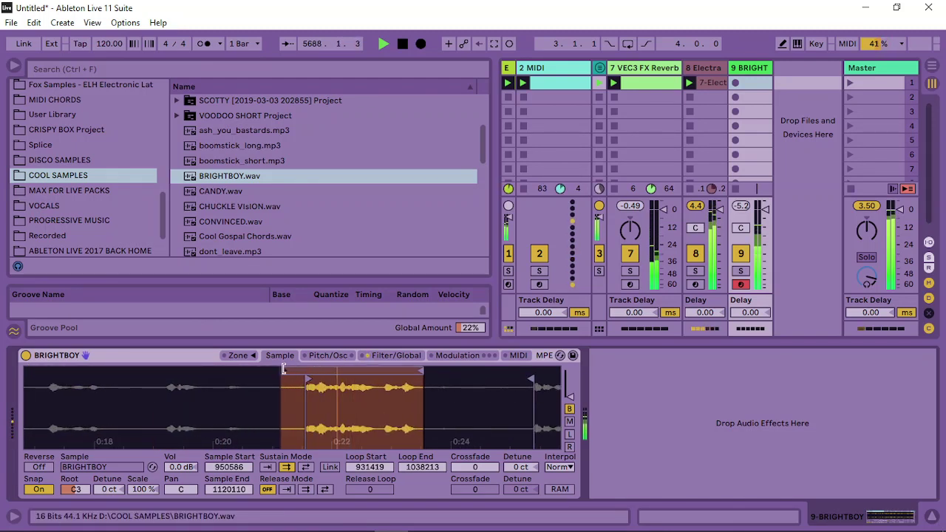
pyautogui.moveTo(290, 370)
pyautogui.mouseDown()
pyautogui.moveTo(309, 368)
pyautogui.moveTo(326, 421)
pyautogui.mouseUp()
pyautogui.moveTo(218, 370); pyautogui.dragTo(220, 369)
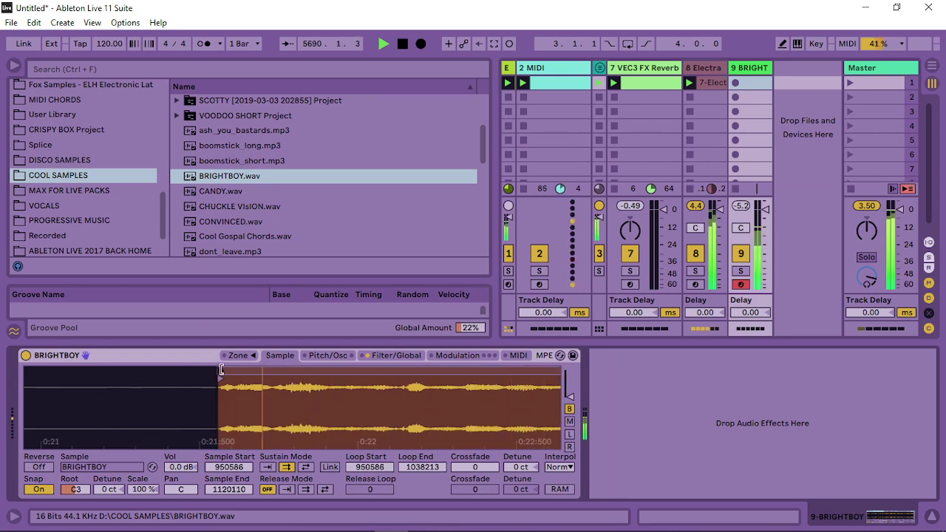
# Assign destination A of Sampler's LFO 2 to Loop Start.
pyautogui.click(447, 357)
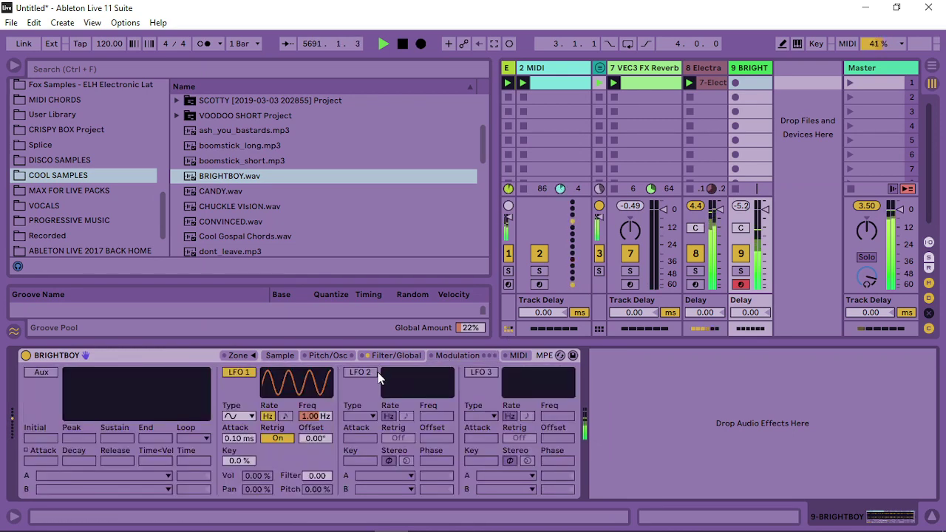
pyautogui.click(384, 476)
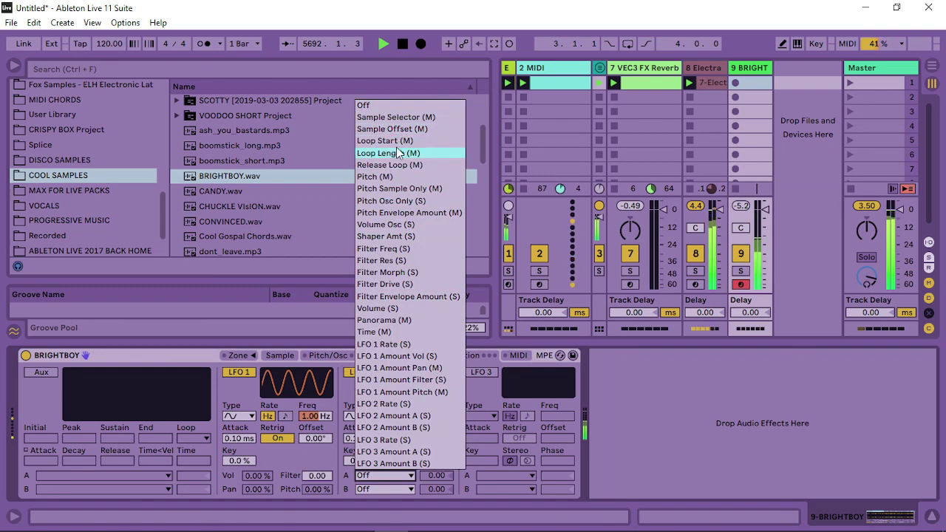
pyautogui.click(399, 153)
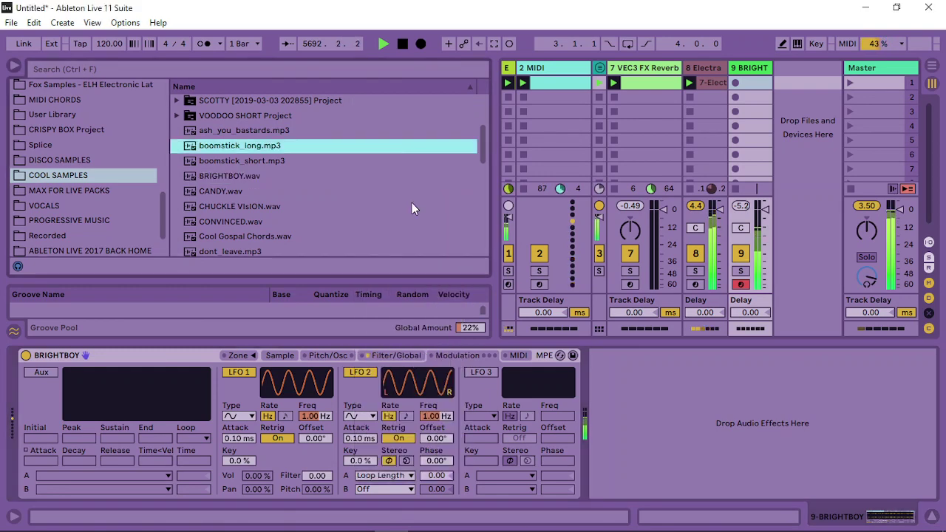
pyautogui.click(398, 479)
pyautogui.press('Up')
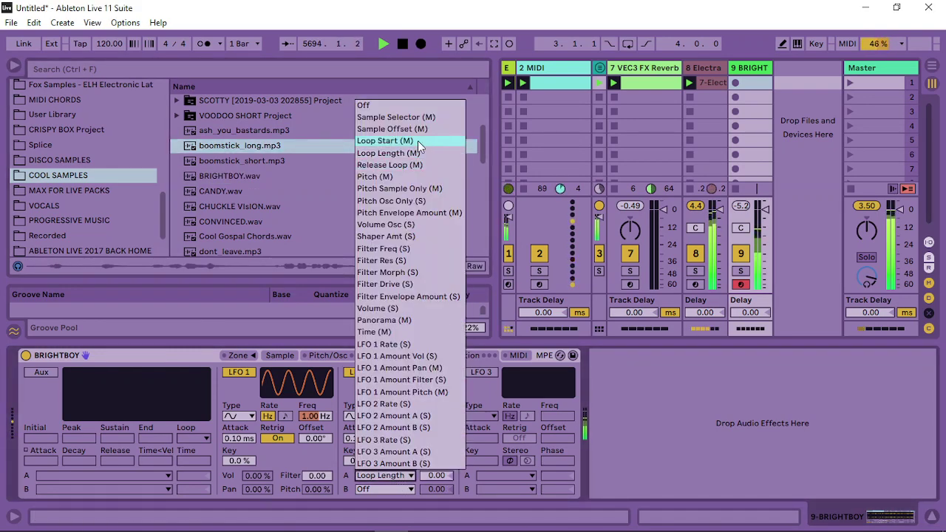
pyautogui.press('Return')
# Give LFO 2 a rising sawtooth waveform at 0.14 Hz and set its Loop Start modulation amount to 100.
pyautogui.click(360, 416)
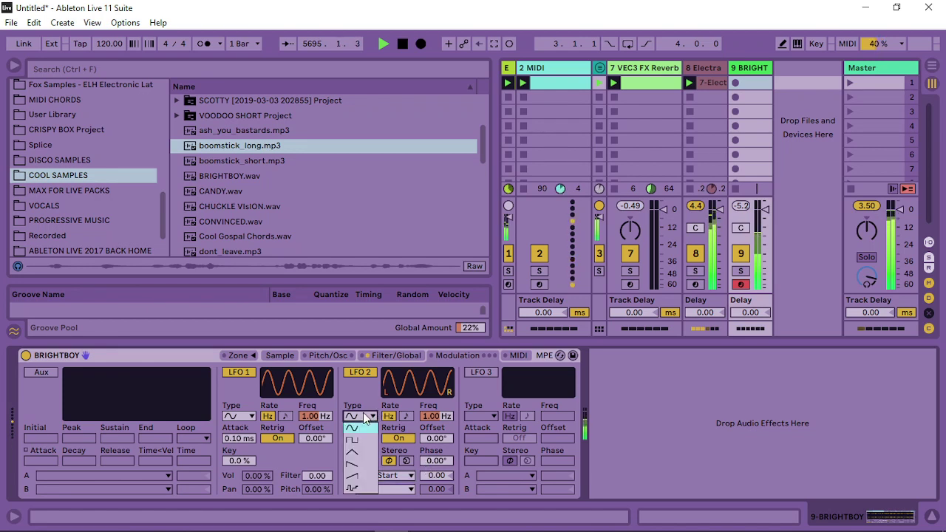
pyautogui.click(360, 481)
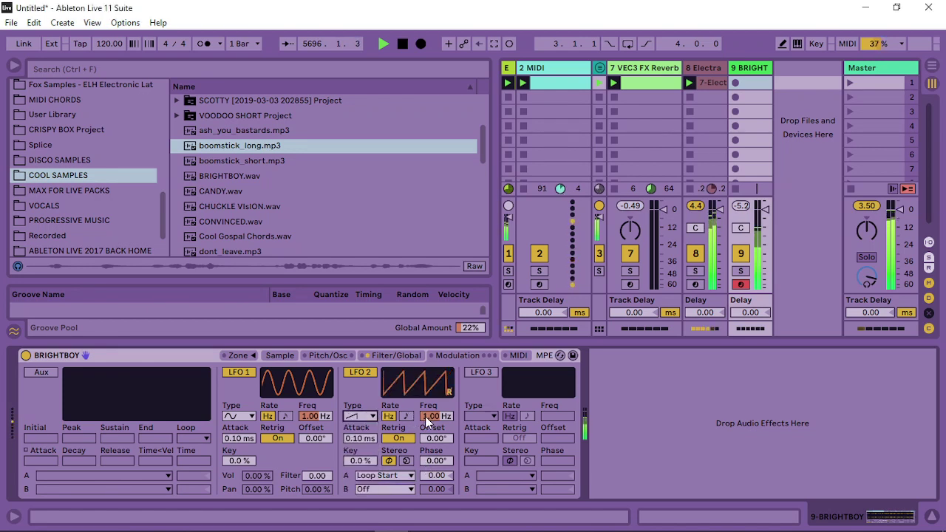
pyautogui.moveTo(427, 420); pyautogui.dragTo(427, 458)
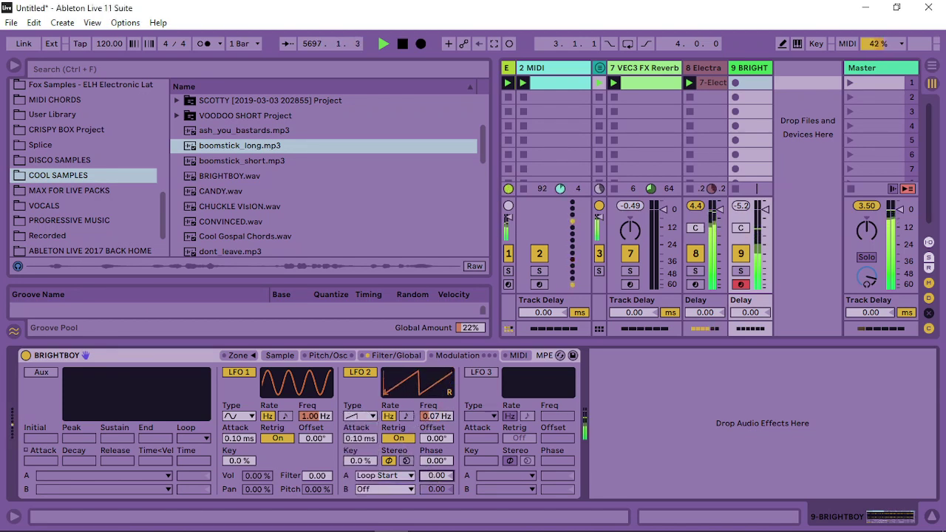
pyautogui.moveTo(435, 418); pyautogui.dragTo(477, 444)
# Set the sample end to 1038213 and shorten the sustain loop to end at 952591 with a crossfade of 732.
pyautogui.click(280, 359)
pyautogui.moveTo(508, 377); pyautogui.dragTo(330, 368)
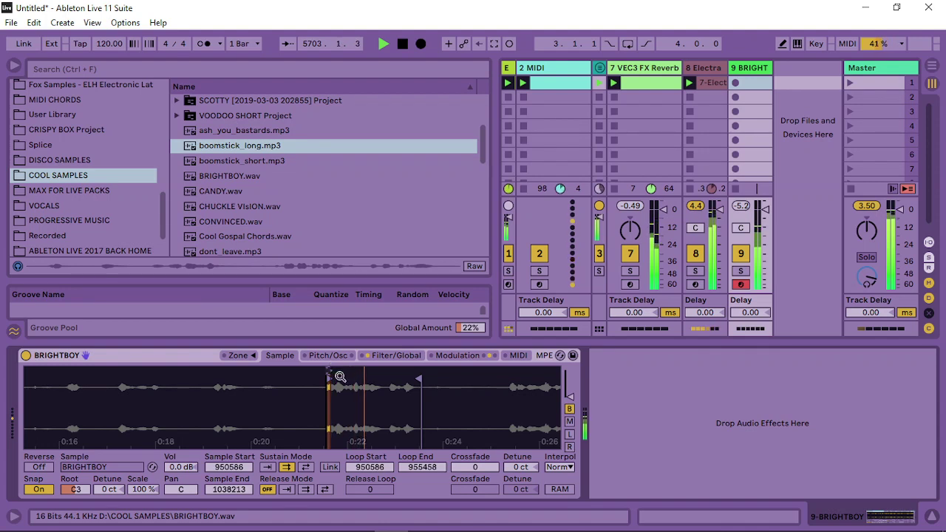
pyautogui.moveTo(477, 469); pyautogui.dragTo(476, 464)
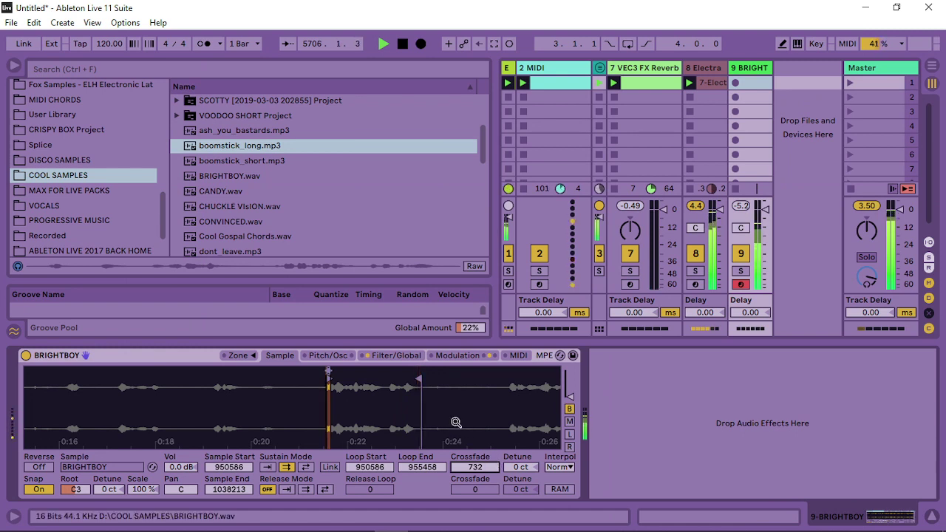
pyautogui.scroll(5, 341, 413)
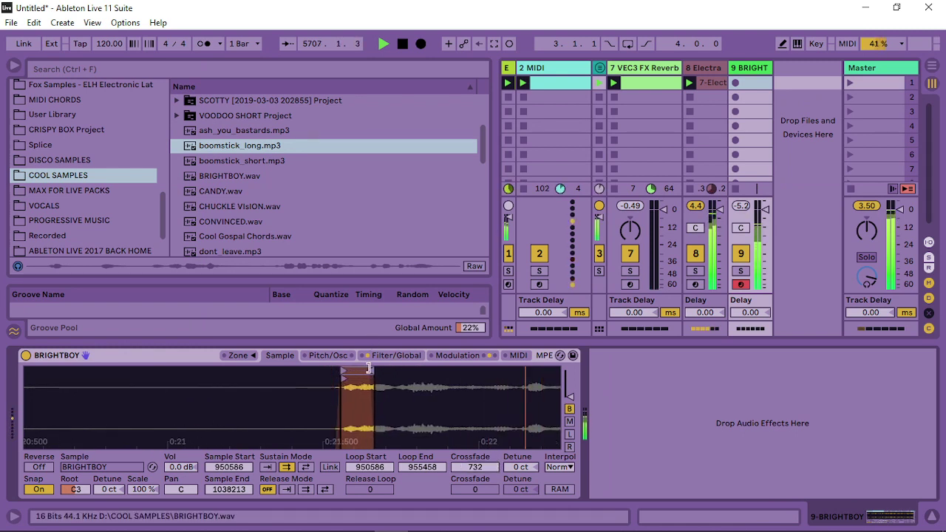
pyautogui.moveTo(371, 370); pyautogui.dragTo(248, 410)
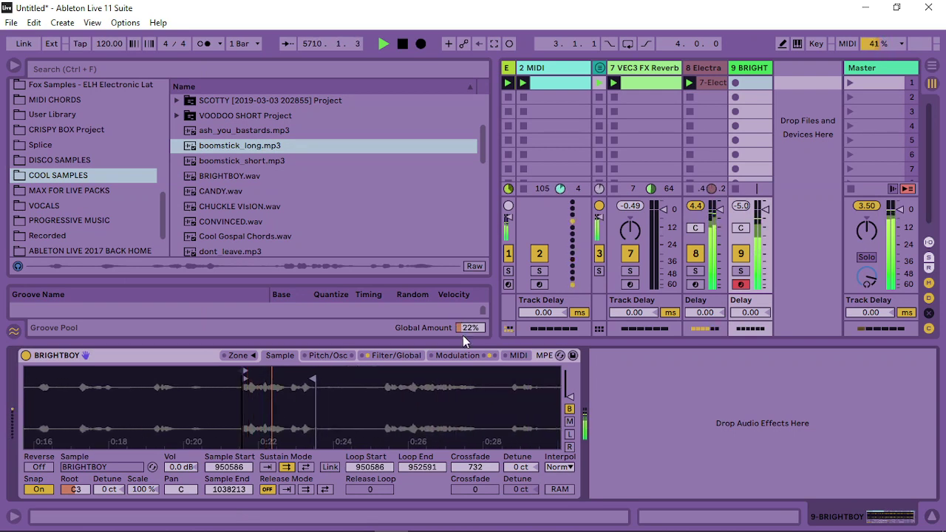
pyautogui.click(463, 356)
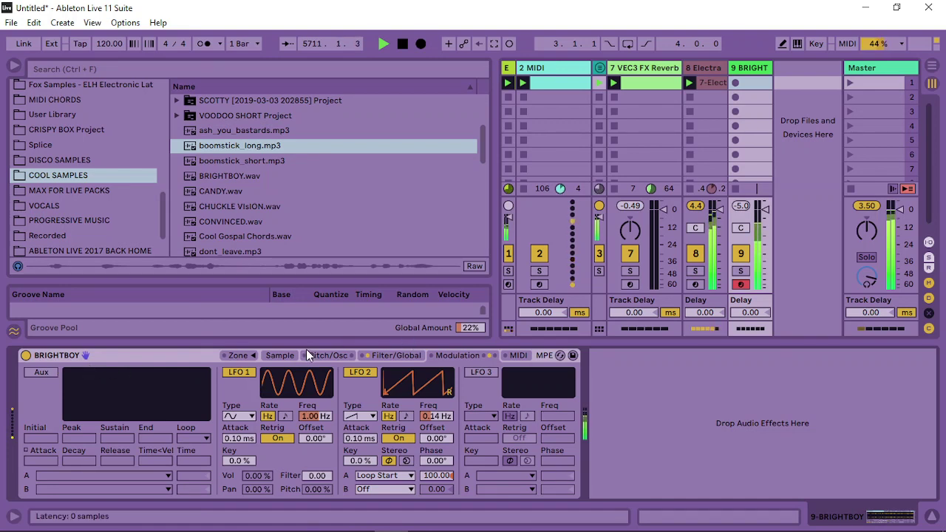
# Move the sustain loop further along the BRIGHTBOY sample, setting its end to 1609652 and linking the sample start to the loop start at 1376047.
pyautogui.click(279, 356)
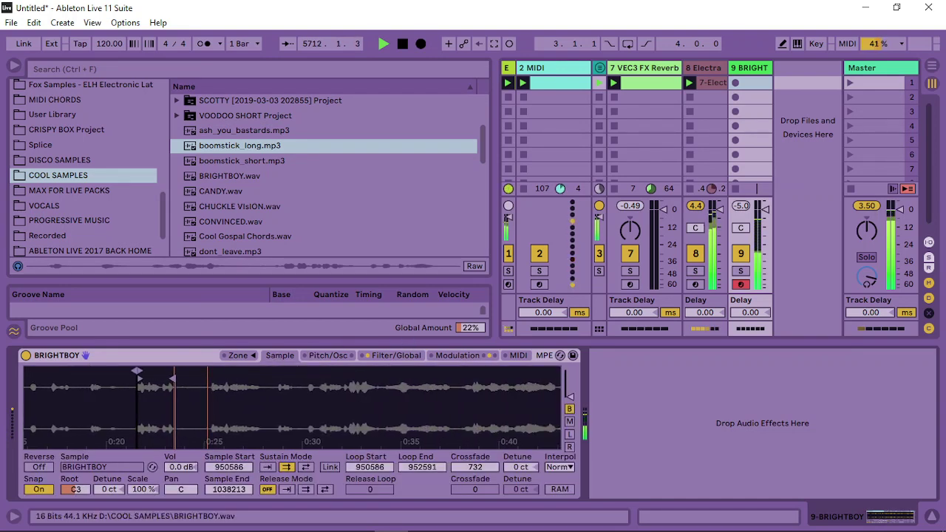
pyautogui.moveTo(170, 376); pyautogui.dragTo(427, 380)
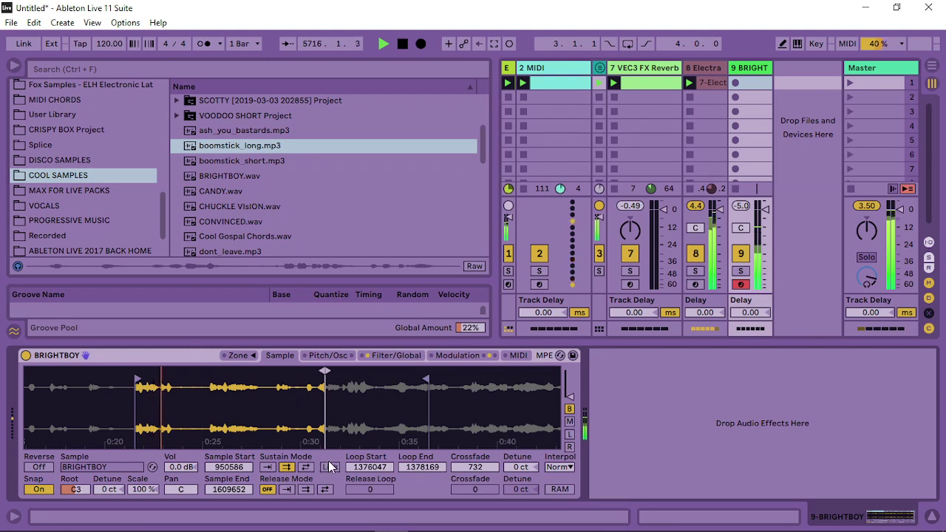
pyautogui.moveTo(138, 379); pyautogui.dragTo(331, 388)
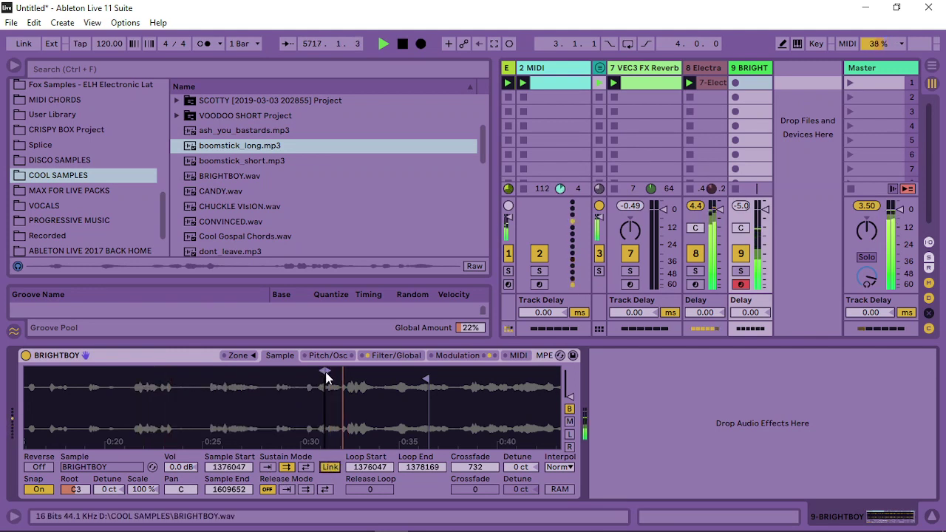
pyautogui.scroll(-3, 279, 390)
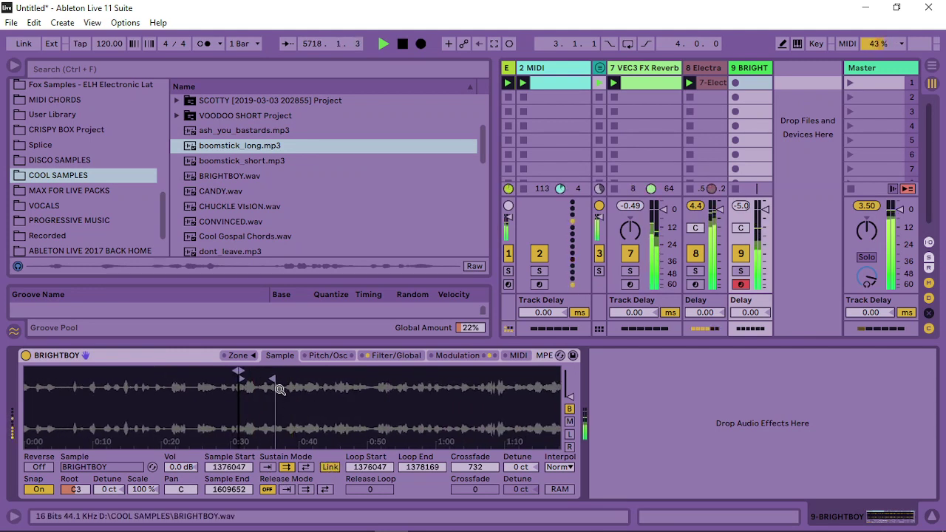
# Shift the linked sample and loop start to 1702079 and set the sample end to 1871274.
pyautogui.moveTo(273, 379); pyautogui.dragTo(556, 378)
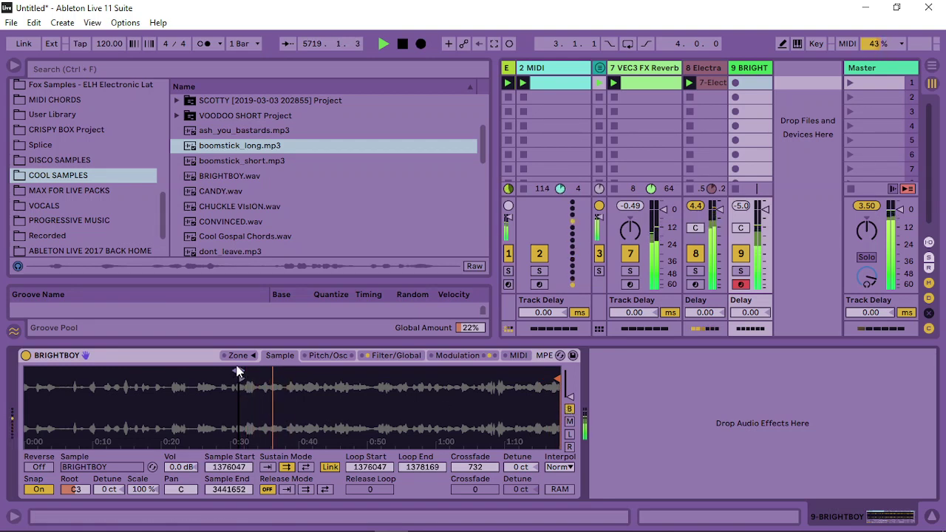
pyautogui.moveTo(238, 370); pyautogui.dragTo(289, 371)
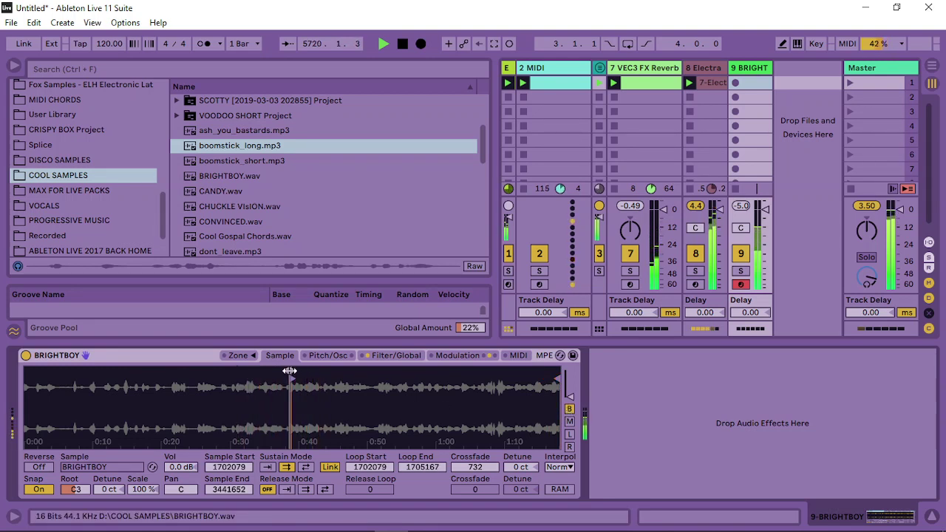
pyautogui.moveTo(556, 378)
pyautogui.mouseDown()
pyautogui.moveTo(300, 379)
pyautogui.moveTo(311, 380)
pyautogui.mouseUp()
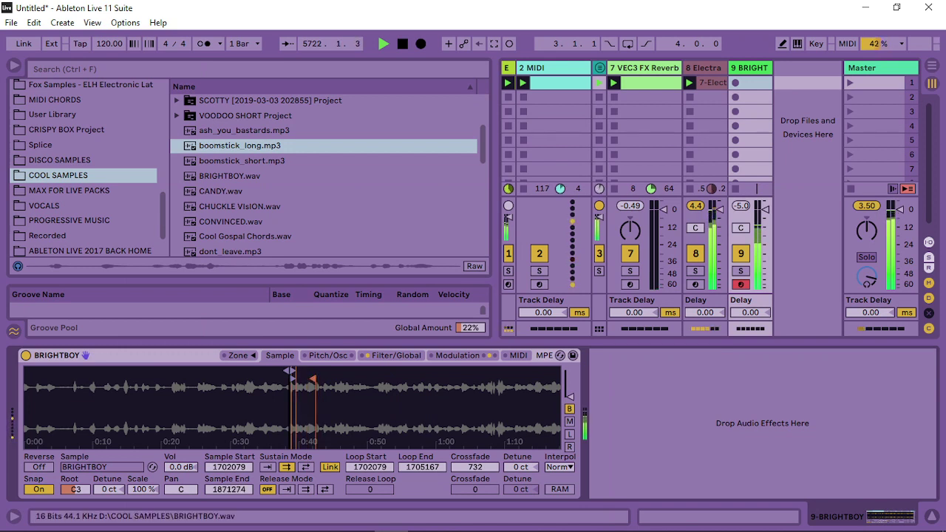
pyautogui.scroll(10, 296, 404)
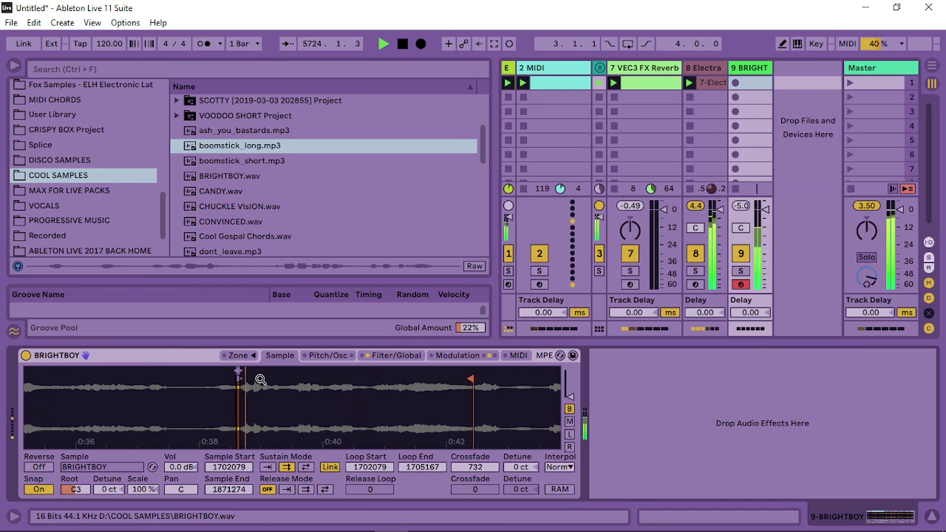
# Create a one-bar MIDI clip in the BRIGHTBOY track's first slot with a three-beat C3 note from 1.1.1, and launch it.
pyautogui.doubleClick(756, 86)
pyautogui.press('a')
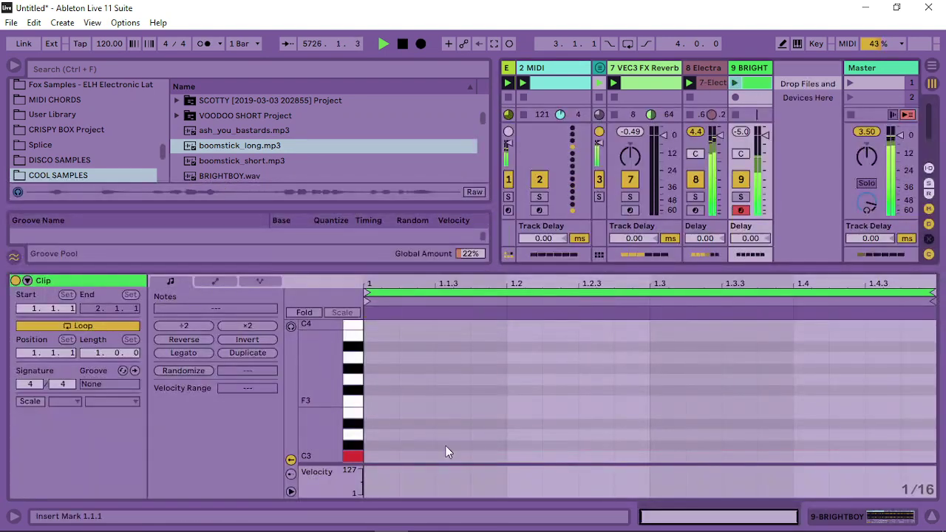
pyautogui.doubleClick(376, 457)
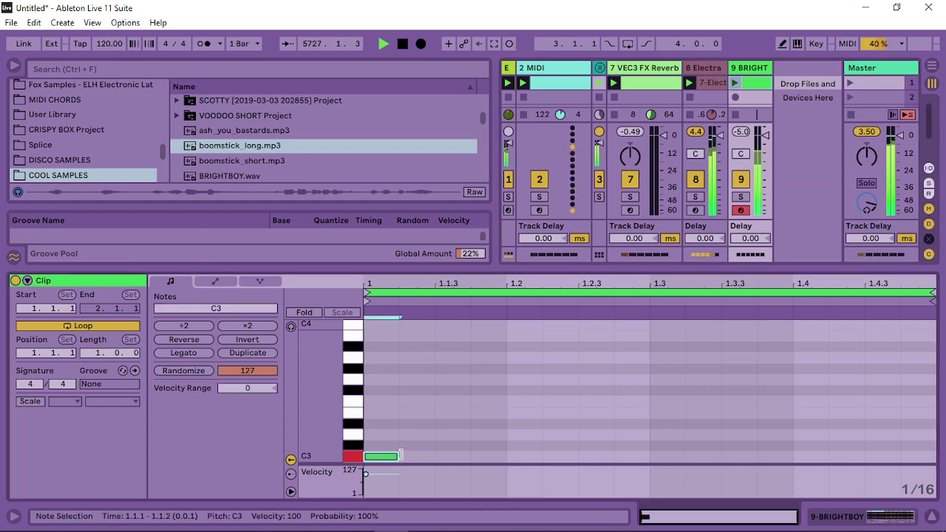
pyautogui.moveTo(400, 456); pyautogui.dragTo(792, 392)
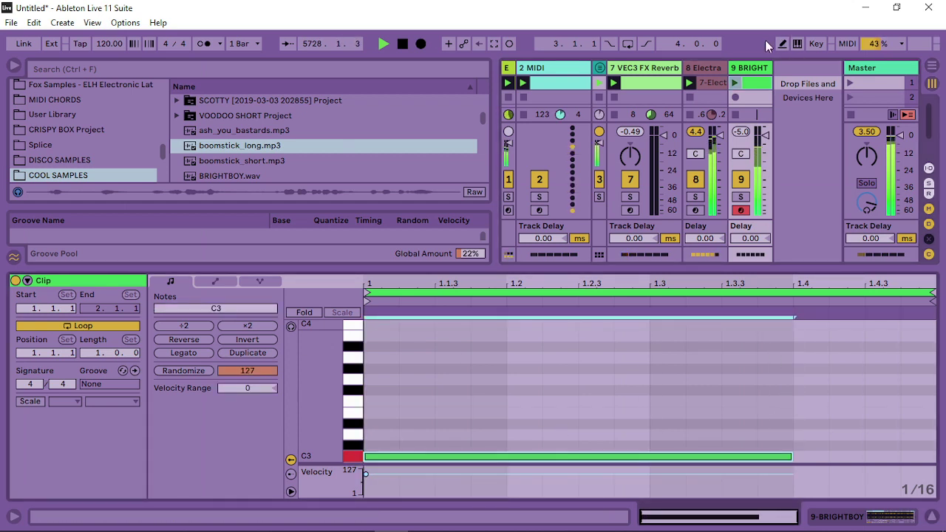
pyautogui.click(734, 83)
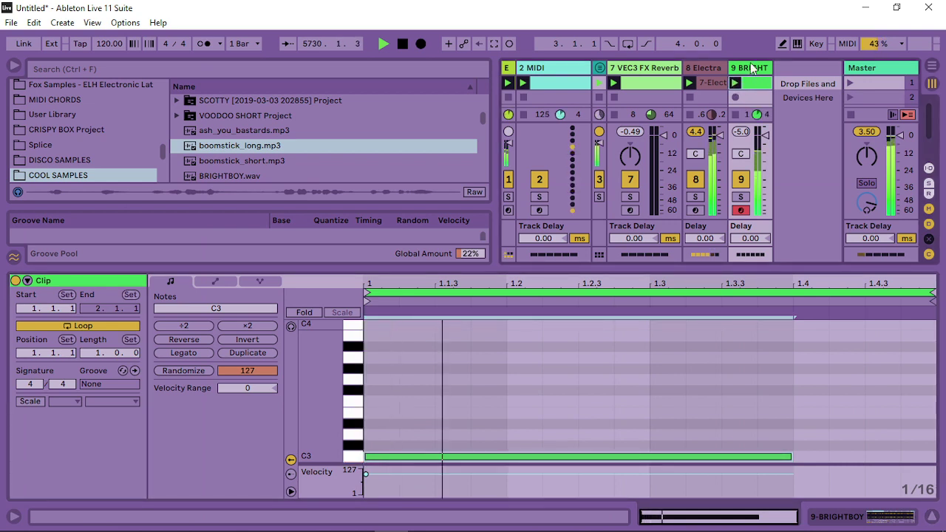
# Duplicate the clip's contents up to eight bars and extend the bar 7 C3 note to 8.4.2, replacing the bar 8 note.
pyautogui.click(247, 352)
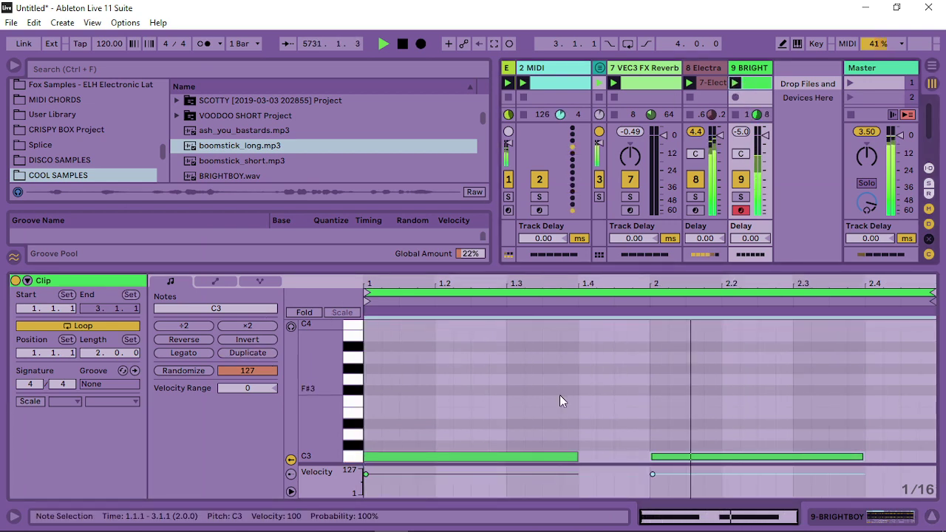
pyautogui.click(248, 352)
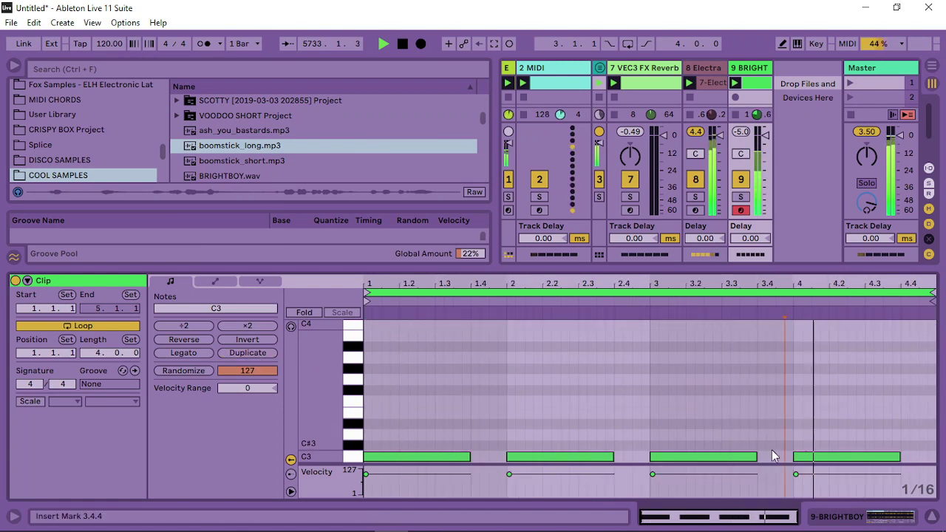
pyautogui.click(238, 353)
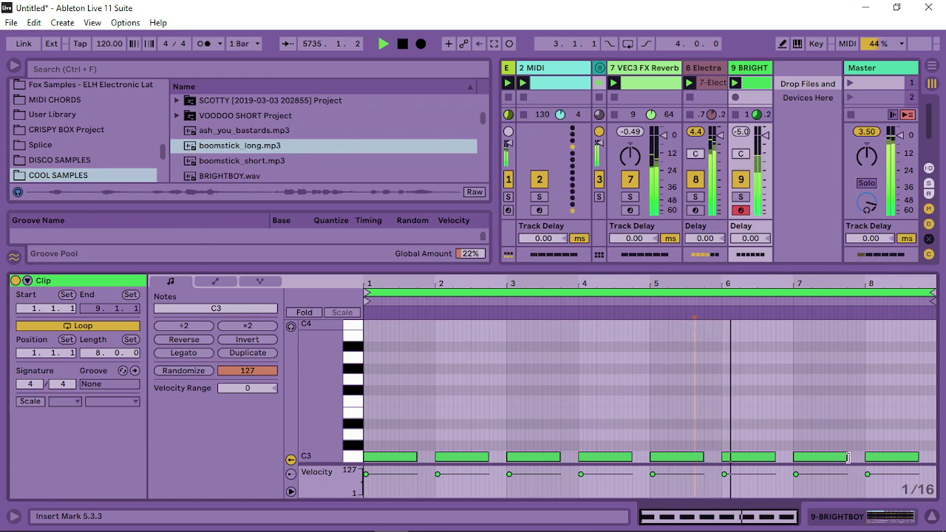
pyautogui.moveTo(847, 457)
pyautogui.mouseDown()
pyautogui.moveTo(936, 457)
pyautogui.moveTo(850, 460)
pyautogui.mouseUp()
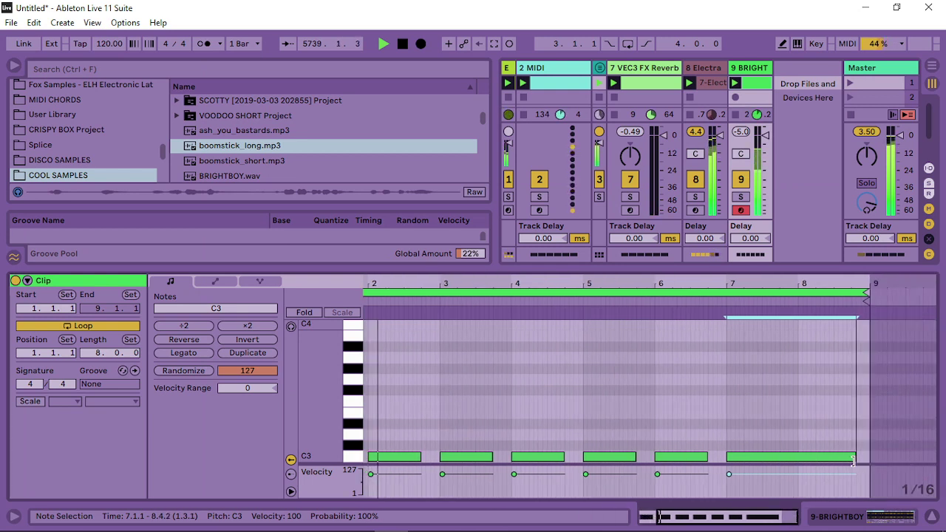
pyautogui.moveTo(782, 290); pyautogui.dragTo(782, 284)
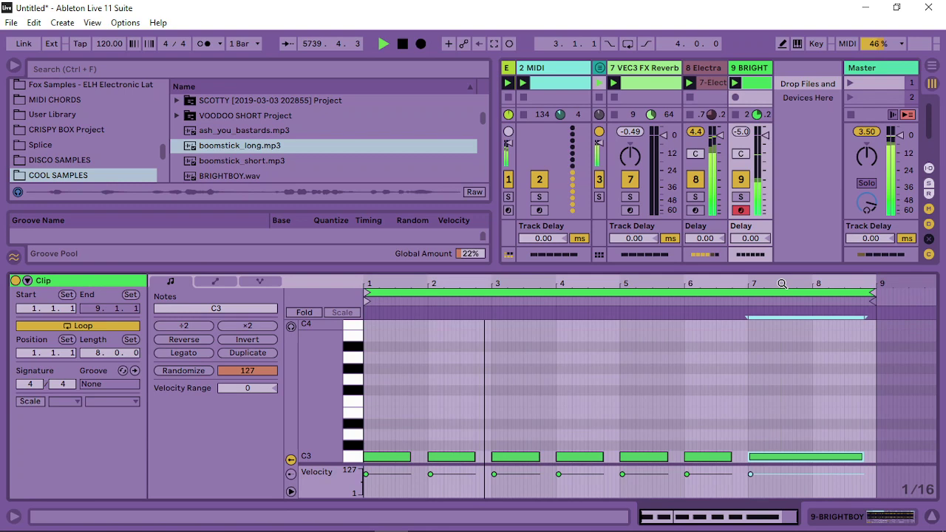
# Set the release of Sampler's volume envelope to 584 ms and review its pitch and modulation settings.
pyautogui.click(752, 81)
pyautogui.click(457, 355)
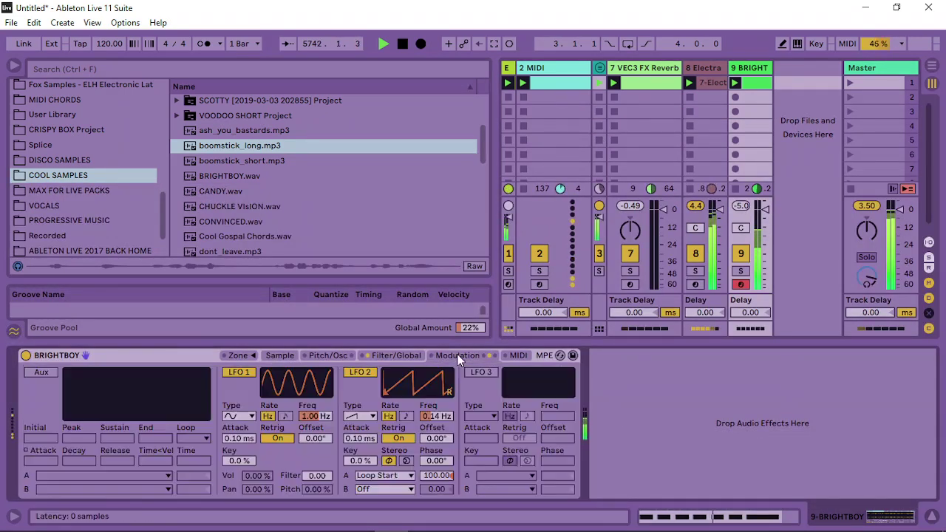
pyautogui.click(400, 356)
pyautogui.moveTo(542, 416); pyautogui.dragTo(550, 415)
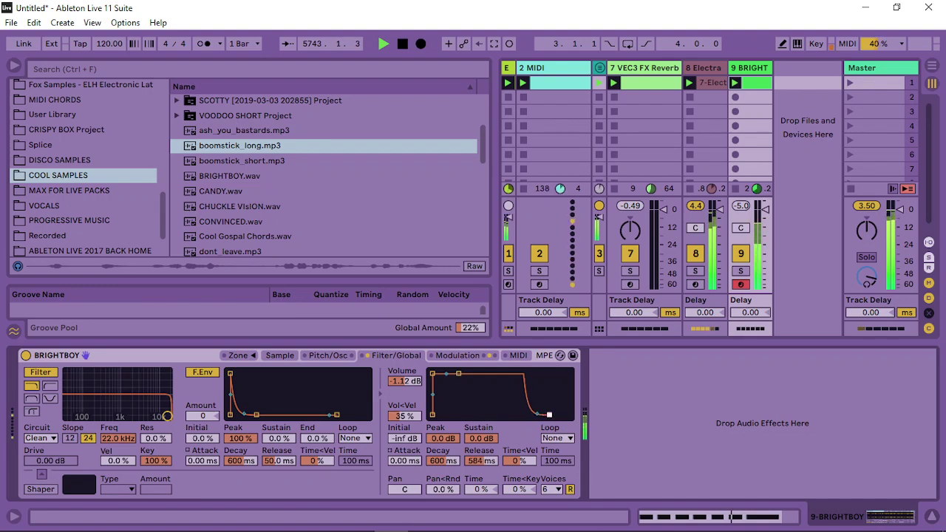
pyautogui.click(329, 356)
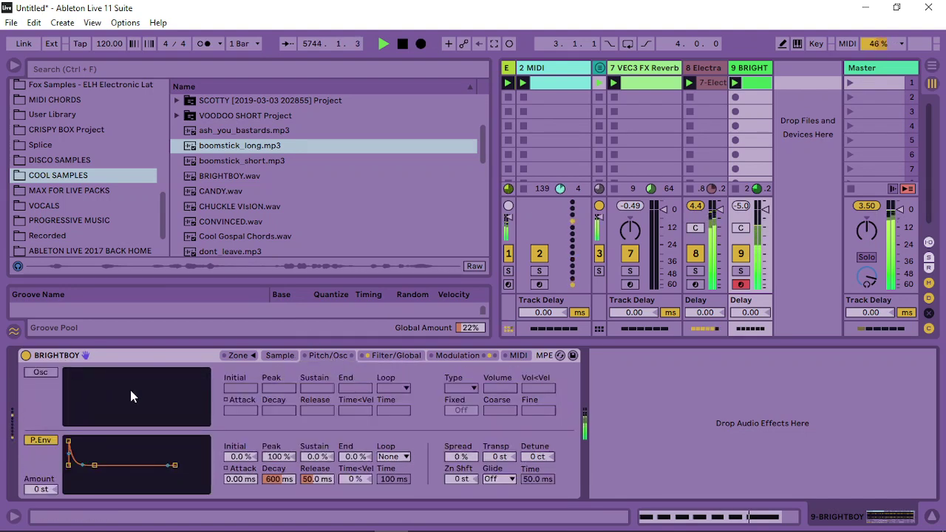
pyautogui.click(476, 356)
# Add Hybrid Reverb after Sampler on the BRIGHTBOY track, with a decay of 3.52 s and a dry/wet mix of 51%.
pyautogui.click(40, 103)
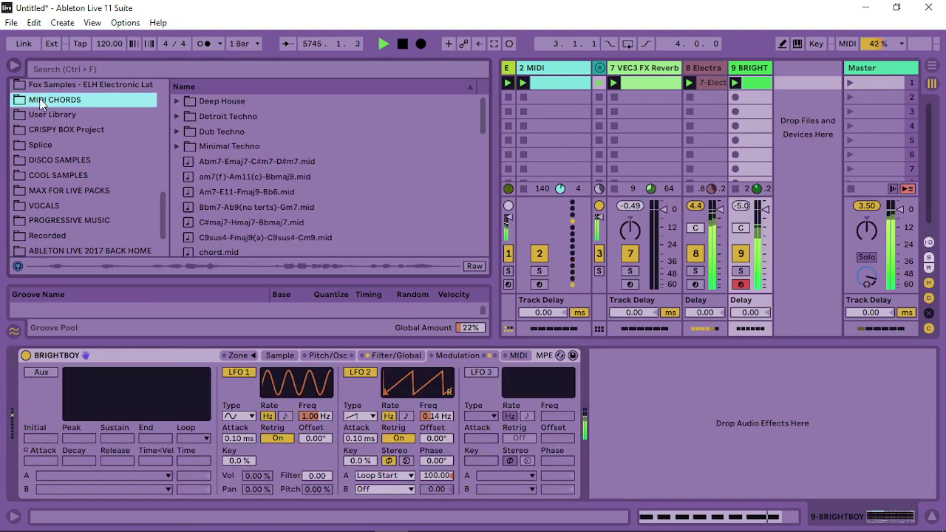
pyautogui.scroll(5, 90, 130)
pyautogui.scroll(3, 44, 111)
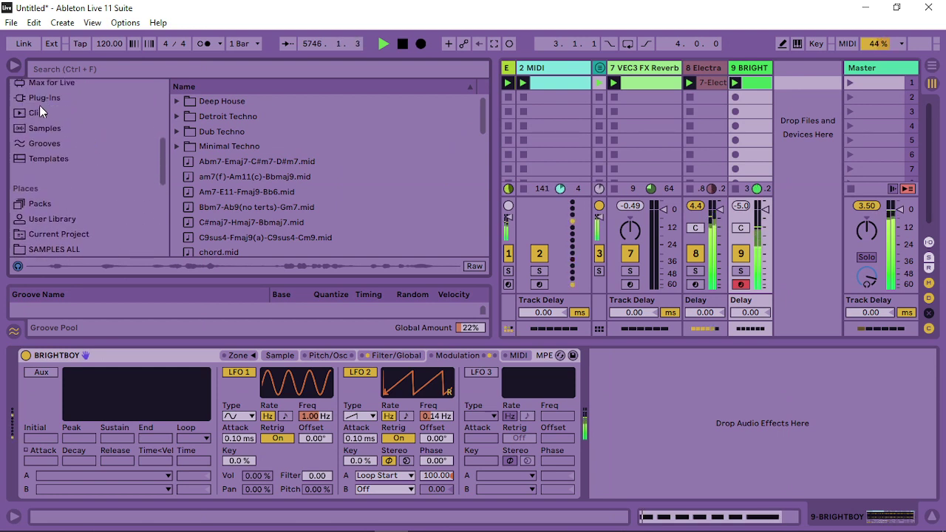
pyautogui.click(54, 90)
pyautogui.click(177, 193)
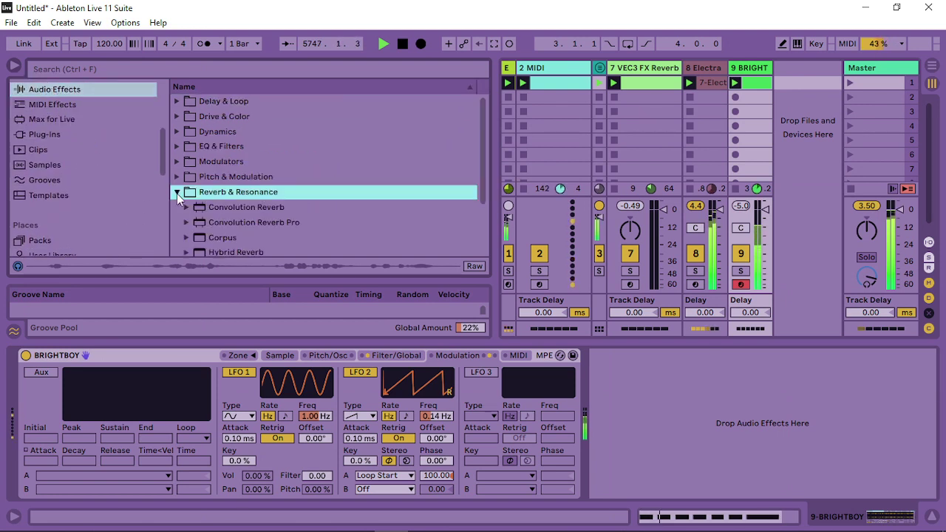
pyautogui.moveTo(227, 217); pyautogui.dragTo(739, 374)
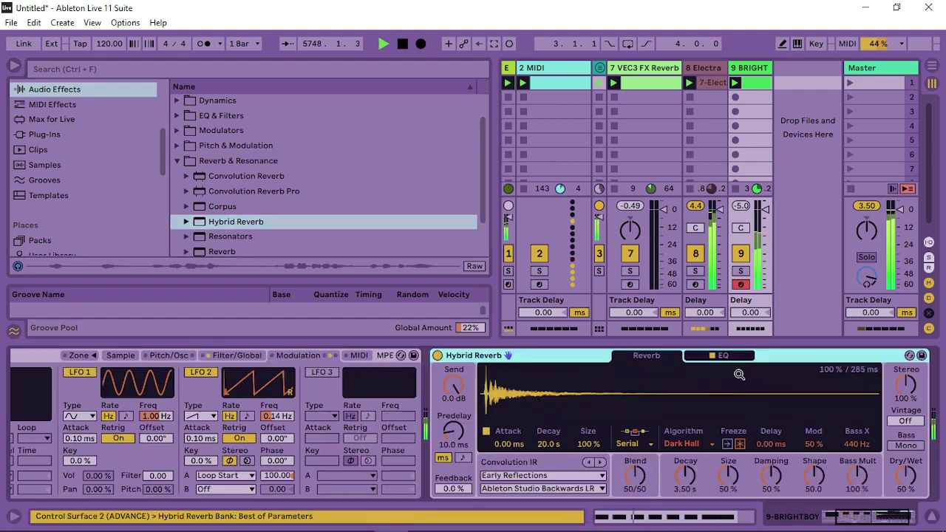
pyautogui.click(684, 477)
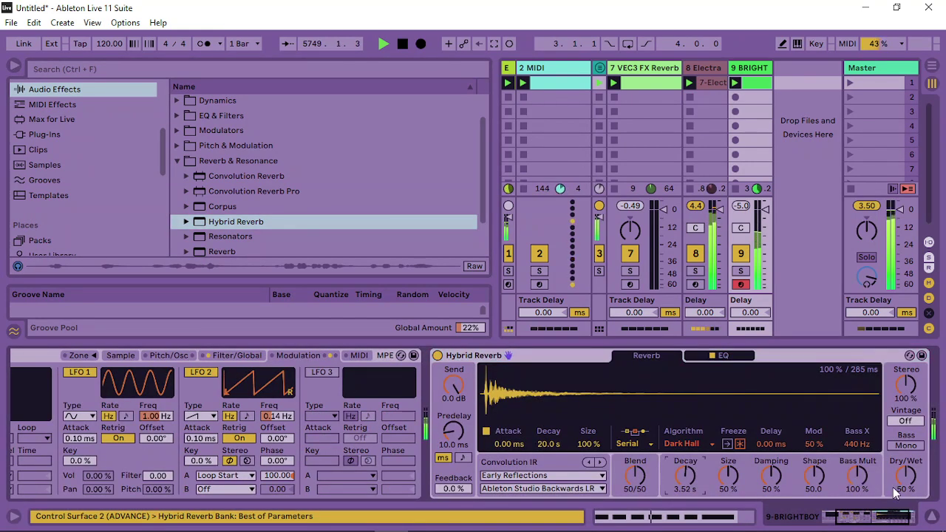
pyautogui.moveTo(895, 494); pyautogui.dragTo(896, 491)
# Set Sampler's filter to 1.88 kHz with 55% resonance, and its envelope to amount 43, decay 327 ms and a Sync loop with repeat 2.
pyautogui.click(230, 355)
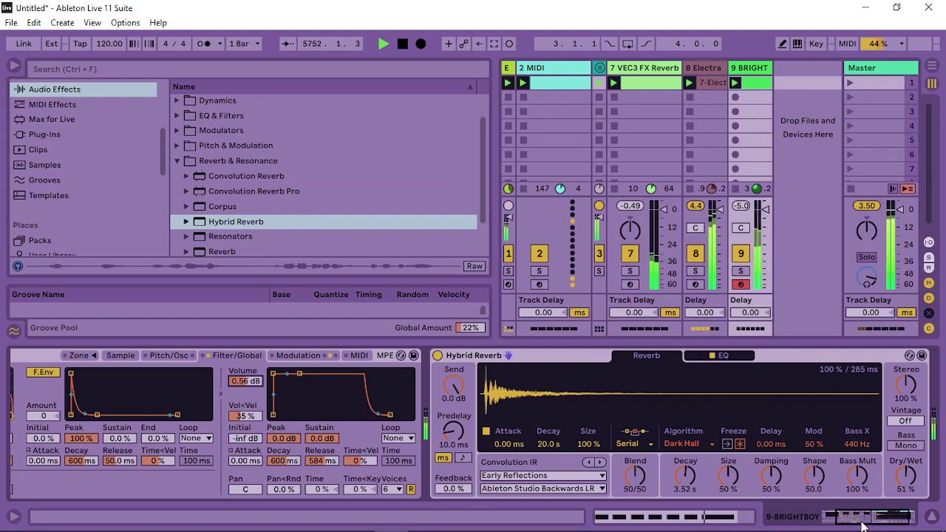
pyautogui.moveTo(863, 525); pyautogui.dragTo(843, 525)
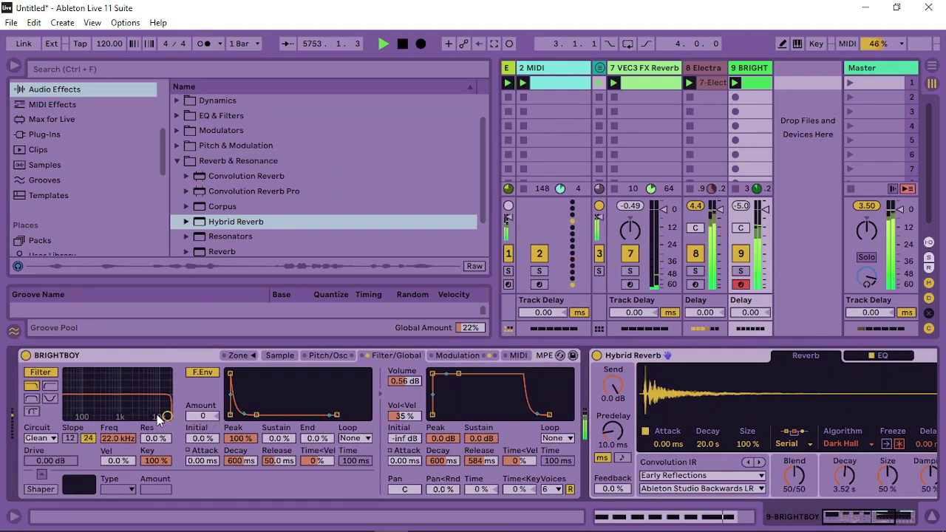
pyautogui.moveTo(166, 416); pyautogui.dragTo(139, 403)
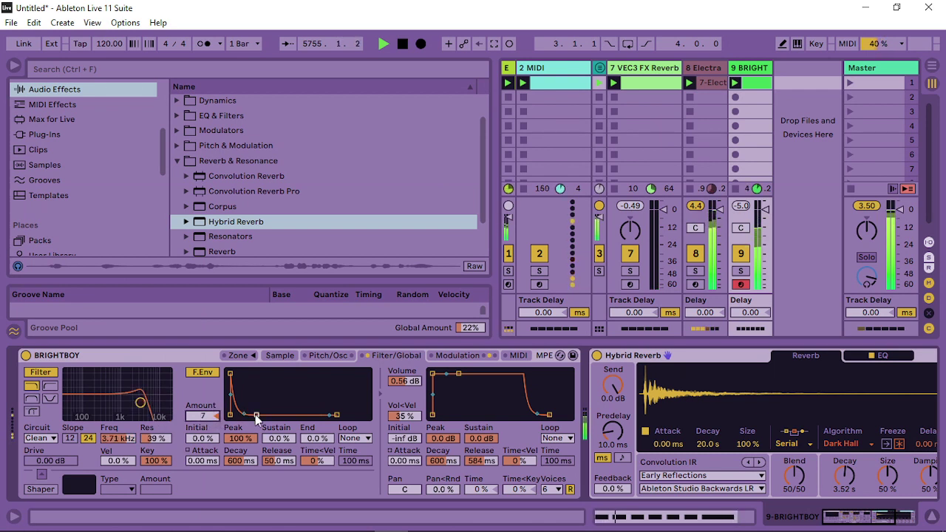
pyautogui.moveTo(256, 417); pyautogui.dragTo(286, 421)
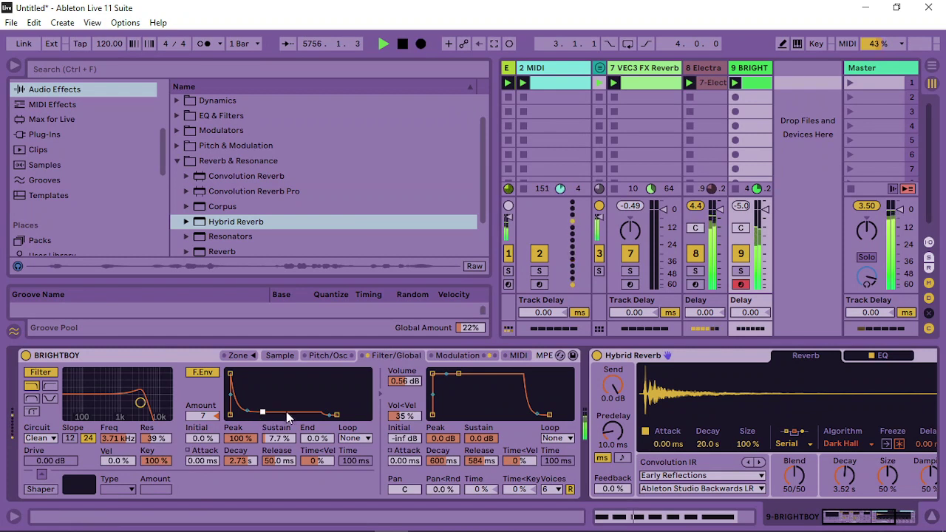
pyautogui.click(352, 439)
pyautogui.click(356, 496)
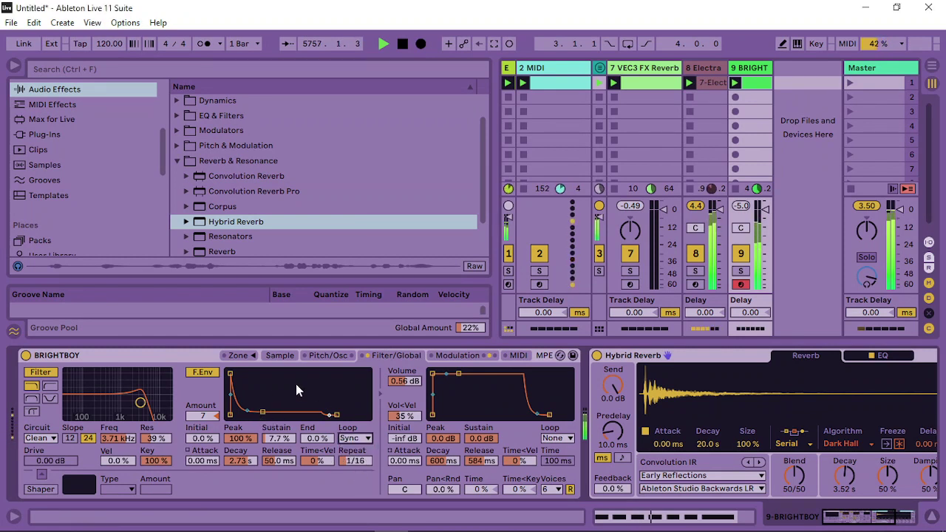
pyautogui.moveTo(249, 415); pyautogui.dragTo(256, 414)
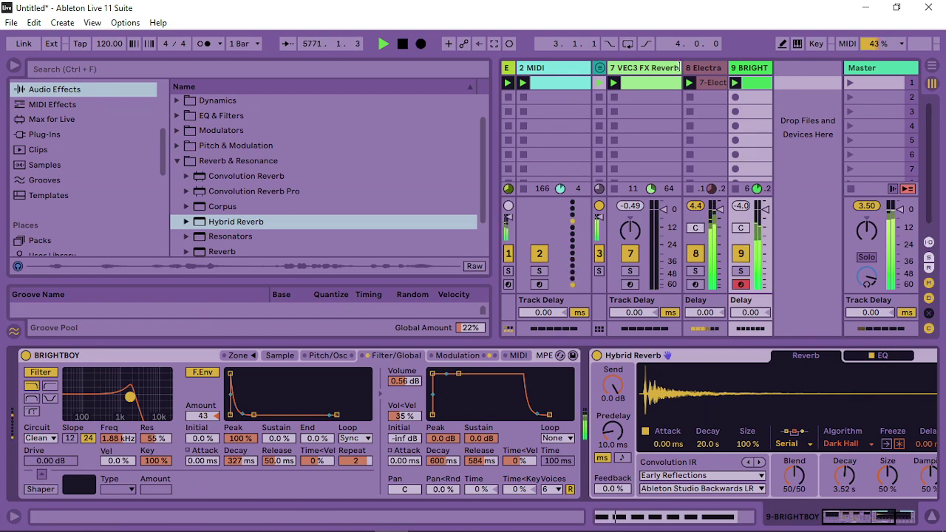
# Add Auto Filter after EQ Eight on the Electra track, with its low-pass cutoff at 373 Hz and resonance at 27%.
pyautogui.click(706, 68)
pyautogui.click(196, 116)
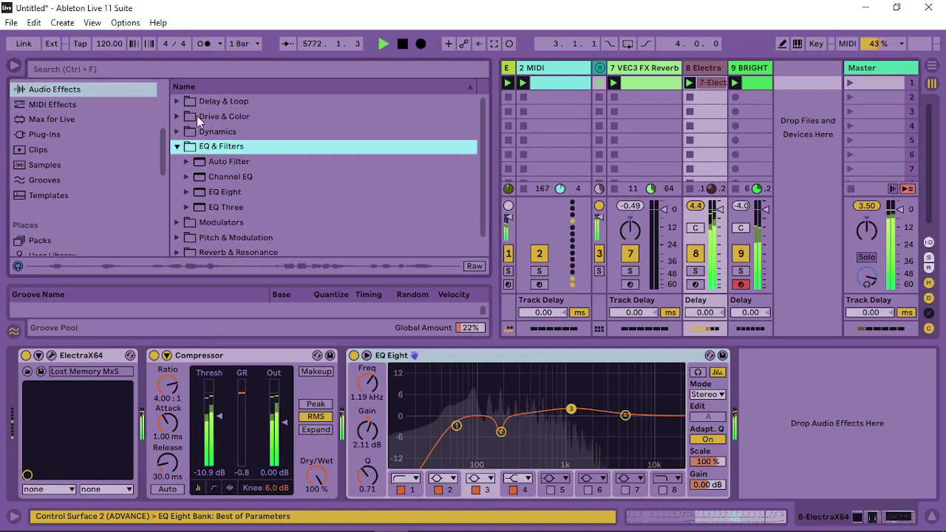
pyautogui.moveTo(228, 161); pyautogui.dragTo(722, 430)
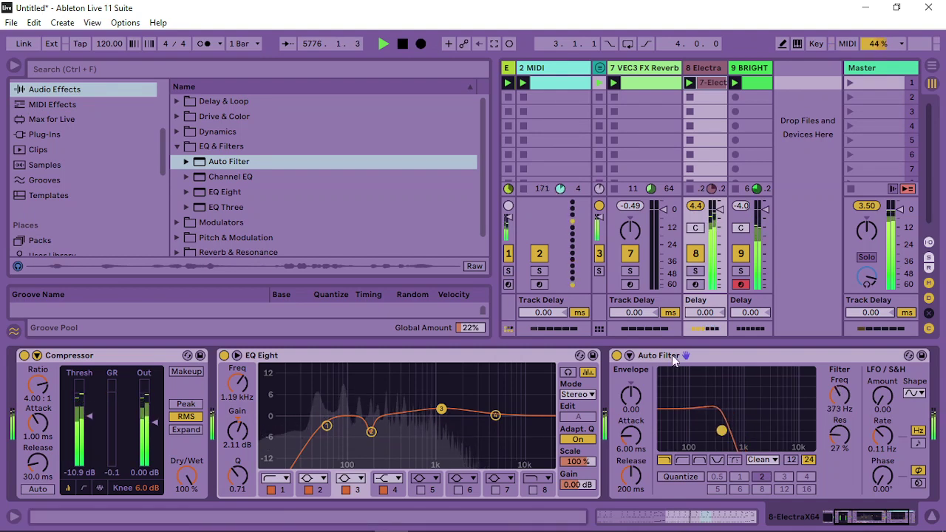
# Show the Auto Filter Frequency automation in the Electra clip and unlink its envelope loop from the clip loop.
pyautogui.rightClick(838, 394)
pyautogui.click(845, 404)
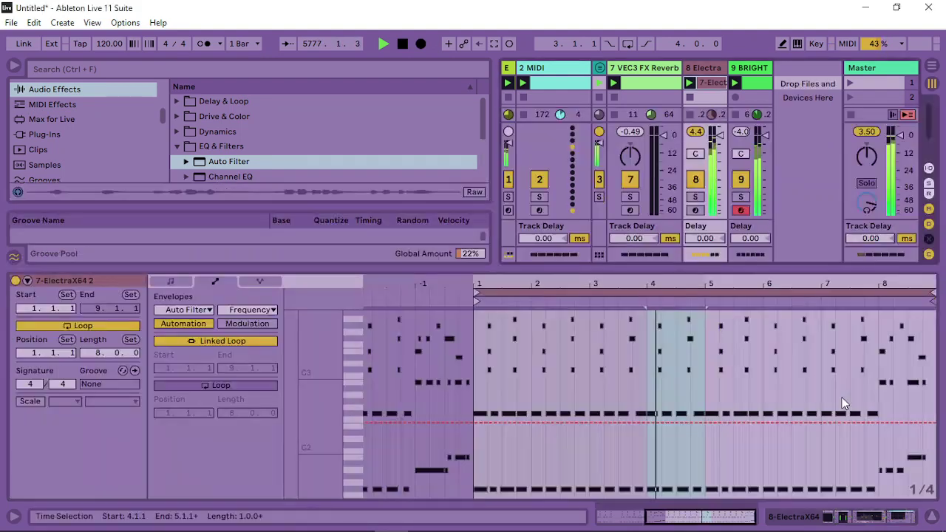
pyautogui.click(212, 341)
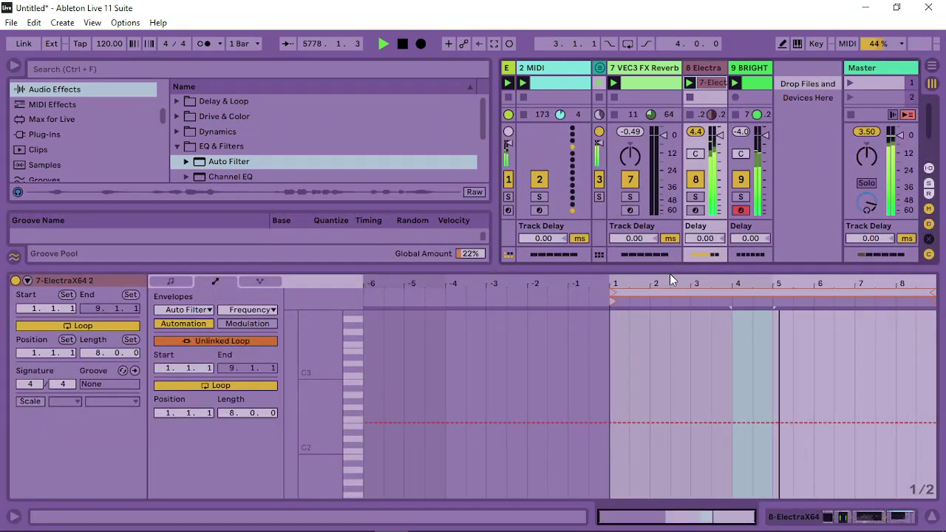
# Set the Electra clip's envelope loop length to 64 bars and lower its flat Auto Filter Frequency automation to about 70 Hz.
pyautogui.click(229, 412)
pyautogui.write('64')
pyautogui.press('Return')
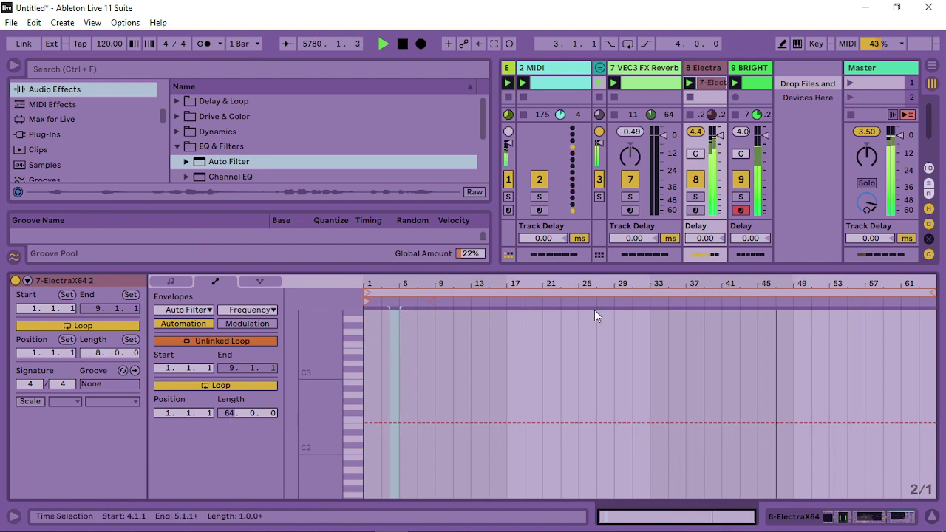
pyautogui.click(490, 348)
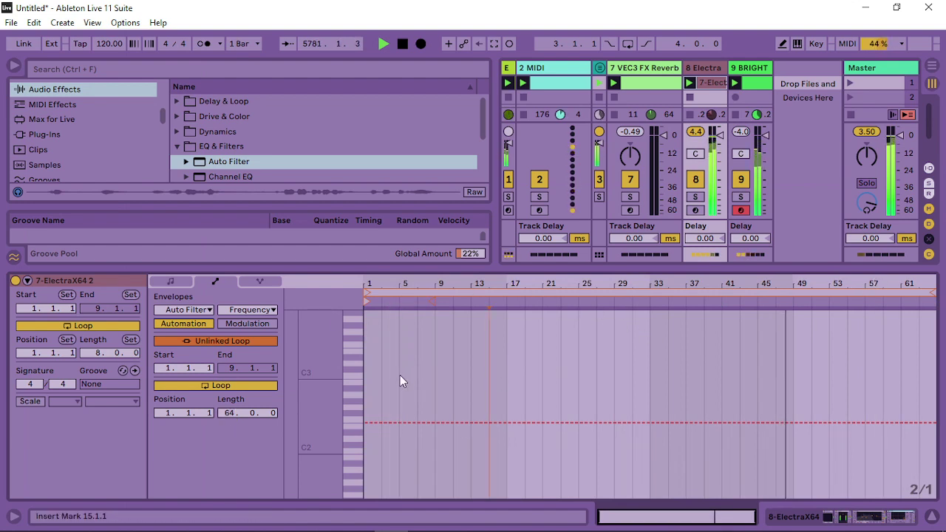
pyautogui.moveTo(400, 423); pyautogui.dragTo(400, 463)
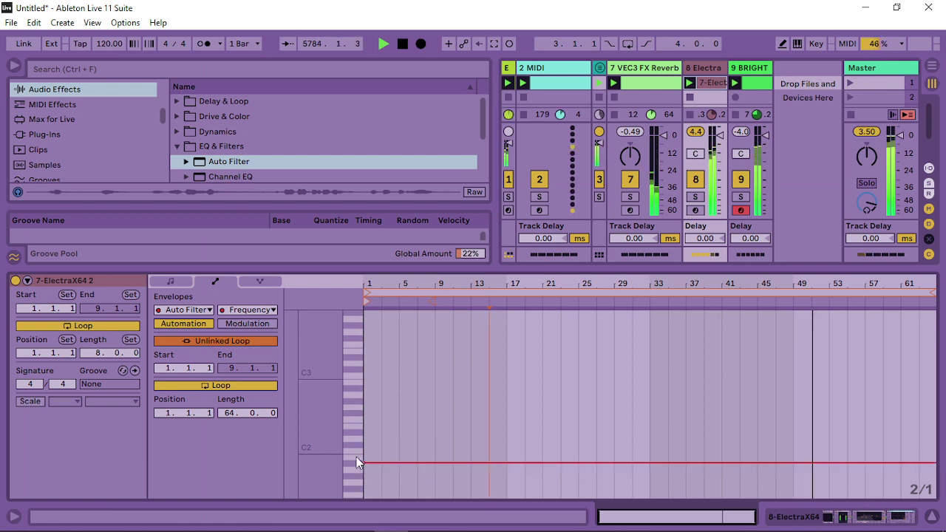
pyautogui.moveTo(364, 463); pyautogui.dragTo(365, 471)
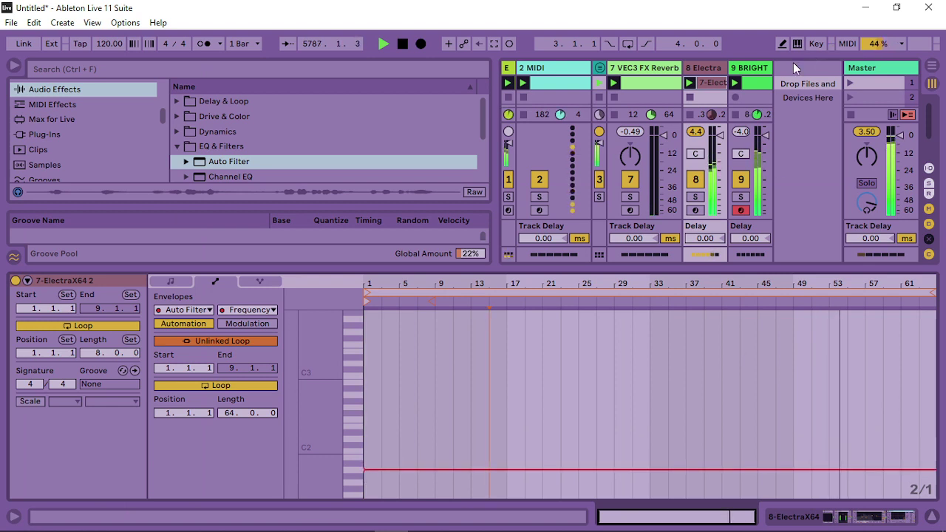
# Relaunch the first scene and ramp the Electra clip's Frequency automation up from bar 33 to about 406 Hz at bar 49.
pyautogui.click(849, 83)
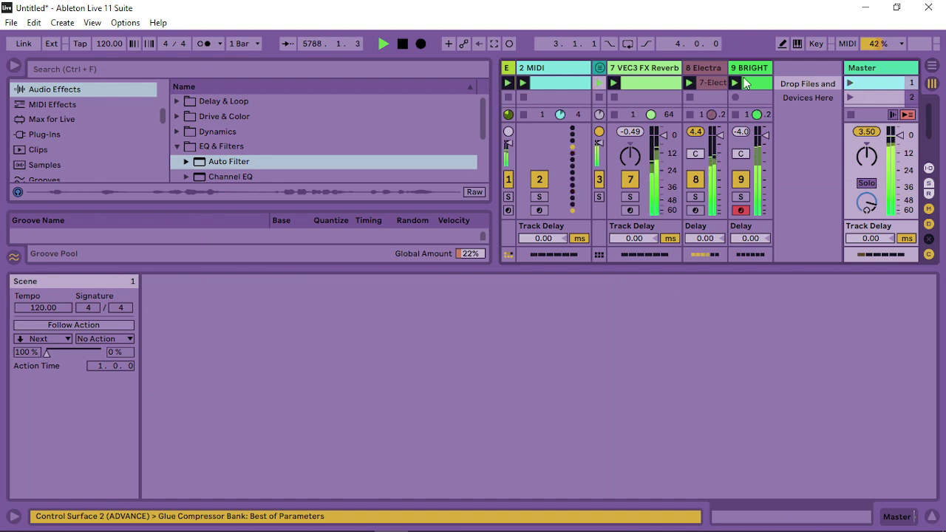
pyautogui.click(721, 81)
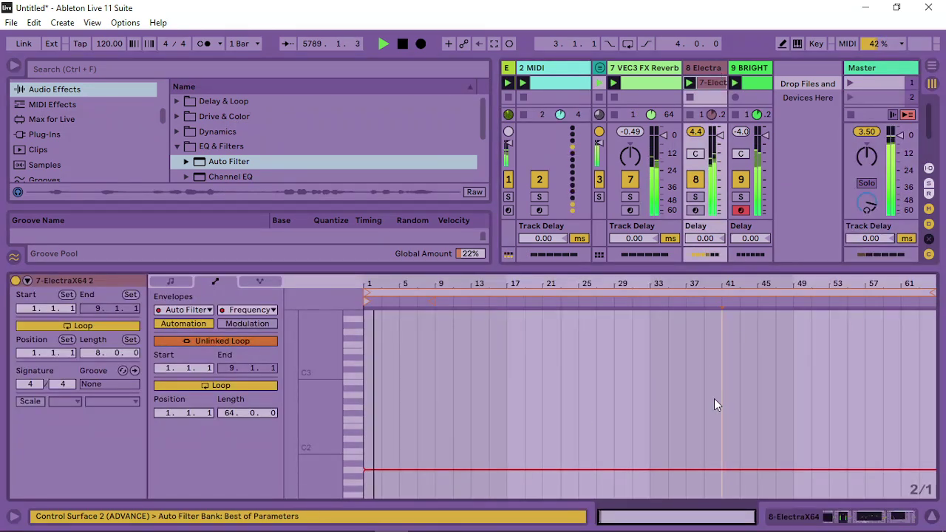
pyautogui.click(649, 469)
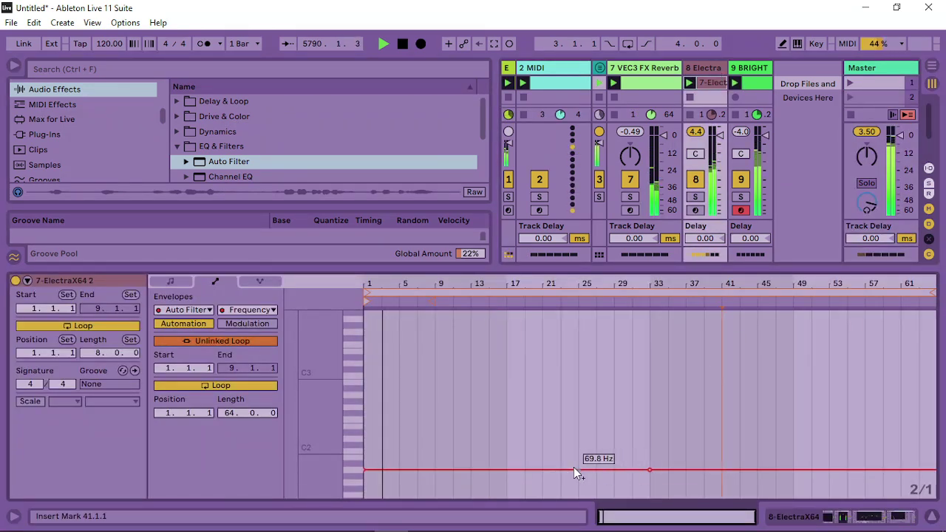
pyautogui.moveTo(740, 470); pyautogui.dragTo(791, 421)
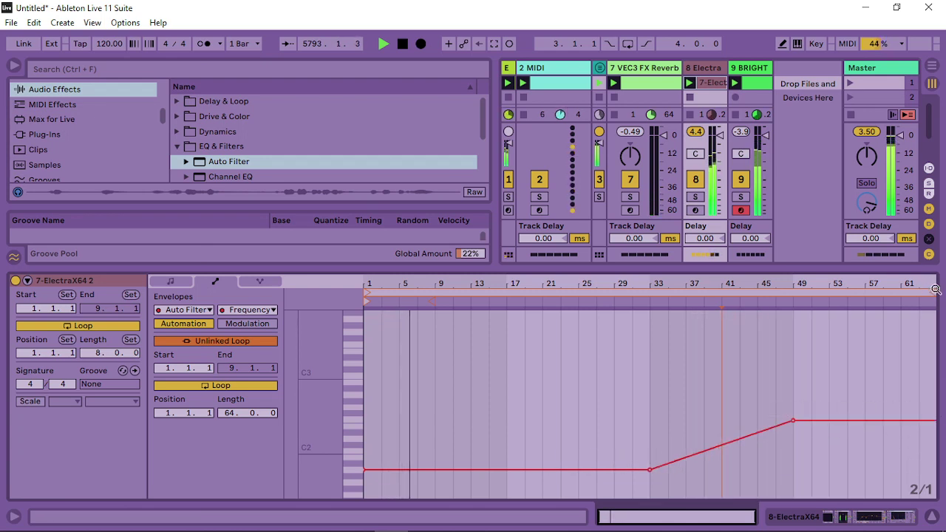
# Extend the Electra envelope loop to 96 bars, holding Frequency until bar 57, then rising and stepping up to about 1.19 kHz at bar 65.
pyautogui.moveTo(935, 290); pyautogui.dragTo(628, 313)
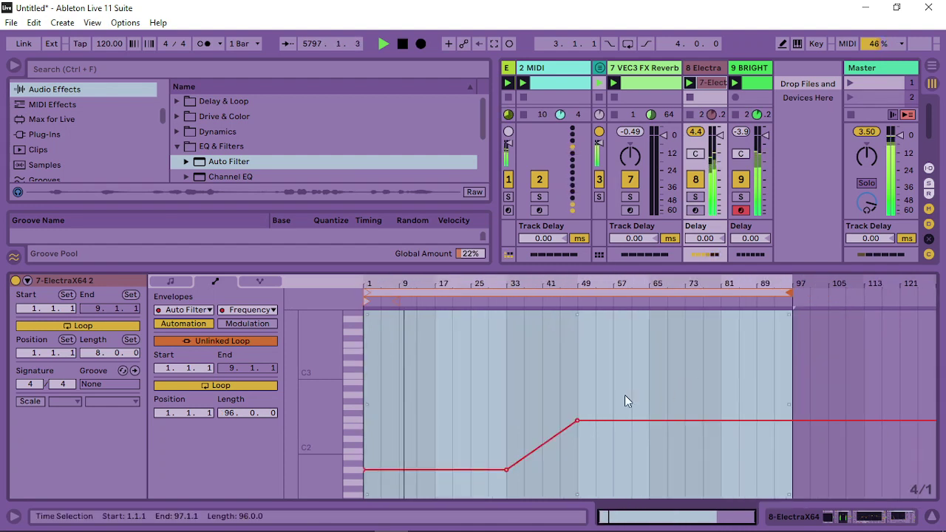
pyautogui.click(560, 391)
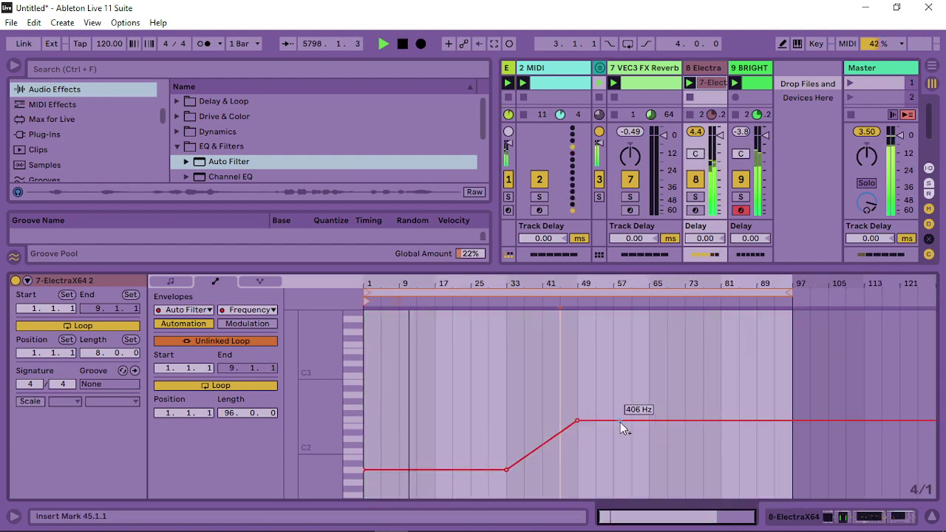
pyautogui.click(612, 420)
pyautogui.moveTo(648, 422); pyautogui.dragTo(684, 392)
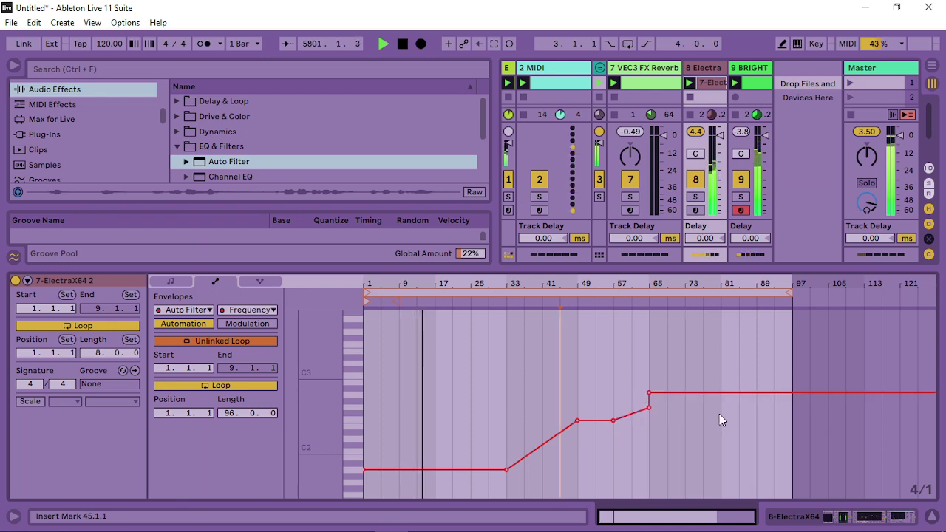
pyautogui.moveTo(649, 391); pyautogui.dragTo(650, 389)
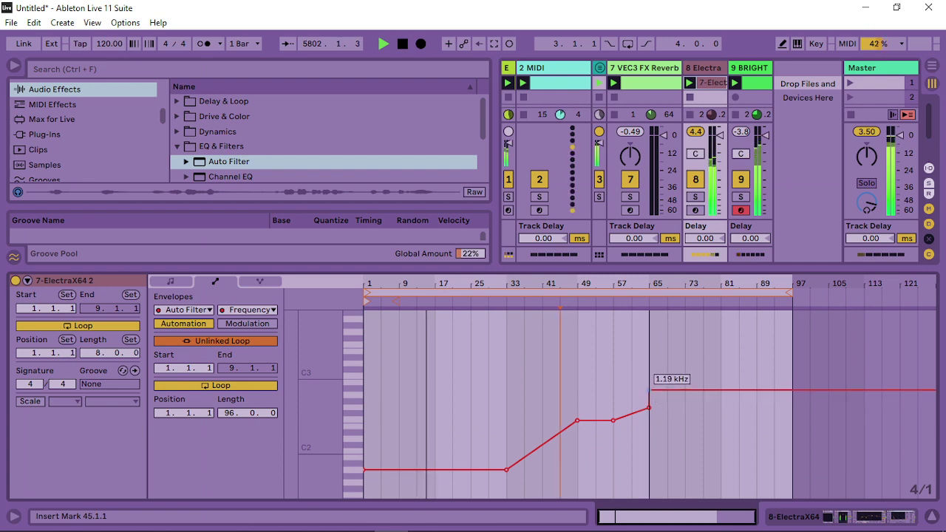
# Add Auto Filter between Sampler and Hybrid Reverb on the BRIGHTBOY track, and show Sampler's Volume automation in its clip.
pyautogui.click(753, 69)
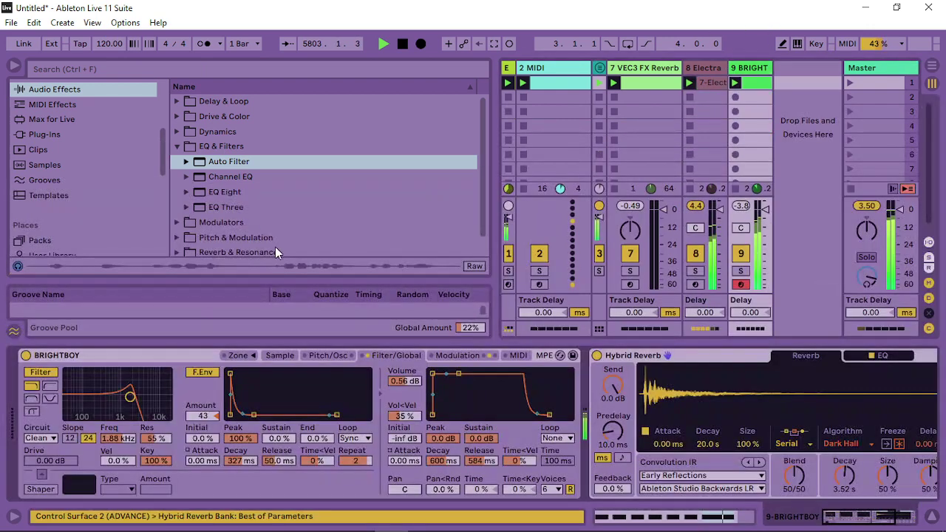
pyautogui.moveTo(223, 166); pyautogui.dragTo(591, 408)
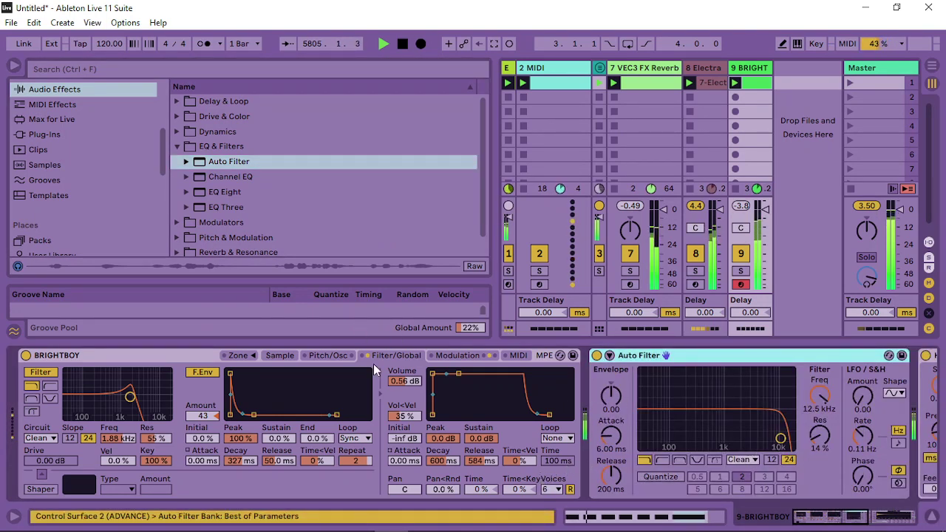
pyautogui.rightClick(409, 382)
pyautogui.click(446, 400)
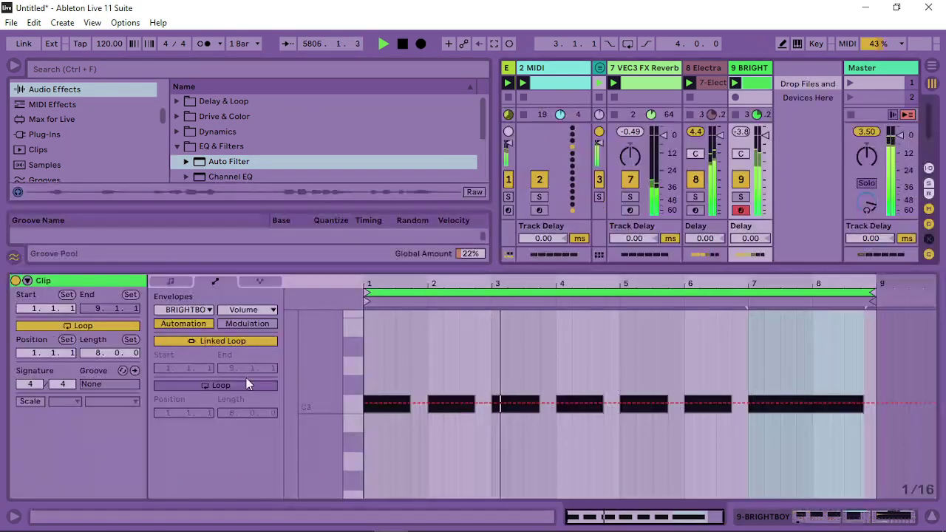
# Give the BRIGHTBOY clip an unlinked 64-bar envelope loop and drop its Volume automation to near minimum from bar 33 onward.
pyautogui.click(221, 341)
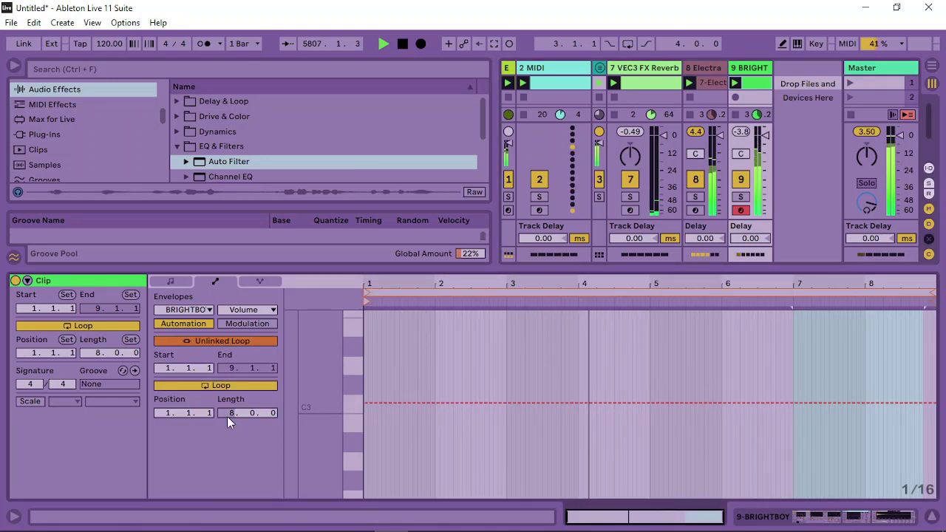
pyautogui.write('64')
pyautogui.press('Return')
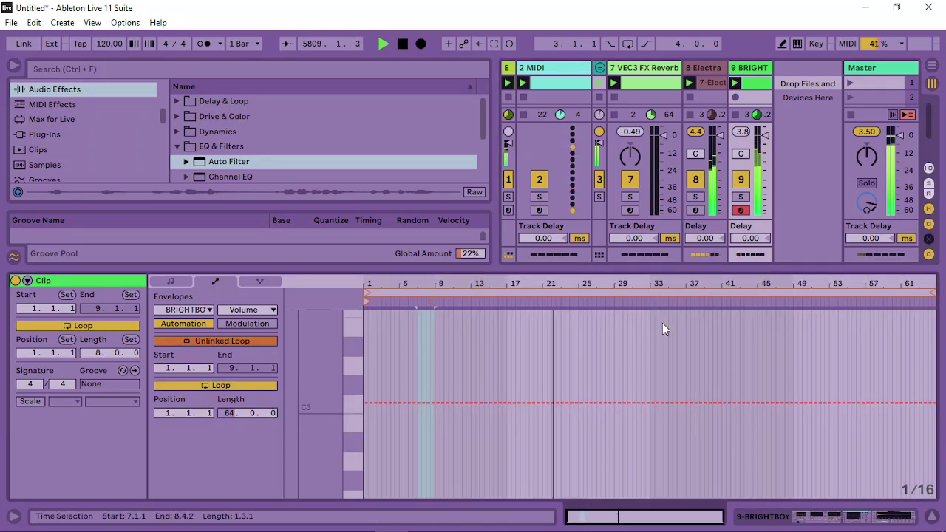
pyautogui.click(649, 404)
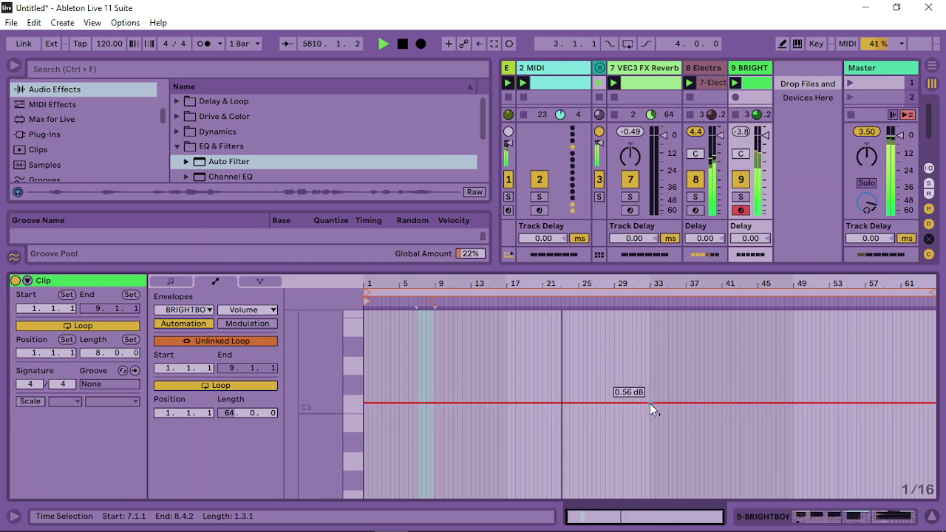
pyautogui.moveTo(660, 403); pyautogui.dragTo(660, 438)
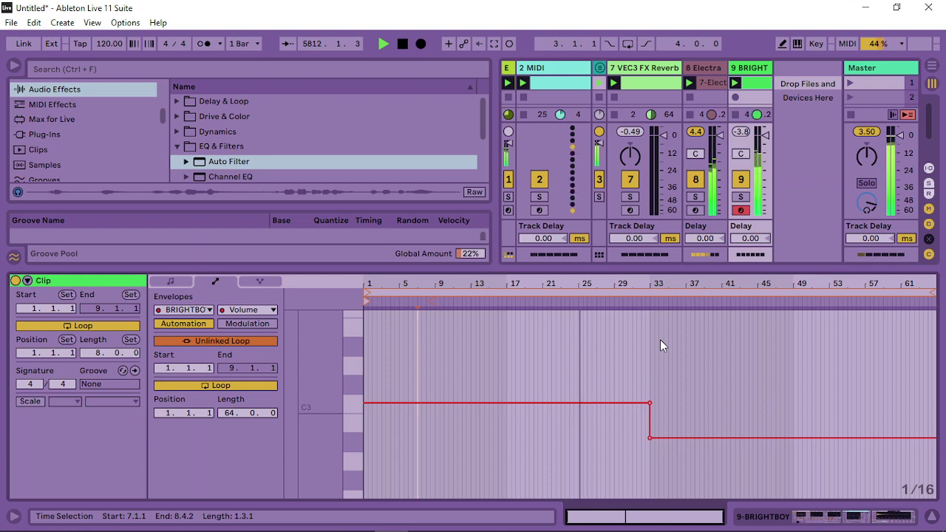
pyautogui.click(718, 82)
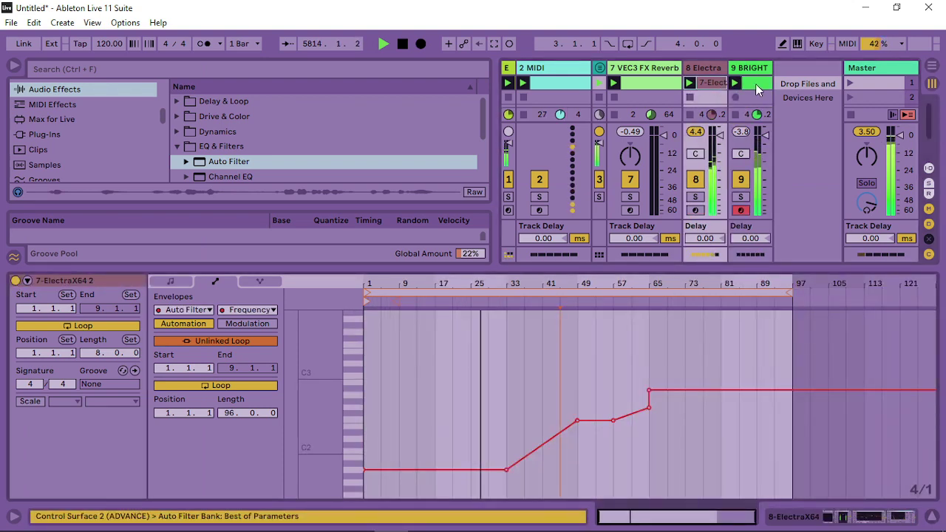
pyautogui.click(755, 83)
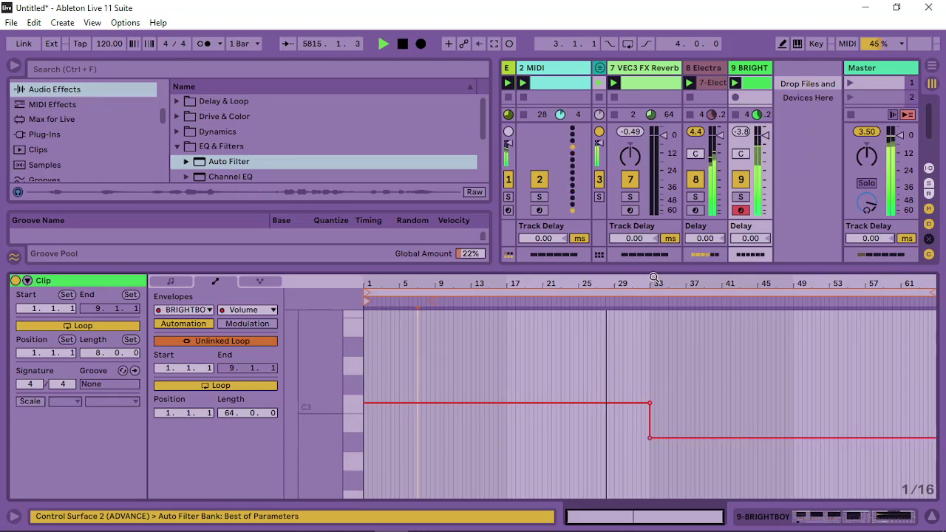
pyautogui.scroll(6, 647, 442)
pyautogui.moveTo(634, 438); pyautogui.dragTo(634, 488)
# Reshape the Electra Frequency automation with a short dip before bar 33, a sharp jump at bar 33 and a slightly higher bar 57 point.
pyautogui.click(708, 83)
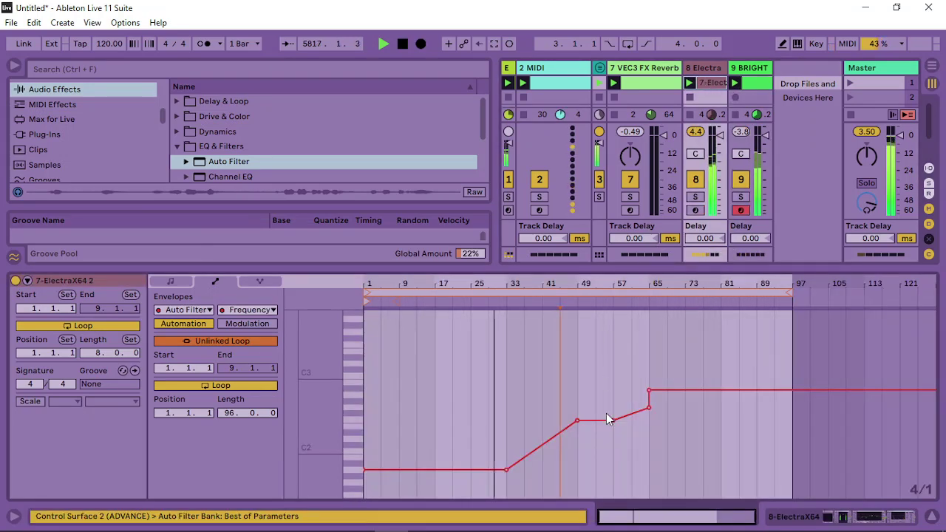
pyautogui.moveTo(533, 302); pyautogui.dragTo(523, 437)
pyautogui.click(509, 472)
pyautogui.moveTo(540, 470); pyautogui.dragTo(542, 427)
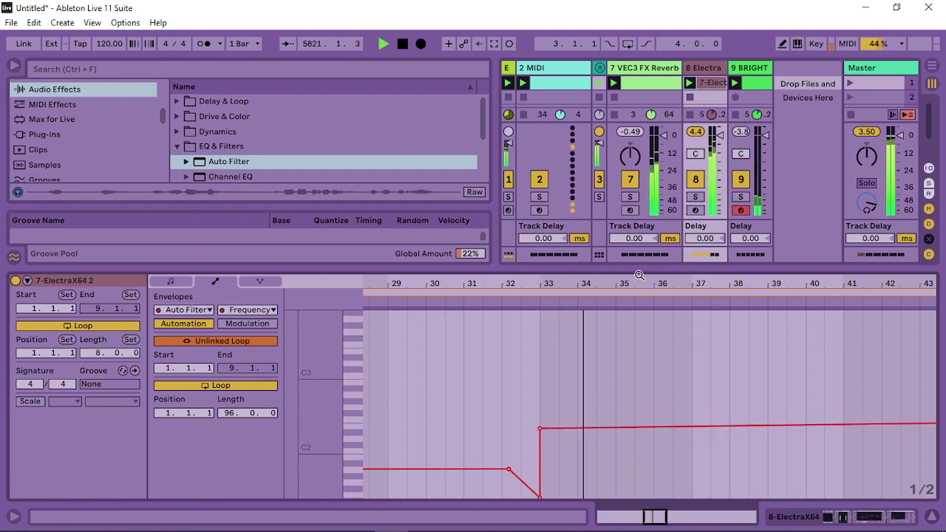
pyautogui.moveTo(639, 283); pyautogui.dragTo(639, 244)
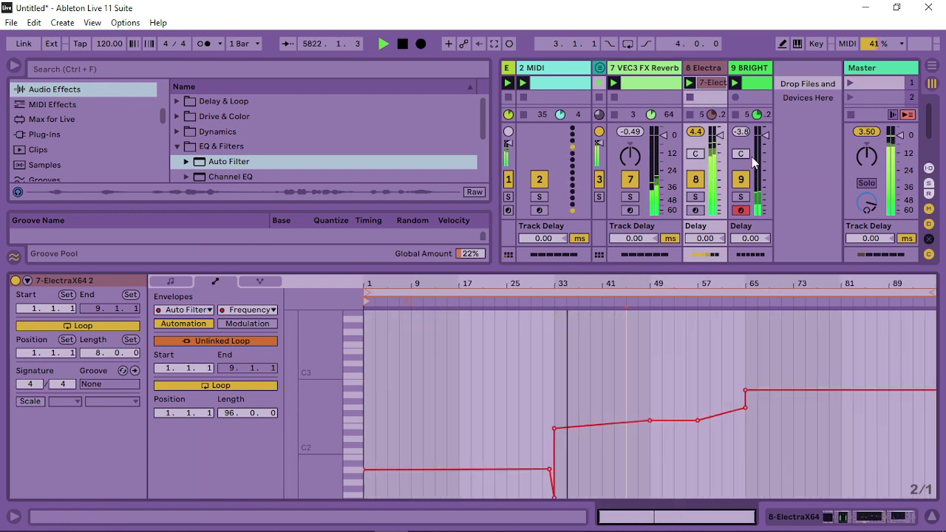
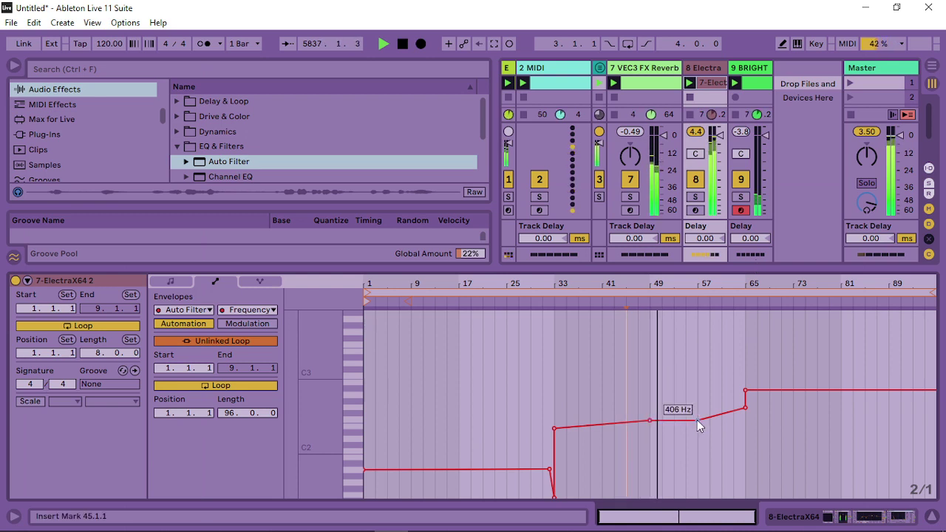
pyautogui.moveTo(697, 420); pyautogui.dragTo(697, 413)
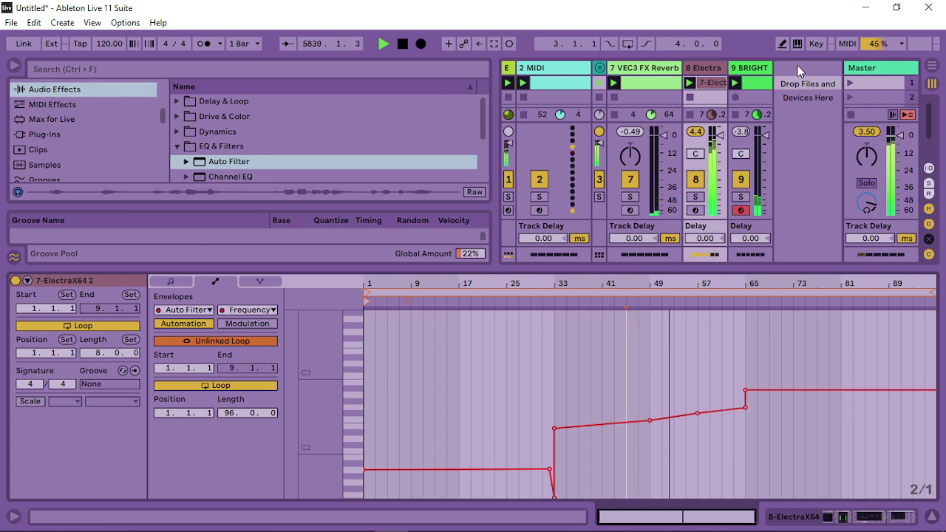
# Draw the BRIGHTBOY clip's Volume automation back up to about 1.2 dB from bar 63 to the end of the envelope loop.
pyautogui.click(765, 86)
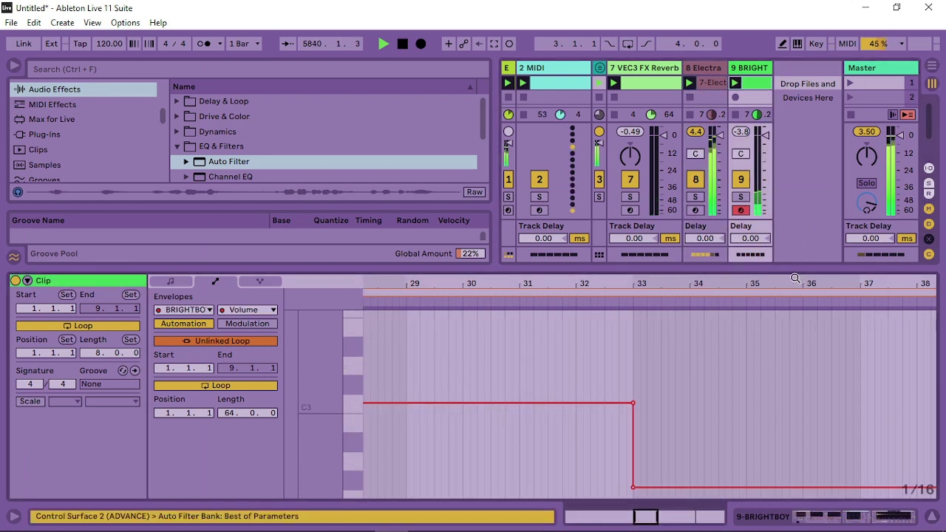
pyautogui.press('-')
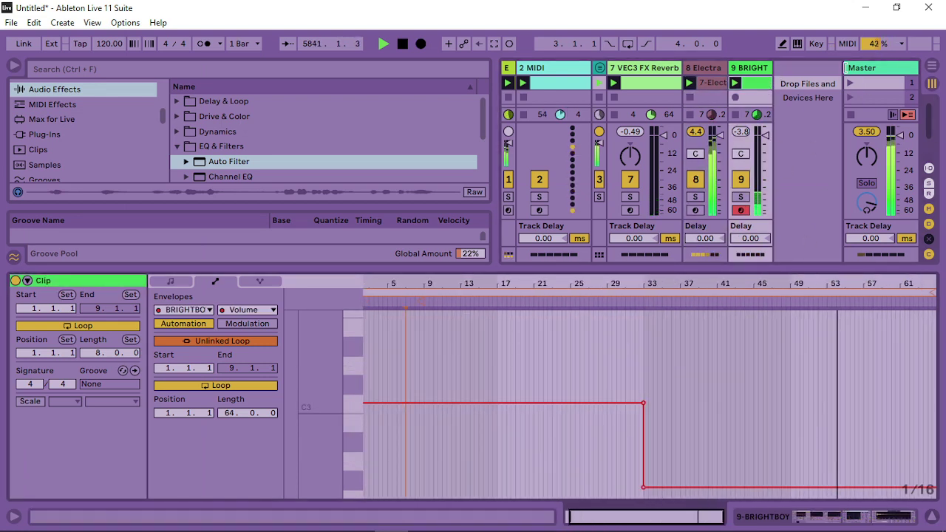
pyautogui.click(782, 44)
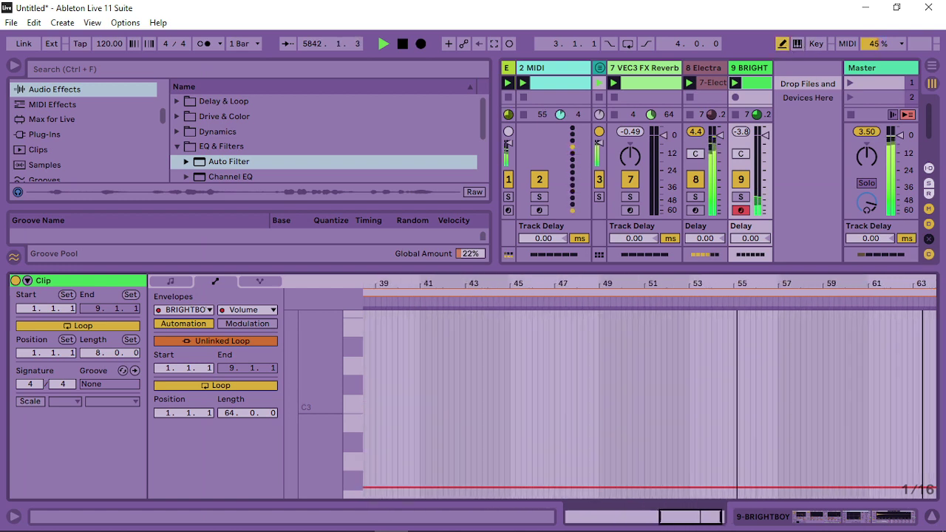
pyautogui.press('+')
pyautogui.moveTo(915, 397)
pyautogui.mouseDown()
pyautogui.moveTo(915, 389)
pyautogui.moveTo(939, 387)
pyautogui.moveTo(919, 396)
pyautogui.moveTo(925, 403)
pyautogui.moveTo(942, 394)
pyautogui.moveTo(885, 401)
pyautogui.moveTo(933, 395)
pyautogui.moveTo(878, 413)
pyautogui.moveTo(872, 490)
pyautogui.moveTo(883, 486)
pyautogui.moveTo(876, 479)
pyautogui.moveTo(916, 479)
pyautogui.mouseUp()
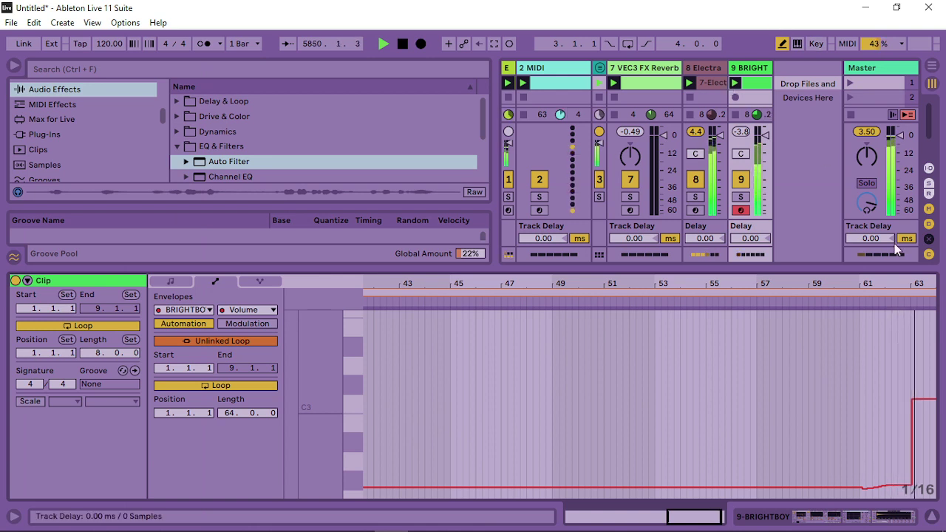
pyautogui.press('-')
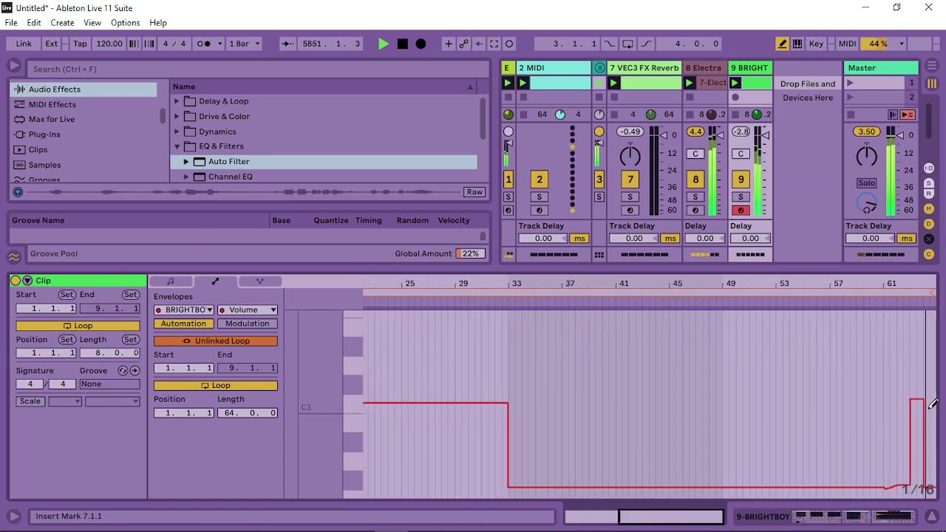
pyautogui.moveTo(935, 389); pyautogui.dragTo(938, 392)
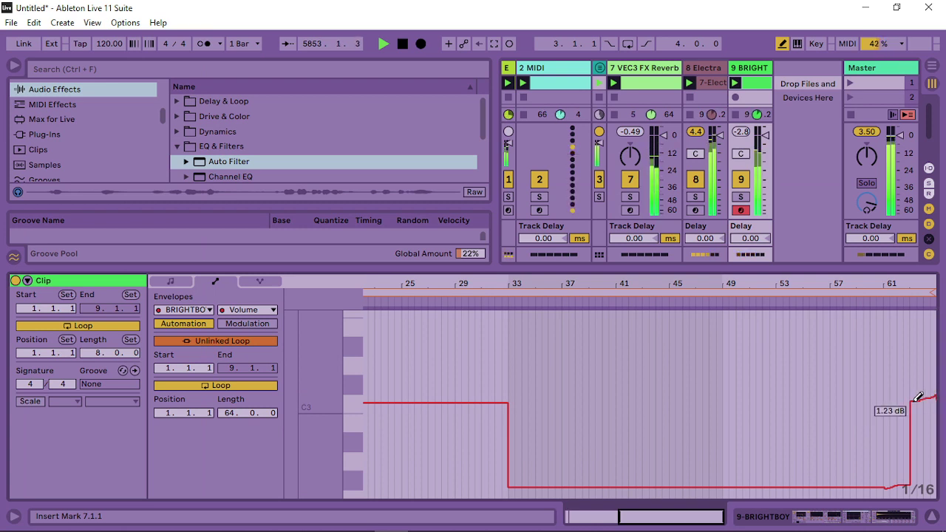
pyautogui.press('-')
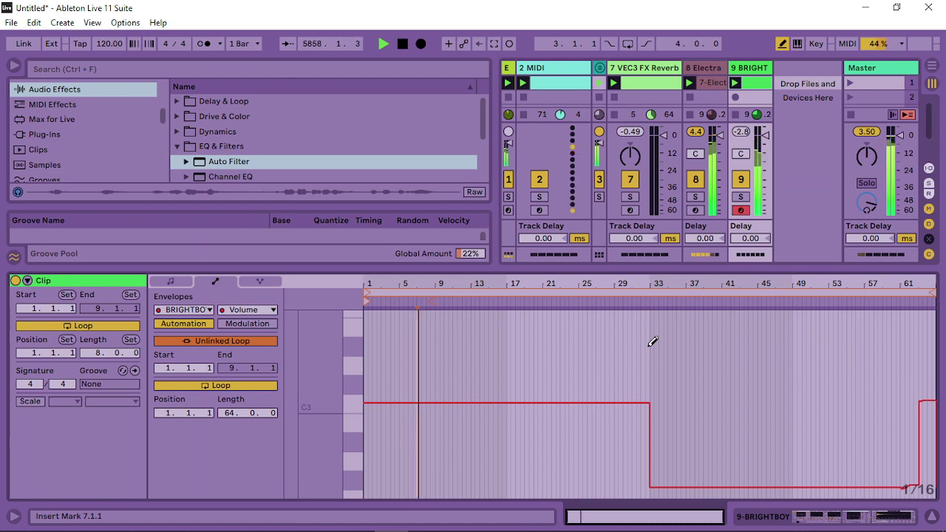
# Relaunch the first scene and hide the detail view to give the session mixer more room.
pyautogui.click(851, 83)
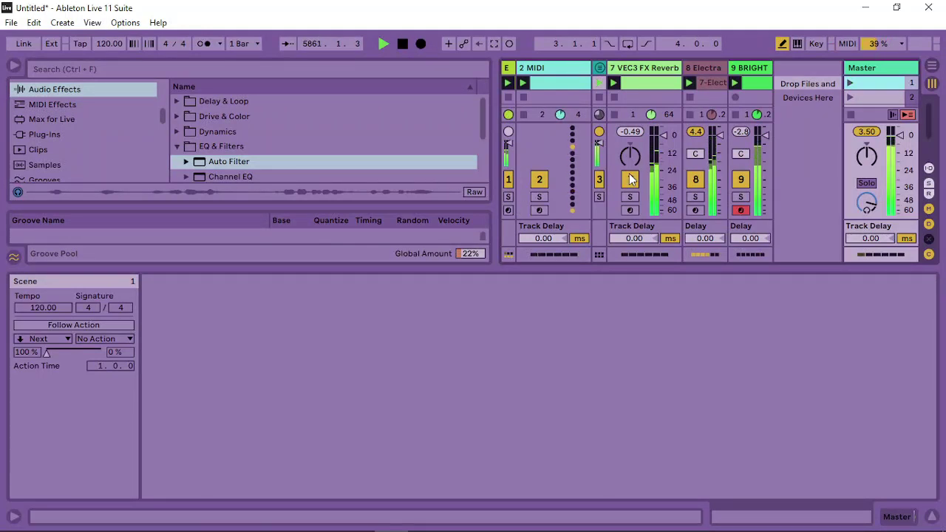
pyautogui.hotkey('ctrl', 'alt', 'l')
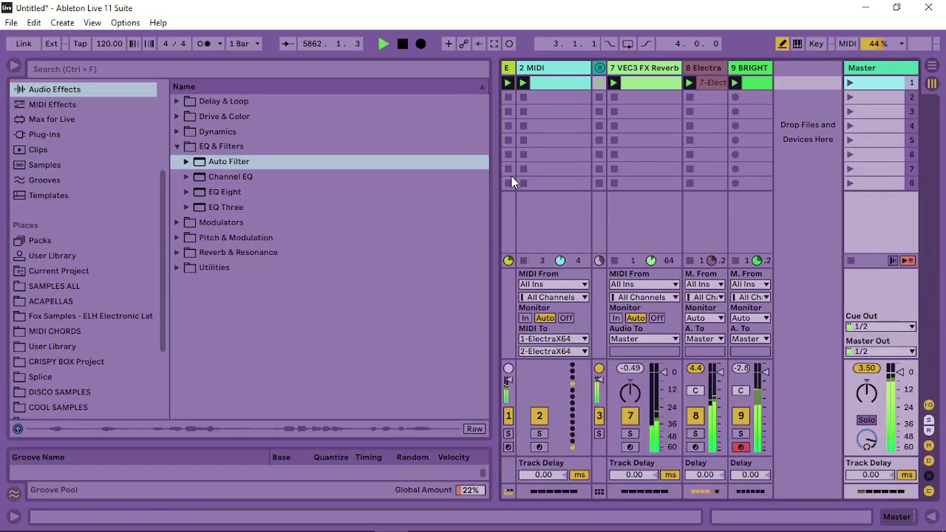
# Narrow the browser and add an EQ Eight after the Glue Compressor on the Master track.
pyautogui.moveTo(495, 192); pyautogui.dragTo(263, 192)
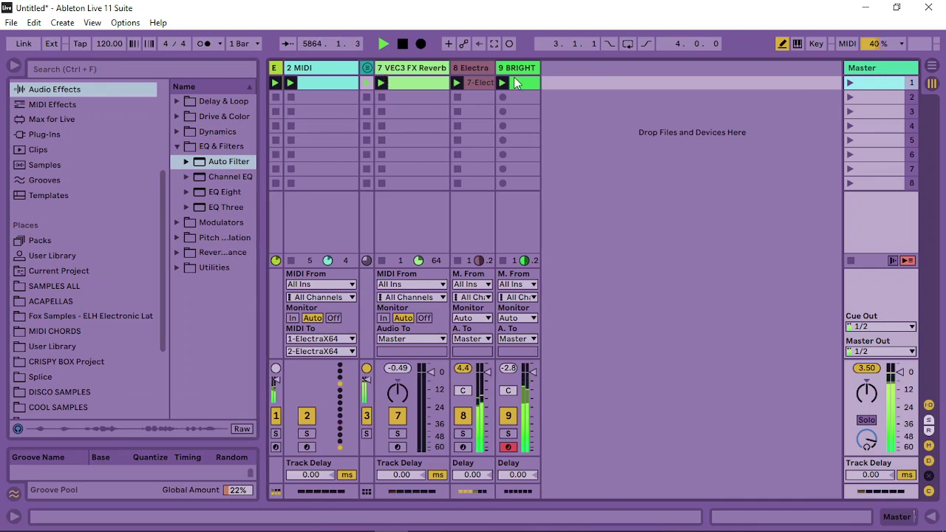
pyautogui.doubleClick(882, 68)
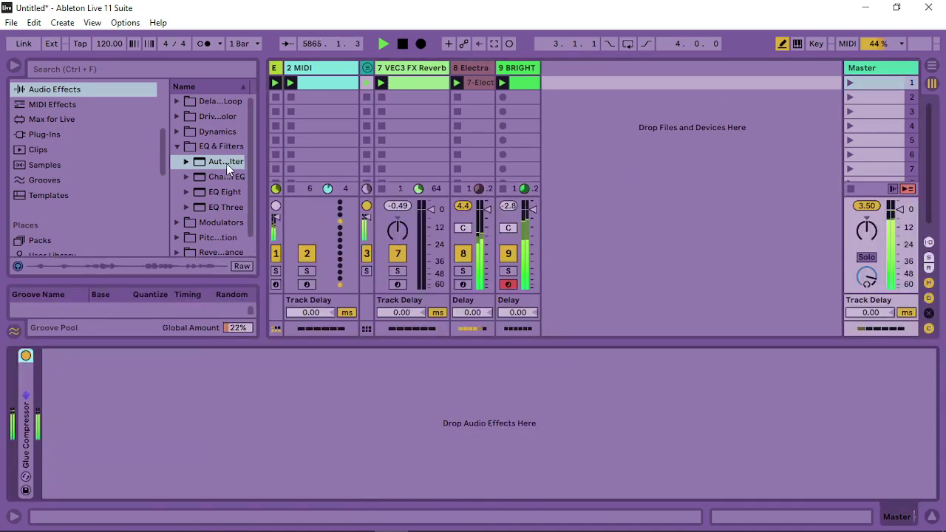
pyautogui.moveTo(206, 198); pyautogui.dragTo(326, 374)
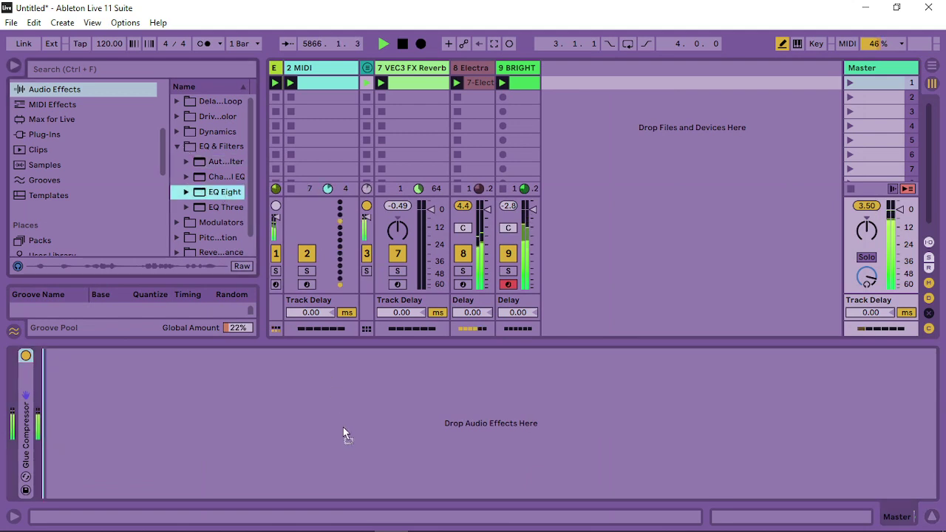
pyautogui.moveTo(343, 427); pyautogui.dragTo(312, 426)
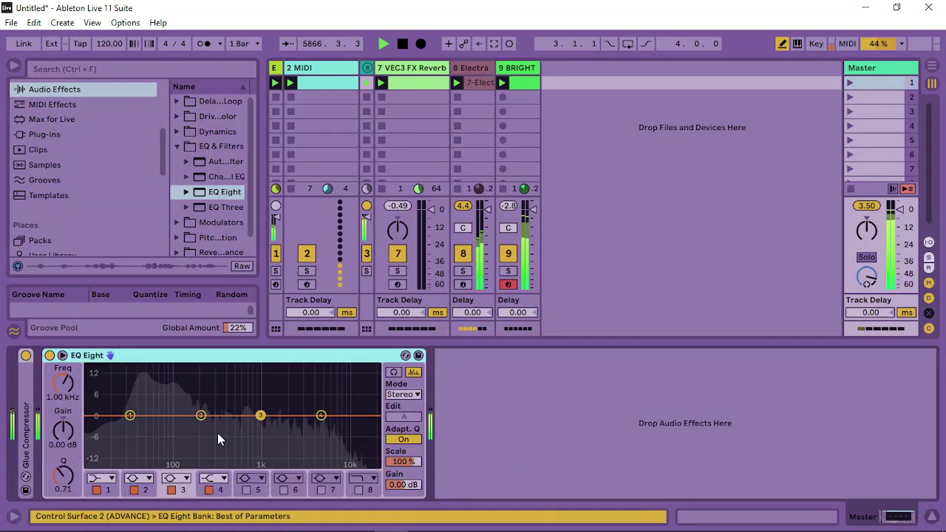
# Turn band 1 of the Master EQ Eight into a low cut and lower its frequency to just under 24 Hz.
pyautogui.click(109, 480)
pyautogui.click(107, 428)
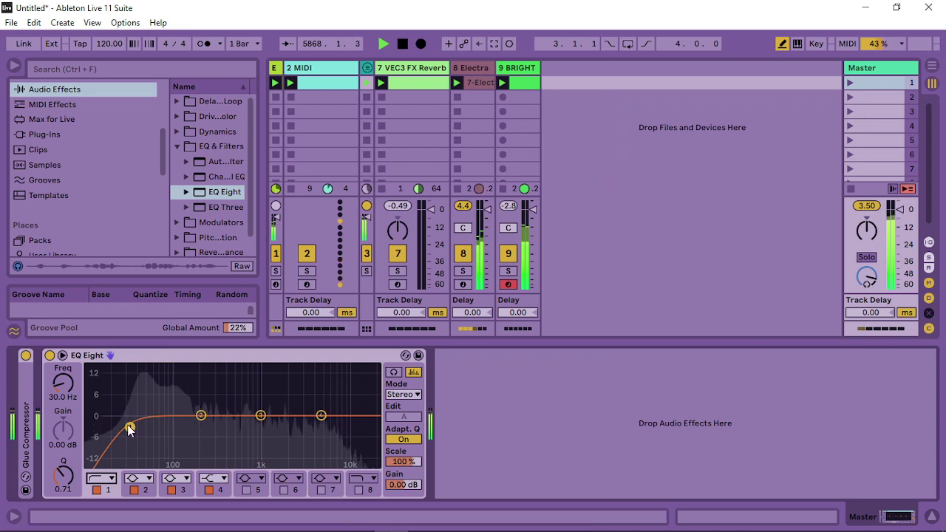
pyautogui.moveTo(130, 428); pyautogui.dragTo(116, 429)
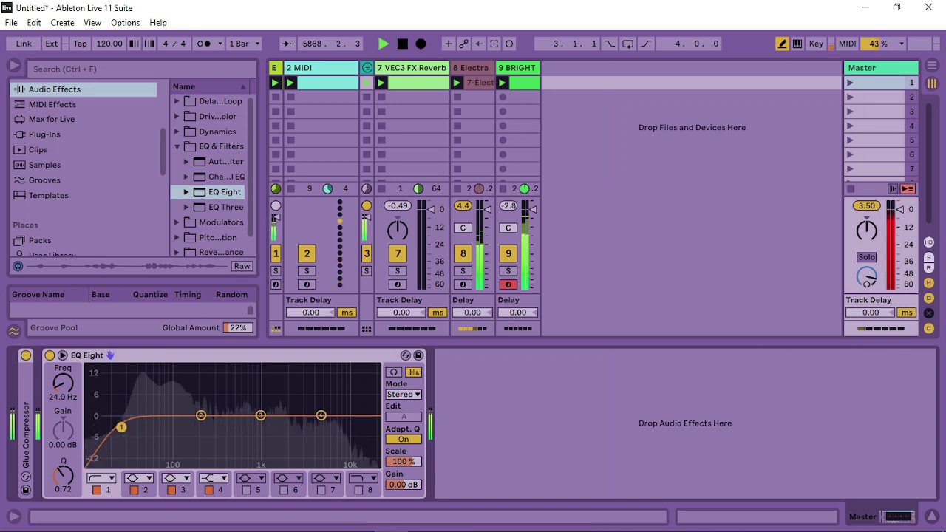
# Cut EQ Eight band 2 by 2.85 dB at 198 Hz with Q 2.20, and band 3 by 2.11 dB at 1.67 kHz with Q 1.72.
pyautogui.click(202, 416)
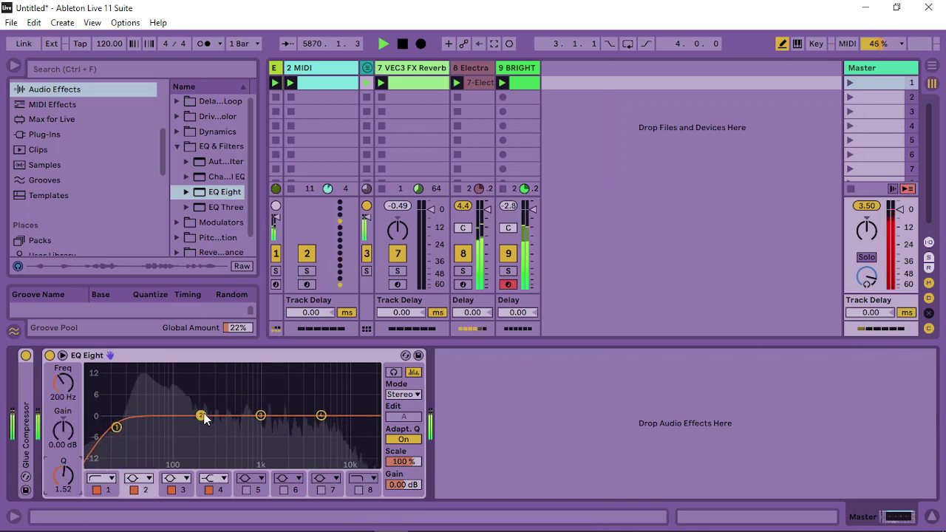
pyautogui.moveTo(204, 418); pyautogui.dragTo(204, 426)
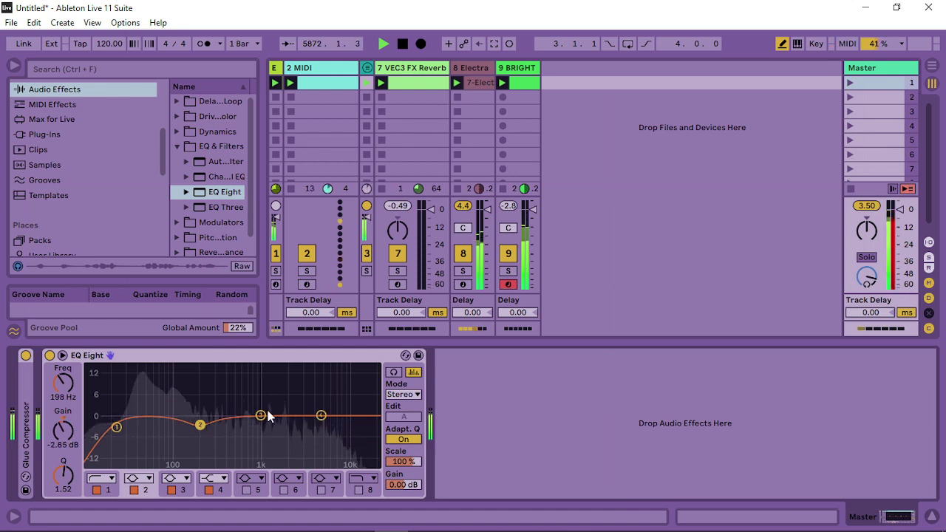
pyautogui.moveTo(63, 475); pyautogui.dragTo(63, 467)
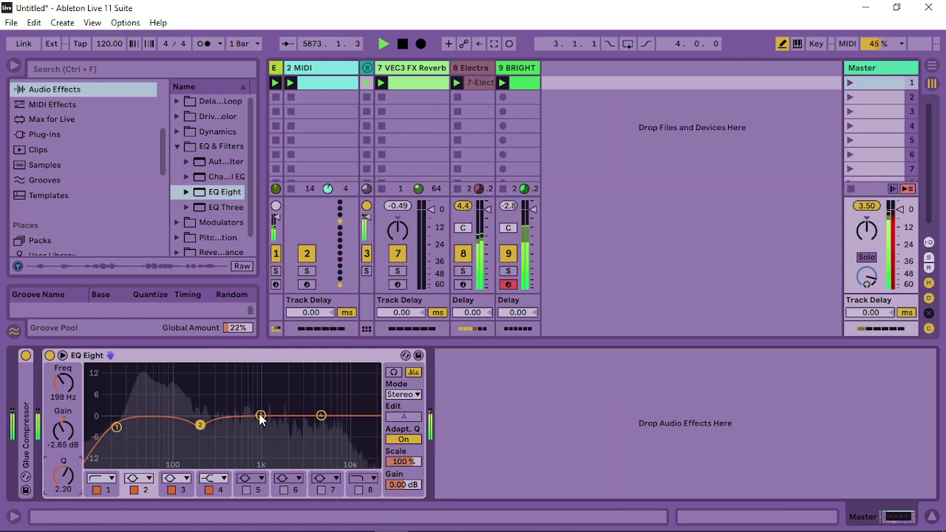
pyautogui.moveTo(260, 416); pyautogui.dragTo(282, 419)
pyautogui.moveTo(60, 481)
pyautogui.mouseDown()
pyautogui.moveTo(60, 465)
pyautogui.moveTo(61, 480)
pyautogui.mouseUp()
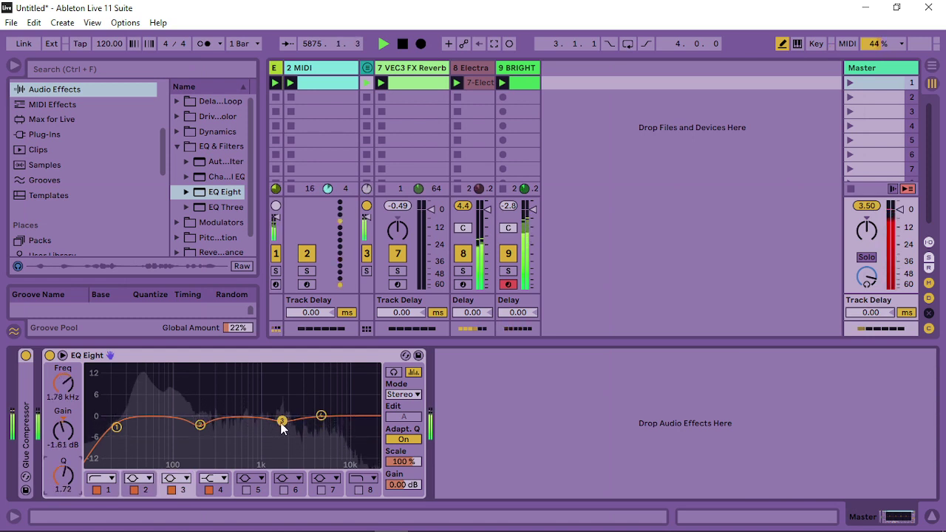
pyautogui.moveTo(282, 424); pyautogui.dragTo(279, 424)
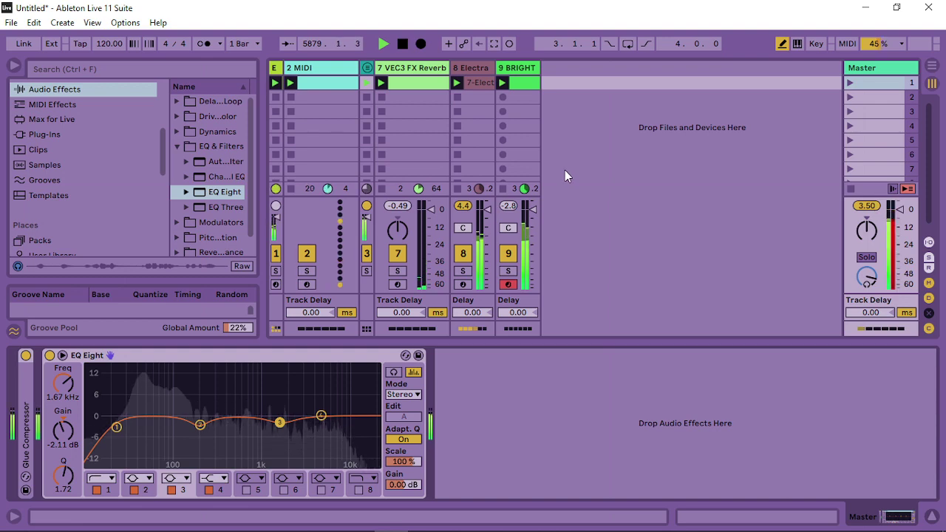
# Set the BRIGHTBOY Sampler's Time to 48% and its filter frequency to about 2.20 kHz.
pyautogui.click(536, 67)
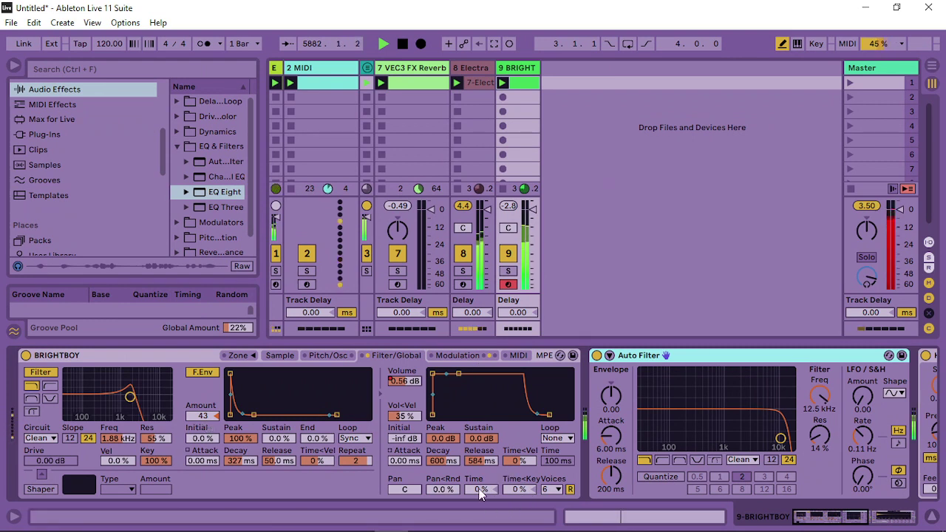
pyautogui.moveTo(479, 489); pyautogui.dragTo(479, 452)
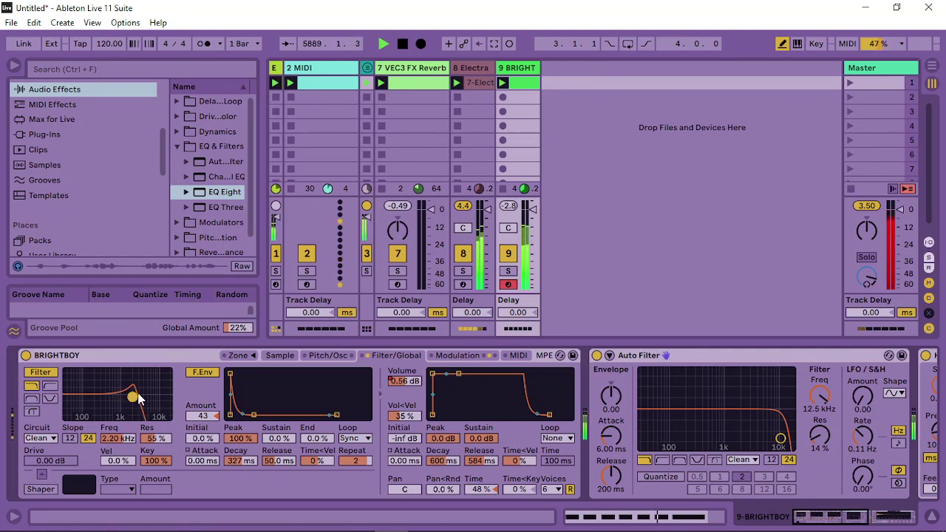
pyautogui.click(479, 87)
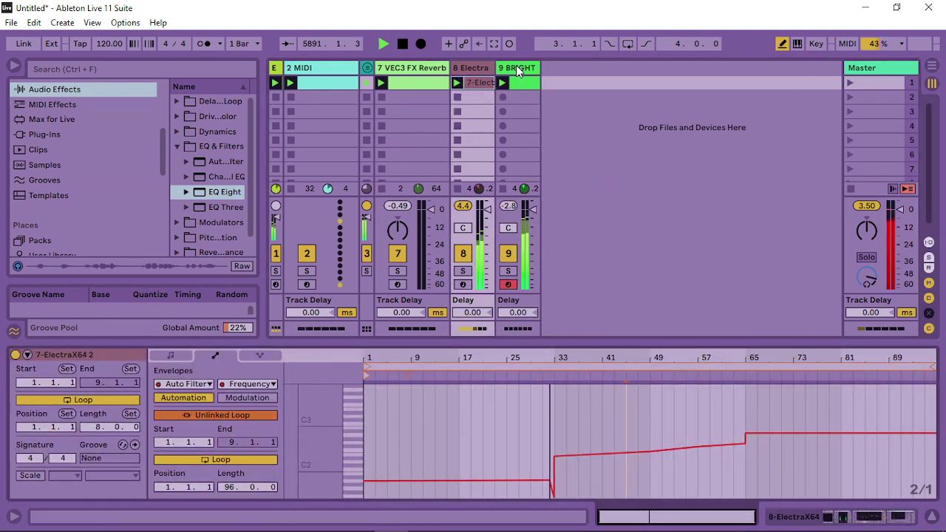
# Add an Auto Filter at about 591 Hz after Multiband Dynamics on track 1 and give the clip's Frequency automation an unlinked 64-bar loop.
pyautogui.click(277, 68)
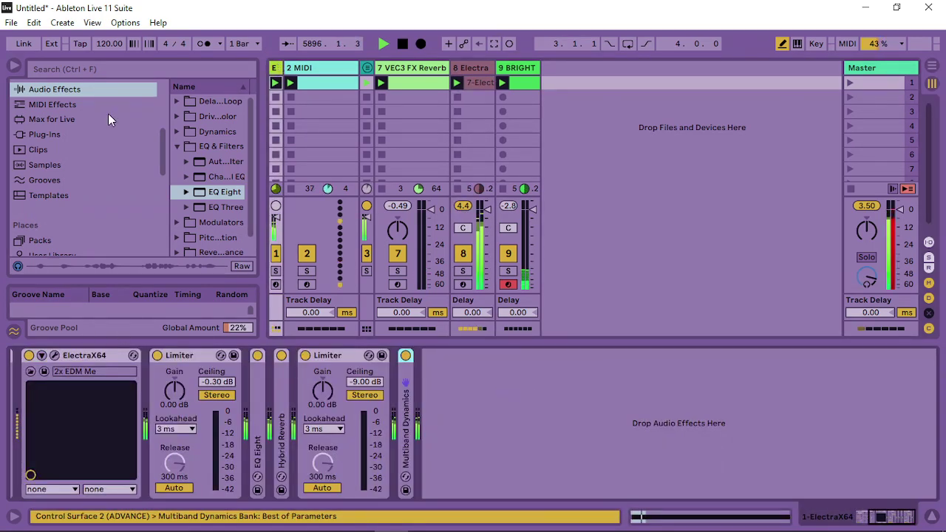
pyautogui.moveTo(220, 161)
pyautogui.mouseDown()
pyautogui.moveTo(541, 419)
pyautogui.moveTo(574, 431)
pyautogui.moveTo(582, 413)
pyautogui.moveTo(602, 435)
pyautogui.moveTo(549, 431)
pyautogui.mouseUp()
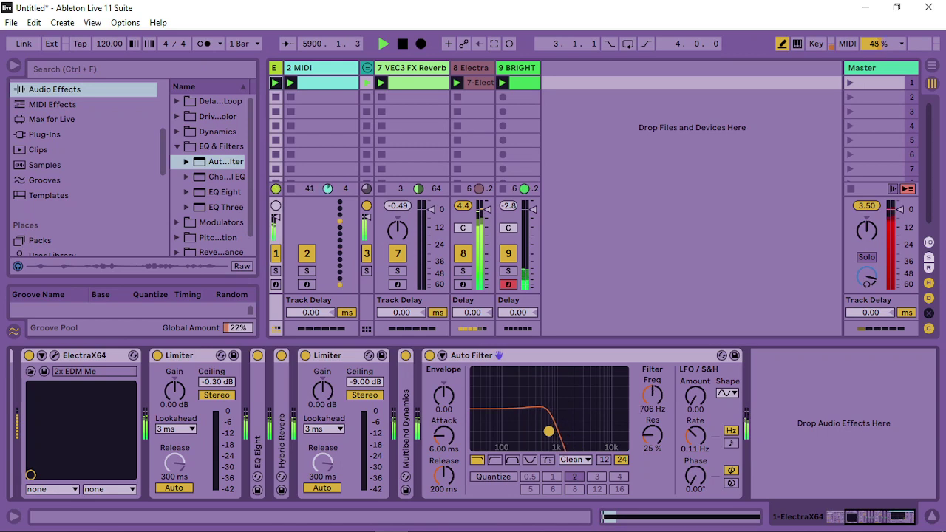
pyautogui.rightClick(650, 400)
pyautogui.click(698, 411)
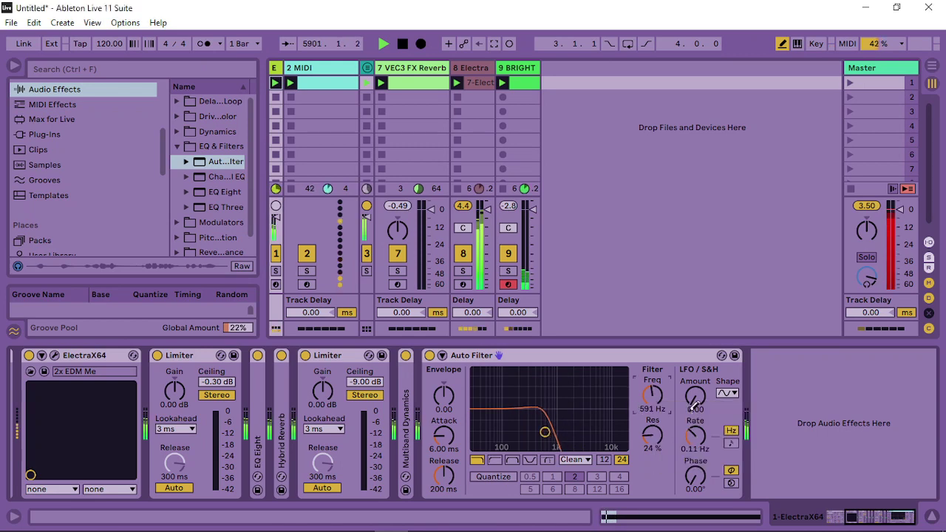
pyautogui.click(219, 413)
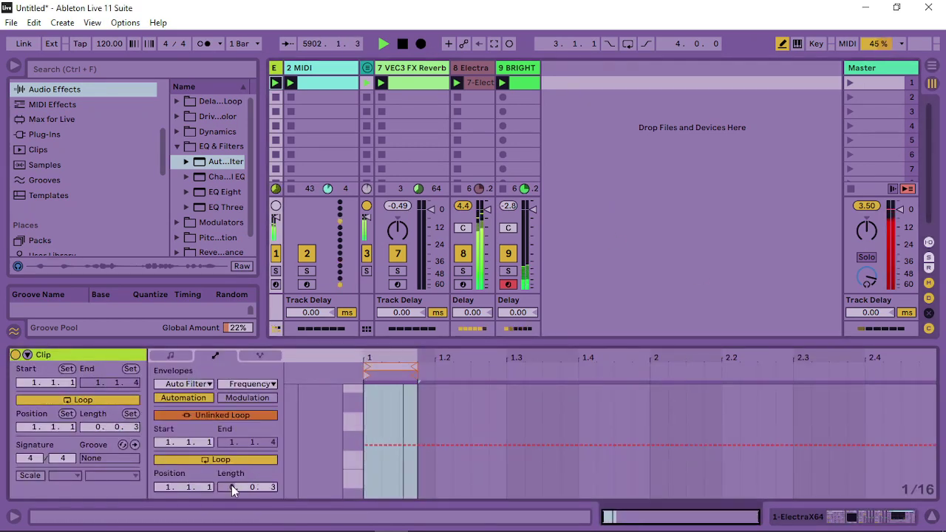
pyautogui.moveTo(230, 484); pyautogui.dragTo(233, 458)
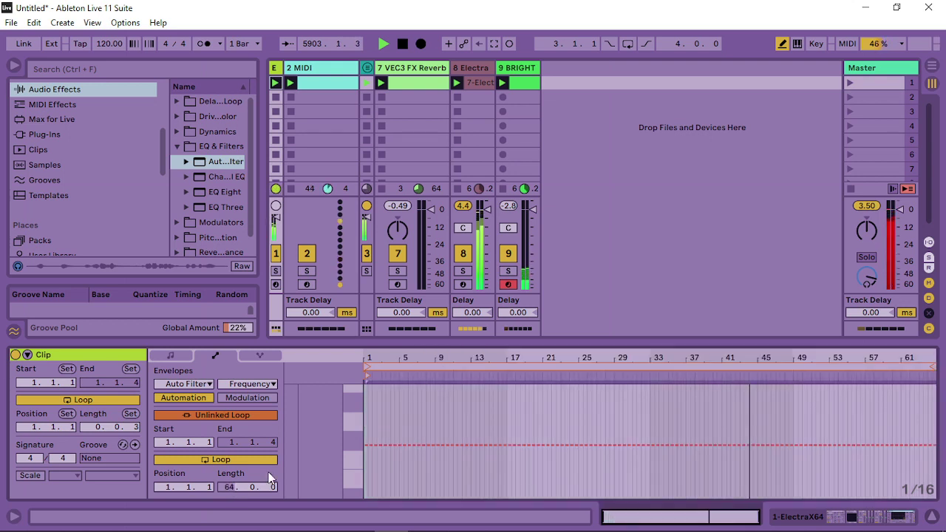
# Shape the track 1 Frequency automation as a curved rise from the minimum at bar 1 to 591 Hz at bar 33.
pyautogui.click(782, 44)
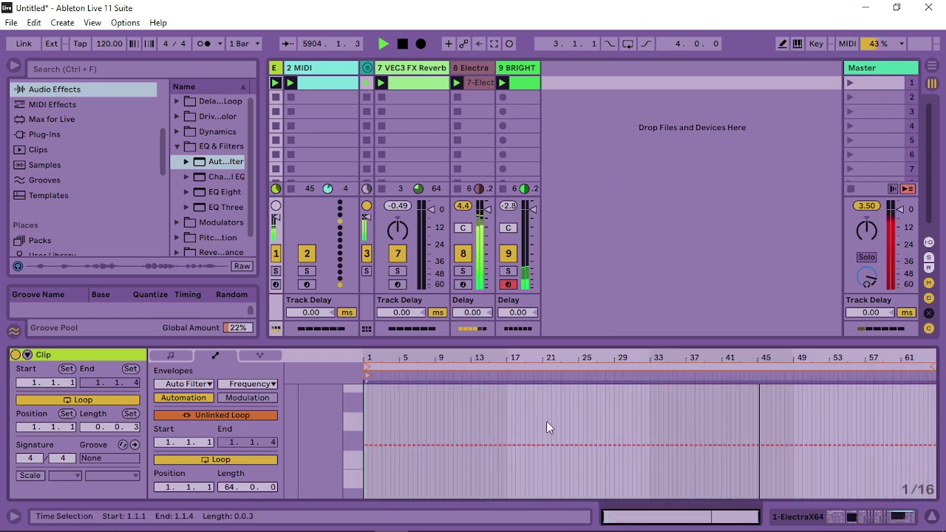
pyautogui.click(651, 447)
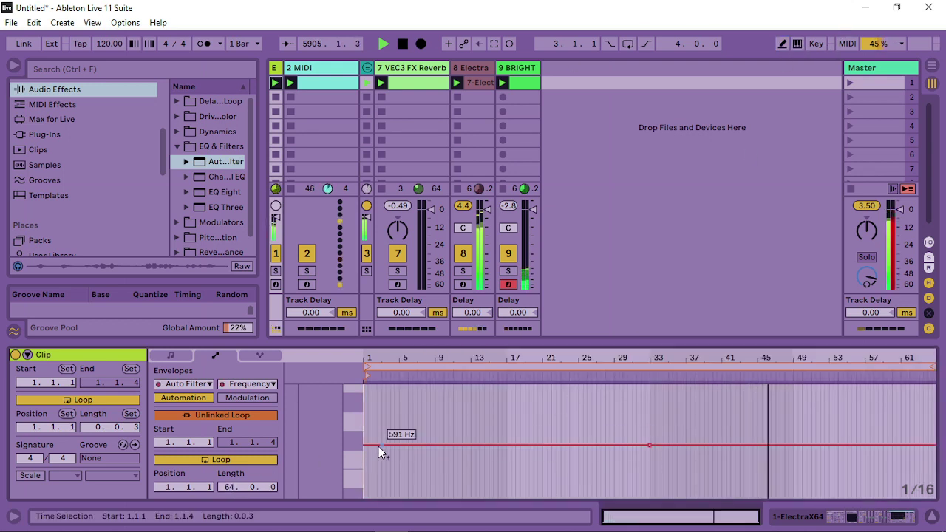
pyautogui.moveTo(380, 448); pyautogui.dragTo(365, 497)
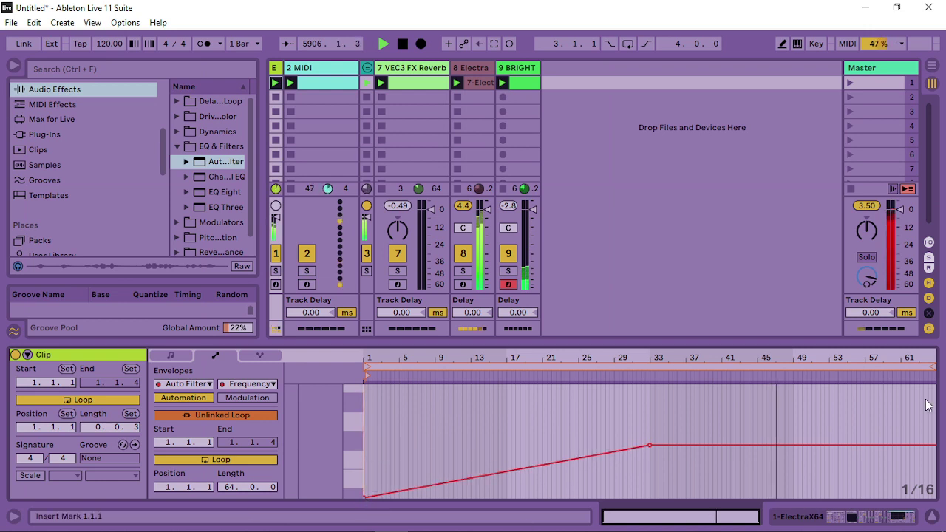
pyautogui.moveTo(542, 473); pyautogui.dragTo(582, 475)
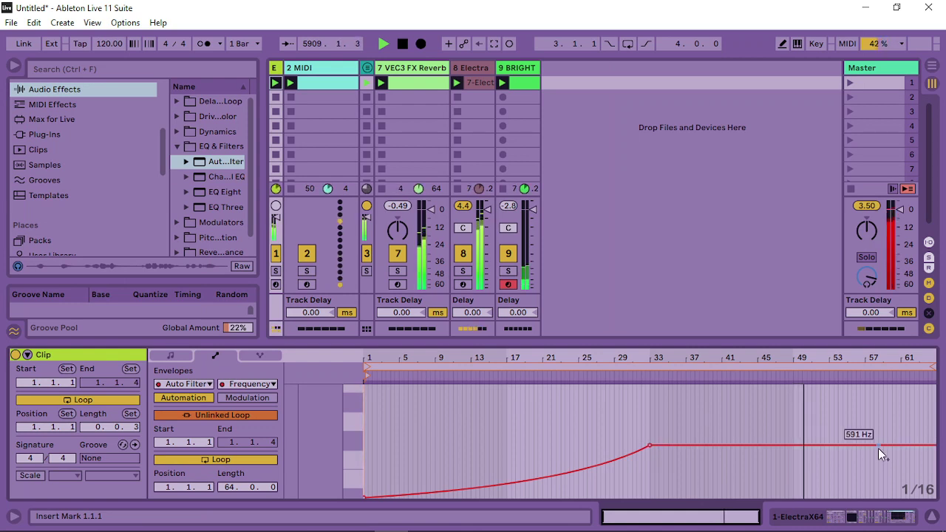
# Shorten the 7-ElectraX64 2 clip's envelope loop to 64 bars and slightly raise the lower Frequency point at bar 65.
pyautogui.click(485, 81)
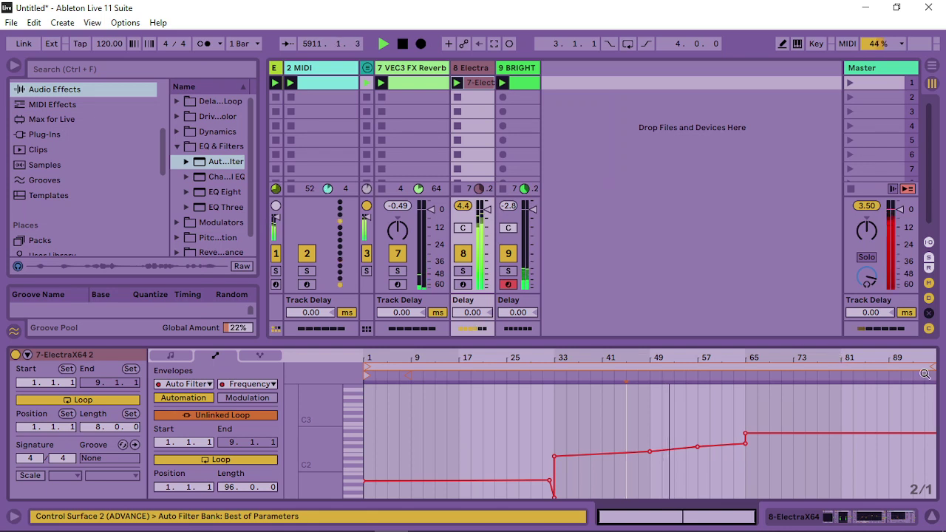
pyautogui.moveTo(930, 362); pyautogui.dragTo(745, 362)
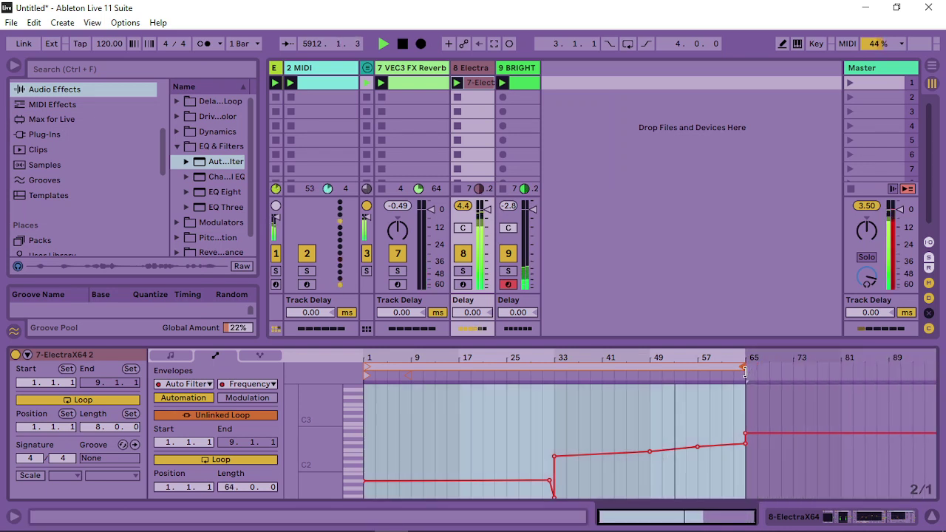
pyautogui.moveTo(749, 437)
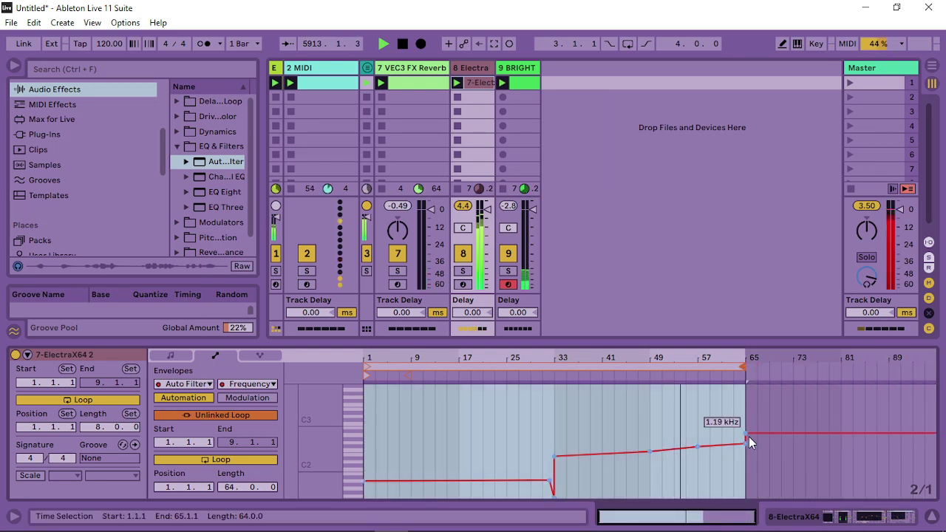
pyautogui.click(759, 464)
pyautogui.moveTo(745, 444); pyautogui.dragTo(745, 441)
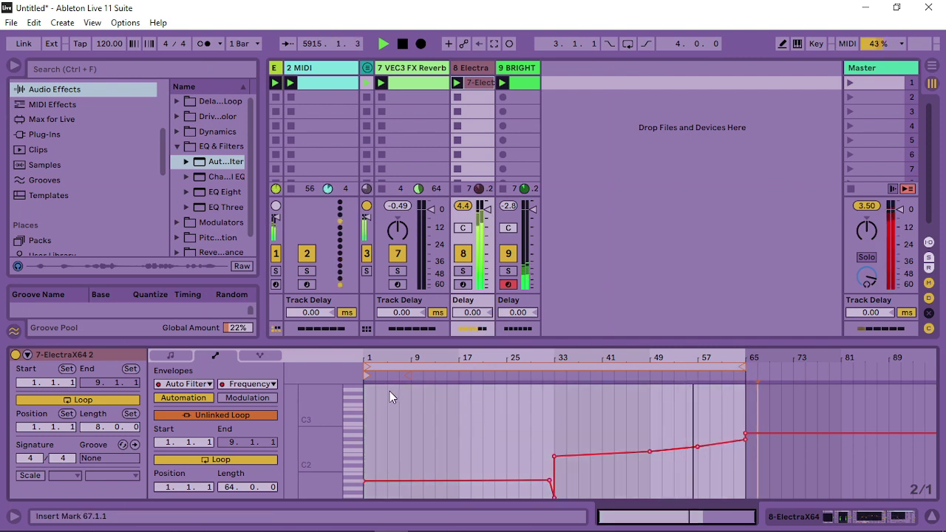
# Duplicate the Electra clip's 64-bar Frequency envelope and extend its envelope loop to 128 bars.
pyautogui.moveTo(369, 400); pyautogui.dragTo(743, 421)
pyautogui.rightClick(574, 415)
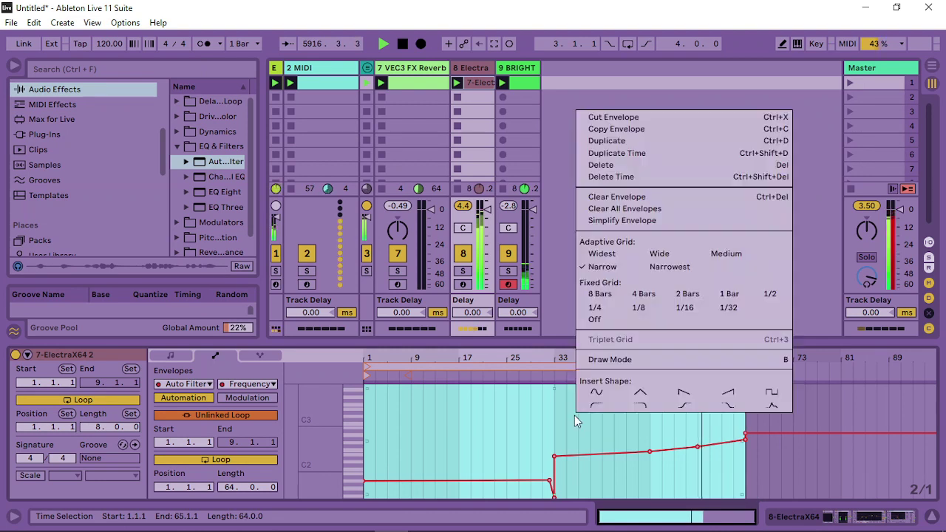
pyautogui.click(624, 140)
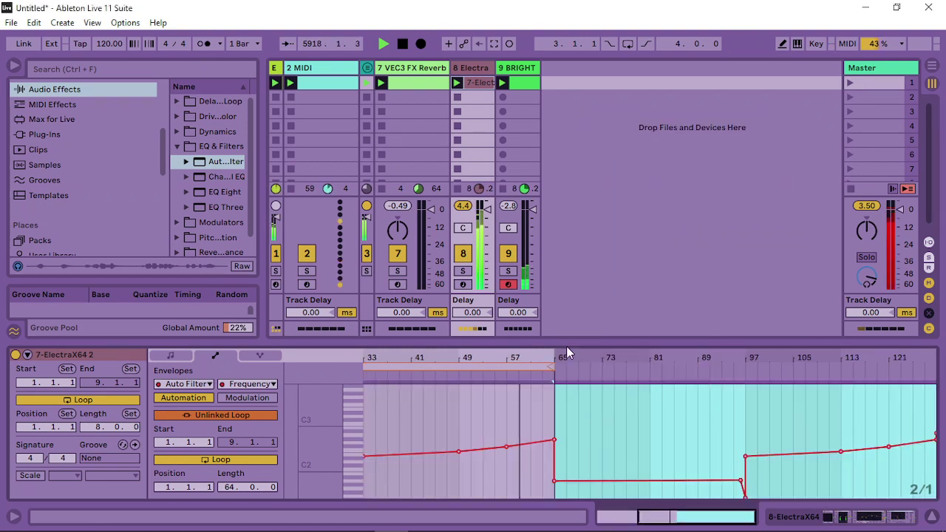
pyautogui.moveTo(566, 354); pyautogui.dragTo(856, 364)
# Replace the low flat Frequency section from bar 65 with a straight ramp down to the minimum at bar 97.
pyautogui.click(637, 441)
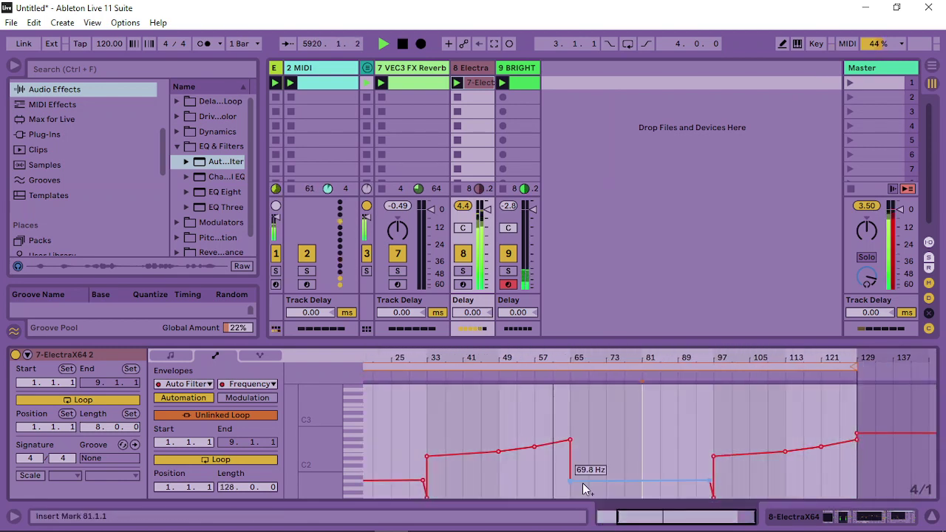
pyautogui.moveTo(573, 483); pyautogui.dragTo(710, 479)
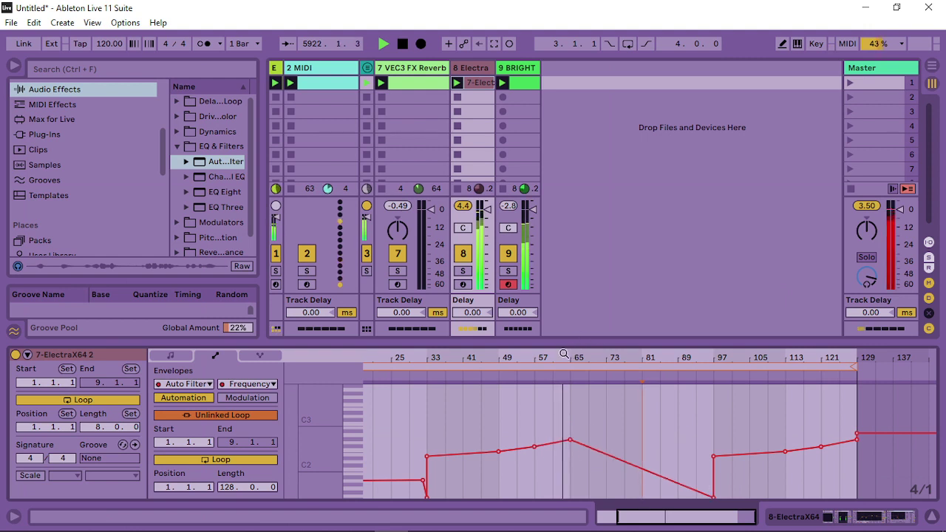
# Draw the Electra clip's Frequency automation down to the minimum across bar 64, with a quarter-note peak at 64.2.
pyautogui.moveTo(563, 355); pyautogui.dragTo(563, 358)
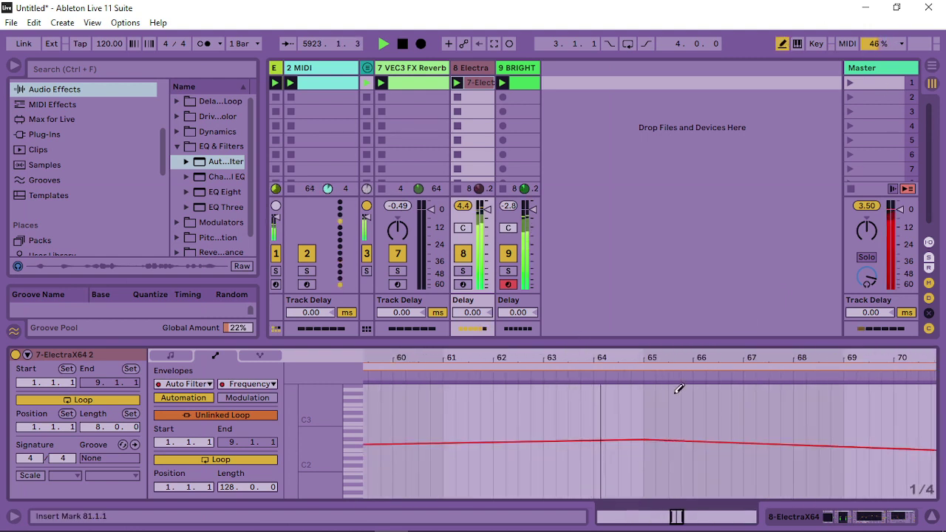
pyautogui.moveTo(632, 463)
pyautogui.mouseDown()
pyautogui.moveTo(621, 528)
pyautogui.moveTo(636, 530)
pyautogui.moveTo(590, 498)
pyautogui.mouseUp()
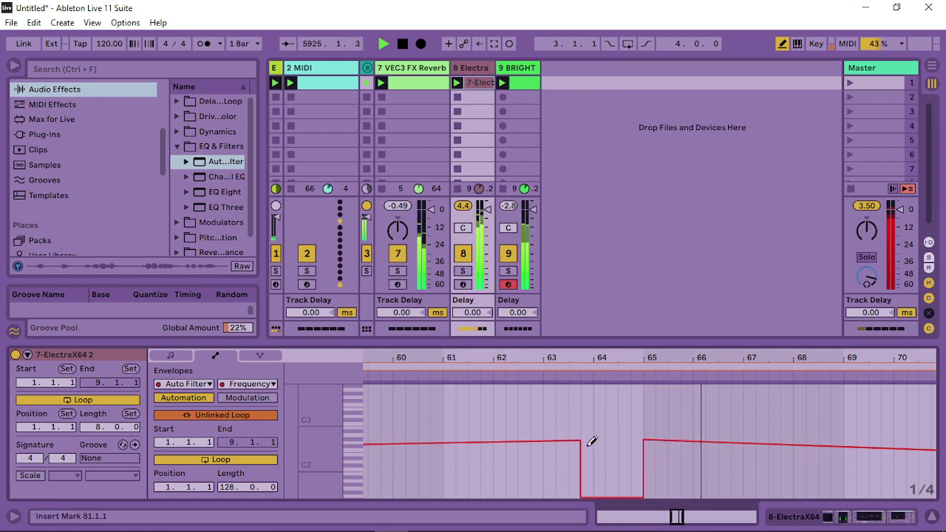
pyautogui.moveTo(591, 438); pyautogui.dragTo(597, 448)
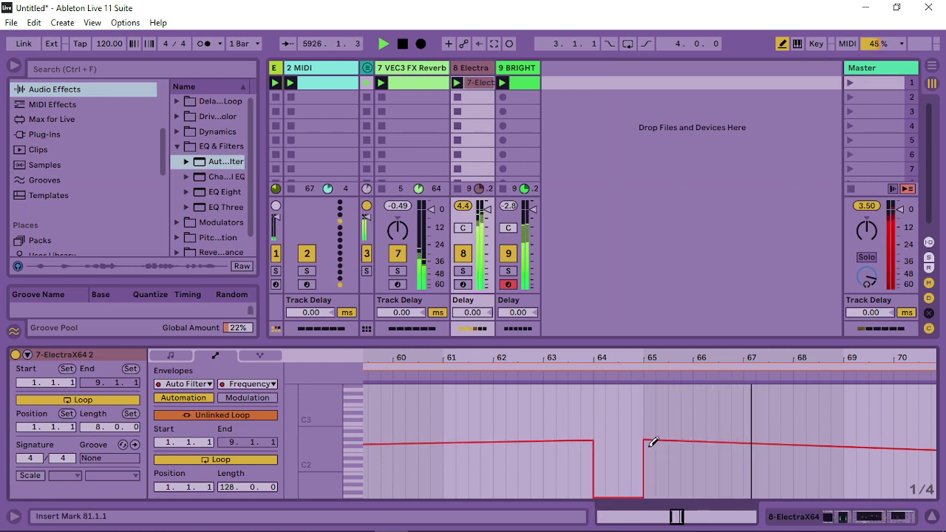
pyautogui.click(612, 439)
# Set a fixed 1/8 grid and shape the bar 64 Frequency dip into eighth-note pulses at 64.2, 64.3 and 64.4.
pyautogui.moveTo(633, 354); pyautogui.dragTo(635, 421)
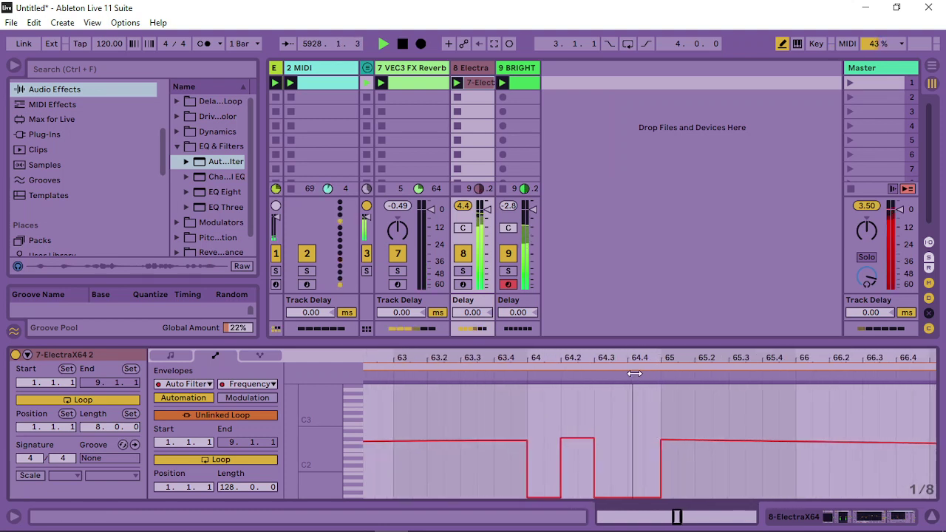
pyautogui.rightClick(635, 420)
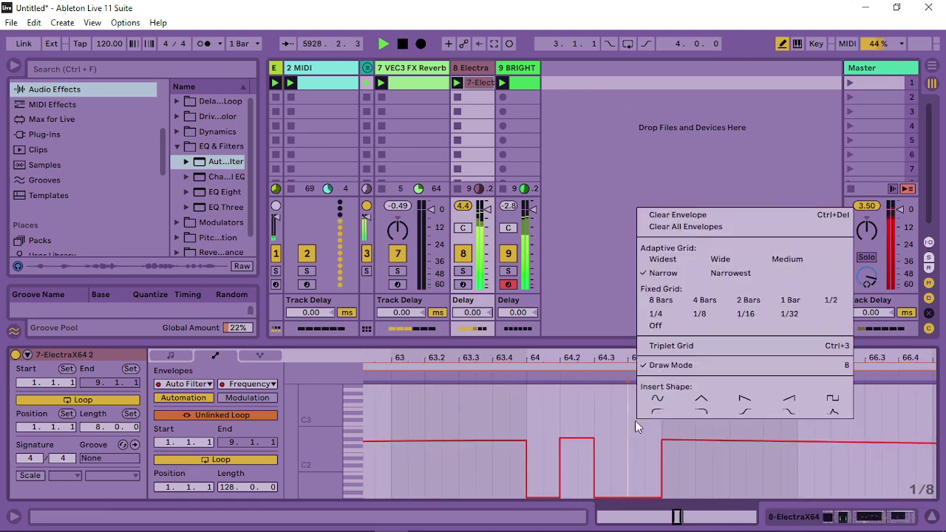
pyautogui.click(700, 315)
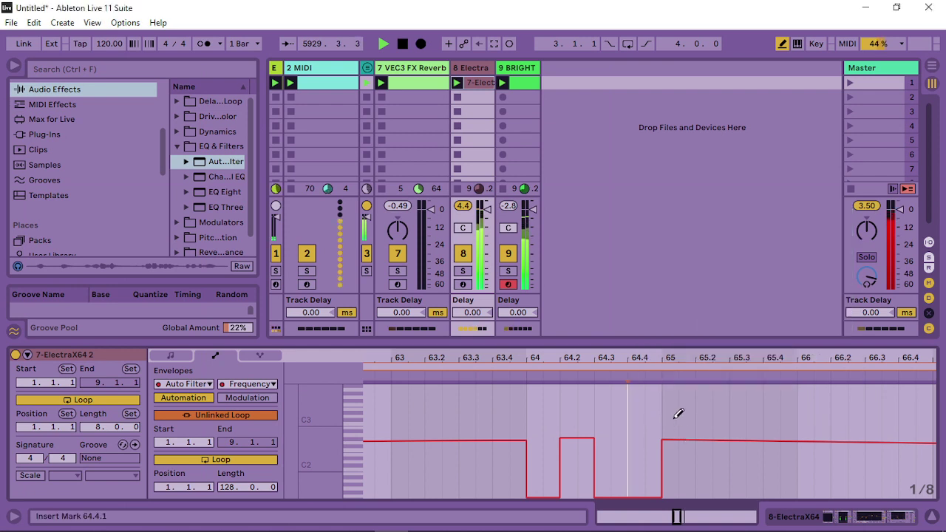
pyautogui.click(618, 438)
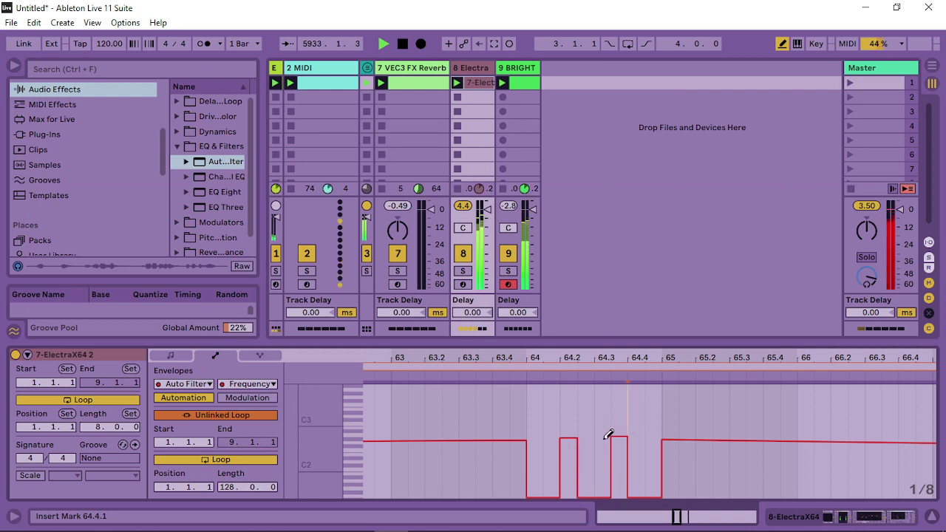
pyautogui.moveTo(627, 484); pyautogui.dragTo(624, 497)
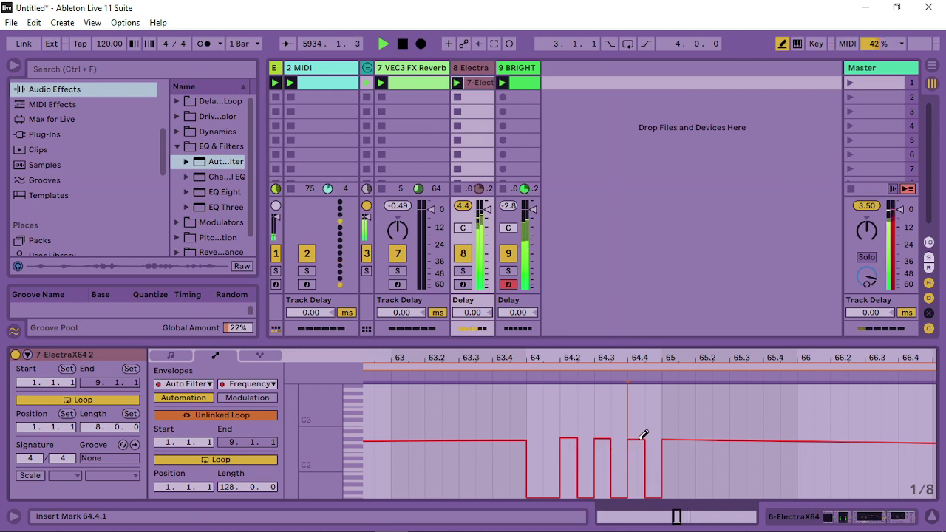
# Ramp the Electra Frequency automation up from bar 65 to a peak at bar 81, deleting all following points so it holds flat.
pyautogui.moveTo(674, 356)
pyautogui.mouseDown()
pyautogui.moveTo(674, 294)
pyautogui.moveTo(650, 289)
pyautogui.moveTo(786, 444)
pyautogui.mouseUp()
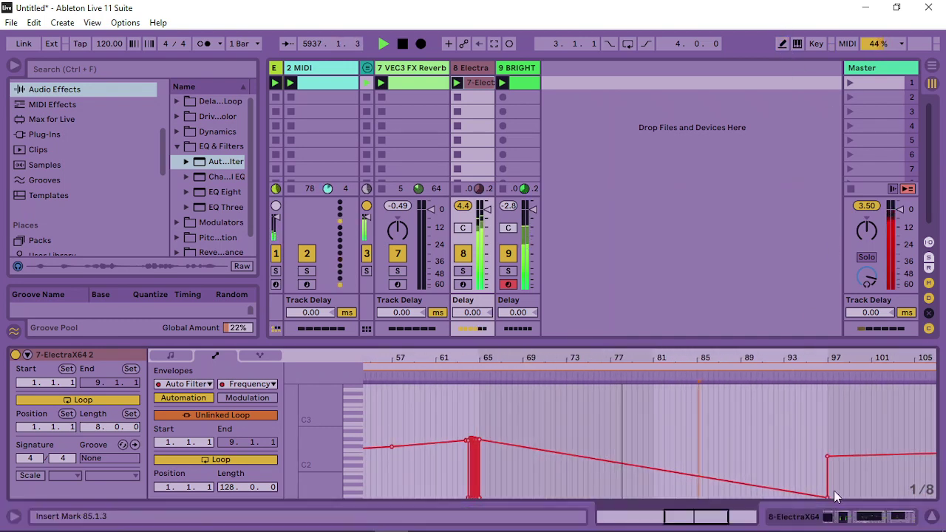
pyautogui.moveTo(828, 496); pyautogui.dragTo(658, 406)
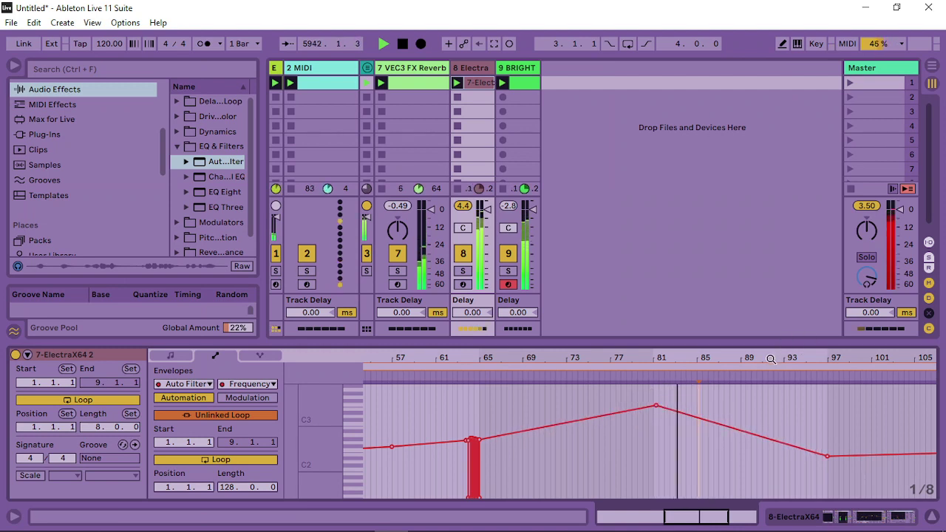
pyautogui.scroll(-3, 778, 444)
pyautogui.click(789, 454)
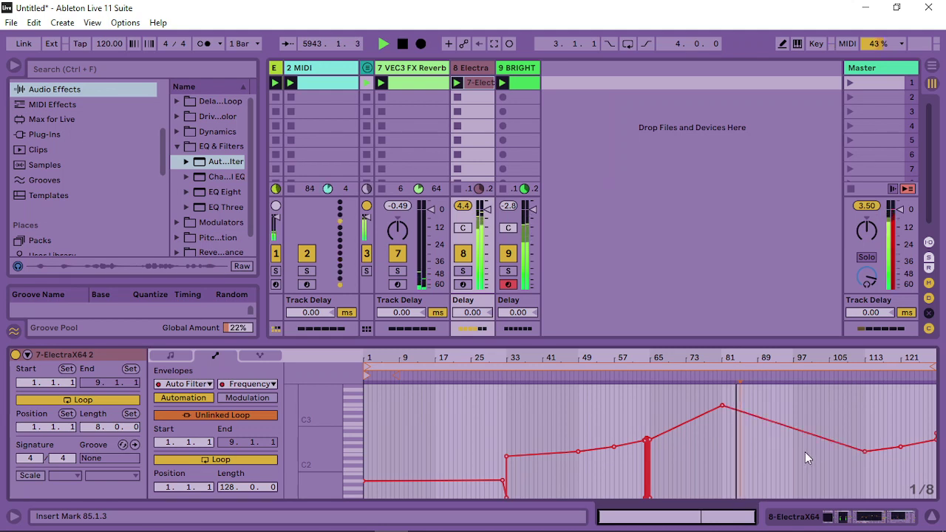
pyautogui.click(864, 452)
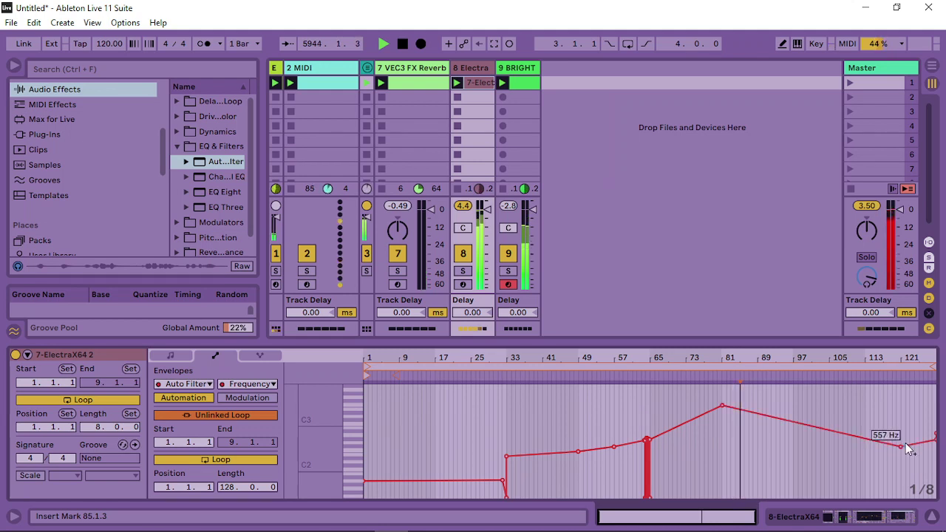
pyautogui.click(902, 447)
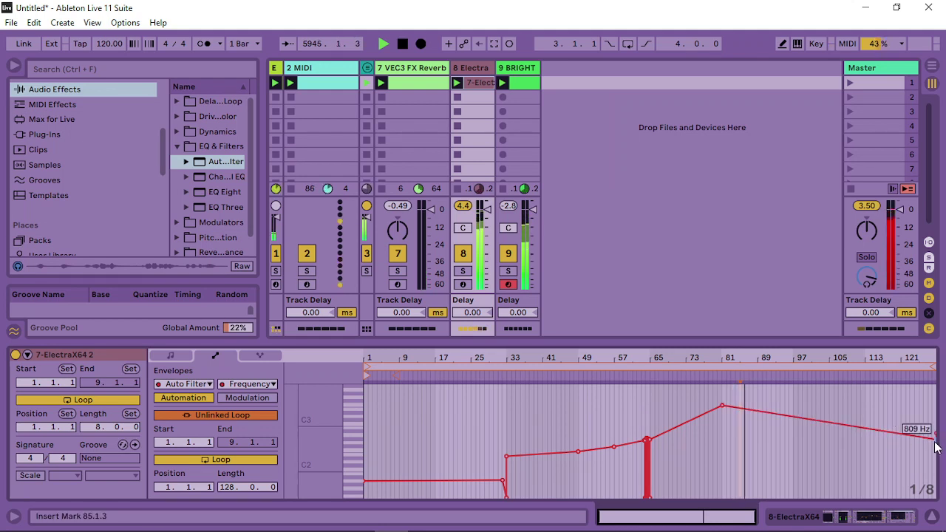
pyautogui.click(908, 360)
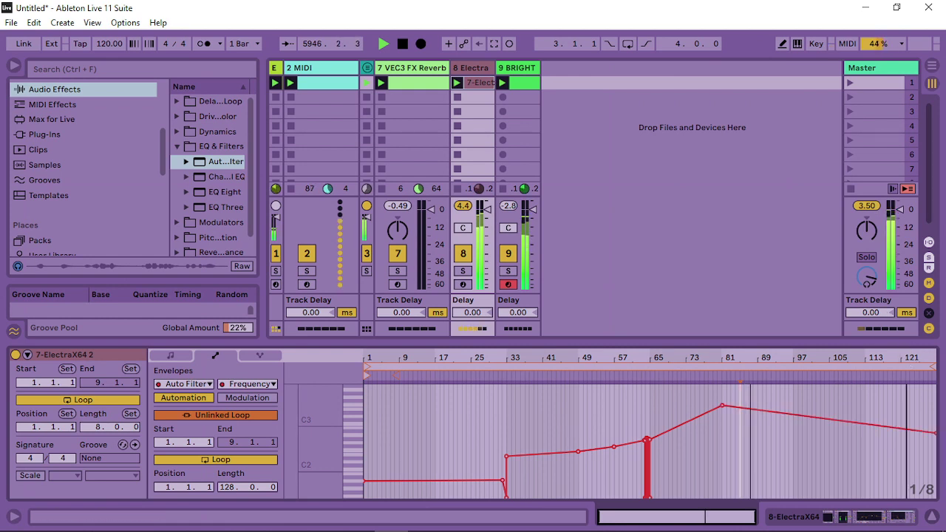
pyautogui.click(935, 434)
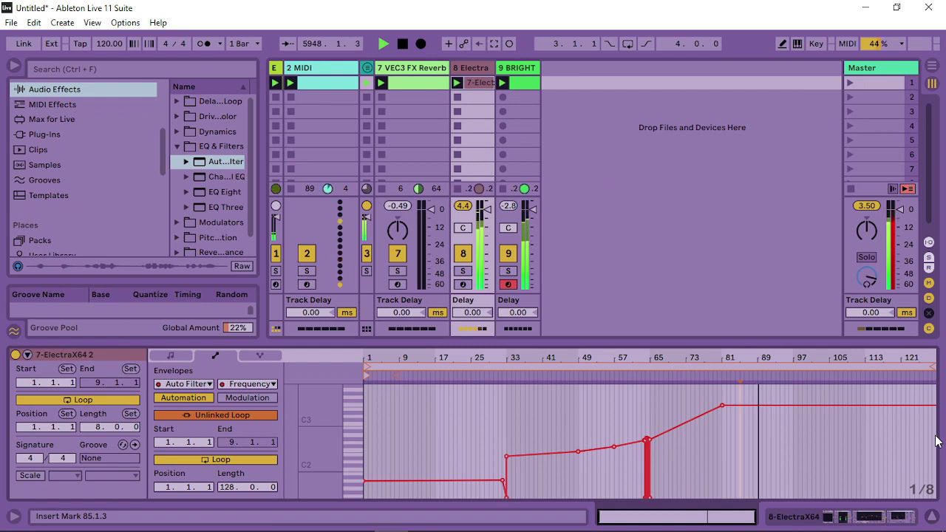
# Display the Electra track's device chain and relaunch scene 1.
pyautogui.click(518, 83)
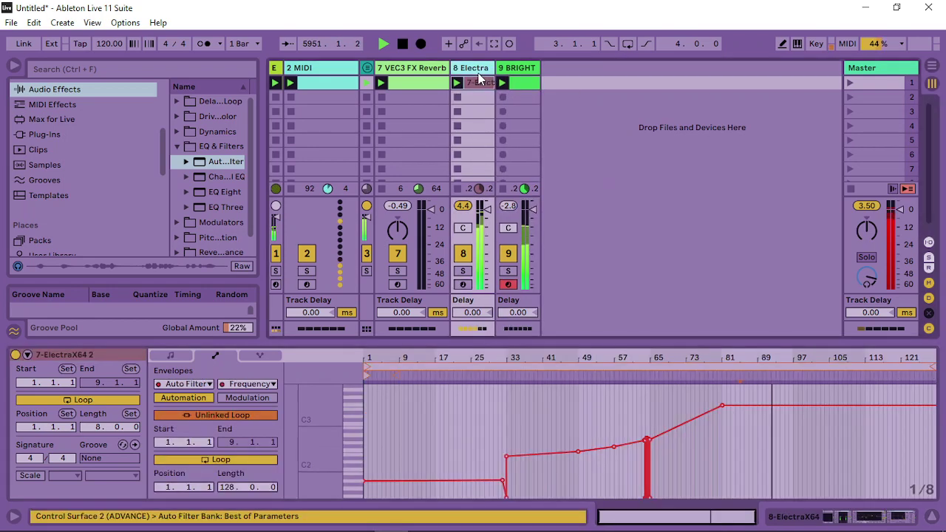
pyautogui.press('Left')
pyautogui.hotkey('shift', 'Tab')
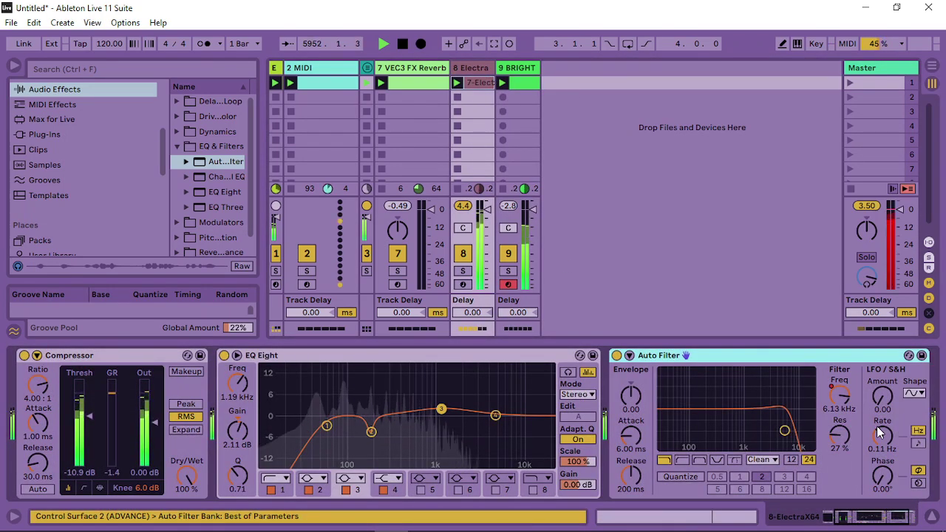
pyautogui.click(845, 77)
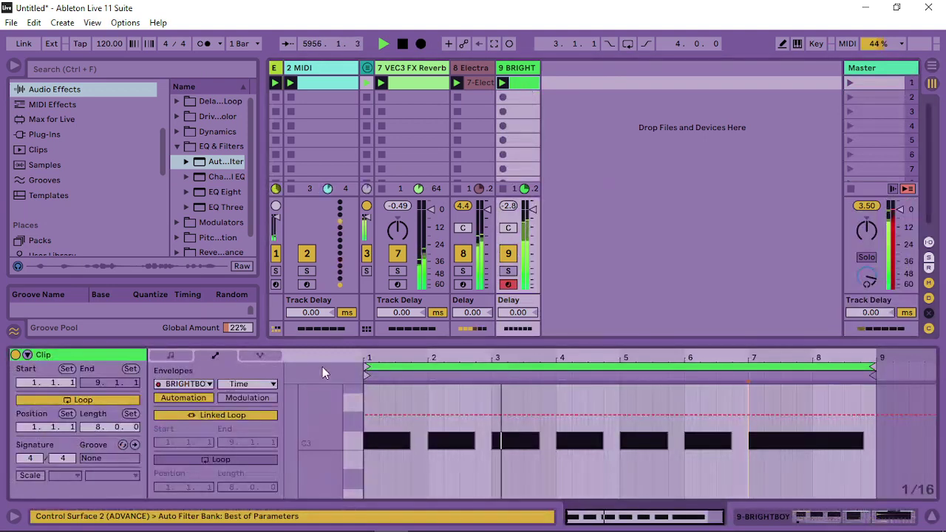
# Show the BRIGHTBOY instrument's Volume automation in the track 9 clip.
pyautogui.click(508, 68)
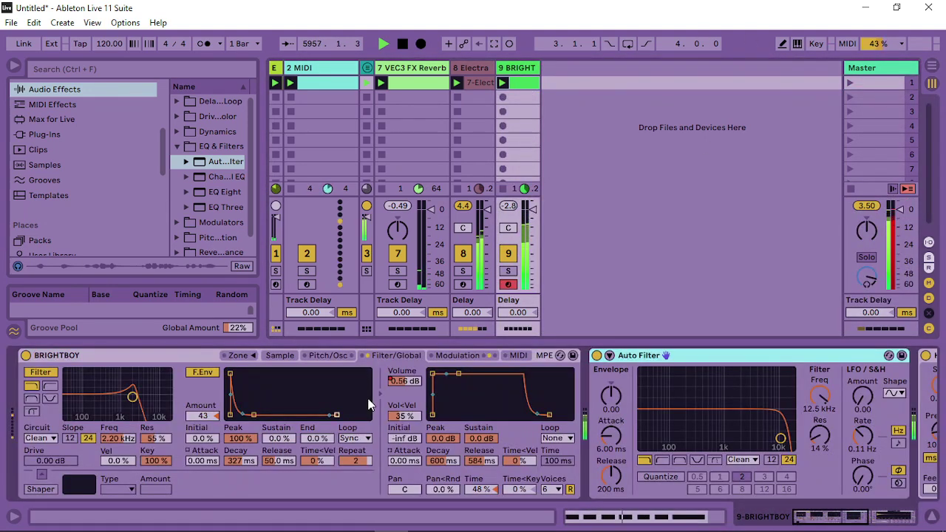
pyautogui.rightClick(408, 383)
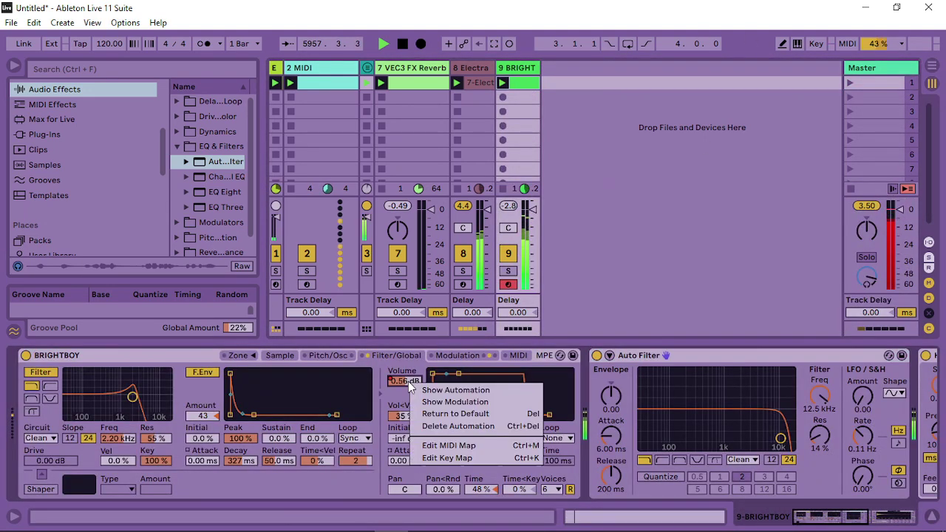
pyautogui.click(456, 392)
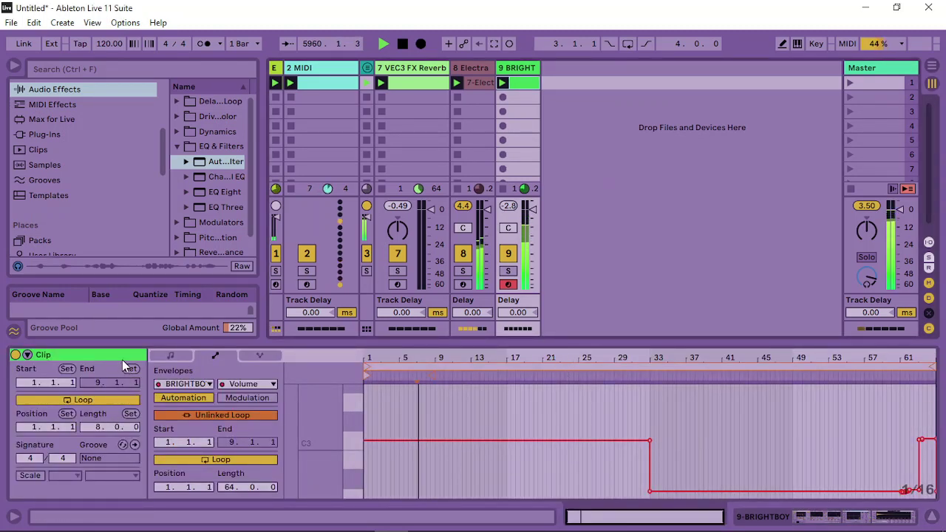
# In the BRIGHTBOY clip's notes, shorten the long C3 note at bar 7 and add a matching C3 note at bar 8.
pyautogui.click(170, 356)
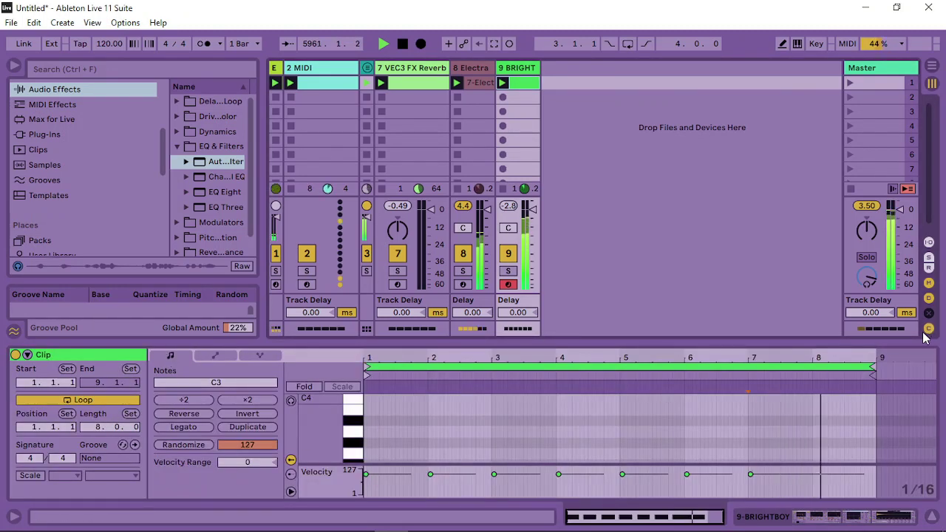
pyautogui.moveTo(831, 340); pyautogui.dragTo(821, 44)
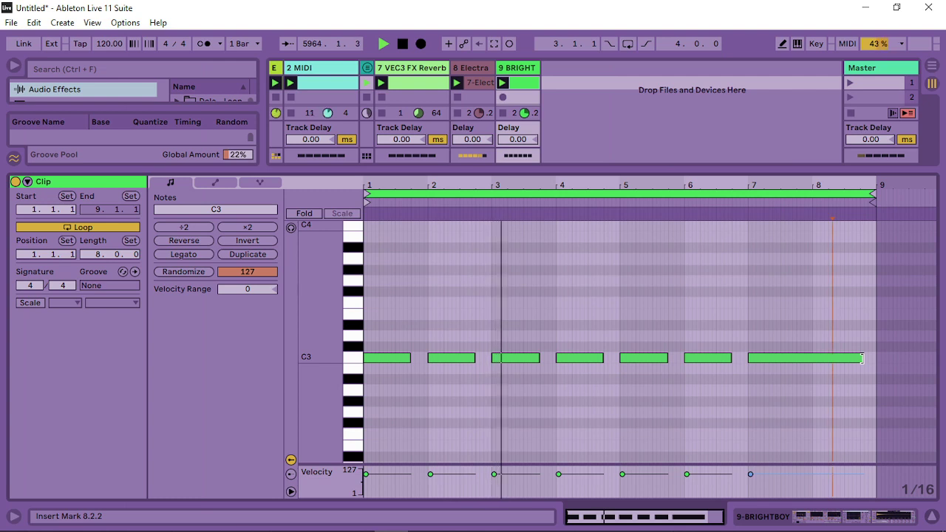
pyautogui.moveTo(862, 359); pyautogui.dragTo(836, 359)
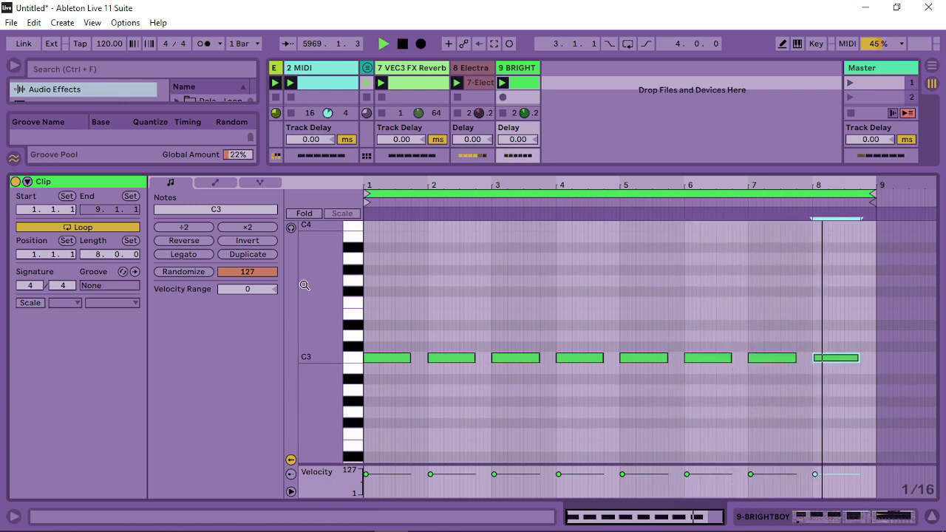
# Duplicate the BRIGHTBOY clip's notes to a 16-bar loop and match the bar 16 C3 note's length to the other notes.
pyautogui.click(247, 254)
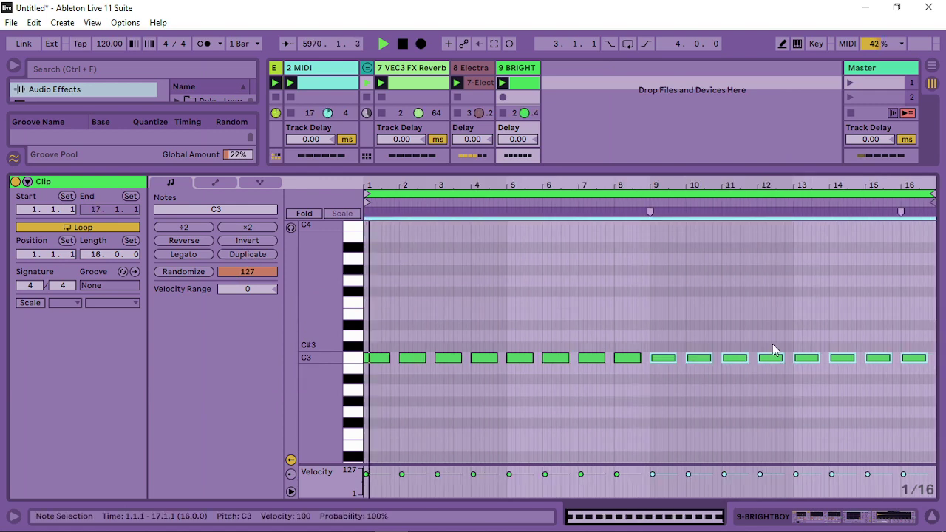
pyautogui.click(917, 342)
pyautogui.moveTo(925, 358); pyautogui.dragTo(876, 368)
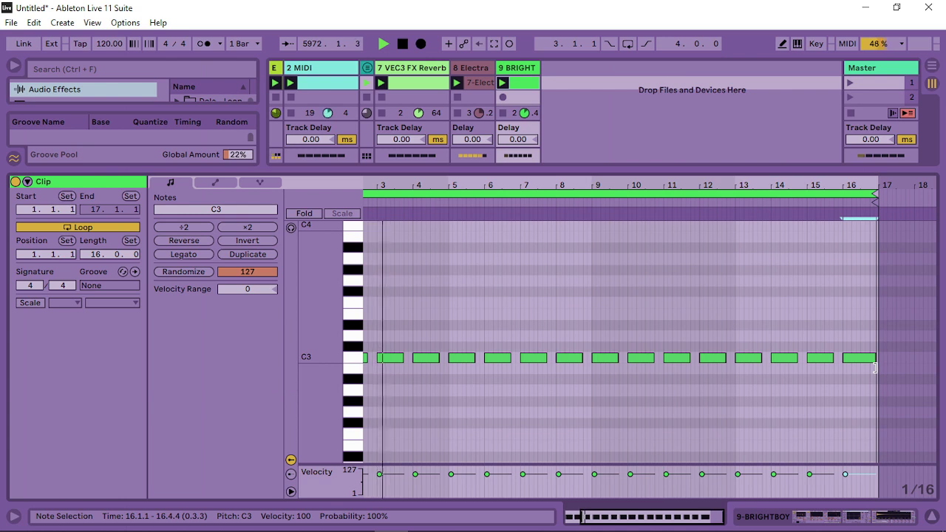
pyautogui.scroll(2, 868, 358)
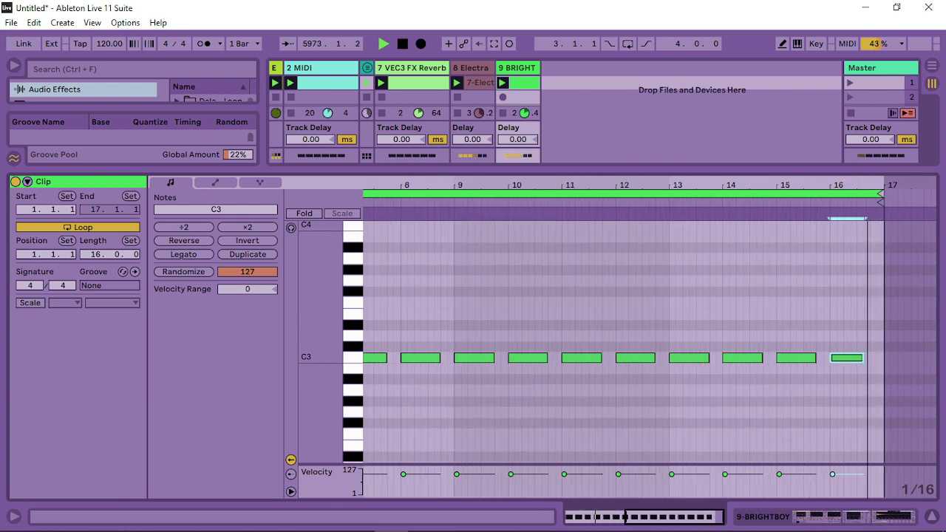
pyautogui.scroll(2, 777, 367)
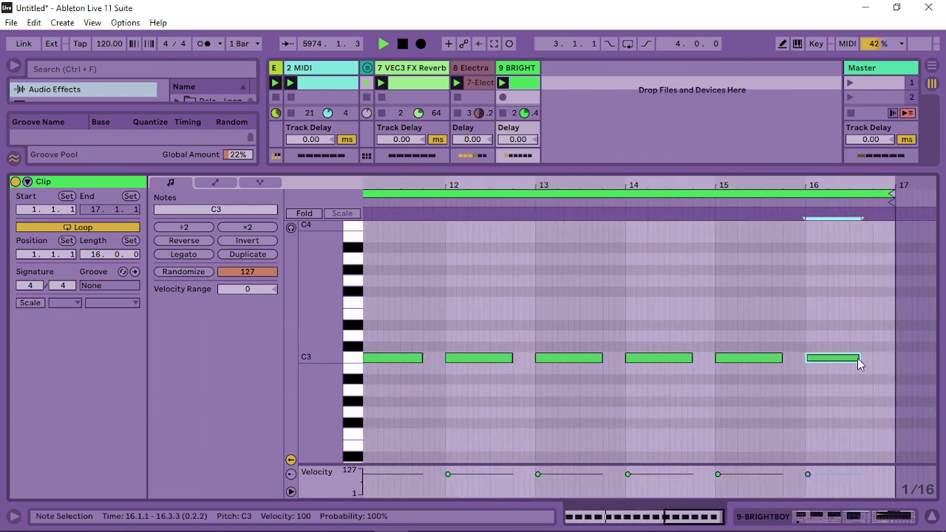
pyautogui.moveTo(859, 358); pyautogui.dragTo(872, 358)
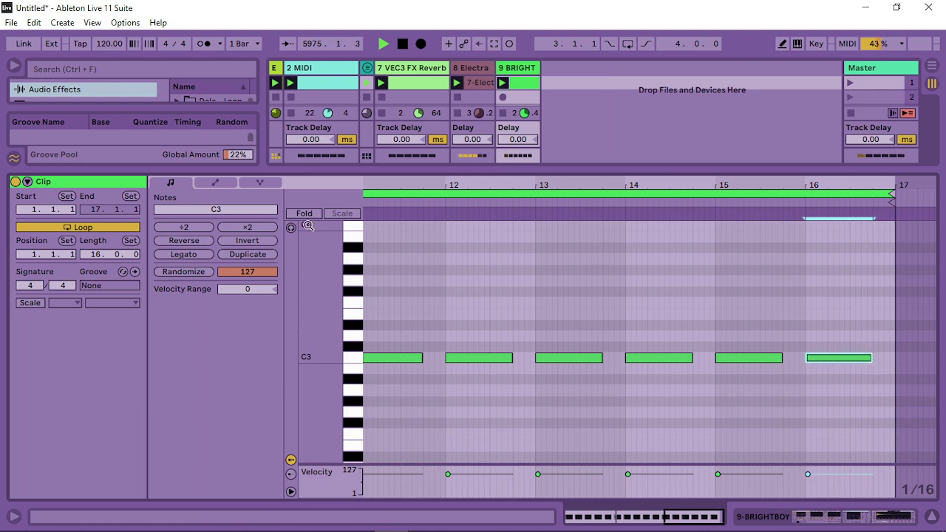
# Duplicate the BRIGHTBOY loop to 32 bars and lengthen the C3 notes from bar 17 onward to a full bar each.
pyautogui.click(248, 255)
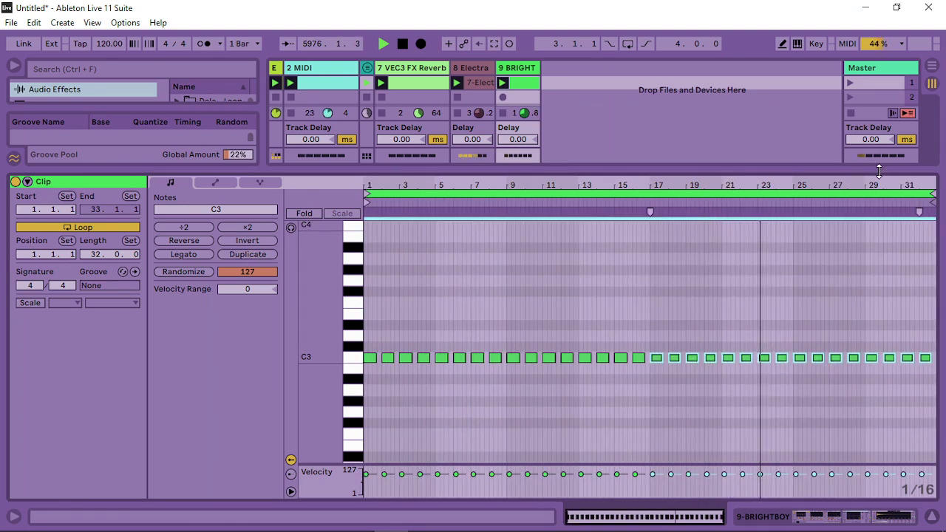
pyautogui.moveTo(933, 185); pyautogui.dragTo(932, 214)
pyautogui.moveTo(916, 358); pyautogui.dragTo(869, 366)
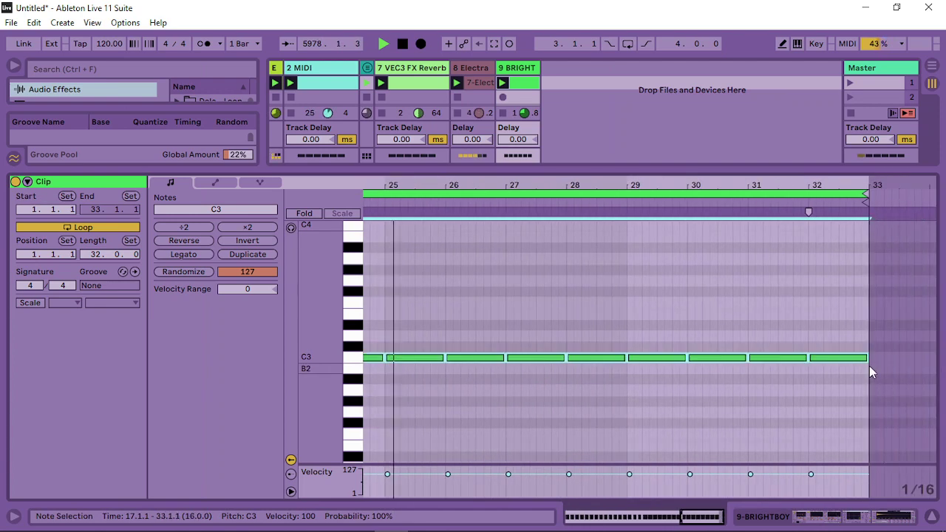
pyautogui.moveTo(850, 190); pyautogui.dragTo(846, 184)
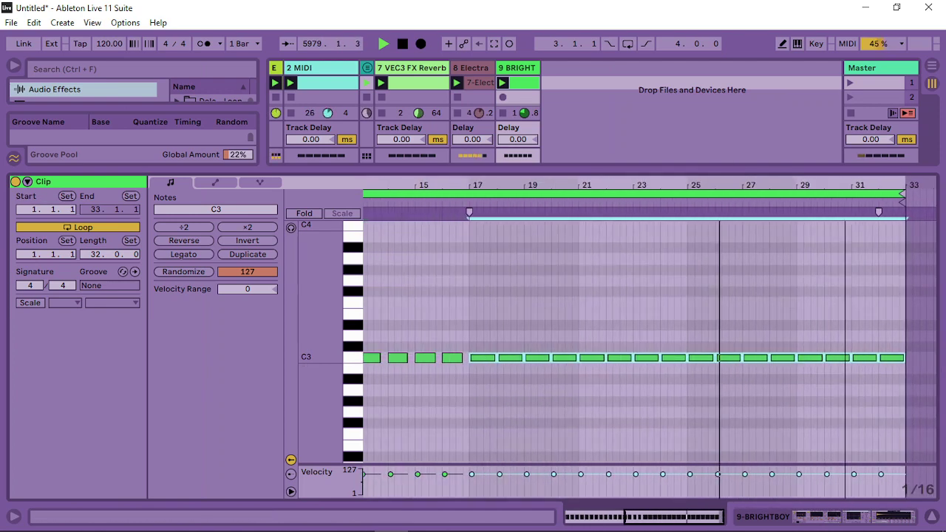
# Check the joins between the full-bar C3 notes in bars 17 to 32 and relaunch scene 1.
pyautogui.click(816, 288)
pyautogui.moveTo(866, 194); pyautogui.dragTo(866, 236)
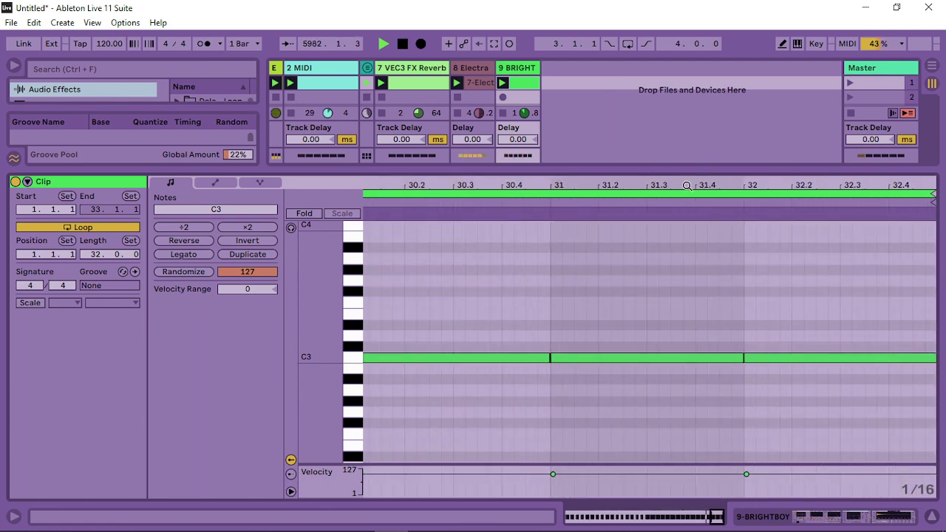
pyautogui.moveTo(687, 185); pyautogui.dragTo(891, 185)
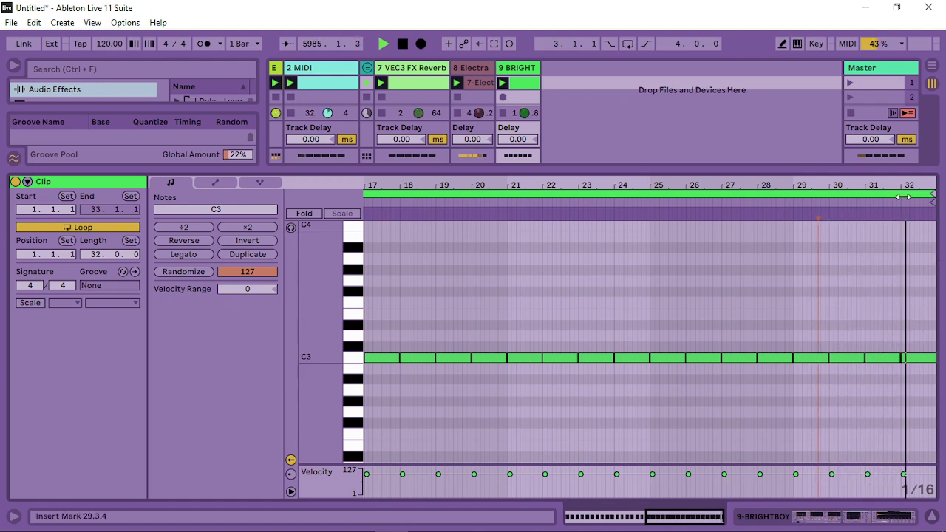
pyautogui.click(848, 83)
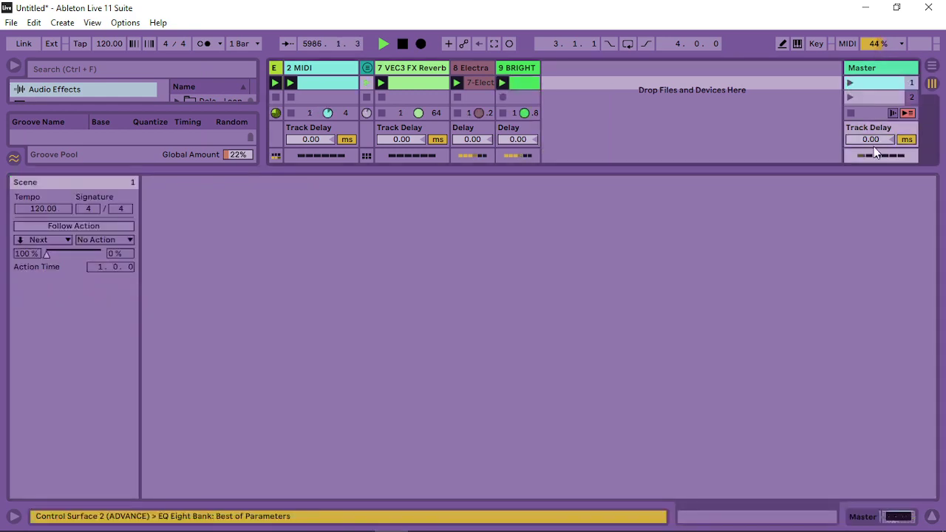
# In the BRIGHTBOY clip, extend the last C3 note at bar 31 through the end of bar 32.
pyautogui.click(522, 86)
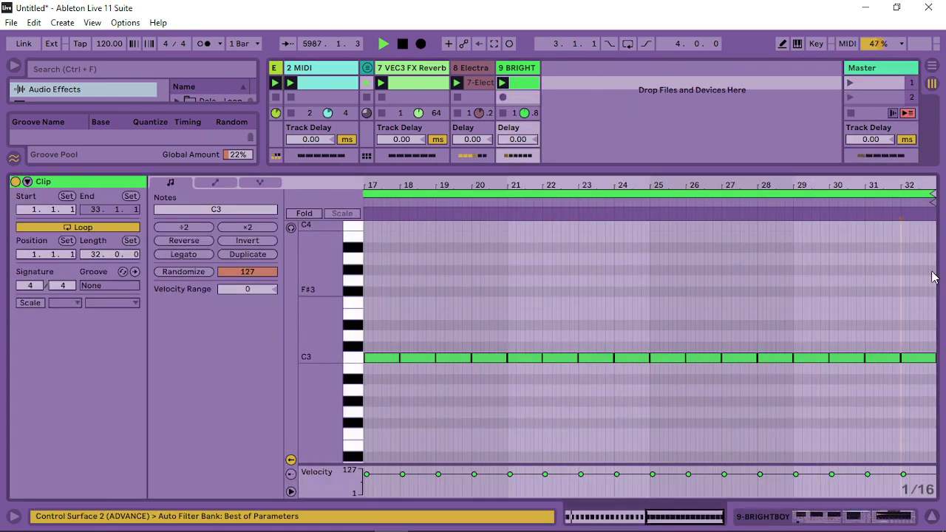
pyautogui.moveTo(933, 180); pyautogui.dragTo(731, 358)
pyautogui.click(836, 358)
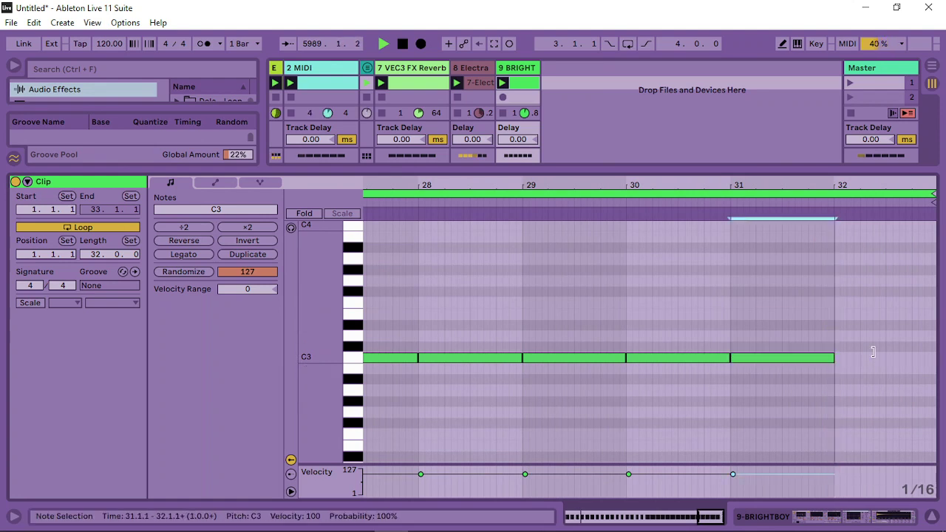
pyautogui.click(754, 414)
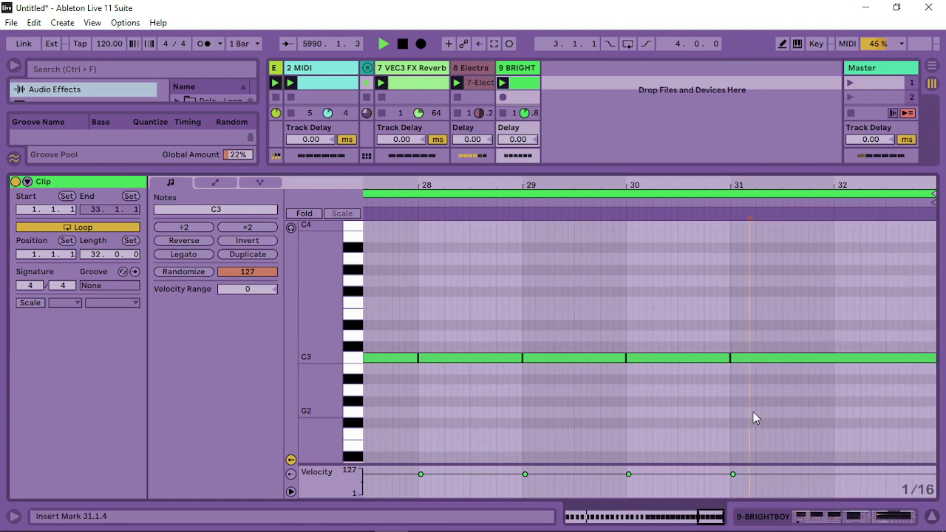
pyautogui.doubleClick(912, 184)
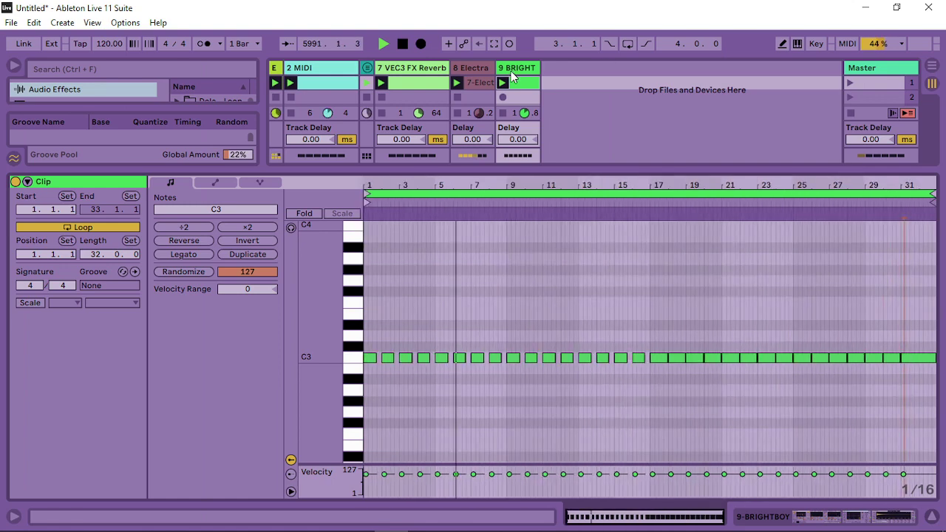
# In the Electra clip's Auto Filter frequency envelope, replace the dip before bar 33 with a gradual rise, lifting the low point to about 146 Hz.
pyautogui.click(482, 83)
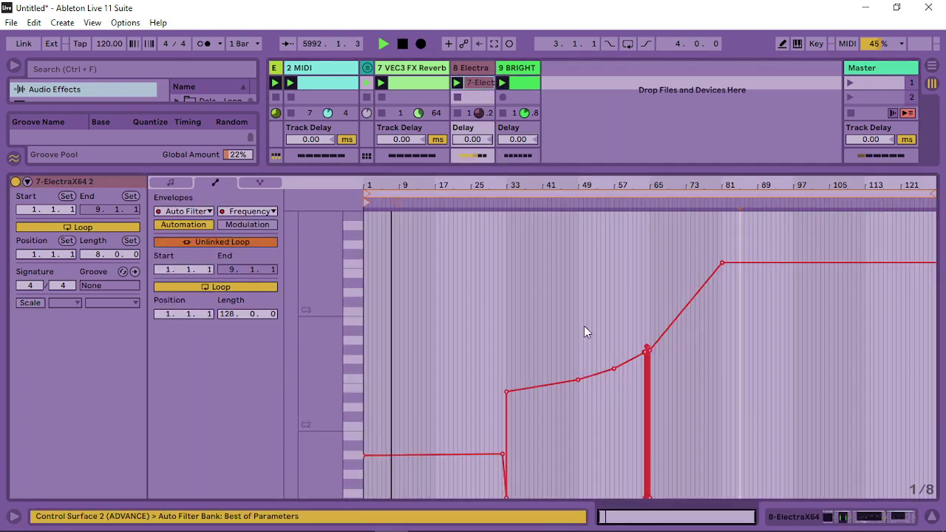
pyautogui.scroll(3, 549, 264)
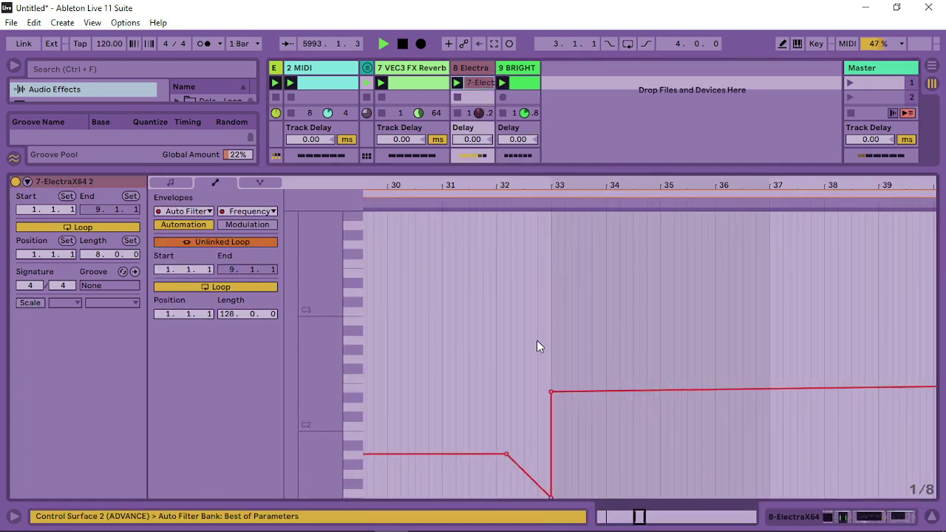
pyautogui.moveTo(506, 454); pyautogui.dragTo(498, 454)
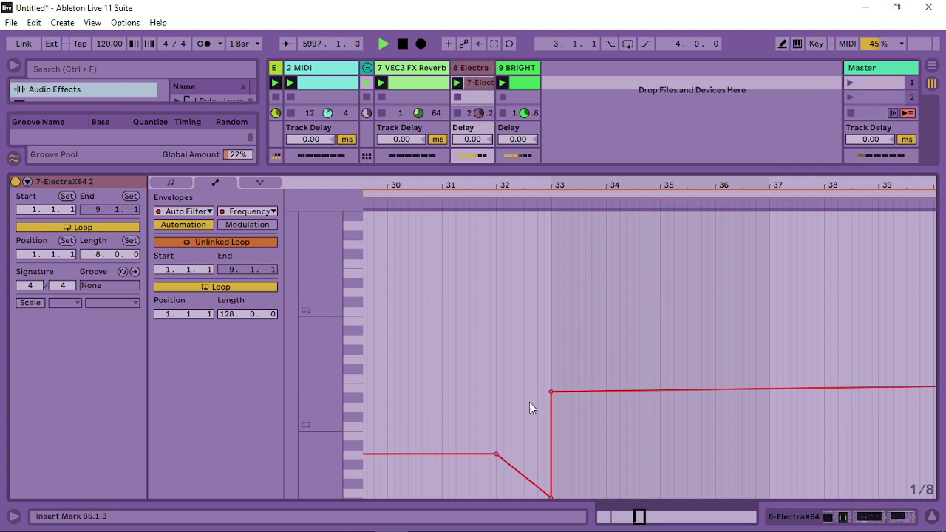
pyautogui.moveTo(551, 498); pyautogui.dragTo(550, 425)
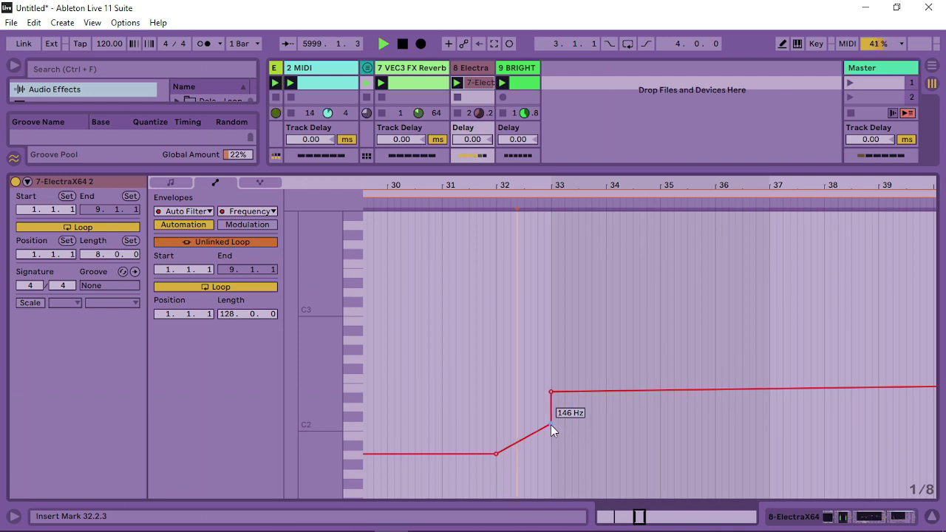
pyautogui.click(529, 434)
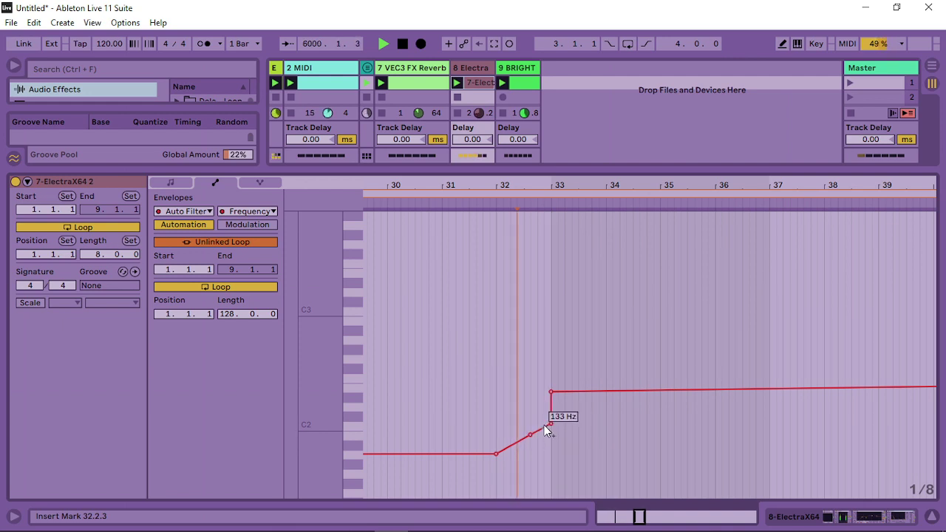
pyautogui.moveTo(542, 426); pyautogui.dragTo(469, 454)
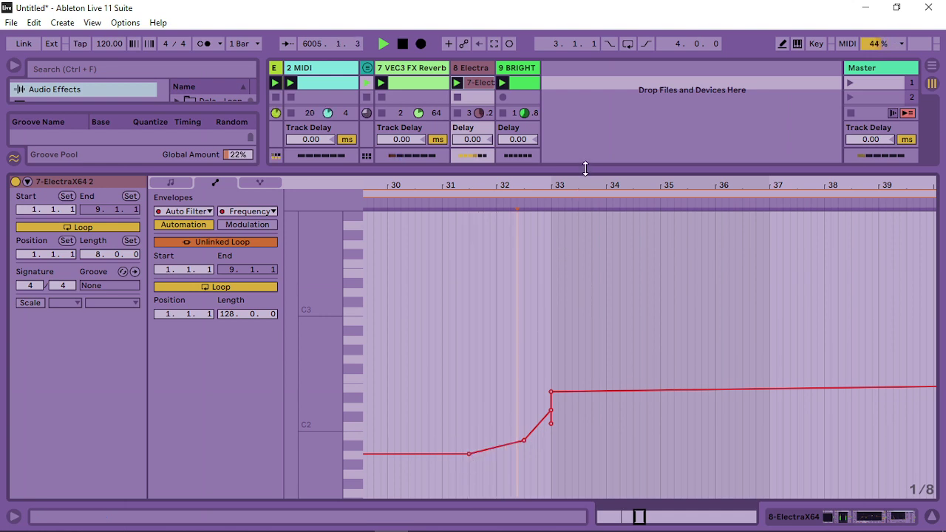
# Flatten the Electra filter frequency rise before bar 33 by lowering its breakpoints in bar 32 and at bar 33 to the preceding level.
pyautogui.moveTo(601, 185); pyautogui.dragTo(601, 166)
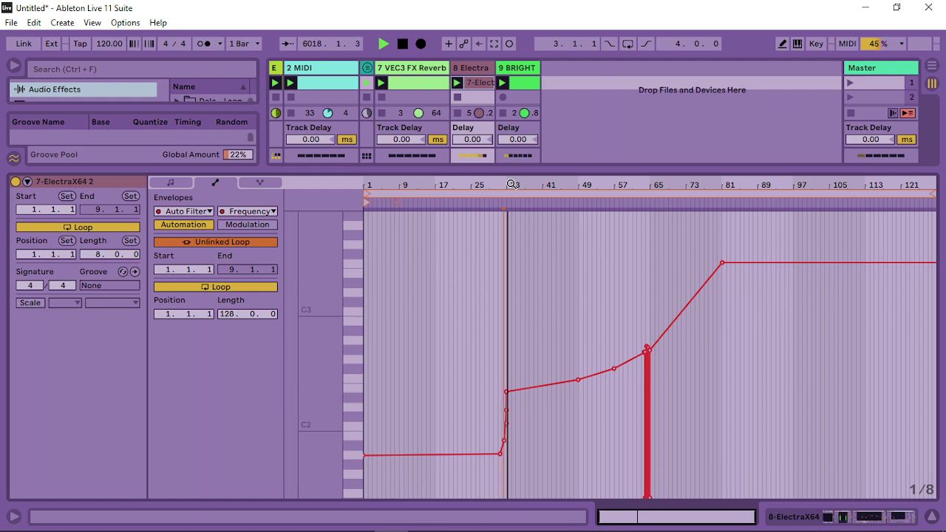
pyautogui.moveTo(512, 184); pyautogui.dragTo(511, 323)
pyautogui.click(524, 427)
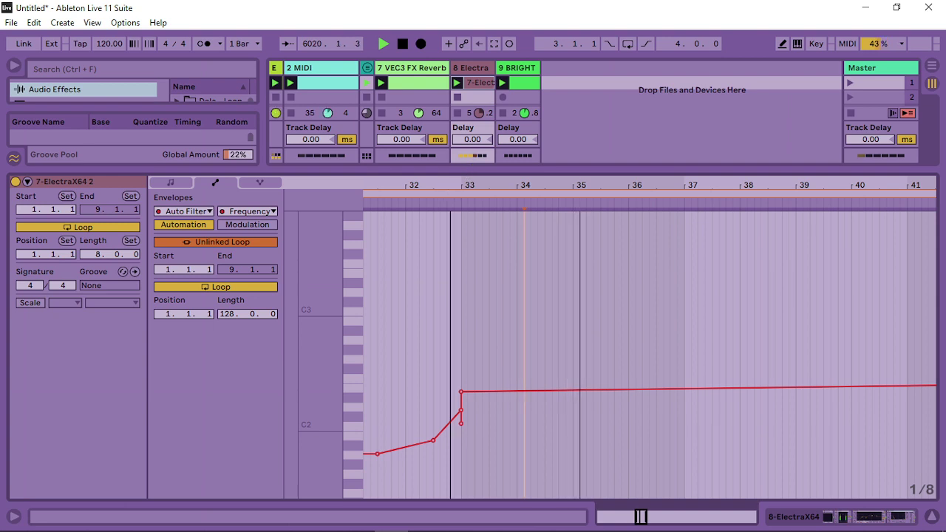
pyautogui.hscroll(-3, 576, 369)
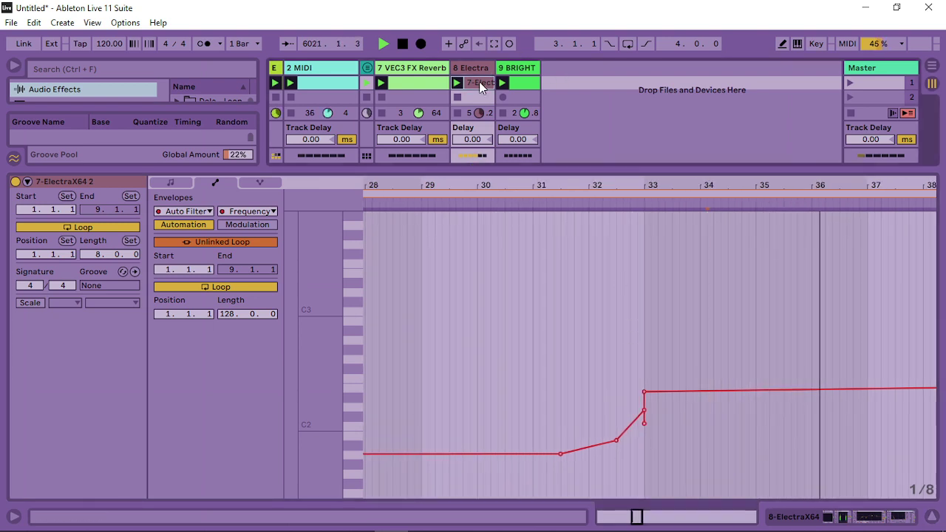
pyautogui.click(547, 427)
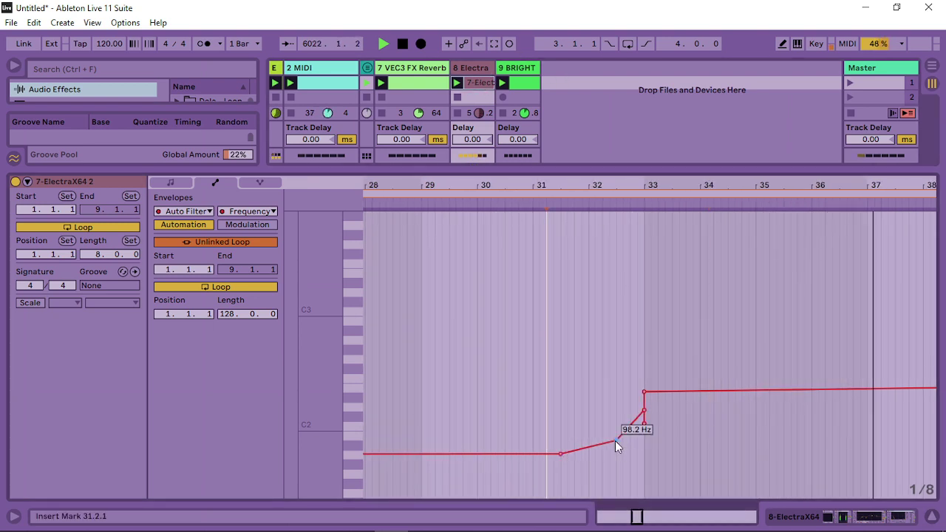
pyautogui.moveTo(616, 440); pyautogui.dragTo(616, 453)
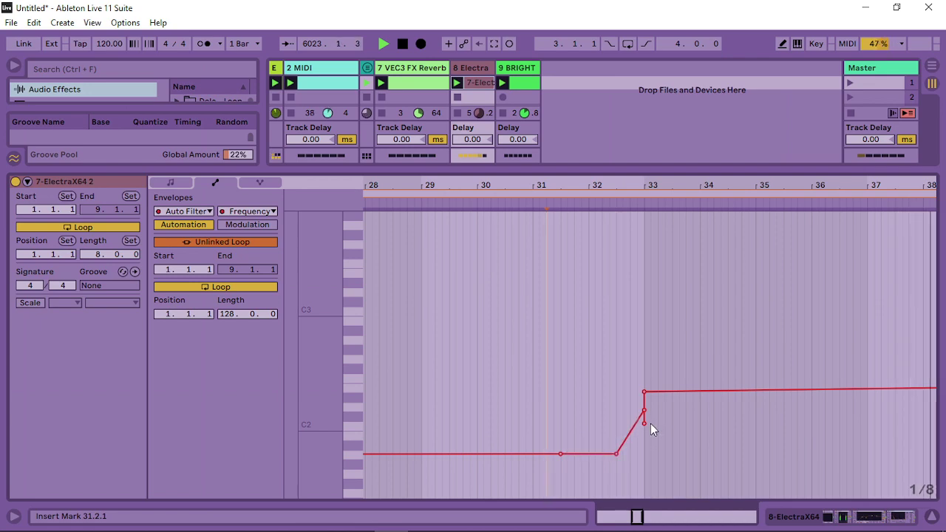
pyautogui.moveTo(645, 411); pyautogui.dragTo(644, 447)
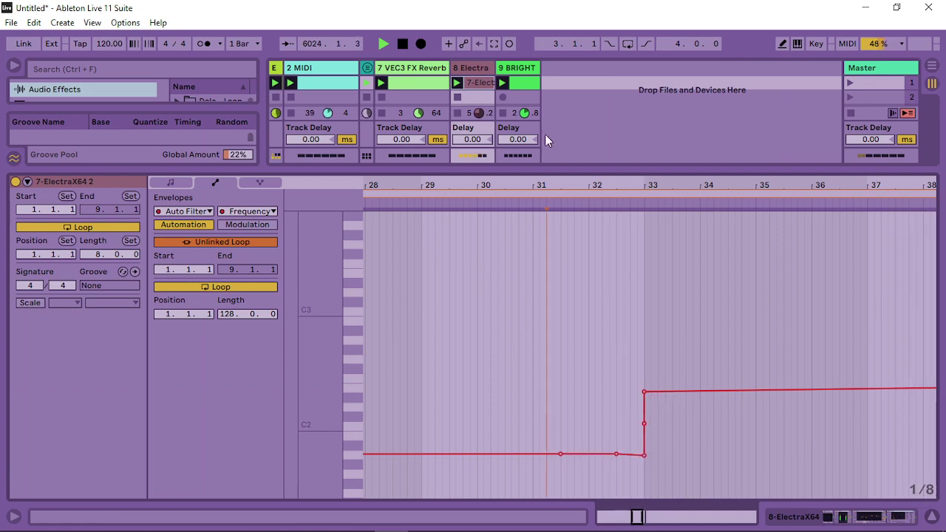
# In the BRIGHTBOY clip's volume envelope, draw the level down to minimum from bar 33 to about bar 63.
pyautogui.click(532, 88)
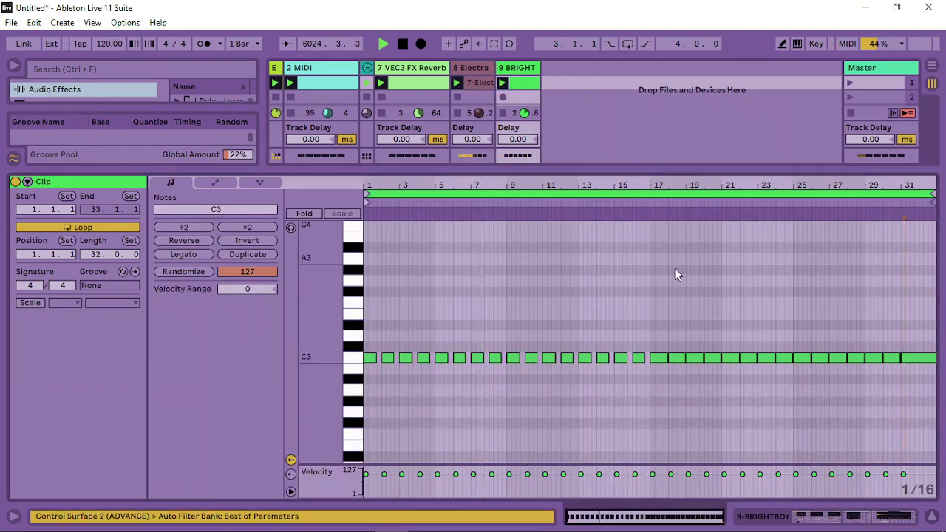
pyautogui.click(216, 182)
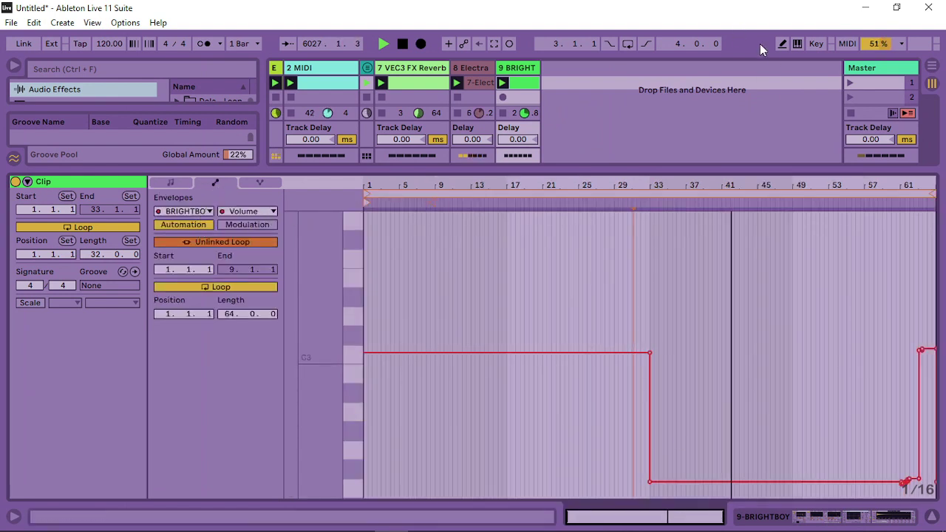
pyautogui.click(782, 44)
pyautogui.moveTo(666, 484)
pyautogui.mouseDown()
pyautogui.moveTo(655, 505)
pyautogui.moveTo(890, 509)
pyautogui.moveTo(924, 526)
pyautogui.mouseUp()
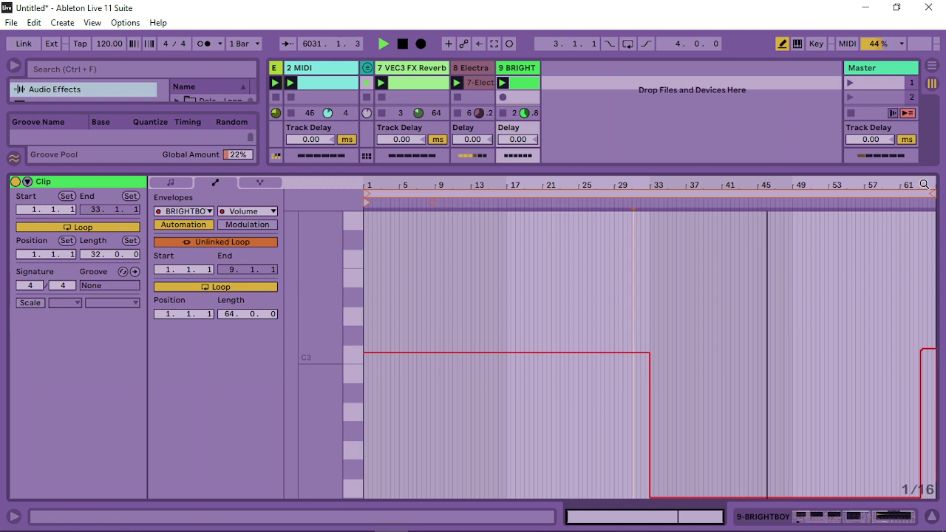
# Redraw the start of the raised level at bar 63 in the BRIGHTBOY volume envelope, slightly higher.
pyautogui.press('+')
pyautogui.press('+')
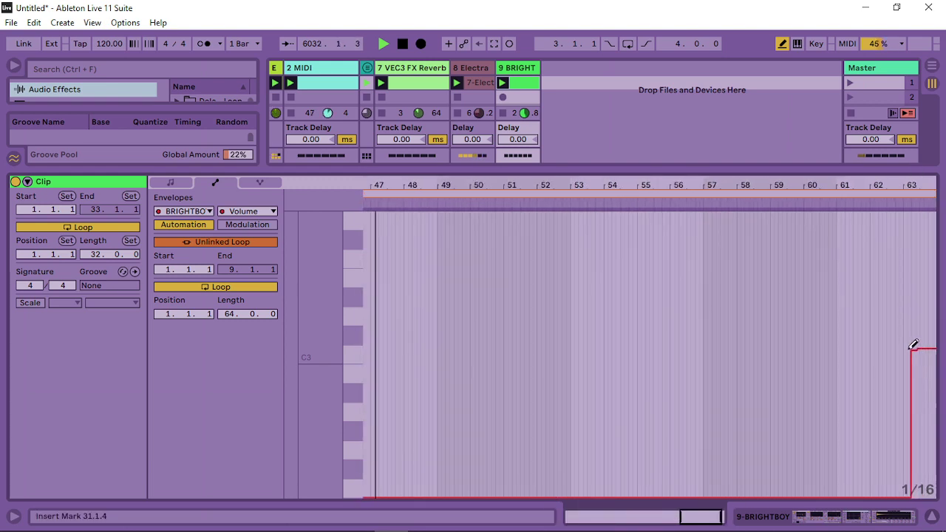
pyautogui.moveTo(914, 343); pyautogui.dragTo(924, 342)
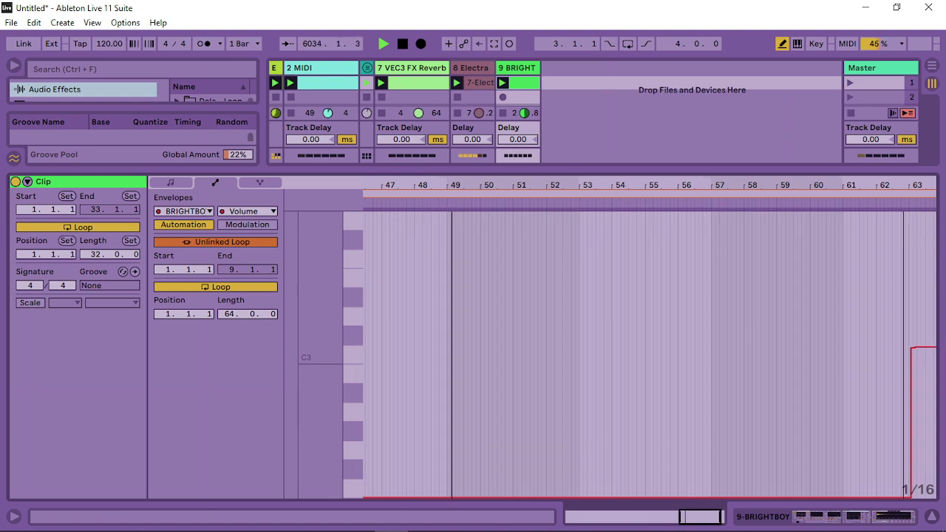
pyautogui.doubleClick(908, 201)
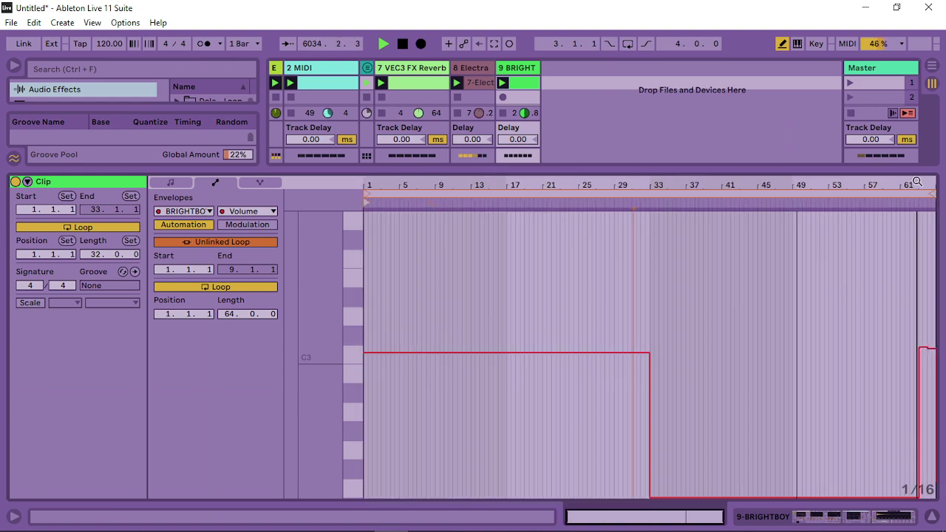
# Duplicate the VEC3 FX Reverbkicks track.
pyautogui.click(521, 68)
pyautogui.click(413, 68)
pyautogui.rightClick(414, 68)
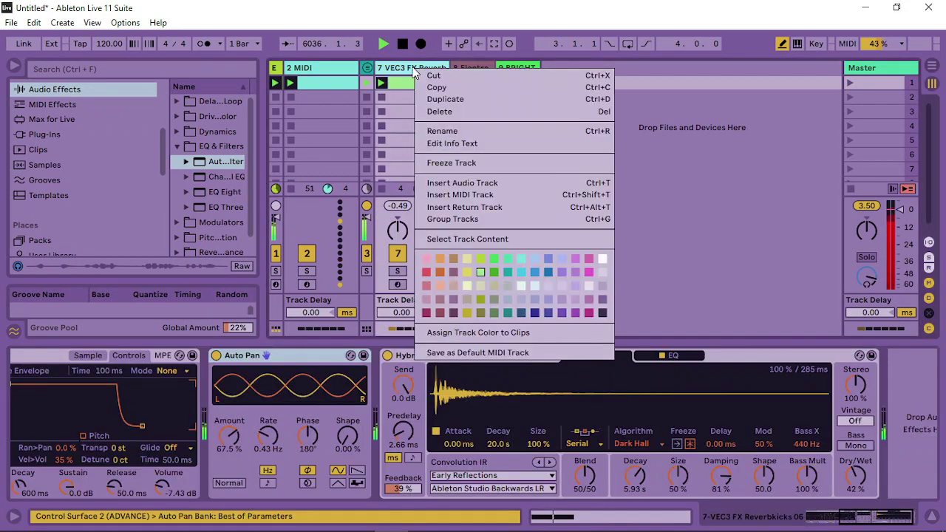
pyautogui.click(448, 101)
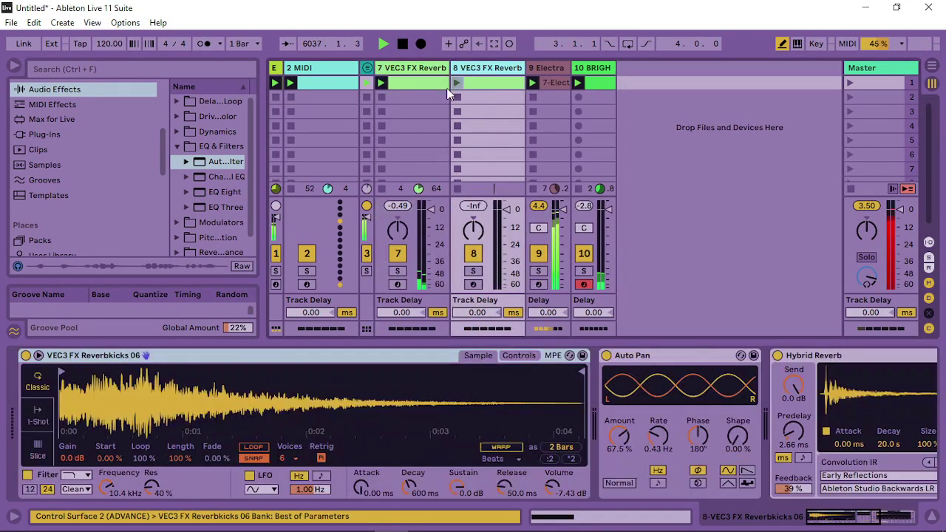
# Launch the duplicated Reverbkicks track's clip and set its Auto Pan to a 0.65 Hz rate and 72.7% amount.
pyautogui.click(232, 415)
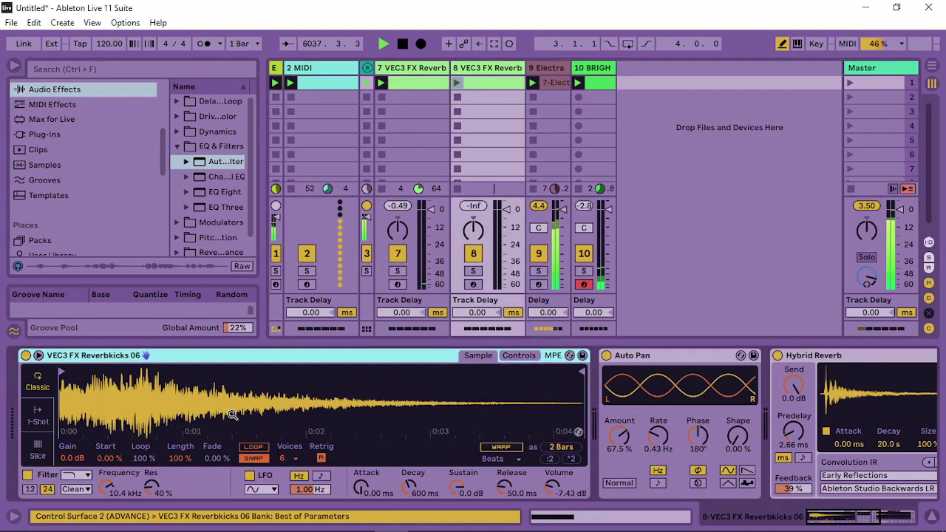
pyautogui.click(530, 357)
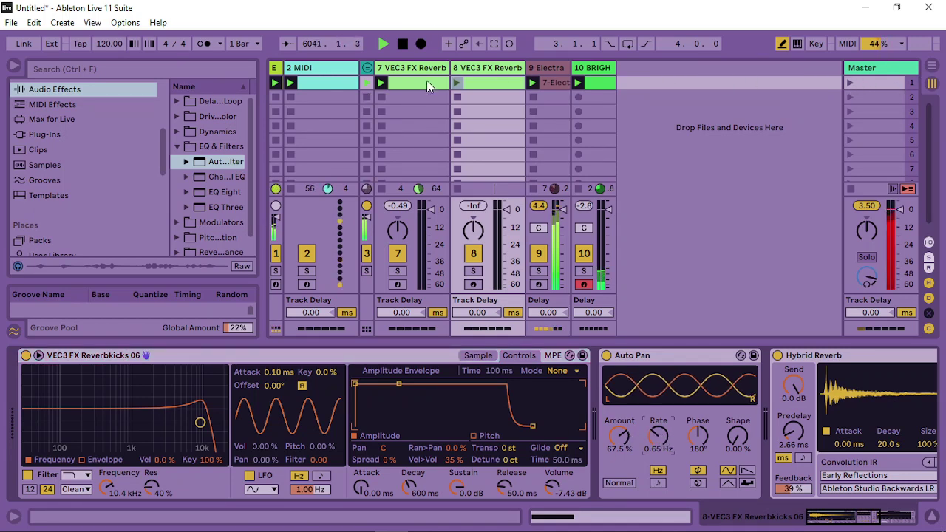
pyautogui.click(459, 83)
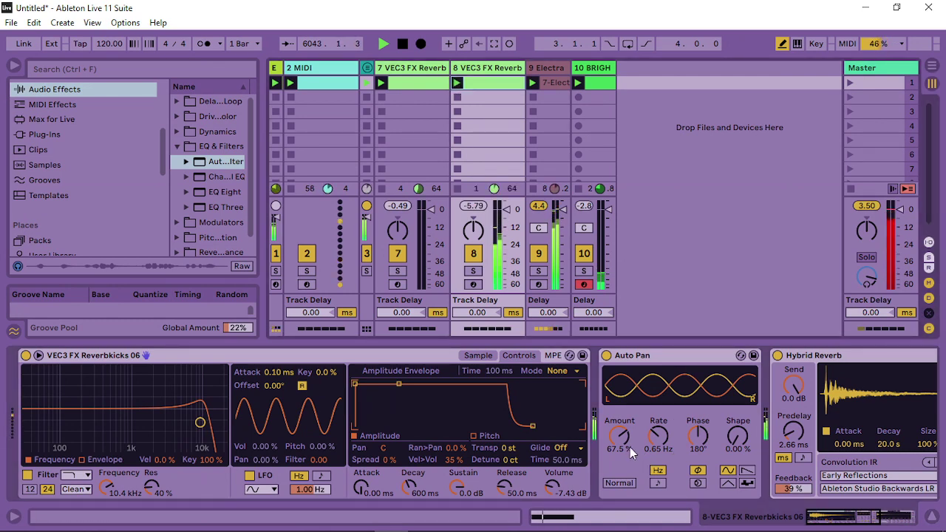
pyautogui.moveTo(630, 448); pyautogui.dragTo(629, 442)
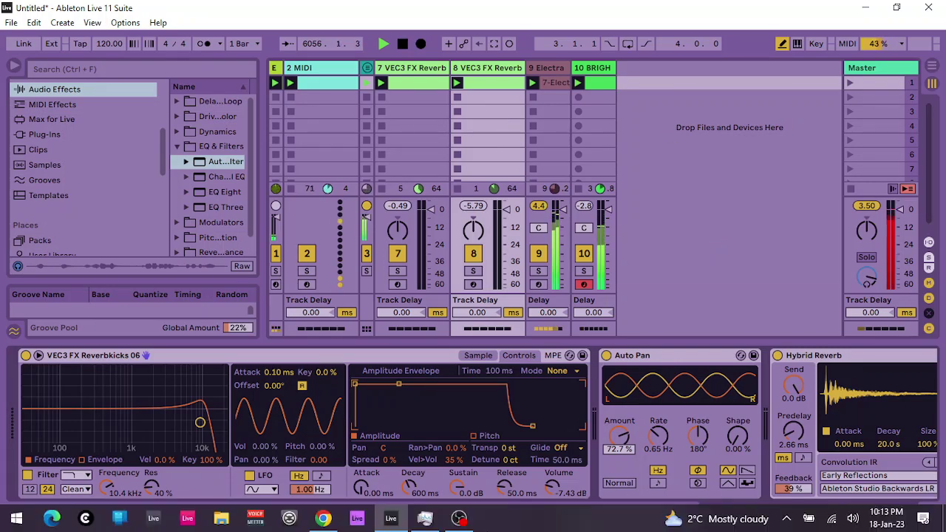
pyautogui.moveTo(459, 518)
pyautogui.click(466, 476)
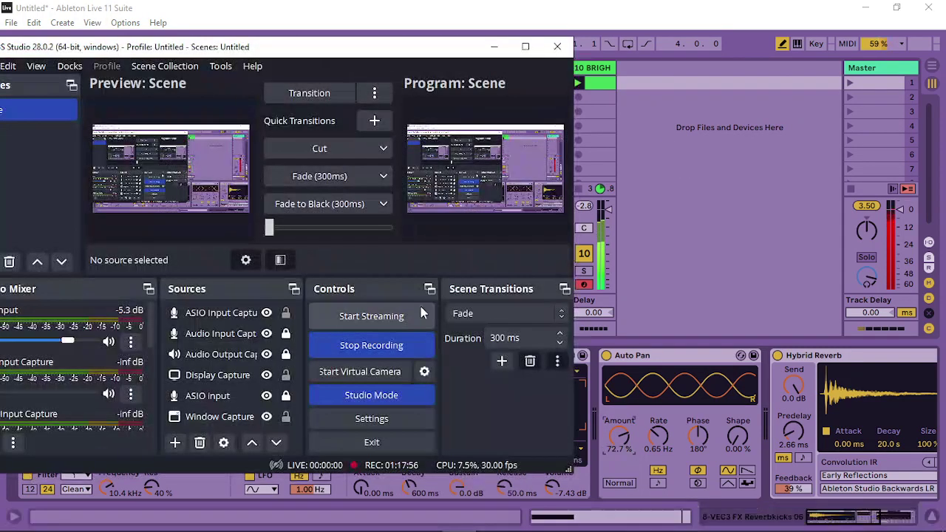